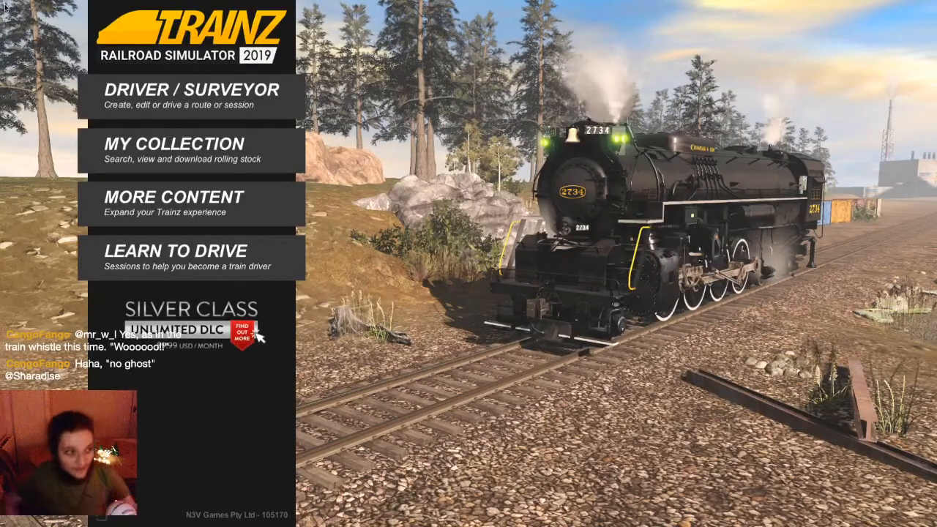
- Open the installed routes list in Driver / Surveyor and select the Milton Valley Railroad route
{"action": "left_click", "coordinate": [145, 81]}
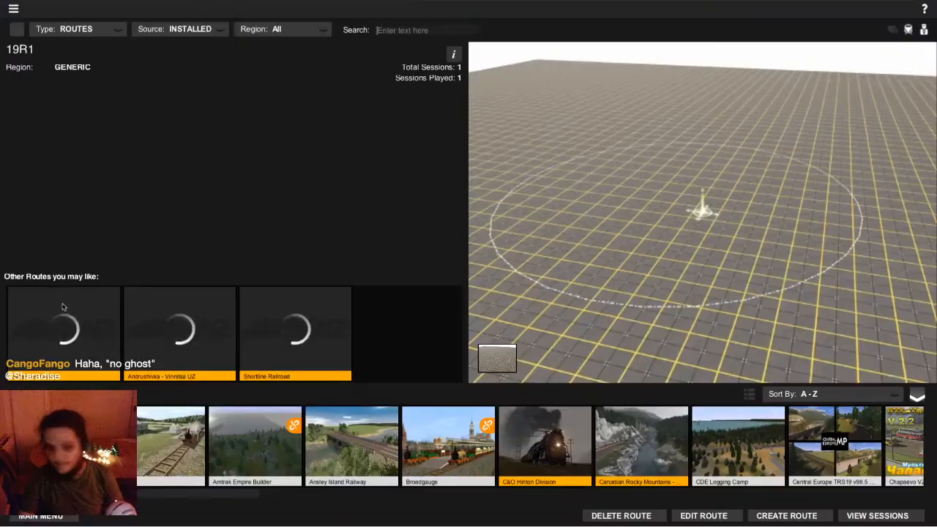
{"action": "scroll", "coordinate": [439, 442], "scroll_direction": "down", "scroll_amount": 4}
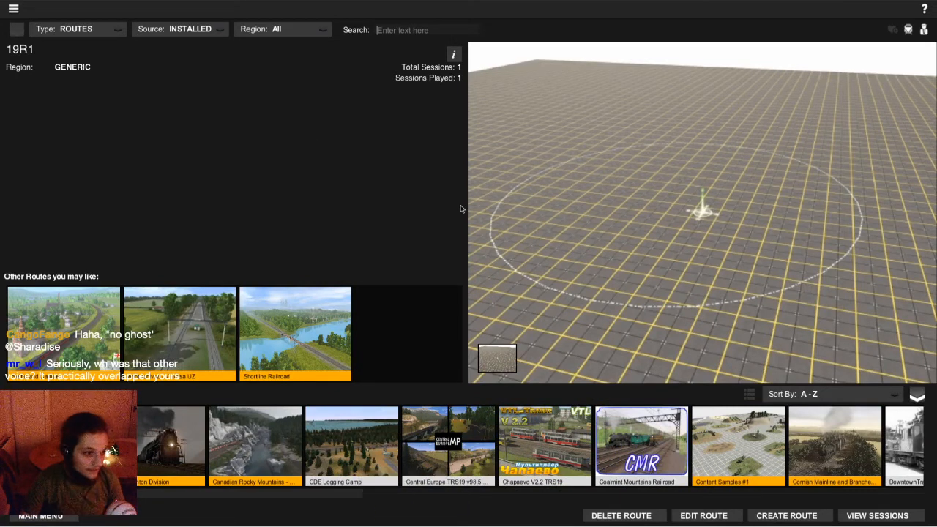
{"action": "scroll", "coordinate": [532, 443], "scroll_direction": "down", "scroll_amount": 4}
{"action": "scroll", "coordinate": [538, 439], "scroll_direction": "down", "scroll_amount": 7}
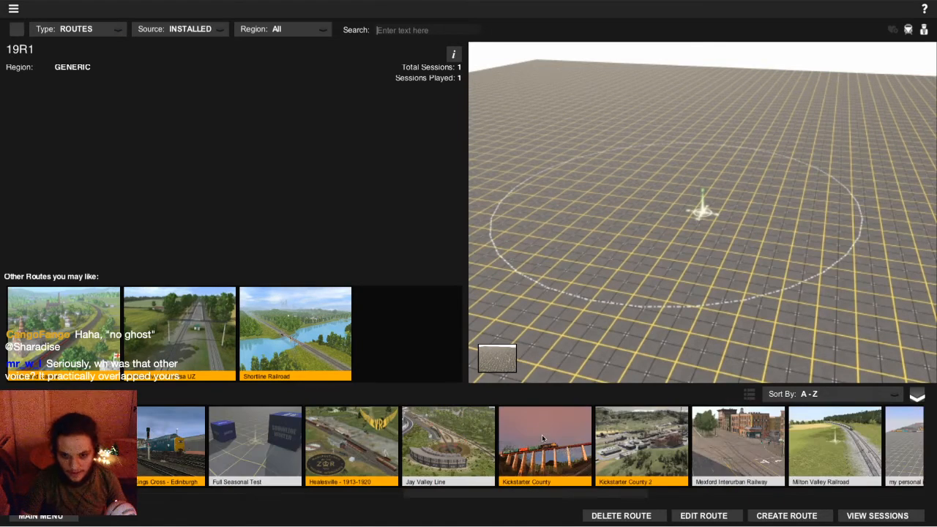
{"action": "scroll", "coordinate": [542, 434], "scroll_direction": "down", "scroll_amount": 2}
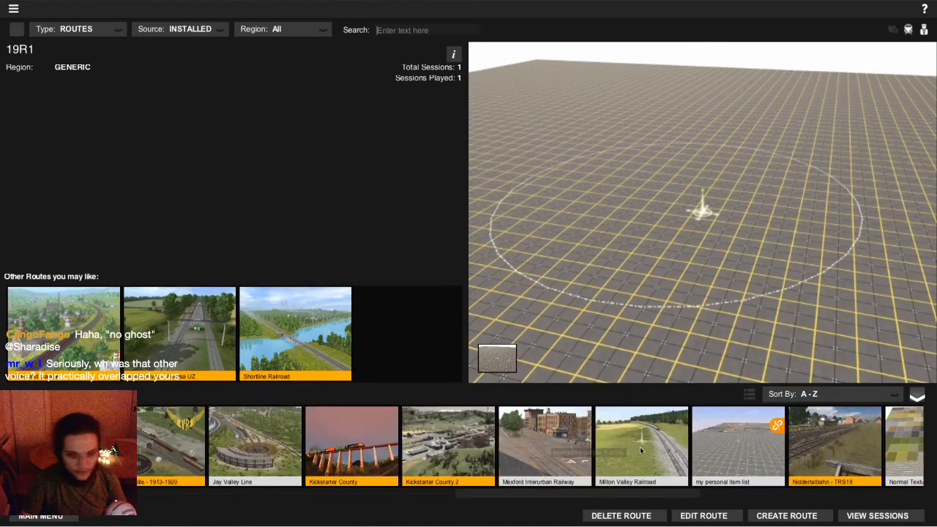
{"action": "left_click", "coordinate": [639, 446]}
- Show the Milton Valley Railroad sessions and open the Default session for editing
{"action": "left_click", "coordinate": [877, 515]}
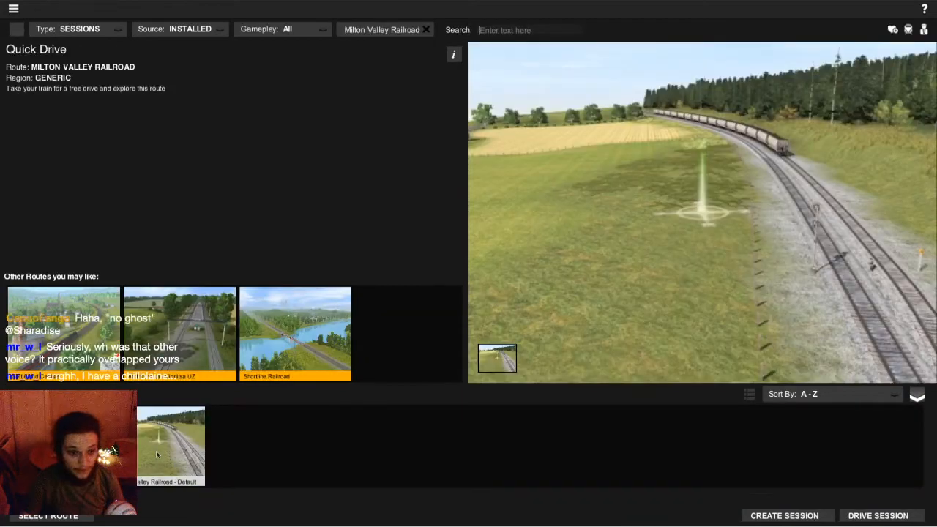
{"action": "left_click", "coordinate": [156, 450]}
{"action": "left_click", "coordinate": [703, 515]}
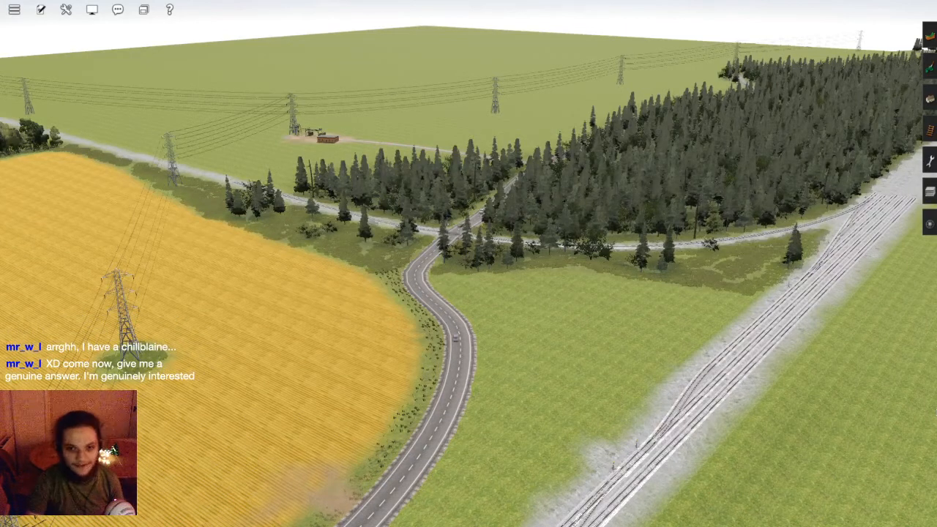
- Examine the main line, its track switches and the branch junction beside the conifer forest
{"action": "right_click", "coordinate": [521, 278]}
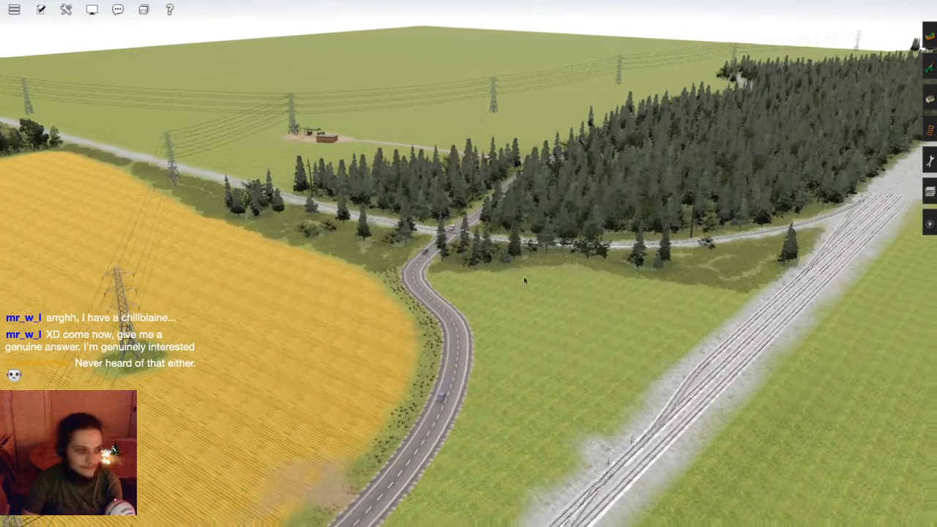
{"action": "key", "text": "Left"}
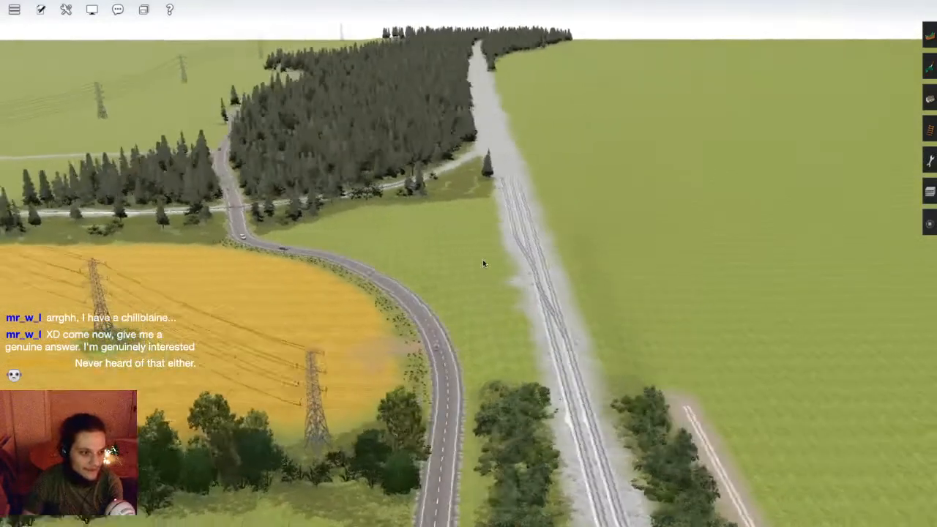
{"action": "middle_click_drag", "start_coordinate": [482, 259], "coordinate": [503, 127]}
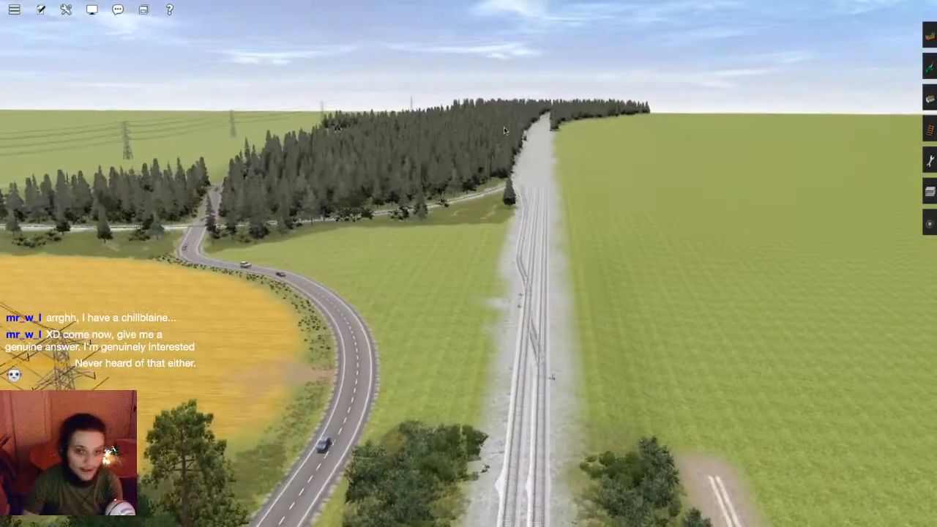
{"action": "key", "text": "Left"}
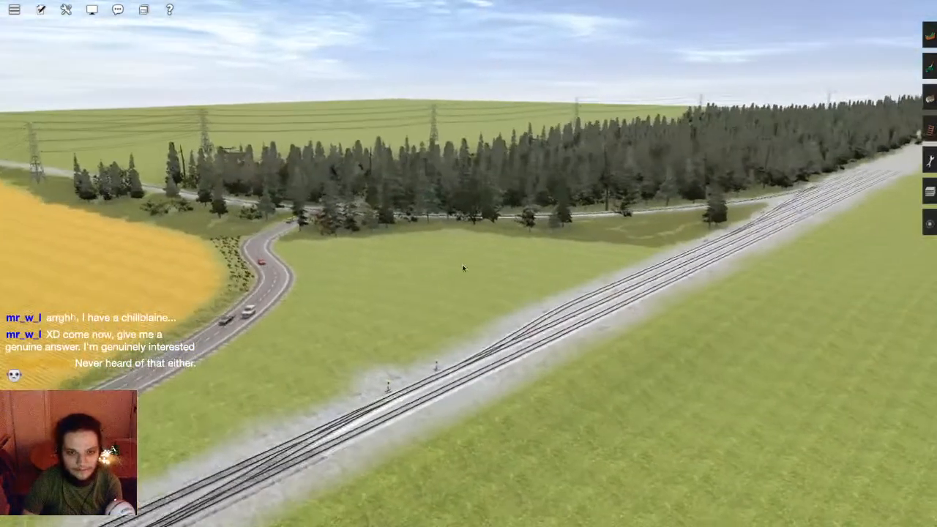
{"action": "key", "text": "Left"}
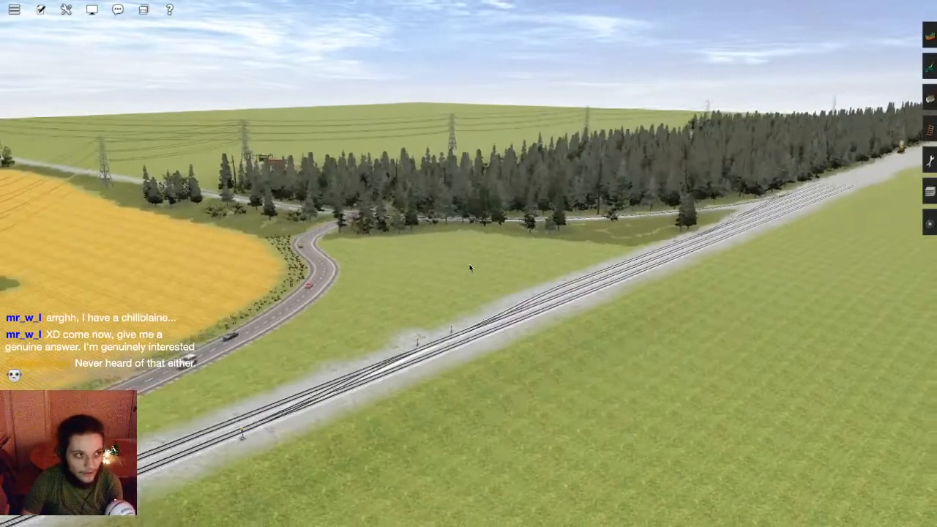
{"action": "scroll", "coordinate": [471, 268], "scroll_direction": "up", "scroll_amount": 3}
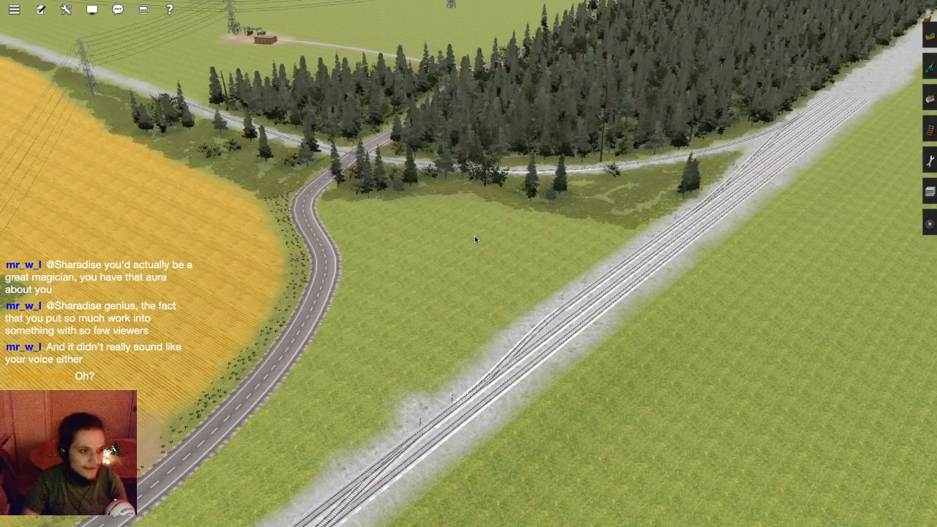
{"action": "right_click", "coordinate": [487, 214]}
{"action": "key", "text": "Left"}
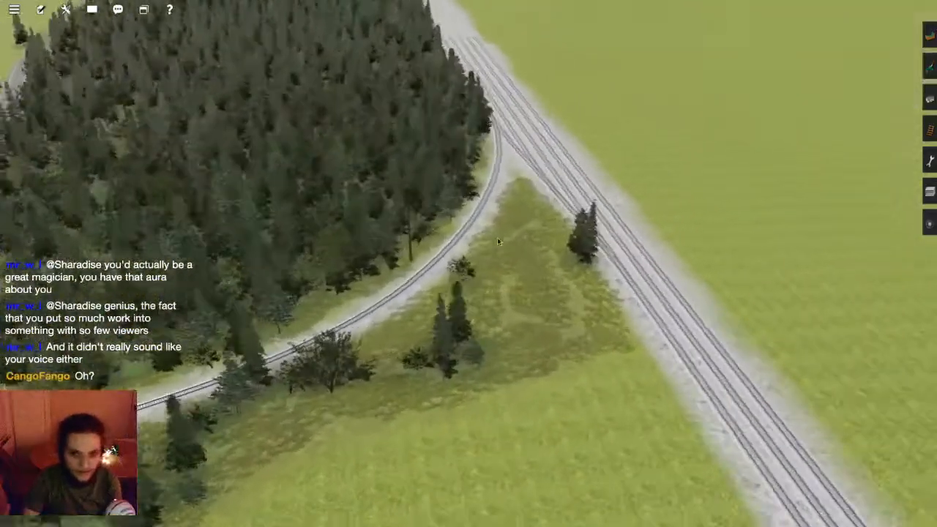
{"action": "right_click_drag", "start_coordinate": [497, 237], "coordinate": [510, 276]}
{"action": "right_click_drag", "start_coordinate": [471, 102], "coordinate": [682, 164]}
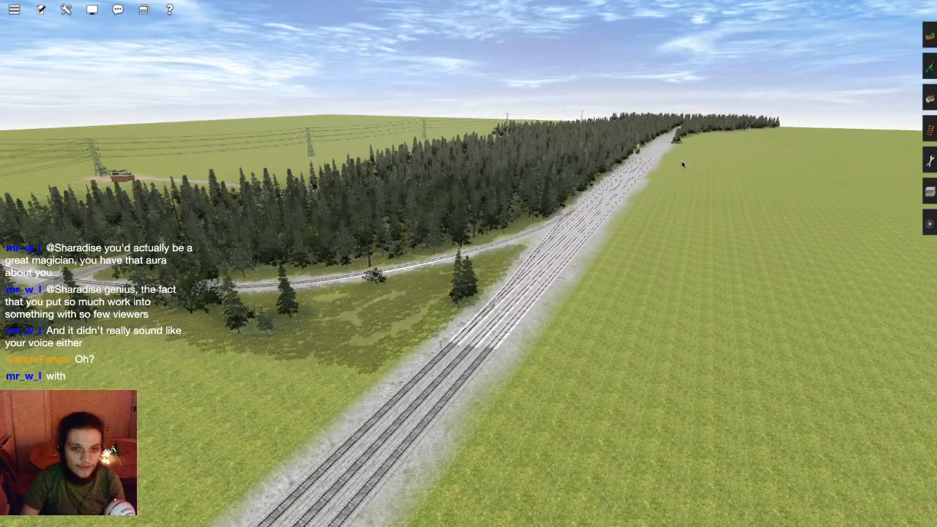
{"action": "key", "text": "Up"}
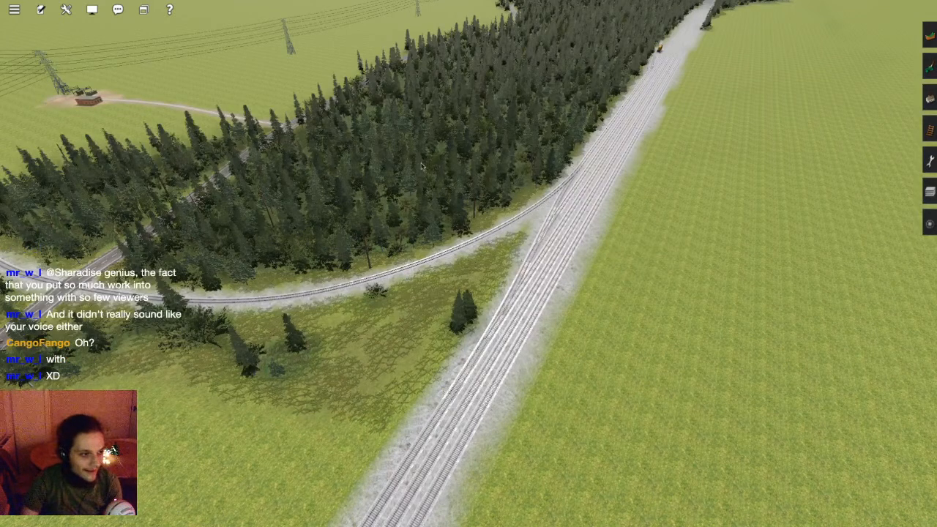
- Examine the branch line curving past the forest, its road crossing and the surrounding yellow field
{"action": "key", "text": "Right"}
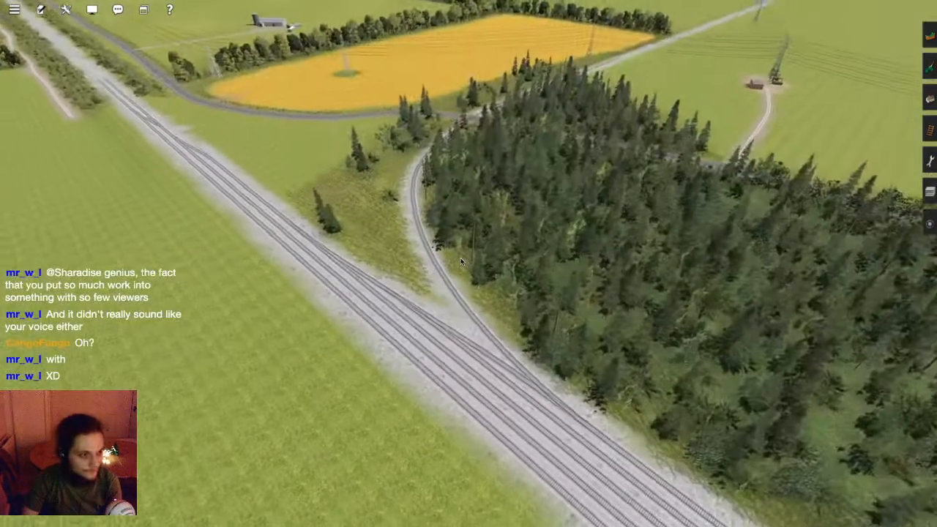
{"action": "key", "text": "Down"}
{"action": "key", "text": "Right"}
{"action": "key", "text": "Down"}
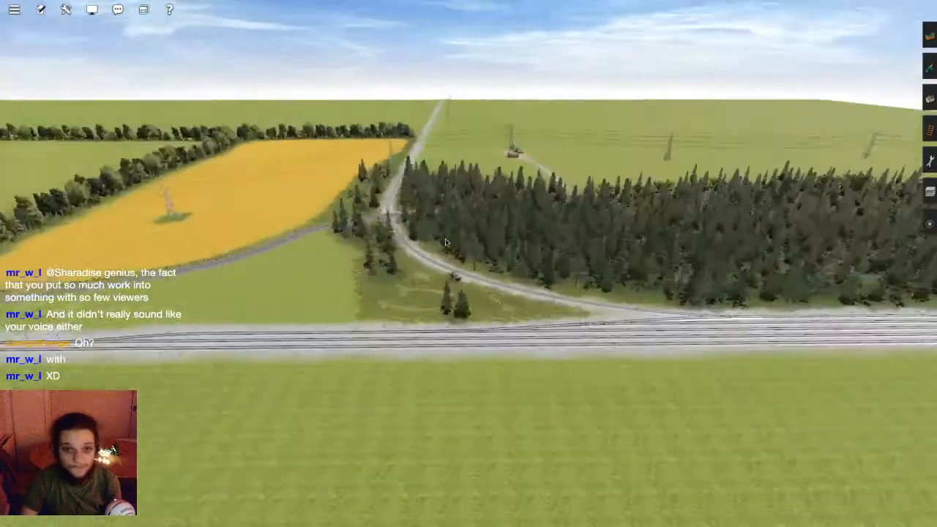
{"action": "key", "text": "Up"}
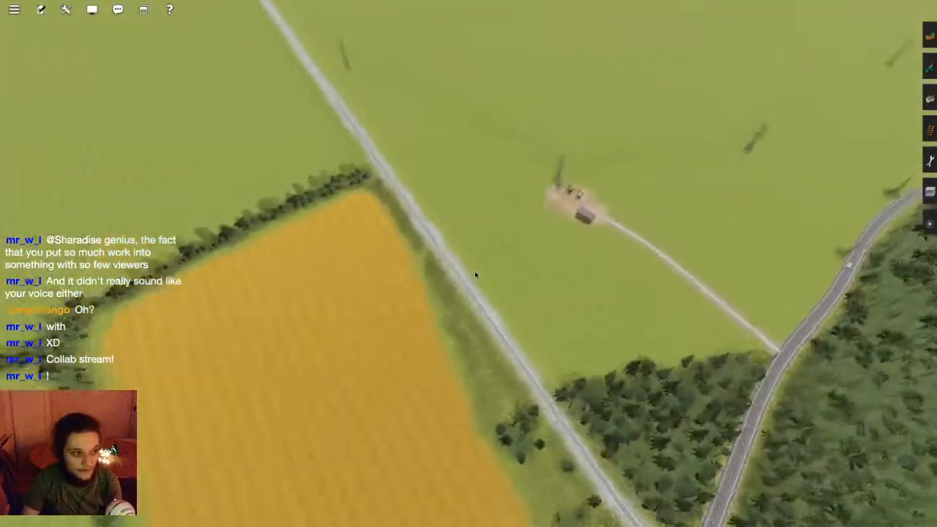
{"action": "key", "text": "Down"}
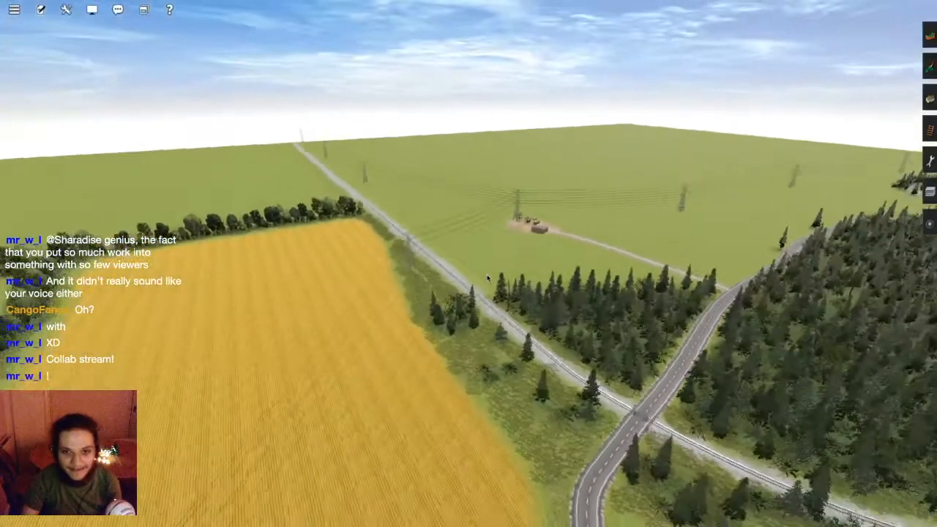
{"action": "key", "text": "Left"}
- Check the route and session layers, and look over the farm fields and empty land beside the main line
{"action": "left_click", "coordinate": [927, 191]}
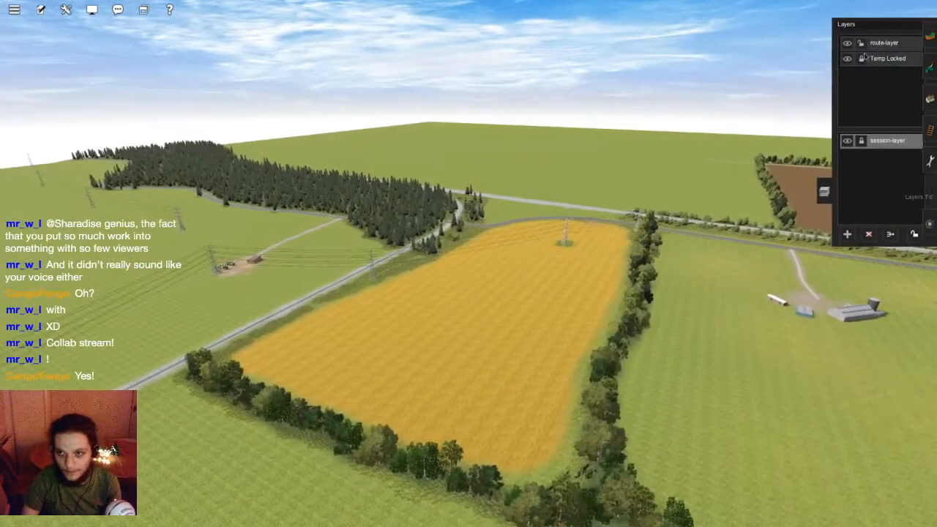
{"action": "key", "text": "Right"}
{"action": "key", "text": "Up"}
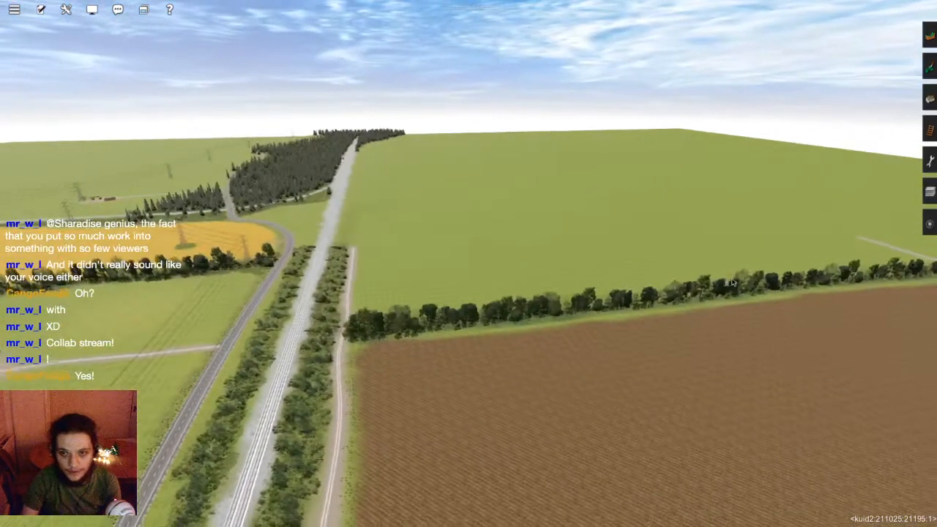
{"action": "key", "text": "Right"}
{"action": "key", "text": "Left"}
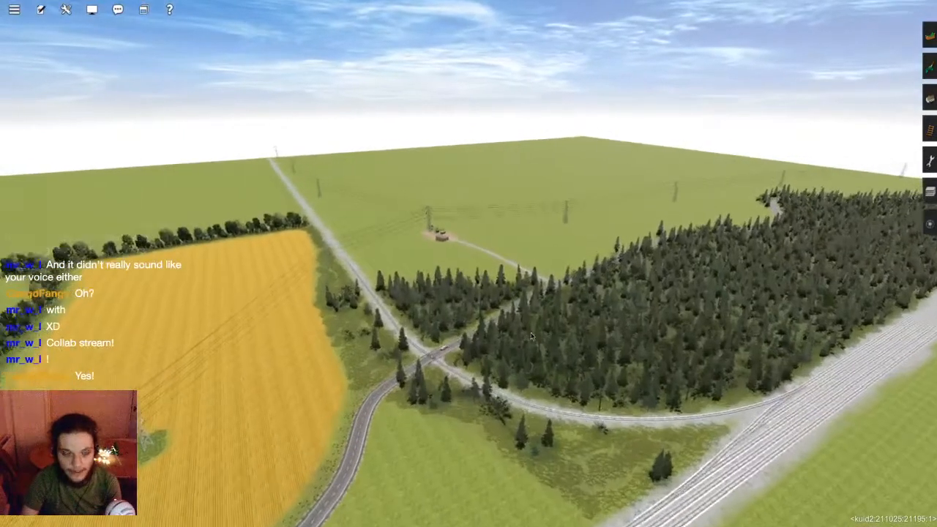
{"action": "key", "text": "Right"}
{"action": "key", "text": "Up"}
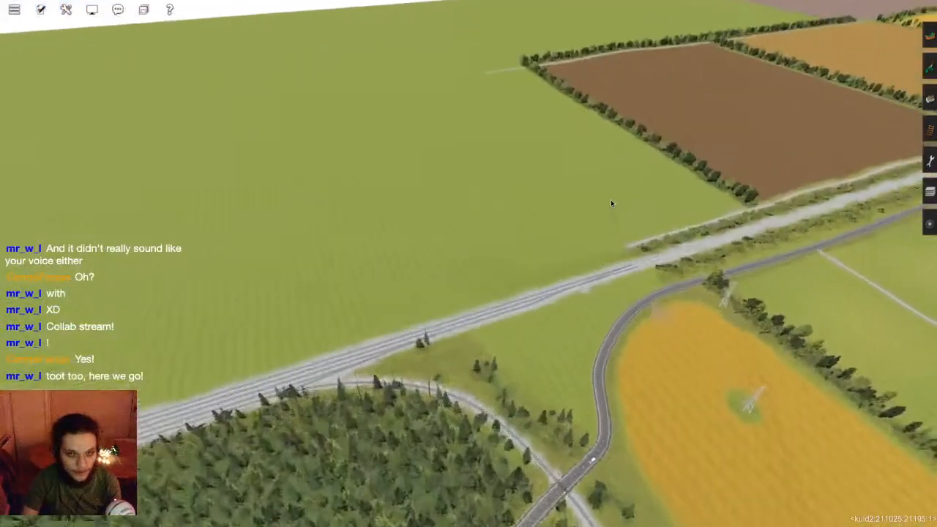
{"action": "key", "text": "Left"}
{"action": "key", "text": "Down"}
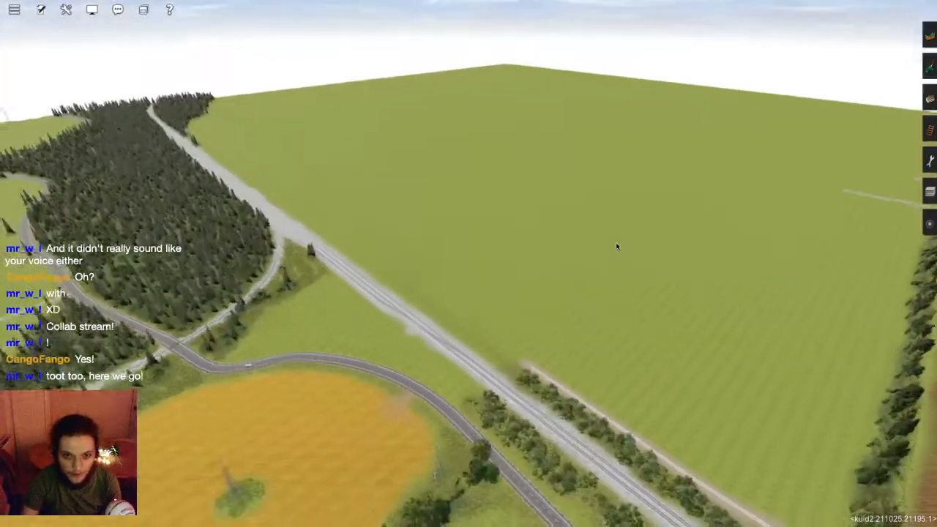
- Inspect the far end of the branch line, the forest road and the unfinished grassland across the main line
{"action": "right_click", "coordinate": [341, 253]}
{"action": "key", "text": "Left"}
{"action": "right_click", "coordinate": [495, 248]}
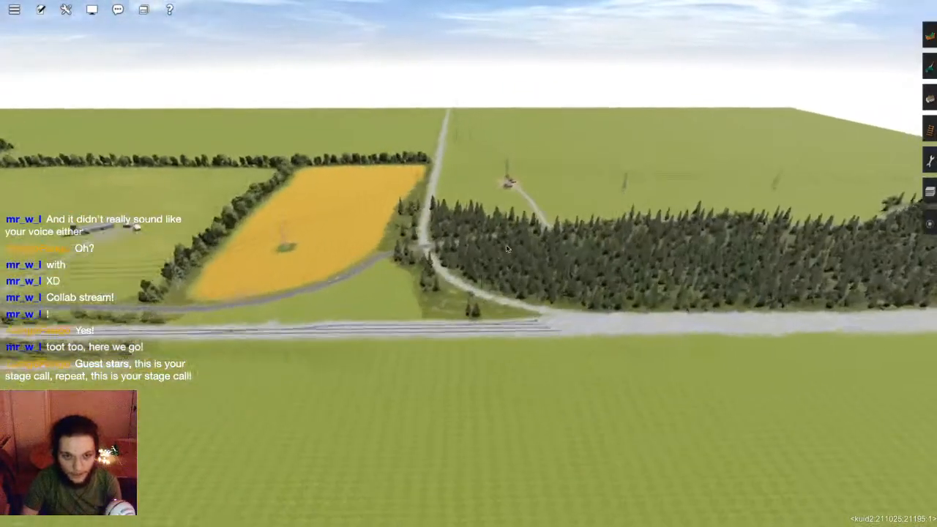
{"action": "key", "text": "Down"}
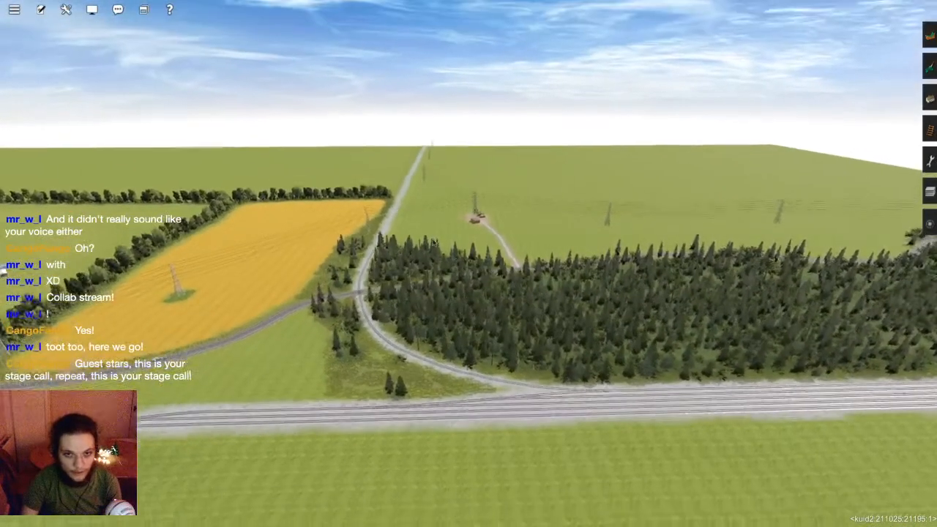
{"action": "right_click", "coordinate": [437, 198]}
{"action": "key", "text": "Left"}
{"action": "right_click", "coordinate": [495, 194]}
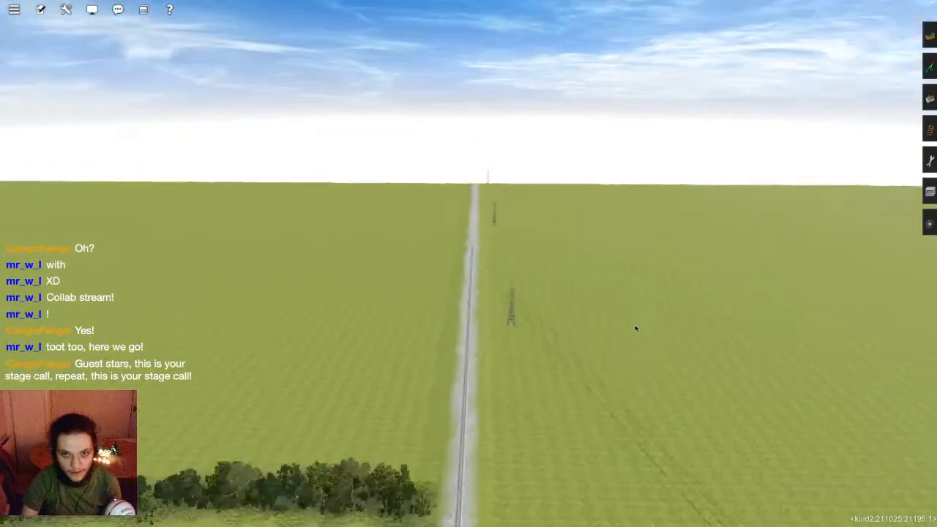
{"action": "key", "text": "Left"}
{"action": "right_click", "coordinate": [589, 157]}
{"action": "right_click", "coordinate": [561, 189]}
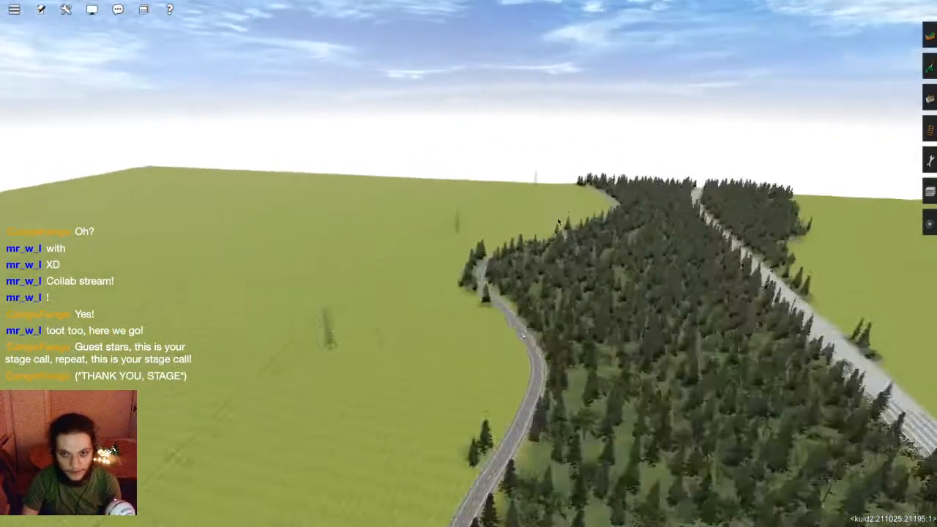
{"action": "key", "text": "Left"}
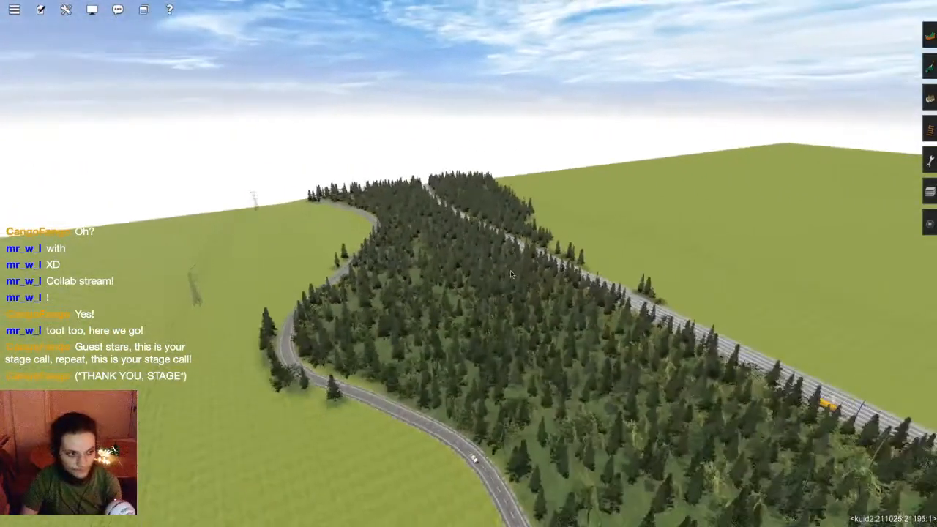
{"action": "key", "text": "Left"}
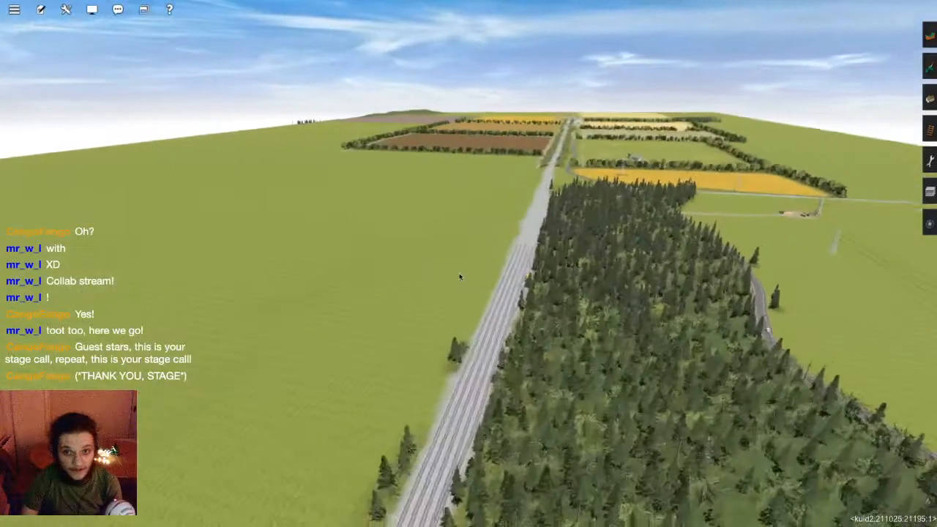
{"action": "key", "text": "Left"}
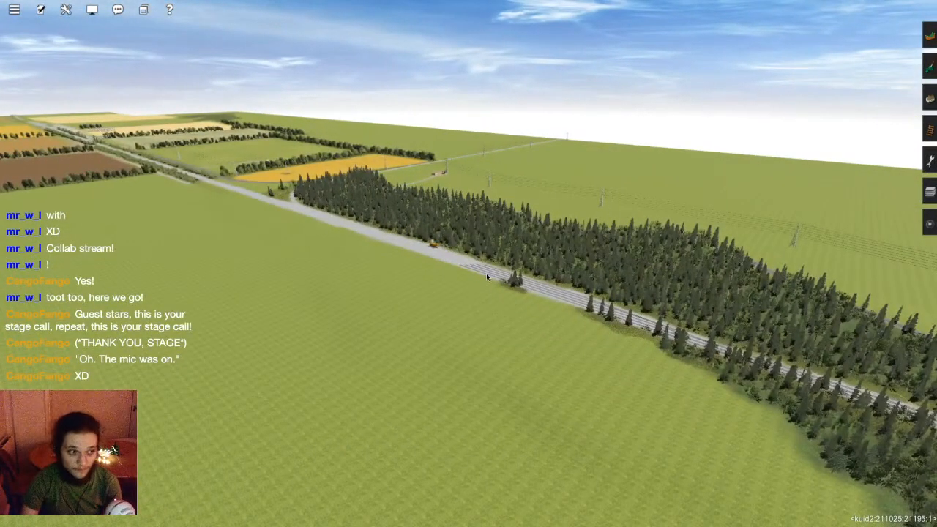
{"action": "key", "text": "Right"}
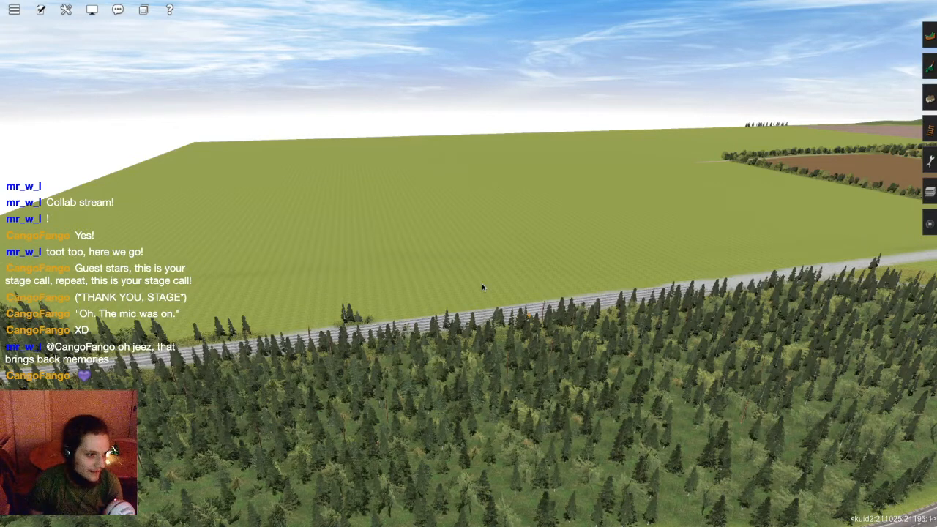
- Bring up the terrain Paint tools at the hedge corner of the ploughed field beside the main line
{"action": "right_click_drag", "start_coordinate": [496, 286], "coordinate": [597, 233]}
{"action": "key", "text": "Right"}
{"action": "key", "text": "F2"}
{"action": "key", "text": "Up"}
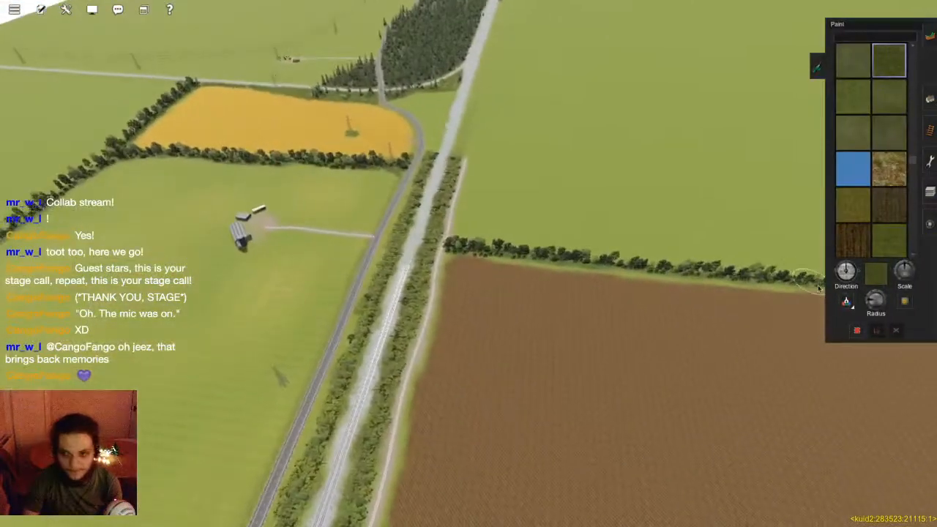
{"action": "key", "text": "Down"}
{"action": "key", "text": "Page_Up"}
{"action": "key", "text": "Up"}
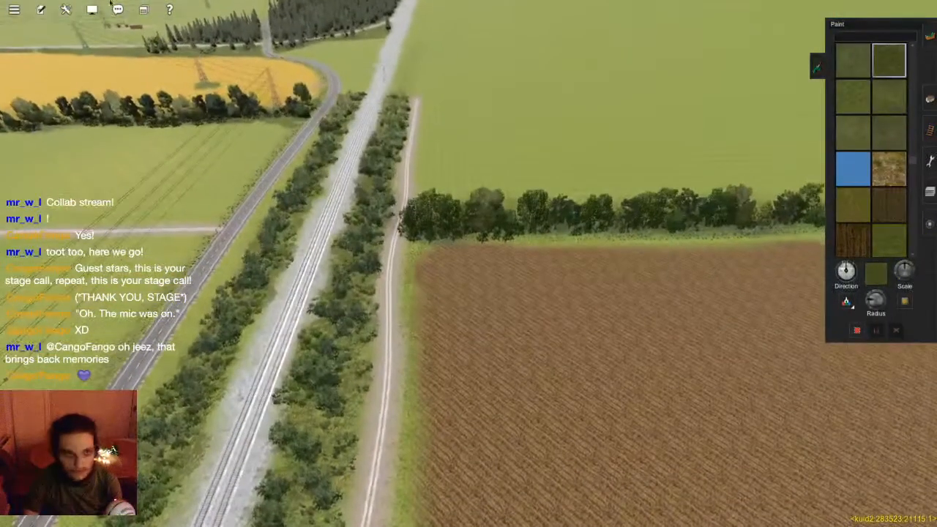
- Display the content search filter together with the location bookmarks and the Milton Valley Railroad pick list
{"action": "left_click", "coordinate": [92, 10]}
{"action": "left_click", "coordinate": [121, 35]}
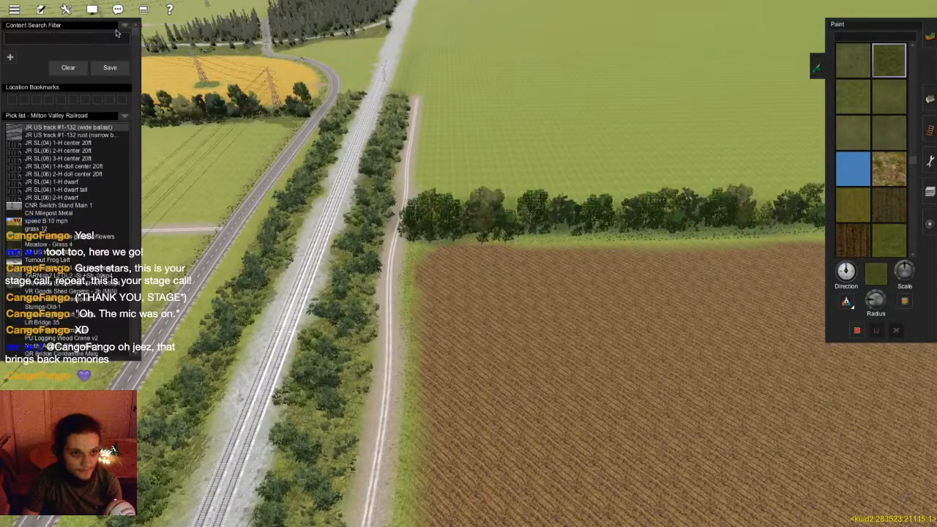
- Apply the No Payware content filter and select a brown ploughed-soil ground texture for painting
{"action": "left_click", "coordinate": [137, 65]}
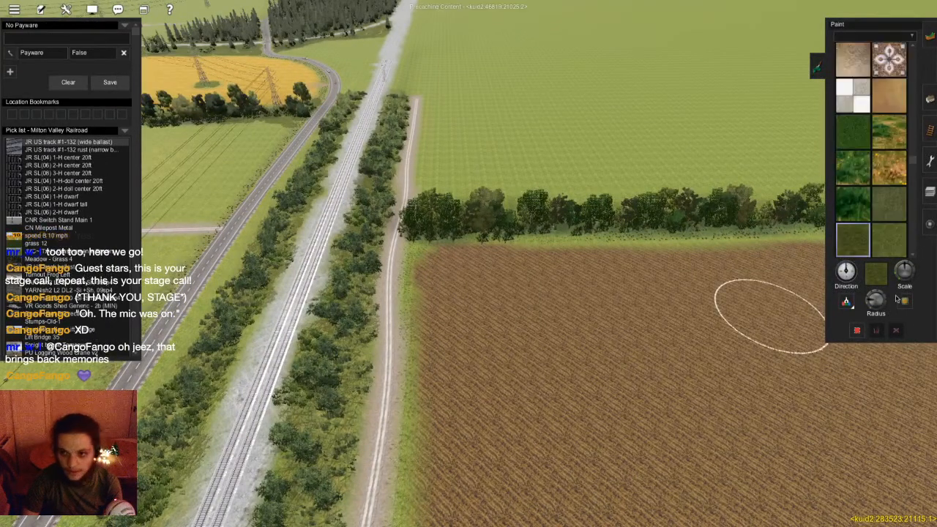
{"action": "scroll", "coordinate": [848, 210], "scroll_direction": "down", "scroll_amount": 3}
{"action": "left_click", "coordinate": [876, 238]}
- Try the brown soil texture on the grass just beyond the hedge, beside the dirt track, and undo the stroke
{"action": "right_click", "coordinate": [420, 157]}
{"action": "scroll", "coordinate": [468, 263], "scroll_direction": "up", "scroll_amount": 5}
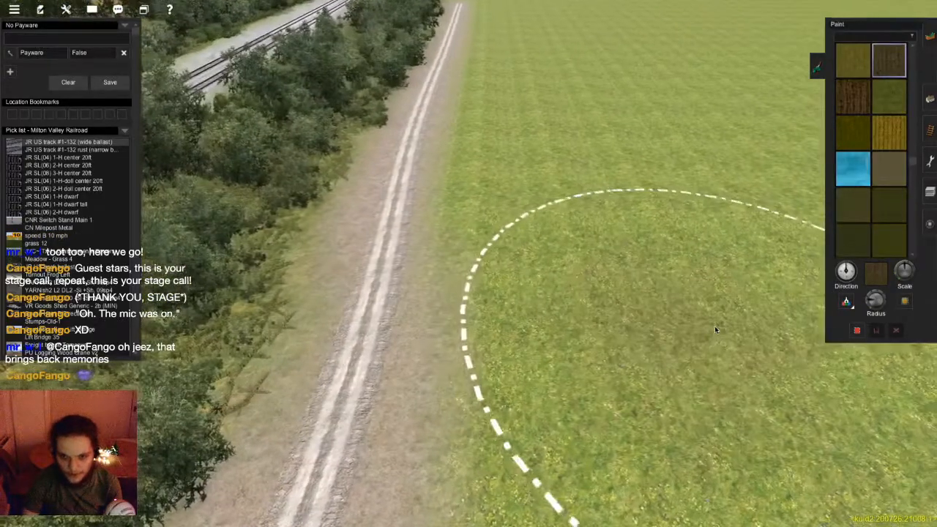
{"action": "left_click_drag", "start_coordinate": [716, 329], "coordinate": [725, 406]}
{"action": "scroll", "coordinate": [556, 330], "scroll_direction": "down", "scroll_amount": 5}
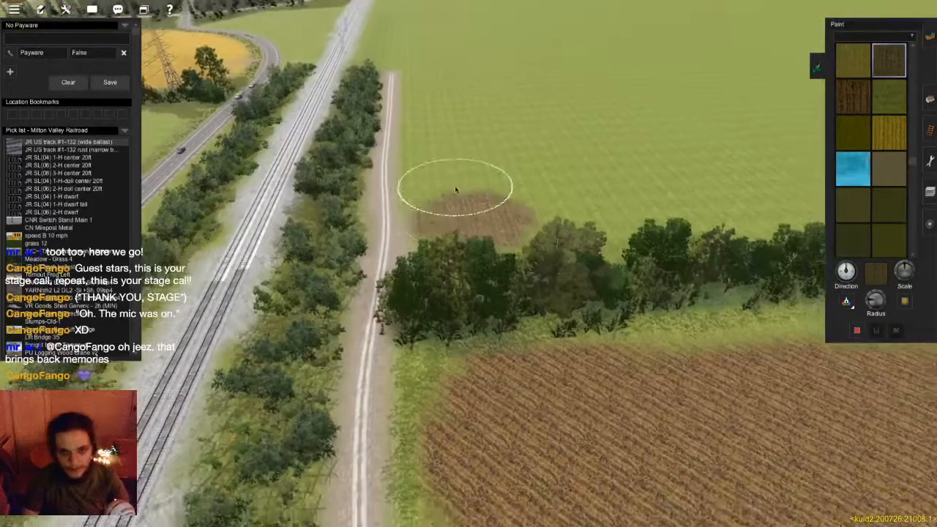
{"action": "right_click", "coordinate": [456, 193]}
{"action": "key", "text": "ctrl+z"}
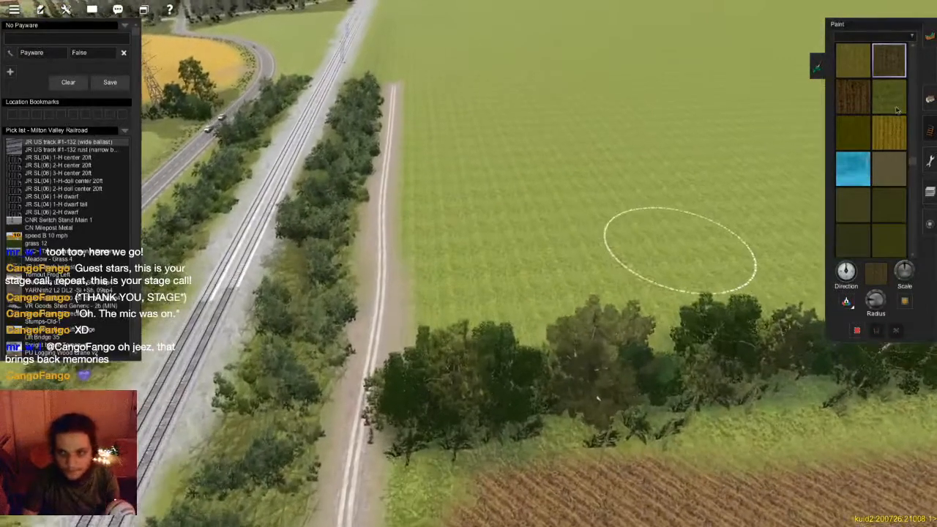
- Compare the dark furrowed texture with the brown soil texture in test strokes on the grass corner, undoing each one
{"action": "key", "text": "Left"}
{"action": "left_click", "coordinate": [852, 97]}
{"action": "mouse_move", "coordinate": [549, 311]}
{"action": "left_mouse_down"}
{"action": "mouse_move", "coordinate": [529, 284]}
{"action": "mouse_move", "coordinate": [475, 267]}
{"action": "left_mouse_up"}
{"action": "key", "text": "ctrl+z"}
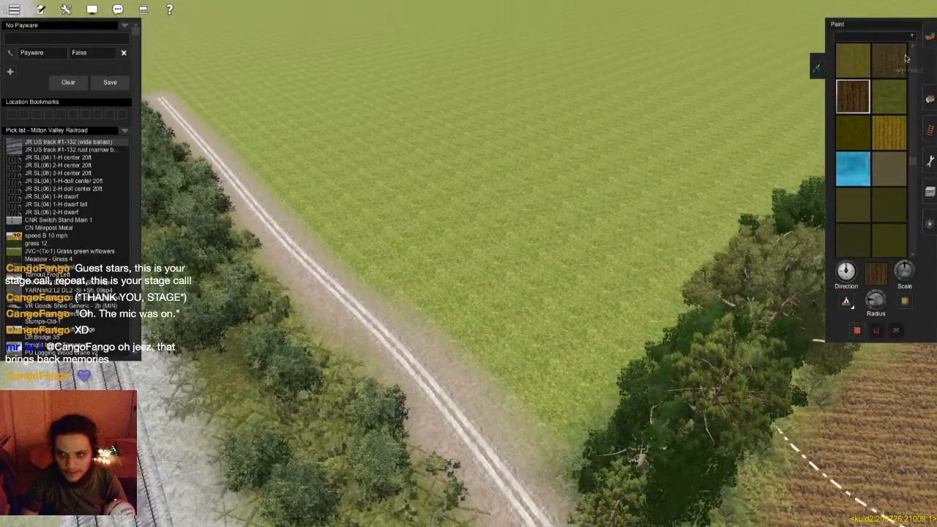
{"action": "mouse_move", "coordinate": [625, 236]}
{"action": "left_mouse_down"}
{"action": "mouse_move", "coordinate": [548, 253]}
{"action": "mouse_move", "coordinate": [633, 278]}
{"action": "mouse_move", "coordinate": [560, 268]}
{"action": "left_mouse_up"}
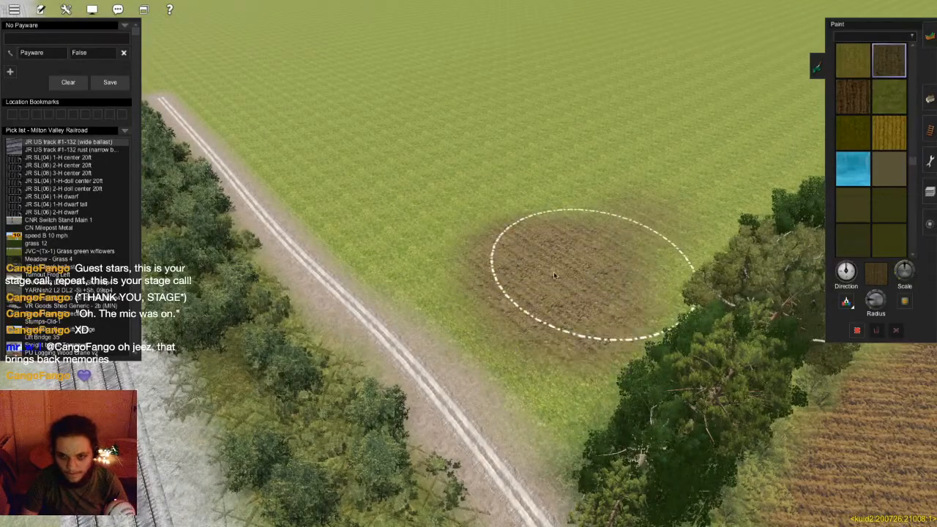
{"action": "key", "text": "ctrl+z"}
- Survey the empty grassland, the forest and the existing fields on both sides of the main line from several heights and angles
{"action": "scroll", "coordinate": [439, 256], "scroll_direction": "down", "scroll_amount": 5}
{"action": "key", "text": "Left"}
{"action": "key", "text": "Down"}
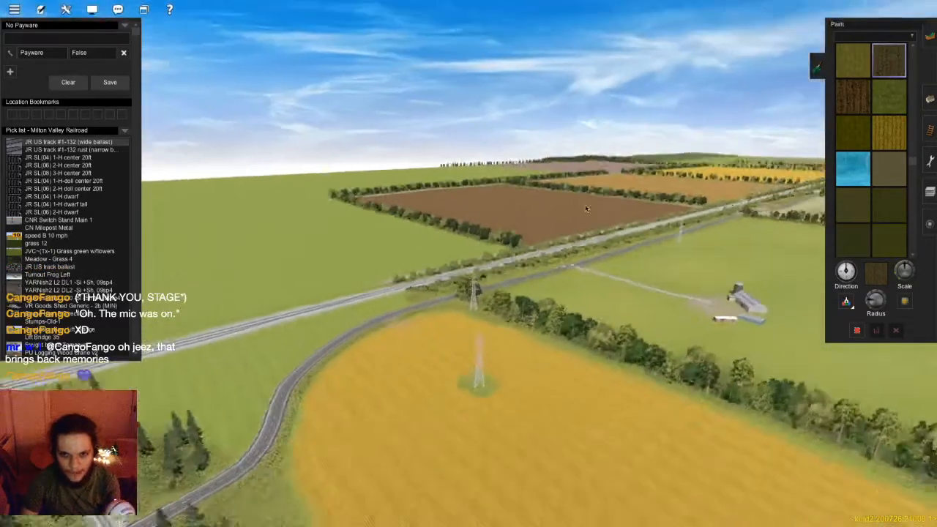
{"action": "scroll", "coordinate": [556, 207], "scroll_direction": "up", "scroll_amount": 2}
{"action": "scroll", "coordinate": [514, 236], "scroll_direction": "down", "scroll_amount": 5}
{"action": "key", "text": "Left"}
{"action": "key", "text": "Up"}
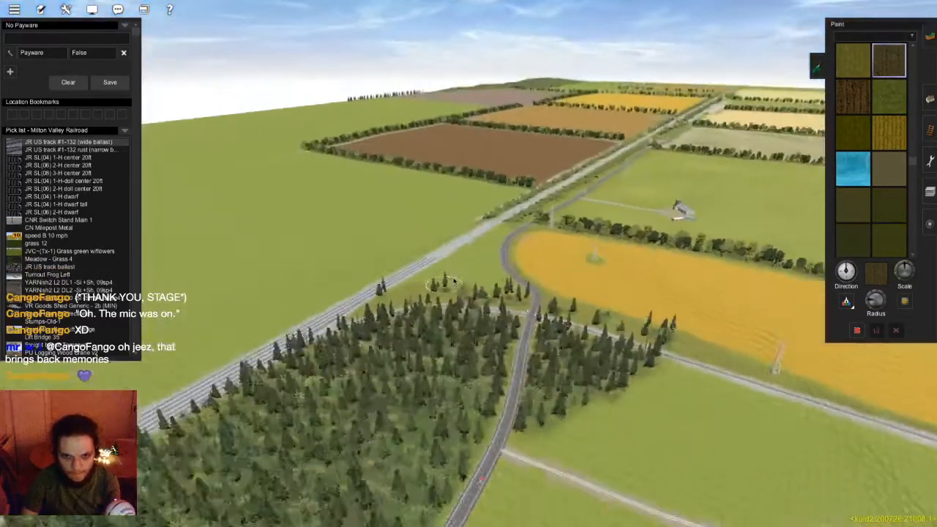
{"action": "key", "text": "Down"}
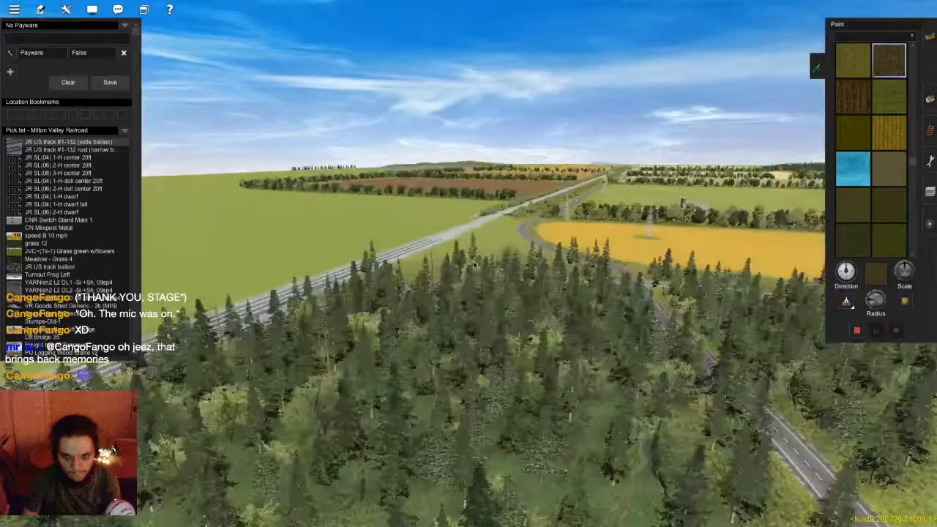
{"action": "scroll", "coordinate": [473, 263], "scroll_direction": "up", "scroll_amount": 5}
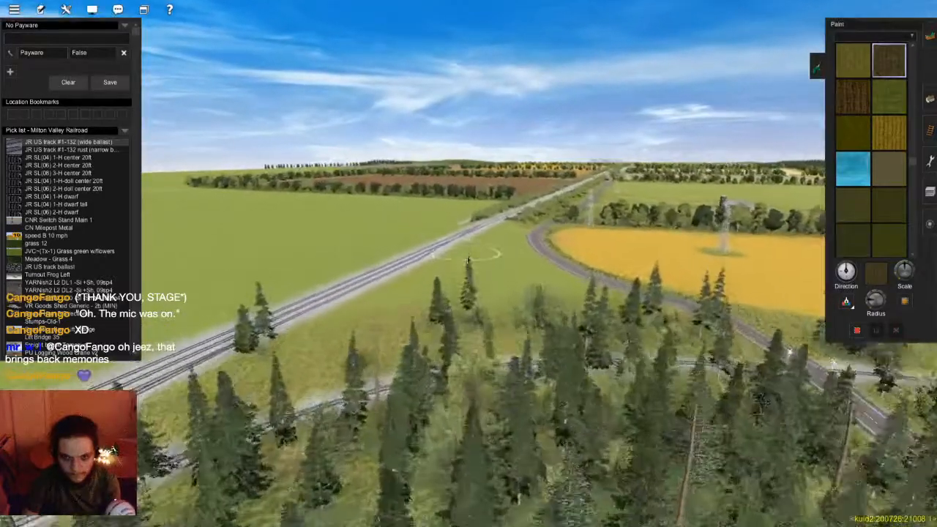
{"action": "key", "text": "Up"}
{"action": "key", "text": "Left"}
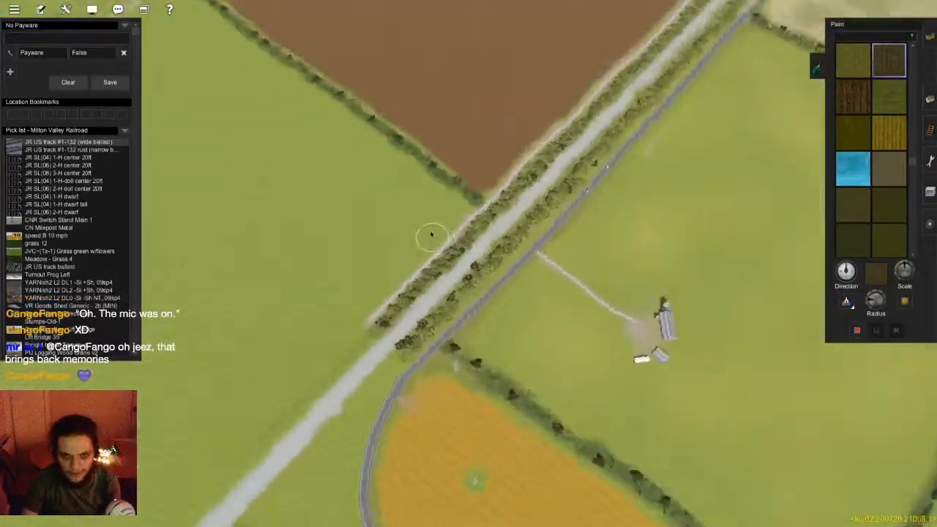
{"action": "key", "text": "Left"}
{"action": "key", "text": "Down"}
{"action": "key", "text": "Right"}
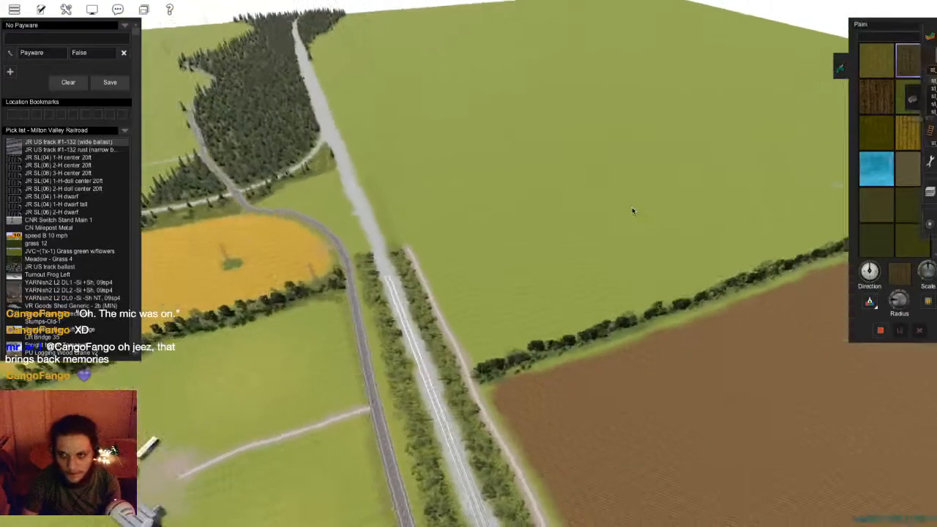
- Bring up the tool for adding objects and choose st_rmm_vyaz1_3385_20m from the Milton Valley Railroad - Field Trees pick list
{"action": "right_click", "coordinate": [634, 211]}
{"action": "key", "text": "F3"}
{"action": "right_click", "coordinate": [584, 204]}
{"action": "key", "text": "Left"}
{"action": "right_click", "coordinate": [631, 353]}
{"action": "key", "text": "Left"}
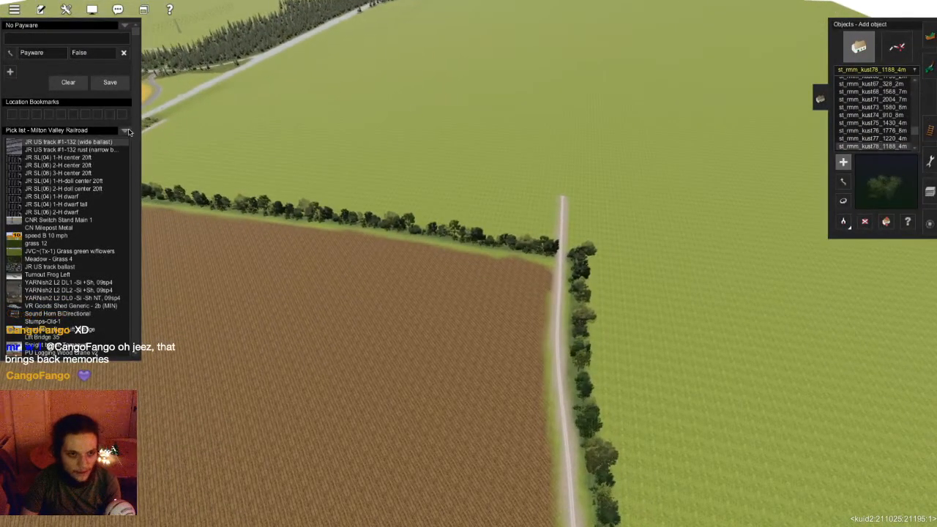
{"action": "mouse_move", "coordinate": [161, 141]}
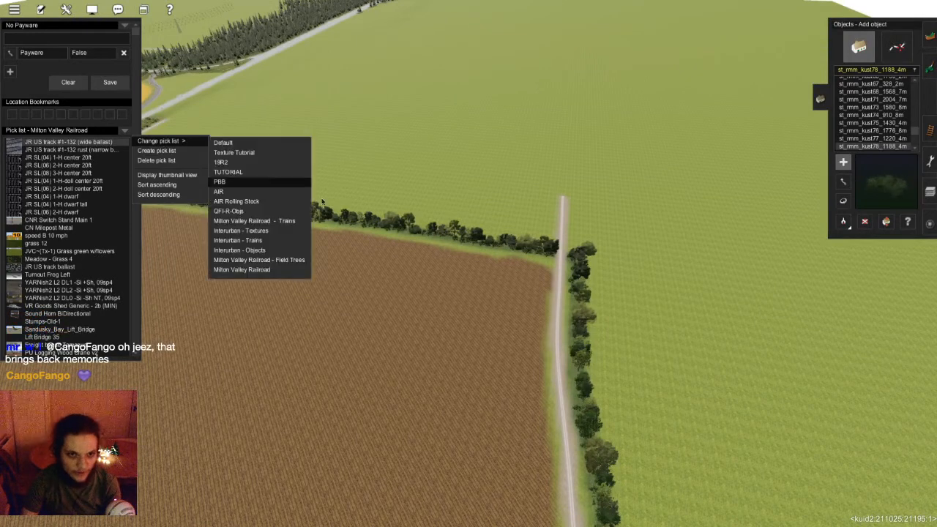
{"action": "left_click", "coordinate": [292, 221]}
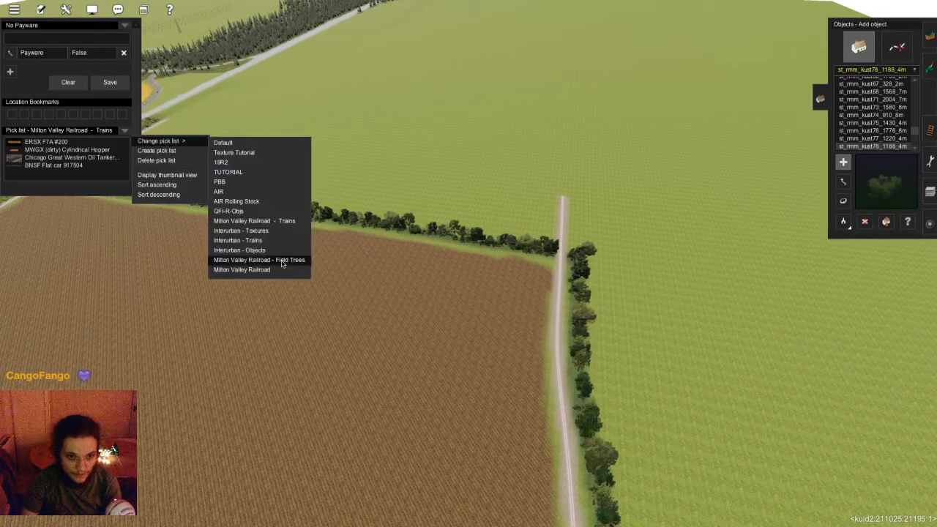
{"action": "left_click", "coordinate": [92, 142]}
- Place spaced st_rmm_vyaz1_3385_20m trees from the main line across the grassland and around a corner to the end of the dirt track
{"action": "right_click_drag", "start_coordinate": [396, 241], "coordinate": [486, 254]}
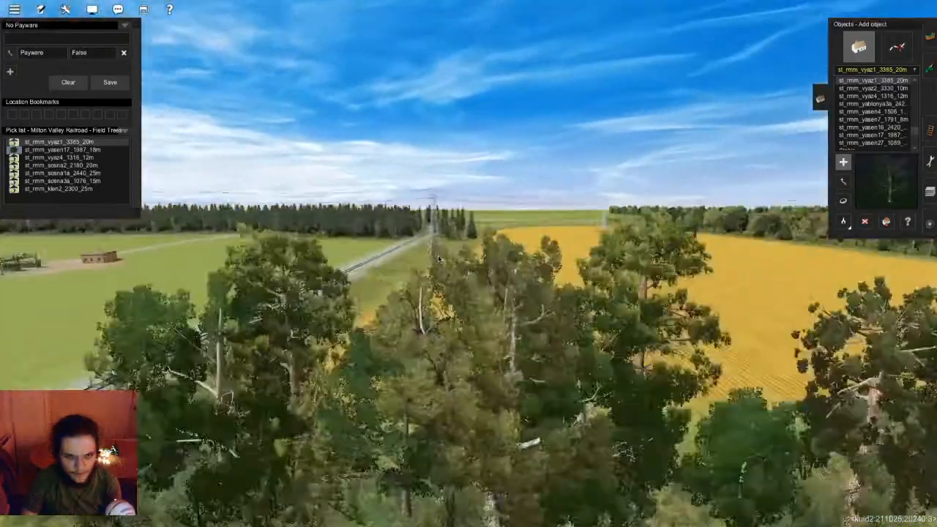
{"action": "key", "text": "Up"}
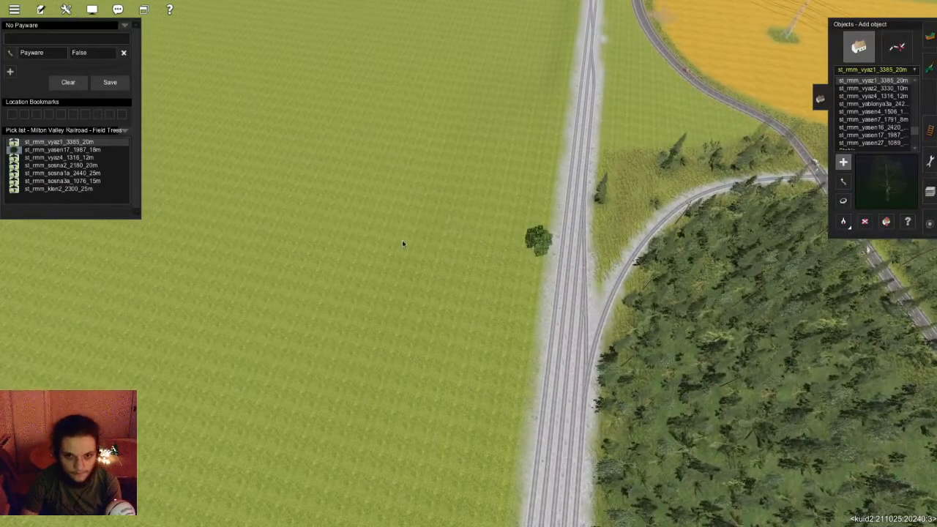
{"action": "left_click", "coordinate": [445, 229]}
{"action": "left_click", "coordinate": [323, 187]}
{"action": "right_click_drag", "start_coordinate": [322, 187], "coordinate": [456, 251]}
{"action": "right_click_drag", "start_coordinate": [366, 183], "coordinate": [454, 258]}
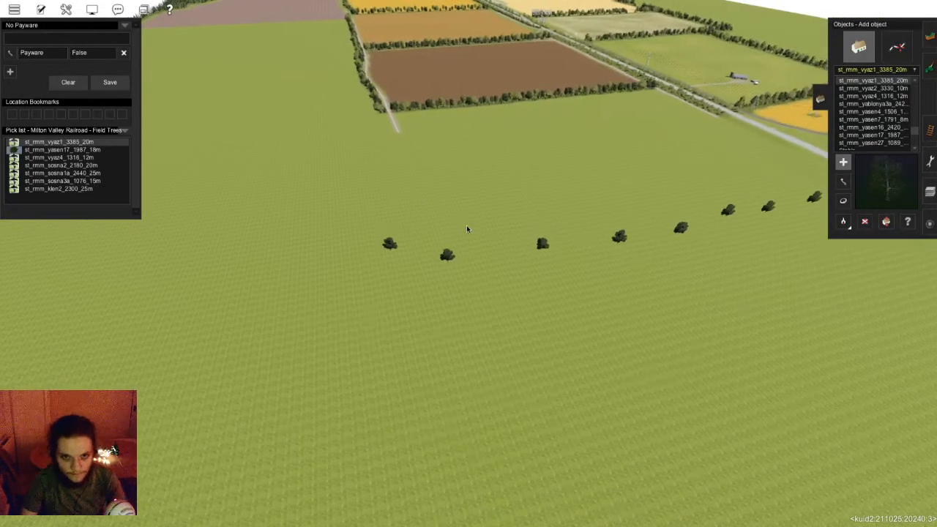
{"action": "right_click_drag", "start_coordinate": [466, 227], "coordinate": [516, 309]}
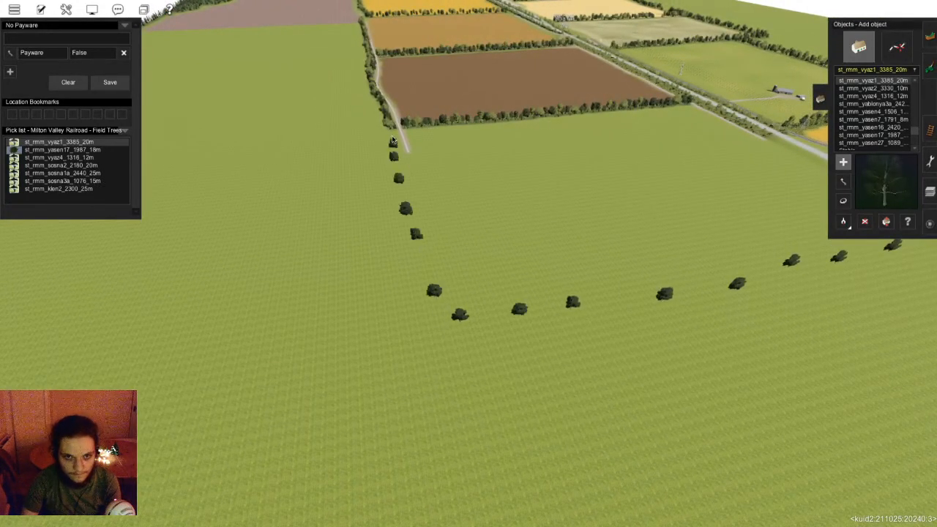
{"action": "right_click_drag", "start_coordinate": [487, 301], "coordinate": [472, 270]}
- Move the tree nearest the main line slightly farther from the ballast
{"action": "scroll", "coordinate": [484, 247], "scroll_direction": "up", "scroll_amount": 5}
{"action": "key", "text": "m"}
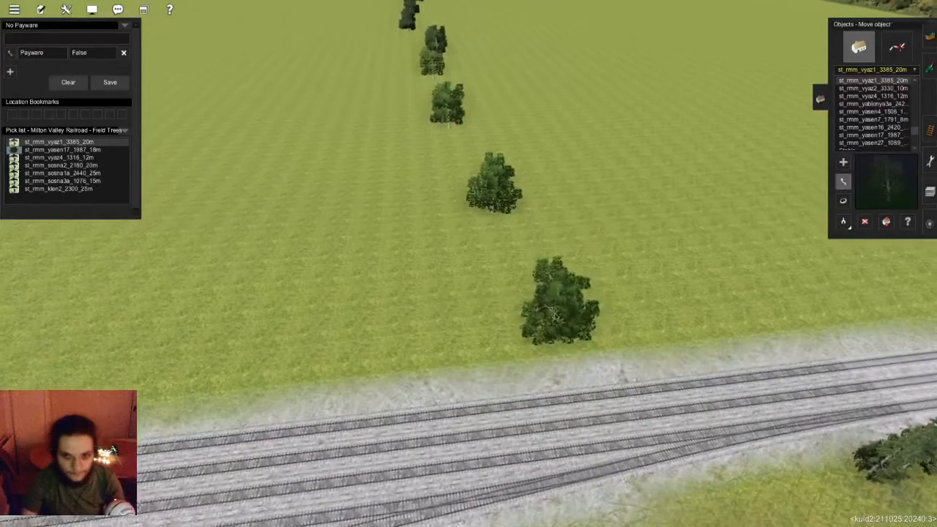
{"action": "left_click_drag", "start_coordinate": [554, 322], "coordinate": [542, 298]}
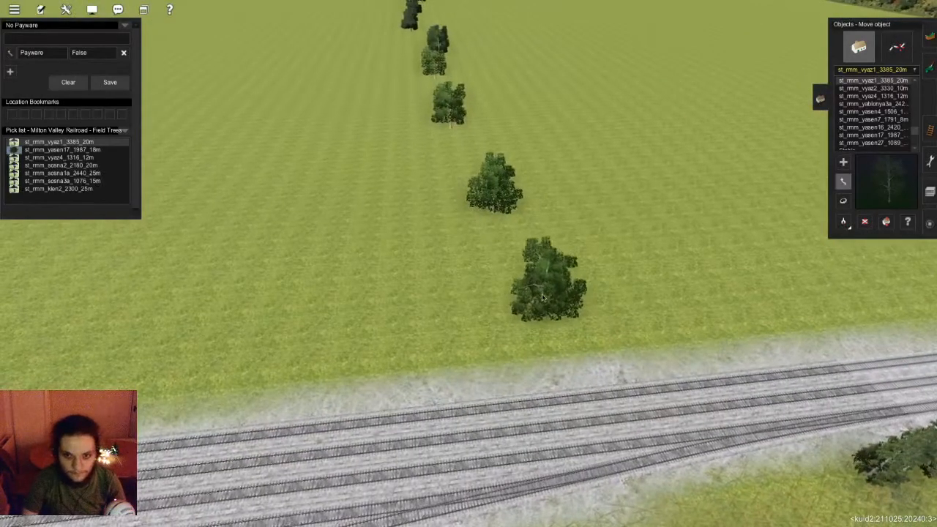
- Fill the gaps in the tree row running from the main line to the field corner with st_rmm_yasen17_1987_18m trees
{"action": "left_click", "coordinate": [100, 157]}
{"action": "right_click_drag", "start_coordinate": [530, 270], "coordinate": [466, 262]}
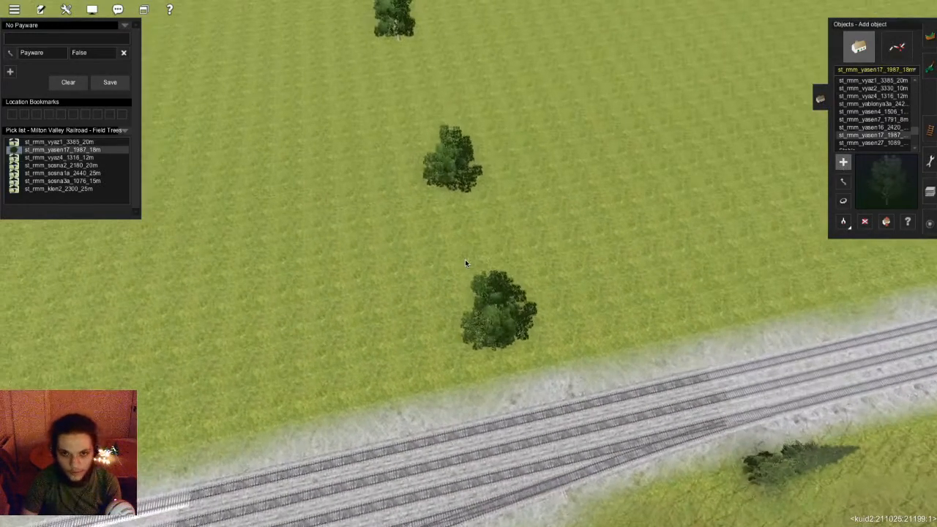
{"action": "left_click", "coordinate": [466, 261]}
{"action": "right_click", "coordinate": [433, 168]}
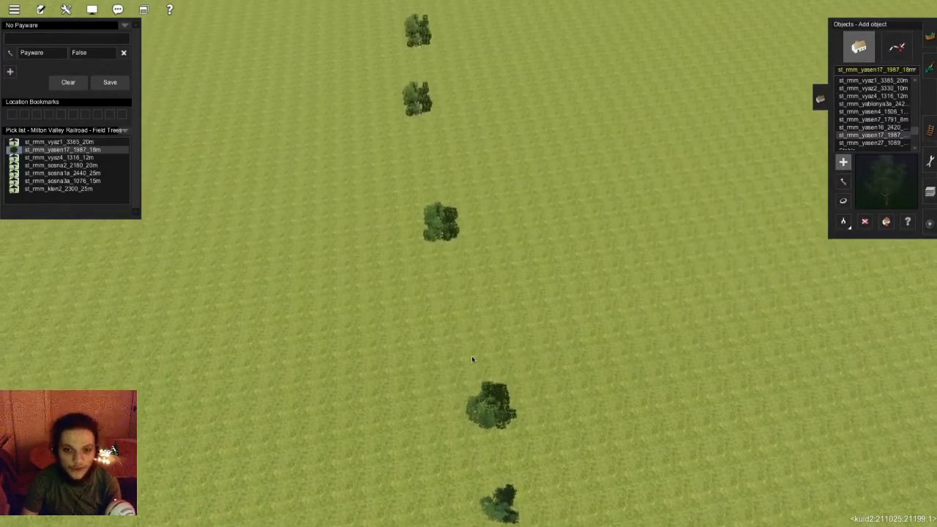
{"action": "left_click", "coordinate": [457, 195]}
{"action": "right_click", "coordinate": [457, 106]}
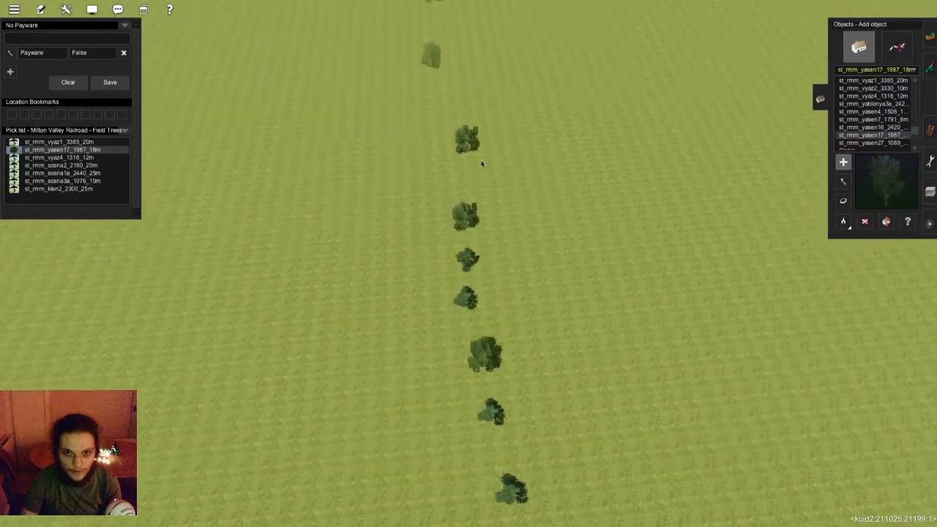
{"action": "left_click", "coordinate": [469, 260]}
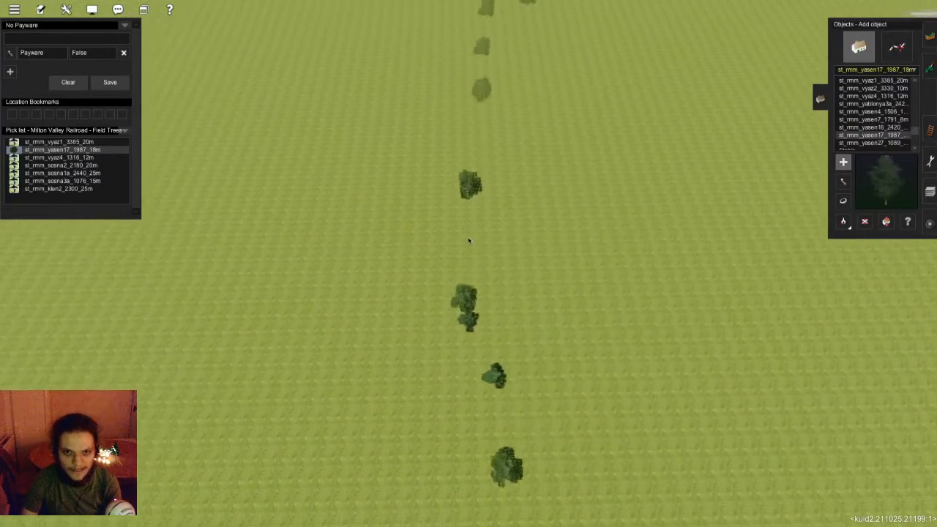
{"action": "left_click", "coordinate": [473, 215]}
{"action": "left_click", "coordinate": [476, 179]}
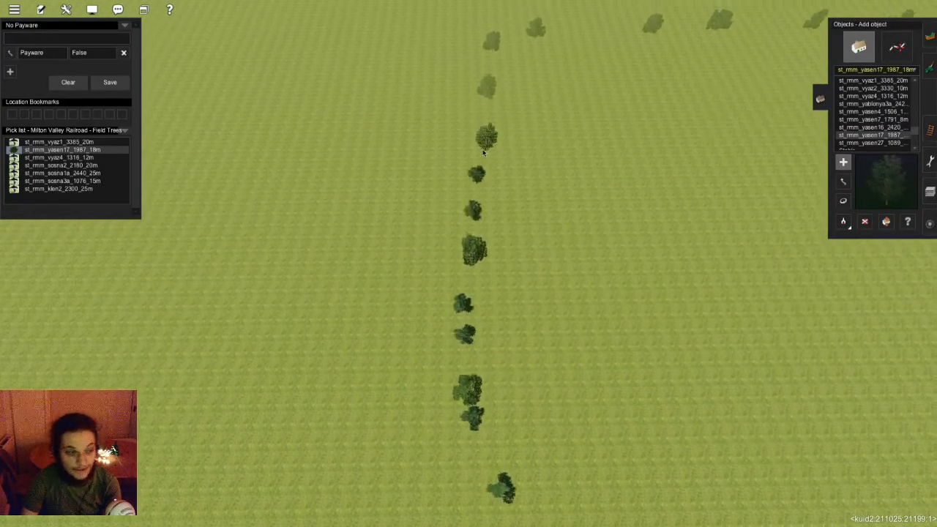
{"action": "right_click", "coordinate": [487, 100]}
{"action": "left_click", "coordinate": [459, 276]}
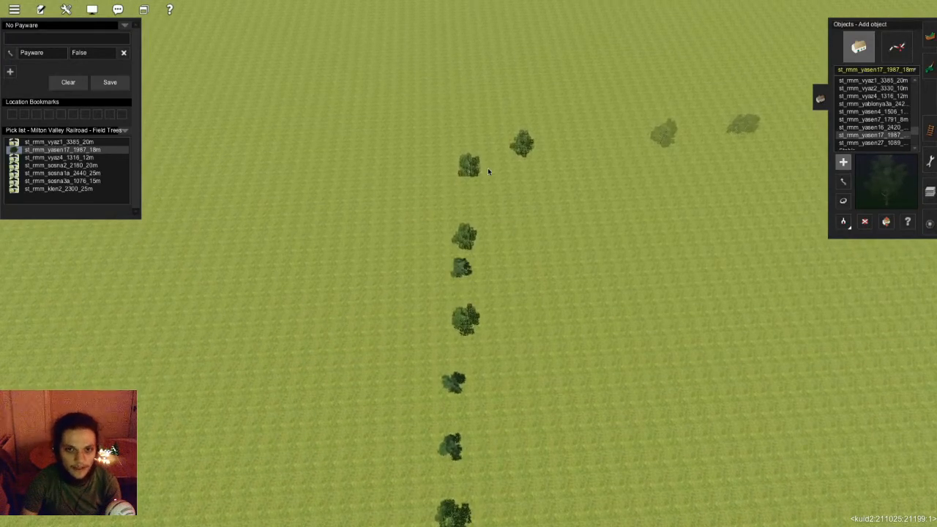
- Continue adding st_rmm_yasen17_1987_18m trees between the existing ones from the field corner to the hedge beside the dirt track
{"action": "right_click", "coordinate": [595, 146]}
{"action": "key", "text": "Left"}
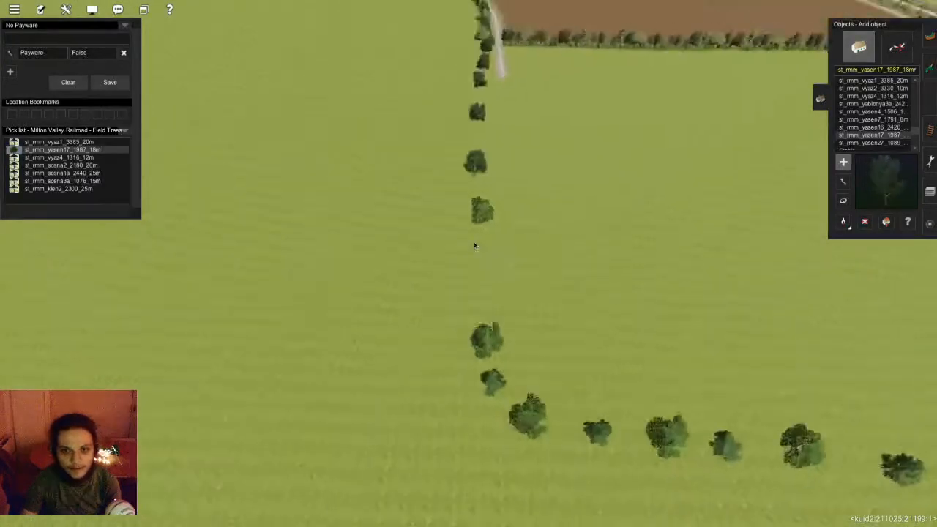
{"action": "left_click", "coordinate": [475, 245]}
{"action": "left_click", "coordinate": [483, 270]}
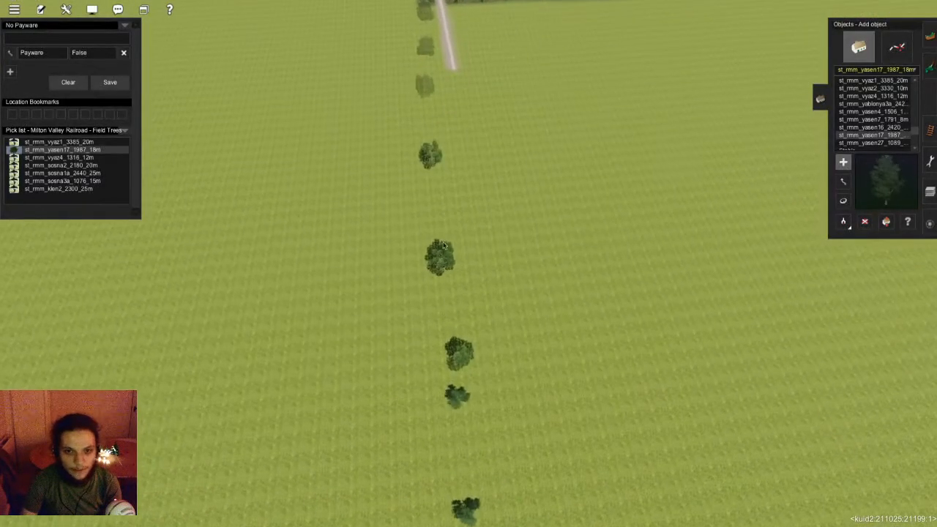
{"action": "left_click", "coordinate": [428, 210]}
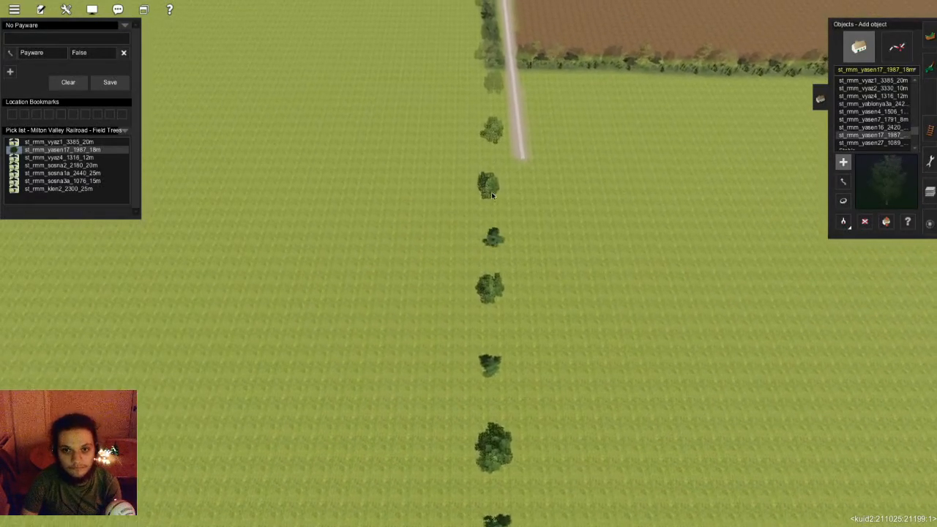
{"action": "left_click", "coordinate": [495, 112]}
{"action": "right_click", "coordinate": [495, 113]}
{"action": "key", "text": "Down"}
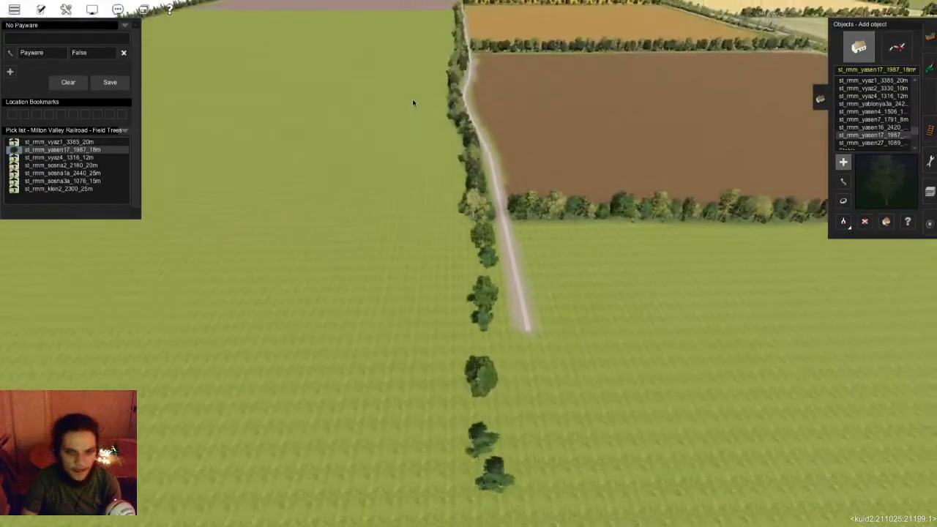
{"action": "key", "text": "Left"}
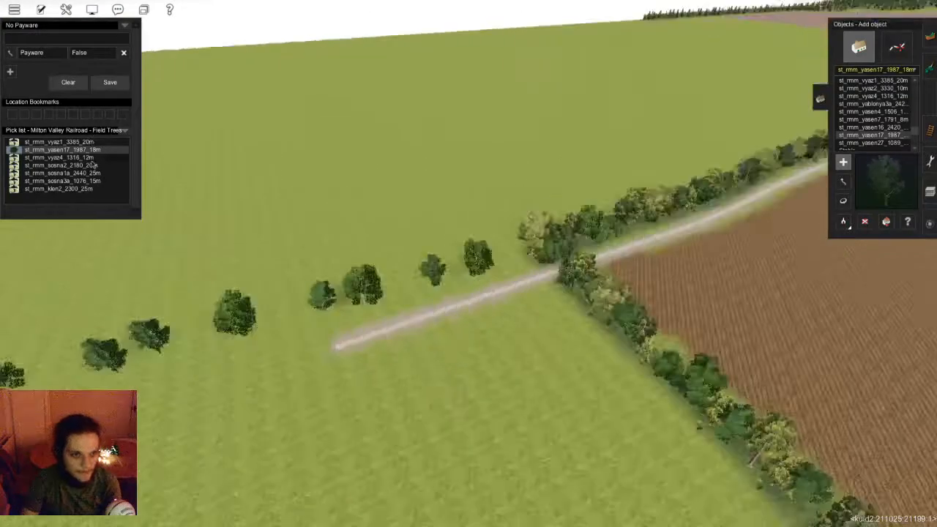
- Add st_rmm_vyaz4_1316_12m trees in the gaps of the tree row from the dirt track to the field corner
{"action": "left_click", "coordinate": [91, 158]}
{"action": "key", "text": "Right"}
{"action": "key", "text": "Down"}
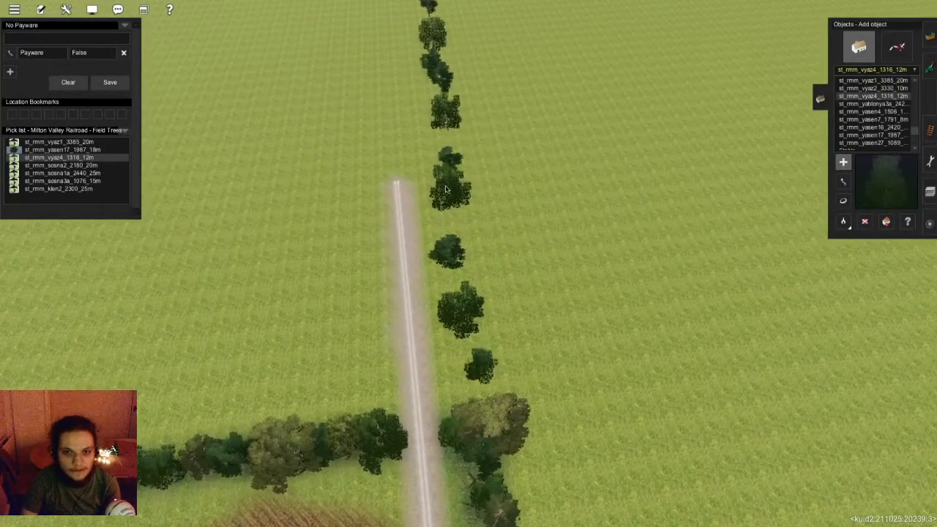
{"action": "key", "text": "Up"}
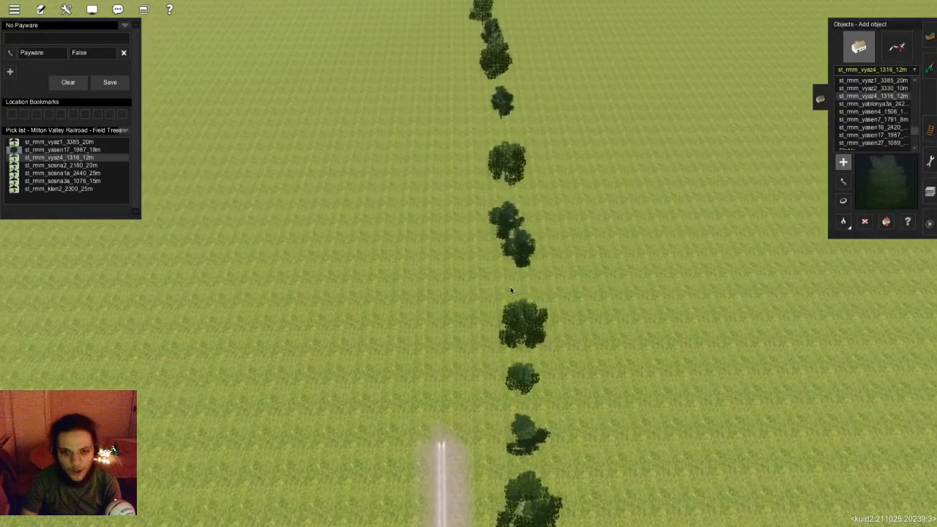
{"action": "left_click", "coordinate": [476, 225]}
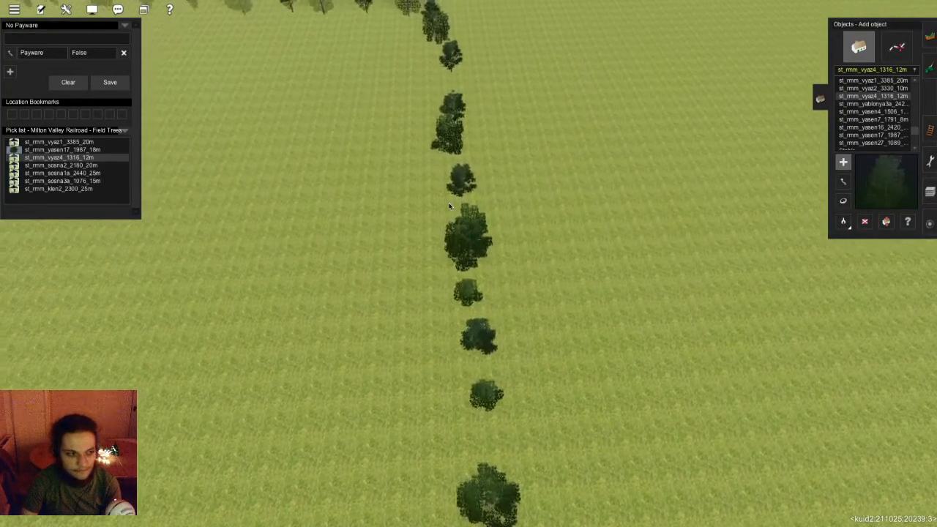
{"action": "left_click", "coordinate": [494, 319]}
{"action": "left_click", "coordinate": [485, 257]}
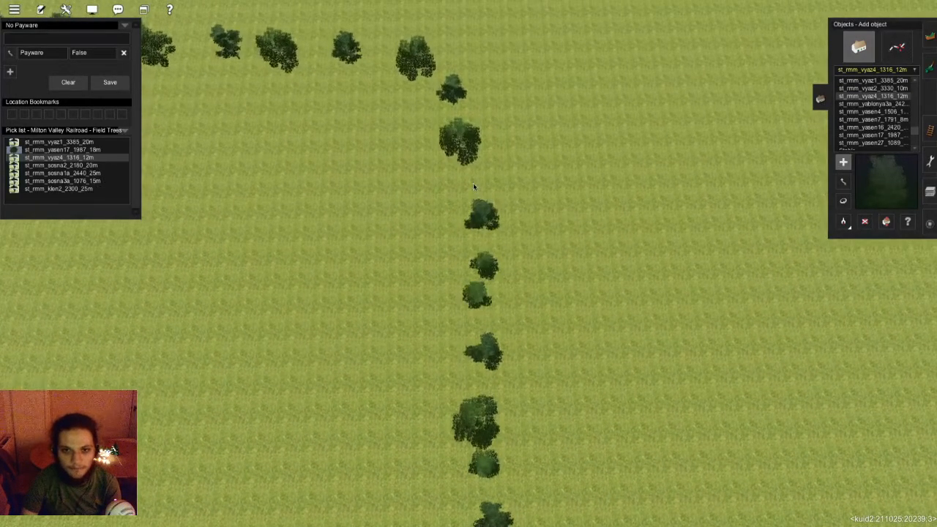
{"action": "left_click", "coordinate": [473, 183]}
{"action": "key", "text": "Left"}
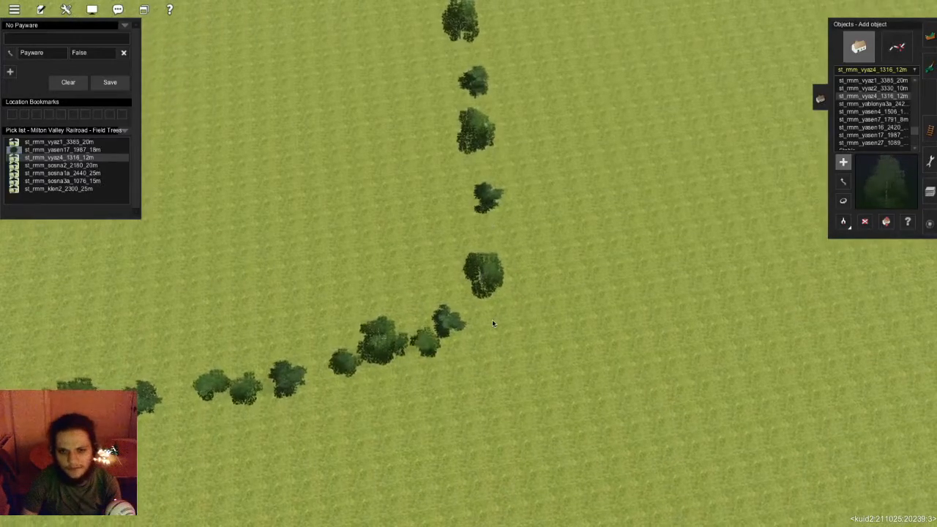
- Continue filling gaps with st_rmm_vyaz4_1316_12m trees along the row from the field corner toward the main line
{"action": "key", "text": "Left"}
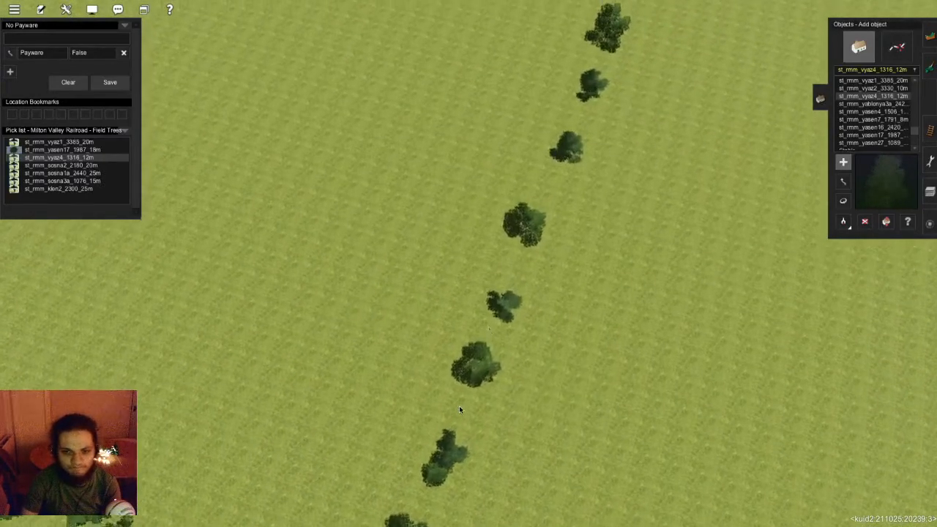
{"action": "left_click", "coordinate": [484, 285]}
{"action": "left_click", "coordinate": [506, 208]}
{"action": "right_click", "coordinate": [504, 205]}
{"action": "left_click", "coordinate": [504, 227]}
{"action": "left_click", "coordinate": [477, 310]}
{"action": "right_click", "coordinate": [484, 160]}
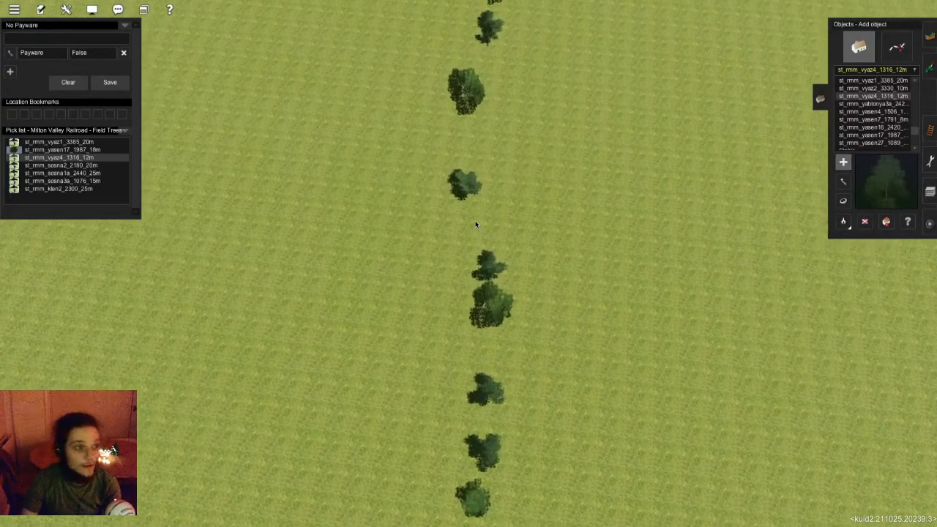
{"action": "right_click", "coordinate": [465, 161]}
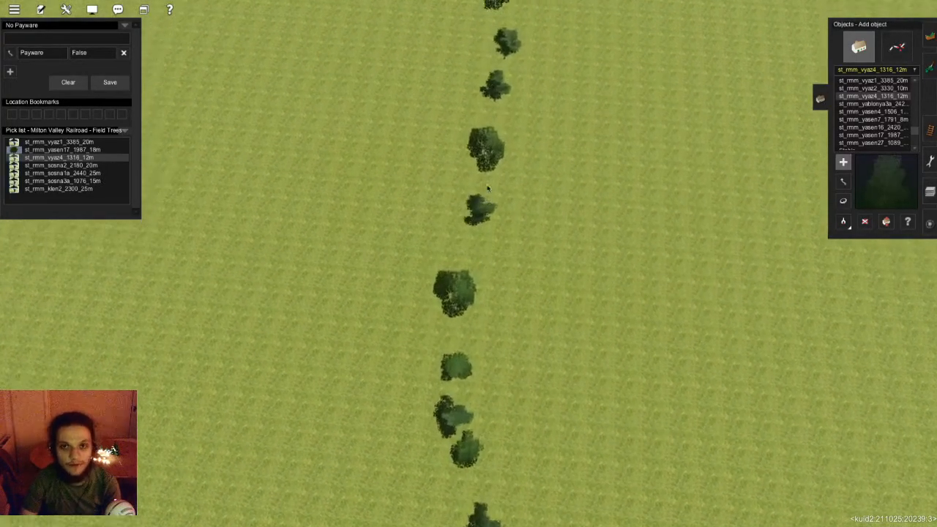
{"action": "left_click", "coordinate": [480, 224]}
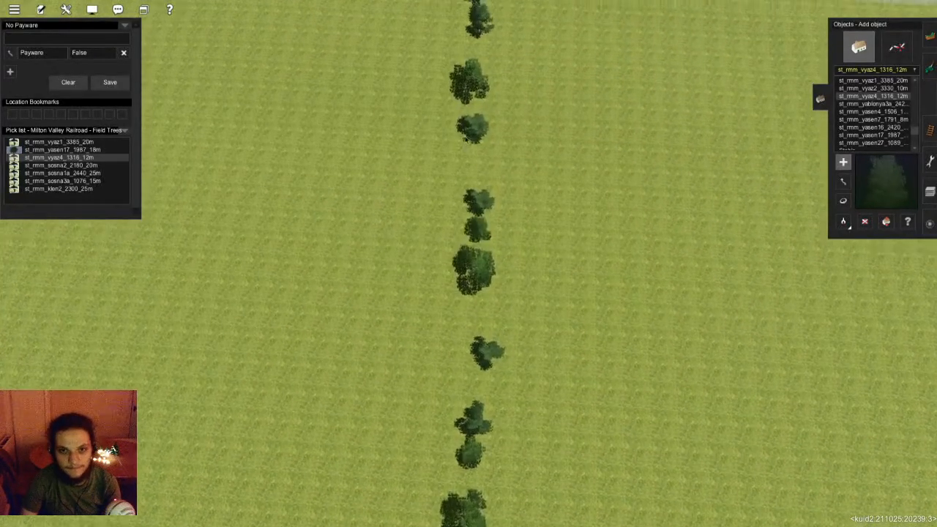
{"action": "key", "text": "Down"}
{"action": "left_click", "coordinate": [483, 389]}
- Fill the remaining gaps at the main line end of the row with st_rmm_vyaz4_1316_12m trees
{"action": "key", "text": "Right"}
{"action": "key", "text": "Right"}
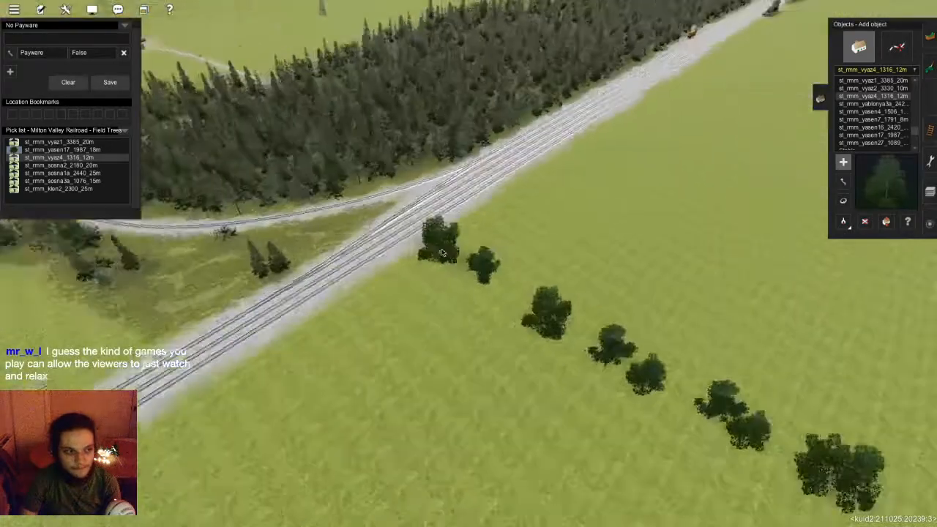
{"action": "key", "text": "Right"}
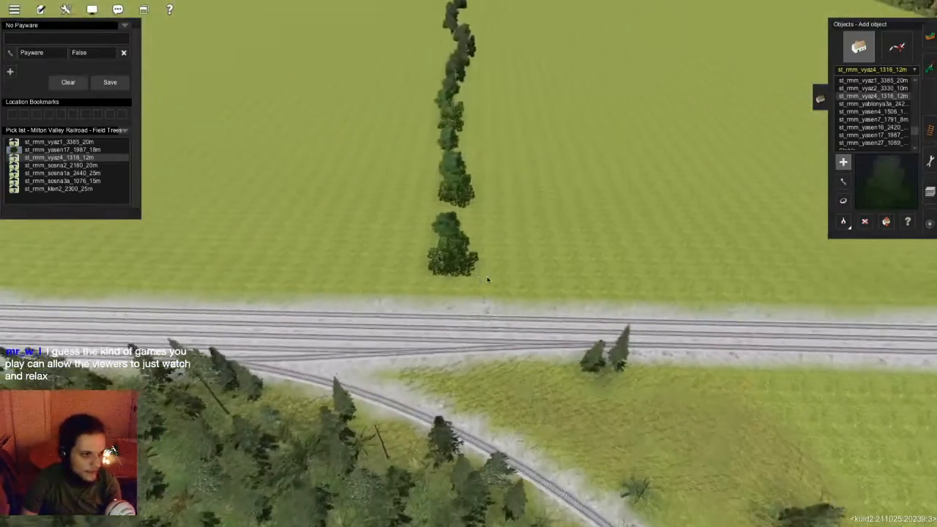
{"action": "key", "text": "Up"}
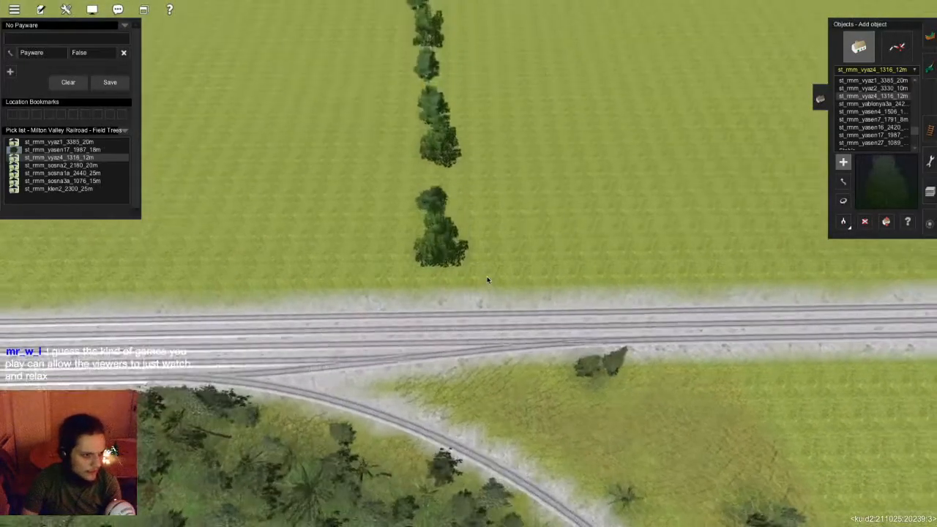
{"action": "scroll", "coordinate": [471, 344], "scroll_direction": "up", "scroll_amount": 3}
{"action": "right_click", "coordinate": [436, 172]}
{"action": "key", "text": "Down"}
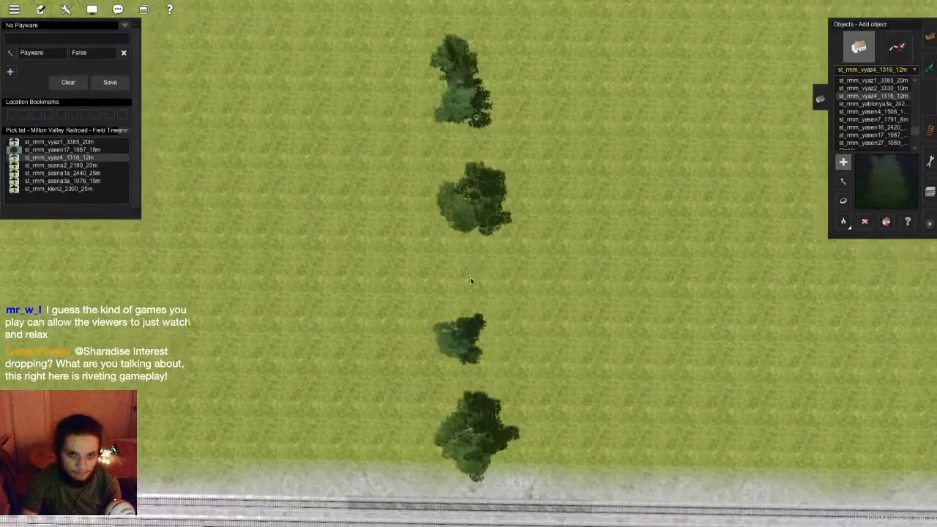
{"action": "scroll", "coordinate": [394, 195], "scroll_direction": "down", "scroll_amount": 1}
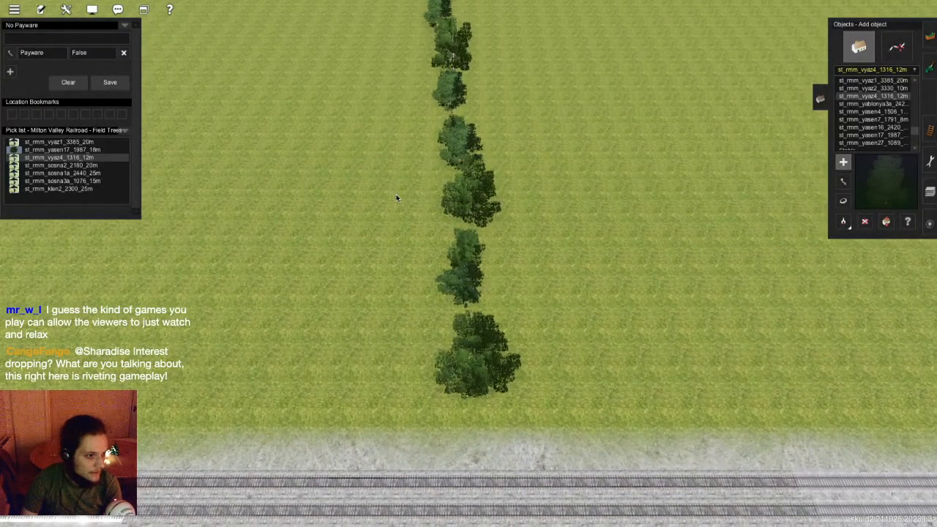
{"action": "scroll", "coordinate": [396, 198], "scroll_direction": "down", "scroll_amount": 1}
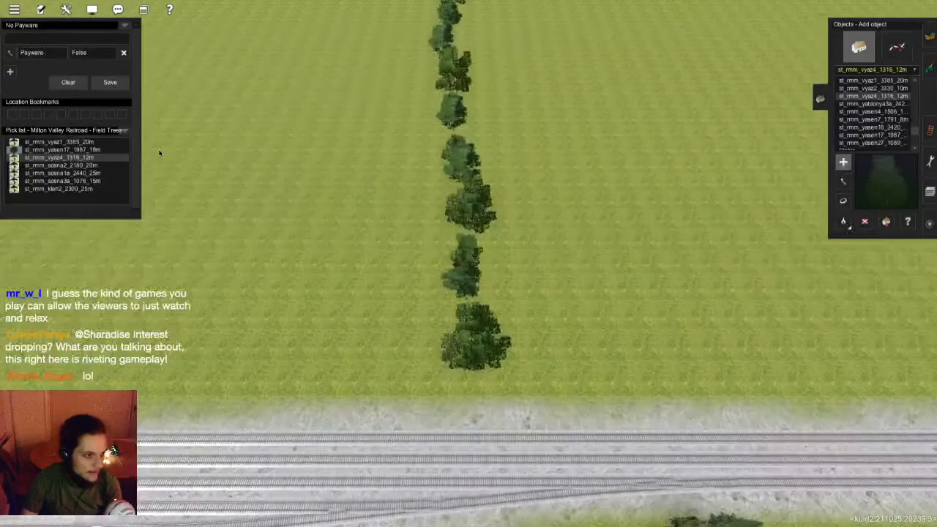
- Scatter st_rmm_sosna2_2180_20m pines through the tree row from the main line around the corner to the dirt track hedge
{"action": "left_click", "coordinate": [77, 166]}
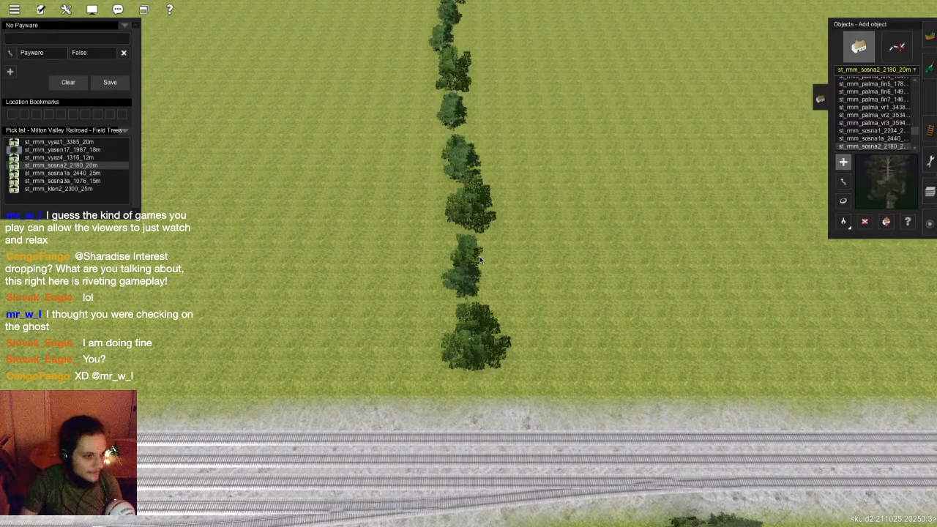
{"action": "right_click_drag", "start_coordinate": [431, 275], "coordinate": [497, 356]}
{"action": "right_click_drag", "start_coordinate": [444, 196], "coordinate": [502, 298]}
{"action": "mouse_move", "coordinate": [479, 249]}
{"action": "right_mouse_down"}
{"action": "mouse_move", "coordinate": [404, 137]}
{"action": "mouse_move", "coordinate": [496, 253]}
{"action": "mouse_move", "coordinate": [374, 239]}
{"action": "mouse_move", "coordinate": [433, 242]}
{"action": "mouse_move", "coordinate": [495, 268]}
{"action": "mouse_move", "coordinate": [482, 258]}
{"action": "right_mouse_up"}
{"action": "right_click_drag", "start_coordinate": [422, 273], "coordinate": [456, 324]}
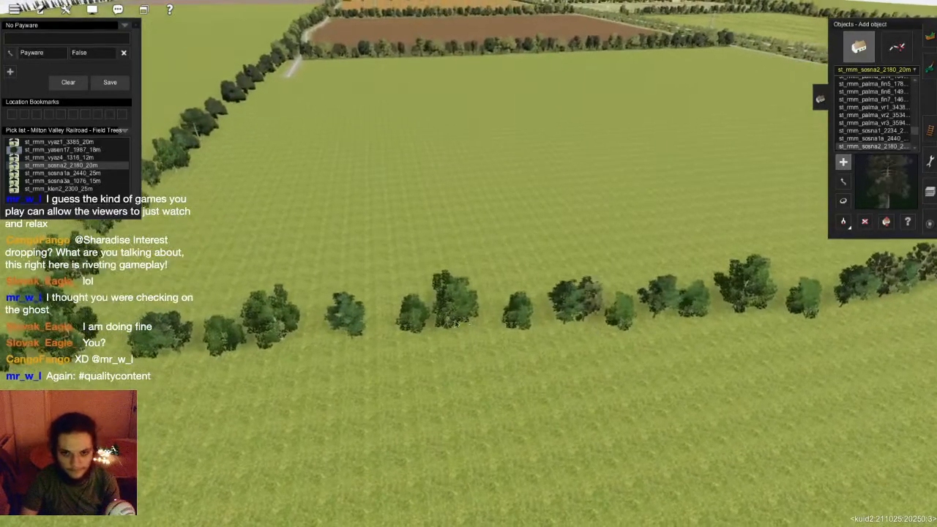
{"action": "right_click_drag", "start_coordinate": [318, 339], "coordinate": [651, 298]}
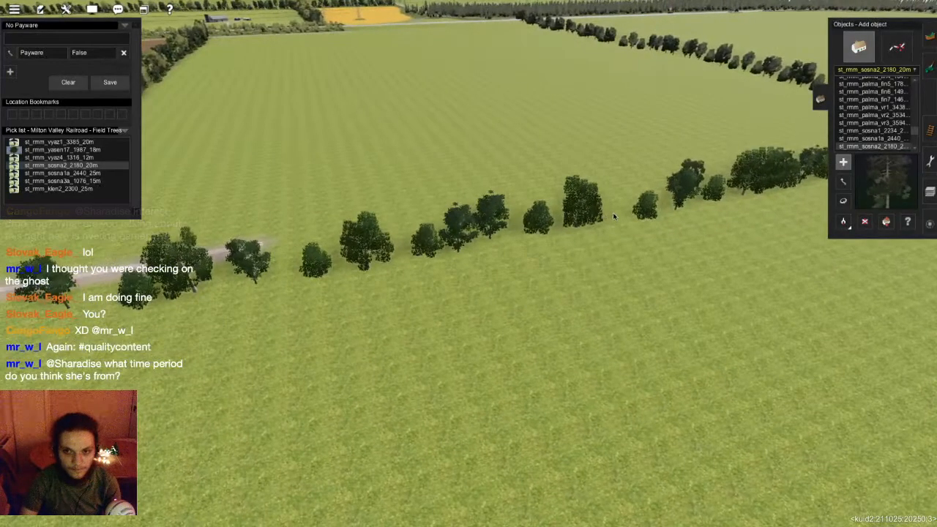
{"action": "right_click_drag", "start_coordinate": [288, 274], "coordinate": [512, 292]}
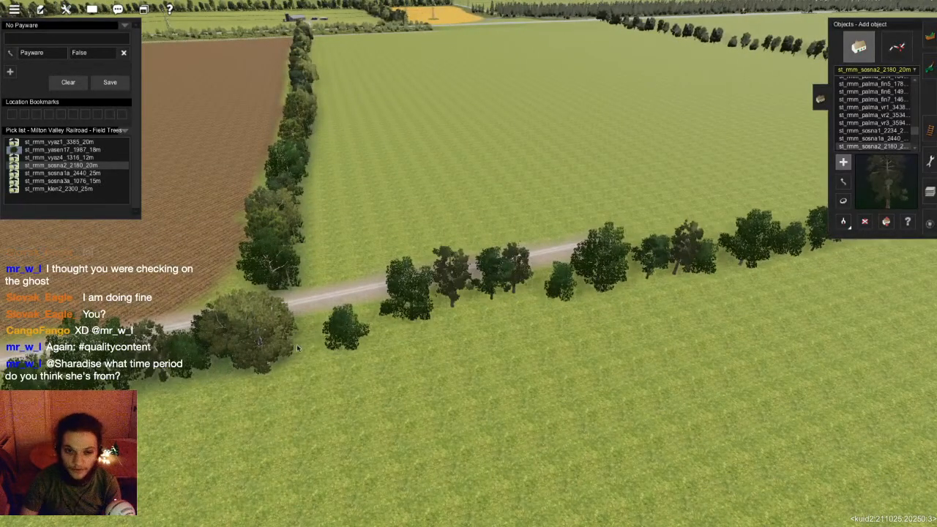
- Scatter taller st_rmm_sosna1a_2440_25m pines at wide intervals through the field's tree rows
{"action": "right_click_drag", "start_coordinate": [390, 284], "coordinate": [121, 175]}
{"action": "left_click", "coordinate": [122, 175]}
{"action": "right_click_drag", "start_coordinate": [409, 267], "coordinate": [461, 201]}
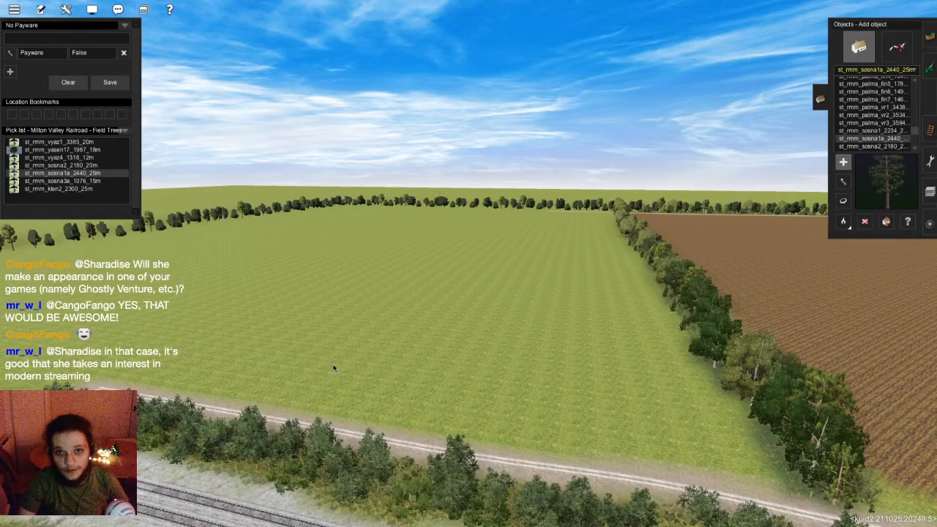
- Return to the main line end of the tree row and place the first st_rmm_sosna3a_1076_15m pines there
{"action": "key", "text": "Up"}
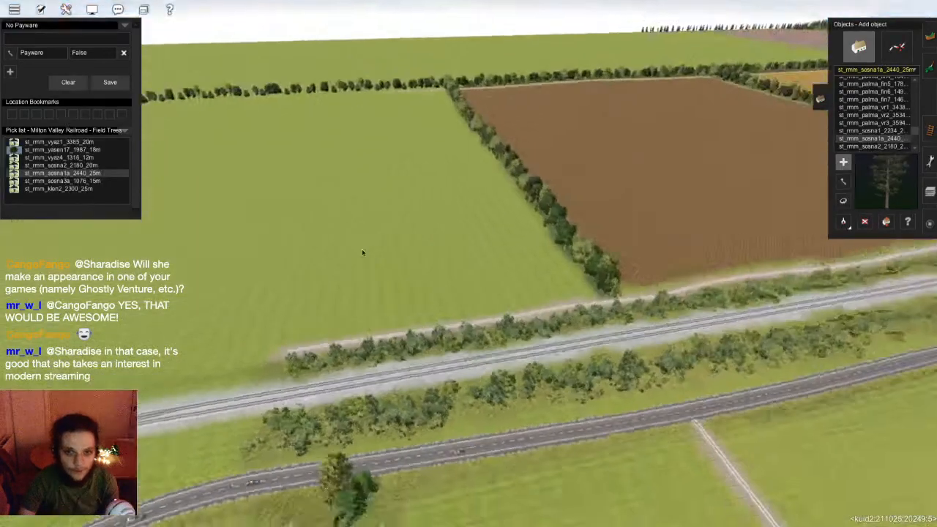
{"action": "key", "text": "Left"}
{"action": "left_click", "coordinate": [66, 182]}
{"action": "key", "text": "Up"}
{"action": "key", "text": "Right"}
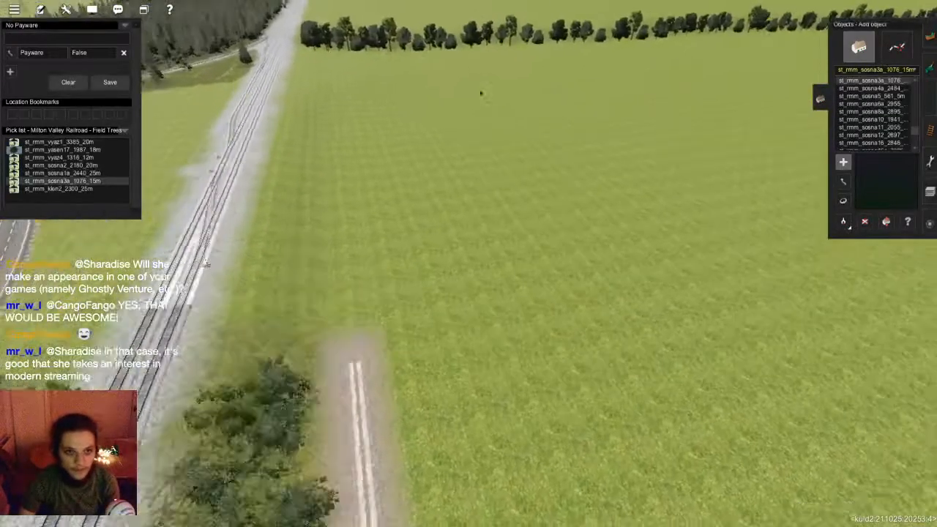
{"action": "left_click", "coordinate": [512, 203]}
{"action": "key", "text": "Left"}
{"action": "key", "text": "Down"}
{"action": "right_click", "coordinate": [458, 314]}
{"action": "scroll", "coordinate": [493, 263], "scroll_direction": "up", "scroll_amount": 3}
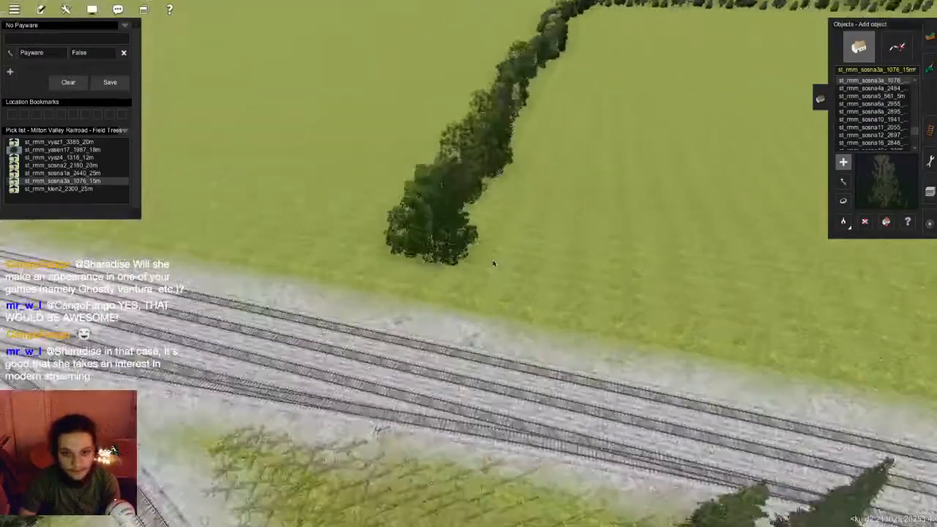
{"action": "key", "text": "Left"}
{"action": "left_click", "coordinate": [351, 289]}
{"action": "key", "text": "Left"}
{"action": "key", "text": "Down"}
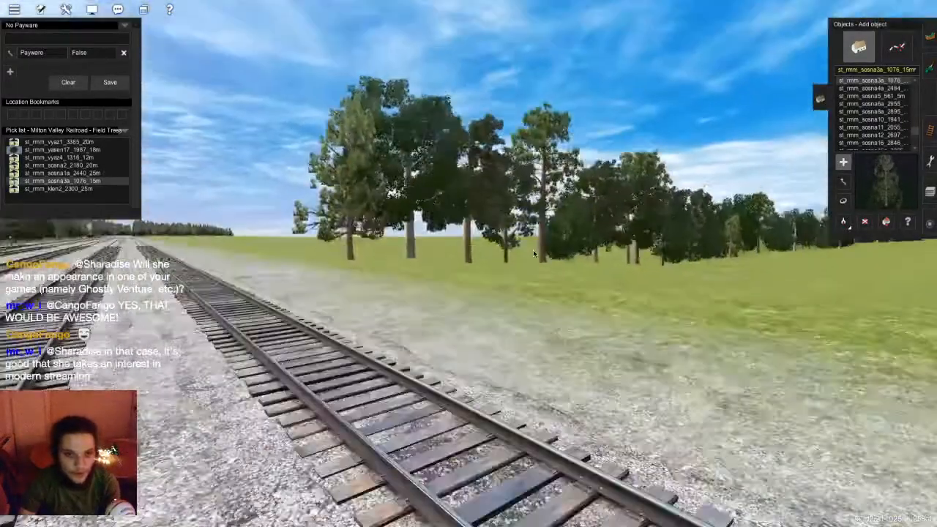
- Continue mixing st_rmm_sosna3a_1076_15m pines into the row leading from the main line toward the field corner
{"action": "key", "text": "Up"}
{"action": "scroll", "coordinate": [530, 224], "scroll_direction": "down", "scroll_amount": 3}
{"action": "right_click", "coordinate": [528, 202]}
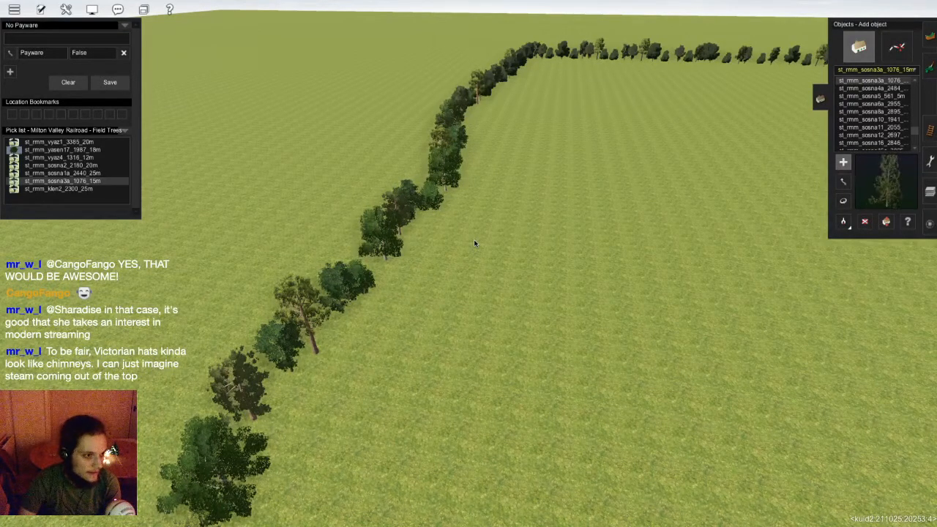
{"action": "right_click_drag", "start_coordinate": [395, 249], "coordinate": [504, 285]}
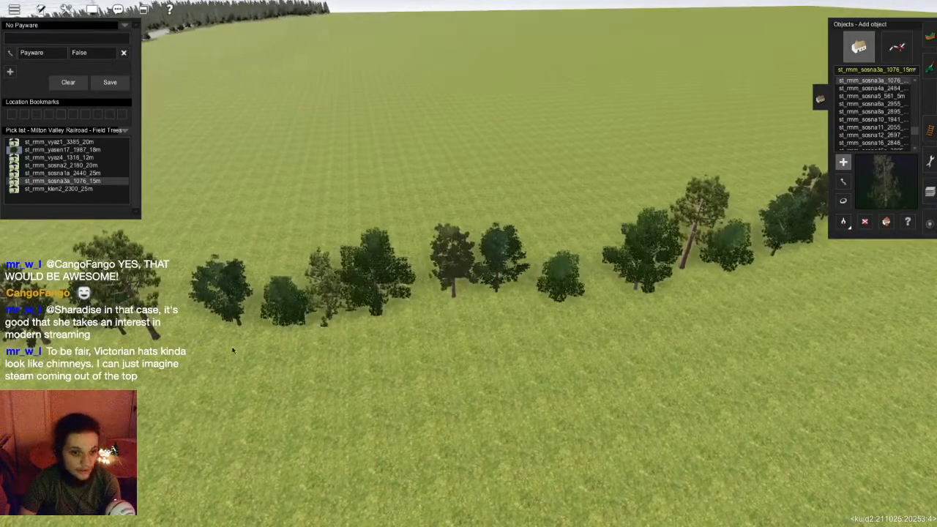
{"action": "key", "text": "Right"}
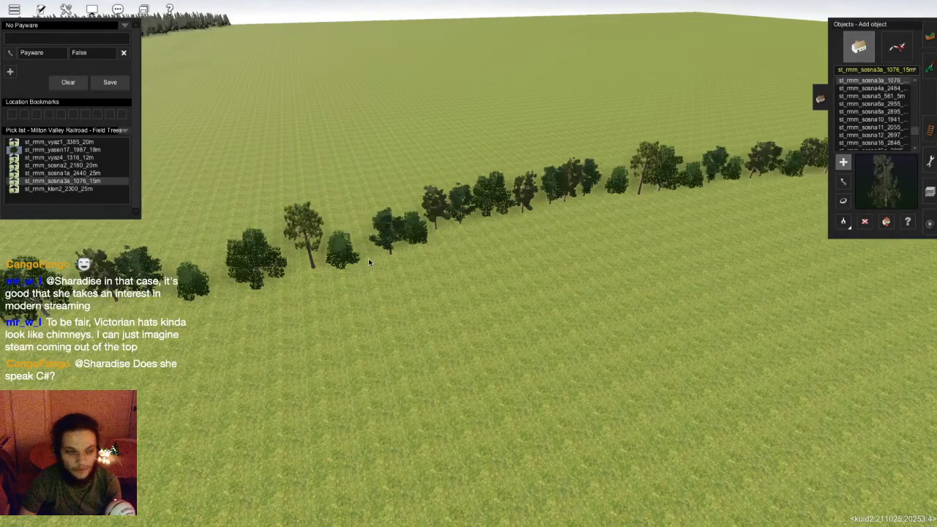
{"action": "key", "text": "Right"}
{"action": "key", "text": "Right"}
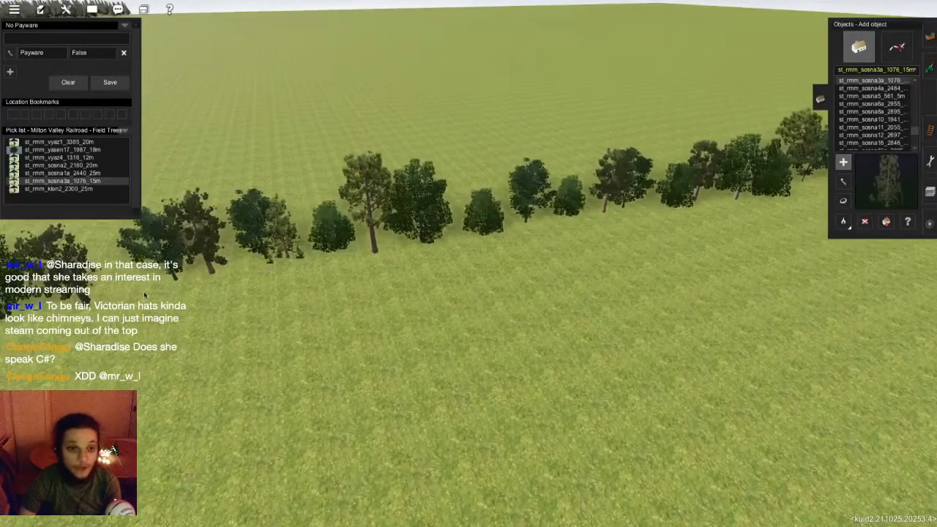
- Add st_rmm_sosna3a_1076_15m pines between the trees around the field corner
{"action": "key", "text": "Left"}
{"action": "right_click", "coordinate": [638, 202]}
{"action": "key", "text": "Right"}
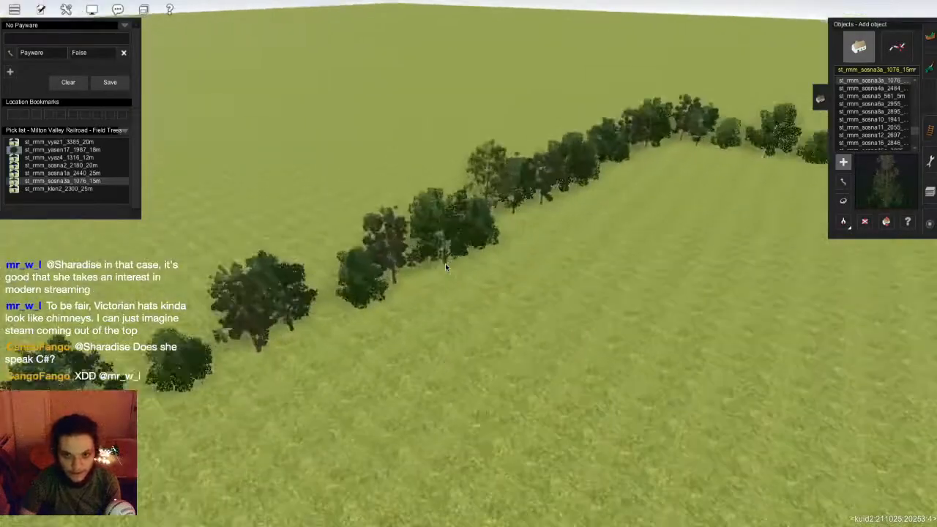
{"action": "key", "text": "Left"}
{"action": "right_click", "coordinate": [623, 209]}
{"action": "key", "text": "Left"}
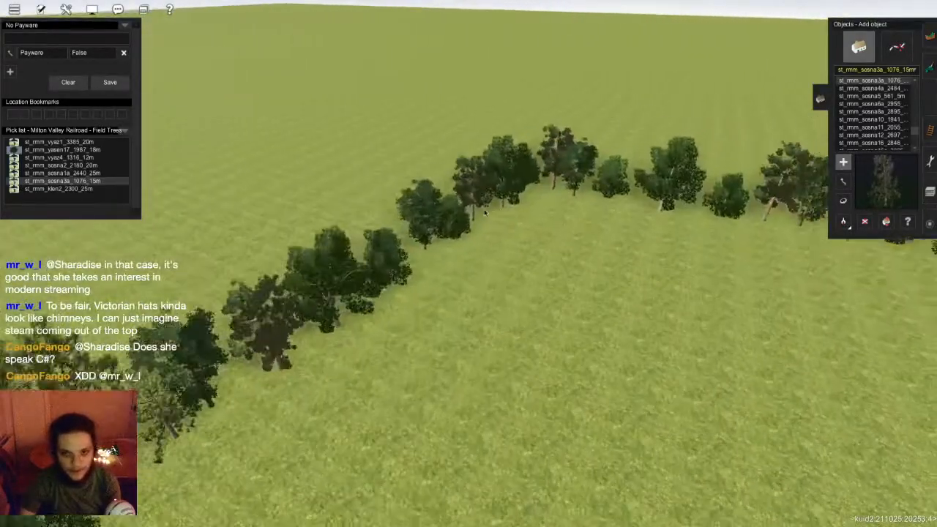
{"action": "key", "text": "Right"}
{"action": "right_click", "coordinate": [598, 232]}
{"action": "key", "text": "Left"}
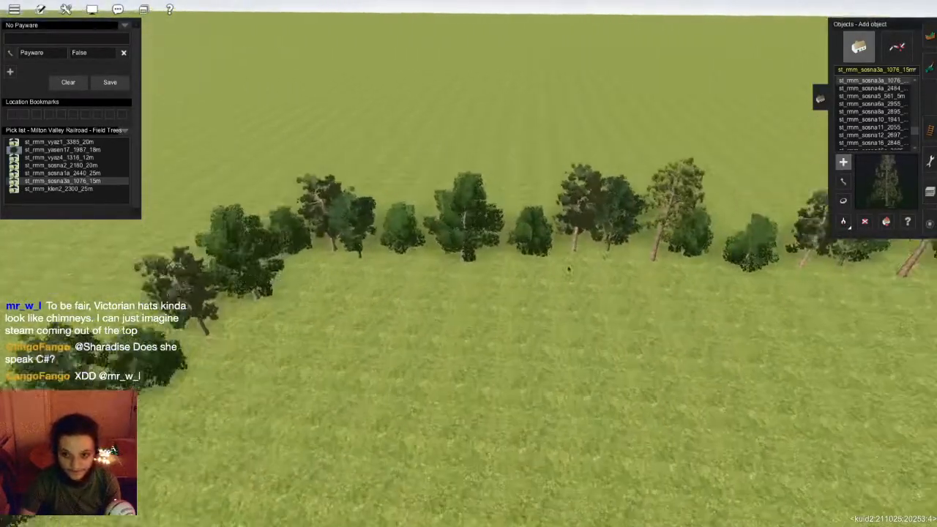
- Extend the st_rmm_sosna3a_1076_15m pines along the row from past the field corner to the dirt track
{"action": "key", "text": "Left"}
{"action": "right_click", "coordinate": [622, 220]}
{"action": "key", "text": "Left"}
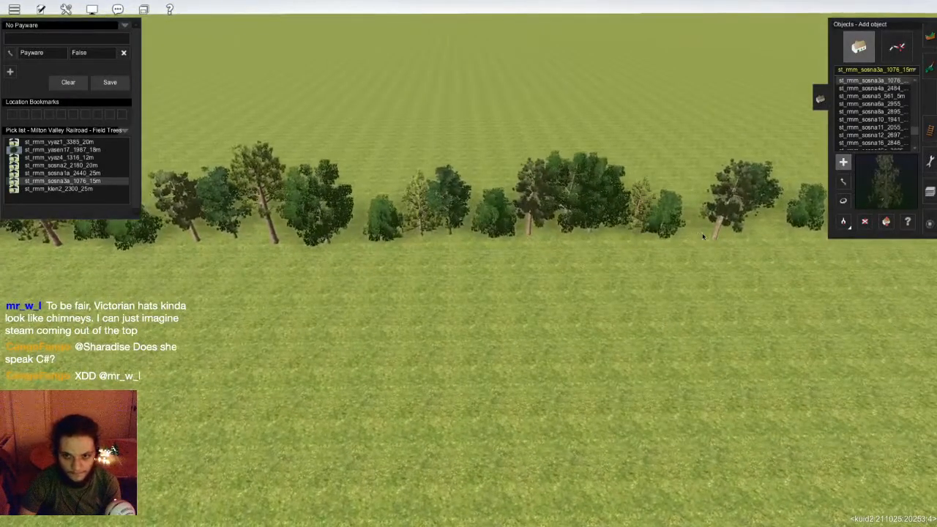
{"action": "key", "text": "Right"}
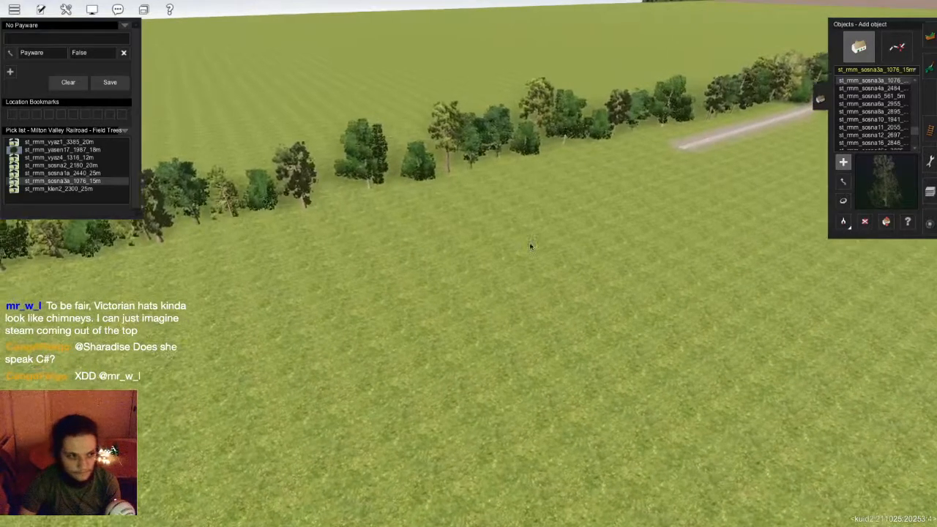
{"action": "key", "text": "Left"}
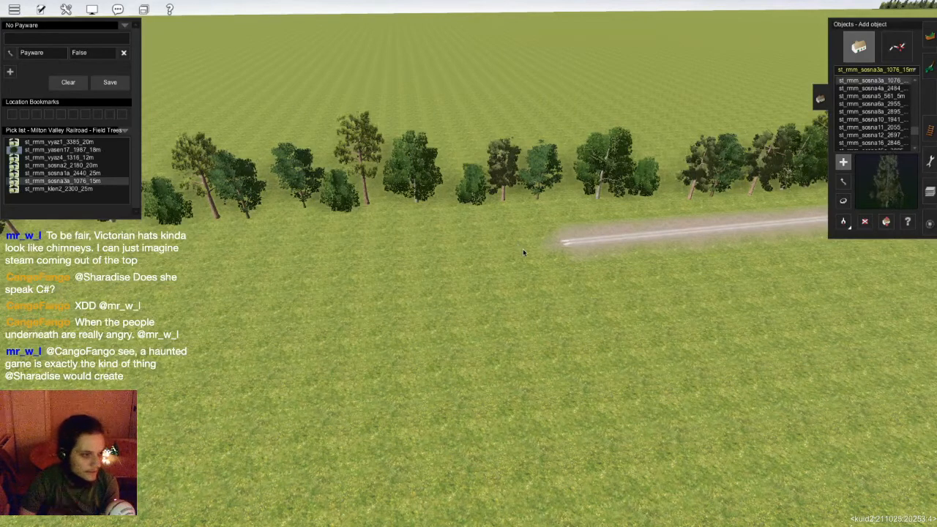
{"action": "right_click", "coordinate": [624, 235]}
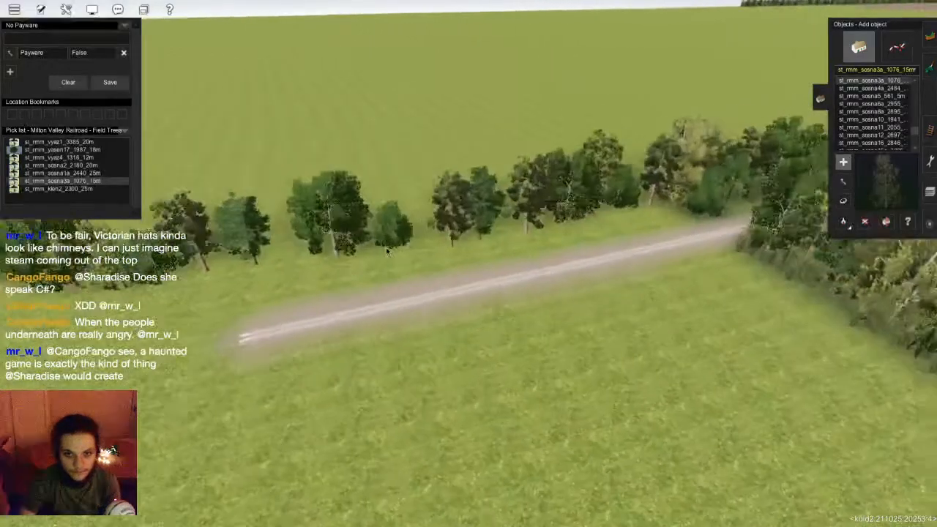
- Place the last st_rmm_sosna3a_1076_15m pine in the tree row beside the dirt track
{"action": "left_click", "coordinate": [222, 254]}
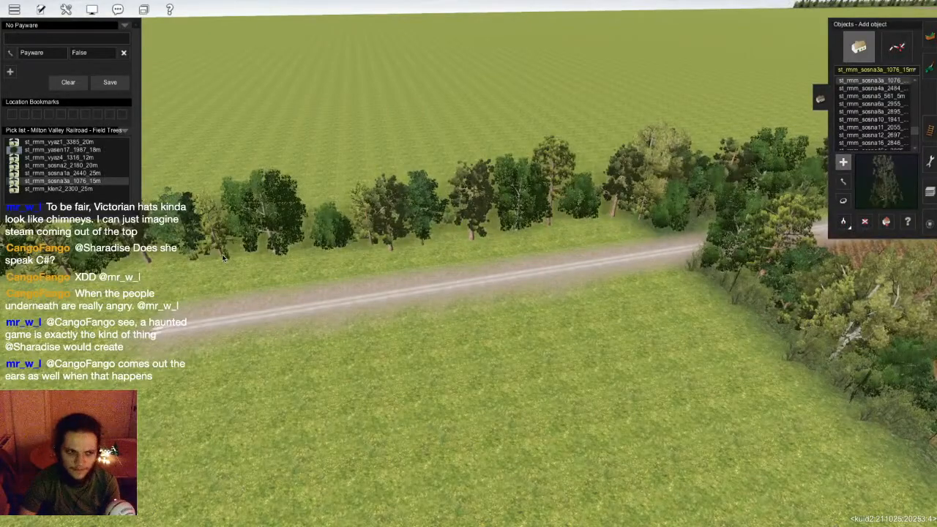
{"action": "key", "text": "Down"}
{"action": "scroll", "coordinate": [442, 341], "scroll_direction": "down", "scroll_amount": 8}
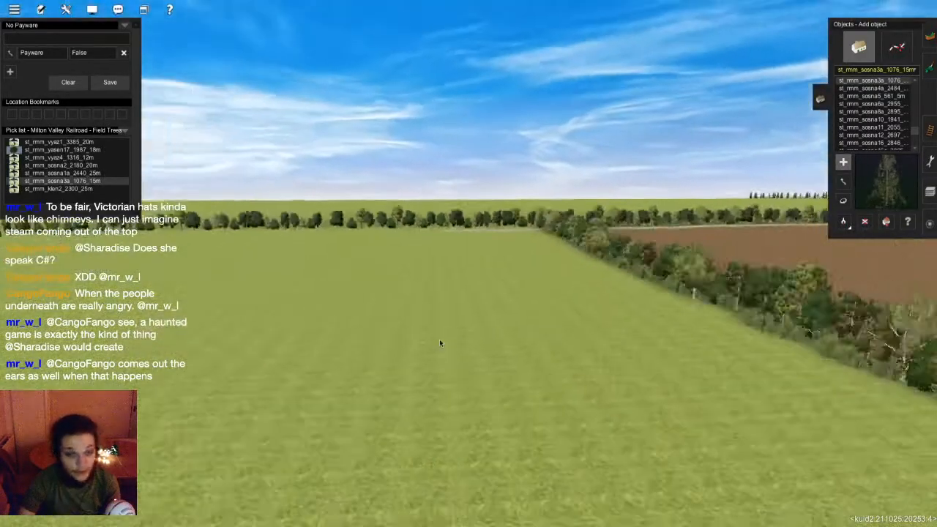
- Mix st_rmm_klen2_2300_25m trees into the new field's border row from the main line around to the dirt track
{"action": "key", "text": "Up"}
{"action": "scroll", "coordinate": [424, 330], "scroll_direction": "up", "scroll_amount": 6}
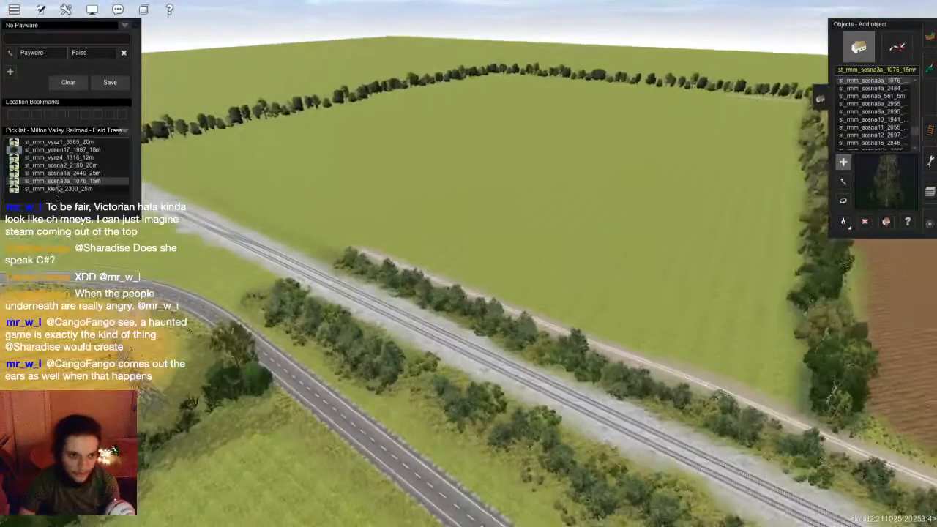
{"action": "right_click_drag", "start_coordinate": [359, 167], "coordinate": [389, 232]}
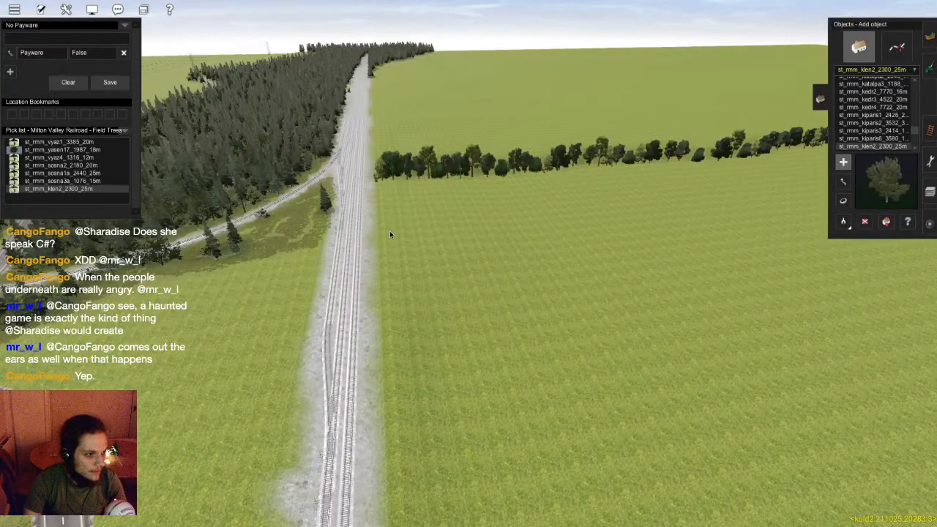
{"action": "right_click_drag", "start_coordinate": [390, 230], "coordinate": [398, 275]}
{"action": "right_click_drag", "start_coordinate": [616, 236], "coordinate": [449, 230]}
{"action": "right_click_drag", "start_coordinate": [493, 210], "coordinate": [640, 176]}
{"action": "right_click_drag", "start_coordinate": [684, 199], "coordinate": [364, 206]}
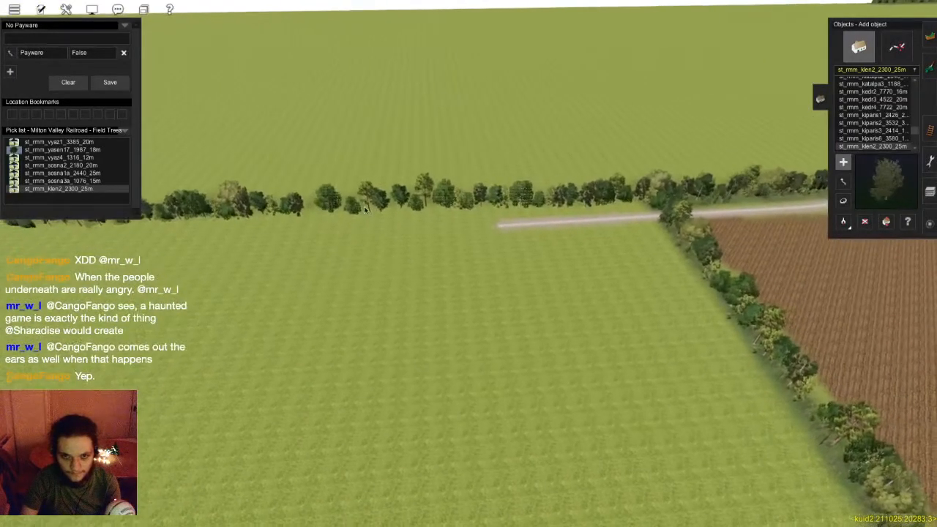
{"action": "left_click", "coordinate": [307, 204]}
{"action": "right_click_drag", "start_coordinate": [570, 203], "coordinate": [877, 115]}
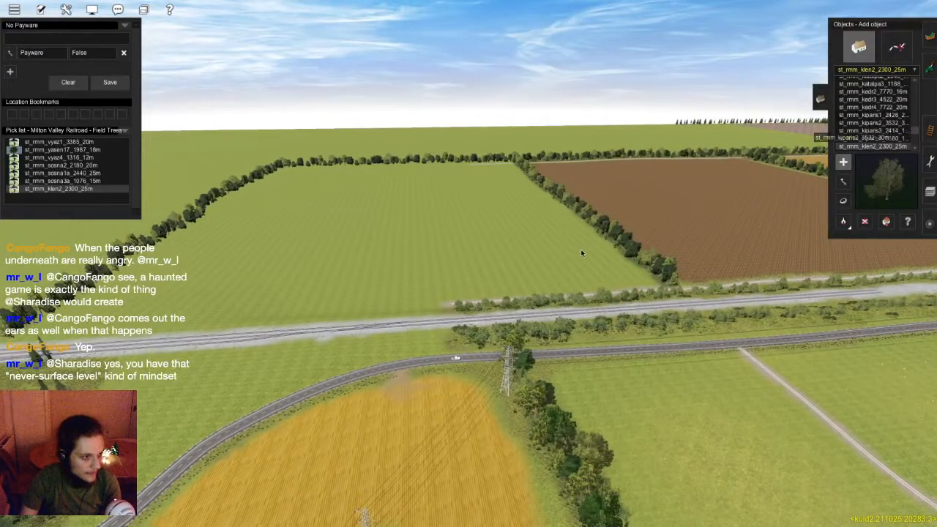
- Switch from single objects to splines and pick FMA Shrubs 37137 for the field border
{"action": "scroll", "coordinate": [580, 253], "scroll_direction": "up", "scroll_amount": 5}
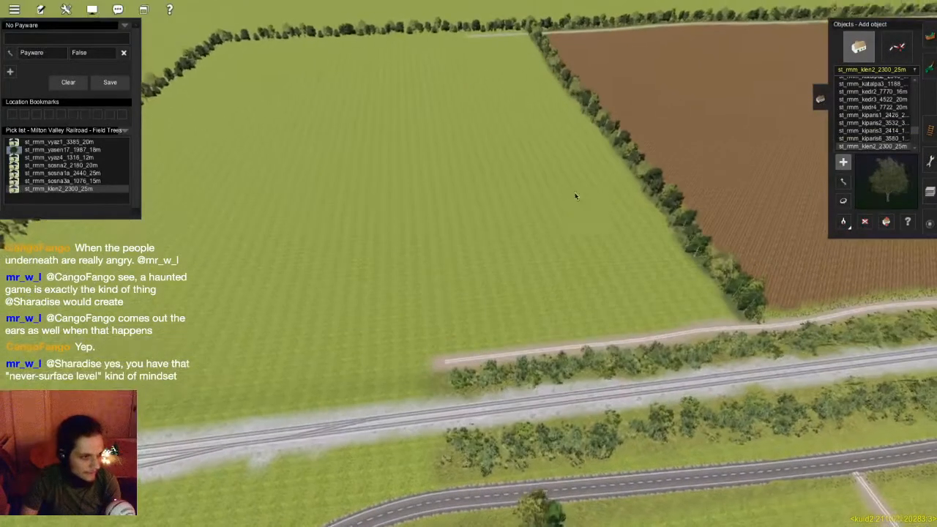
{"action": "left_click", "coordinate": [930, 36]}
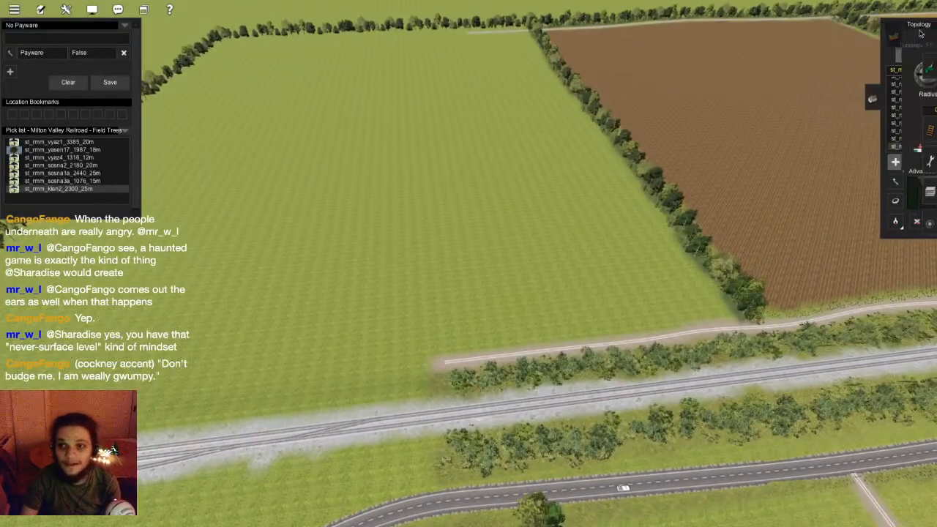
{"action": "key", "text": "F3"}
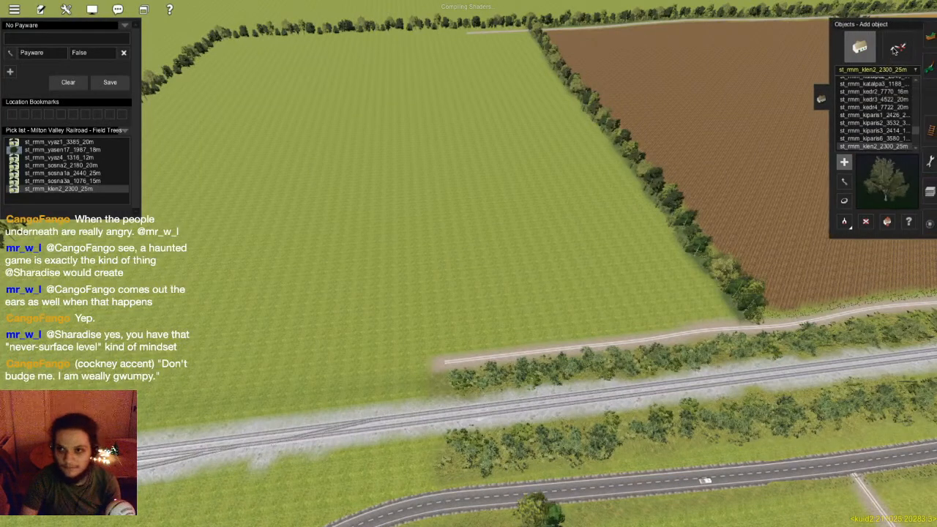
{"action": "left_click", "coordinate": [680, 228]}
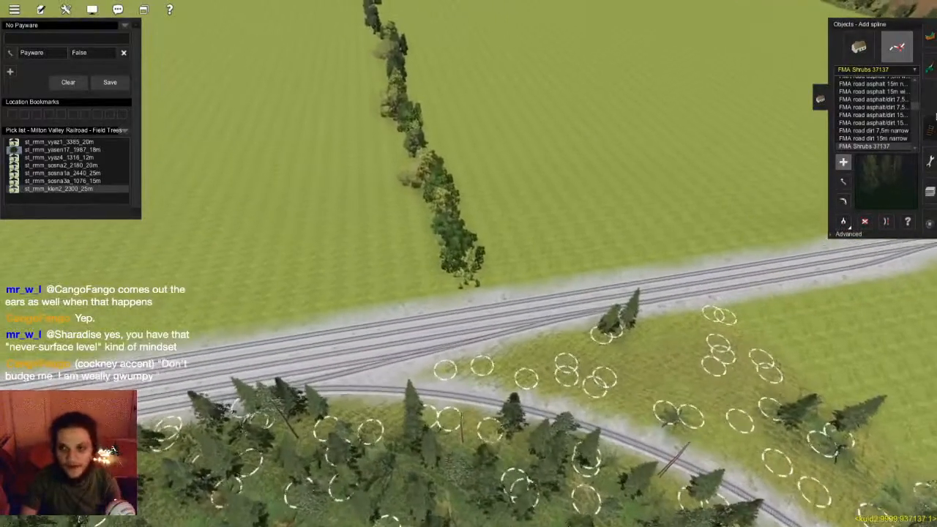
- Choose a dark green grass ground texture and size the brush to the tree row's width at its main line end
{"action": "key", "text": "F2"}
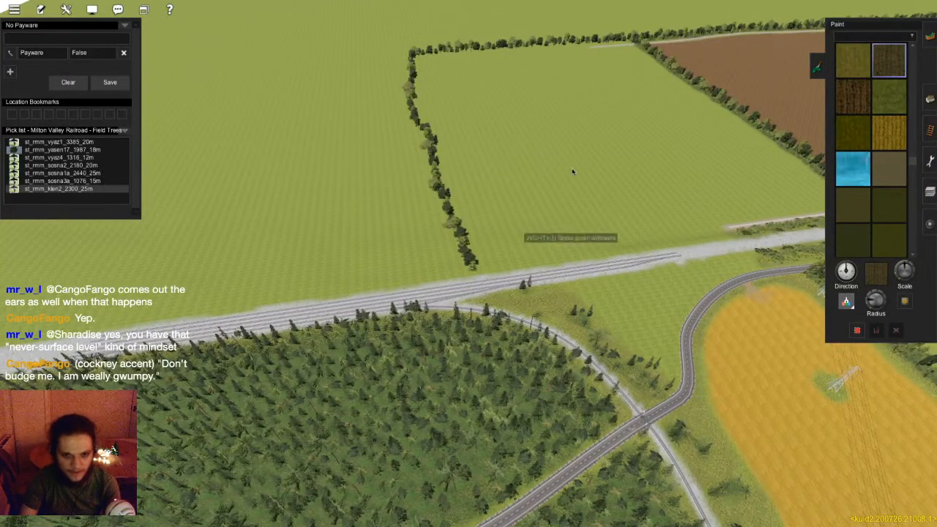
{"action": "scroll", "coordinate": [512, 292], "scroll_direction": "up", "scroll_amount": 5}
{"action": "left_click", "coordinate": [430, 439]}
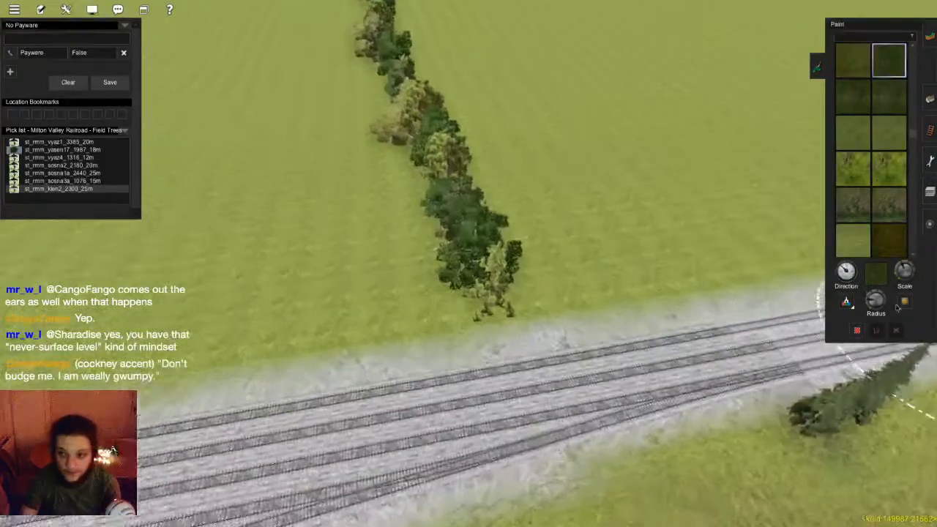
{"action": "key", "text": "Left"}
{"action": "key", "text": "Left"}
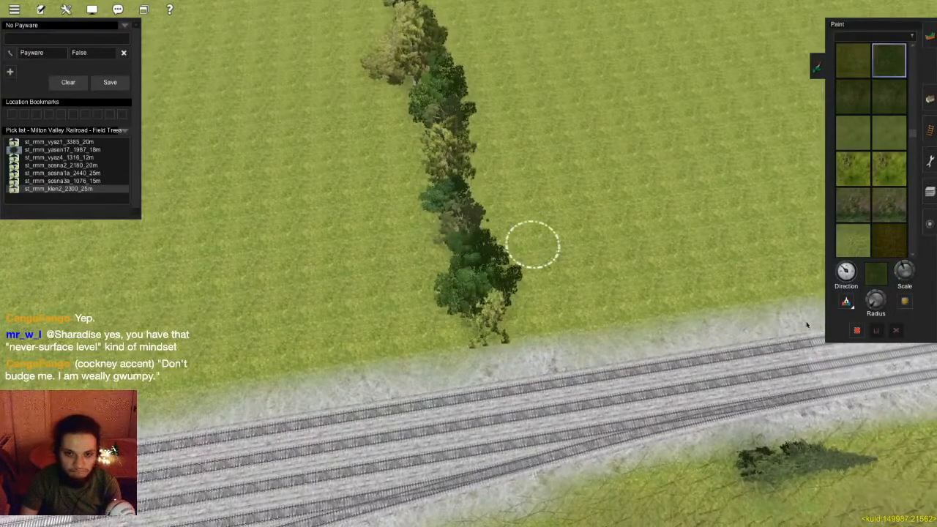
{"action": "key", "text": "Left"}
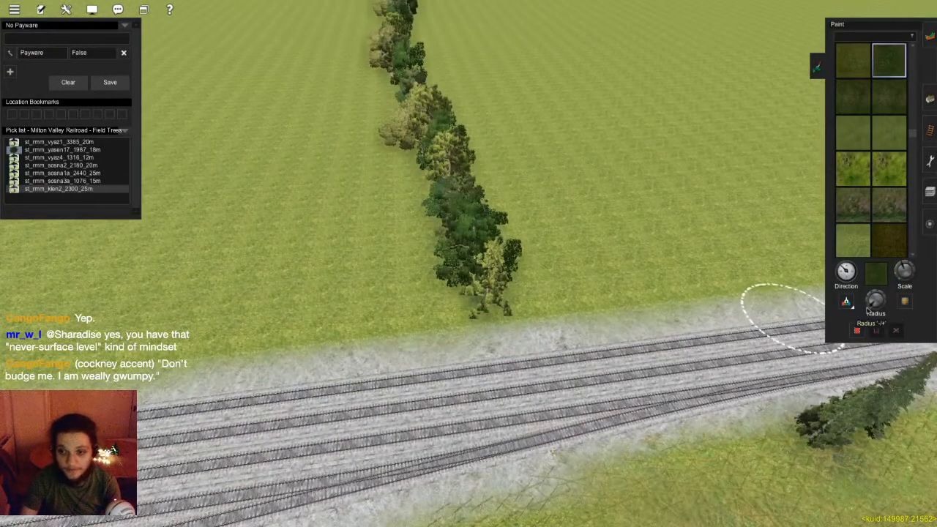
{"action": "key", "text": "Left"}
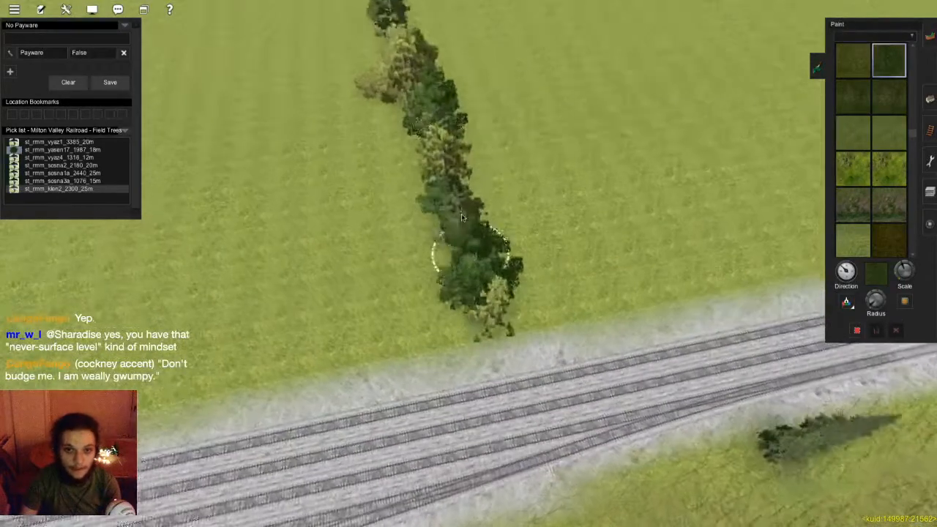
- Paint the dark green grass texture beneath the tree row from the main line toward the field corner
{"action": "key", "text": "Down"}
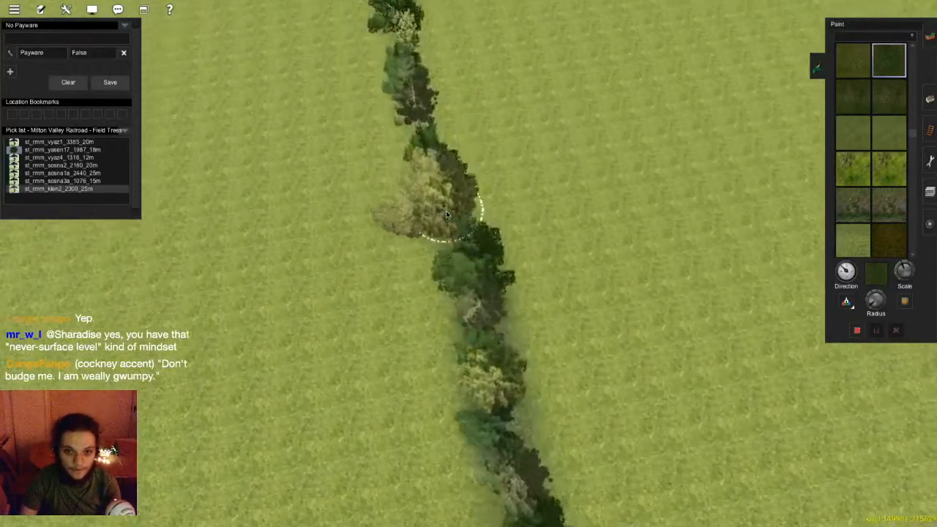
{"action": "key", "text": "Left"}
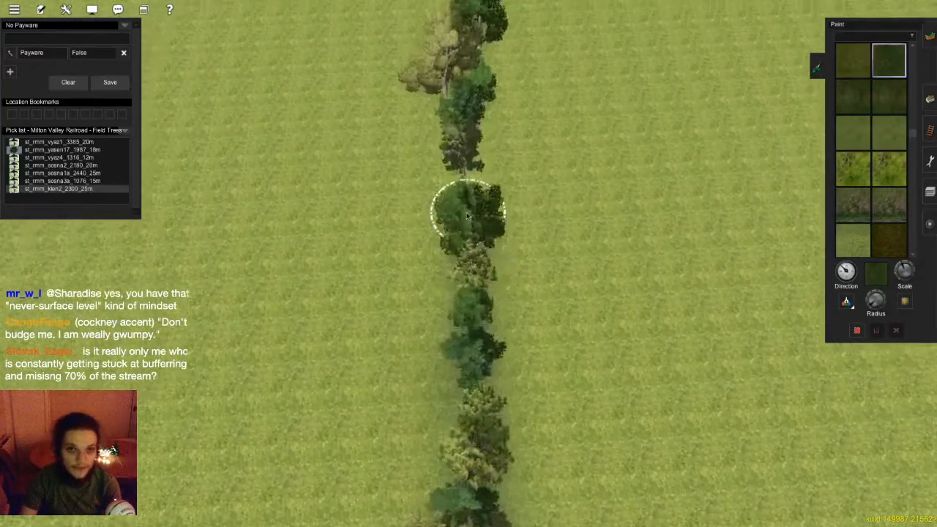
{"action": "key", "text": "Left"}
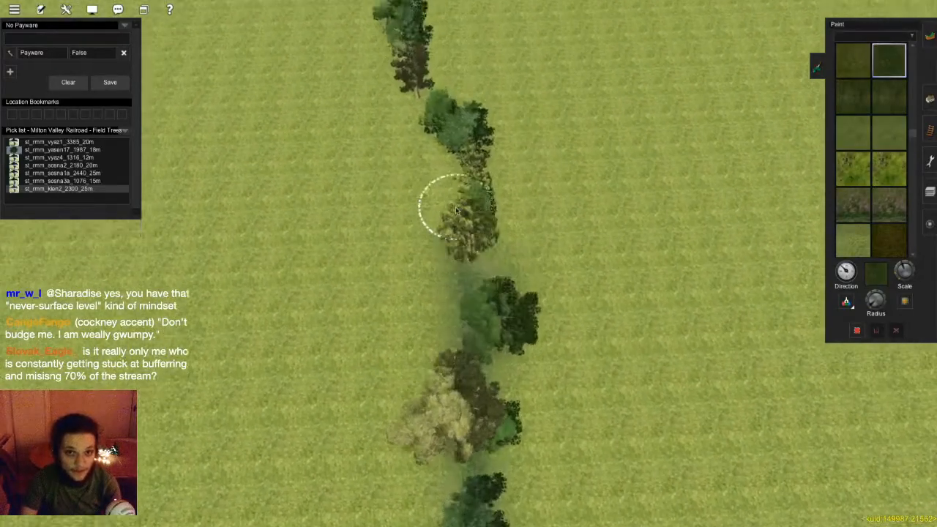
{"action": "key", "text": "Left"}
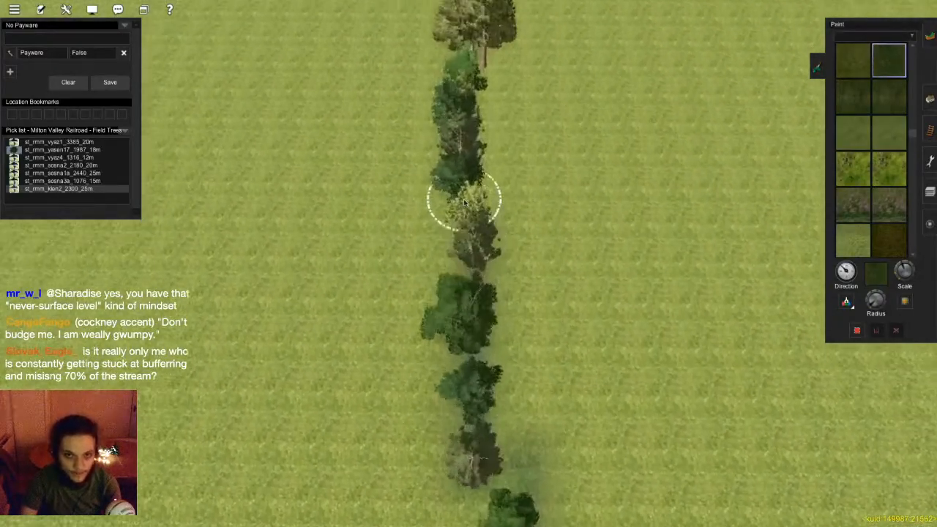
{"action": "key", "text": "Left"}
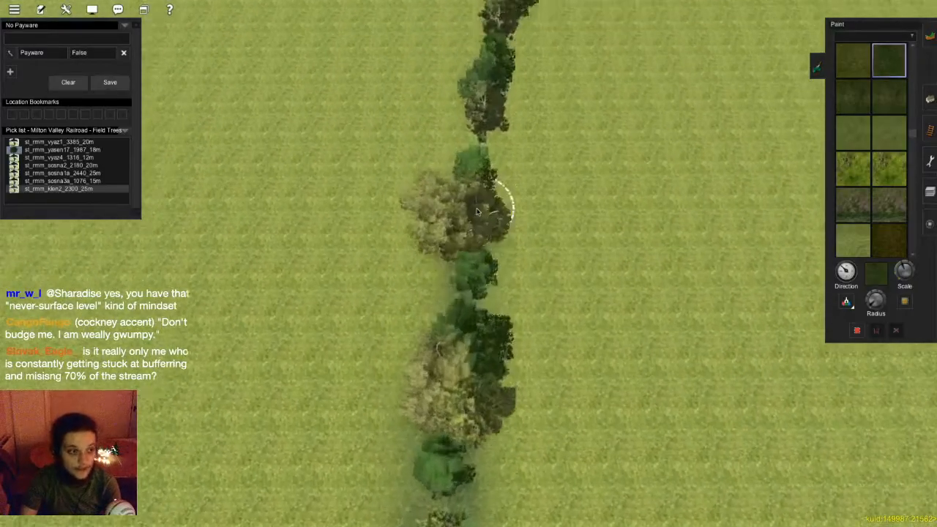
- Extend the dark green ground paint beneath the rest of the row, alongside the dirt track past the ploughed field
{"action": "key", "text": "Up"}
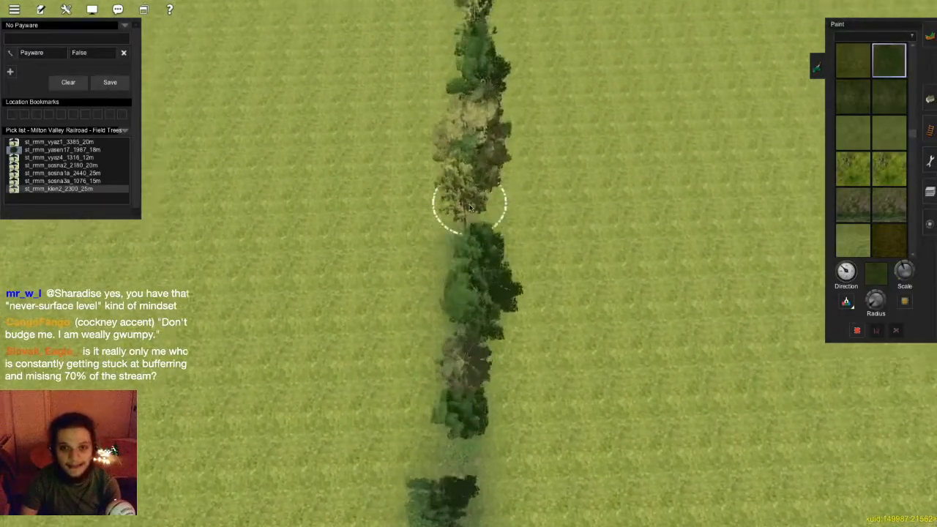
{"action": "key", "text": "Left"}
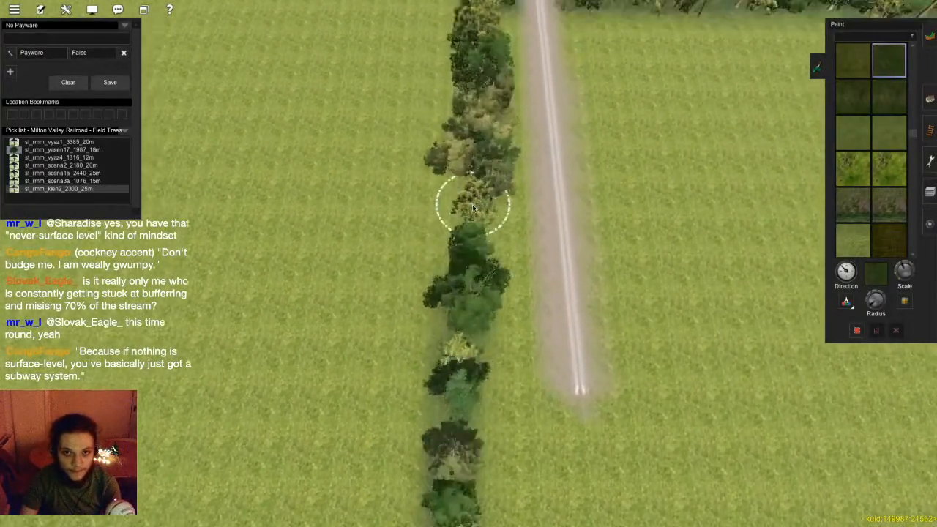
{"action": "key", "text": "Up"}
{"action": "key", "text": "Up"}
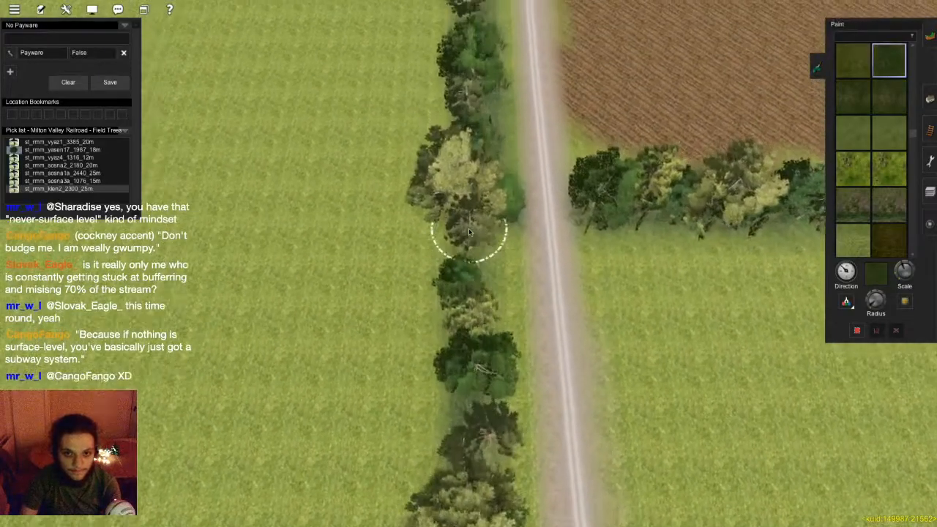
- Examine the painted field border from a distance and up close at its main line end
{"action": "scroll", "coordinate": [471, 251], "scroll_direction": "down", "scroll_amount": 4}
{"action": "key", "text": "Left"}
{"action": "key", "text": "Down"}
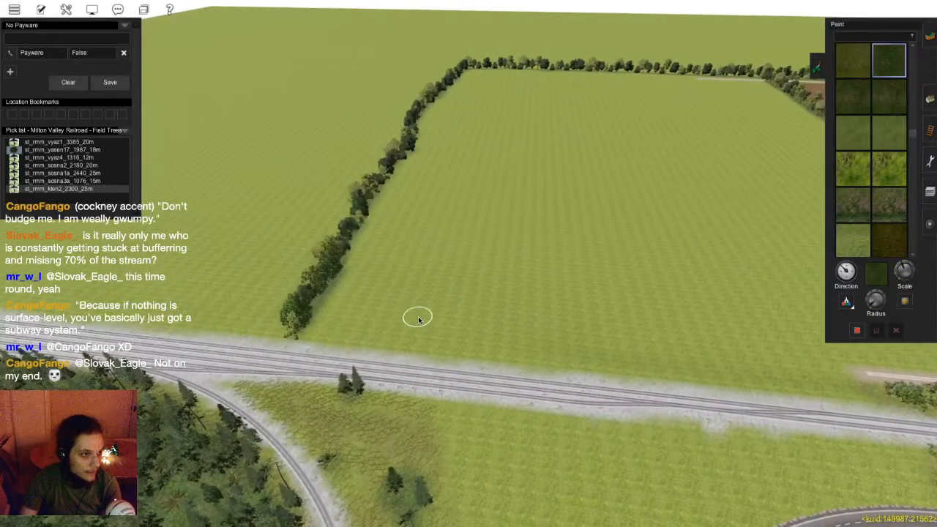
{"action": "key", "text": "Right"}
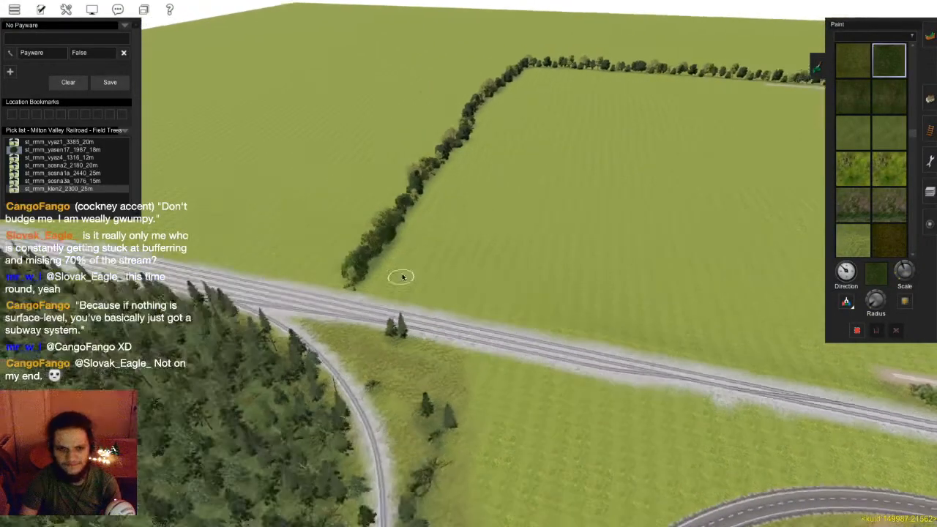
{"action": "scroll", "coordinate": [444, 259], "scroll_direction": "up", "scroll_amount": 4}
{"action": "key", "text": "Left"}
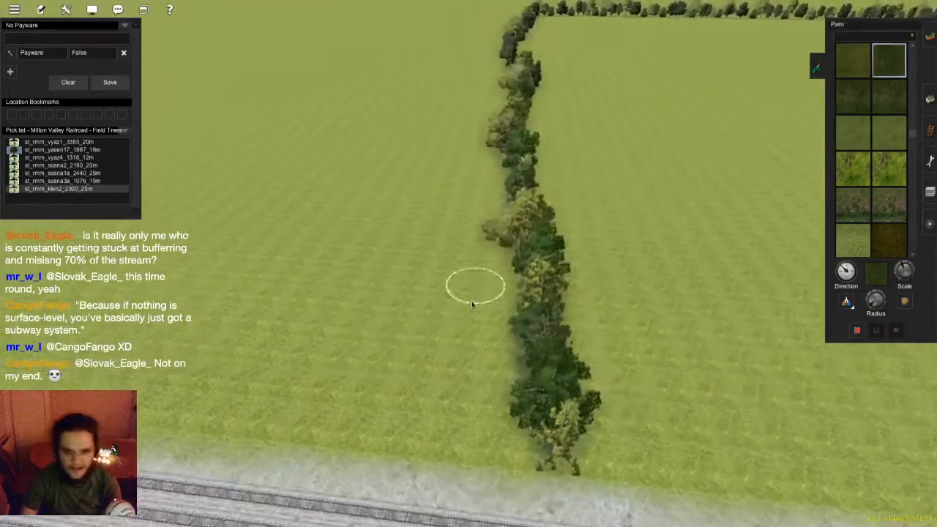
{"action": "scroll", "coordinate": [473, 303], "scroll_direction": "down", "scroll_amount": 3}
{"action": "key", "text": "Right"}
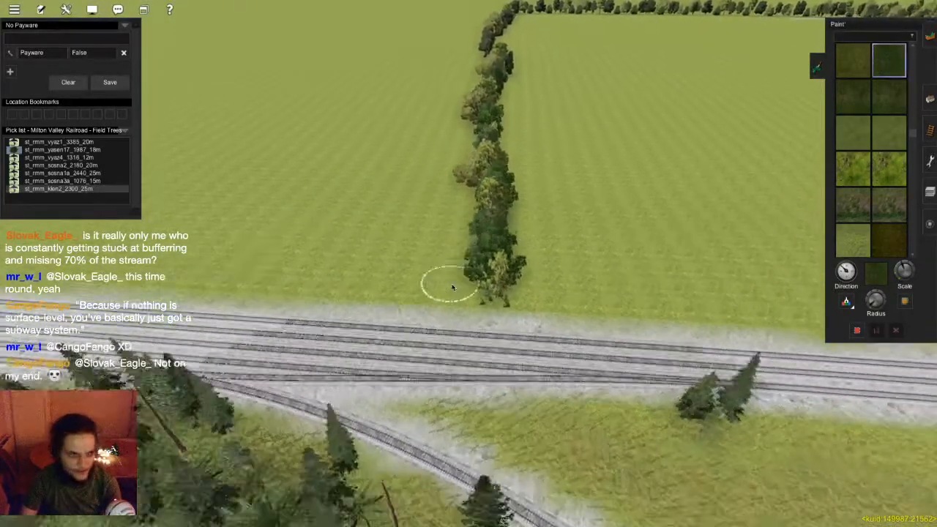
{"action": "key", "text": "Left"}
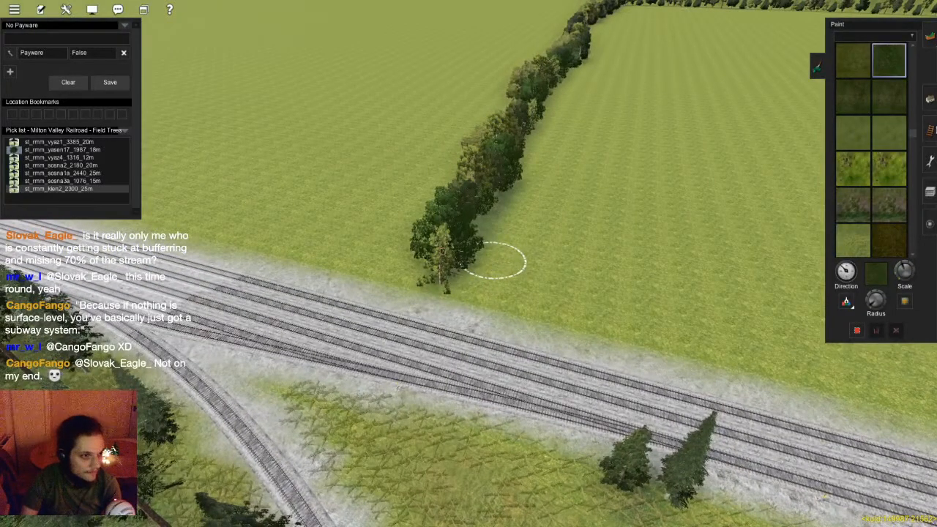
- Lay an FMA Shrubs spline beneath the tree row, from its main line end along the first stretch into the field
{"action": "left_click", "coordinate": [929, 68]}
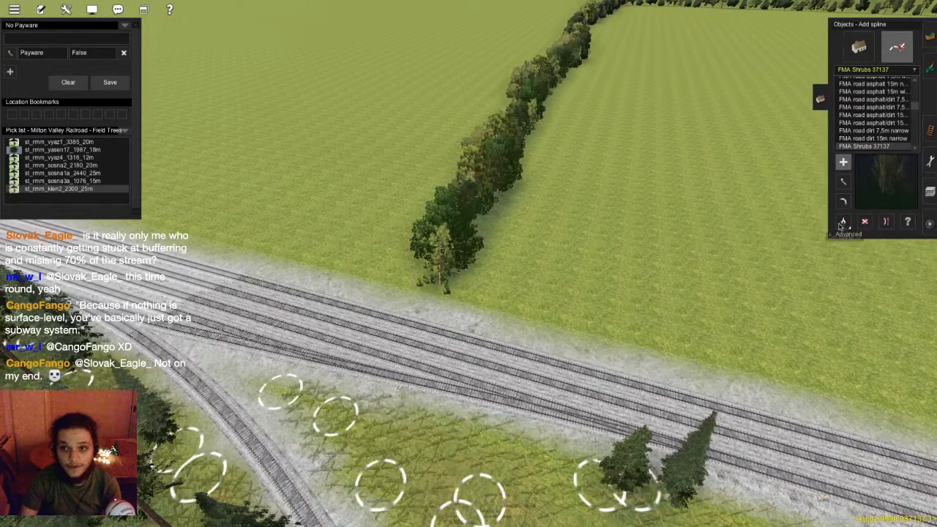
{"action": "left_click", "coordinate": [842, 161]}
{"action": "key", "text": "Left"}
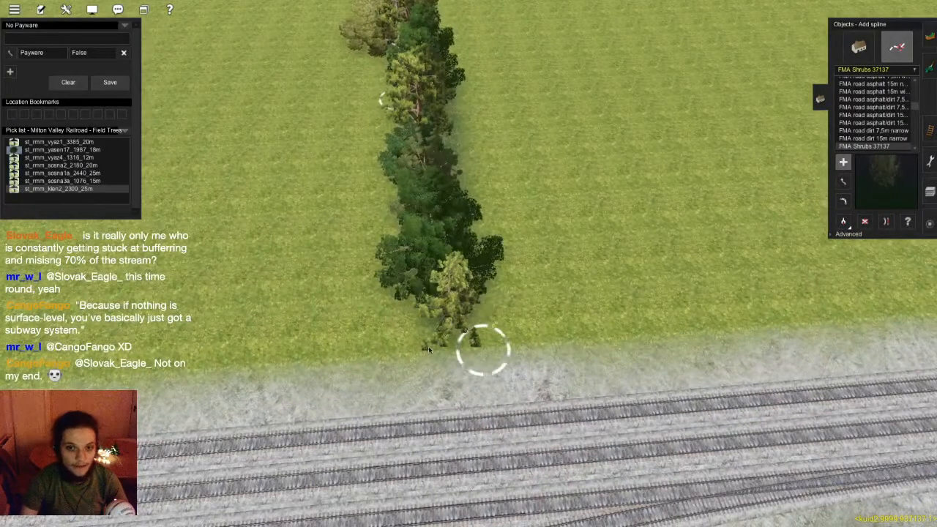
{"action": "key", "text": "Up"}
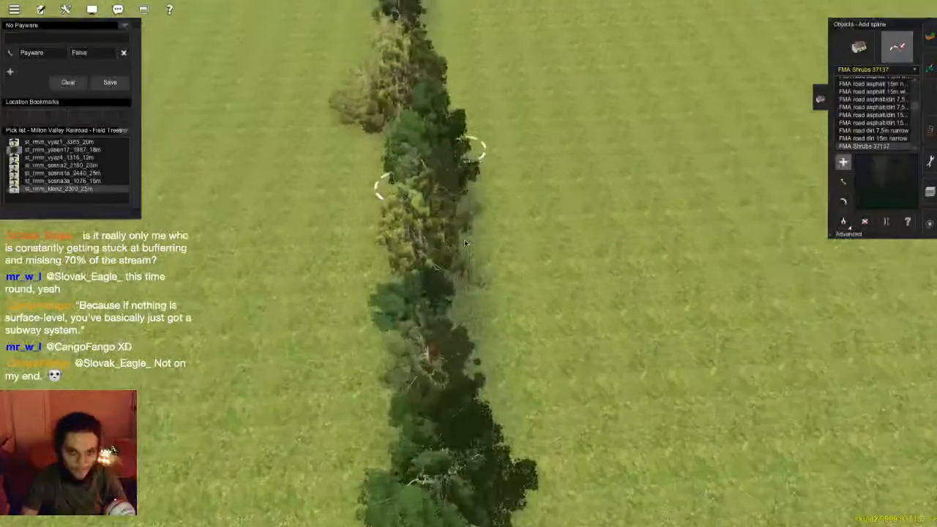
{"action": "key", "text": "Up"}
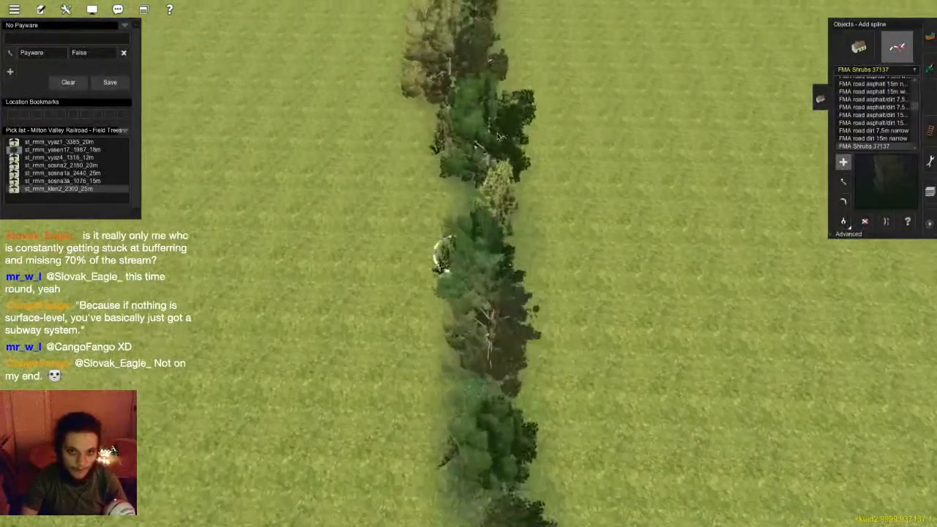
{"action": "key", "text": "Up"}
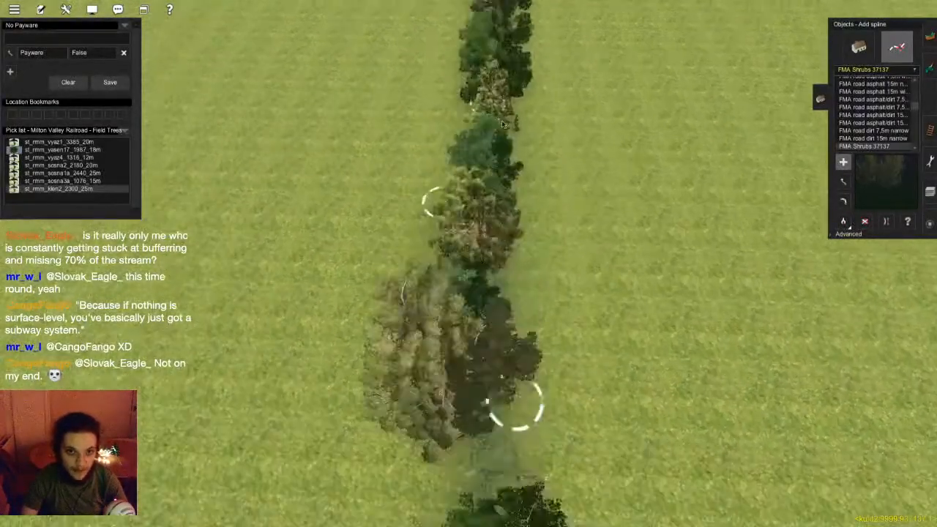
{"action": "key", "text": "Up"}
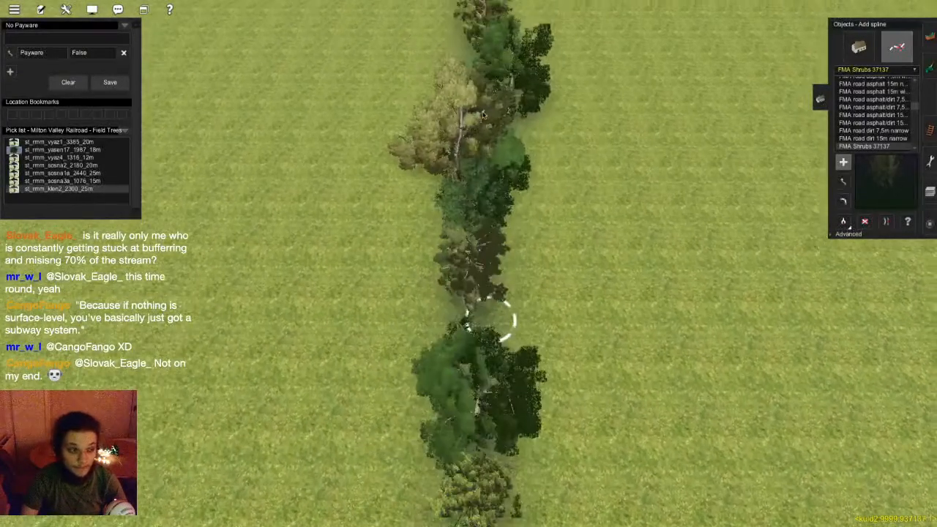
{"action": "key", "text": "Up"}
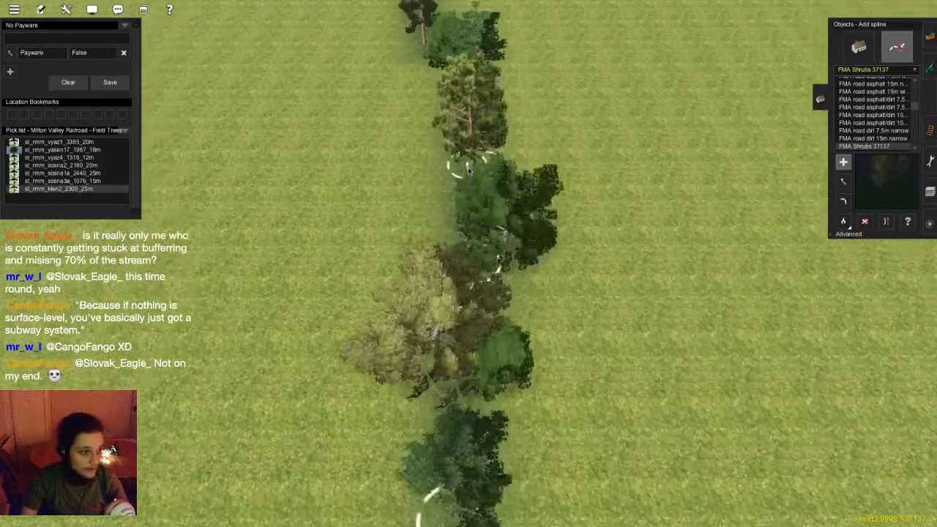
- Continue the FMA Shrubs spline beneath the trees through the bend in the row toward the field corner
{"action": "key", "text": "Up"}
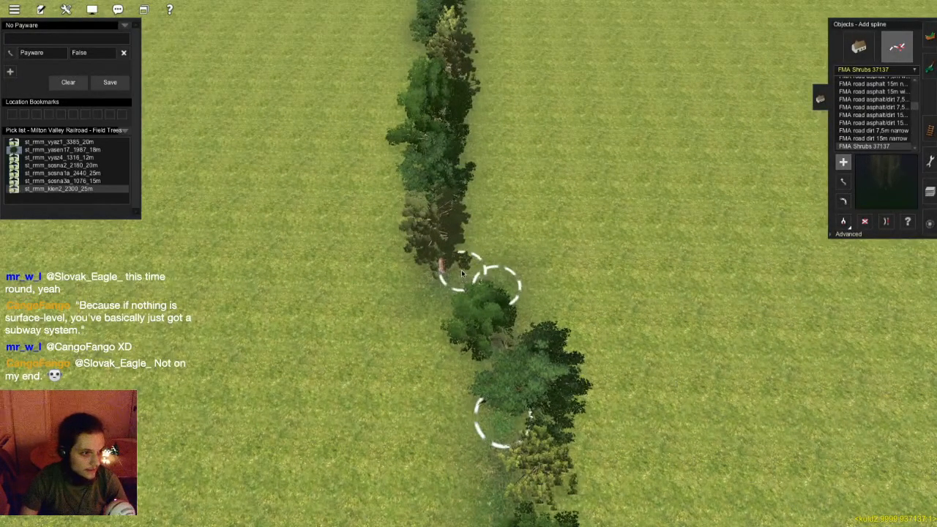
{"action": "key", "text": "Up"}
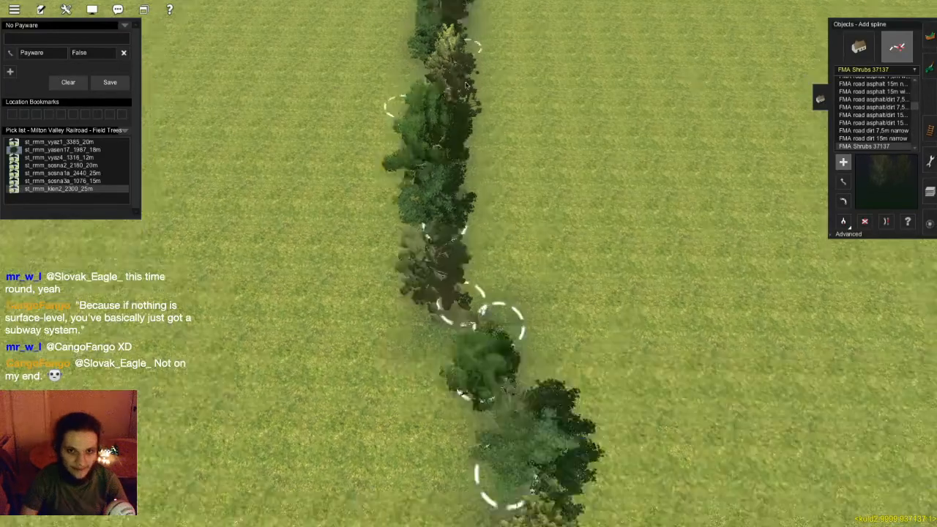
{"action": "right_click", "coordinate": [461, 89]}
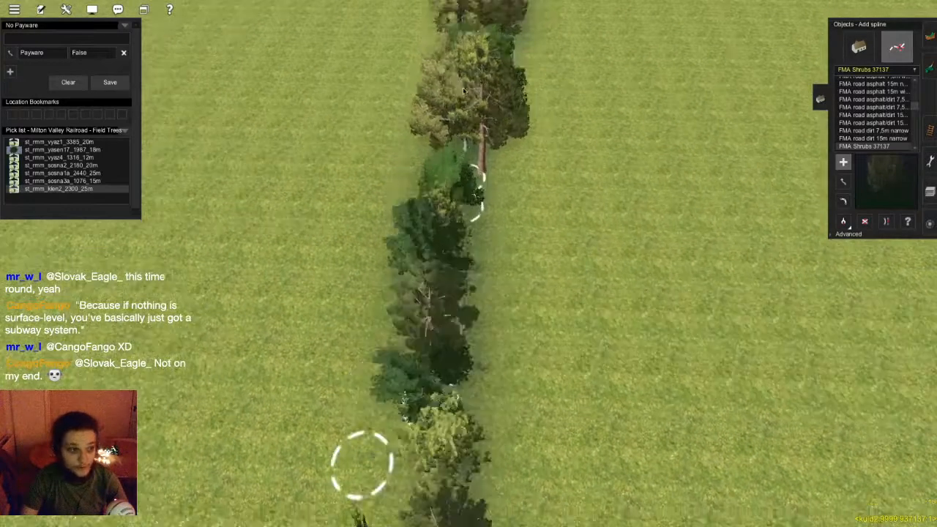
{"action": "right_click", "coordinate": [516, 94]}
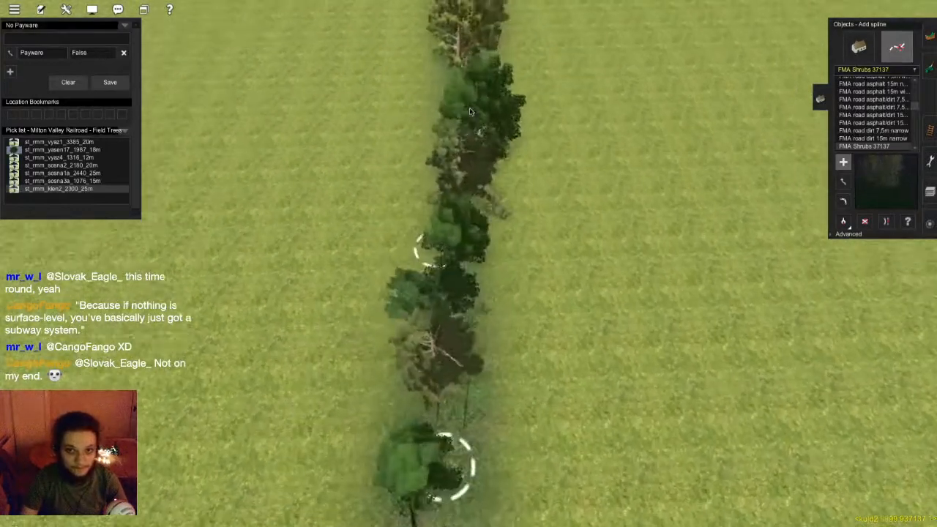
{"action": "right_click", "coordinate": [472, 118]}
{"action": "right_click", "coordinate": [461, 157]}
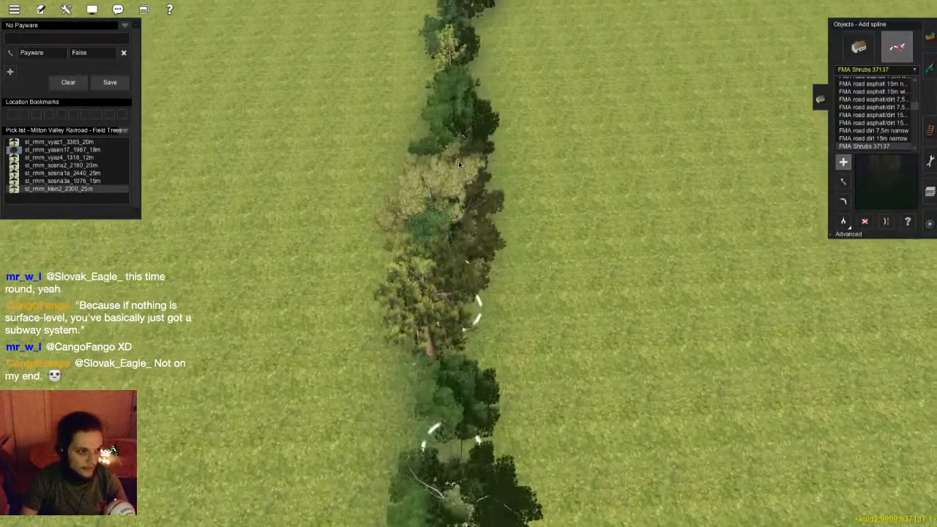
{"action": "right_click", "coordinate": [453, 130]}
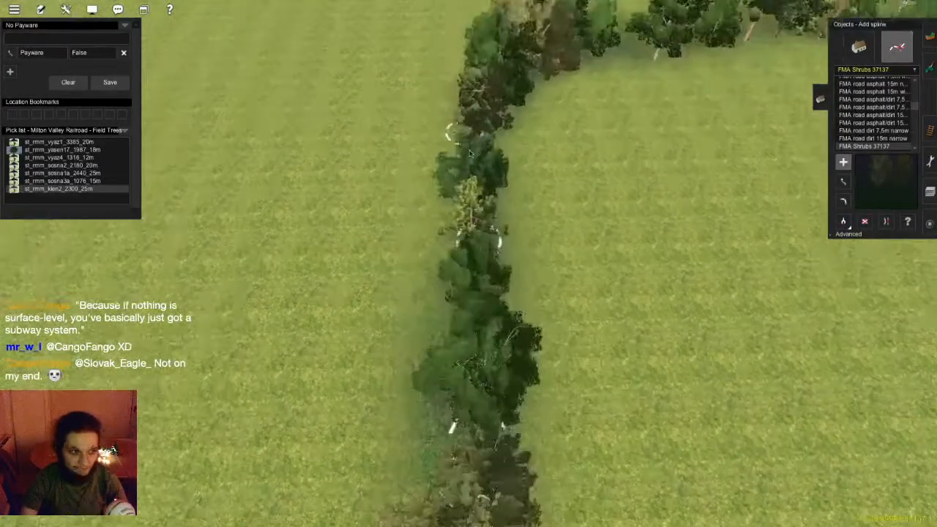
- Carry the FMA Shrubs spline around the field corner and along the next side of the tree row, beside the dirt track
{"action": "right_click", "coordinate": [529, 86]}
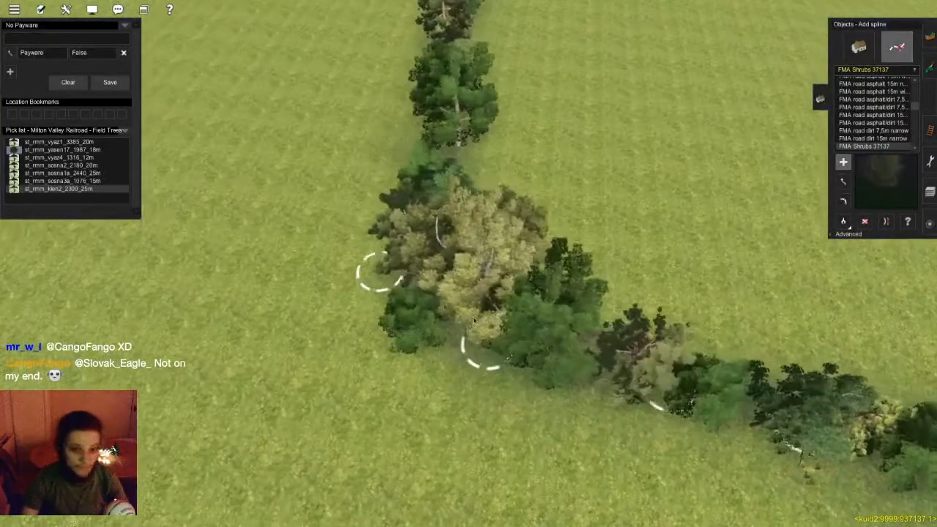
{"action": "right_click", "coordinate": [499, 55]}
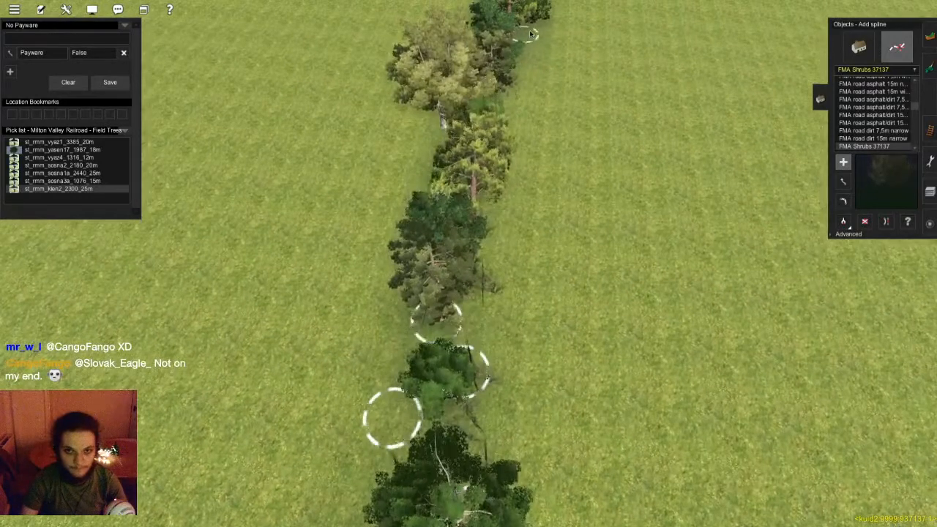
{"action": "right_click", "coordinate": [531, 33]}
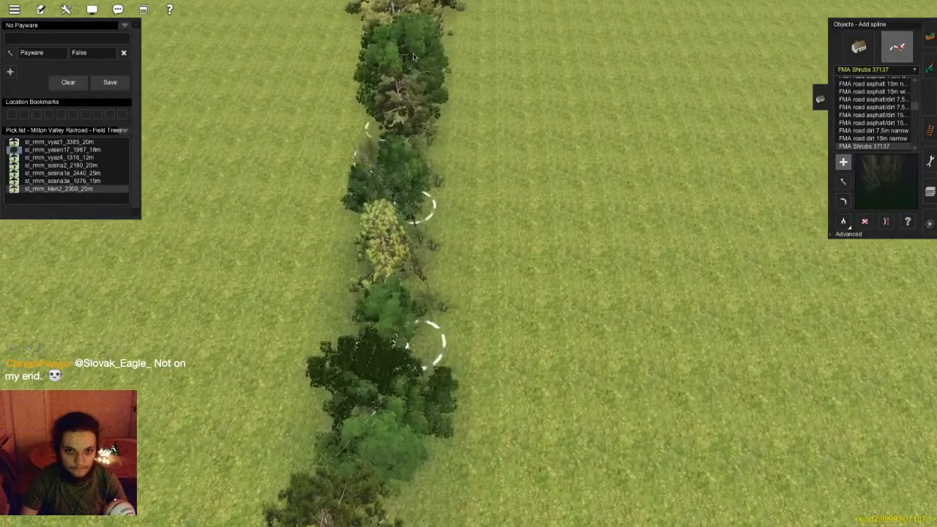
{"action": "right_click", "coordinate": [413, 57]}
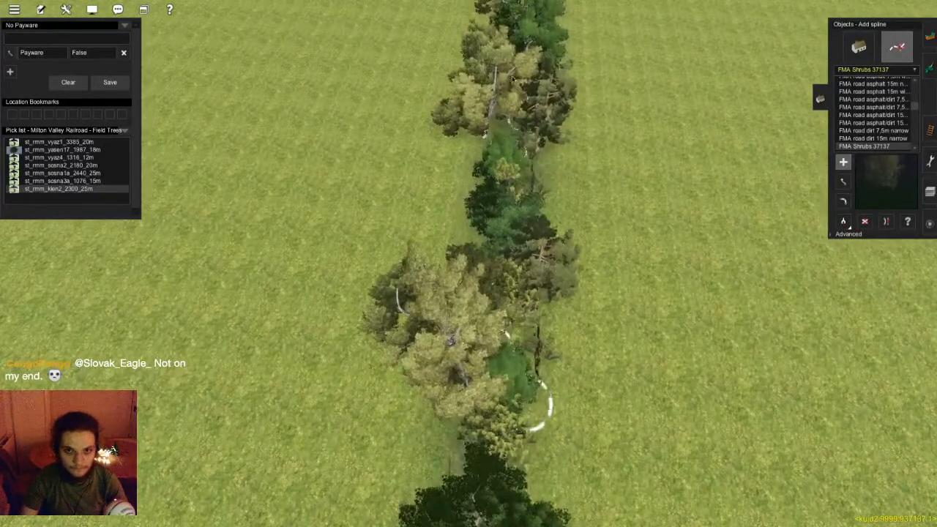
{"action": "right_click", "coordinate": [513, 80]}
{"action": "right_click", "coordinate": [479, 76]}
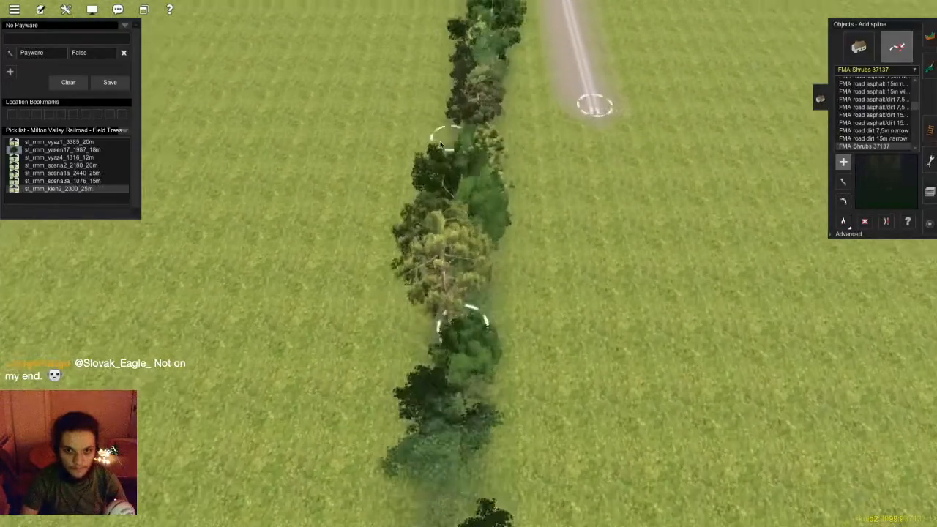
{"action": "right_click", "coordinate": [497, 118]}
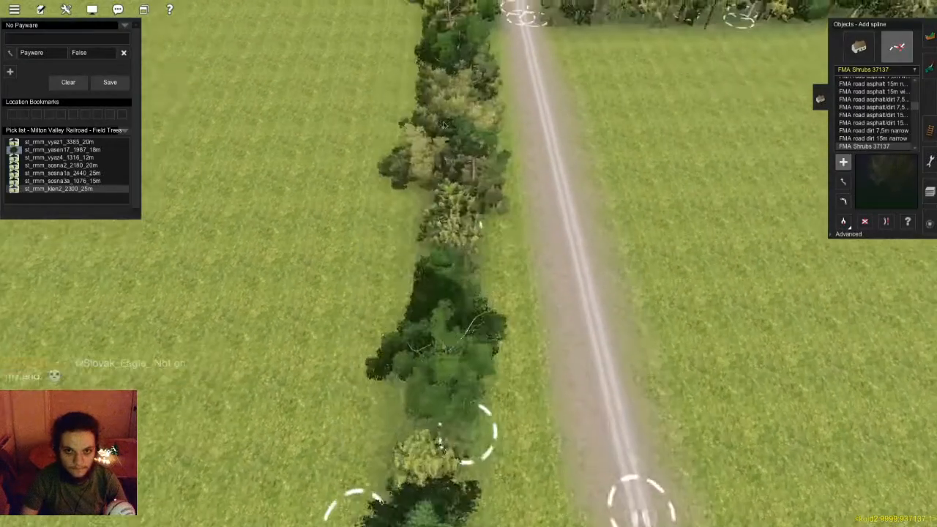
- Lay further FMA Shrubs splines along the tree row from the field corner back to the main line
{"action": "right_click_drag", "start_coordinate": [428, 229], "coordinate": [568, 344]}
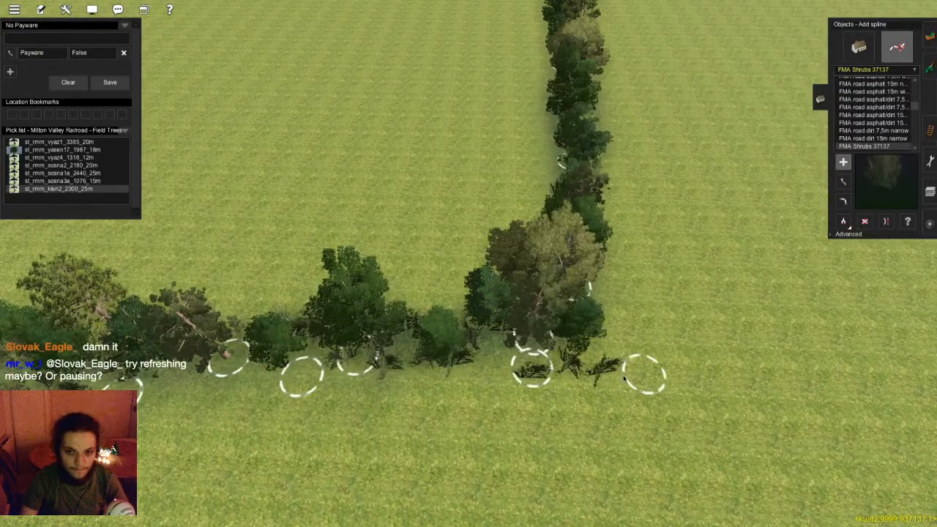
{"action": "right_click", "coordinate": [558, 144]}
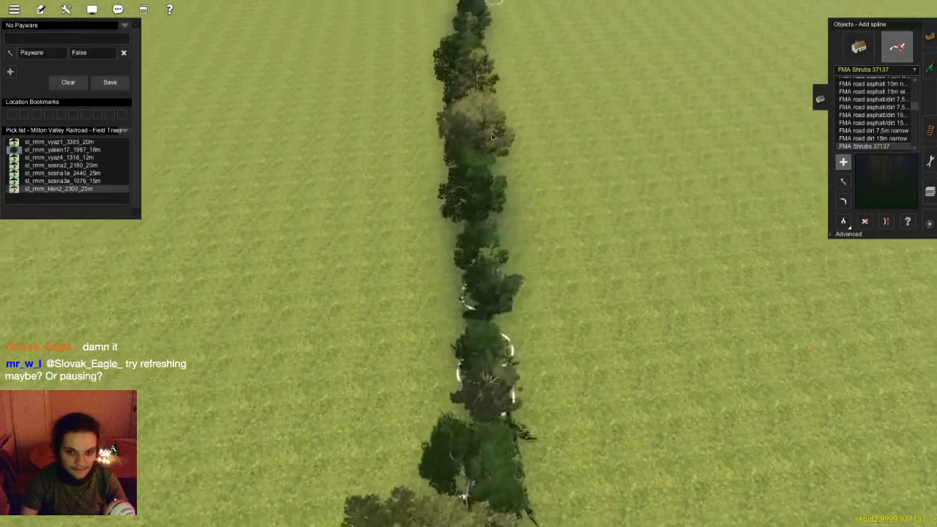
{"action": "right_click", "coordinate": [467, 105]}
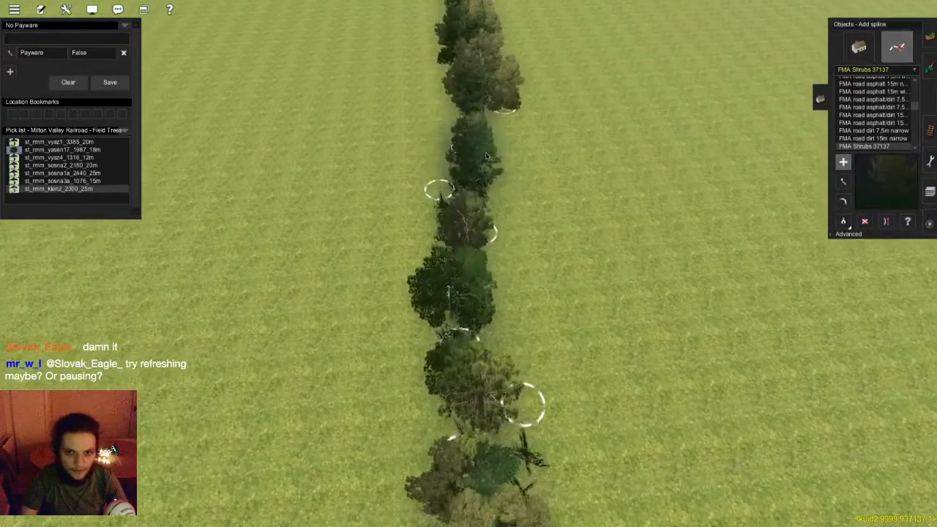
{"action": "right_click", "coordinate": [470, 24]}
{"action": "right_click", "coordinate": [438, 67]}
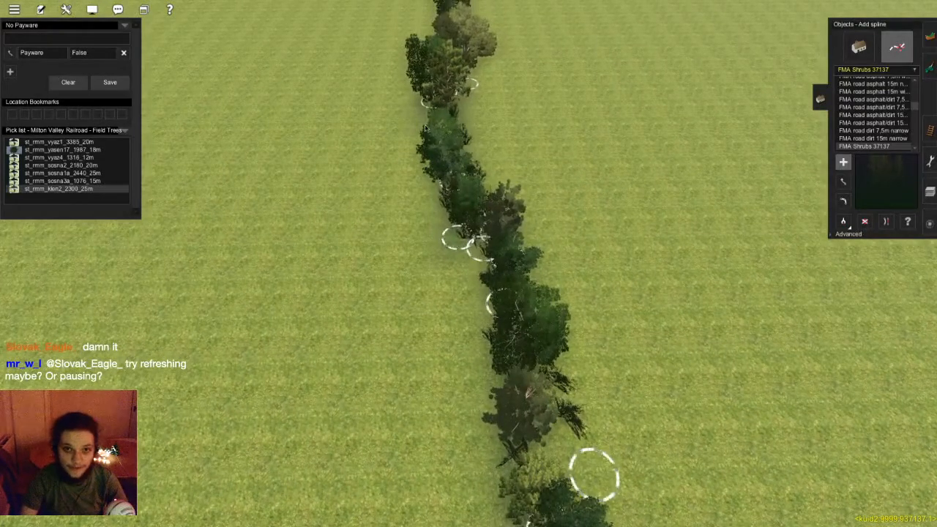
{"action": "right_click", "coordinate": [451, 73]}
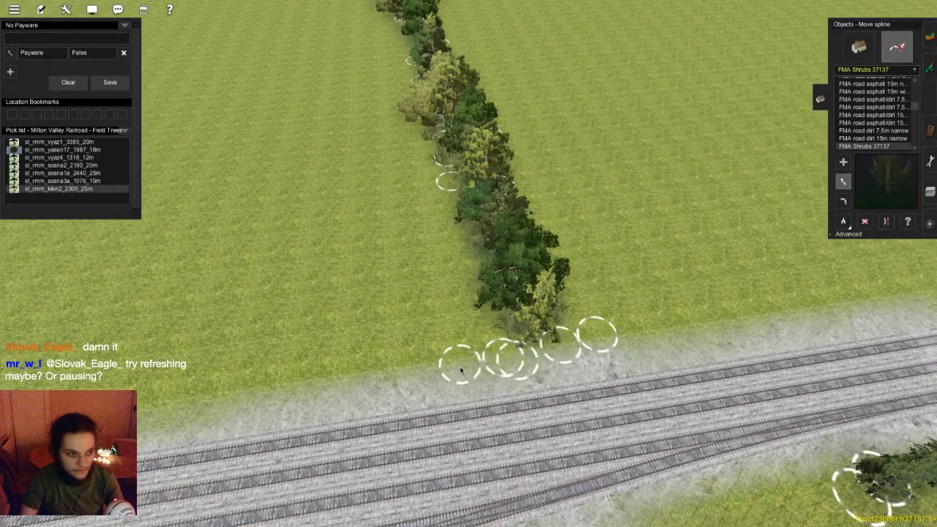
- View the shrub border from track level, and extend the JR road dirt narrow 3 track through the tree row at the field corner
{"action": "key", "text": "F6"}
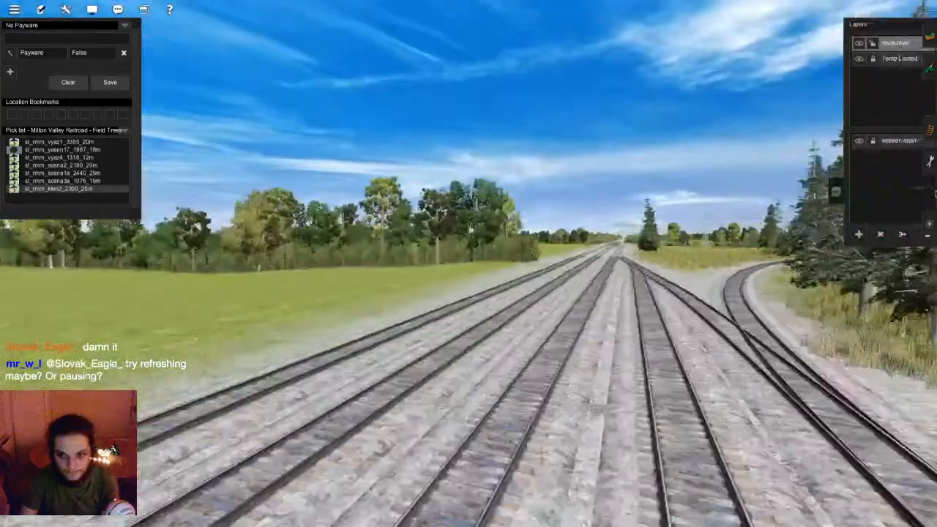
{"action": "key", "text": "F6"}
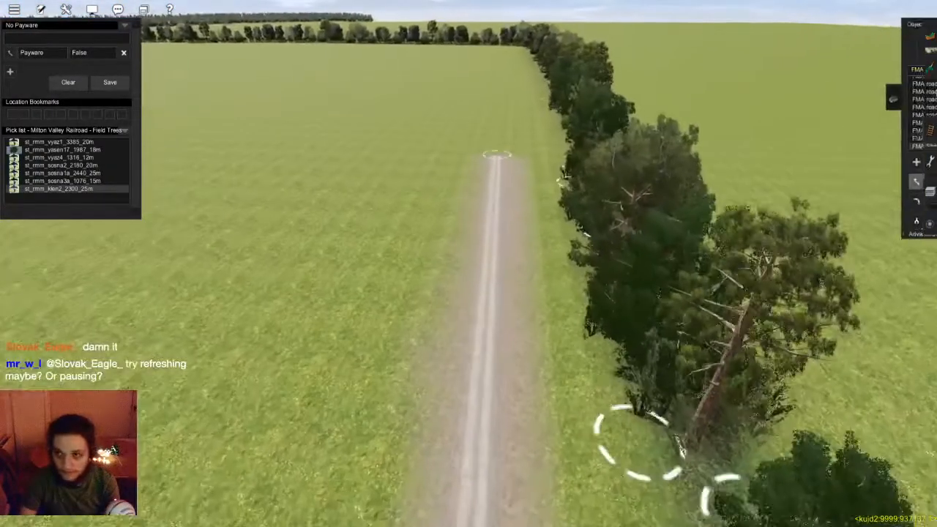
{"action": "left_click", "coordinate": [927, 98]}
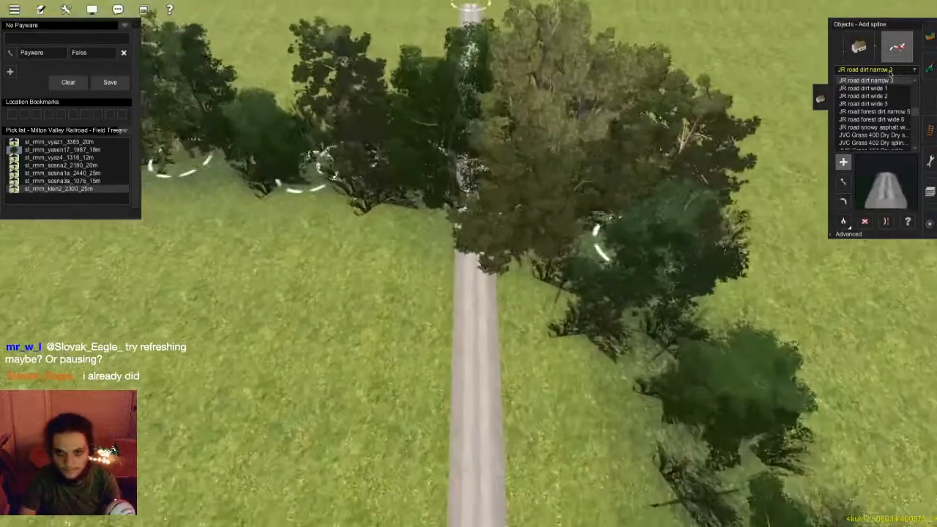
- Move the trees and shrub spline ends clear of the dirt track where it cuts through the tree row
{"action": "left_click", "coordinate": [859, 46]}
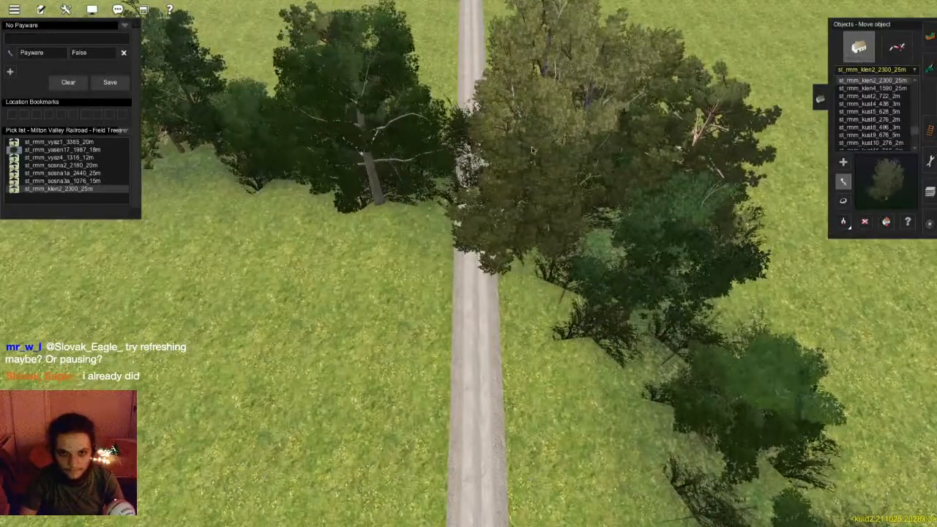
{"action": "right_click_drag", "start_coordinate": [526, 178], "coordinate": [522, 346]}
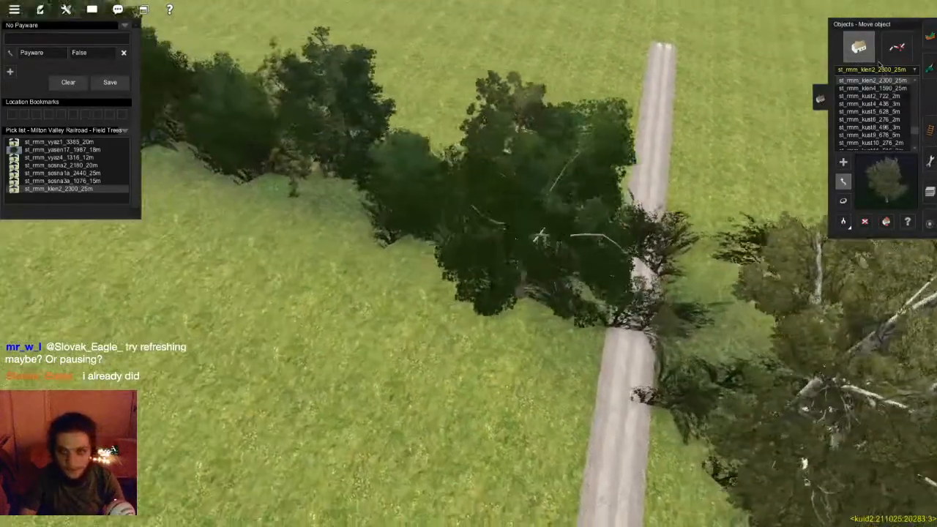
{"action": "left_click", "coordinate": [896, 47]}
{"action": "key", "text": "m"}
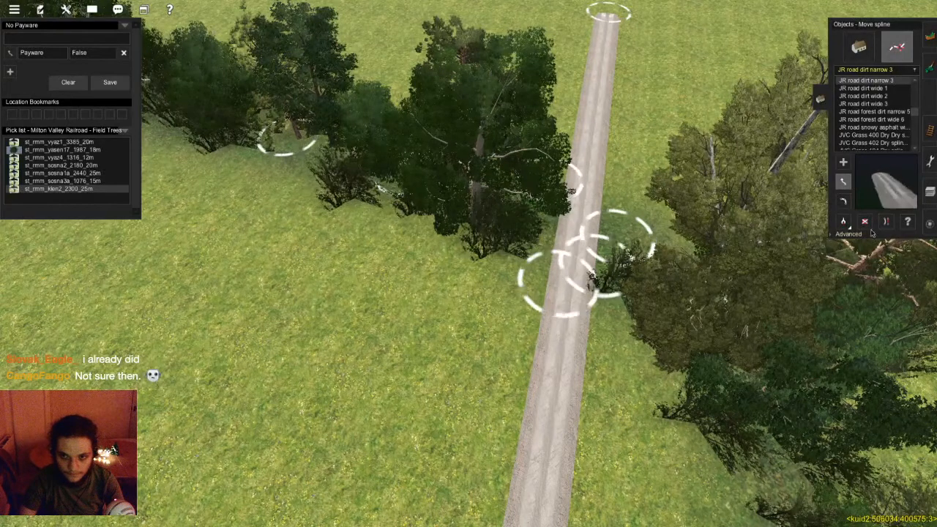
- Add an FMA Shrubs spline beside the dirt track at the gap in the tree row and adjust its end
{"action": "key", "text": "a"}
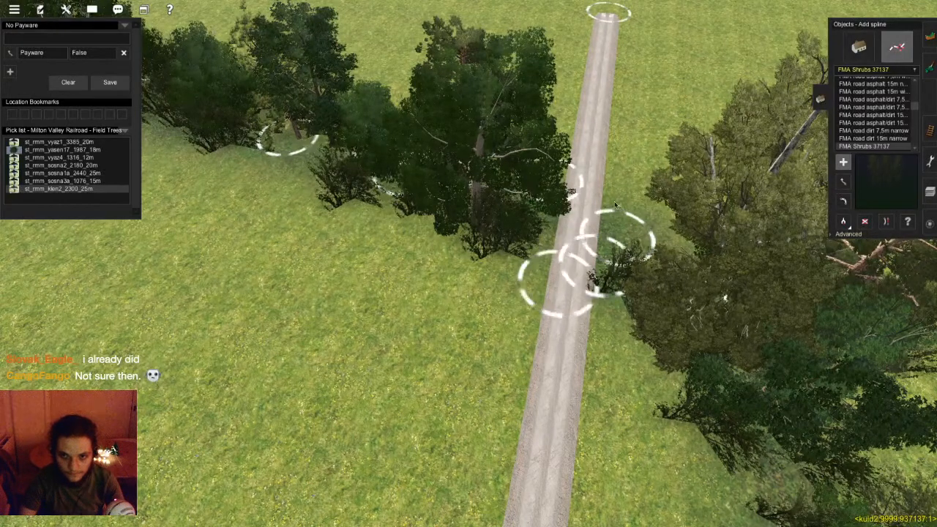
{"action": "left_click", "coordinate": [600, 210]}
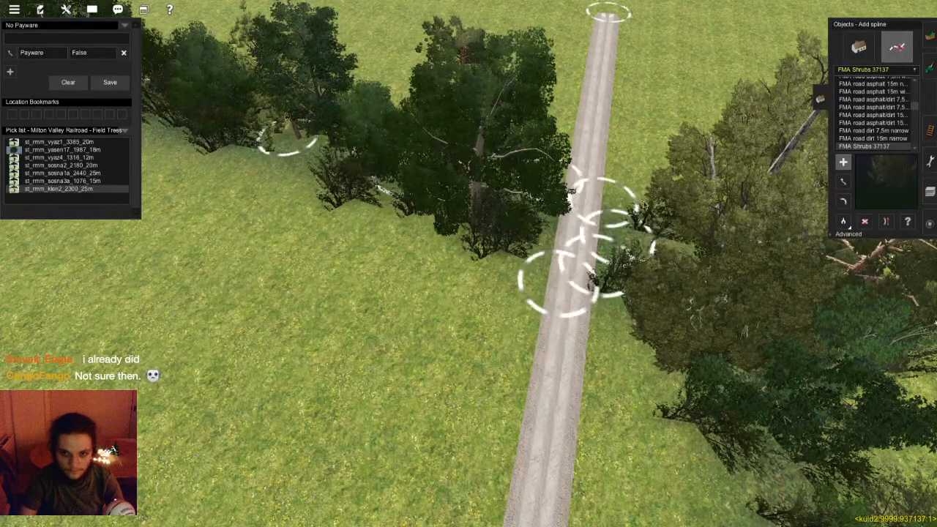
{"action": "left_click_drag", "start_coordinate": [601, 217], "coordinate": [587, 215]}
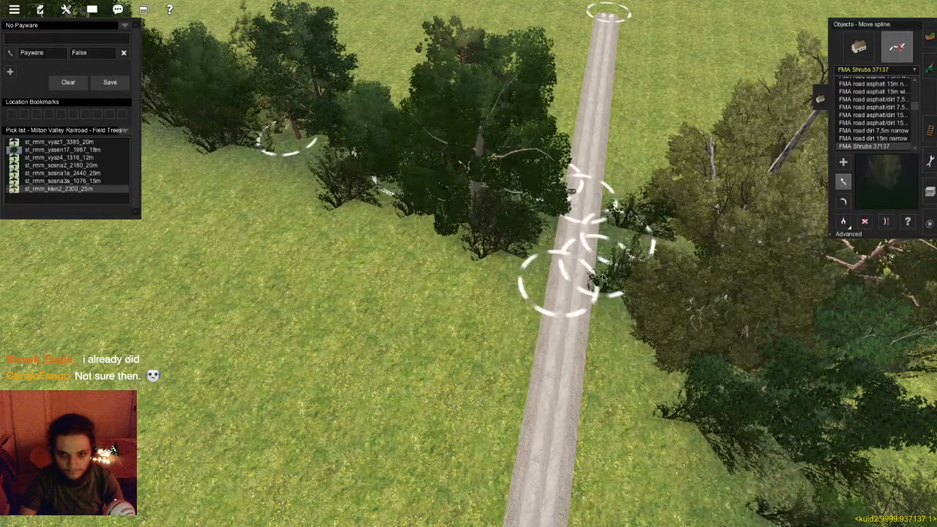
- Paint the ground on both sides of the dirt track with the brown dirt texture along the tree row
{"action": "mouse_move", "coordinate": [524, 285]}
{"action": "right_mouse_down"}
{"action": "mouse_move", "coordinate": [493, 314]}
{"action": "mouse_move", "coordinate": [498, 365]}
{"action": "mouse_move", "coordinate": [516, 344]}
{"action": "mouse_move", "coordinate": [529, 297]}
{"action": "right_mouse_up"}
{"action": "key", "text": "F2"}
{"action": "scroll", "coordinate": [548, 257], "scroll_direction": "up", "scroll_amount": 3}
{"action": "right_click_drag", "start_coordinate": [582, 258], "coordinate": [542, 222]}
{"action": "mouse_move", "coordinate": [497, 179]}
{"action": "right_mouse_down"}
{"action": "mouse_move", "coordinate": [476, 229]}
{"action": "mouse_move", "coordinate": [428, 293]}
{"action": "mouse_move", "coordinate": [456, 215]}
{"action": "mouse_move", "coordinate": [596, 240]}
{"action": "right_mouse_up"}
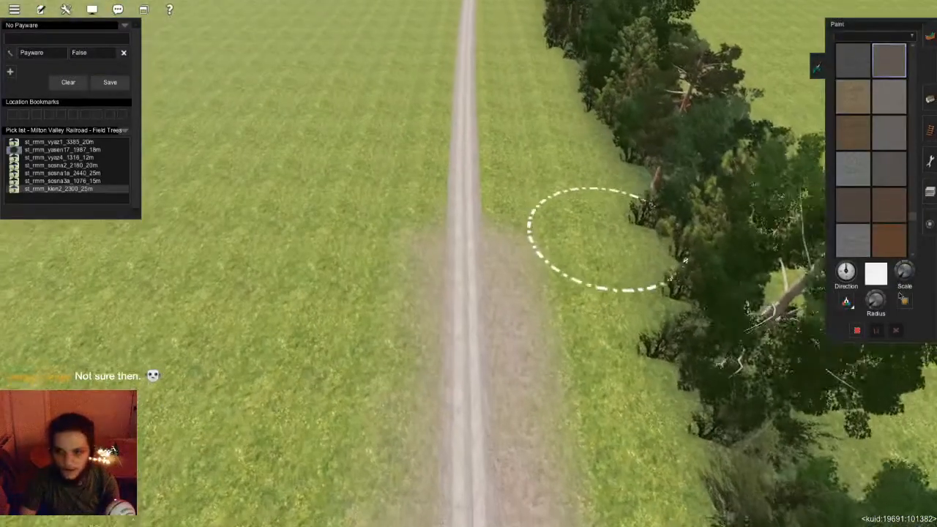
{"action": "scroll", "coordinate": [458, 249], "scroll_direction": "down", "scroll_amount": 3}
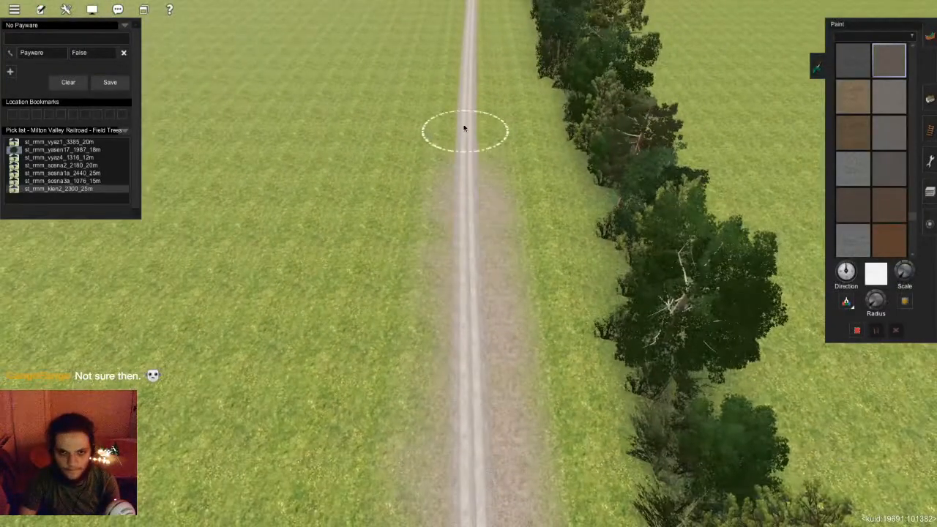
{"action": "scroll", "coordinate": [472, 103], "scroll_direction": "up", "scroll_amount": 3}
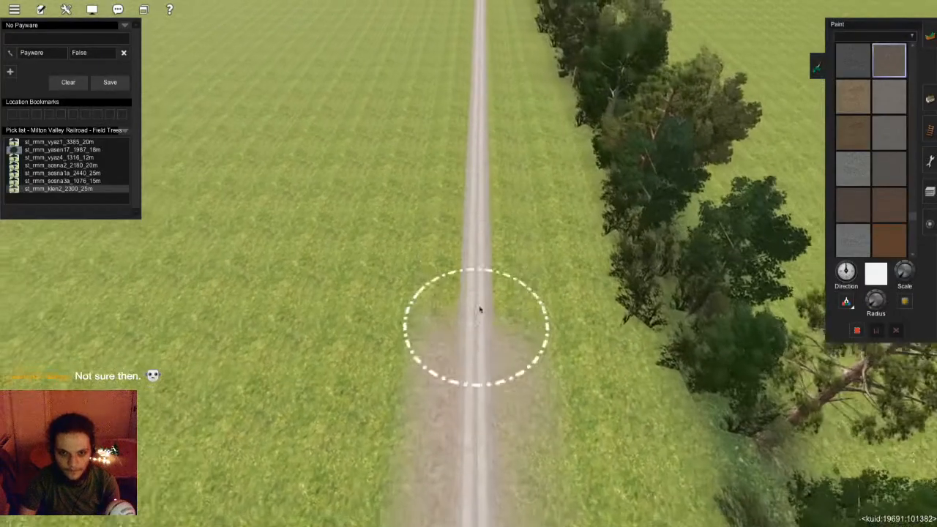
{"action": "scroll", "coordinate": [468, 205], "scroll_direction": "down", "scroll_amount": 2}
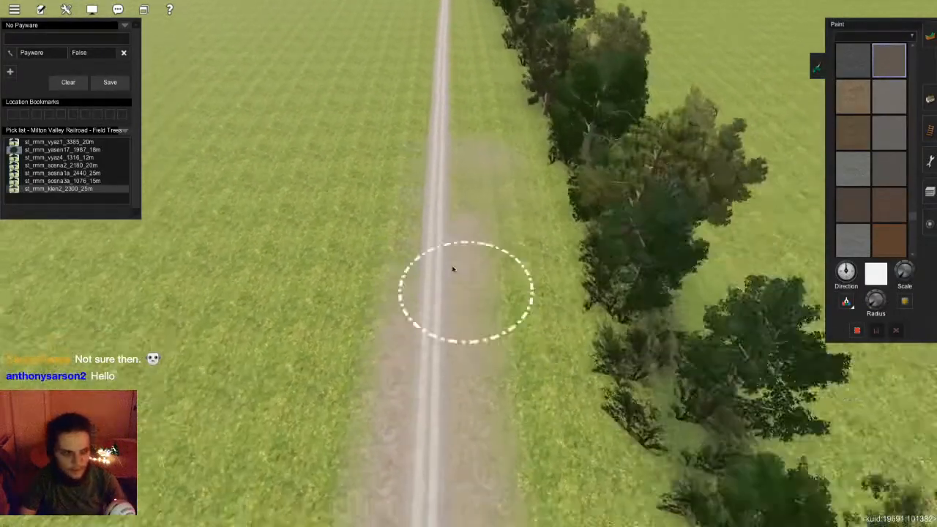
{"action": "scroll", "coordinate": [452, 266], "scroll_direction": "up", "scroll_amount": 2}
{"action": "scroll", "coordinate": [444, 265], "scroll_direction": "down", "scroll_amount": 2}
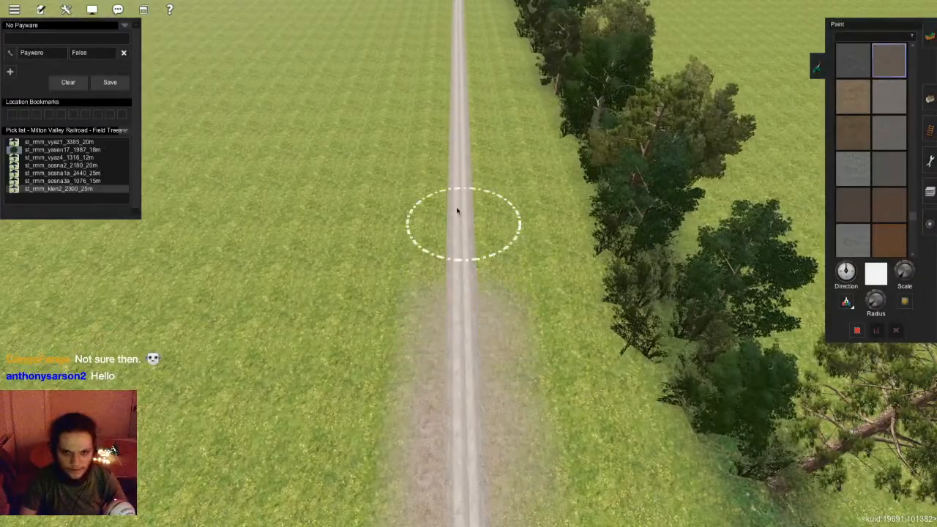
- Continue painting the dirt texture along the track through the gap in the tree row to the track's end
{"action": "scroll", "coordinate": [462, 220], "scroll_direction": "up", "scroll_amount": 2}
{"action": "key", "text": "Up"}
{"action": "mouse_move", "coordinate": [470, 205]}
{"action": "left_mouse_down"}
{"action": "mouse_move", "coordinate": [470, 191]}
{"action": "mouse_move", "coordinate": [460, 188]}
{"action": "mouse_move", "coordinate": [493, 359]}
{"action": "left_mouse_up"}
{"action": "key", "text": "Right"}
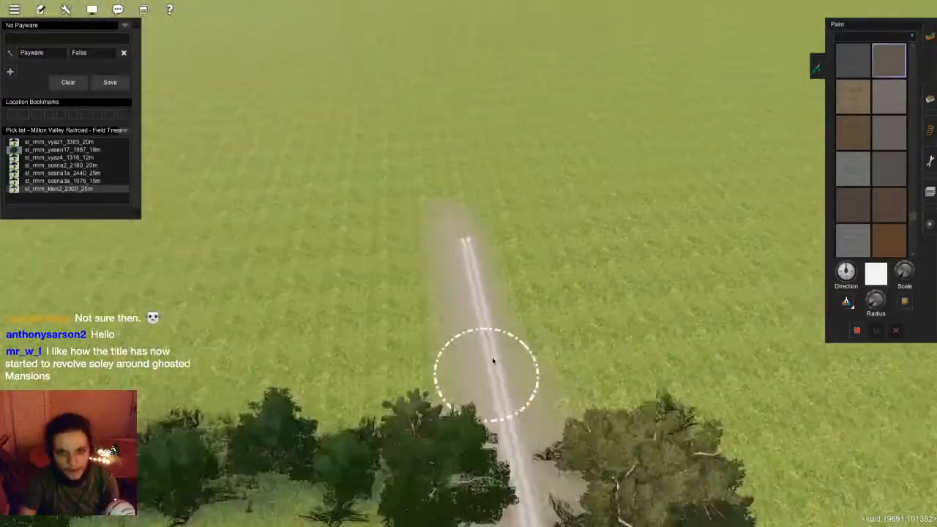
- Examine the painted dirt track and the field's tree border from several sides
{"action": "scroll", "coordinate": [533, 304], "scroll_direction": "down", "scroll_amount": 3}
{"action": "key", "text": "Right"}
{"action": "key", "text": "Down"}
{"action": "key", "text": "Left"}
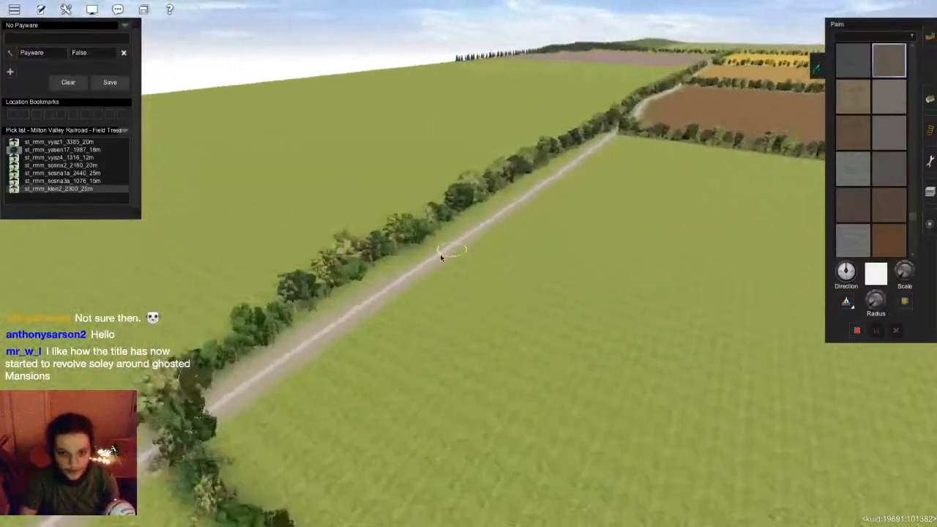
{"action": "key", "text": "Right"}
{"action": "key", "text": "Right"}
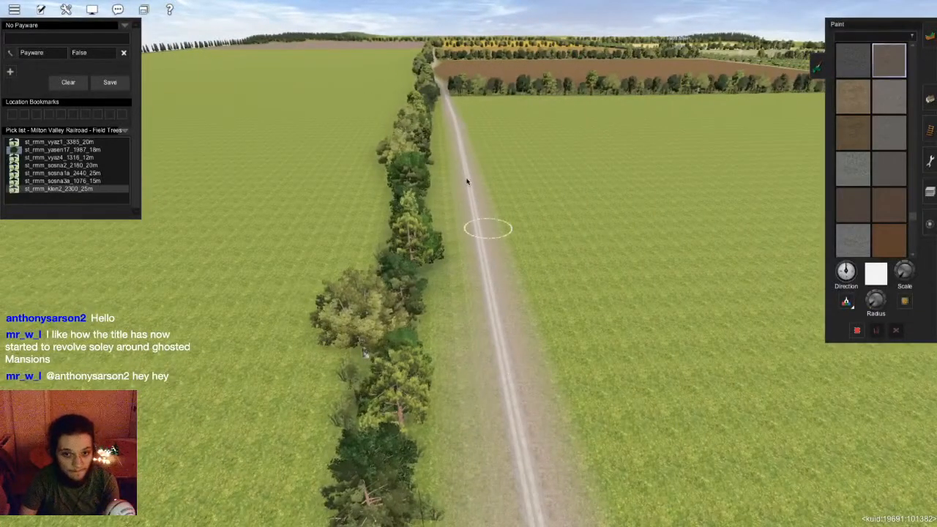
{"action": "key", "text": "Left"}
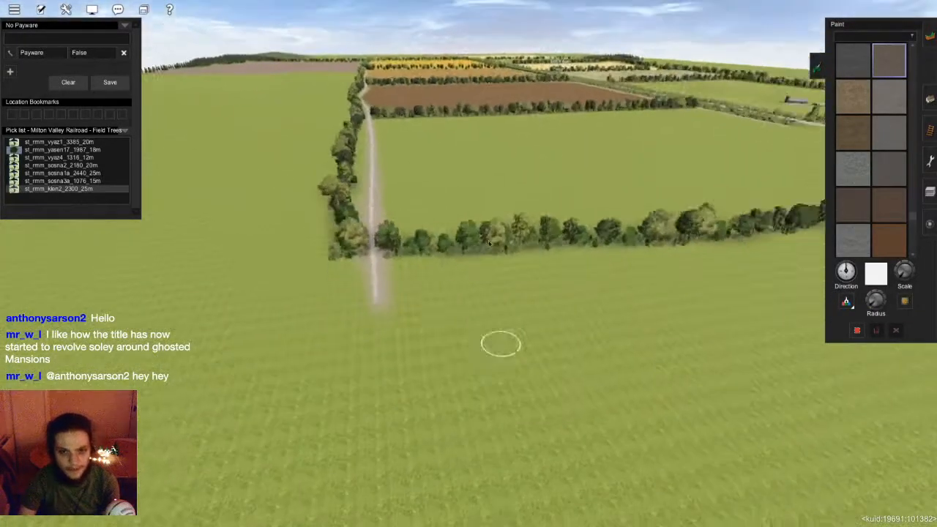
{"action": "key", "text": "Right"}
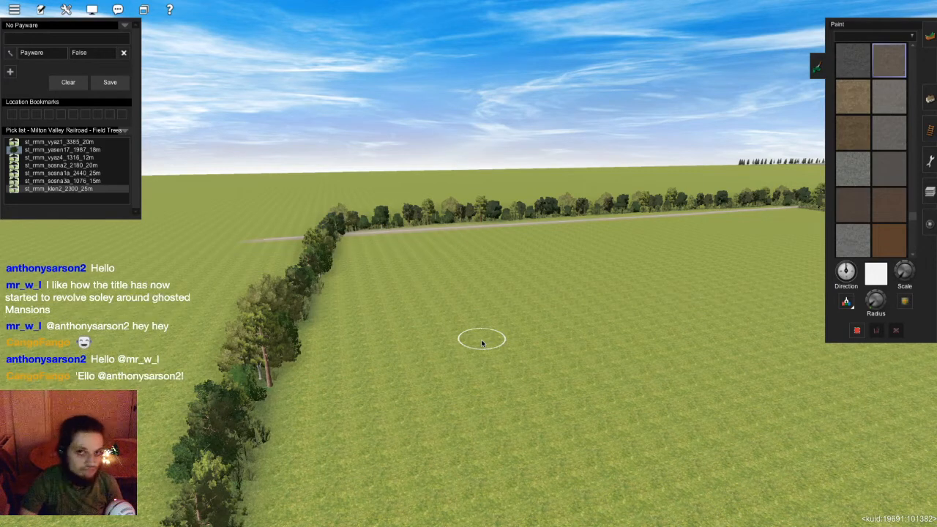
{"action": "key", "text": "Left"}
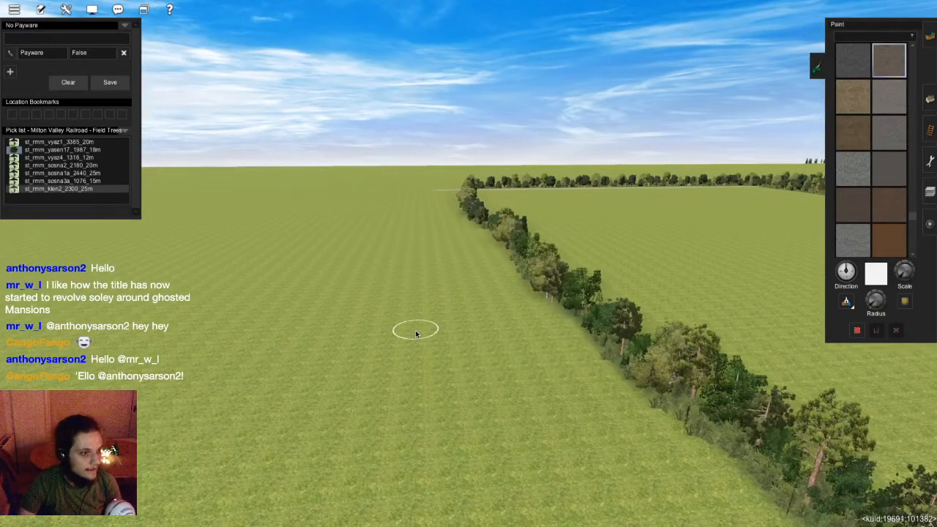
- Pick the JVC~(Tx-1) Grass green wflowers texture from the farm field and paint it over the newly bordered field with a large brush
{"action": "scroll", "coordinate": [487, 324], "scroll_direction": "down", "scroll_amount": 5}
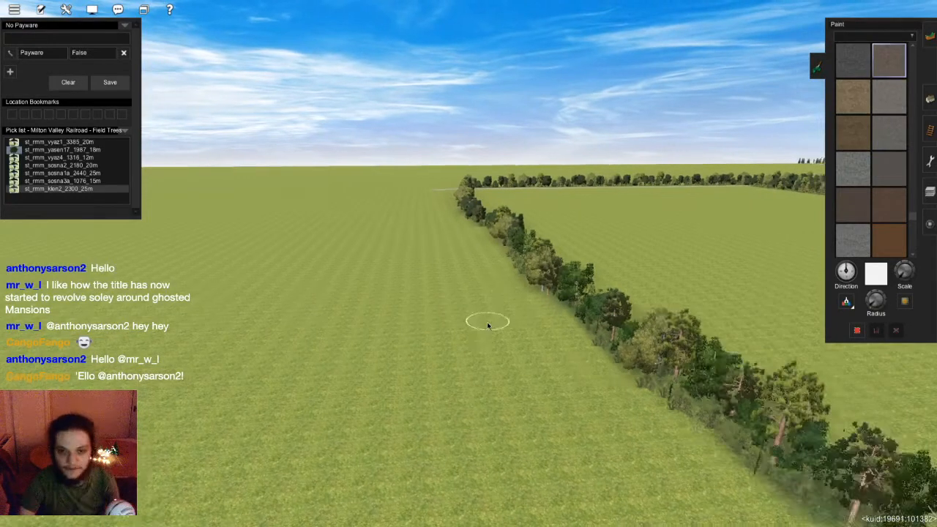
{"action": "key", "text": "Up"}
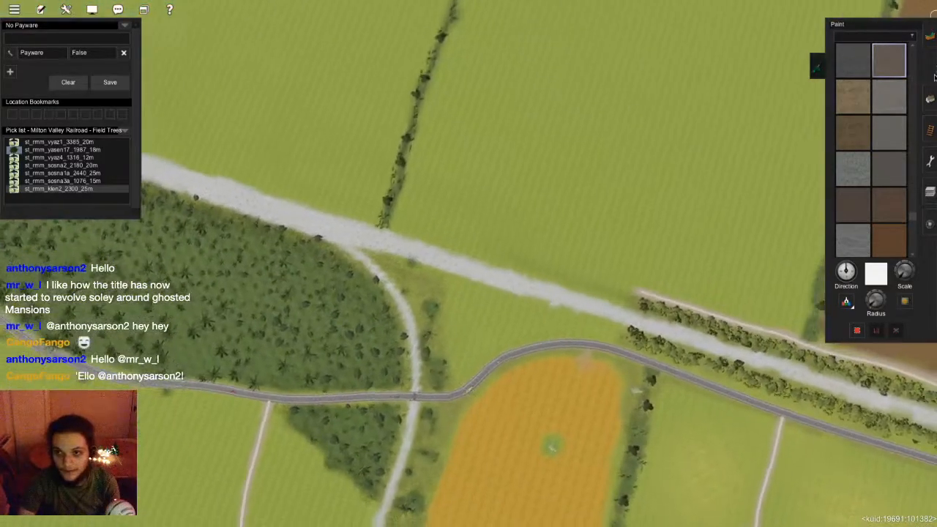
{"action": "key", "text": "Right"}
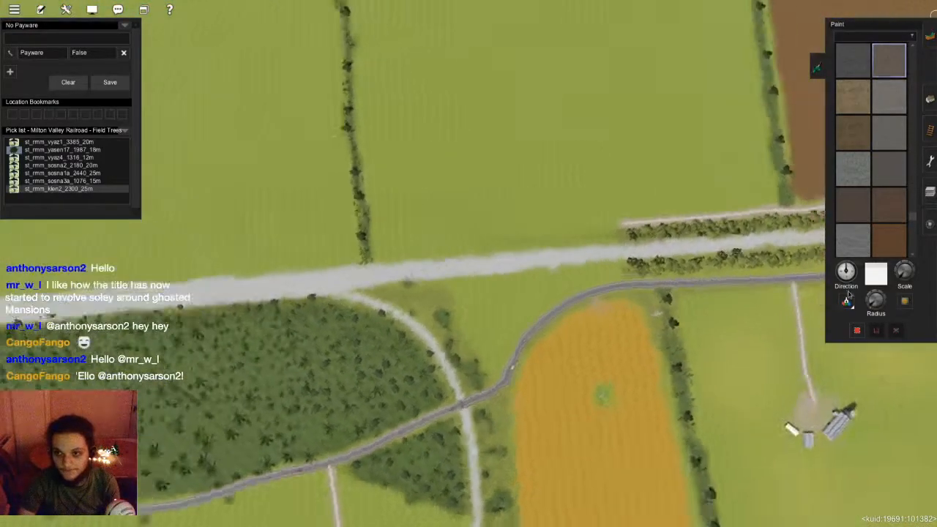
{"action": "key", "text": "Down"}
{"action": "right_click", "coordinate": [663, 300]}
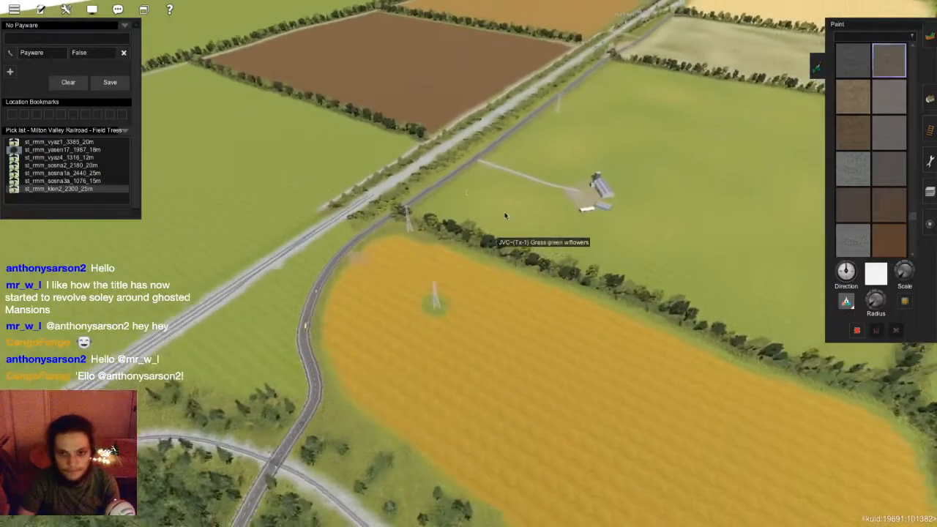
{"action": "left_click", "coordinate": [504, 210]}
{"action": "right_click", "coordinate": [329, 170]}
{"action": "key", "text": "Left"}
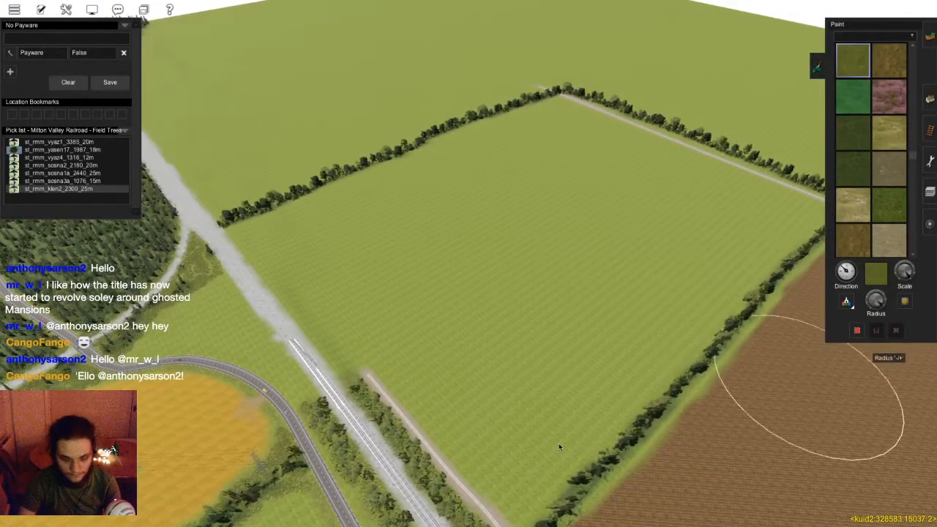
{"action": "left_click_drag", "start_coordinate": [532, 339], "coordinate": [445, 330]}
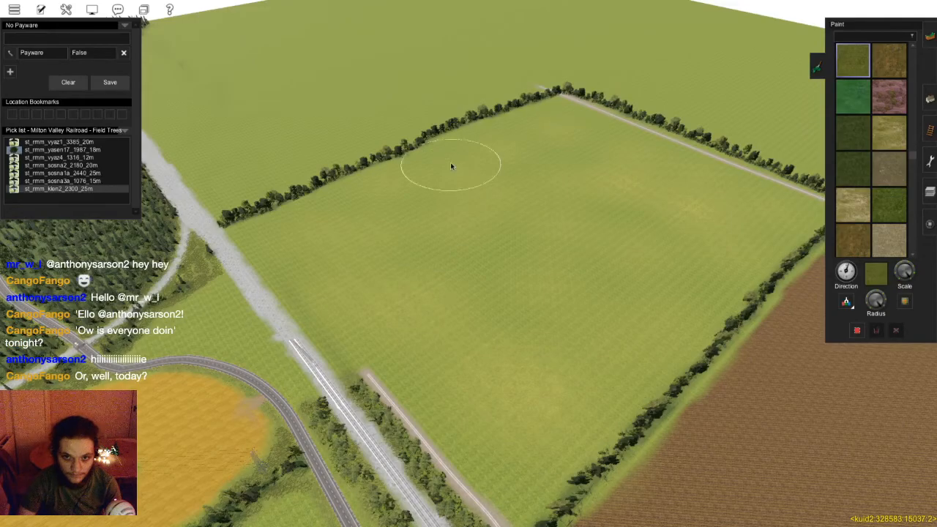
- Examine the painted field and the open end of the dirt track beside the railway
{"action": "right_click", "coordinate": [482, 366]}
{"action": "key", "text": "Down"}
{"action": "scroll", "coordinate": [421, 284], "scroll_direction": "up", "scroll_amount": 3}
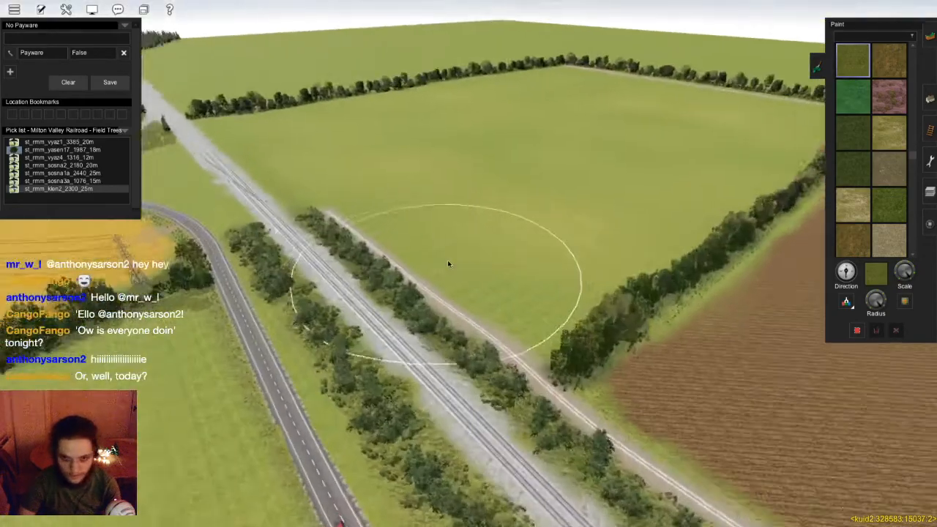
{"action": "key", "text": "Down"}
{"action": "key", "text": "Right"}
{"action": "scroll", "coordinate": [425, 233], "scroll_direction": "up", "scroll_amount": 2}
{"action": "right_click", "coordinate": [407, 223]}
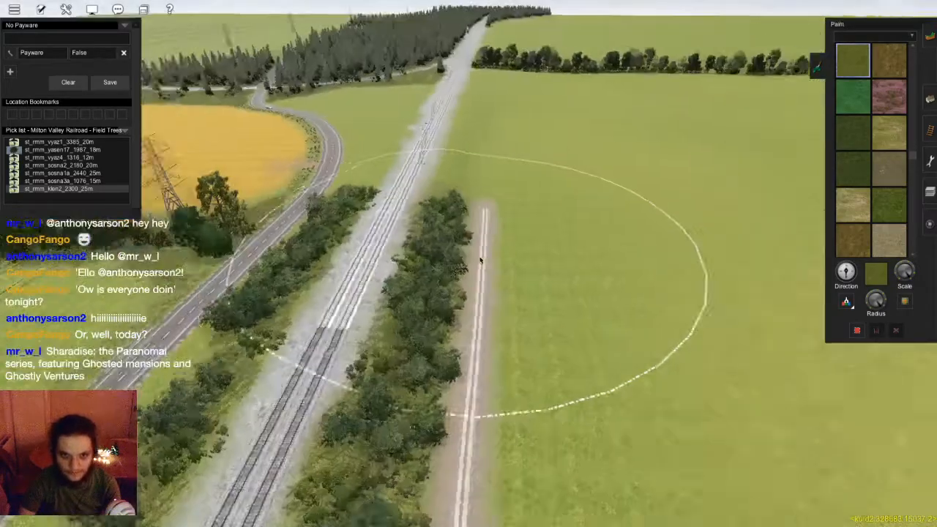
{"action": "scroll", "coordinate": [627, 283], "scroll_direction": "down", "scroll_amount": 3}
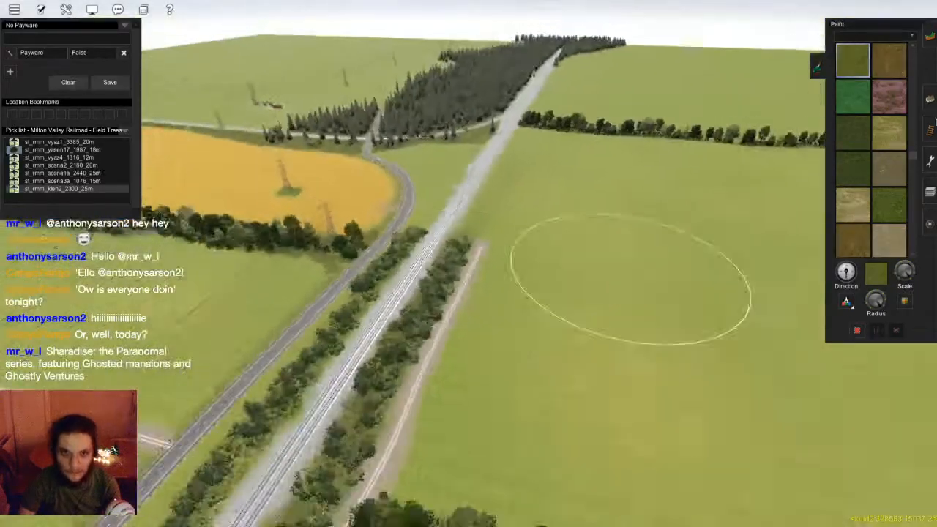
{"action": "key", "text": "Right"}
{"action": "key", "text": "Down"}
{"action": "key", "text": "F5"}
{"action": "key", "text": "F5"}
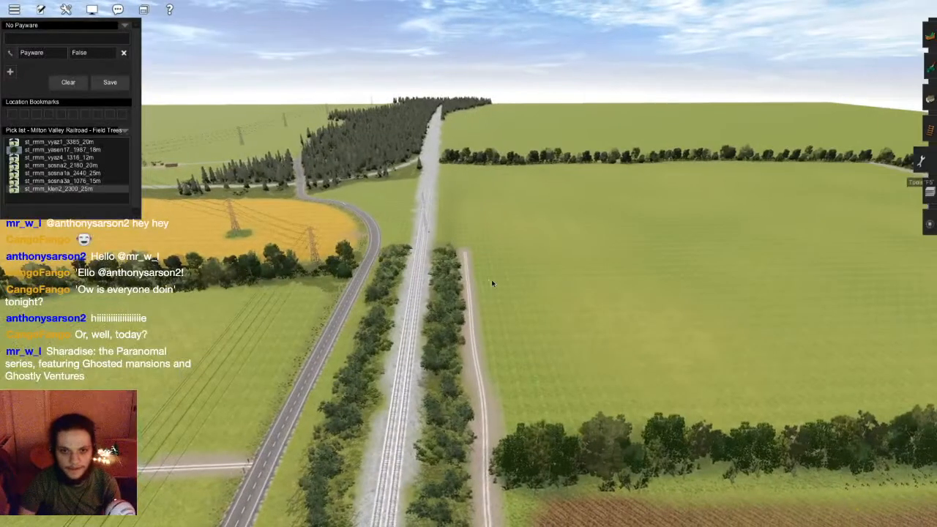
- Survey the surrounding fields and follow the main line to the far tree row
{"action": "scroll", "coordinate": [489, 285], "scroll_direction": "down", "scroll_amount": 3}
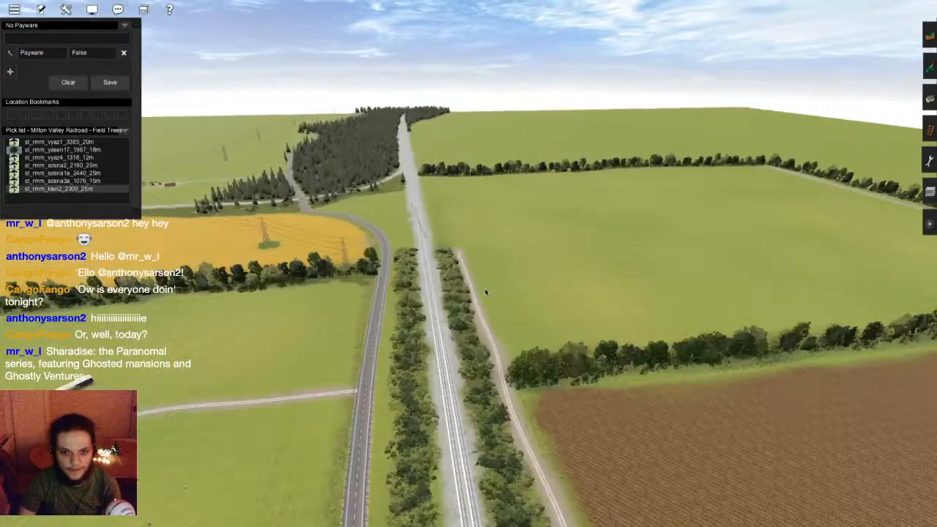
{"action": "key", "text": "Up"}
{"action": "key", "text": "Right"}
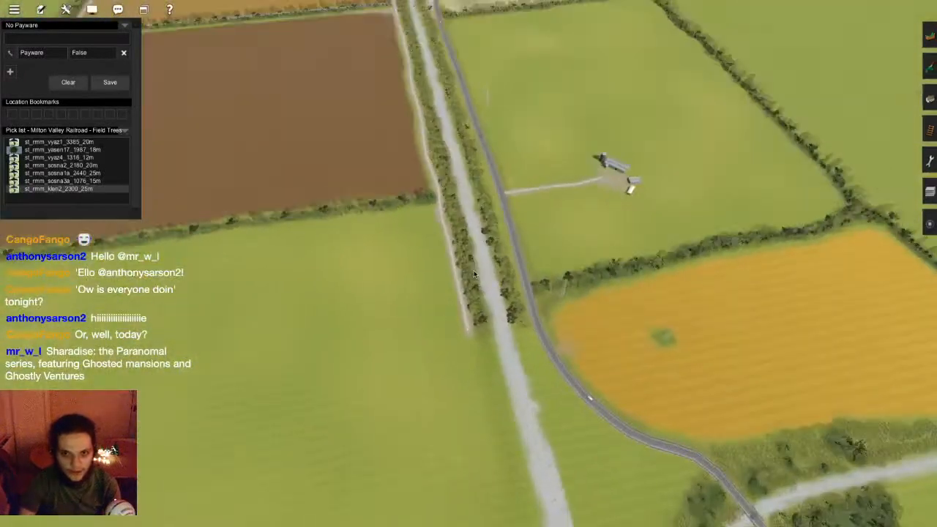
{"action": "key", "text": "Down"}
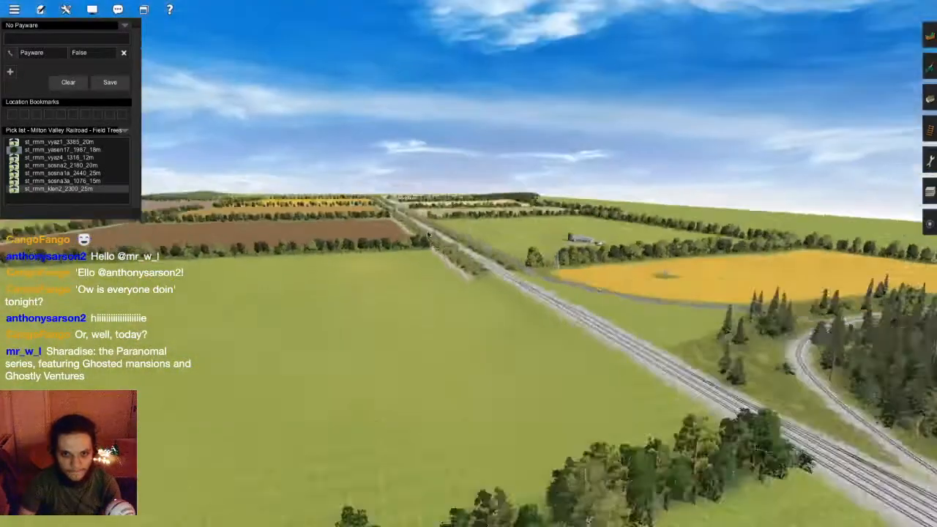
{"action": "key", "text": "Up"}
{"action": "key", "text": "Down"}
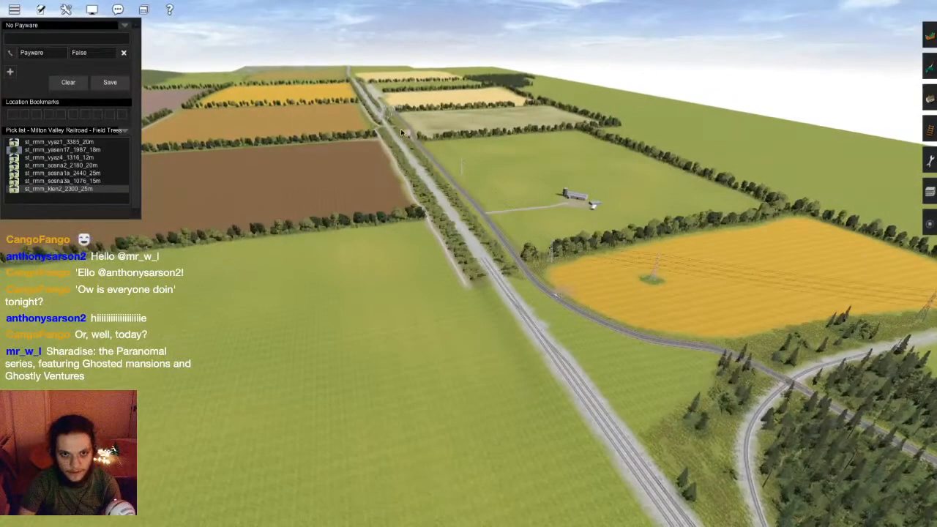
{"action": "right_click_drag", "start_coordinate": [390, 138], "coordinate": [469, 255]}
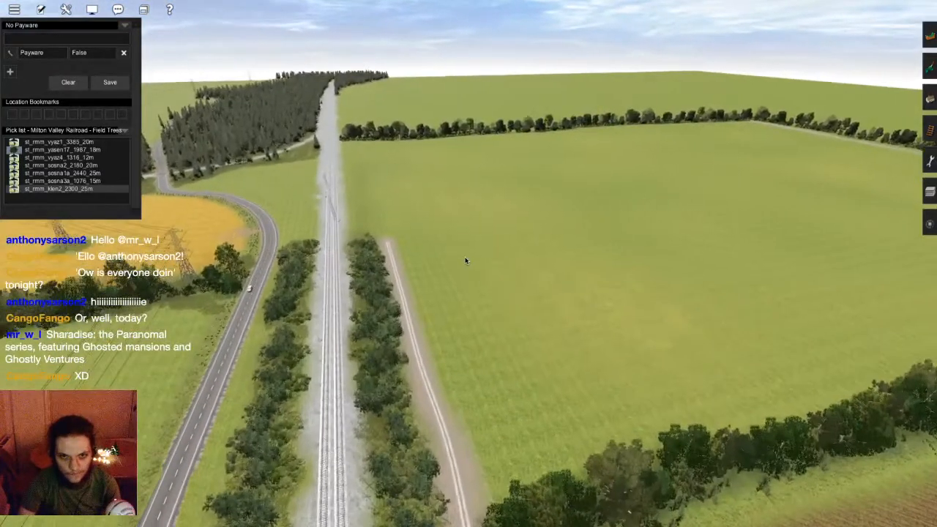
{"action": "scroll", "coordinate": [463, 260], "scroll_direction": "up", "scroll_amount": 5}
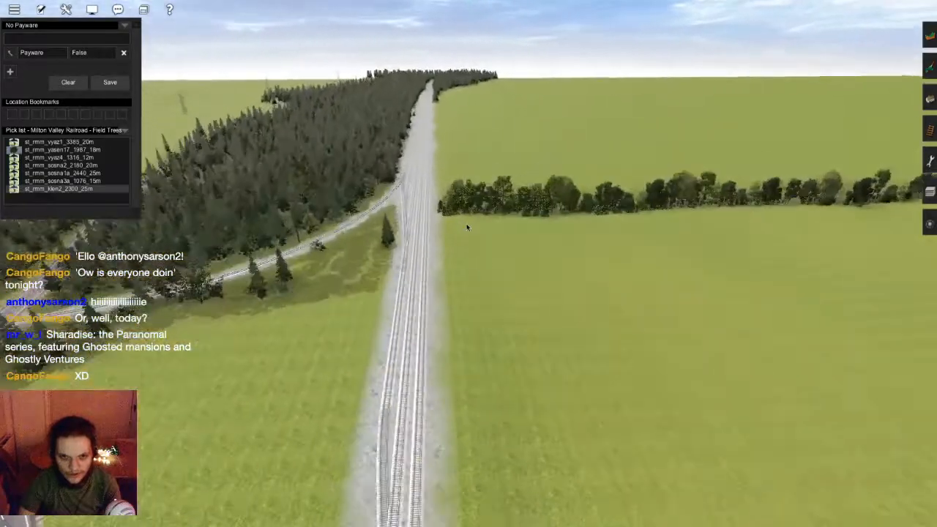
{"action": "mouse_move", "coordinate": [467, 228]}
{"action": "right_mouse_down"}
{"action": "mouse_move", "coordinate": [427, 238]}
{"action": "mouse_move", "coordinate": [512, 256]}
{"action": "mouse_move", "coordinate": [570, 300]}
{"action": "mouse_move", "coordinate": [552, 319]}
{"action": "mouse_move", "coordinate": [507, 279]}
{"action": "mouse_move", "coordinate": [417, 255]}
{"action": "mouse_move", "coordinate": [425, 249]}
{"action": "mouse_move", "coordinate": [439, 278]}
{"action": "mouse_move", "coordinate": [468, 256]}
{"action": "mouse_move", "coordinate": [464, 219]}
{"action": "right_mouse_up"}
{"action": "right_click", "coordinate": [464, 220]}
{"action": "scroll", "coordinate": [464, 220], "scroll_direction": "down", "scroll_amount": 3}
- Pick the JR road dirt narrow 3 spline from the existing track and start extending it from the open end alongside the main line
{"action": "key", "text": "F3"}
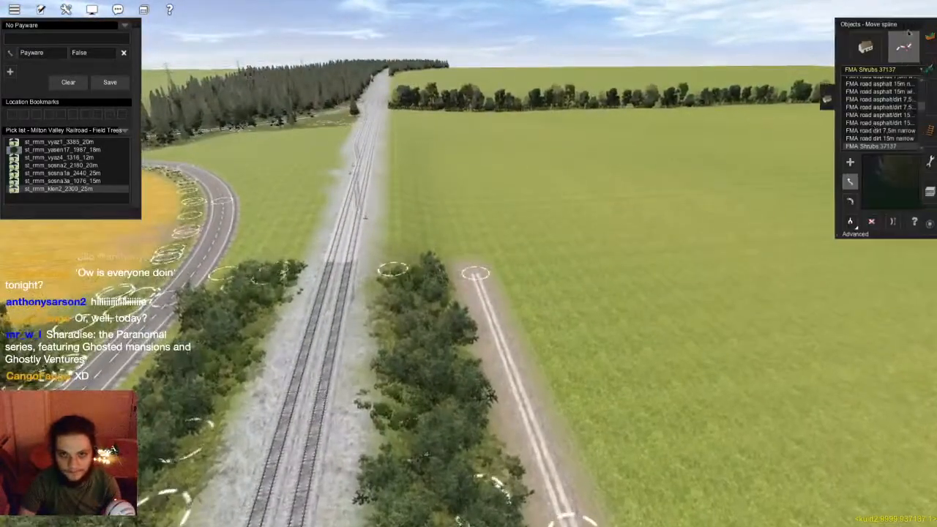
{"action": "scroll", "coordinate": [469, 223], "scroll_direction": "down", "scroll_amount": 2}
{"action": "left_click", "coordinate": [842, 221]}
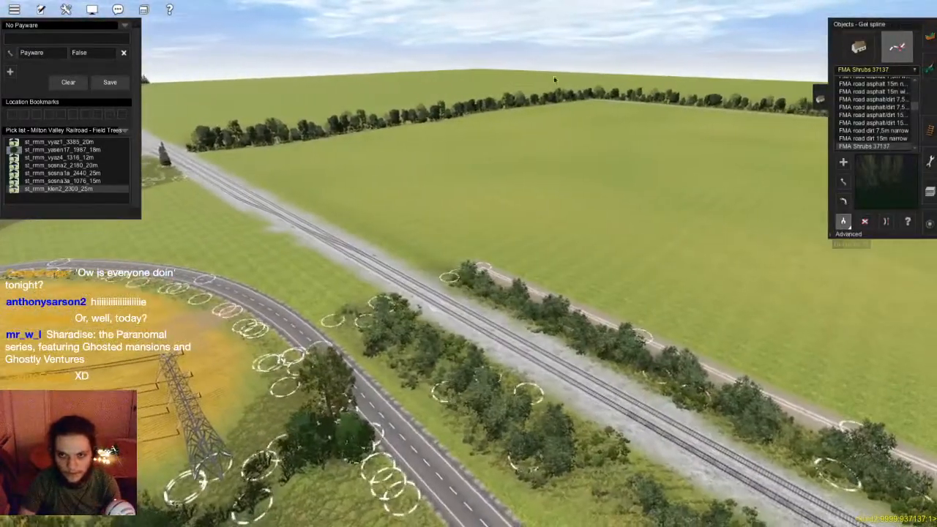
{"action": "right_click_drag", "start_coordinate": [575, 96], "coordinate": [473, 254]}
{"action": "left_click", "coordinate": [488, 278]}
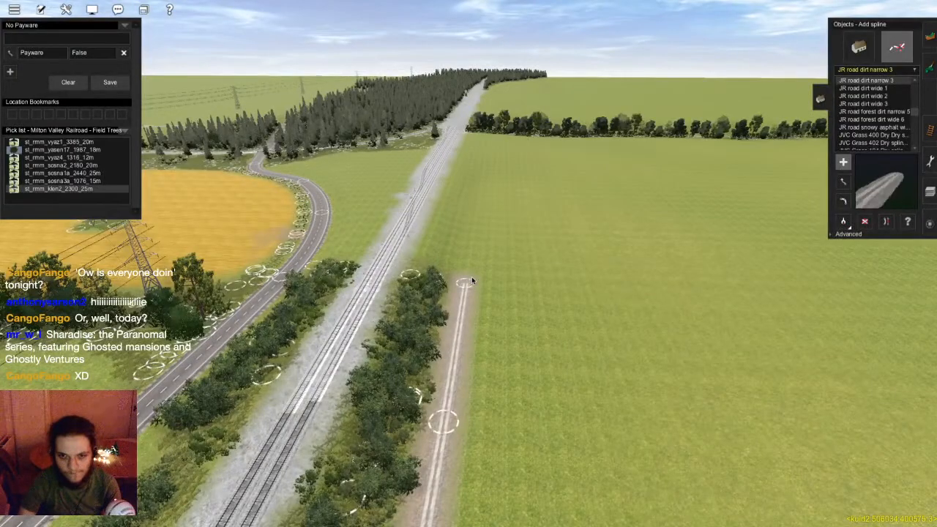
{"action": "right_click", "coordinate": [476, 205]}
{"action": "left_click", "coordinate": [480, 205]}
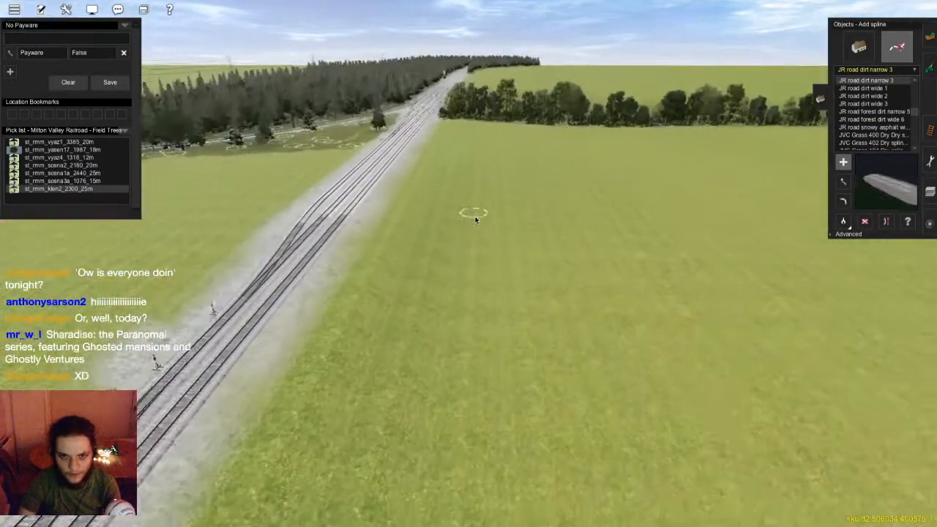
- Extend the JR road dirt narrow 3 track across the open grass field, roughly parallel to the main line
{"action": "right_click", "coordinate": [474, 212]}
{"action": "left_click", "coordinate": [473, 183]}
{"action": "key", "text": "Up"}
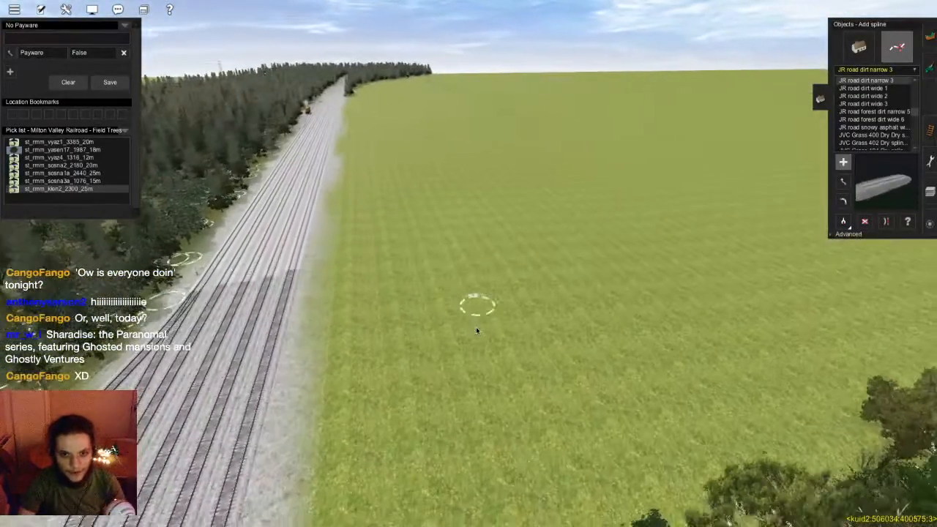
{"action": "left_click", "coordinate": [475, 331]}
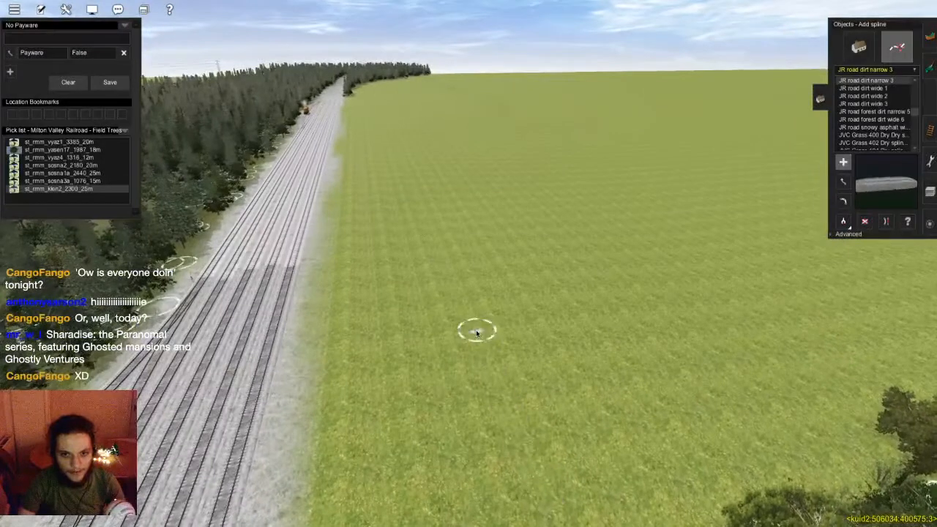
{"action": "left_click", "coordinate": [430, 231]}
{"action": "right_click", "coordinate": [431, 191]}
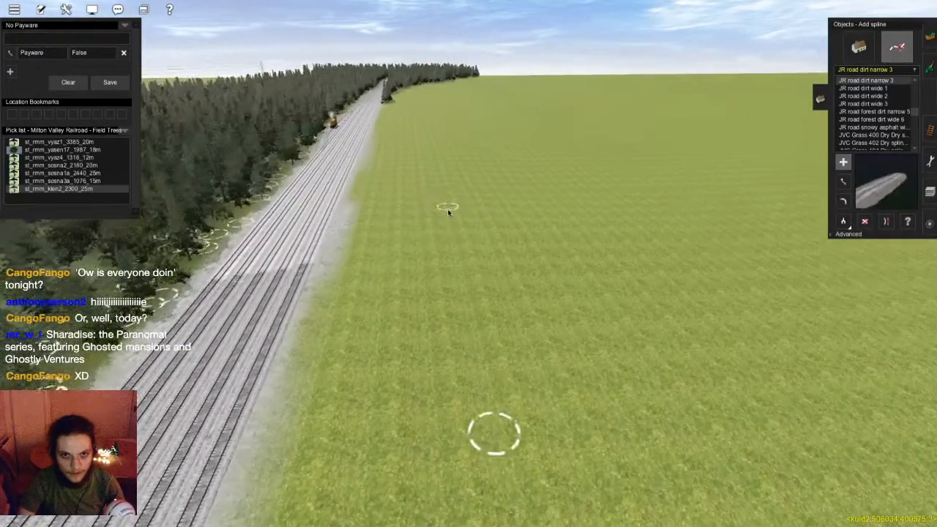
{"action": "right_click", "coordinate": [468, 196]}
{"action": "right_click", "coordinate": [462, 175]}
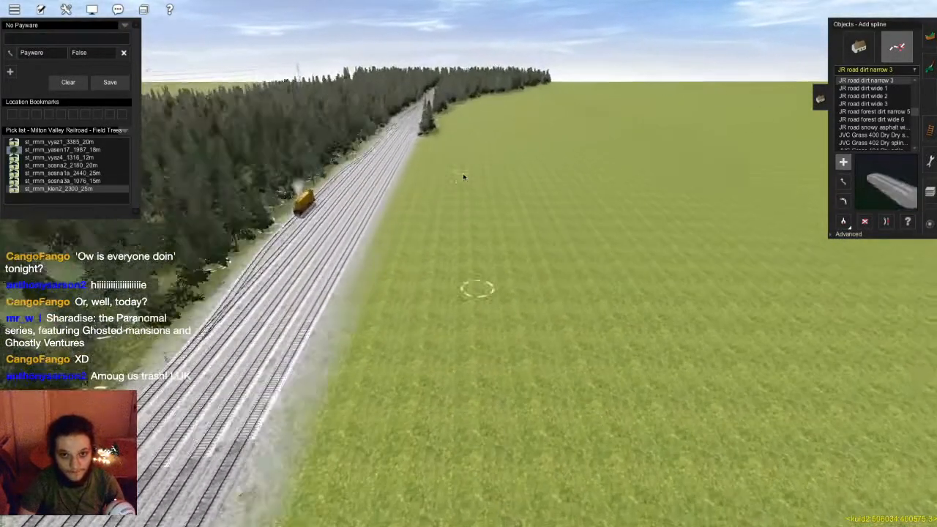
- Continue the dirt track past the first conifers and along the outer edge of the forest beside the railway
{"action": "right_click", "coordinate": [457, 188]}
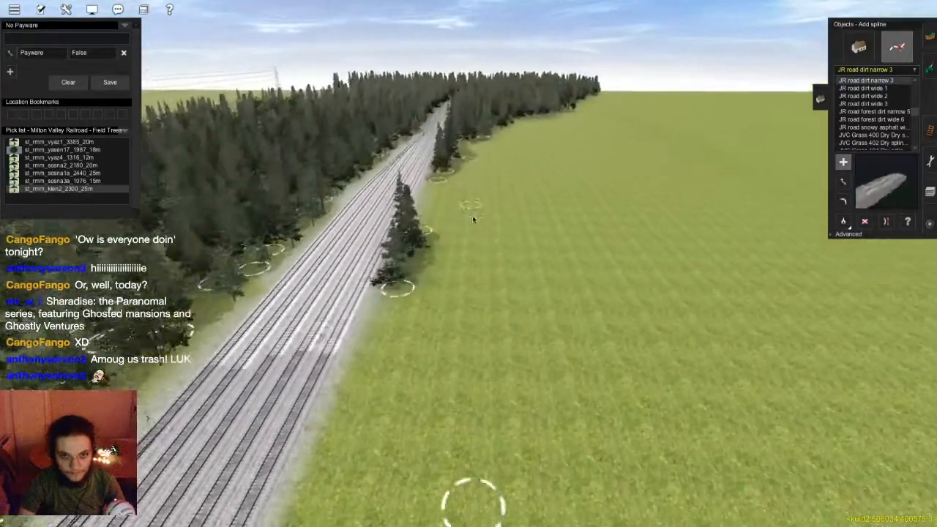
{"action": "right_click", "coordinate": [489, 210]}
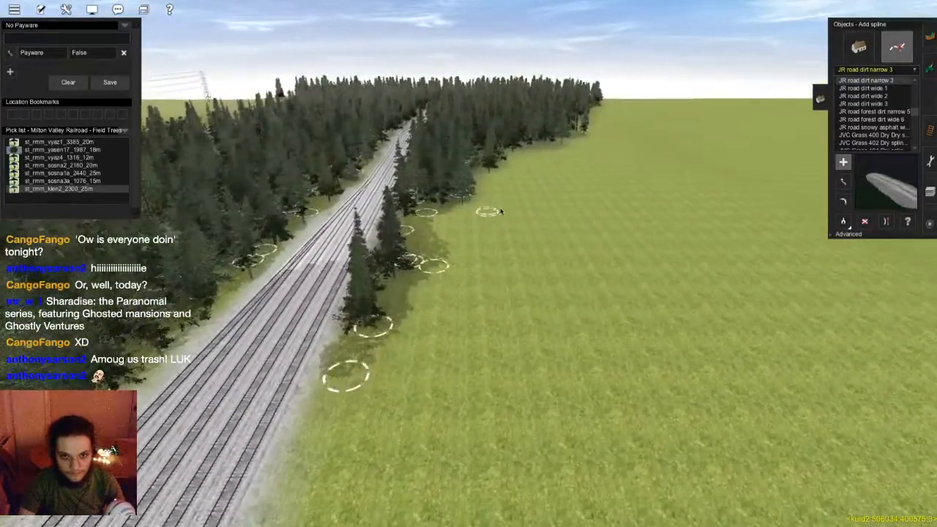
{"action": "right_click", "coordinate": [501, 212]}
{"action": "right_click", "coordinate": [506, 208]}
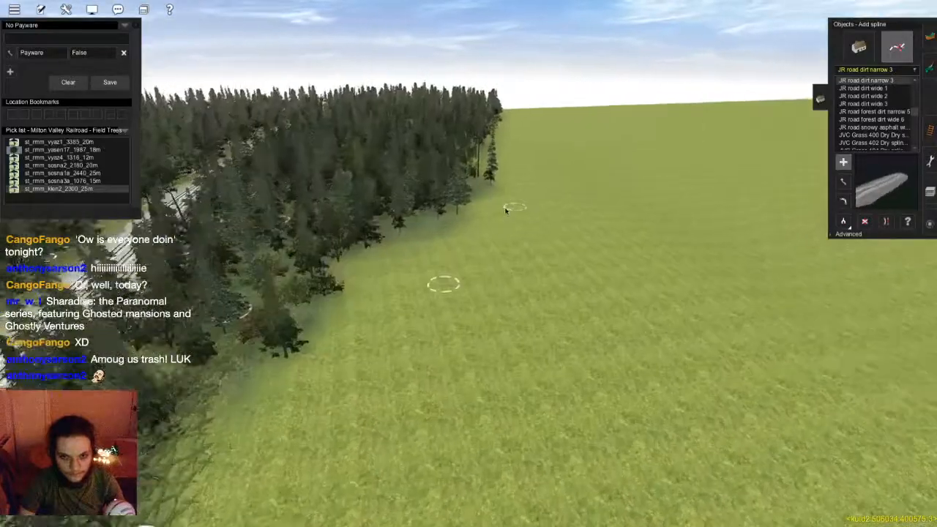
{"action": "right_click", "coordinate": [461, 255]}
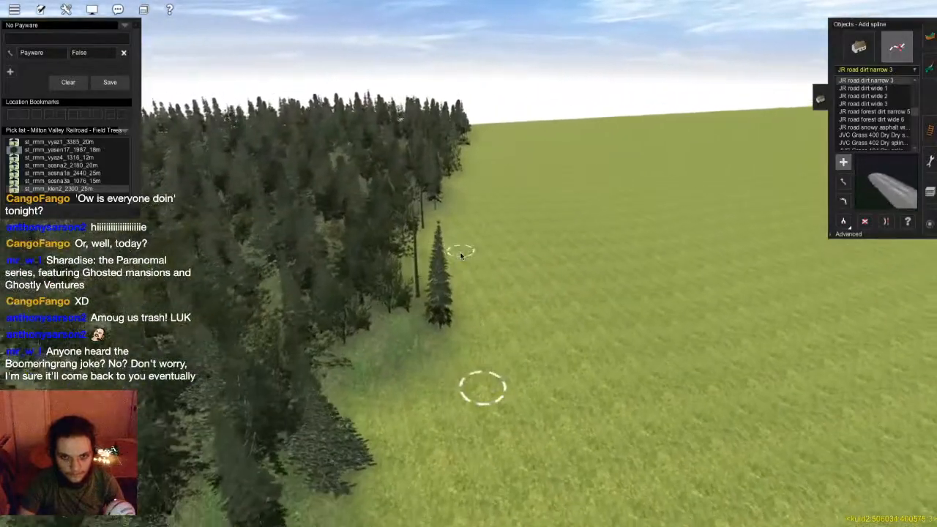
{"action": "right_click", "coordinate": [472, 193]}
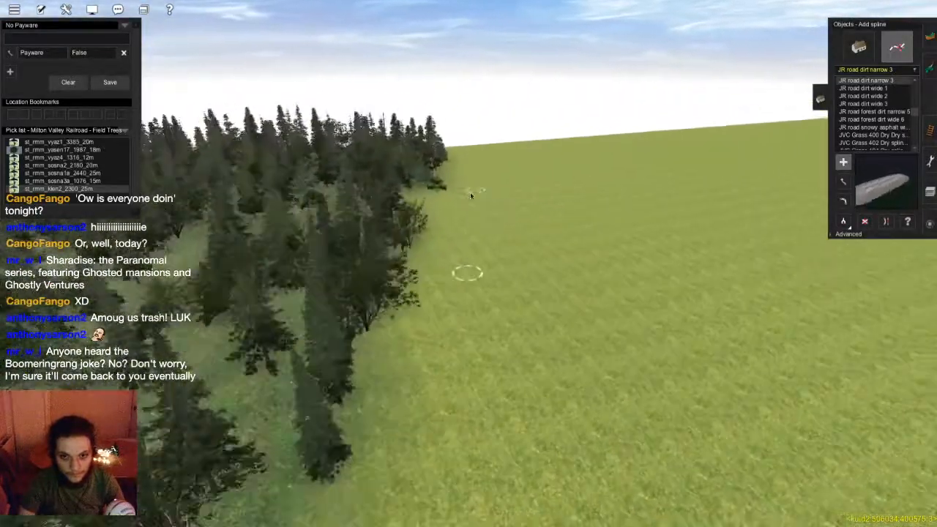
{"action": "right_click", "coordinate": [458, 223]}
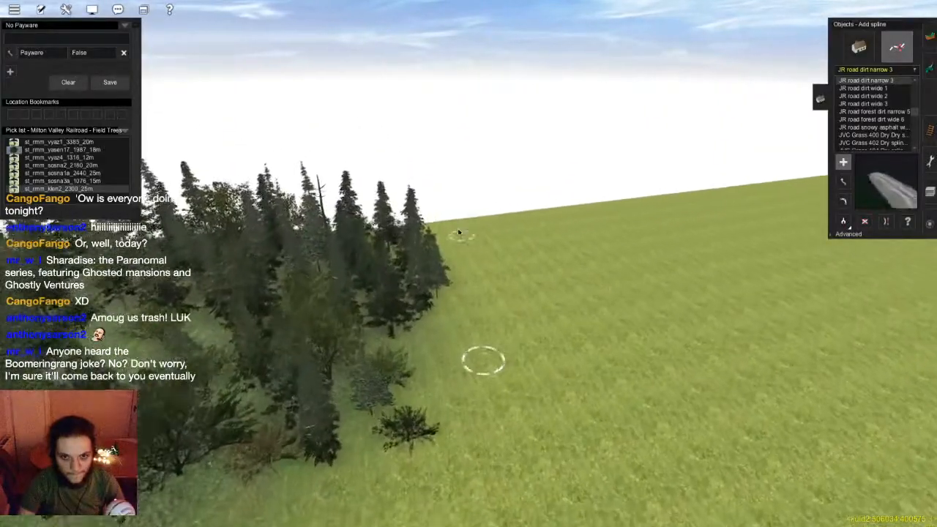
{"action": "scroll", "coordinate": [479, 388], "scroll_direction": "down", "scroll_amount": 5}
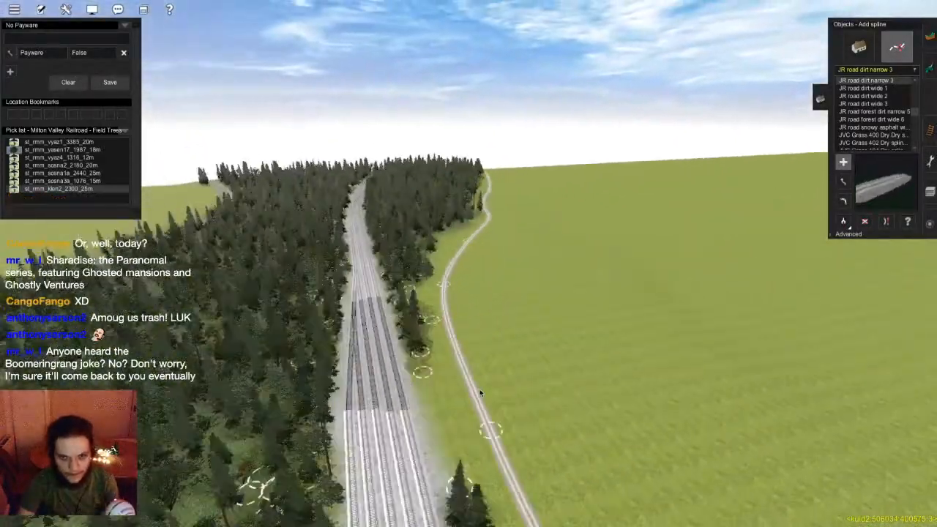
- Move the dirt track's spline points near the forest edge to reshape its bends beside the trees
{"action": "right_click", "coordinate": [462, 245]}
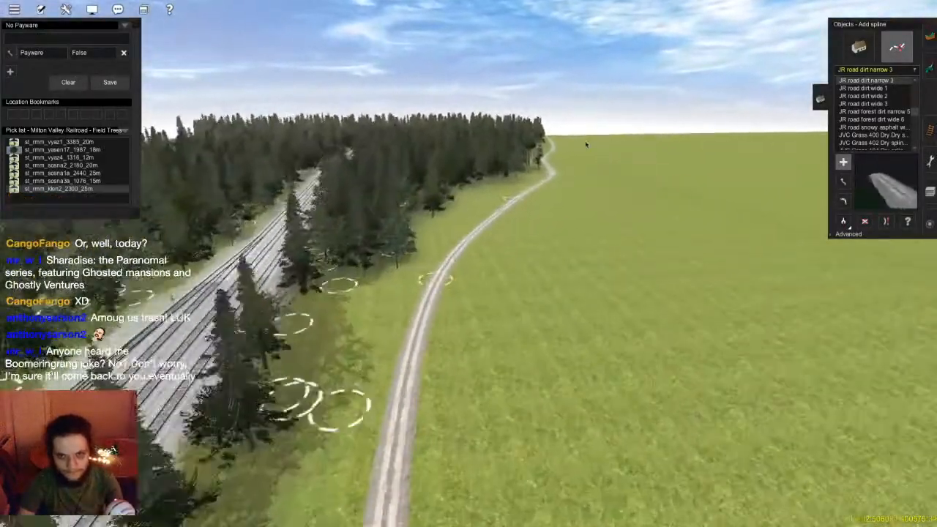
{"action": "key", "text": "m"}
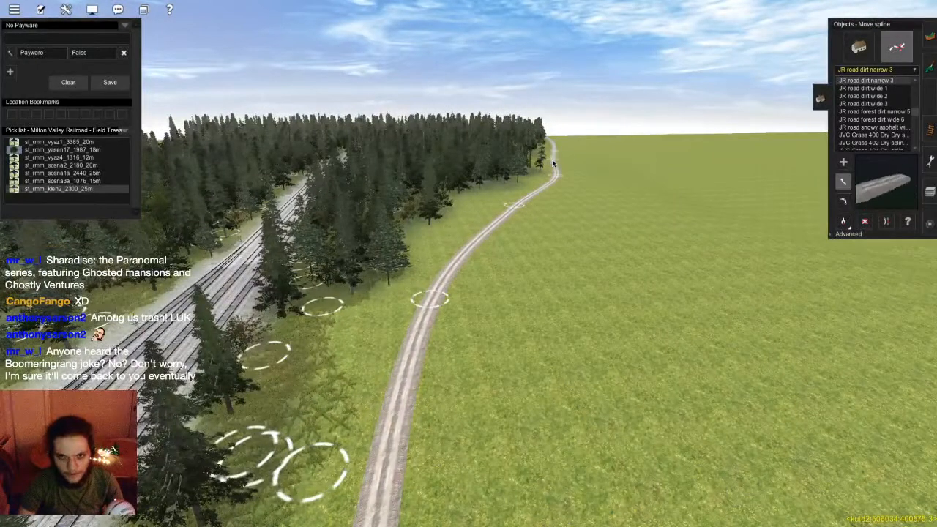
{"action": "left_click_drag", "start_coordinate": [514, 206], "coordinate": [469, 222]}
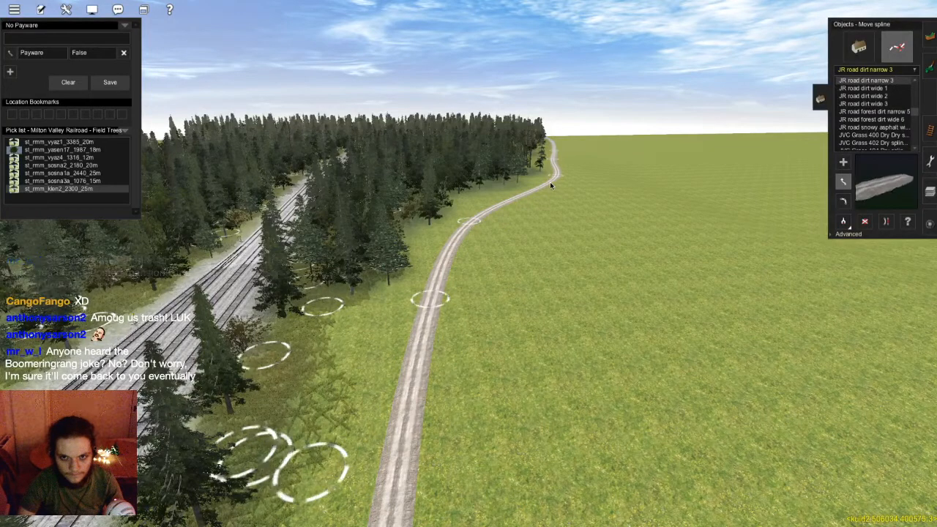
{"action": "left_click_drag", "start_coordinate": [555, 182], "coordinate": [557, 184]}
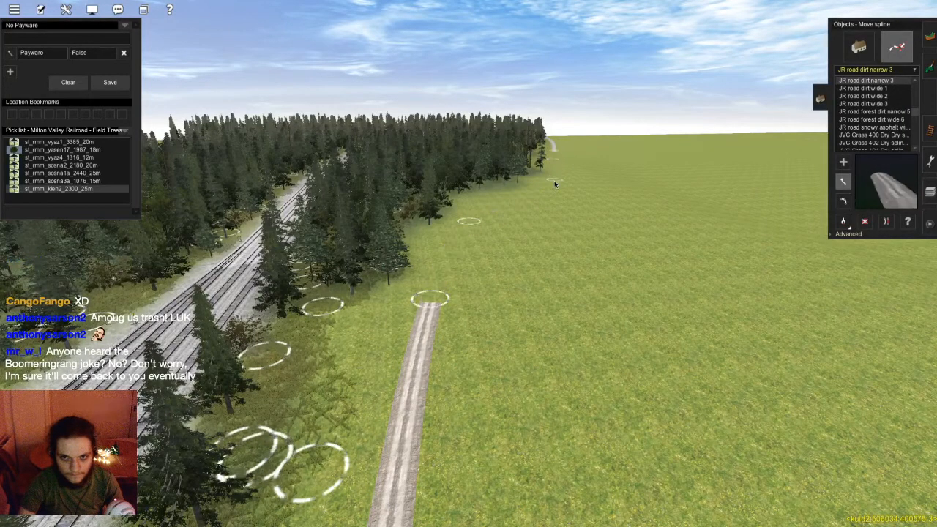
{"action": "right_click", "coordinate": [481, 328]}
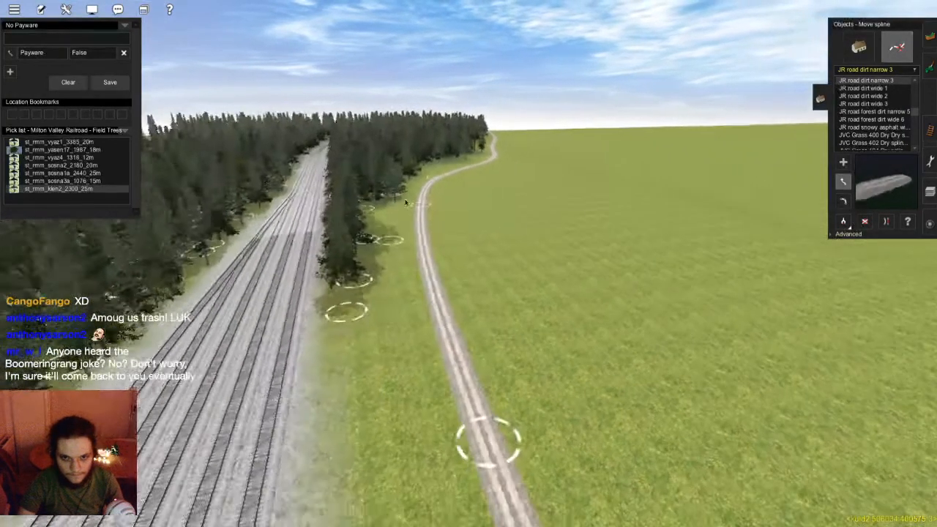
{"action": "scroll", "coordinate": [424, 203], "scroll_direction": "down", "scroll_amount": 3}
{"action": "left_click_drag", "start_coordinate": [417, 196], "coordinate": [417, 219]}
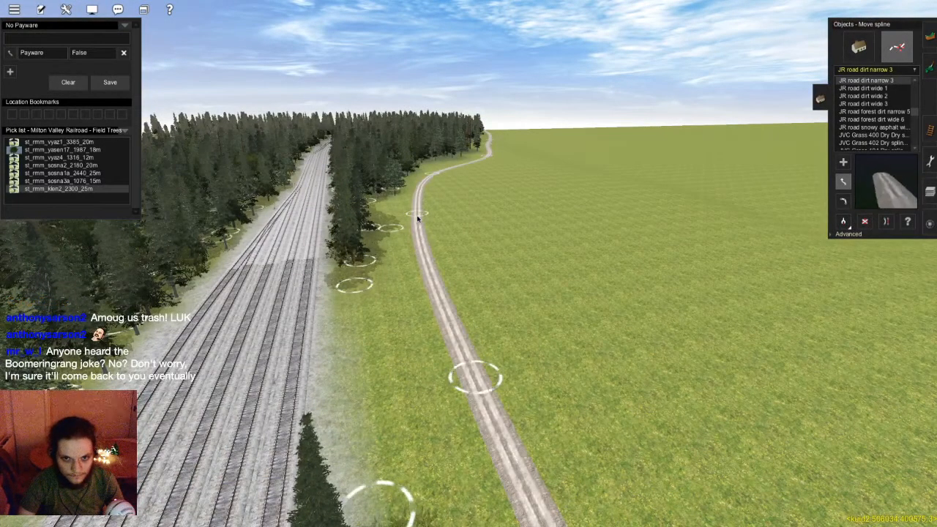
{"action": "right_click", "coordinate": [409, 415]}
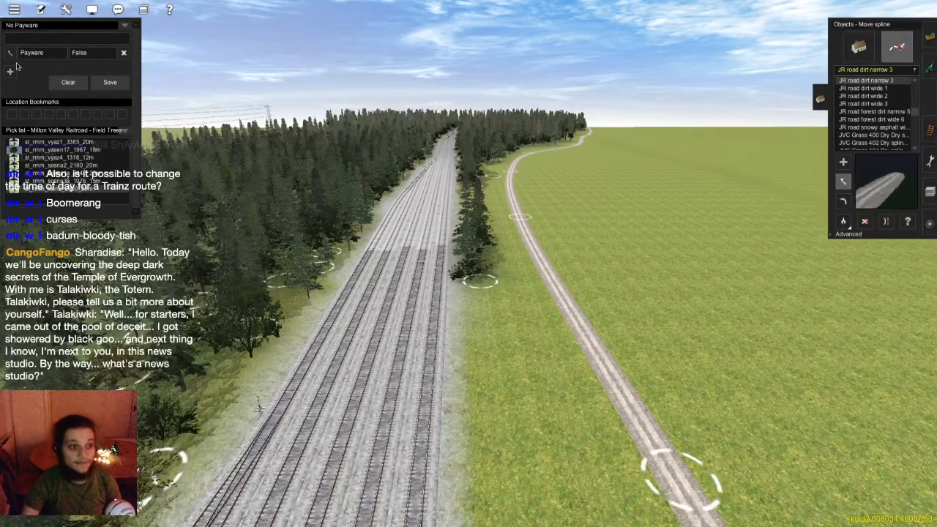
- Change the route's time of day to a dark twilight hour in the environment lighting settings
{"action": "left_click", "coordinate": [15, 8]}
{"action": "left_click", "coordinate": [41, 10]}
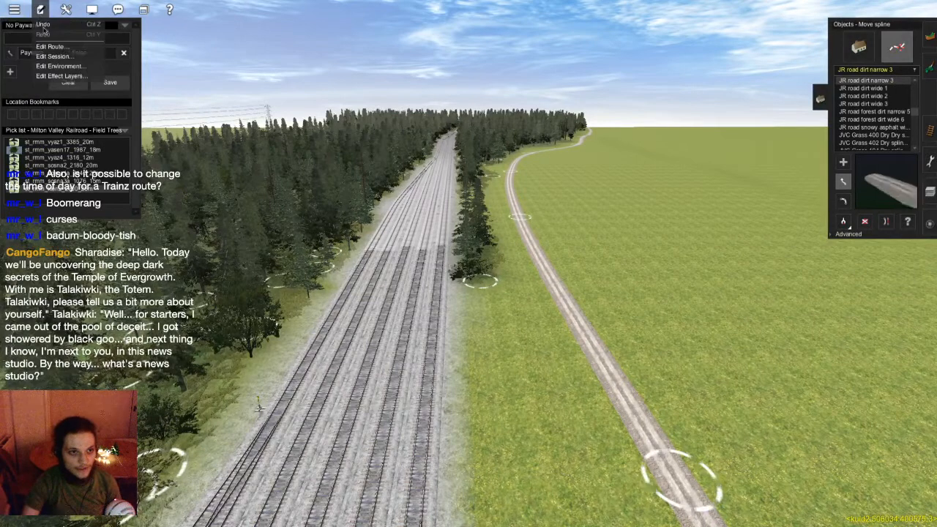
{"action": "left_click", "coordinate": [61, 71]}
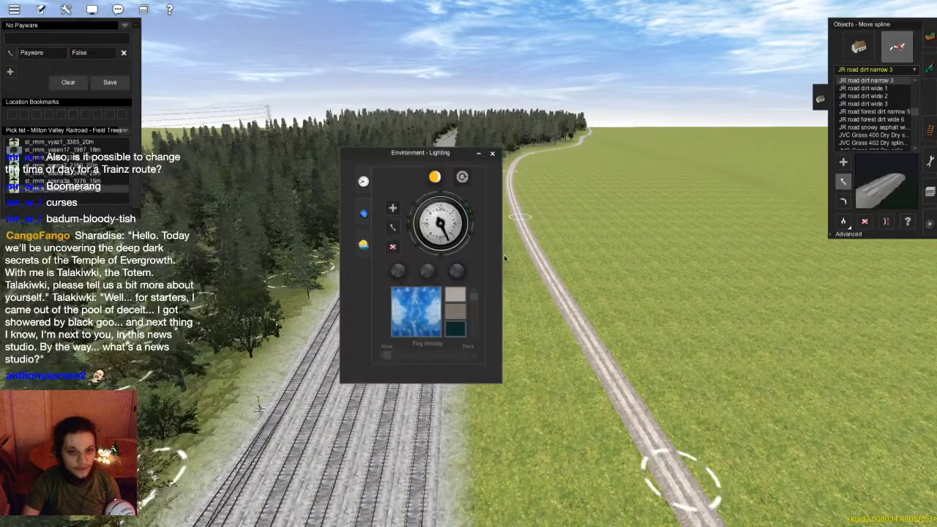
{"action": "left_click_drag", "start_coordinate": [443, 154], "coordinate": [389, 154]}
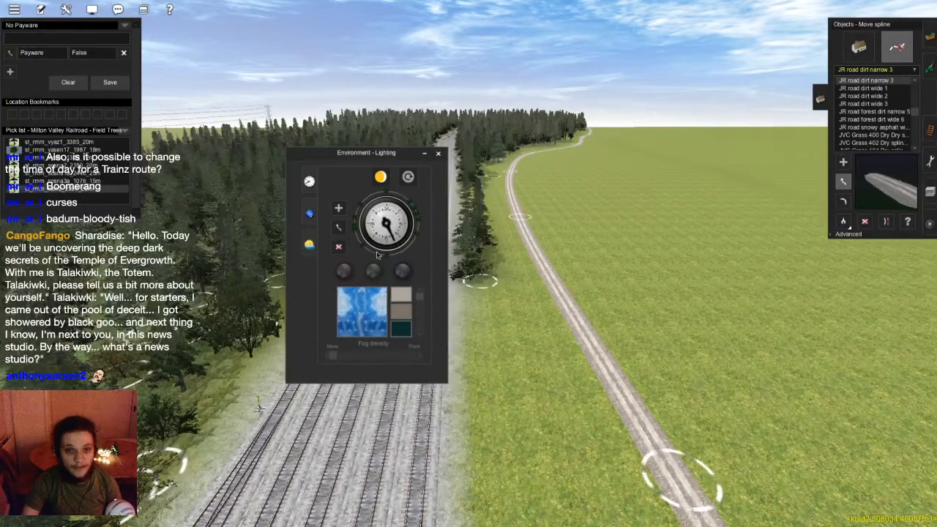
{"action": "left_click_drag", "start_coordinate": [398, 239], "coordinate": [432, 215]}
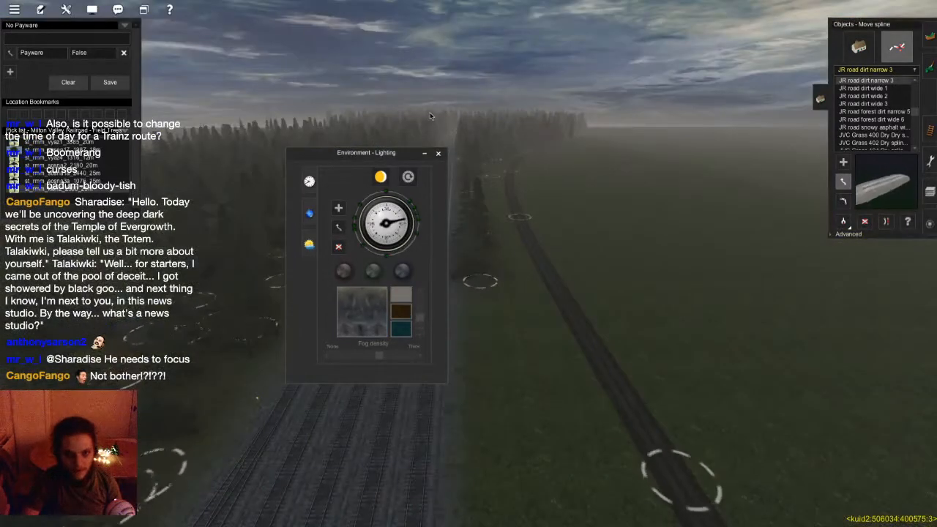
{"action": "left_click", "coordinate": [439, 155]}
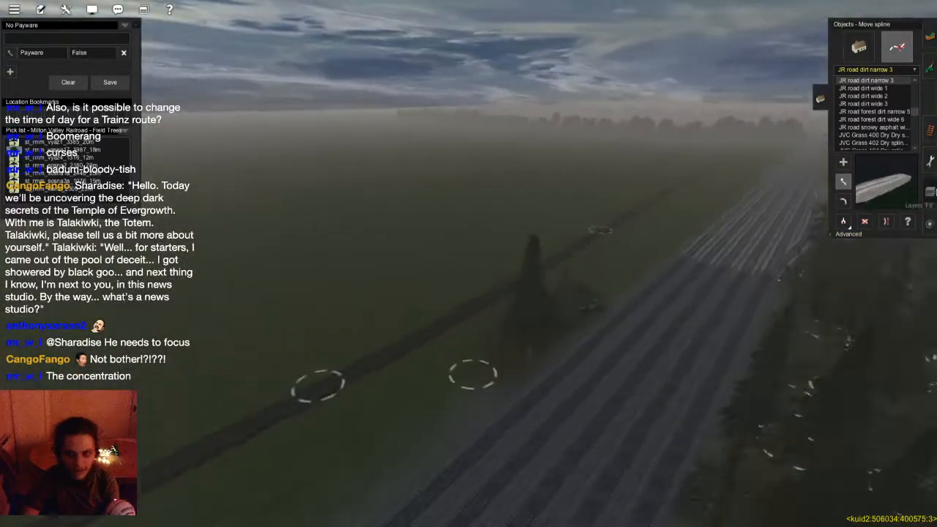
- Inspect the multi-track section and adjoining forest at close range under the twilight lighting
{"action": "key", "text": "F3"}
{"action": "key", "text": "w"}
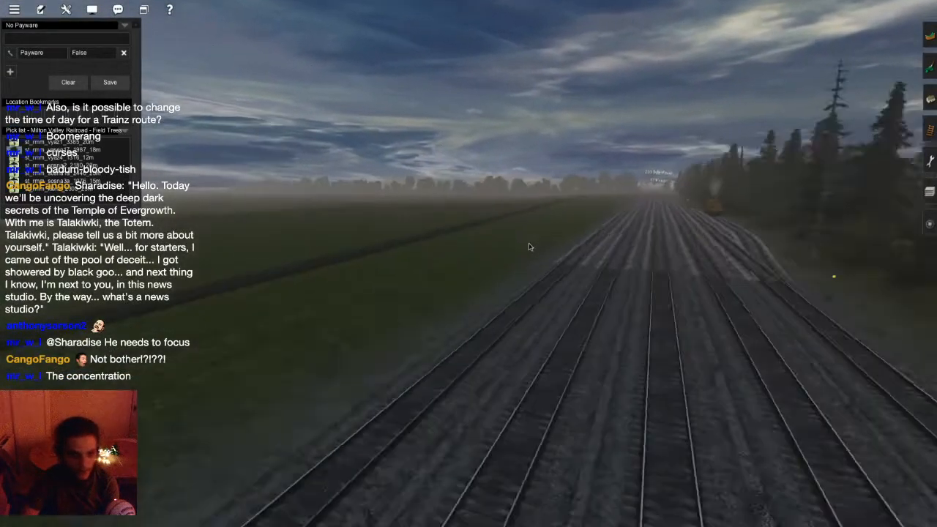
{"action": "key", "text": "w"}
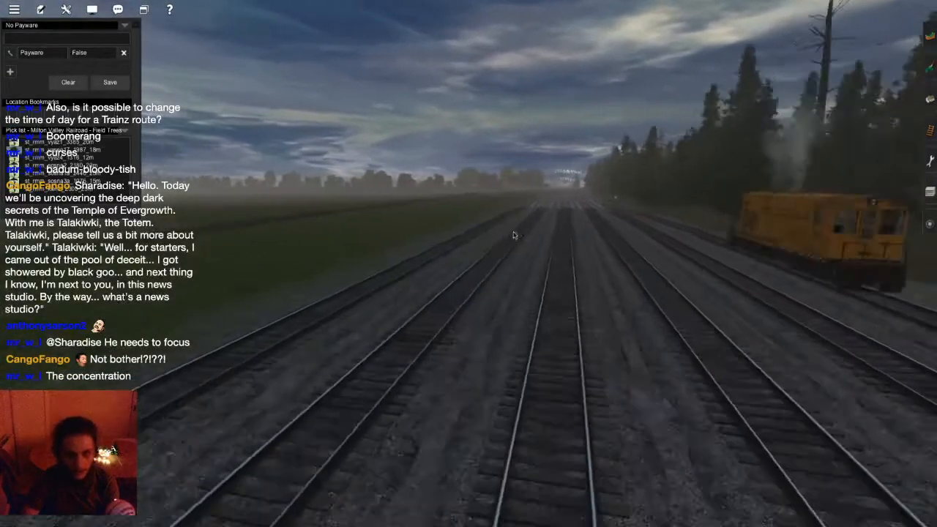
{"action": "key", "text": "w"}
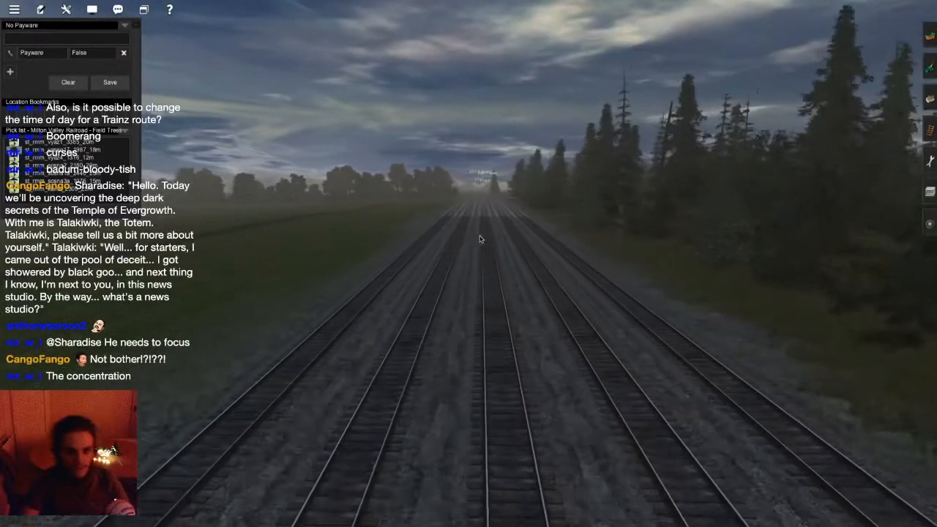
{"action": "key", "text": "w"}
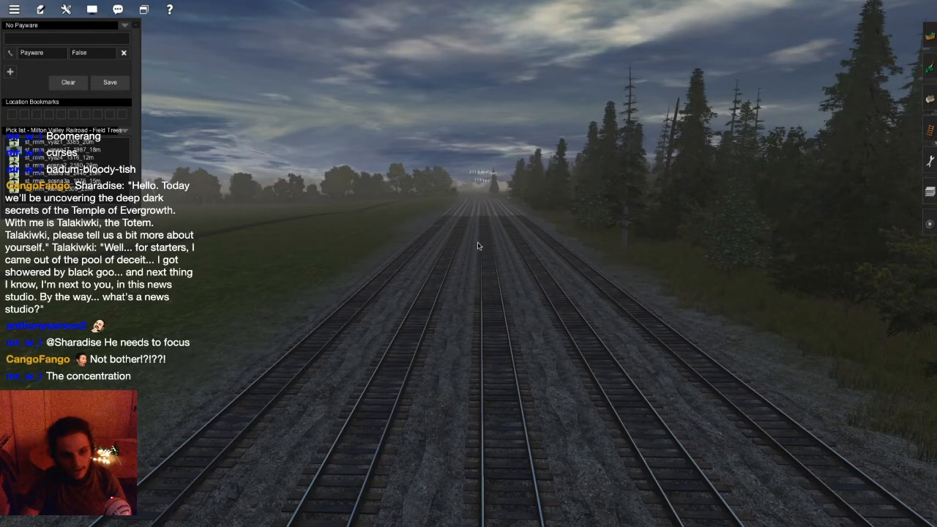
{"action": "key", "text": "w"}
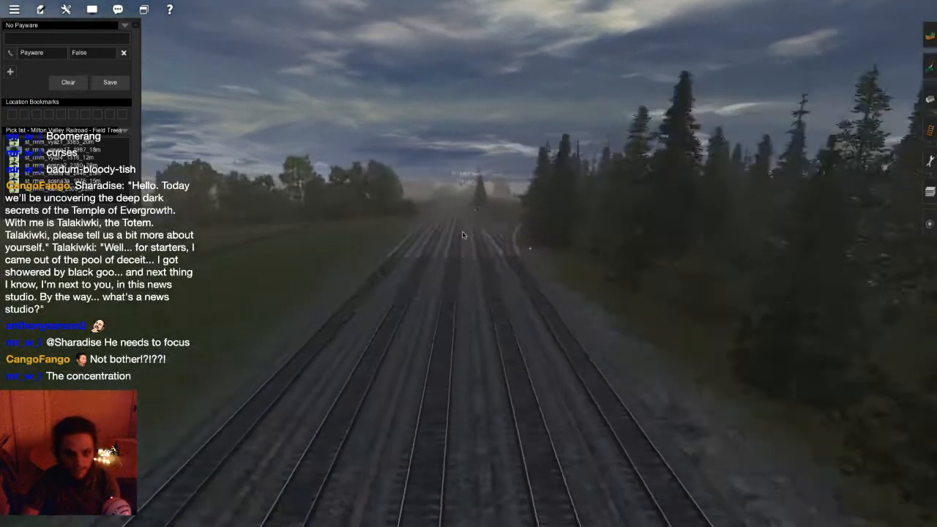
{"action": "right_click", "coordinate": [577, 324]}
{"action": "right_click", "coordinate": [435, 236]}
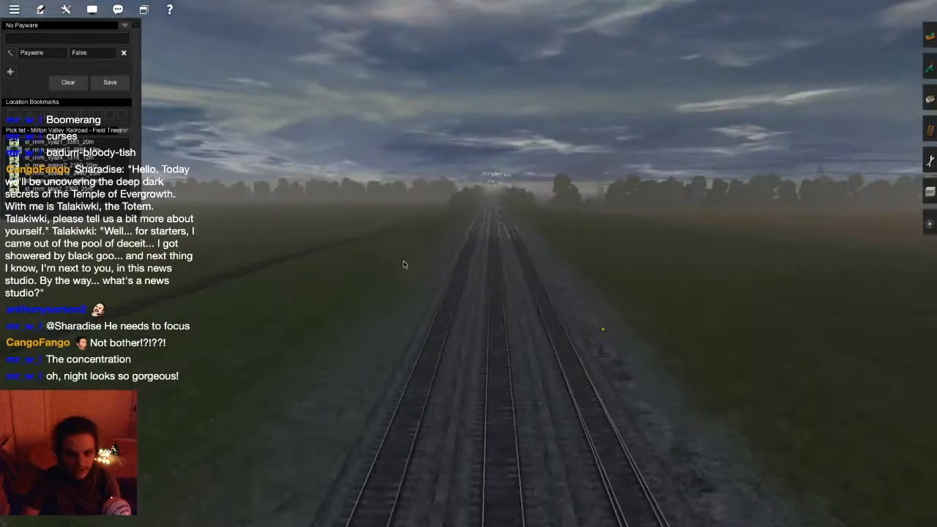
- Survey the main line, dirt track, paved road and surrounding fields farther along the route in the twilight lighting
{"action": "key", "text": "Up"}
{"action": "key", "text": "Down"}
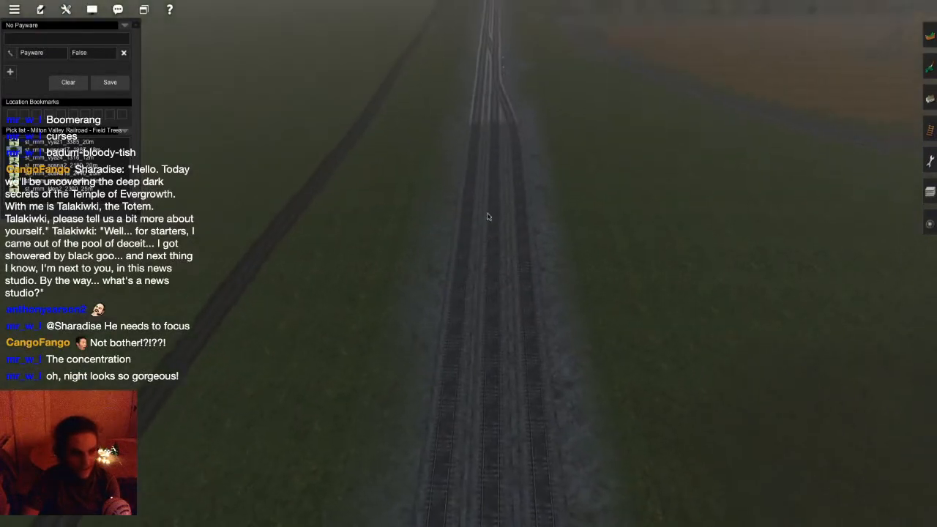
{"action": "key", "text": "Left"}
{"action": "key", "text": "Down"}
{"action": "key", "text": "w"}
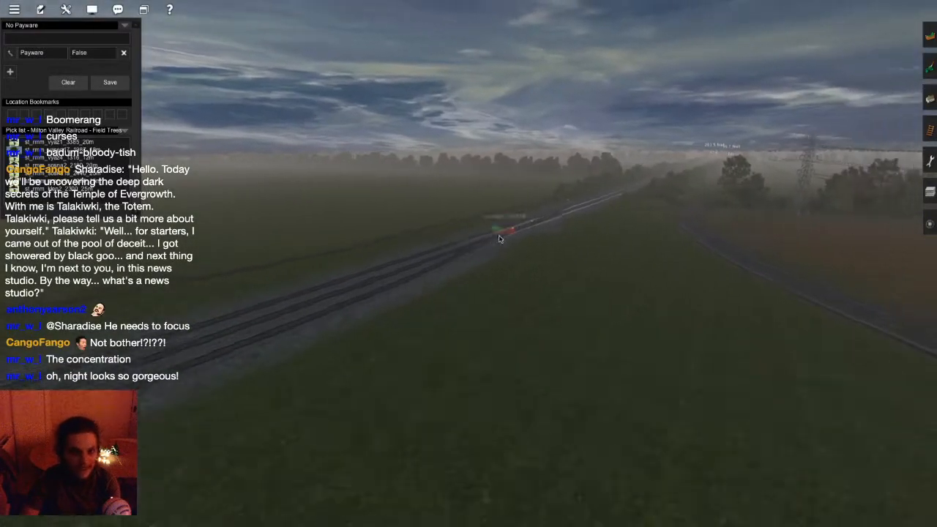
{"action": "key", "text": "Right"}
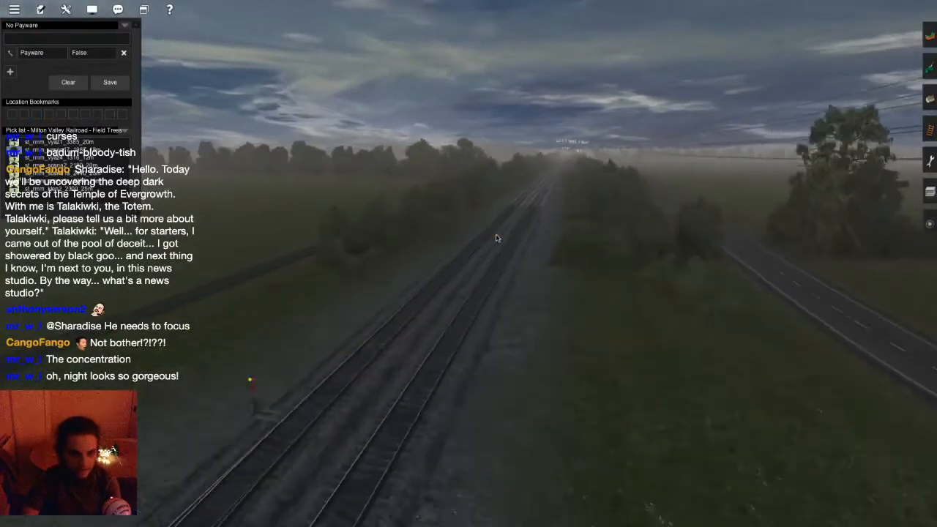
{"action": "key", "text": "Right"}
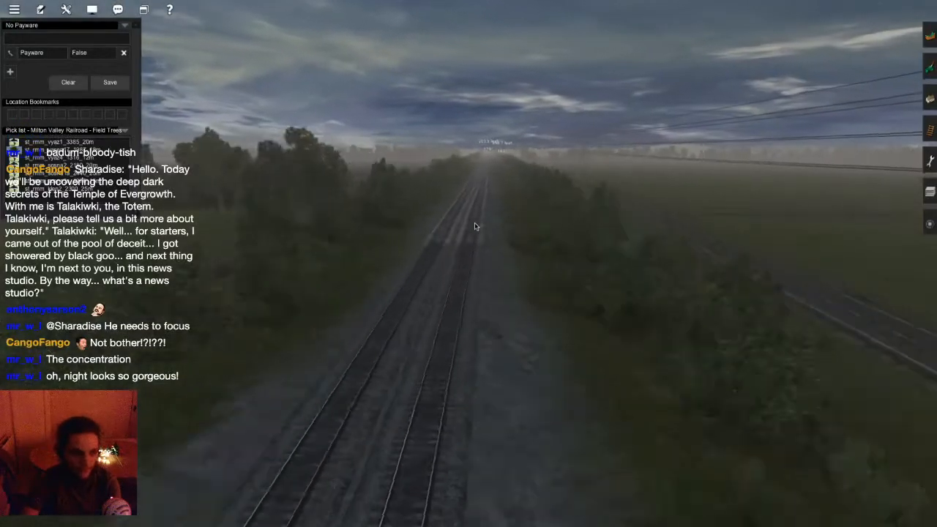
{"action": "scroll", "coordinate": [468, 216], "scroll_direction": "up", "scroll_amount": 3}
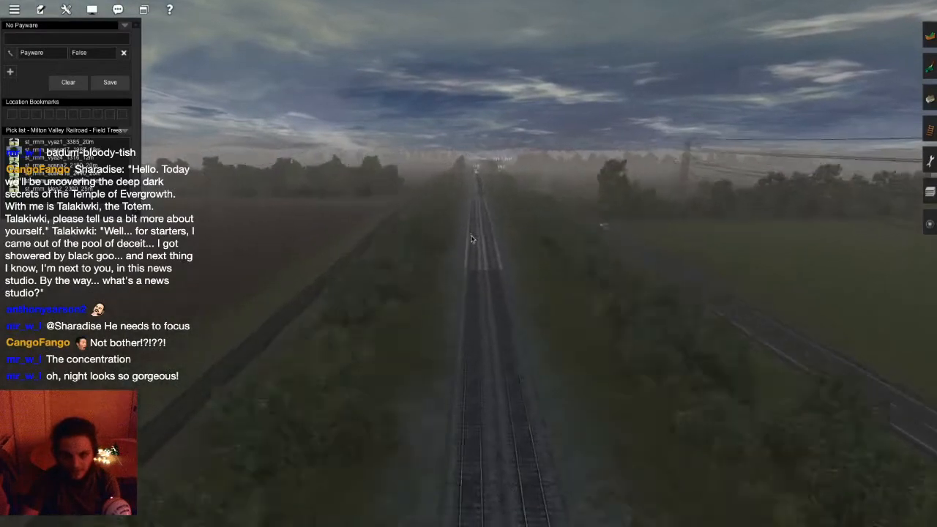
{"action": "key", "text": "Right"}
{"action": "key", "text": "Left"}
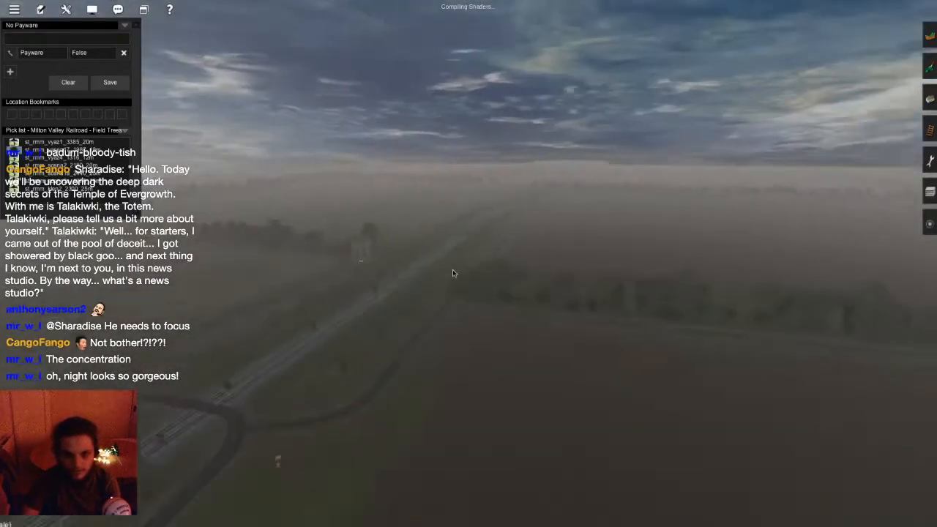
- Change the route's time of day from twilight to a low-sun daylight hour in the environment lighting settings
{"action": "scroll", "coordinate": [461, 268], "scroll_direction": "up", "scroll_amount": 3}
{"action": "scroll", "coordinate": [457, 266], "scroll_direction": "up", "scroll_amount": 5}
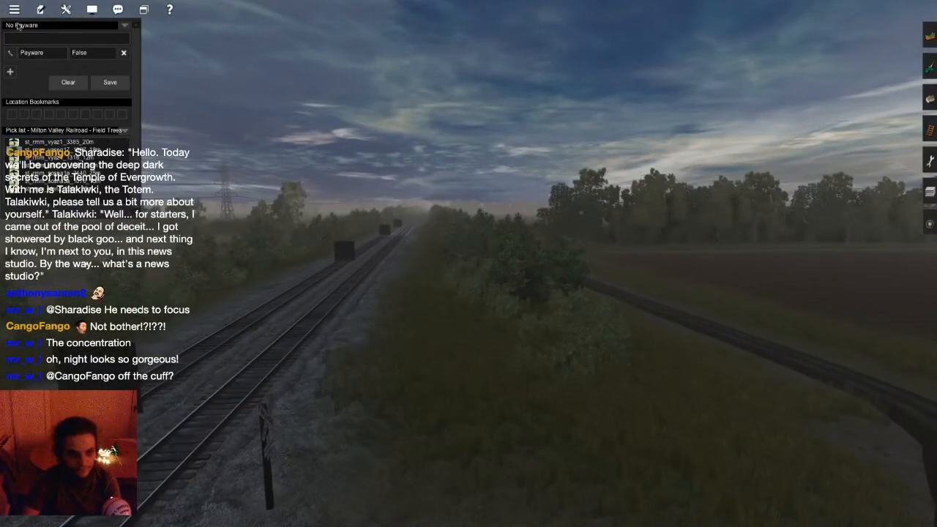
{"action": "left_click", "coordinate": [13, 10]}
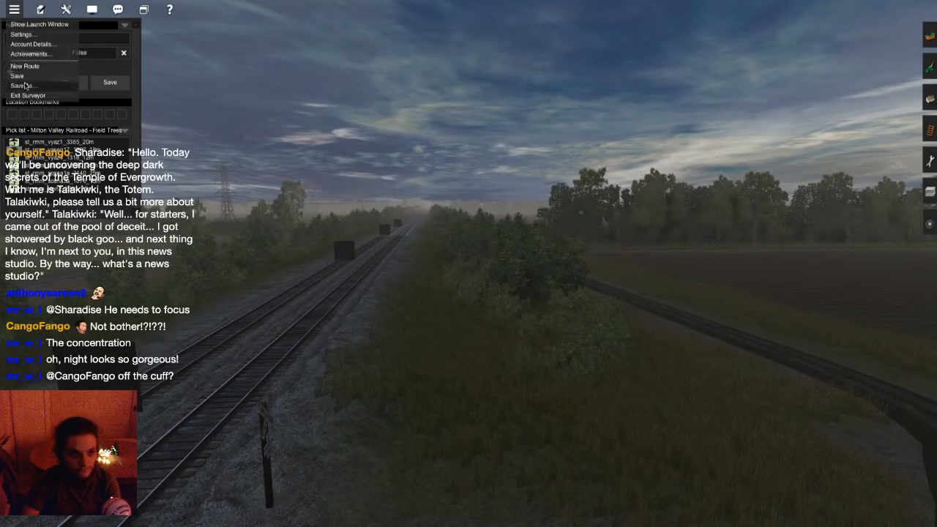
{"action": "left_click", "coordinate": [41, 11]}
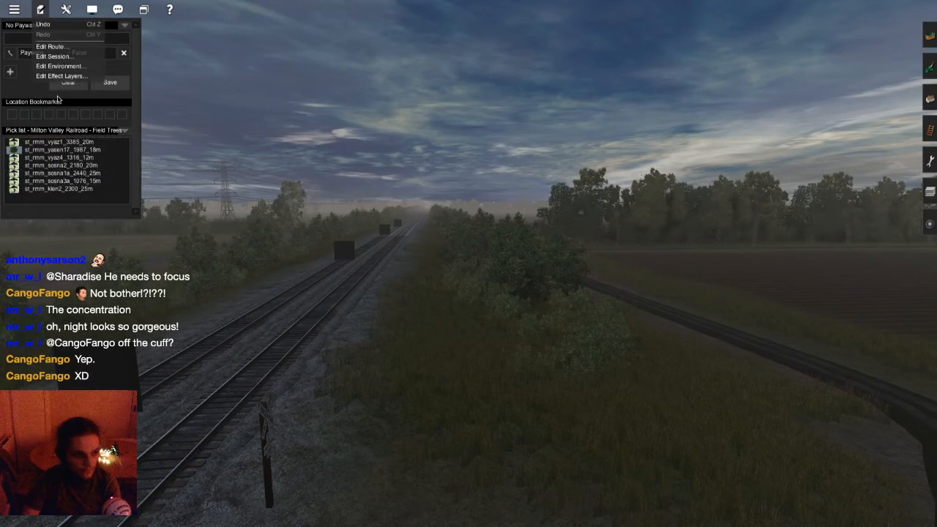
{"action": "left_click", "coordinate": [62, 66]}
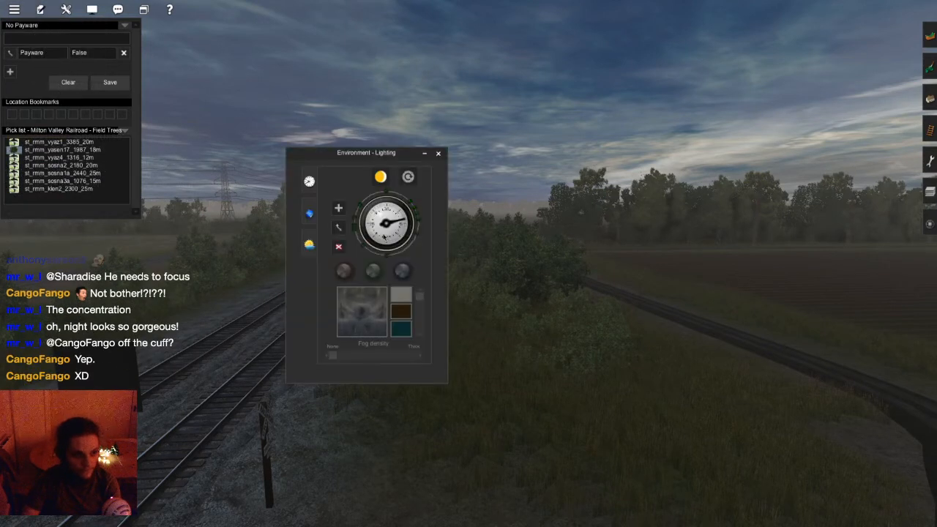
{"action": "left_click", "coordinate": [405, 225]}
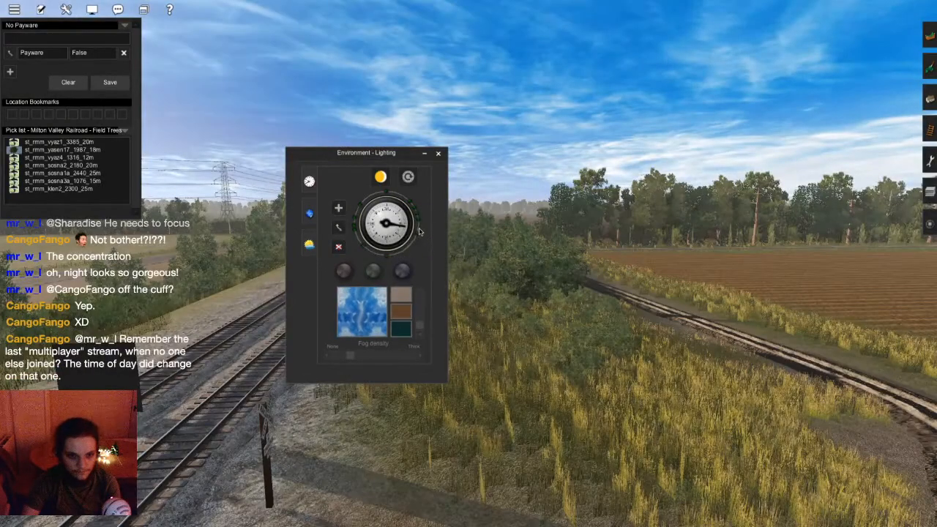
{"action": "left_click", "coordinate": [437, 154]}
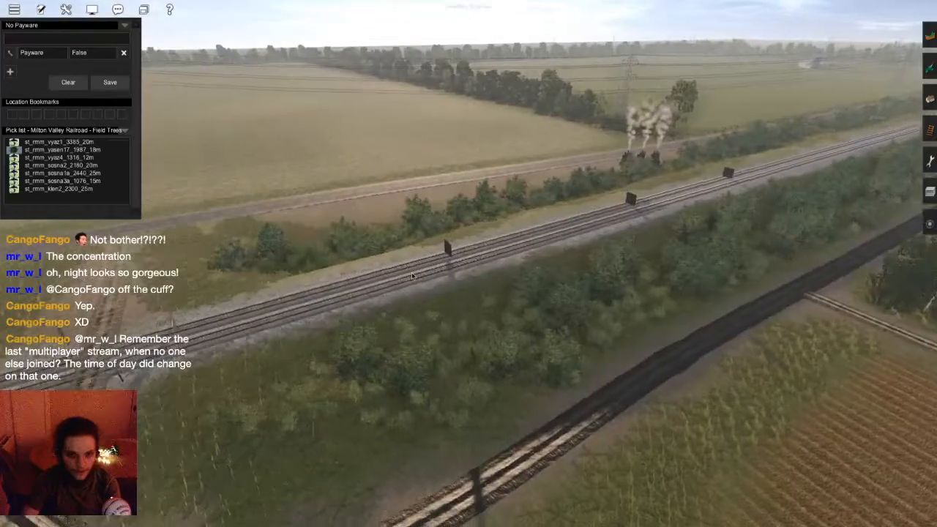
- Set the route's time of day to bright, near-midday daylight in the environment lighting settings
{"action": "right_click_drag", "start_coordinate": [411, 275], "coordinate": [622, 234]}
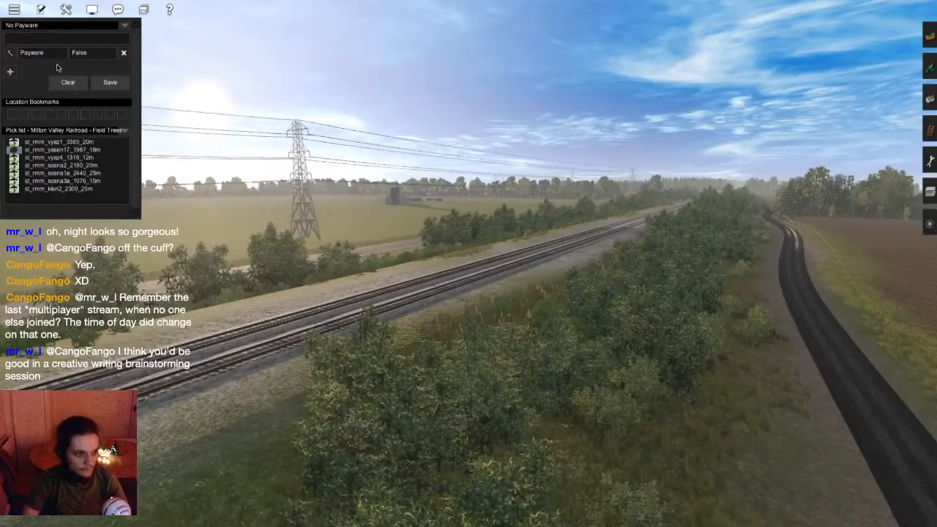
{"action": "left_click", "coordinate": [39, 9]}
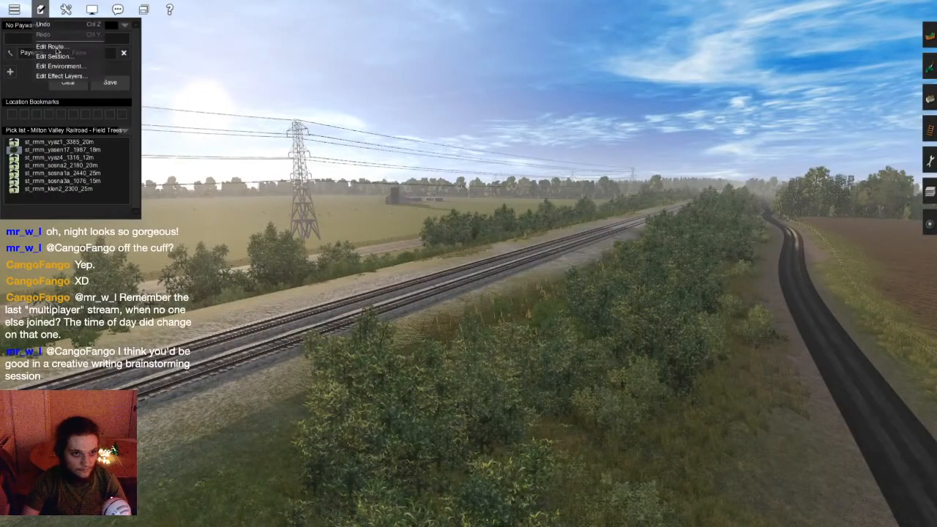
{"action": "left_click", "coordinate": [61, 67]}
{"action": "left_click_drag", "start_coordinate": [388, 235], "coordinate": [398, 261]}
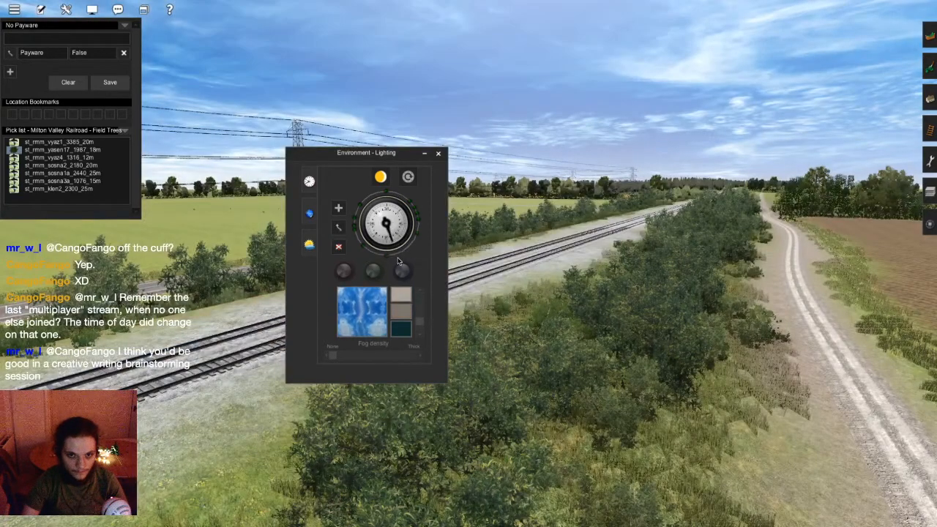
{"action": "left_click", "coordinate": [439, 153]}
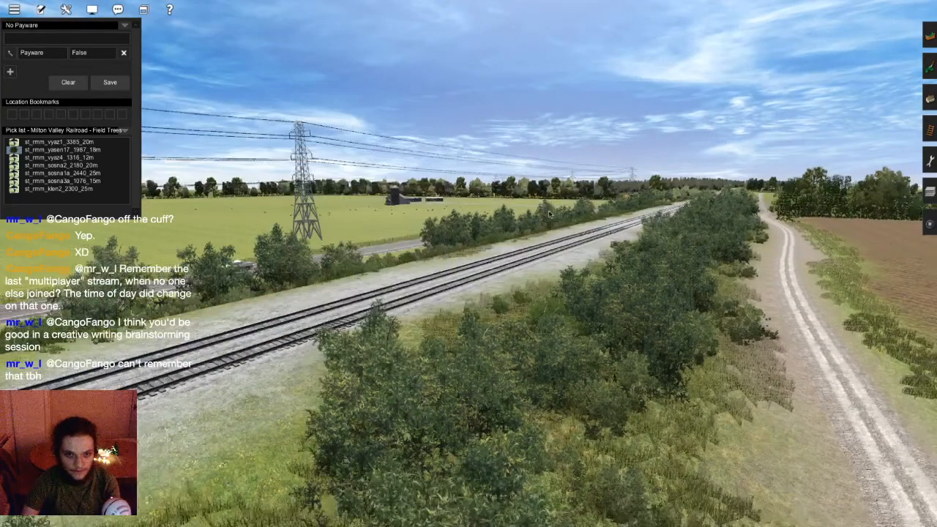
- Survey the main line, dirt track and forest farther along the route in the daylight
{"action": "key", "text": "Right"}
{"action": "key", "text": "Up"}
{"action": "right_click", "coordinate": [474, 105]}
{"action": "key", "text": "Down"}
{"action": "right_click", "coordinate": [537, 155]}
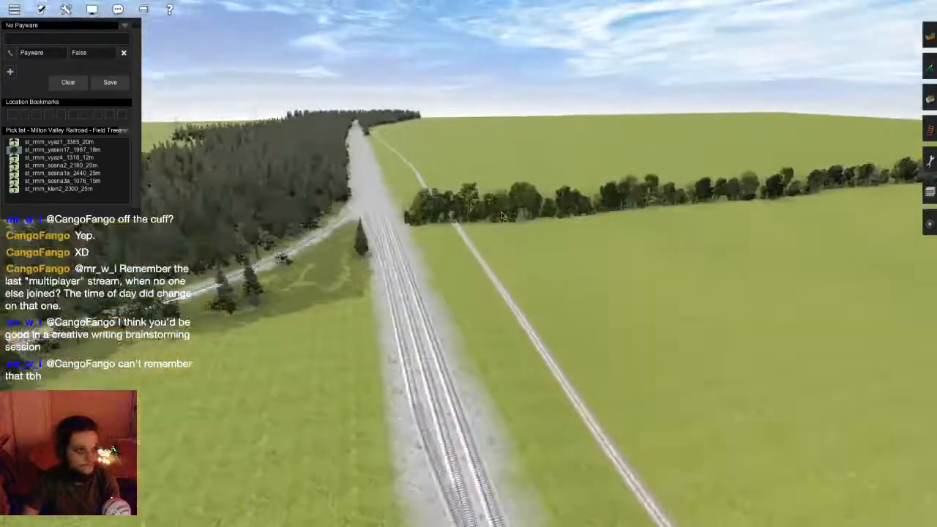
{"action": "right_click", "coordinate": [434, 222]}
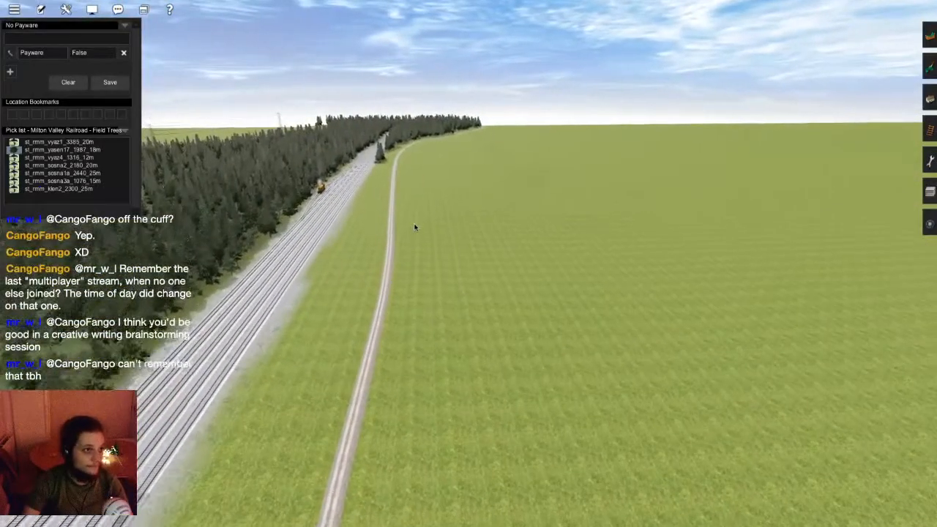
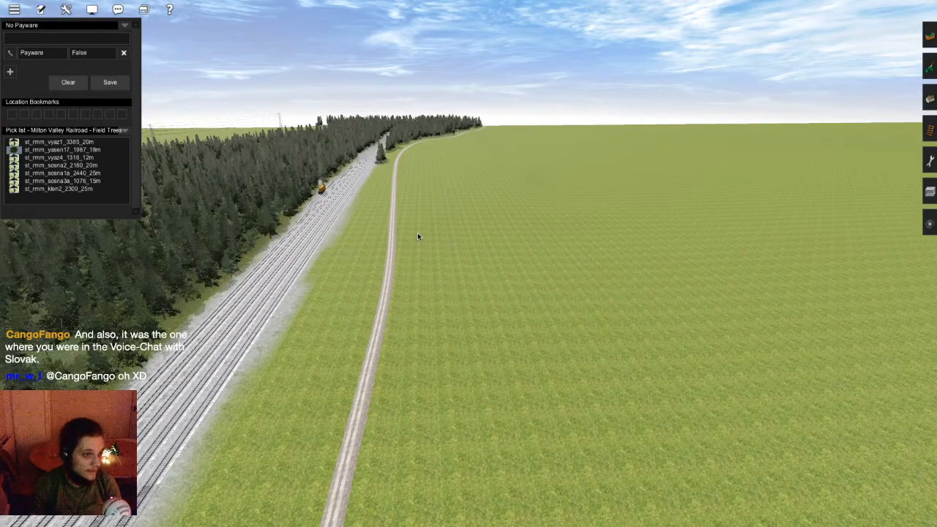
{"action": "mouse_move", "coordinate": [417, 233]}
{"action": "right_mouse_down"}
{"action": "mouse_move", "coordinate": [479, 199]}
{"action": "mouse_move", "coordinate": [556, 176]}
{"action": "mouse_move", "coordinate": [622, 177]}
{"action": "mouse_move", "coordinate": [674, 197]}
{"action": "mouse_move", "coordinate": [721, 287]}
{"action": "mouse_move", "coordinate": [578, 197]}
{"action": "mouse_move", "coordinate": [436, 129]}
{"action": "mouse_move", "coordinate": [489, 104]}
{"action": "mouse_move", "coordinate": [492, 176]}
{"action": "mouse_move", "coordinate": [673, 148]}
{"action": "mouse_move", "coordinate": [829, 228]}
{"action": "right_mouse_up"}
- Sample the JVC(T)Grass spline#1k-mixed from the existing vegetation between the main line and the dirt track for placement
{"action": "key", "text": "F2"}
{"action": "key", "text": "F3"}
{"action": "key", "text": "Left"}
{"action": "left_click", "coordinate": [843, 221]}
{"action": "key", "text": "Right"}
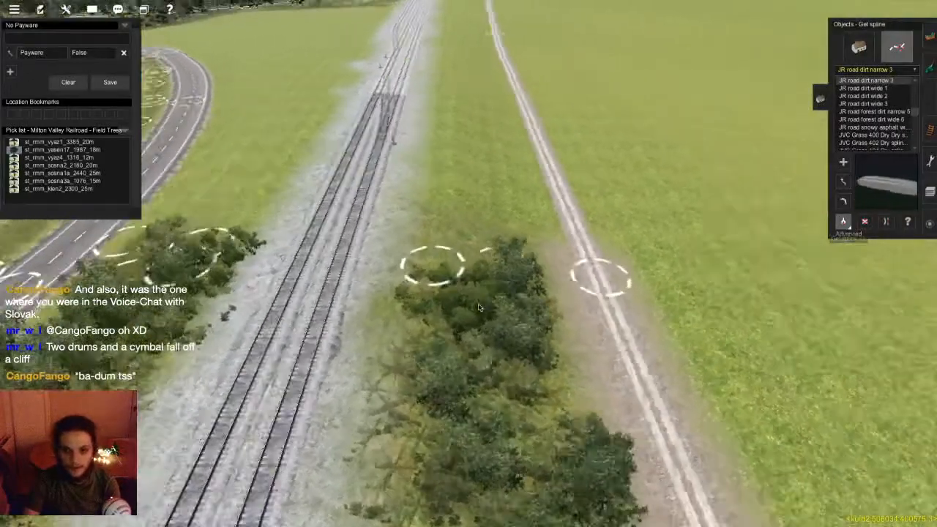
{"action": "key", "text": "Left"}
{"action": "key", "text": "Down"}
{"action": "key", "text": "Right"}
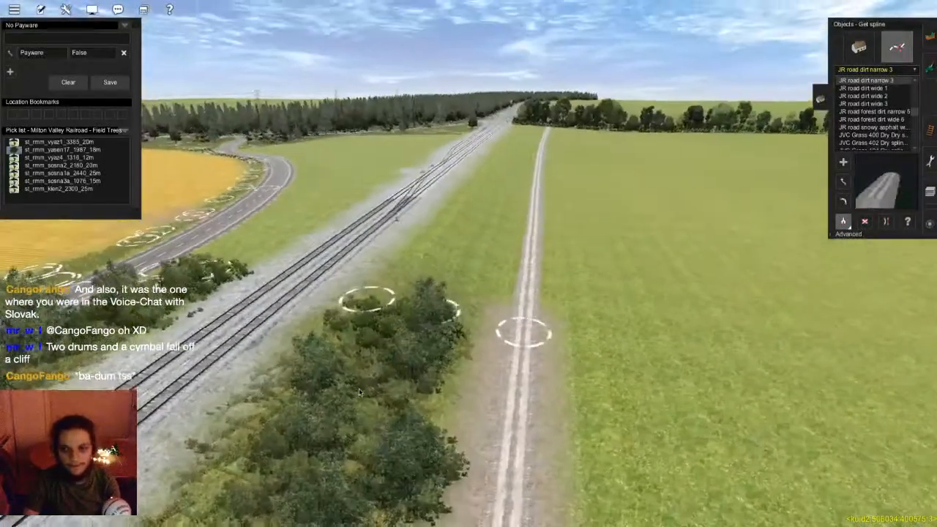
{"action": "key", "text": "Left"}
{"action": "left_click", "coordinate": [399, 335]}
{"action": "scroll", "coordinate": [400, 337], "scroll_direction": "up", "scroll_amount": 2}
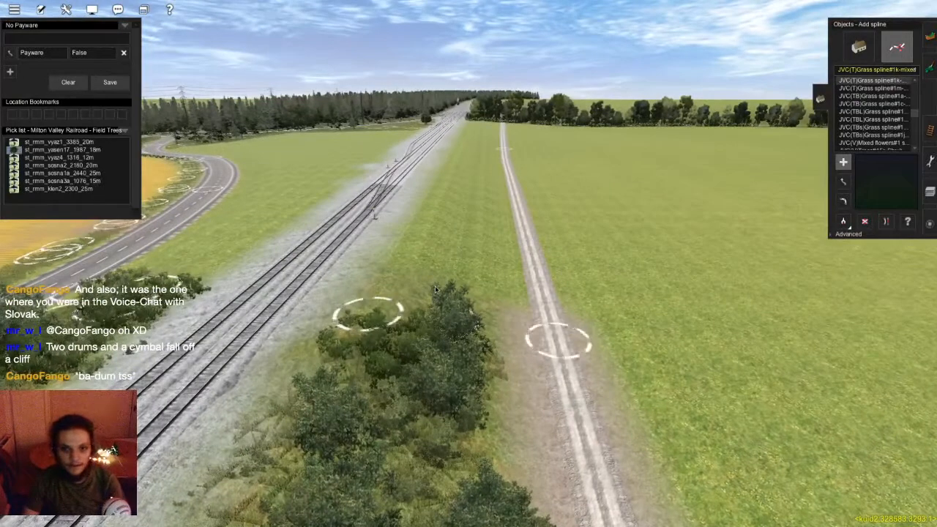
- Lay grass splines from the end of the bushes past the turnout, between the main line and the dirt track
{"action": "key", "text": "Up"}
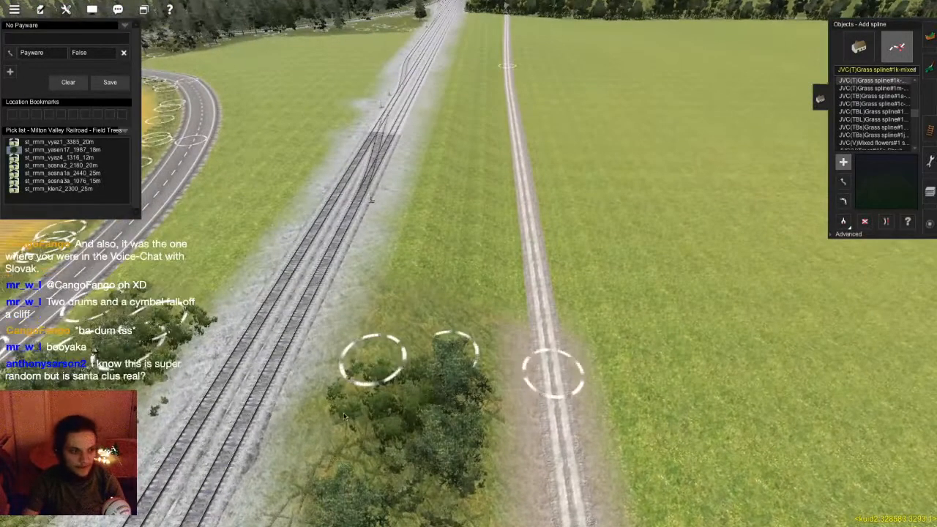
{"action": "left_click", "coordinate": [377, 381]}
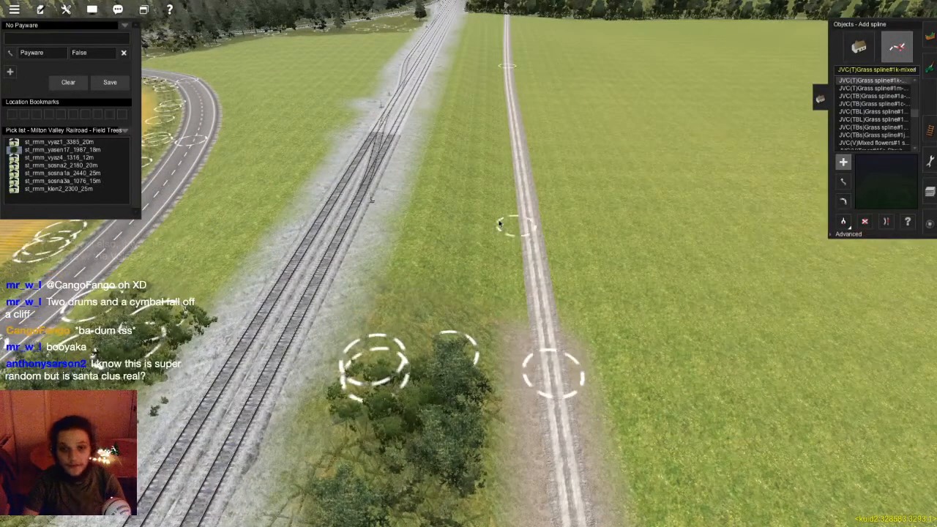
{"action": "left_click", "coordinate": [488, 186]}
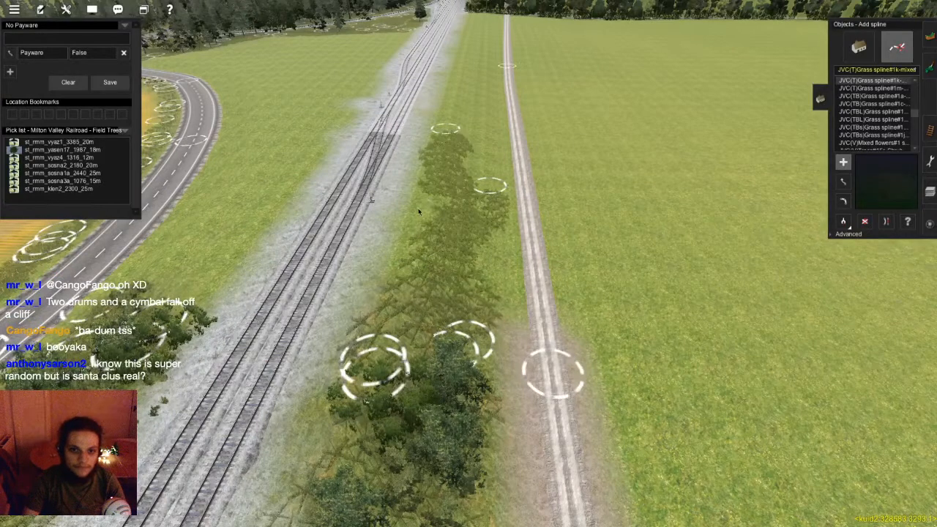
{"action": "scroll", "coordinate": [489, 214], "scroll_direction": "up", "scroll_amount": 2}
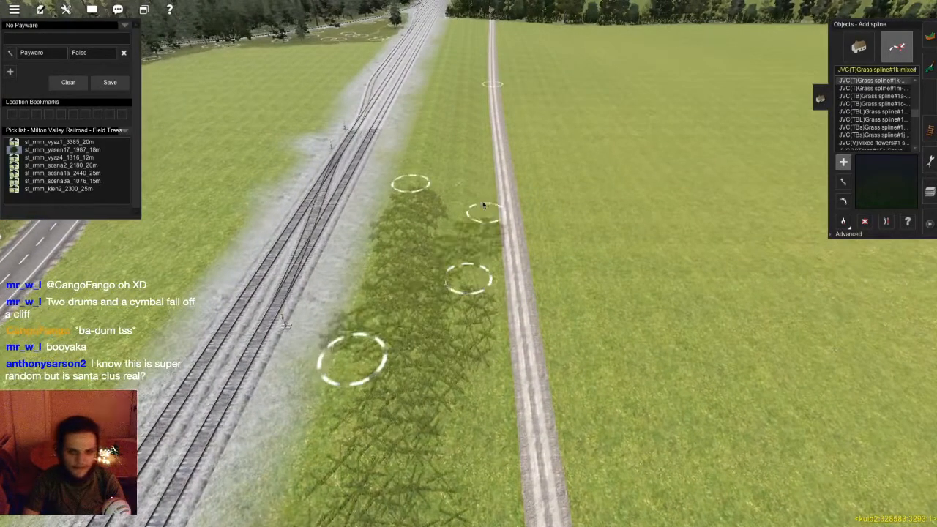
{"action": "left_click", "coordinate": [433, 108]}
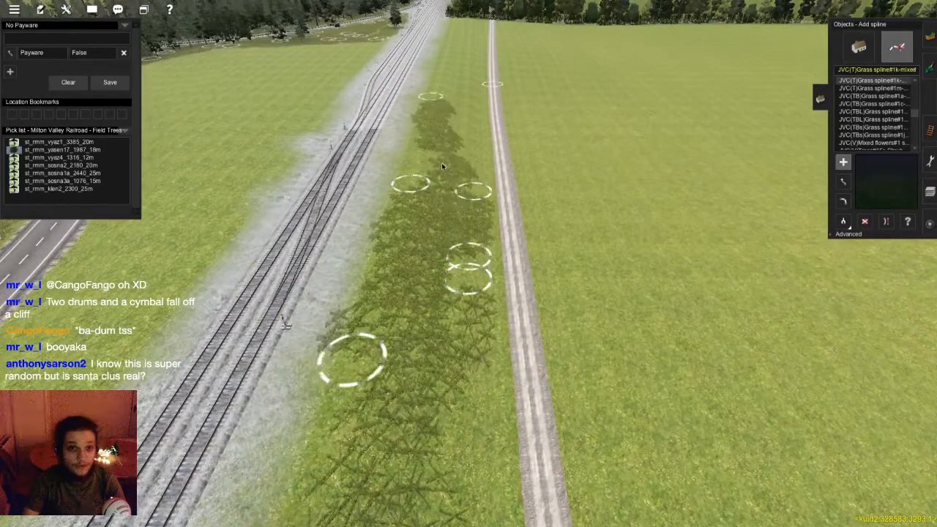
- Extend the overlapping grass splines along the strip between the main line and dirt track, up to the tree line
{"action": "scroll", "coordinate": [441, 163], "scroll_direction": "up", "scroll_amount": 2}
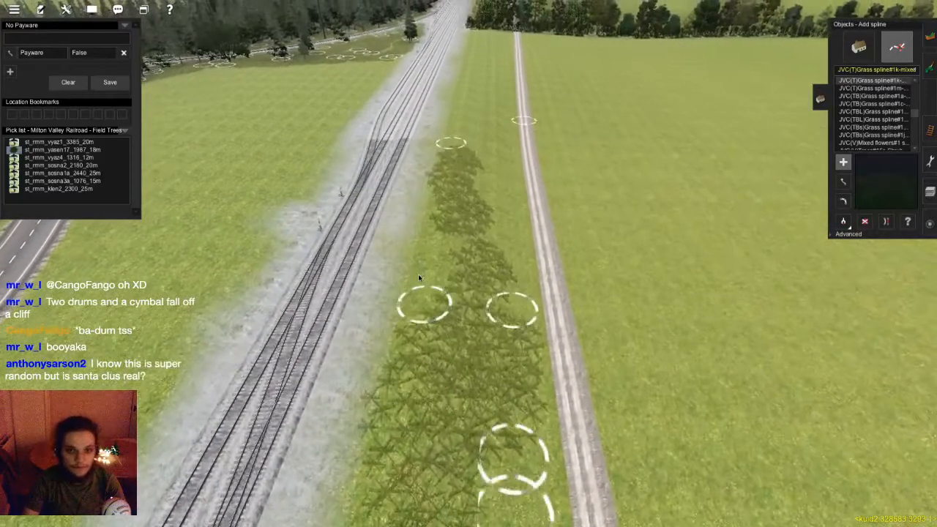
{"action": "left_click", "coordinate": [418, 276]}
{"action": "left_click", "coordinate": [493, 131]}
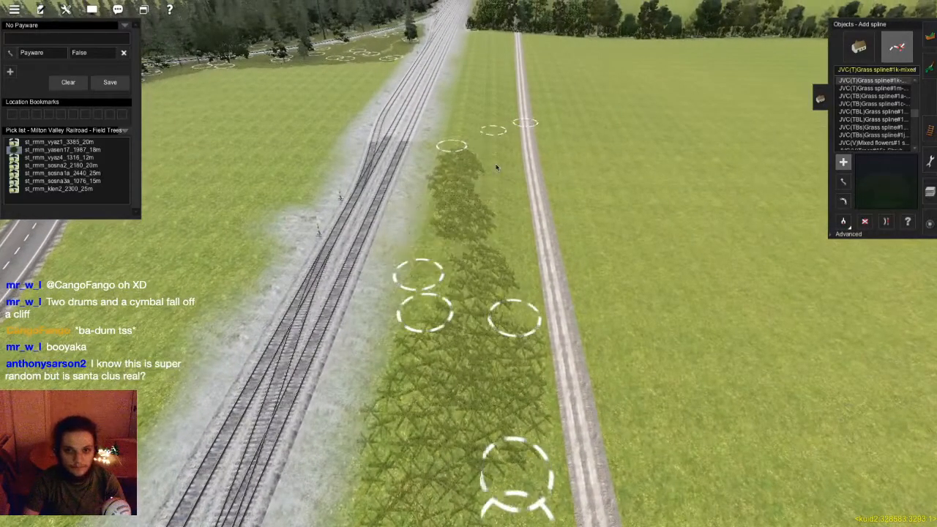
{"action": "left_click", "coordinate": [493, 267]}
{"action": "scroll", "coordinate": [492, 164], "scroll_direction": "down", "scroll_amount": 3}
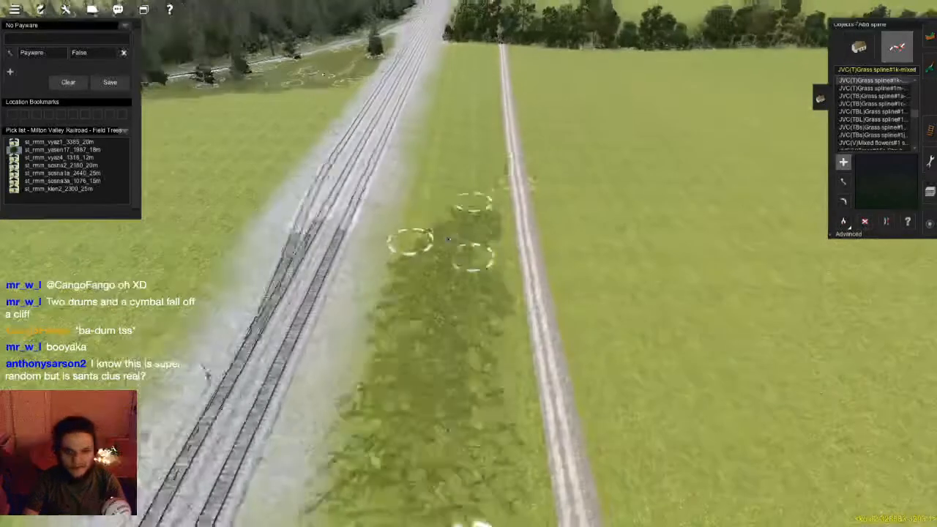
{"action": "left_click", "coordinate": [436, 130]}
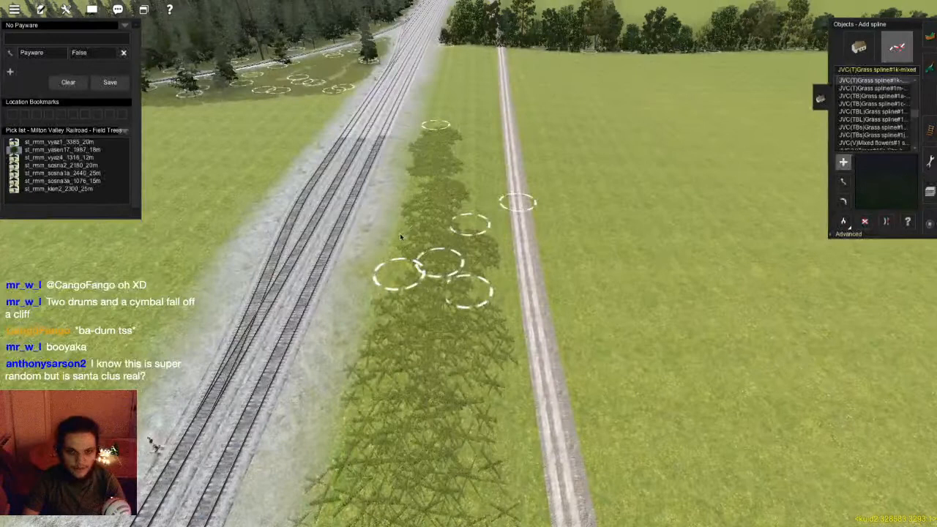
{"action": "left_click", "coordinate": [475, 127]}
{"action": "scroll", "coordinate": [462, 87], "scroll_direction": "up", "scroll_amount": 3}
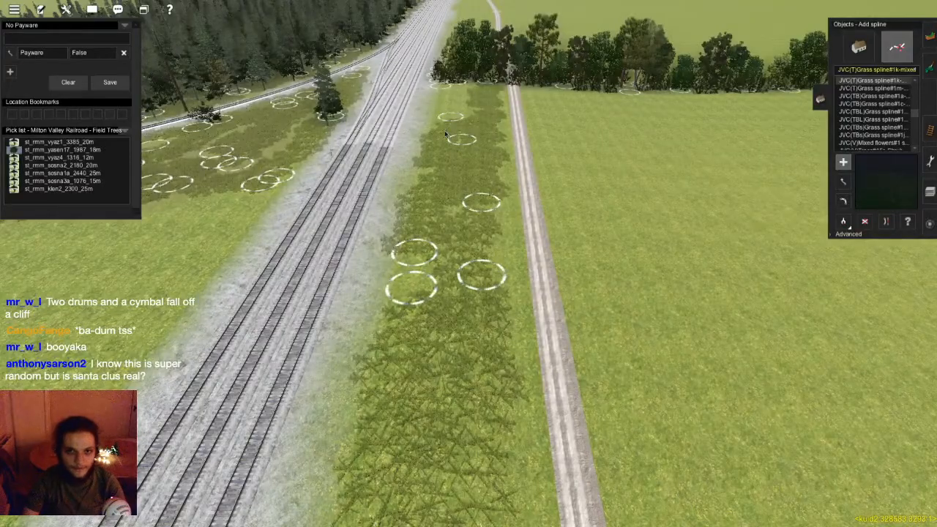
- Insert a point in the tree line's vegetation spline at the dirt track, split it there, and move its end aside
{"action": "scroll", "coordinate": [459, 252], "scroll_direction": "up", "scroll_amount": 3}
{"action": "scroll", "coordinate": [459, 253], "scroll_direction": "up", "scroll_amount": 5}
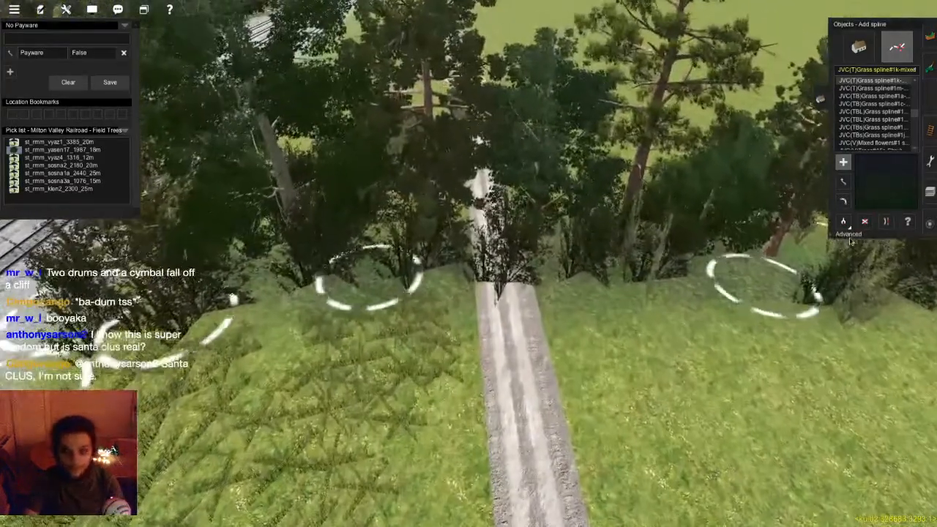
{"action": "left_click", "coordinate": [848, 234]}
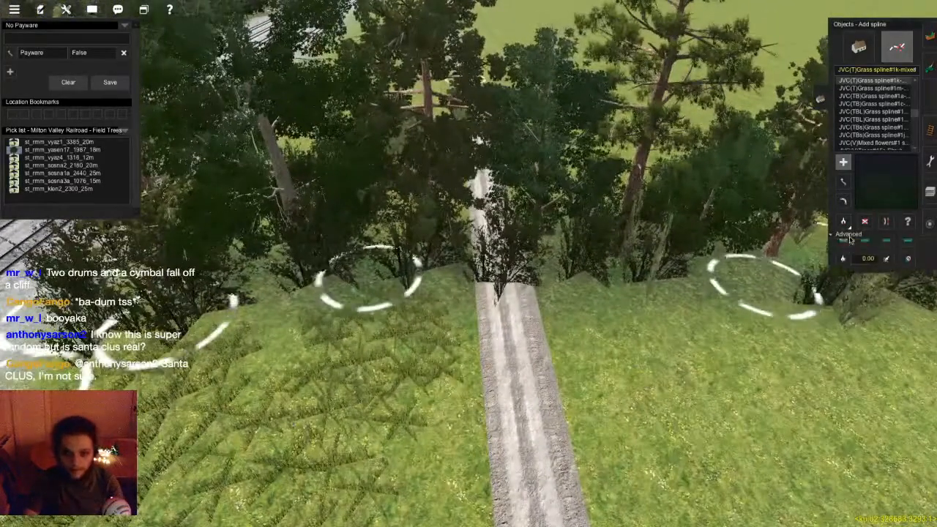
{"action": "left_click", "coordinate": [886, 252]}
{"action": "left_click", "coordinate": [561, 250]}
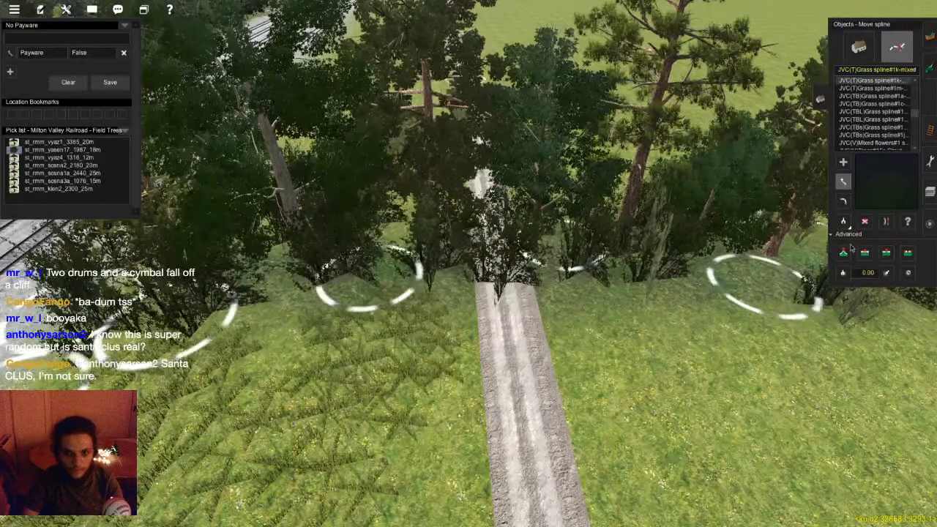
{"action": "left_click", "coordinate": [843, 201]}
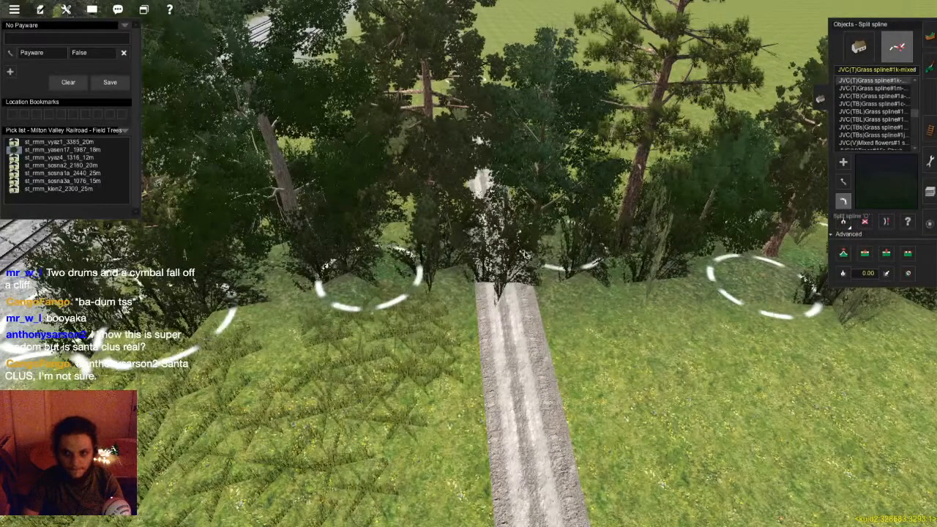
{"action": "left_click", "coordinate": [551, 252]}
{"action": "left_click", "coordinate": [843, 181]}
{"action": "left_click_drag", "start_coordinate": [481, 240], "coordinate": [525, 246]}
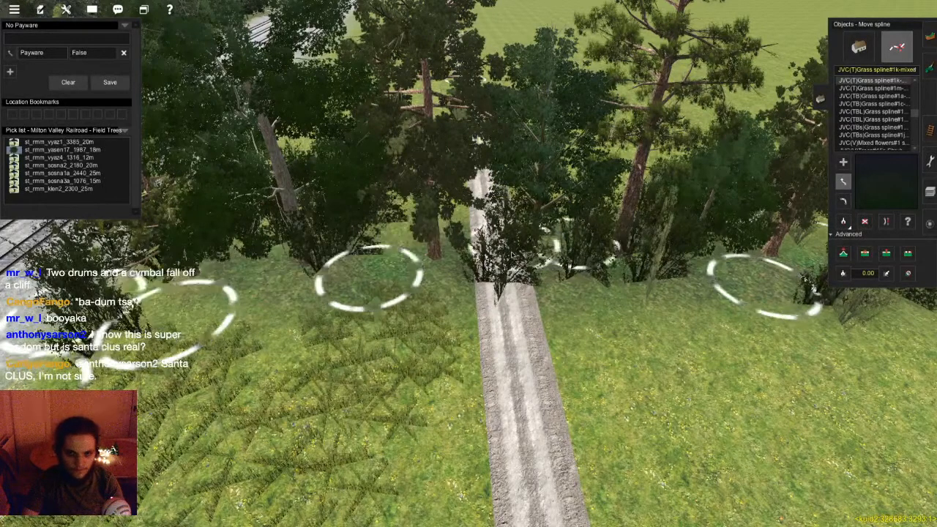
- Insert additional points in the tree line's vegetation spline and move them so the bushes and trees clear the dirt track
{"action": "left_click", "coordinate": [886, 253]}
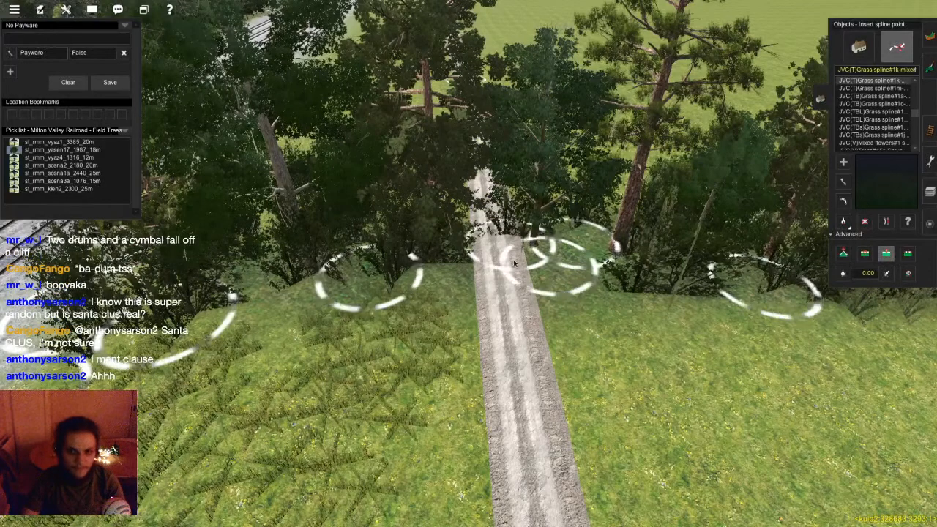
{"action": "left_click", "coordinate": [549, 266]}
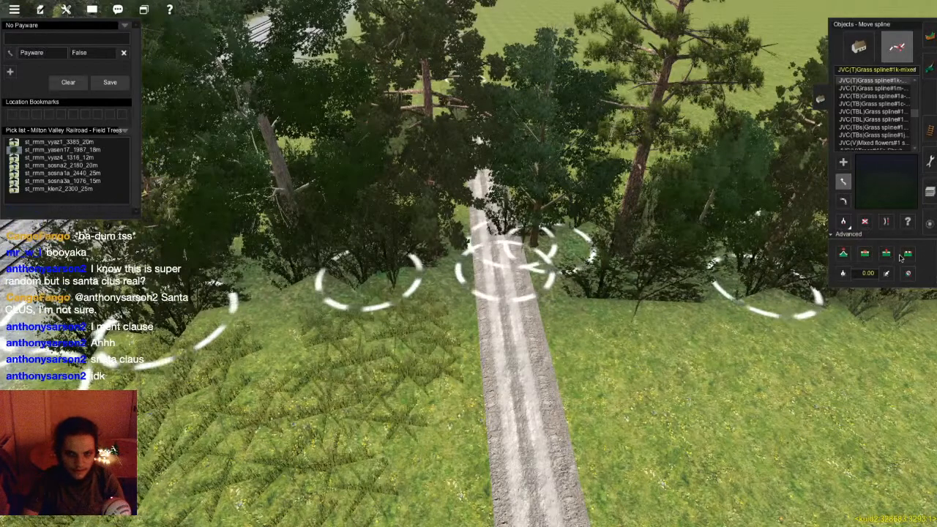
{"action": "left_click", "coordinate": [578, 219]}
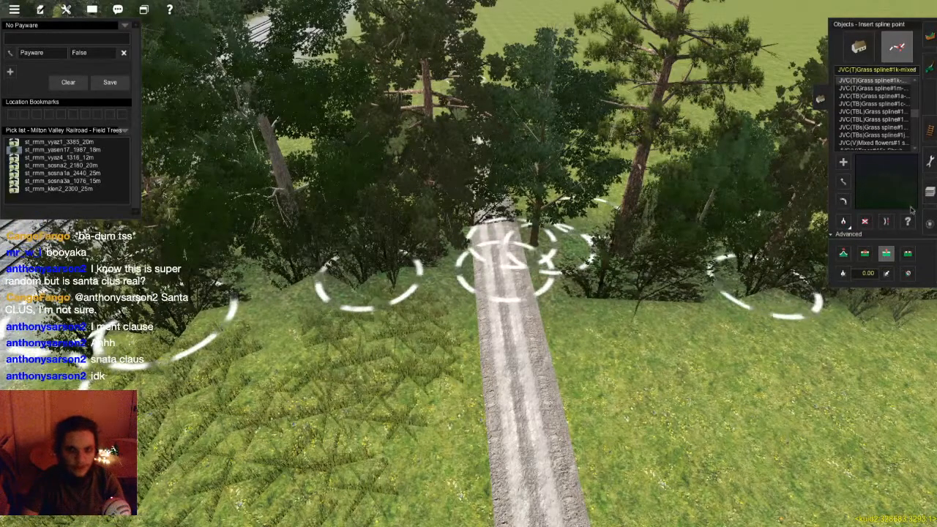
{"action": "key", "text": "m"}
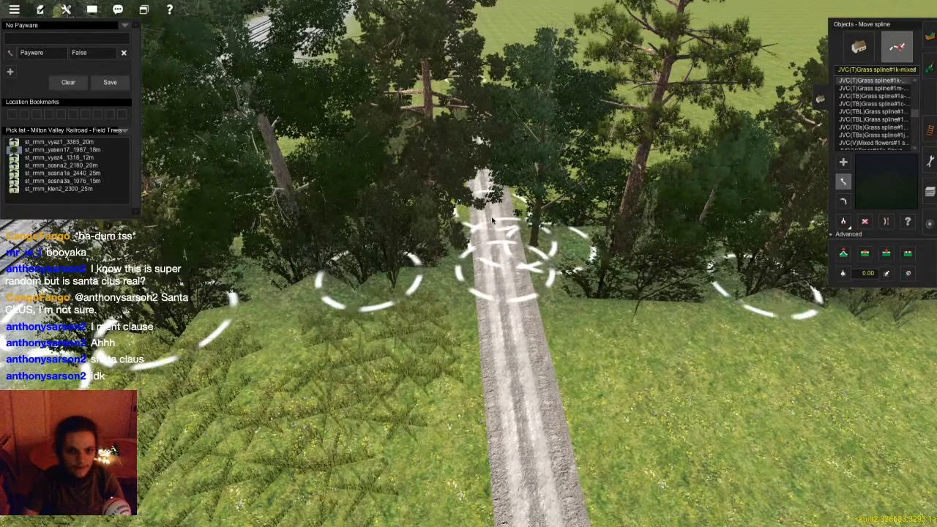
{"action": "left_click", "coordinate": [859, 47]}
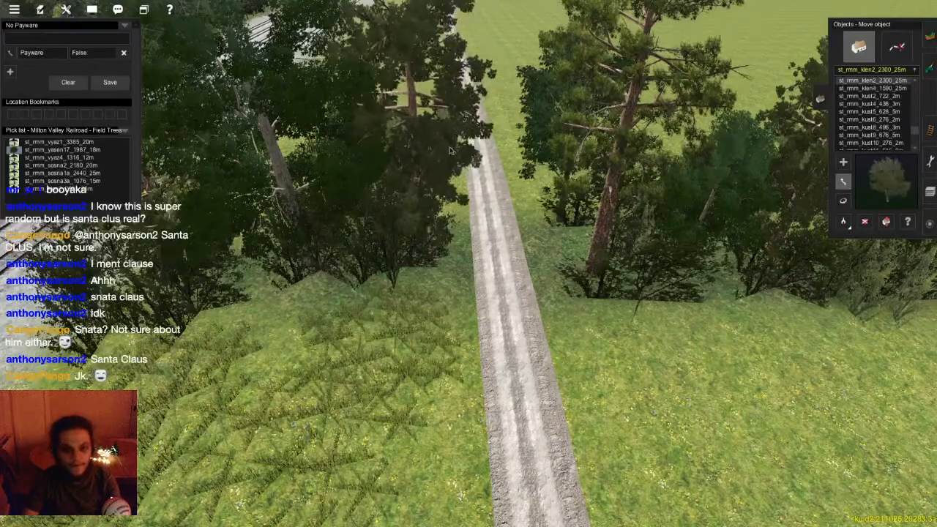
- Sample the brown dirt ground texture already painted beside the dirt track near the end of the bushes
{"action": "scroll", "coordinate": [465, 261], "scroll_direction": "down", "scroll_amount": 5}
{"action": "scroll", "coordinate": [465, 261], "scroll_direction": "down", "scroll_amount": 6}
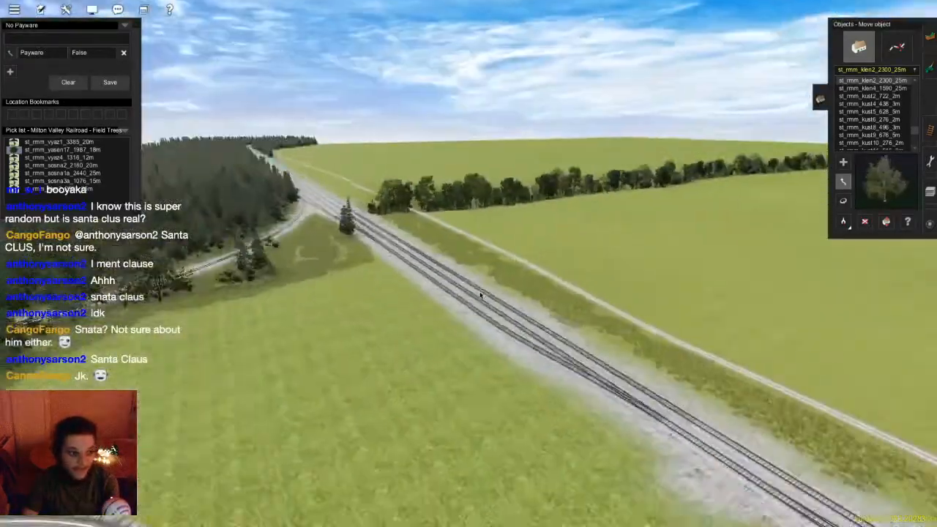
{"action": "scroll", "coordinate": [470, 336], "scroll_direction": "up", "scroll_amount": 5}
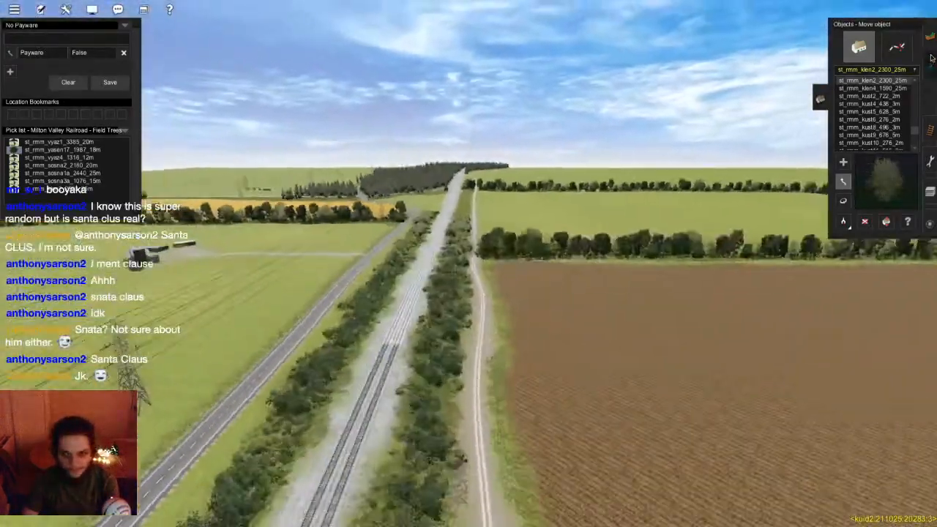
{"action": "key", "text": "F2"}
{"action": "scroll", "coordinate": [490, 196], "scroll_direction": "up", "scroll_amount": 5}
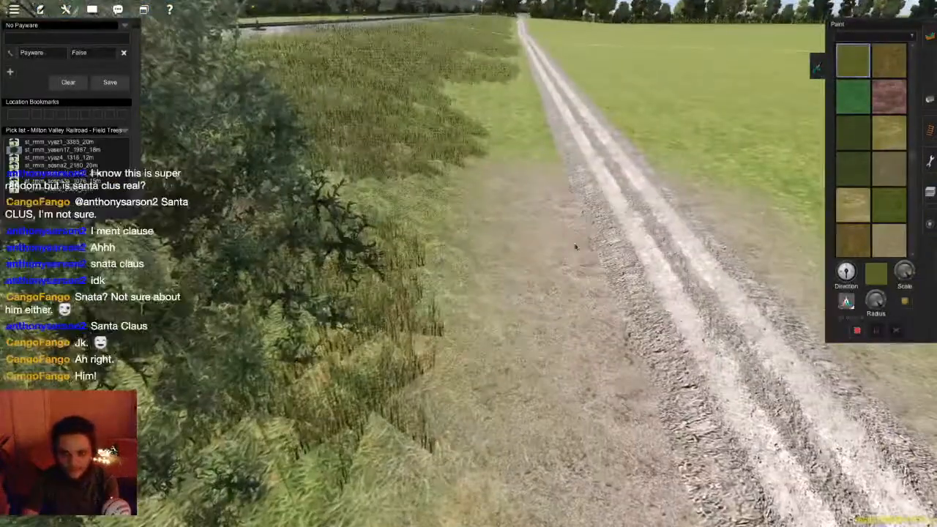
{"action": "left_click", "coordinate": [875, 331]}
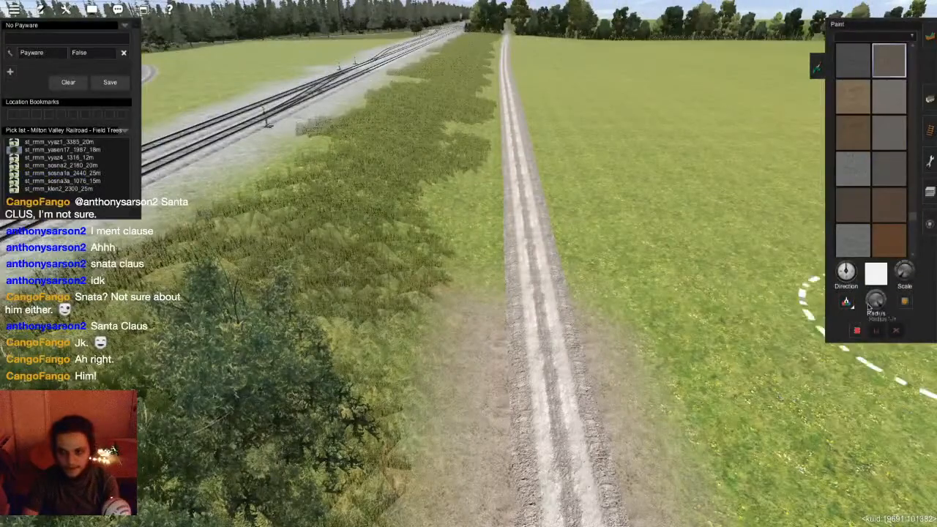
{"action": "scroll", "coordinate": [497, 286], "scroll_direction": "down", "scroll_amount": 3}
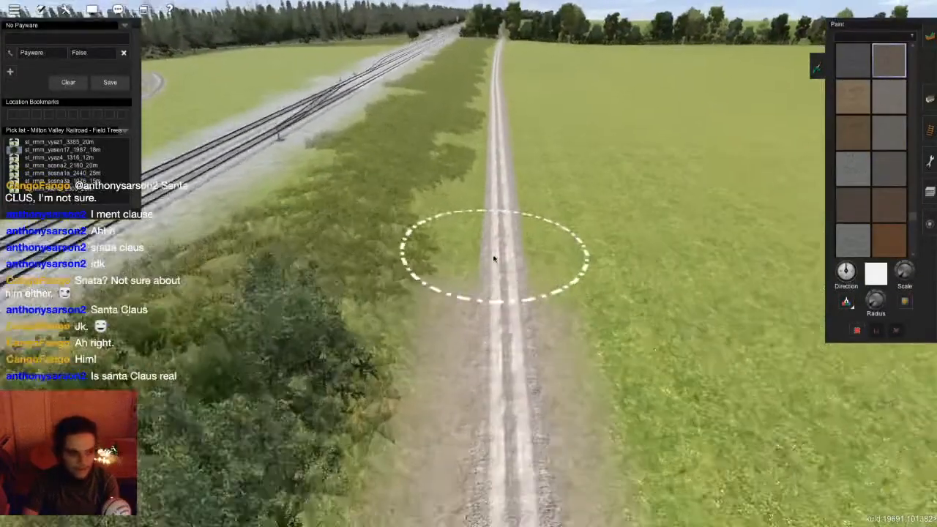
- Paint the dirt texture along both sides of the track, through the tree-line crossing and over the field to the forest edge
{"action": "mouse_move", "coordinate": [503, 284]}
{"action": "left_mouse_down"}
{"action": "mouse_move", "coordinate": [508, 247]}
{"action": "mouse_move", "coordinate": [485, 217]}
{"action": "mouse_move", "coordinate": [456, 324]}
{"action": "mouse_move", "coordinate": [463, 319]}
{"action": "mouse_move", "coordinate": [448, 306]}
{"action": "mouse_move", "coordinate": [469, 216]}
{"action": "left_mouse_up"}
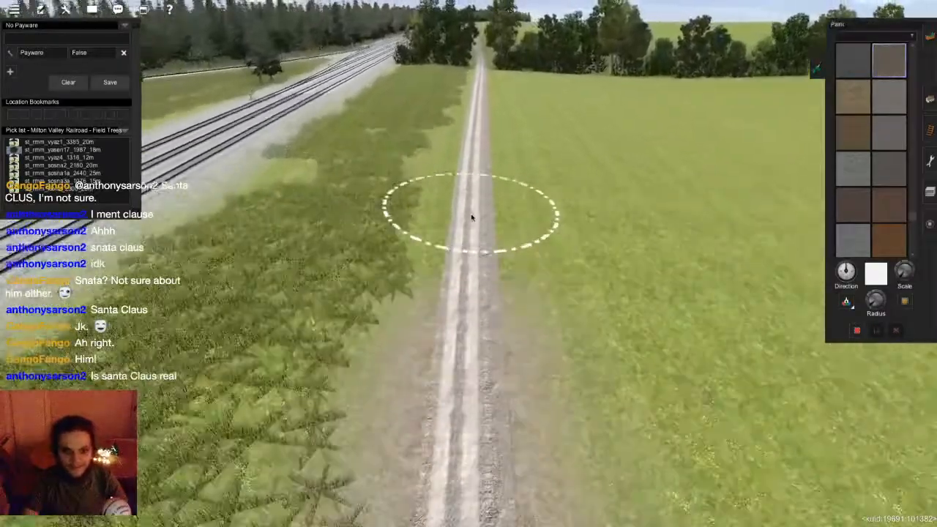
{"action": "key", "text": "Up"}
{"action": "left_click_drag", "start_coordinate": [472, 217], "coordinate": [469, 217]}
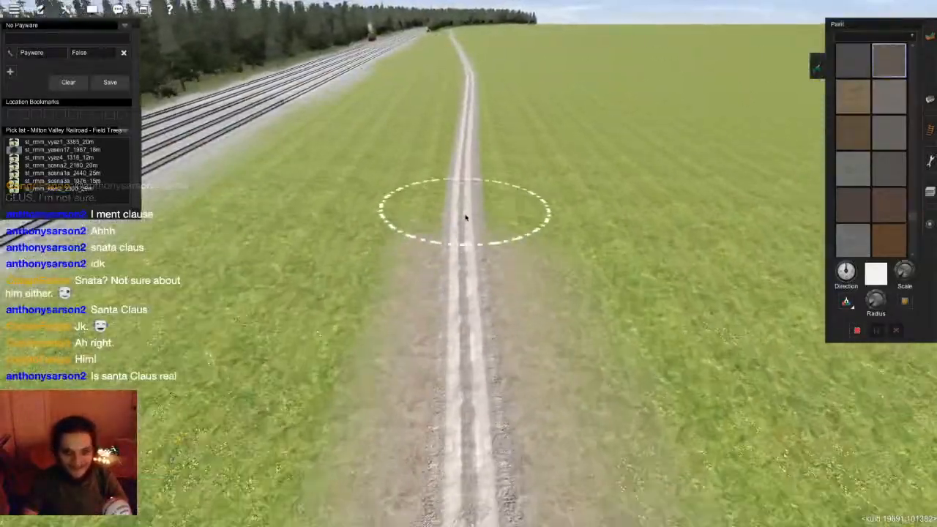
{"action": "left_click_drag", "start_coordinate": [466, 217], "coordinate": [471, 217]}
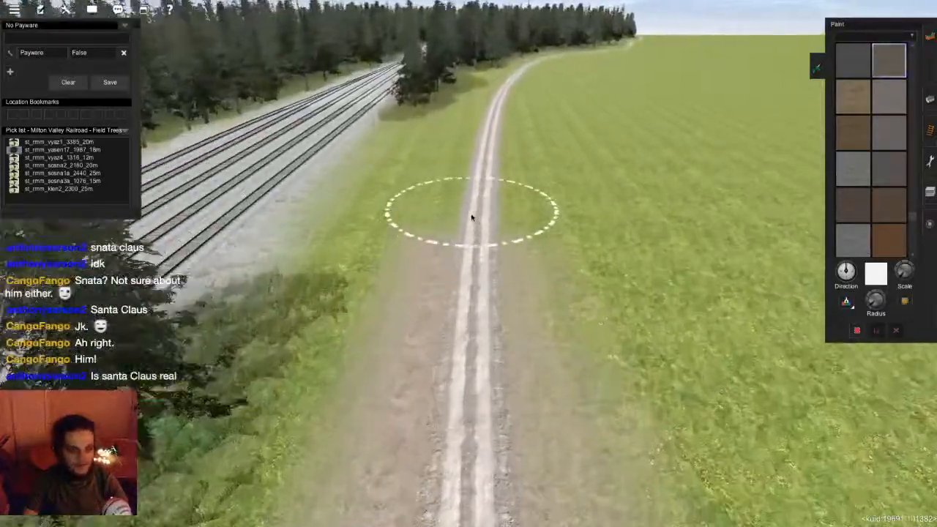
{"action": "key", "text": "Up"}
{"action": "left_click_drag", "start_coordinate": [472, 217], "coordinate": [476, 217]}
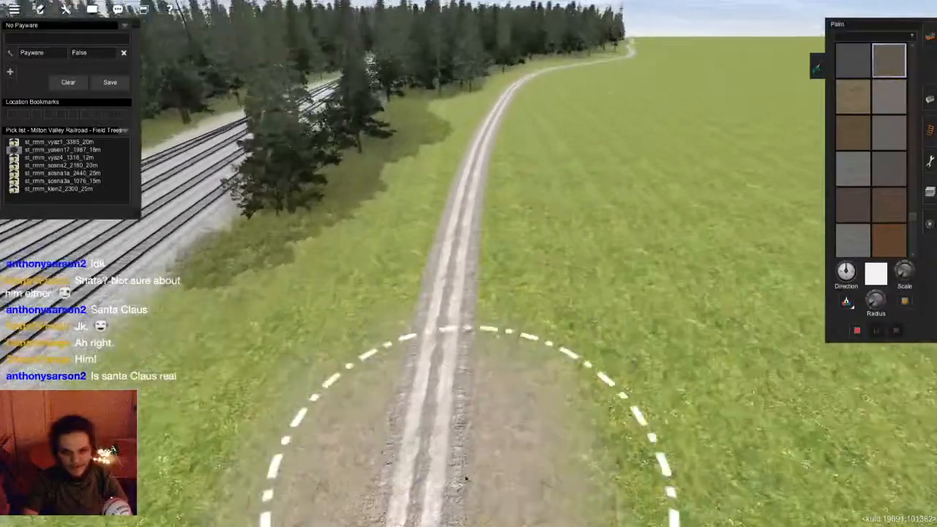
{"action": "key", "text": "Up"}
{"action": "left_click_drag", "start_coordinate": [465, 479], "coordinate": [464, 460]}
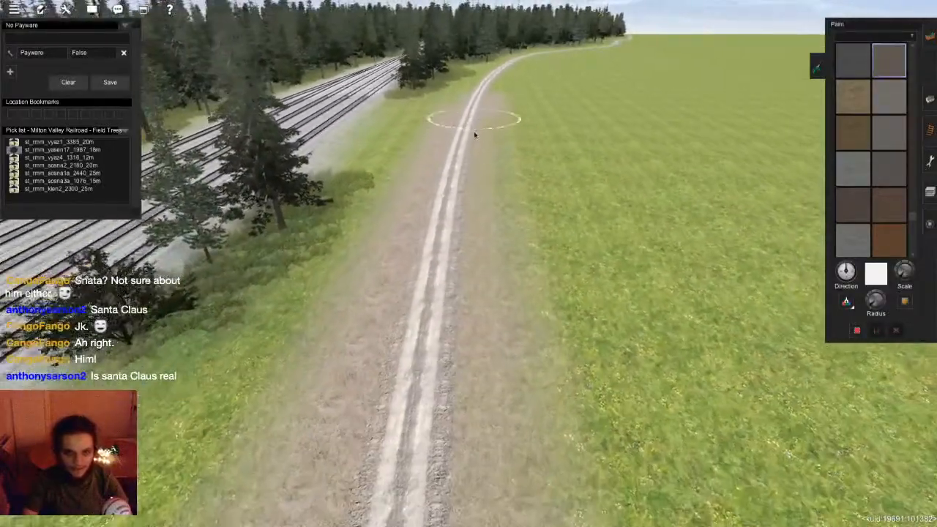
{"action": "key", "text": "Up"}
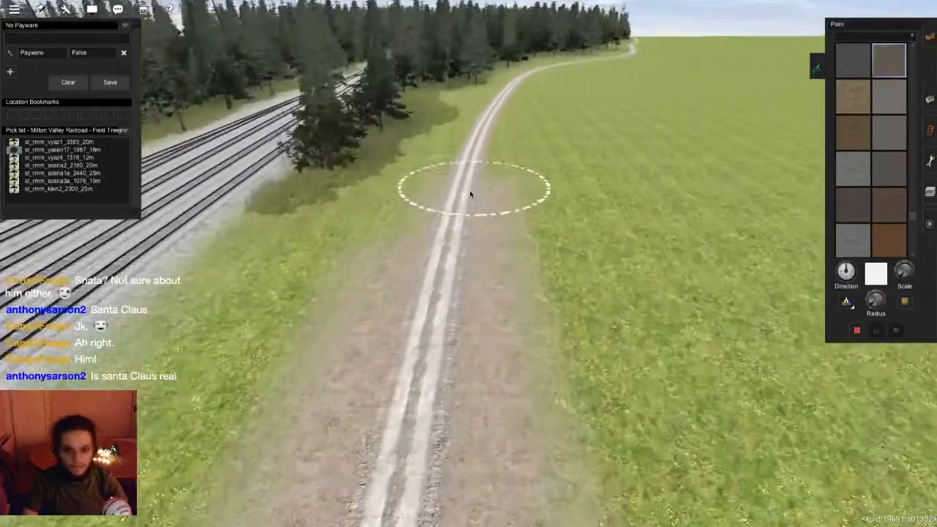
{"action": "key", "text": "Up"}
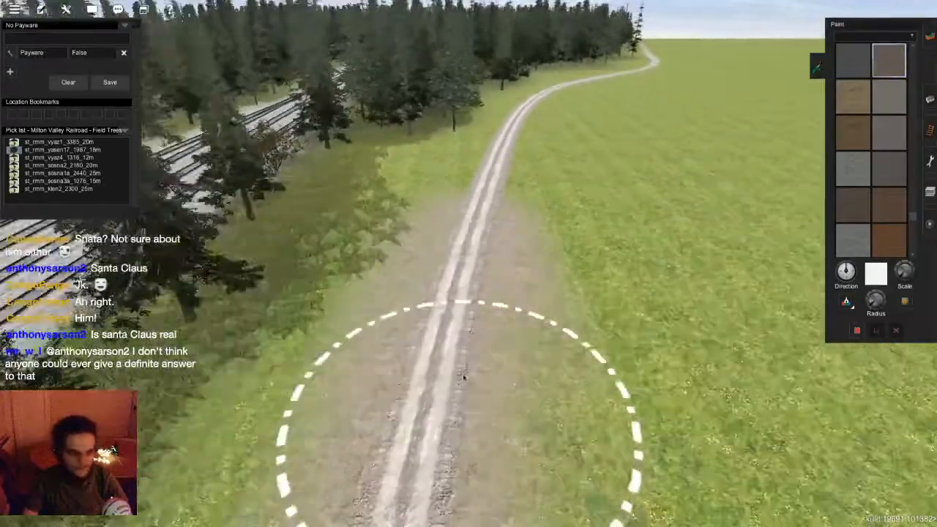
{"action": "key", "text": "Down"}
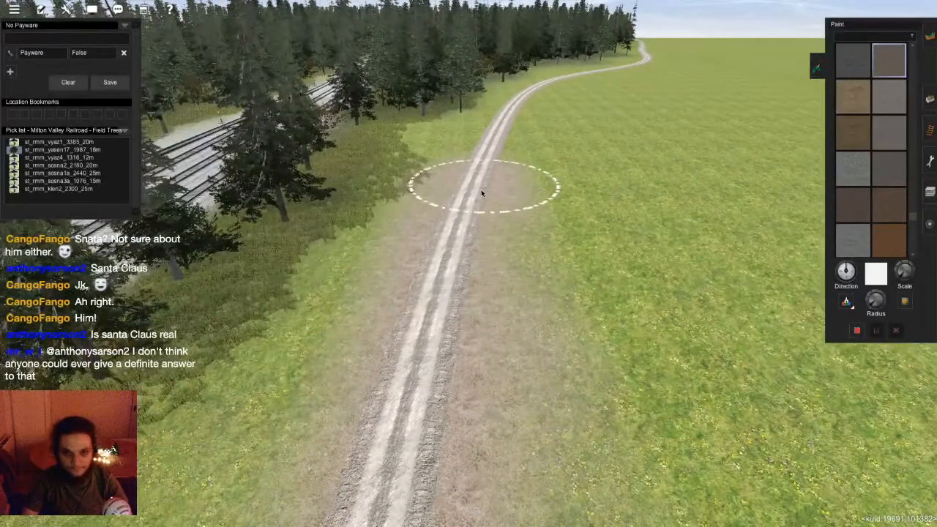
- Continue painting the dirt texture along the winding track beside the forest, up to the edge of the route
{"action": "key", "text": "Up"}
{"action": "key", "text": "Up"}
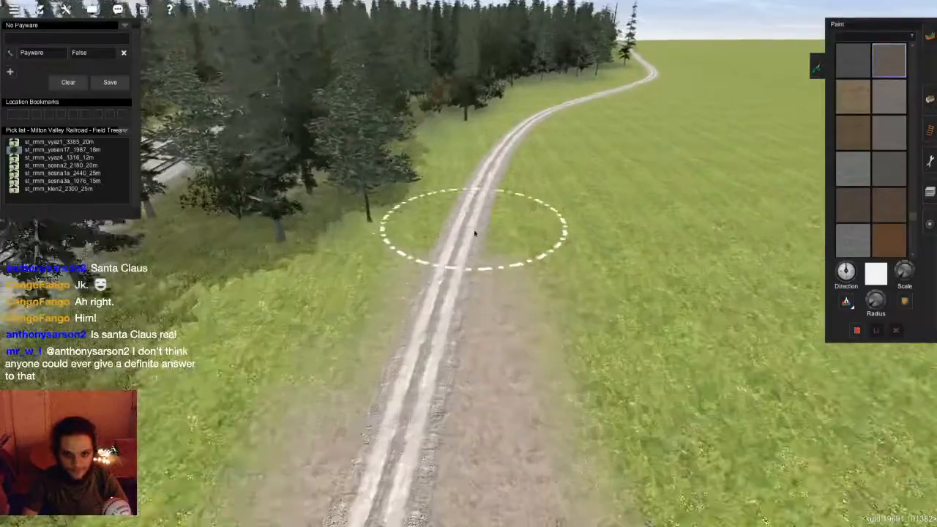
{"action": "key", "text": "Up"}
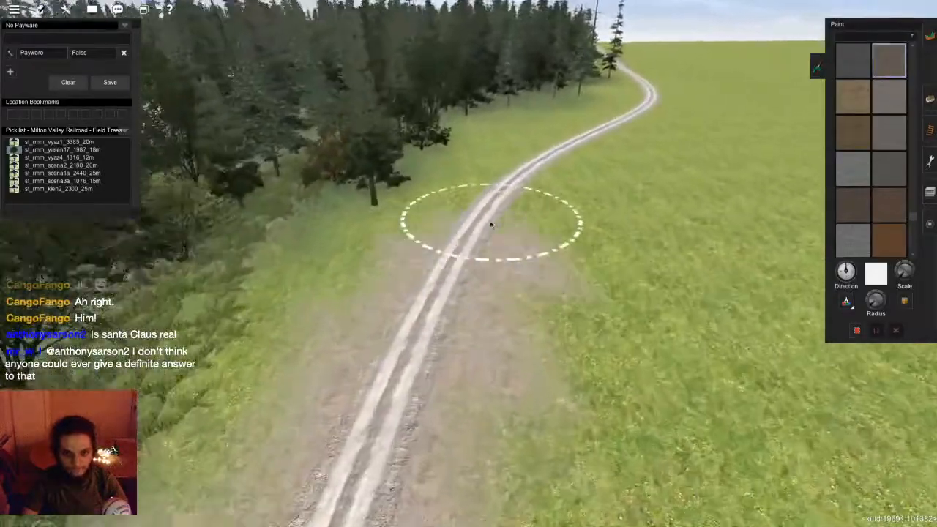
{"action": "key", "text": "Up"}
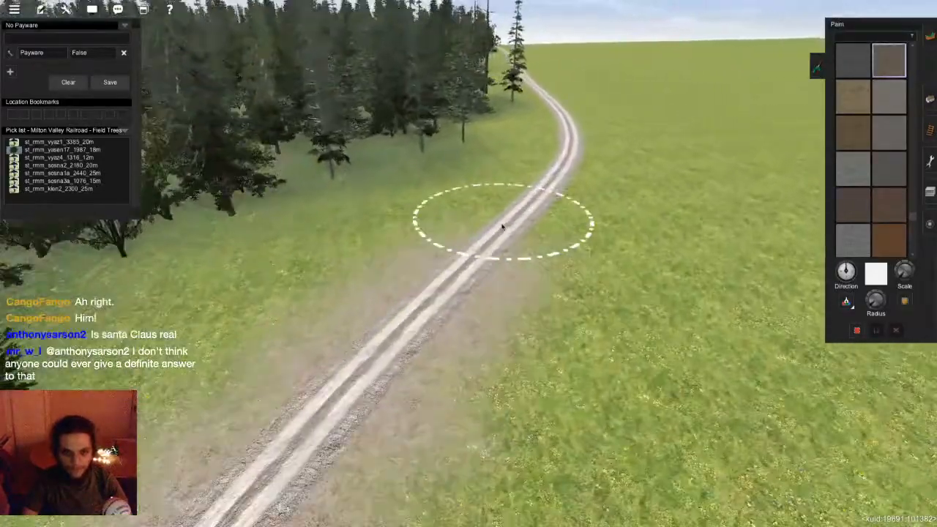
{"action": "key", "text": "Up"}
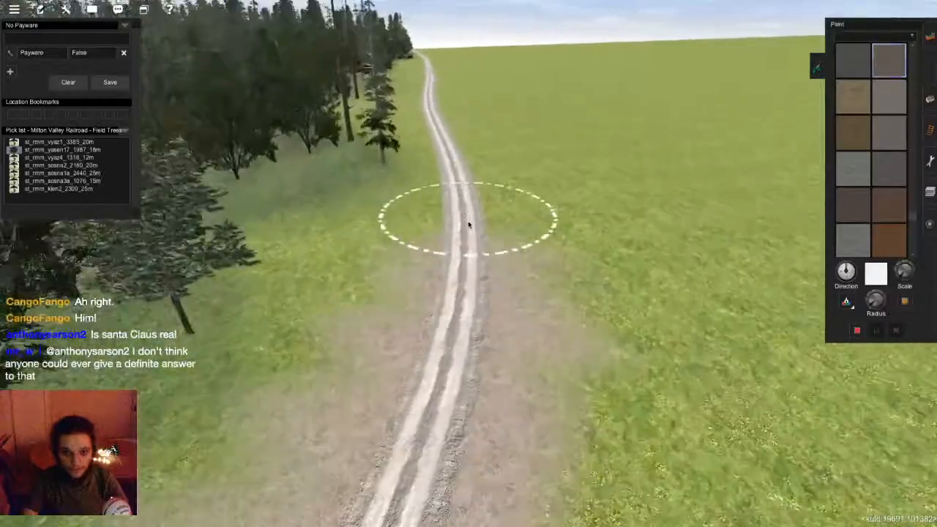
{"action": "key", "text": "Up"}
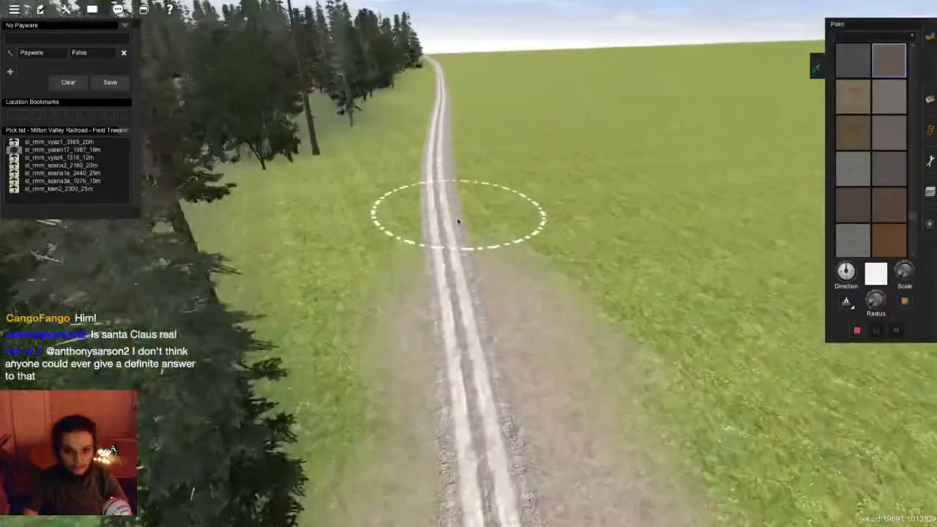
{"action": "key", "text": "Up"}
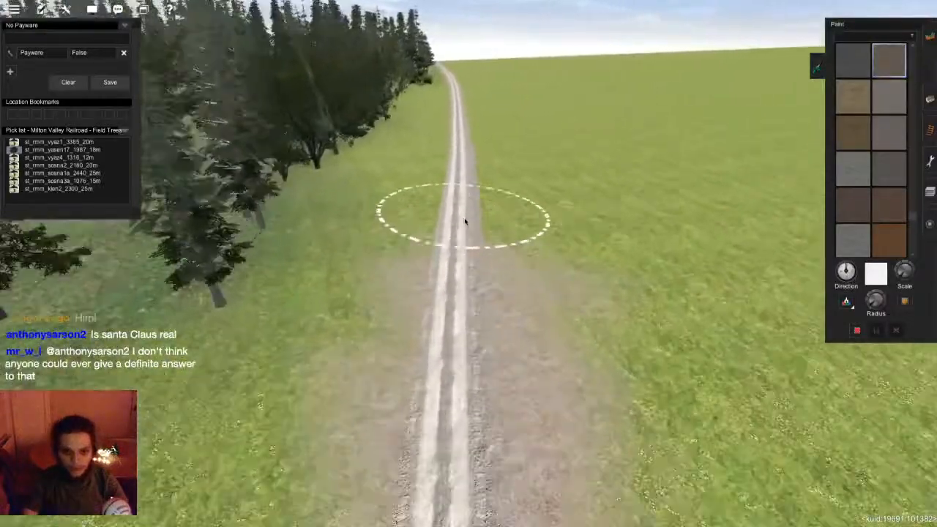
{"action": "key", "text": "Up"}
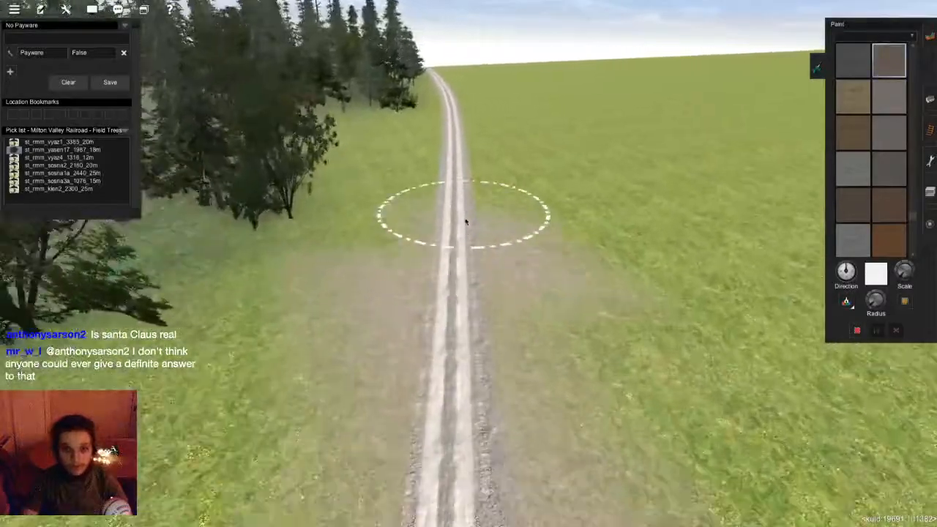
{"action": "key", "text": "Up"}
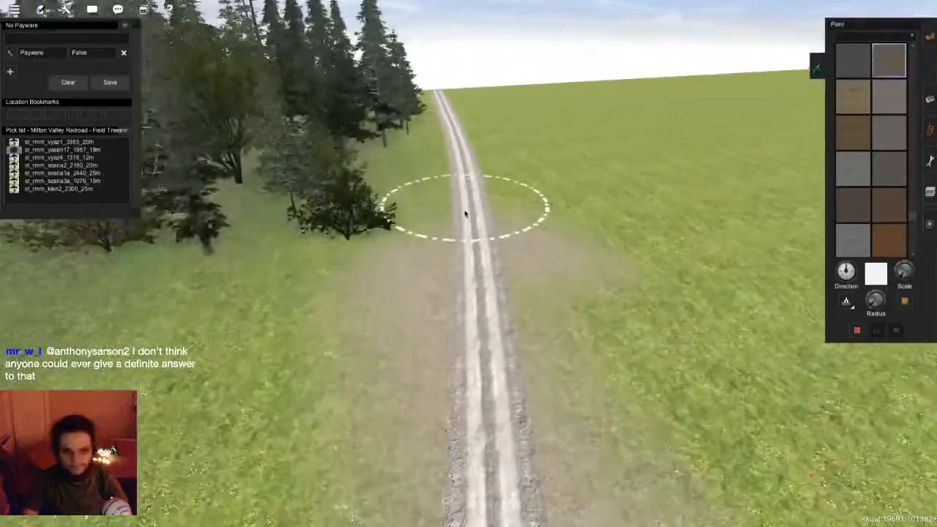
{"action": "key", "text": "Up"}
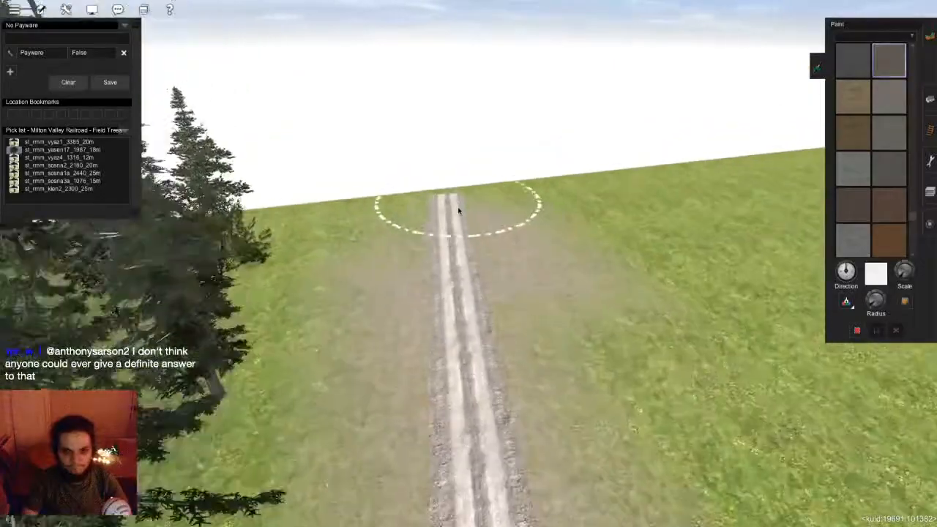
{"action": "scroll", "coordinate": [428, 451], "scroll_direction": "down", "scroll_amount": 5}
{"action": "key", "text": "Left"}
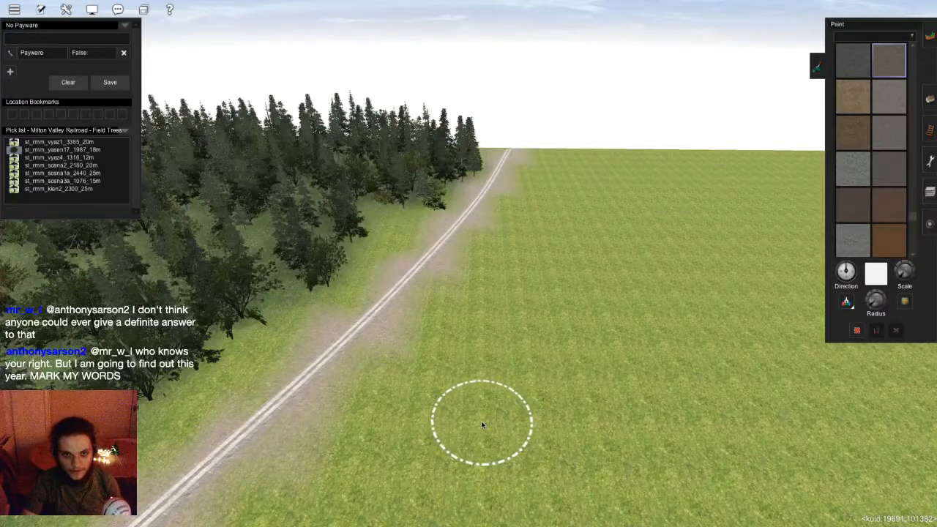
{"action": "key", "text": "Left"}
{"action": "key", "text": "Left"}
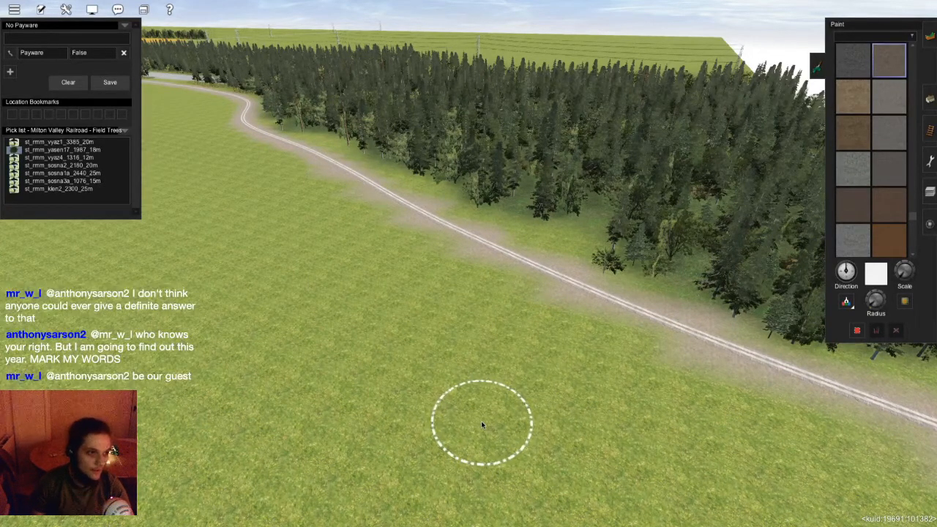
{"action": "mouse_move", "coordinate": [450, 395]}
{"action": "right_mouse_down"}
{"action": "mouse_move", "coordinate": [490, 359]}
{"action": "mouse_move", "coordinate": [515, 272]}
{"action": "right_mouse_up"}
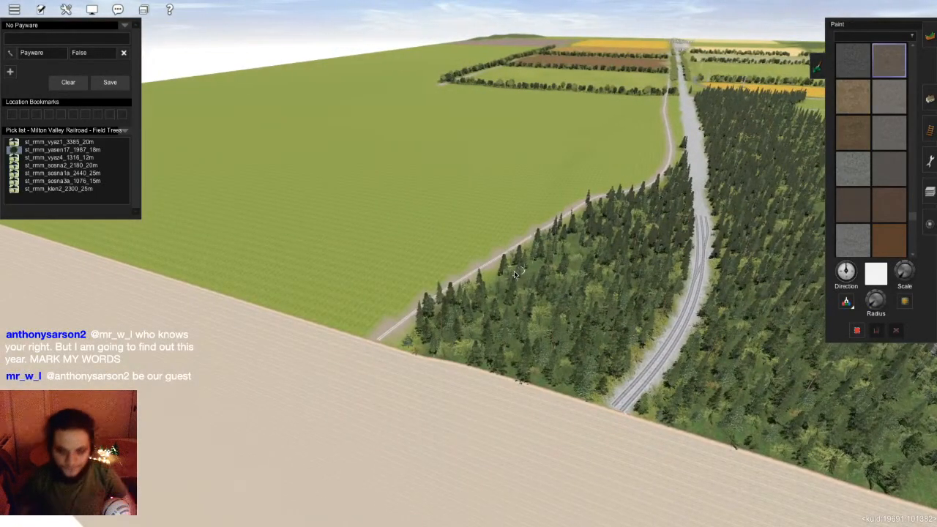
- Flatten the dirt track's spline along its straight stretch between the railway bushes and the open field
{"action": "mouse_move", "coordinate": [514, 273]}
{"action": "right_mouse_down"}
{"action": "mouse_move", "coordinate": [493, 205]}
{"action": "mouse_move", "coordinate": [454, 200]}
{"action": "mouse_move", "coordinate": [461, 234]}
{"action": "mouse_move", "coordinate": [443, 261]}
{"action": "mouse_move", "coordinate": [476, 278]}
{"action": "mouse_move", "coordinate": [527, 346]}
{"action": "mouse_move", "coordinate": [447, 312]}
{"action": "right_mouse_up"}
{"action": "key", "text": "F3"}
{"action": "key", "text": "F4"}
{"action": "key", "text": "w"}
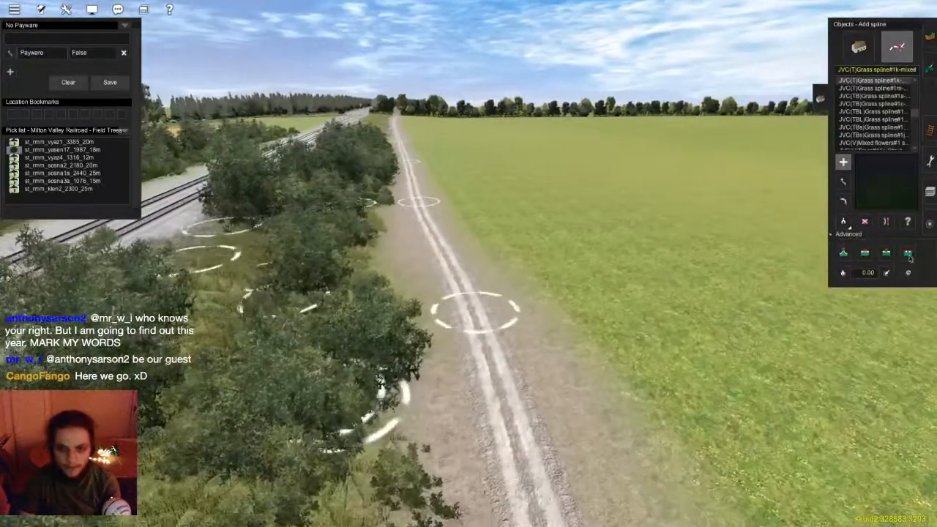
{"action": "left_click", "coordinate": [907, 253]}
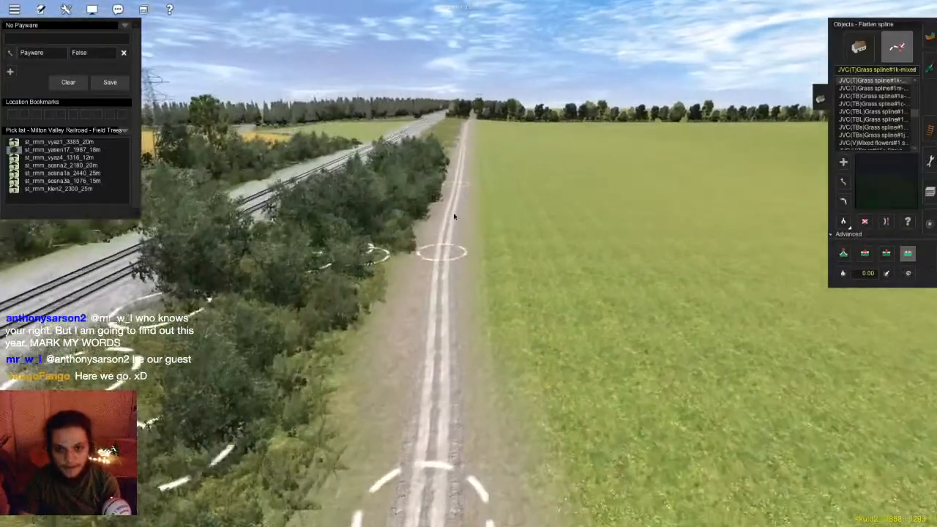
{"action": "key", "text": "w"}
{"action": "right_click_drag", "start_coordinate": [456, 213], "coordinate": [487, 189]}
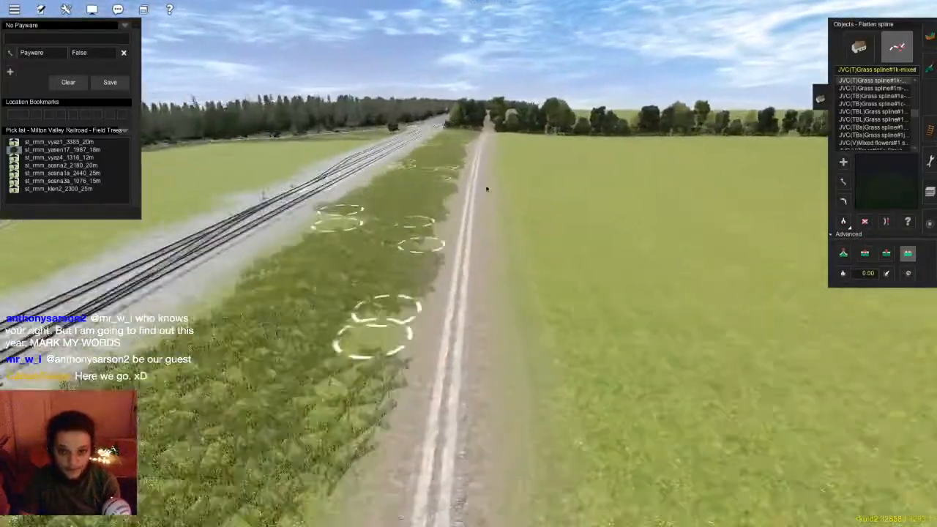
{"action": "key", "text": "s"}
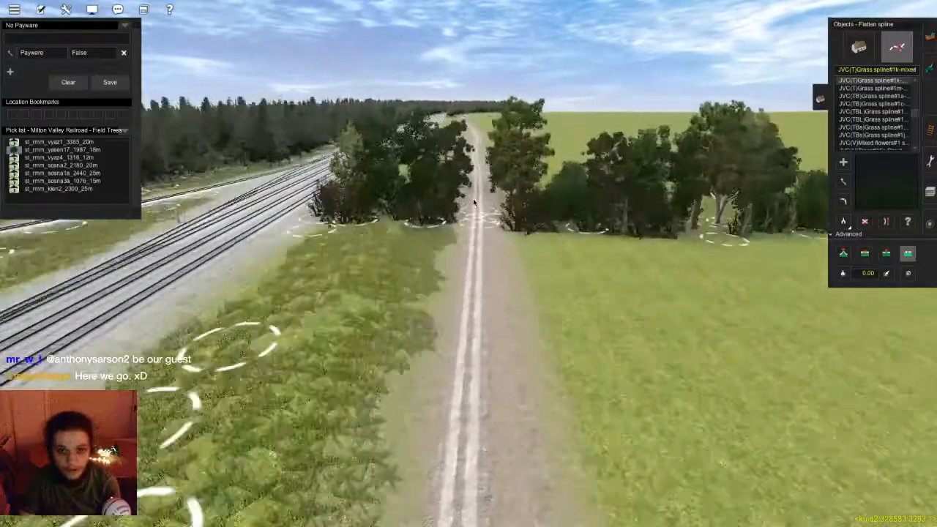
- Continue flattening the dirt track's spline beyond the tree line and along the winding stretch beside the forest
{"action": "key", "text": "w"}
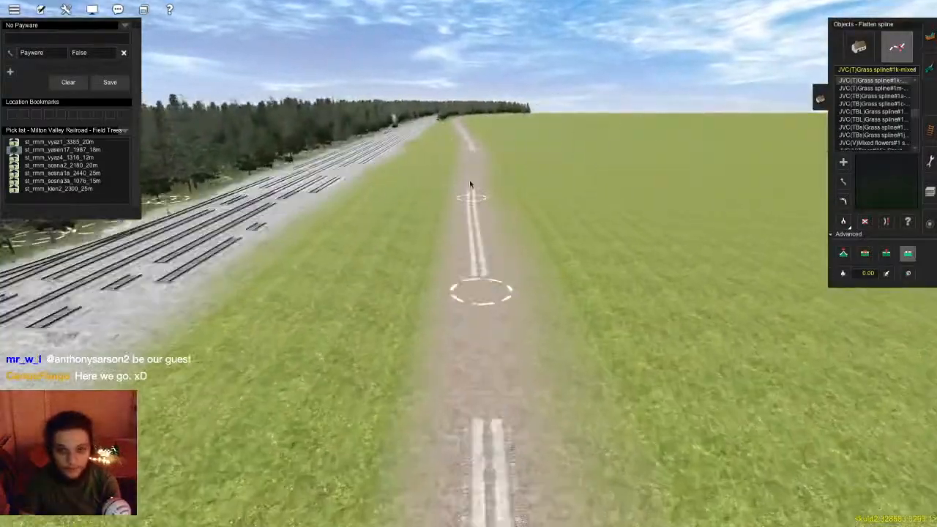
{"action": "key", "text": "w"}
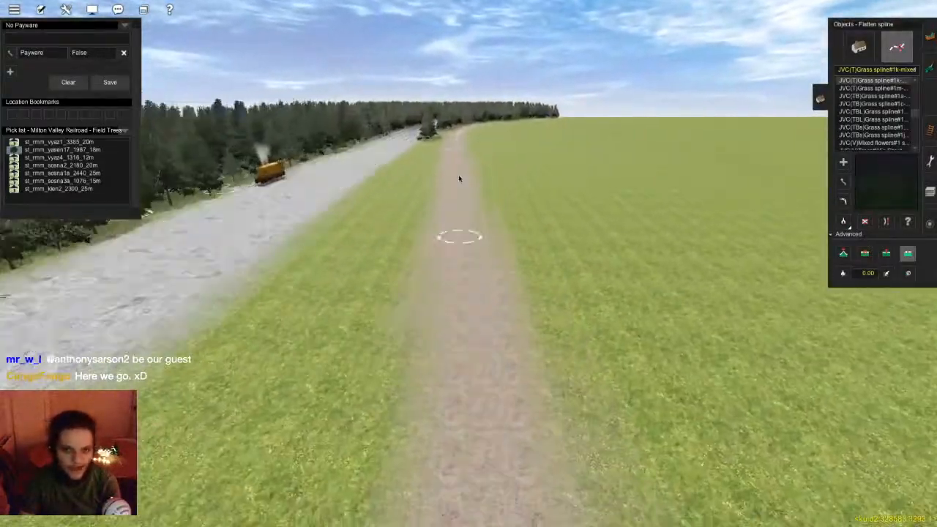
{"action": "key", "text": "s"}
{"action": "key", "text": "s"}
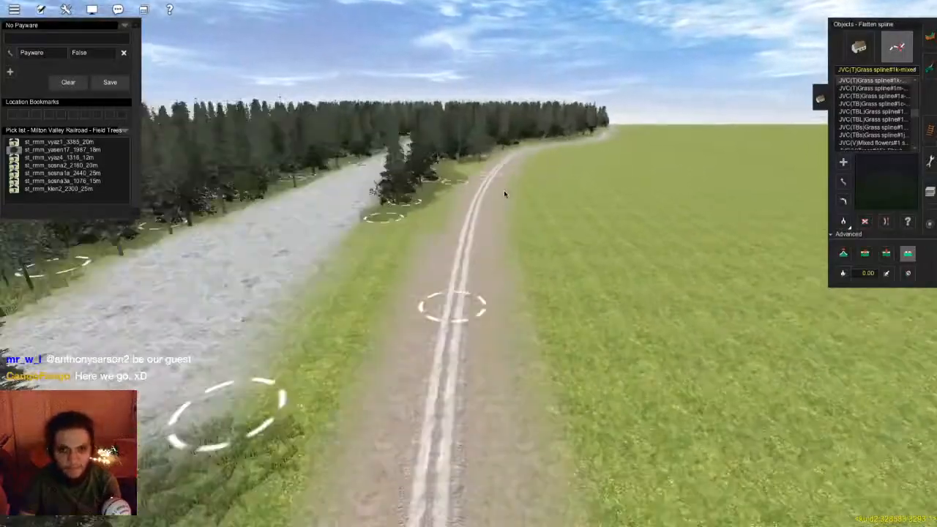
{"action": "key", "text": "w"}
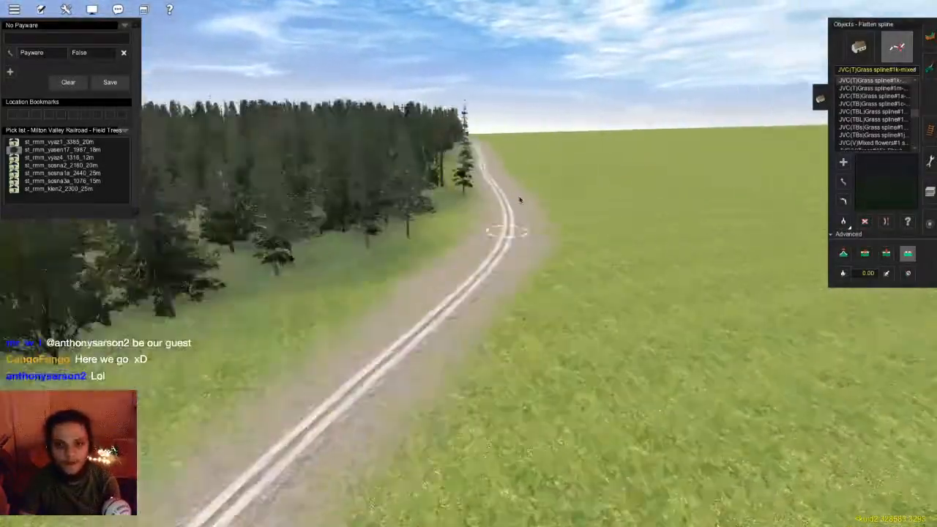
{"action": "key", "text": "s"}
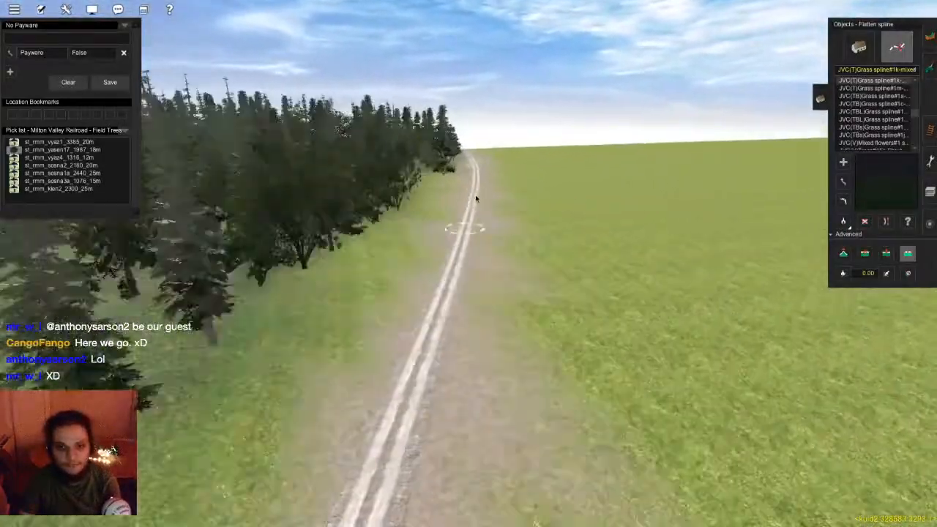
{"action": "key", "text": "w"}
{"action": "key", "text": "s"}
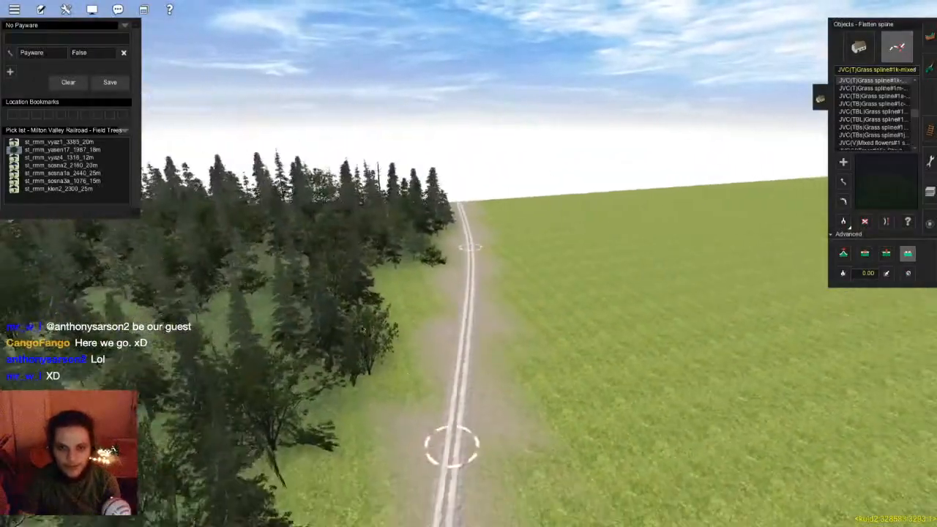
- Look over the finished dirt track, railway and road between the ploughed field and the forest
{"action": "key", "text": "a"}
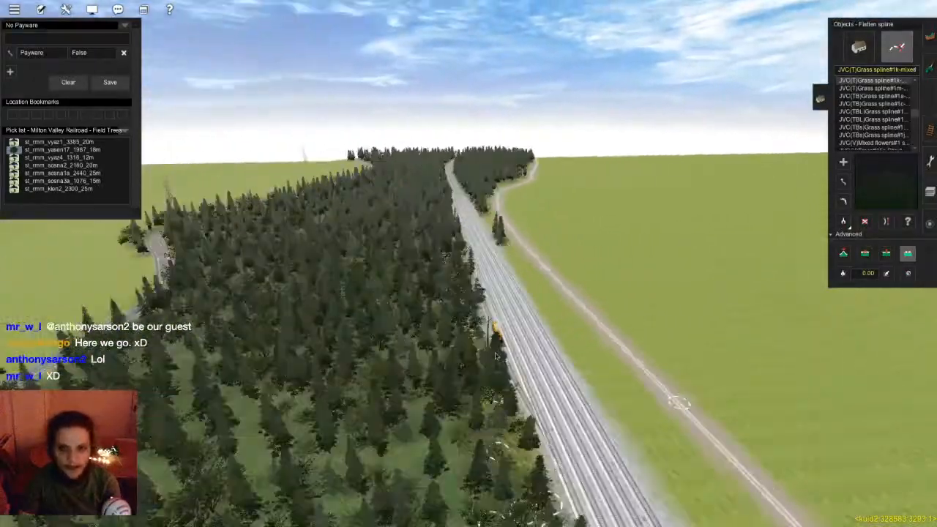
{"action": "key", "text": "d"}
{"action": "key", "text": "s"}
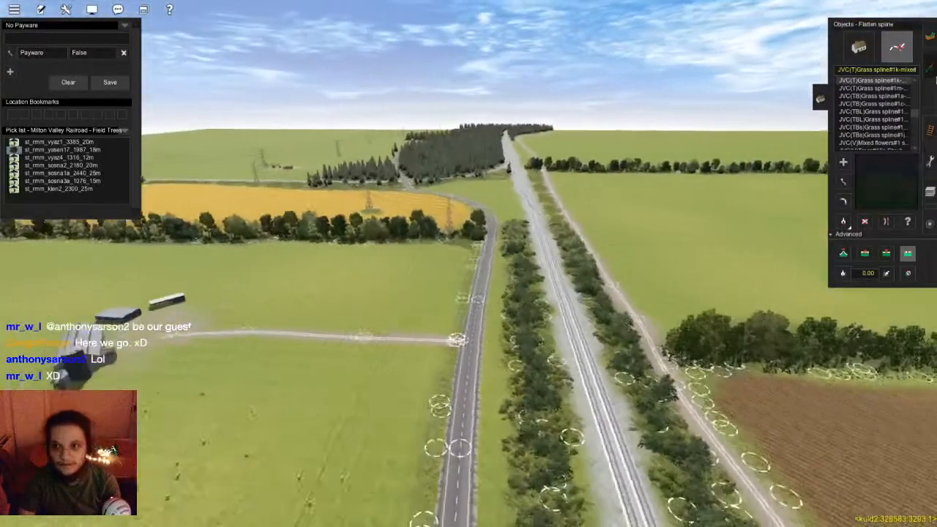
{"action": "left_click", "coordinate": [927, 80]}
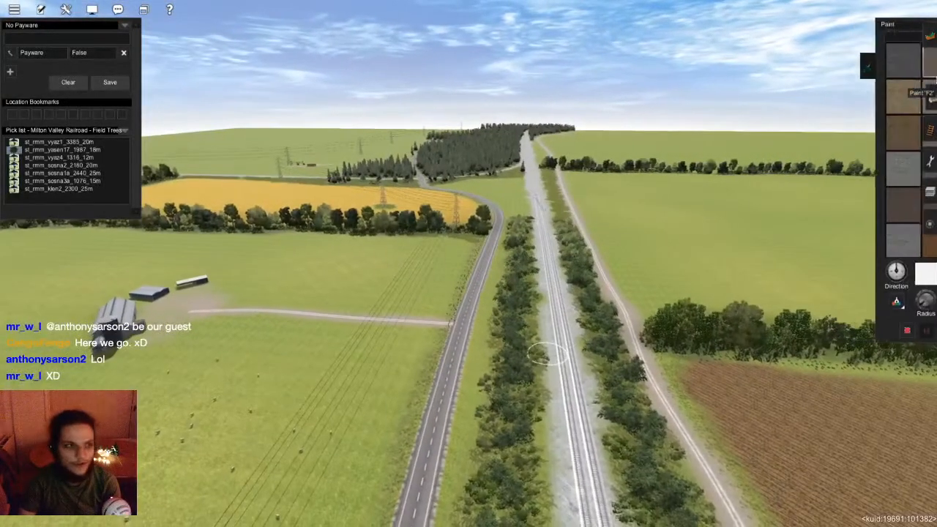
{"action": "key", "text": "w"}
{"action": "right_click_drag", "start_coordinate": [563, 238], "coordinate": [481, 256]}
{"action": "key", "text": "Right"}
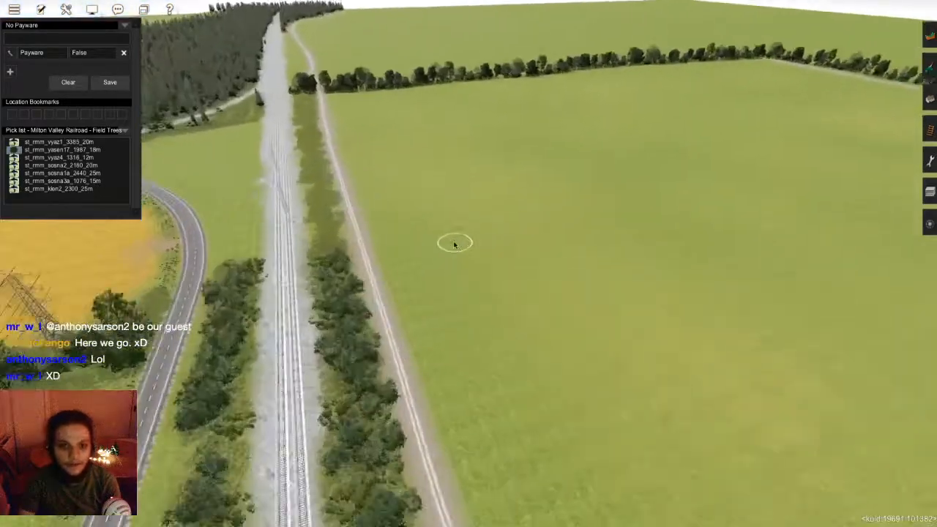
{"action": "right_click", "coordinate": [414, 201]}
{"action": "right_click_drag", "start_coordinate": [476, 147], "coordinate": [466, 262]}
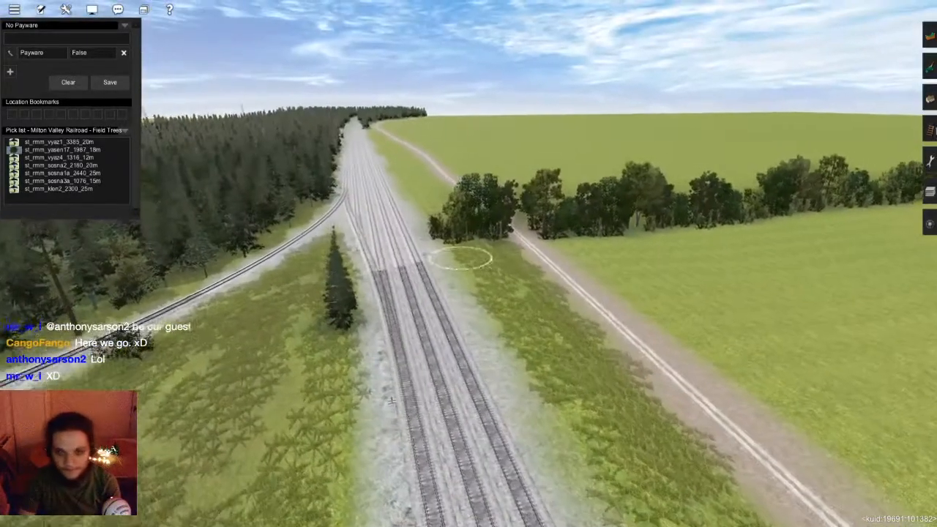
{"action": "key", "text": "Right"}
- Pick up the JVC(TB)Grass spline#1a-light from the grass verge between the dirt track and the ploughed field
{"action": "left_click", "coordinate": [928, 67]}
{"action": "left_click", "coordinate": [928, 98]}
{"action": "key", "text": "Up"}
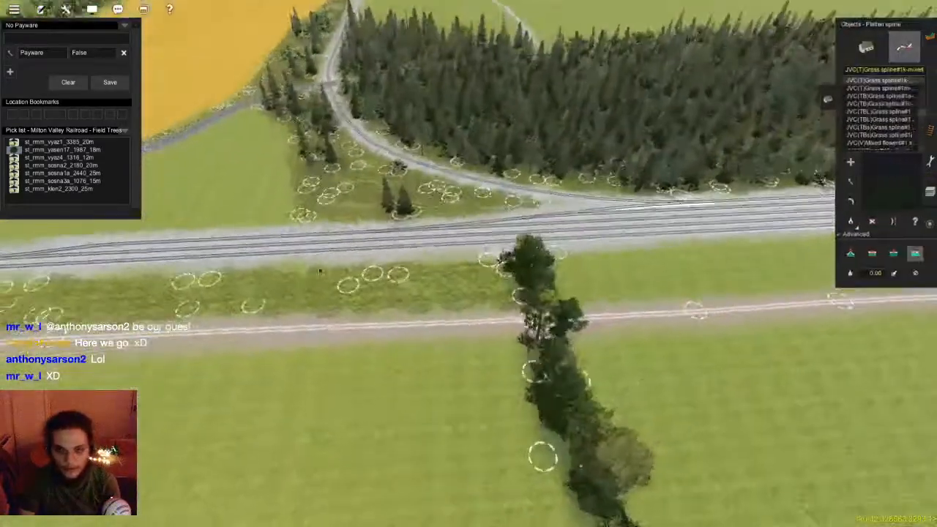
{"action": "key", "text": "Left"}
{"action": "right_click", "coordinate": [320, 272]}
{"action": "right_click_drag", "start_coordinate": [465, 262], "coordinate": [443, 307]}
{"action": "scroll", "coordinate": [443, 307], "scroll_direction": "up", "scroll_amount": 8}
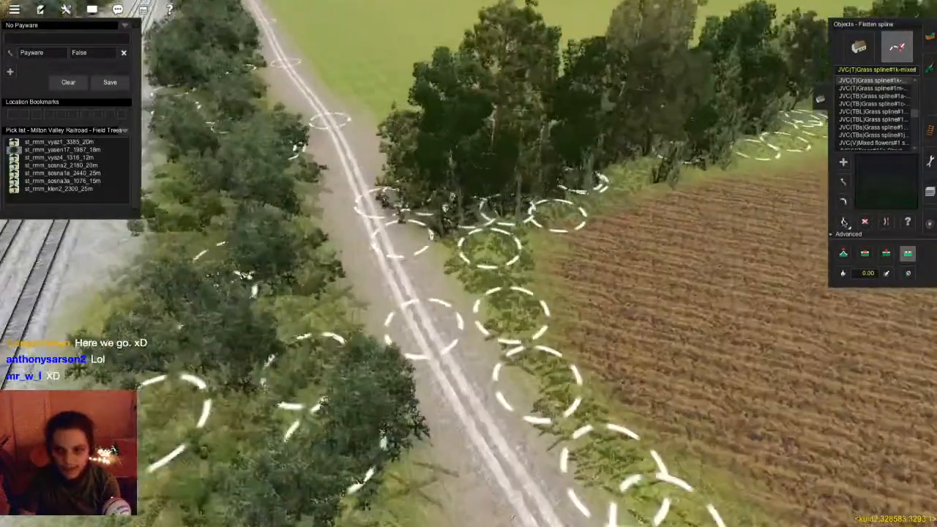
{"action": "left_click", "coordinate": [843, 220]}
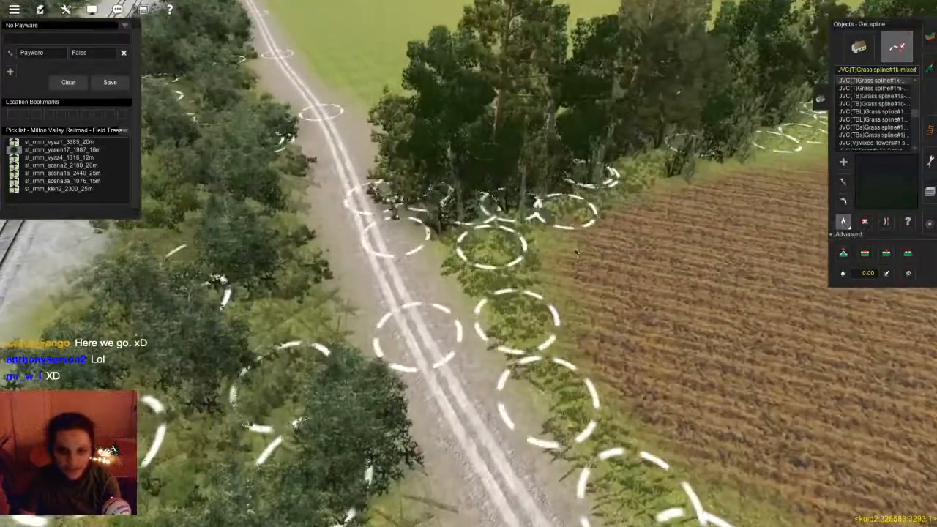
{"action": "left_click", "coordinate": [526, 278]}
- Lay overlapping grass splines along the field side of the dirt track, starting at the ploughed field's trees
{"action": "scroll", "coordinate": [460, 212], "scroll_direction": "down", "scroll_amount": 3}
{"action": "right_click_drag", "start_coordinate": [461, 211], "coordinate": [564, 391]}
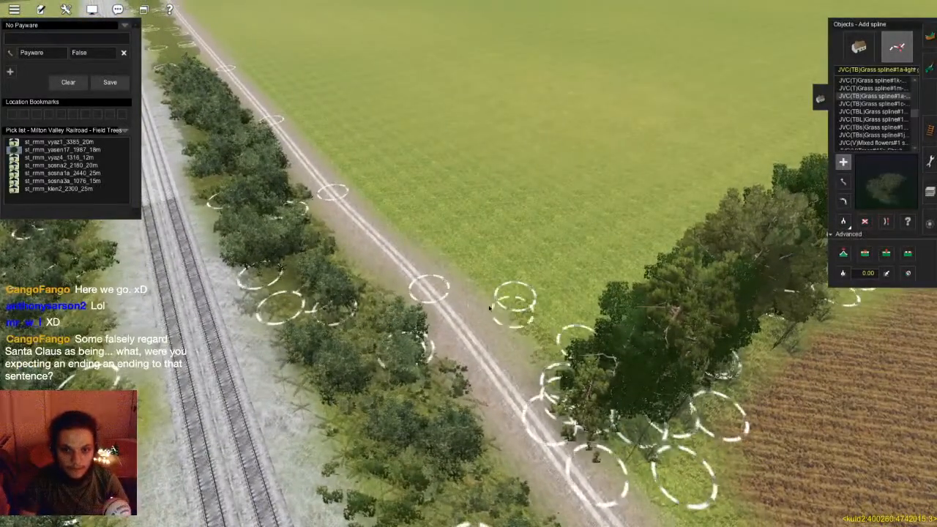
{"action": "right_click_drag", "start_coordinate": [409, 218], "coordinate": [457, 228]}
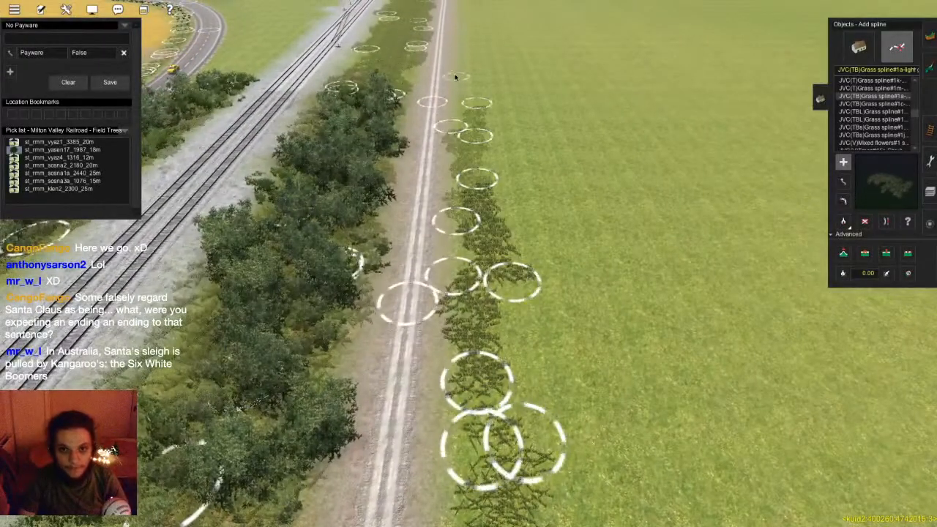
{"action": "right_click_drag", "start_coordinate": [469, 174], "coordinate": [476, 229]}
{"action": "left_click", "coordinate": [476, 229]}
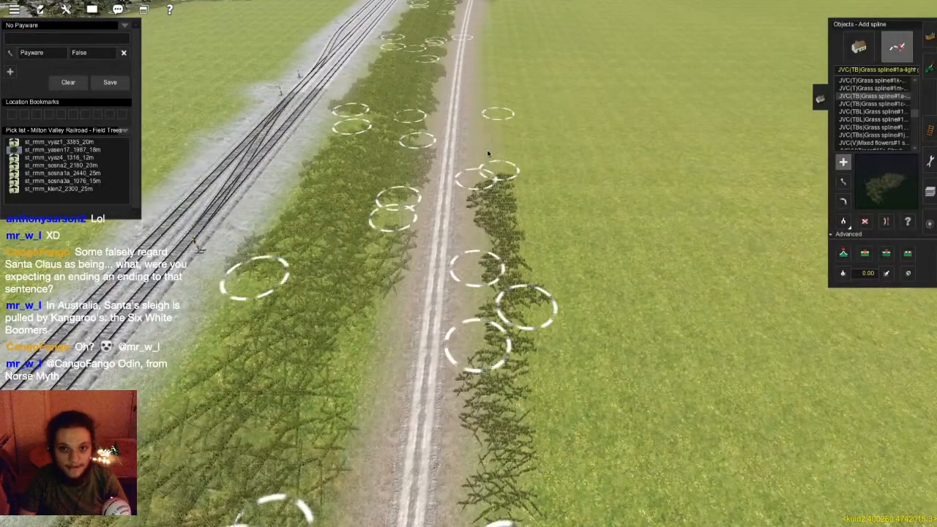
{"action": "right_click_drag", "start_coordinate": [477, 92], "coordinate": [475, 207]}
{"action": "left_click", "coordinate": [476, 207]}
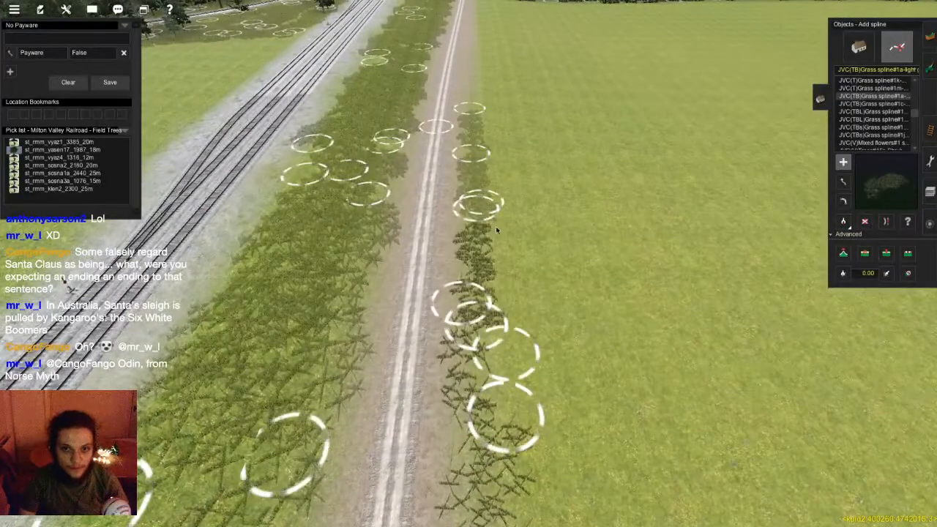
{"action": "right_click_drag", "start_coordinate": [476, 139], "coordinate": [469, 179]}
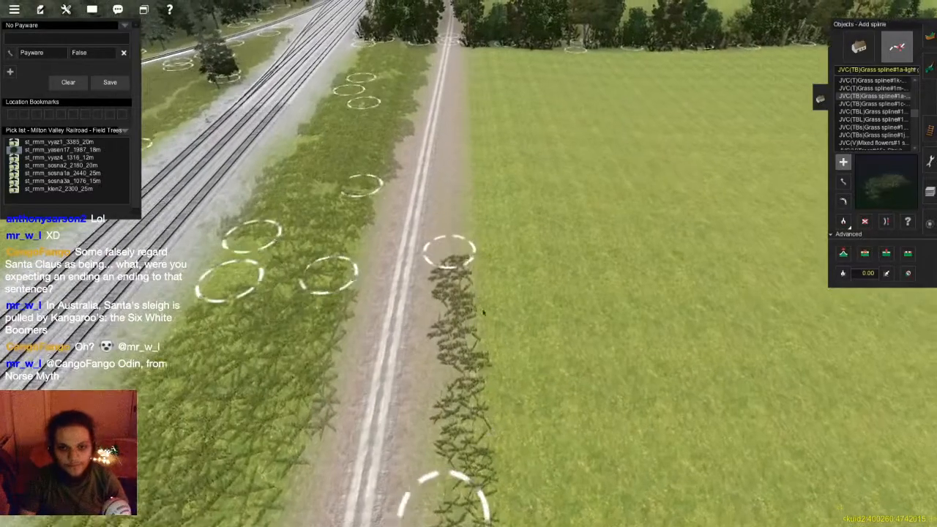
{"action": "left_click", "coordinate": [474, 169]}
{"action": "left_click", "coordinate": [476, 149]}
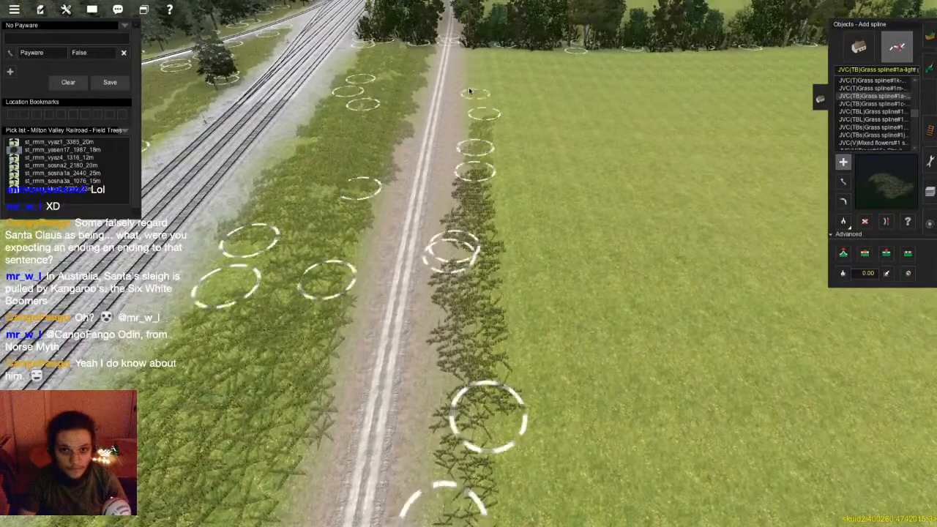
- Extend the overlapping grass splines beside the dirt track up to the far tree line and save the Milton Valley Railroad route
{"action": "right_click", "coordinate": [475, 93]}
{"action": "left_click", "coordinate": [477, 222]}
{"action": "left_click", "coordinate": [479, 124]}
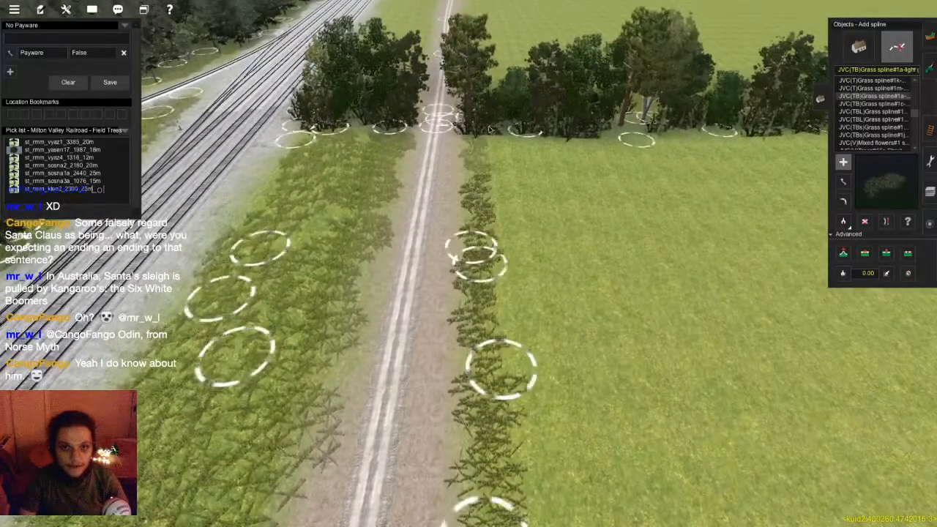
{"action": "right_click", "coordinate": [462, 453]}
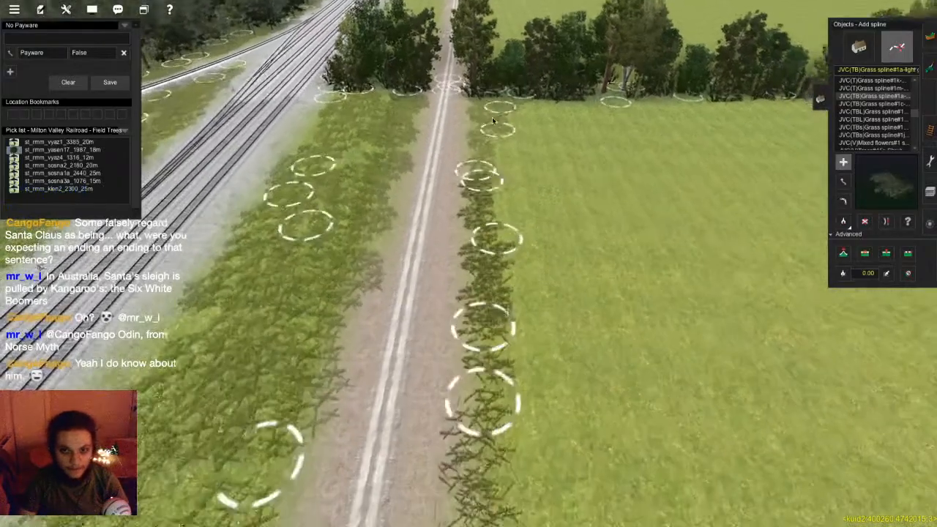
{"action": "left_click", "coordinate": [492, 117]}
{"action": "left_click", "coordinate": [499, 270]}
{"action": "right_click", "coordinate": [468, 483]}
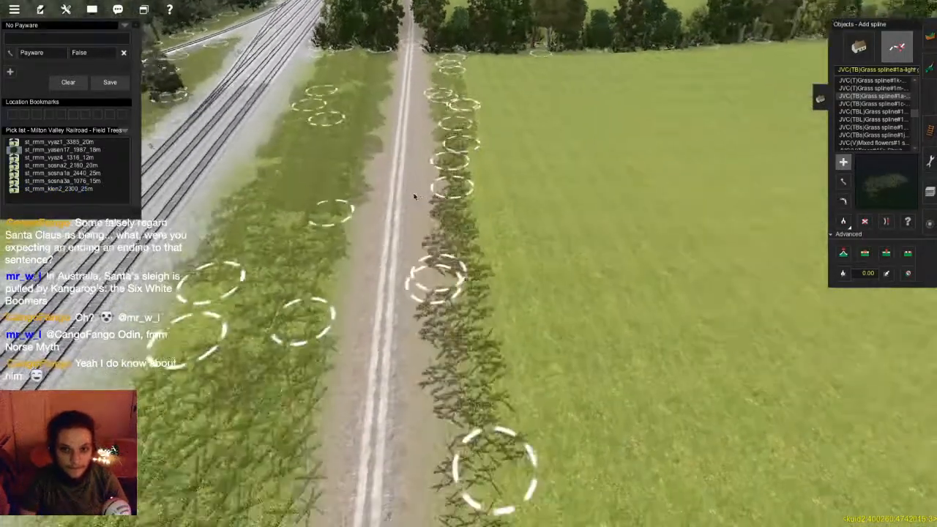
{"action": "key", "text": "super+s"}
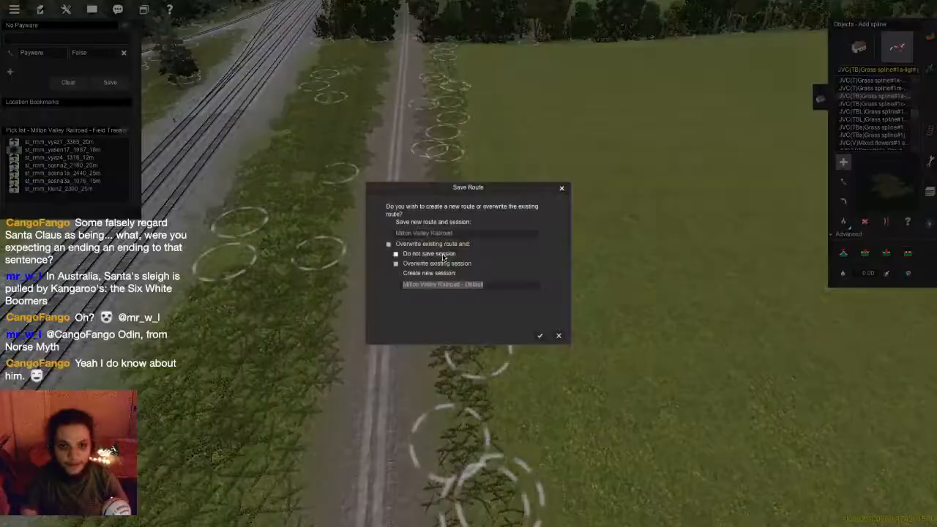
{"action": "key", "text": "Return"}
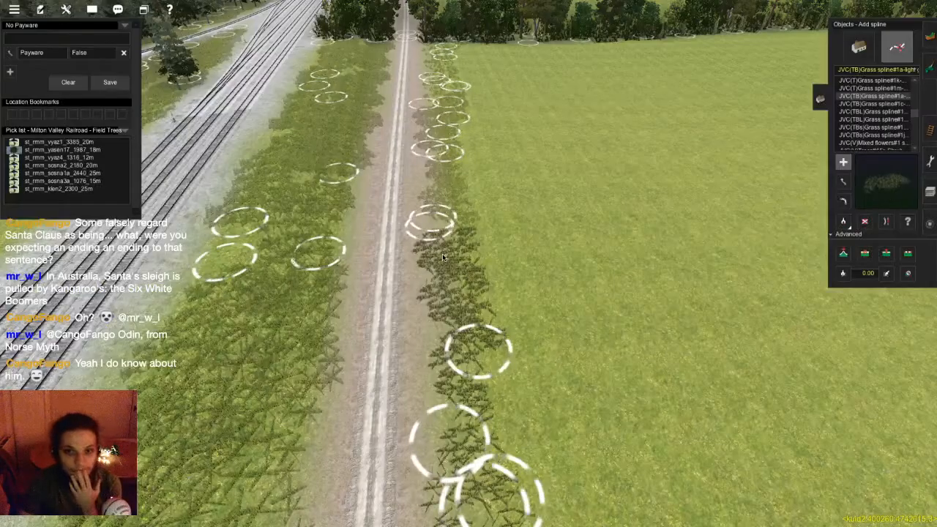
- Fill the grass verge where the ploughed field's tree line meets the dirt track with more grass splines and save the route
{"action": "right_click", "coordinate": [459, 399]}
{"action": "key", "text": "Down"}
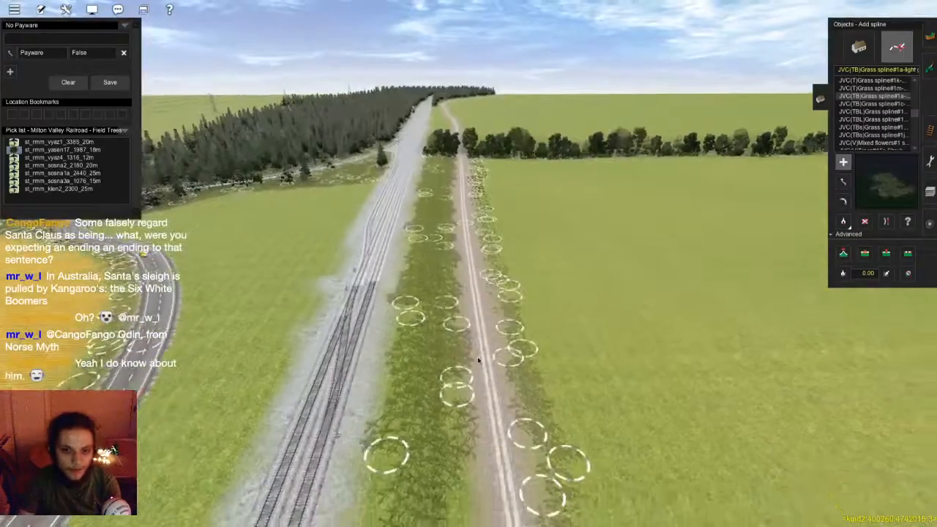
{"action": "key", "text": "Down"}
{"action": "key", "text": "Right"}
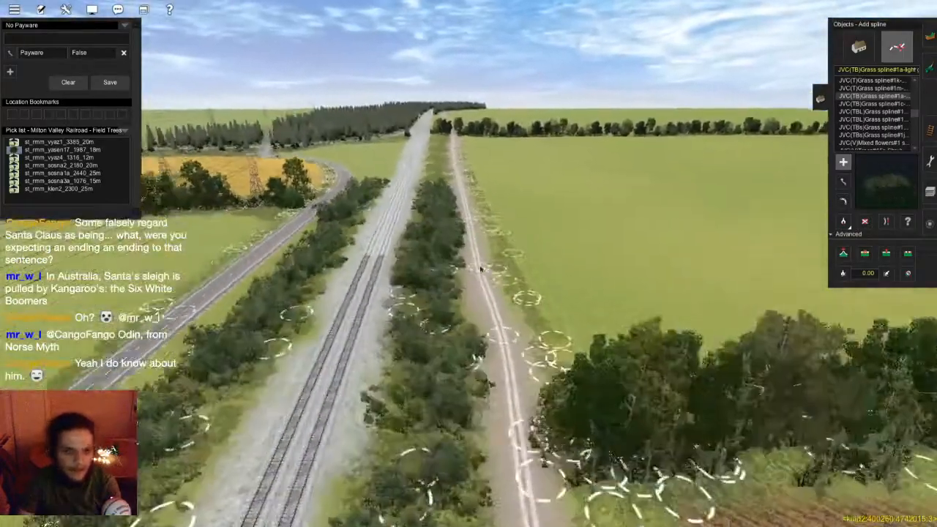
{"action": "key", "text": "Up"}
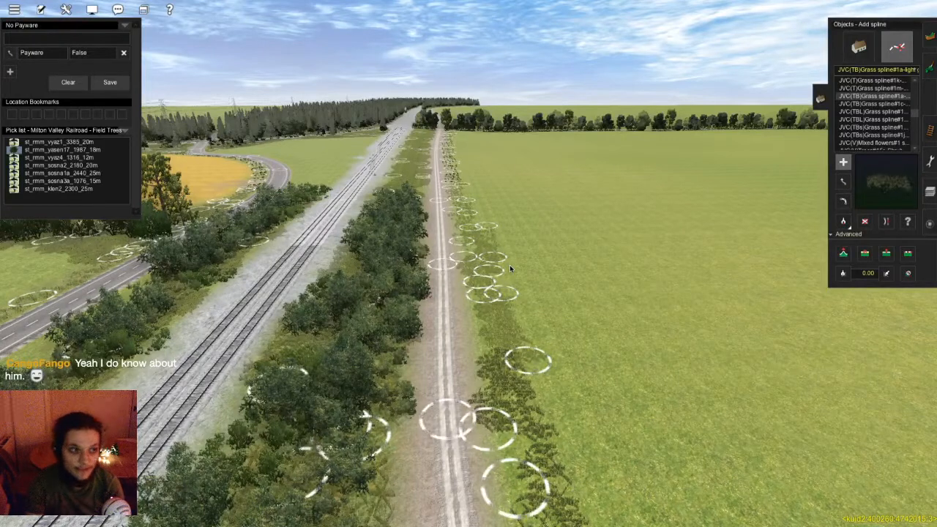
{"action": "right_click_drag", "start_coordinate": [465, 306], "coordinate": [493, 280]}
{"action": "left_click", "coordinate": [454, 304]}
{"action": "left_click", "coordinate": [503, 247]}
{"action": "left_click", "coordinate": [485, 202]}
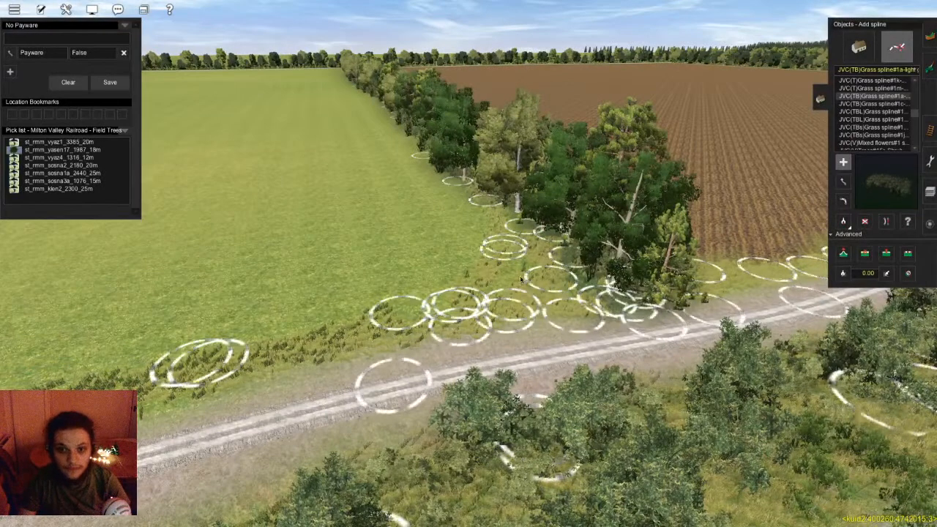
{"action": "key", "text": "ctrl+s"}
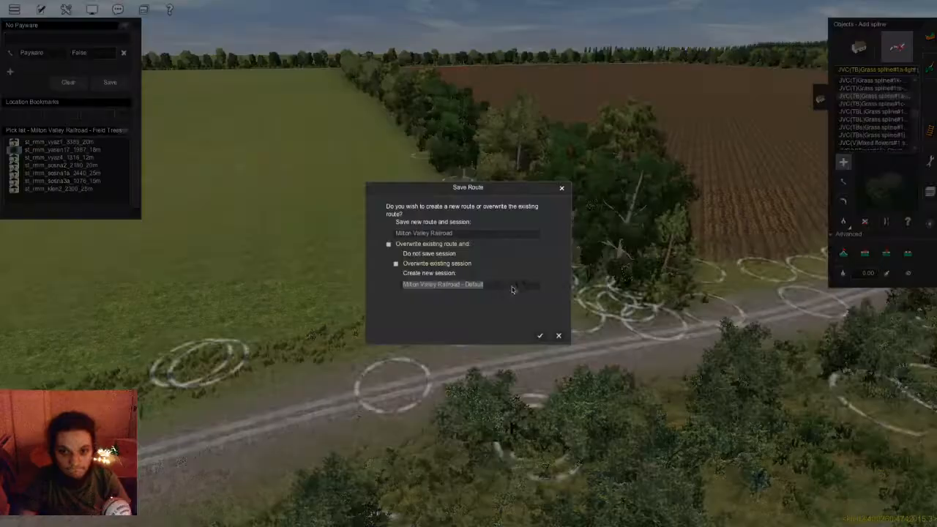
{"action": "key", "text": "Return"}
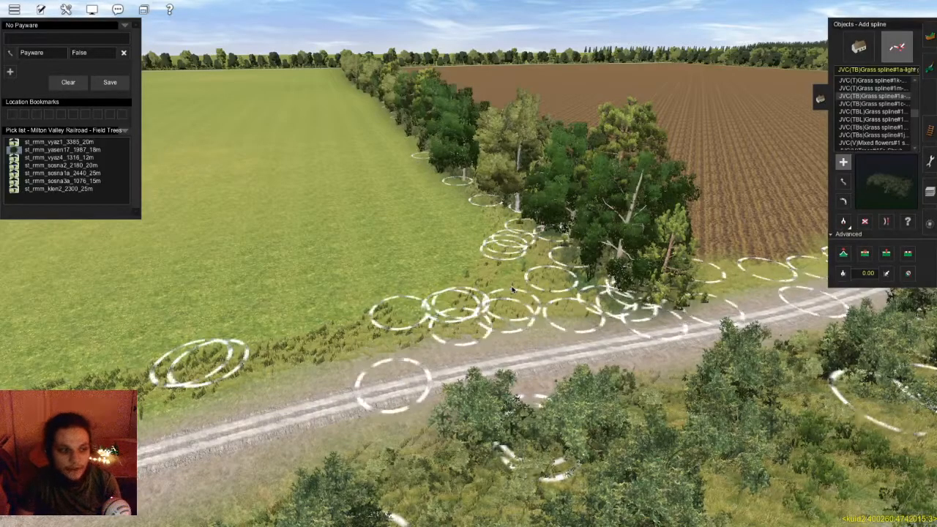
- Examine the roadside grass and fence posts where the farm track joins the paved road
{"action": "key", "text": "Left"}
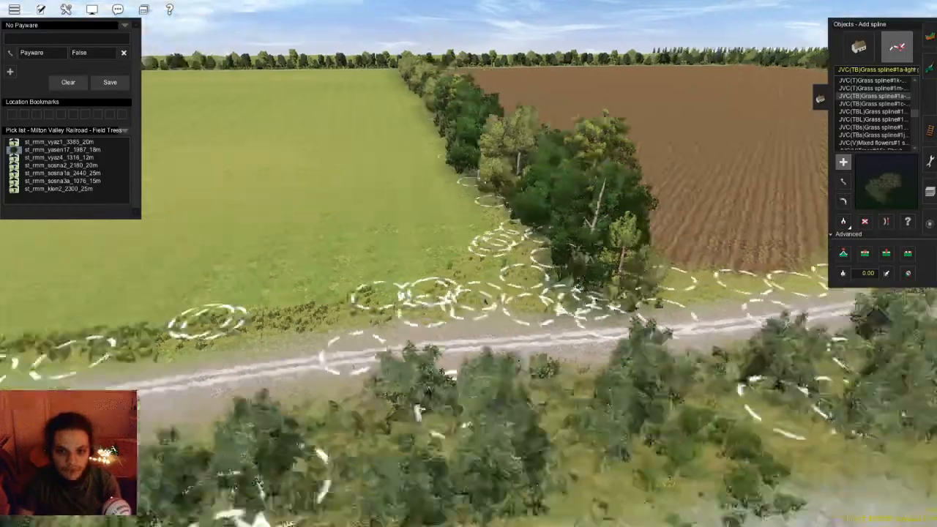
{"action": "key", "text": "Left"}
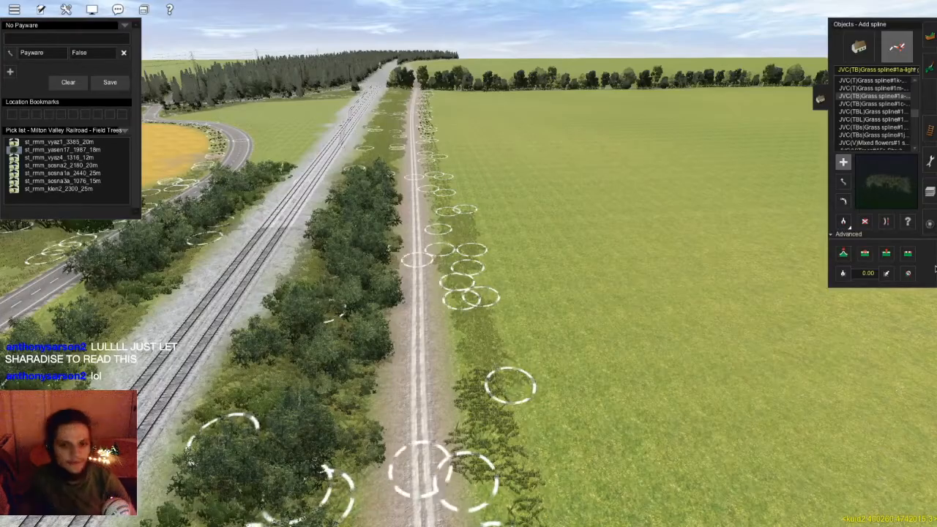
{"action": "right_click_drag", "start_coordinate": [935, 268], "coordinate": [914, 103]}
{"action": "left_click", "coordinate": [843, 221]}
{"action": "right_click_drag", "start_coordinate": [600, 260], "coordinate": [536, 310]}
{"action": "key", "text": "a"}
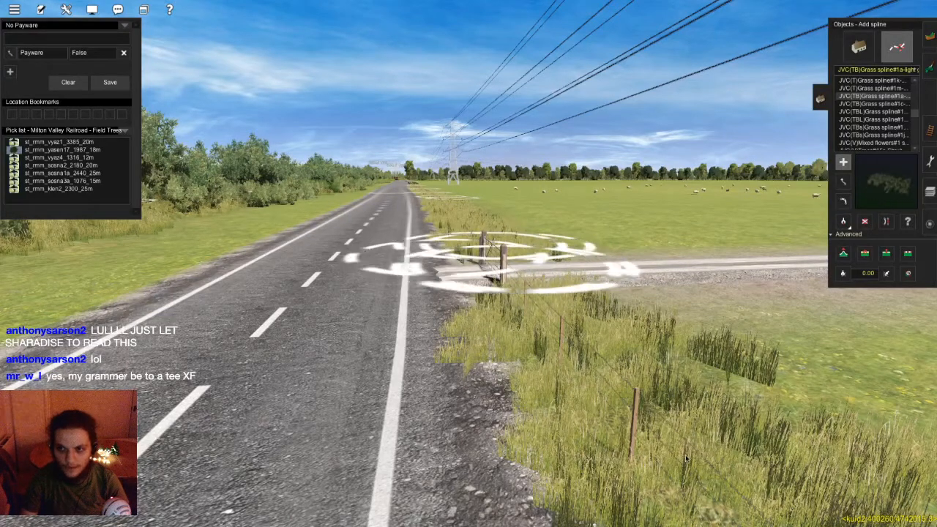
{"action": "key", "text": "Left"}
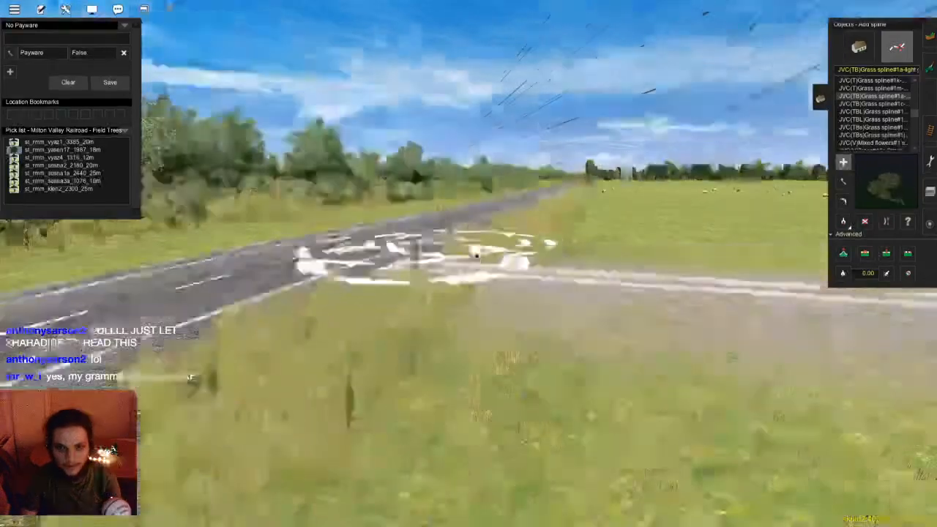
- Pick up the barbed wire fence at the road junction as the active spline with Get spline
{"action": "scroll", "coordinate": [460, 261], "scroll_direction": "up", "scroll_amount": 3}
{"action": "key", "text": "Up"}
{"action": "key", "text": "d"}
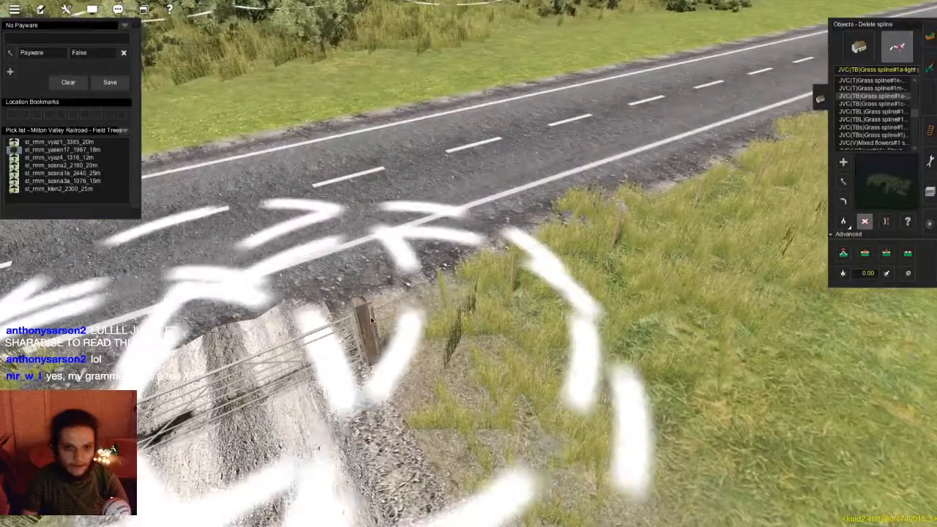
{"action": "key", "text": "g"}
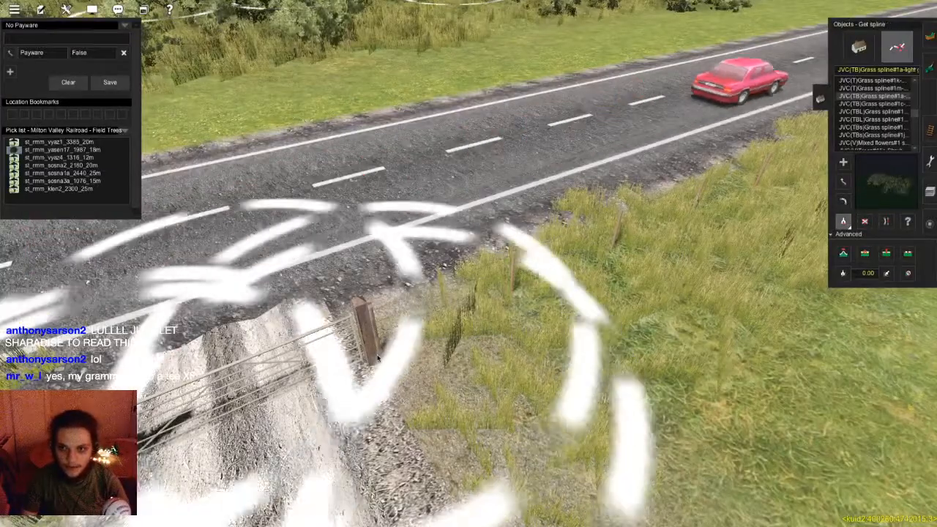
{"action": "left_click", "coordinate": [378, 358]}
- Examine the verges of the paved road between the farm track junction and the bend by the yellow field
{"action": "right_click", "coordinate": [300, 218]}
{"action": "key", "text": "Right"}
{"action": "scroll", "coordinate": [300, 218], "scroll_direction": "down", "scroll_amount": 5}
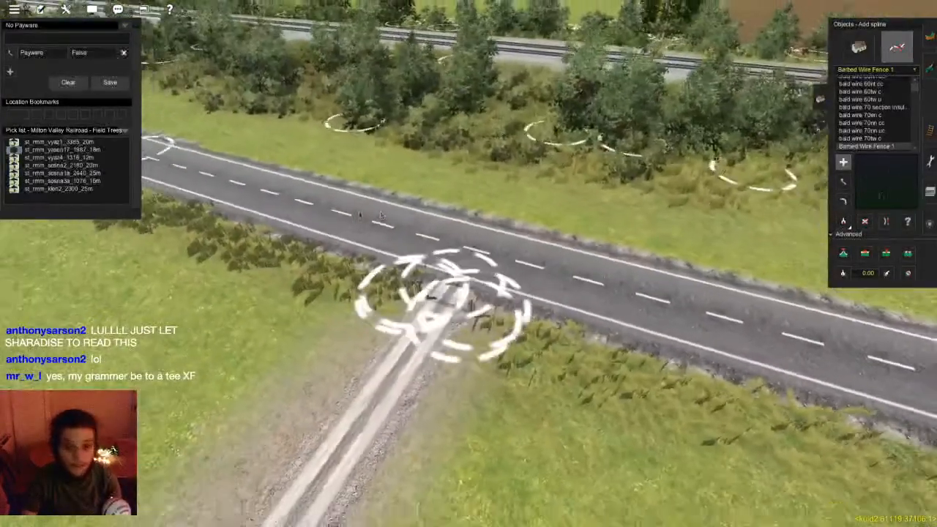
{"action": "key", "text": "Right"}
{"action": "scroll", "coordinate": [512, 139], "scroll_direction": "down", "scroll_amount": 4}
{"action": "right_click", "coordinate": [485, 192]}
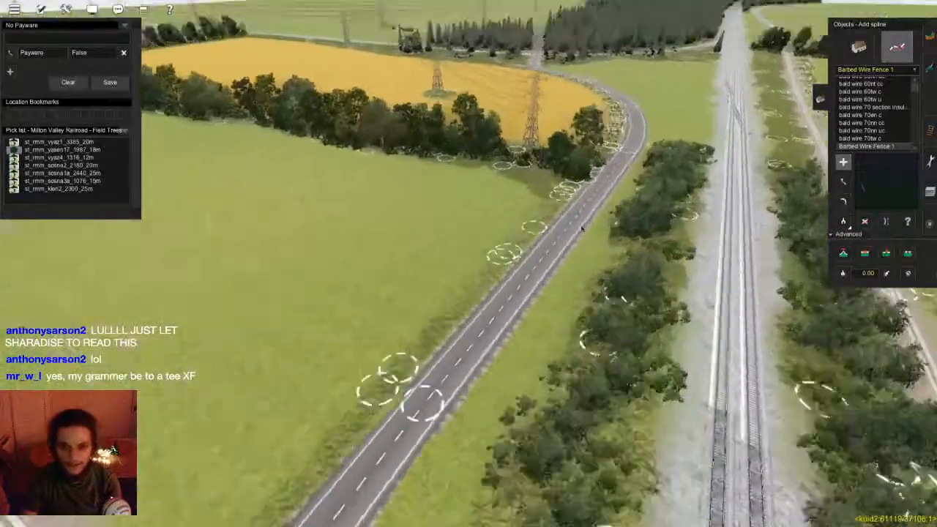
{"action": "key", "text": "Down"}
{"action": "key", "text": "Up"}
{"action": "key", "text": "Up"}
{"action": "key", "text": "Up"}
{"action": "key", "text": "Up"}
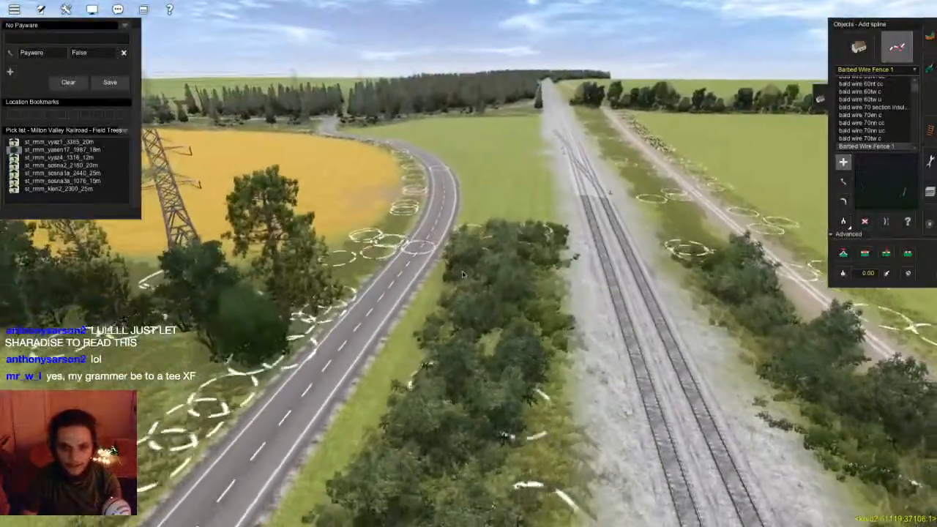
{"action": "key", "text": "Left"}
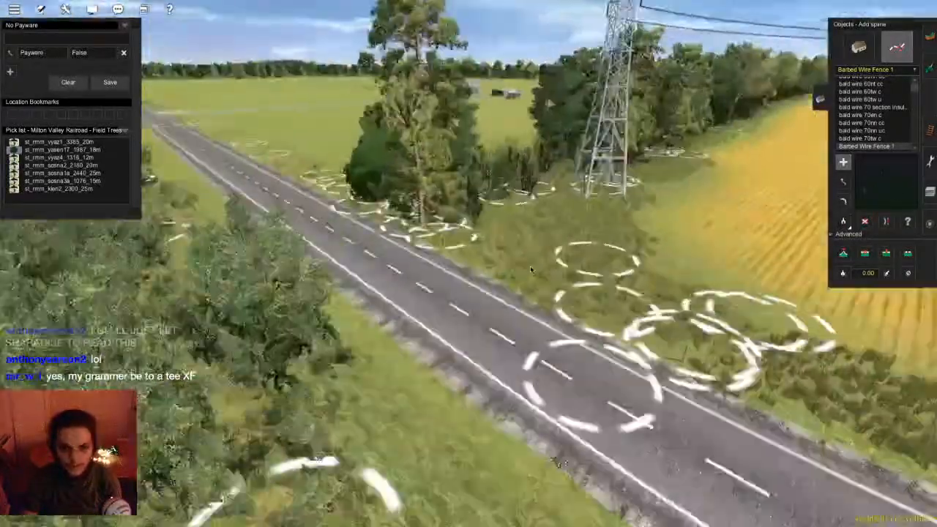
{"action": "key", "text": "Left"}
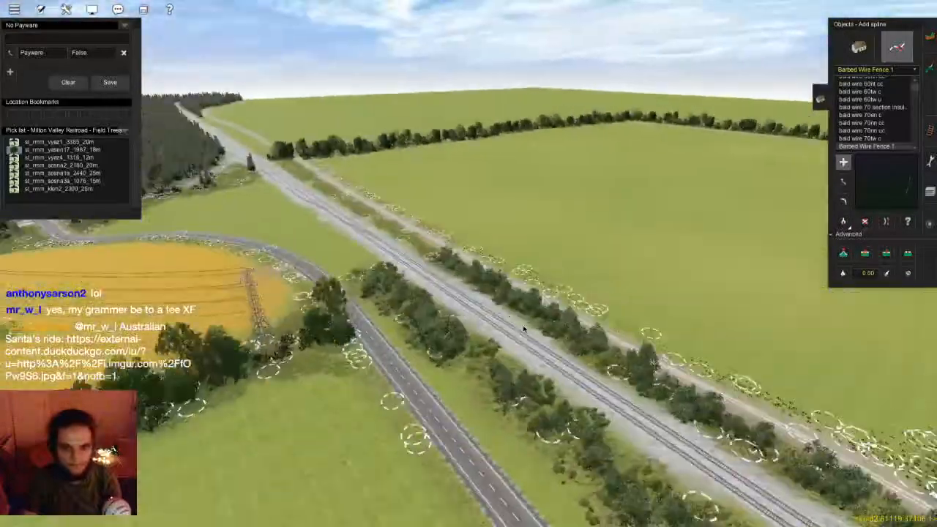
- Inspect the grass strip between the dirt track and the green field, up to the tree line
{"action": "key", "text": "Up"}
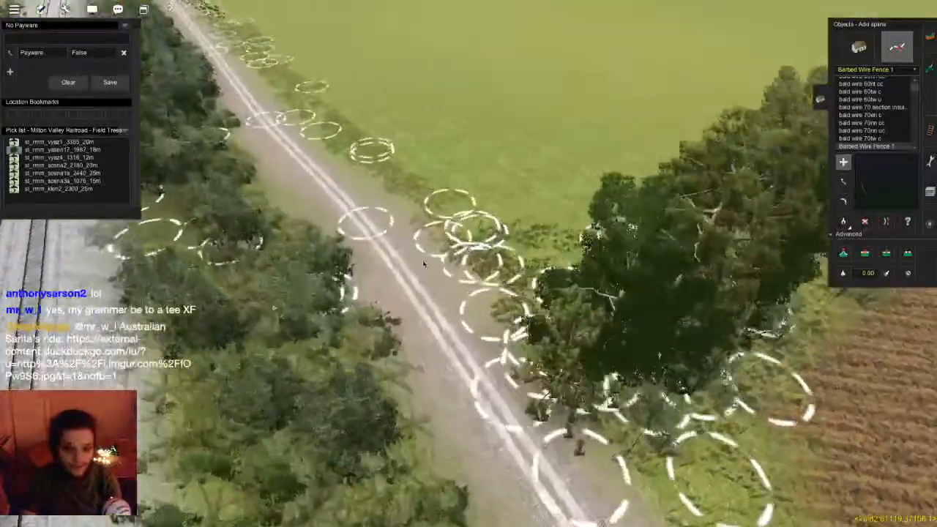
{"action": "right_click_drag", "start_coordinate": [422, 263], "coordinate": [570, 337]}
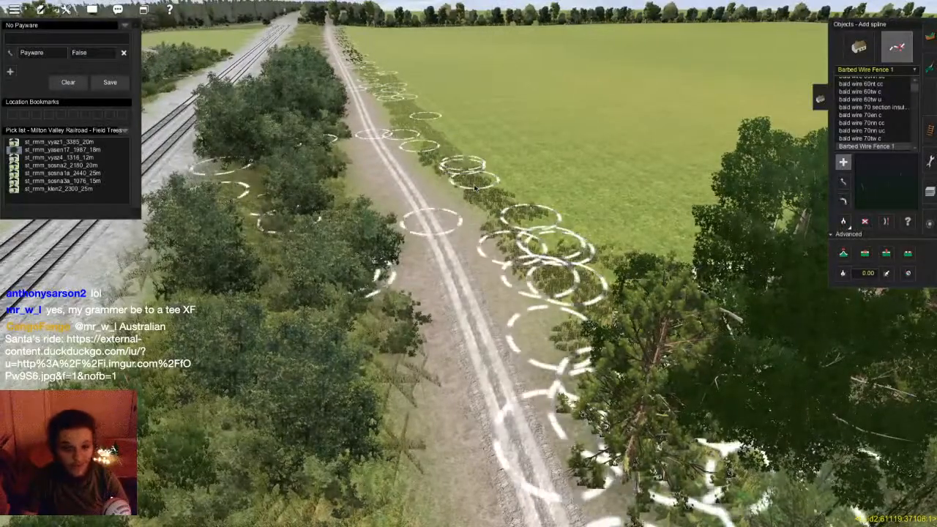
{"action": "key", "text": "Up"}
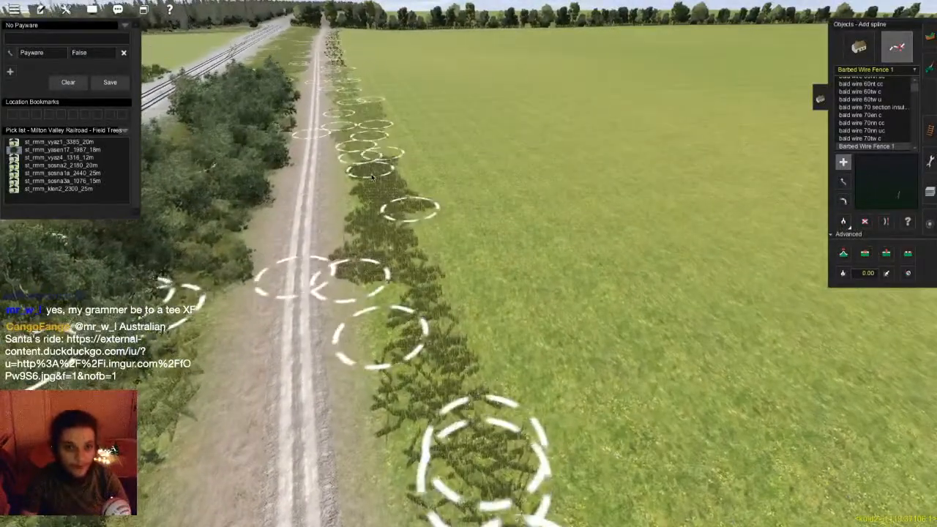
{"action": "right_click", "coordinate": [432, 156]}
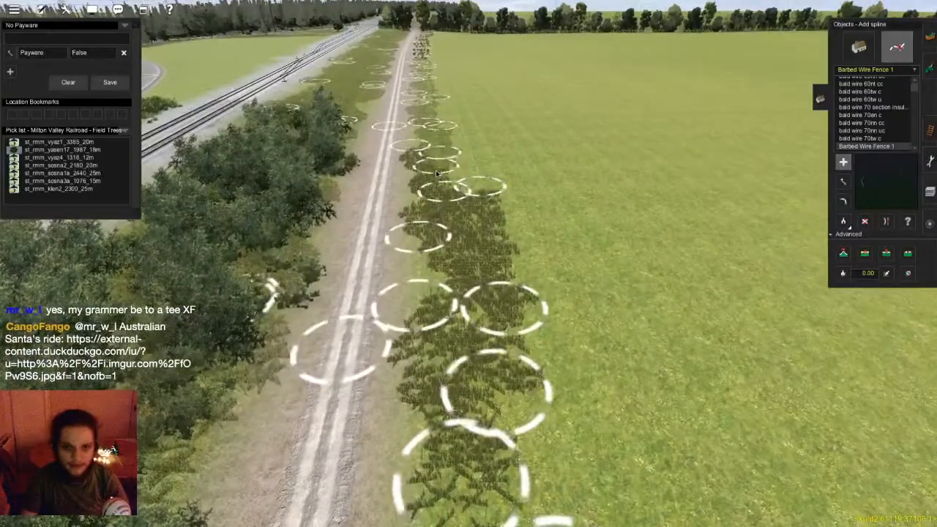
{"action": "right_click", "coordinate": [436, 173]}
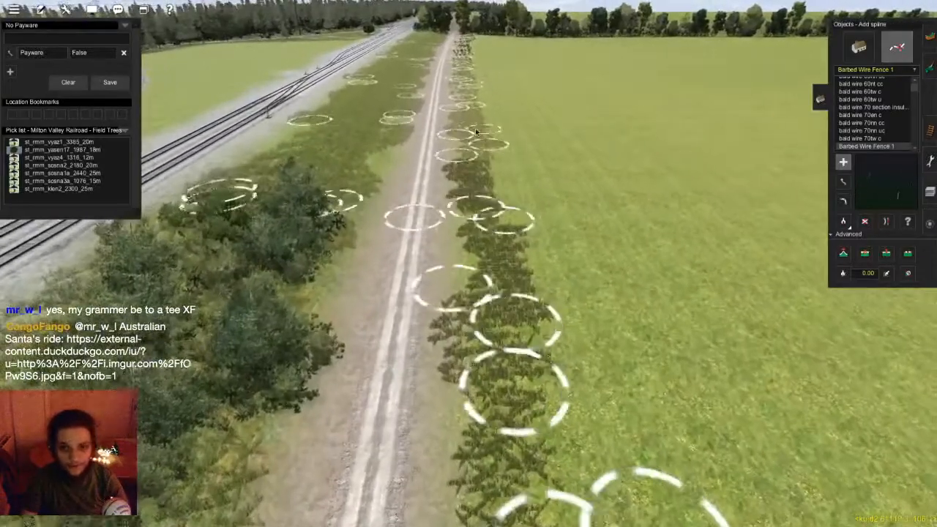
{"action": "right_click", "coordinate": [472, 128]}
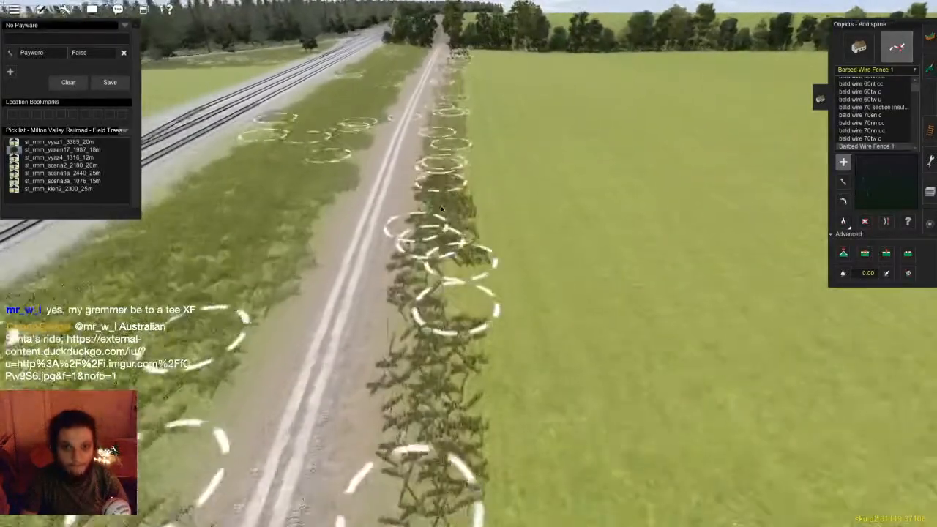
{"action": "right_click", "coordinate": [441, 208]}
{"action": "right_click_drag", "start_coordinate": [441, 209], "coordinate": [455, 304]}
{"action": "middle_click_drag", "start_coordinate": [478, 275], "coordinate": [457, 207]}
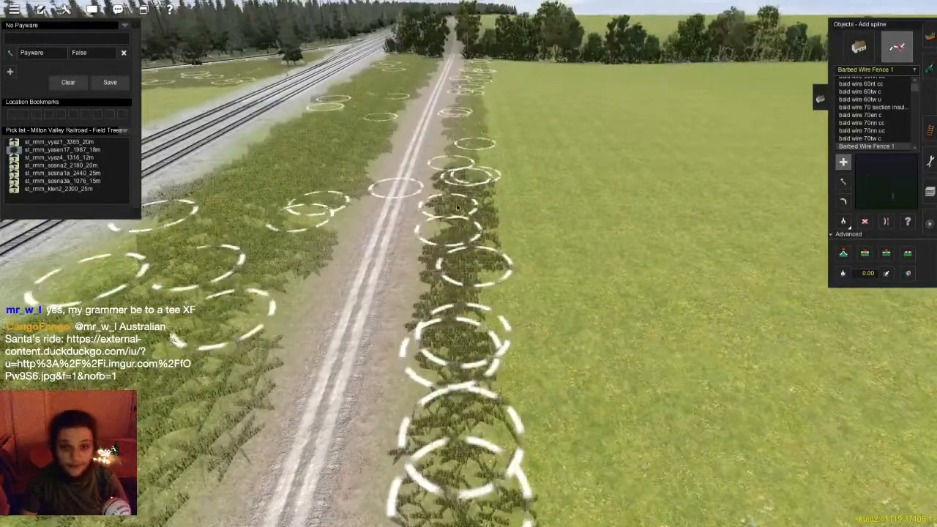
{"action": "key", "text": "Up"}
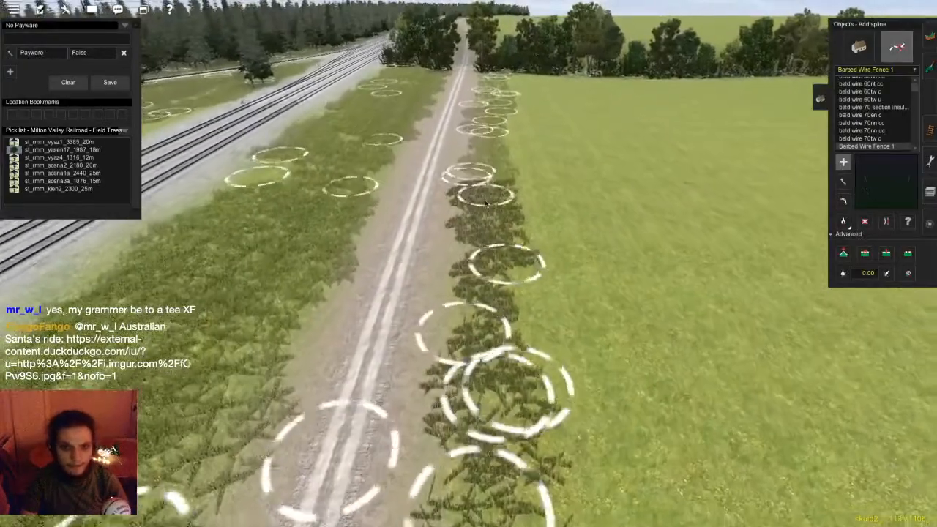
{"action": "key", "text": "Up"}
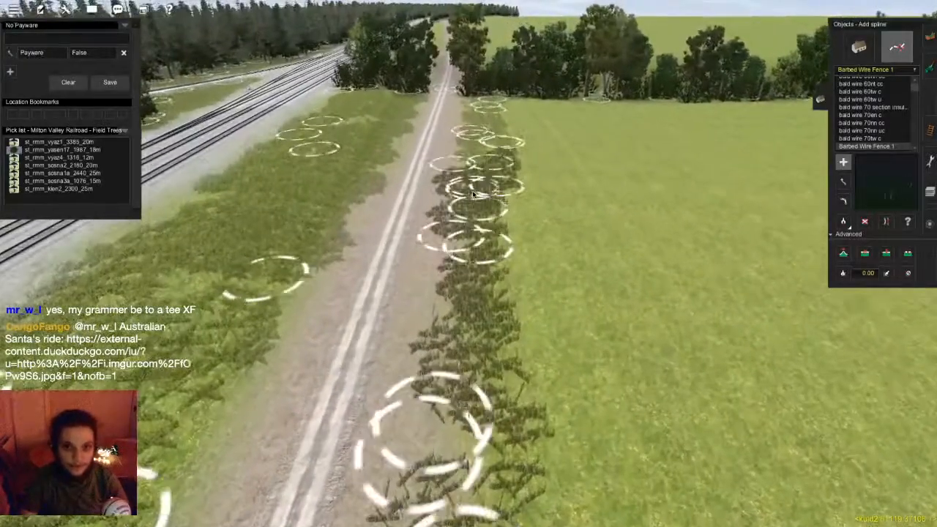
{"action": "key", "text": "Up"}
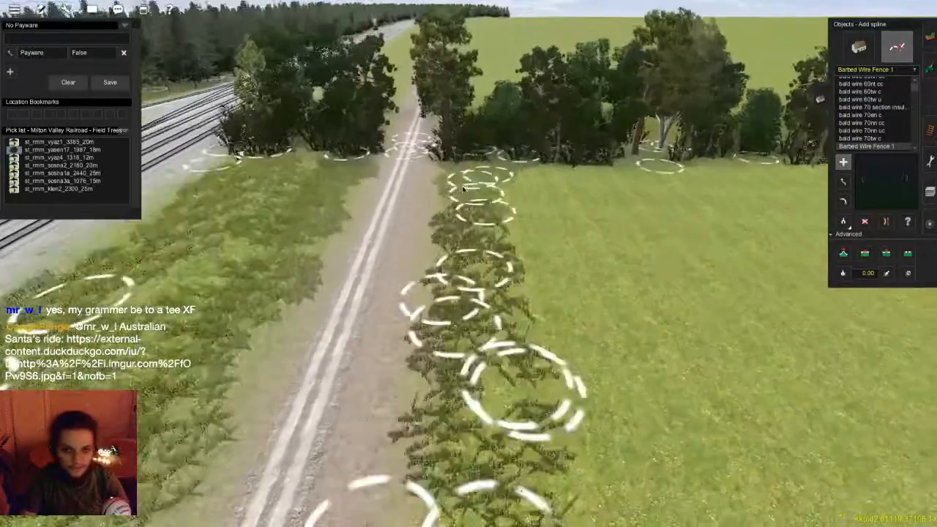
{"action": "key", "text": "Up"}
{"action": "scroll", "coordinate": [461, 221], "scroll_direction": "down", "scroll_amount": 8}
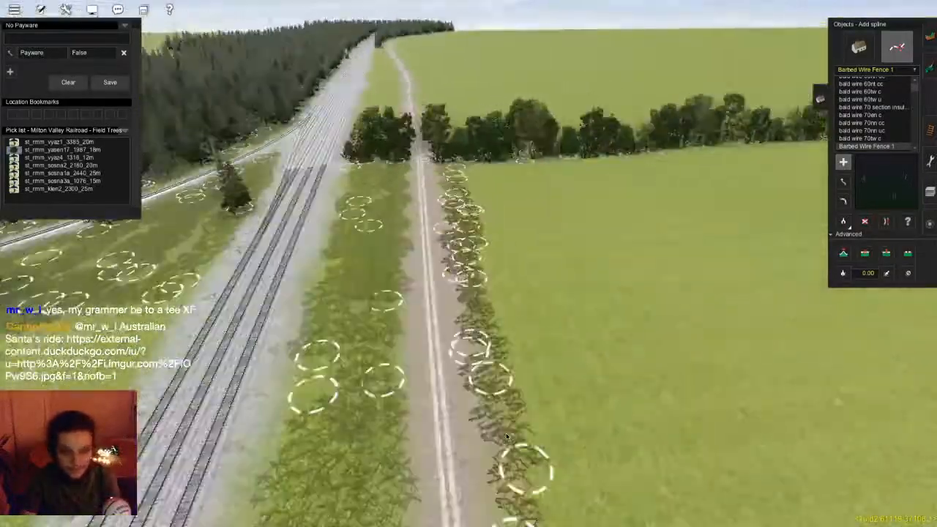
- Examine the tall grass beside the dirt track up close from ground level and along its length
{"action": "right_click_drag", "start_coordinate": [462, 221], "coordinate": [539, 295]}
{"action": "scroll", "coordinate": [540, 295], "scroll_direction": "up", "scroll_amount": 10}
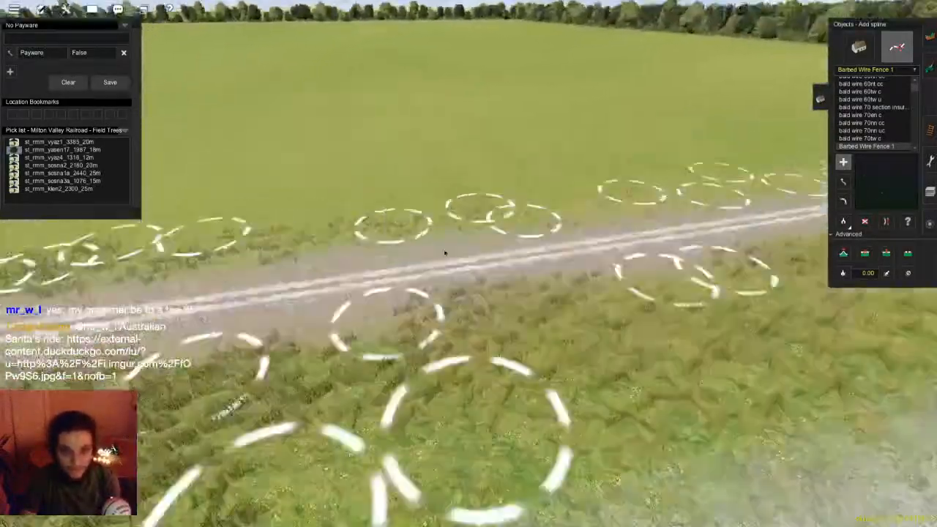
{"action": "scroll", "coordinate": [520, 308], "scroll_direction": "down", "scroll_amount": 6}
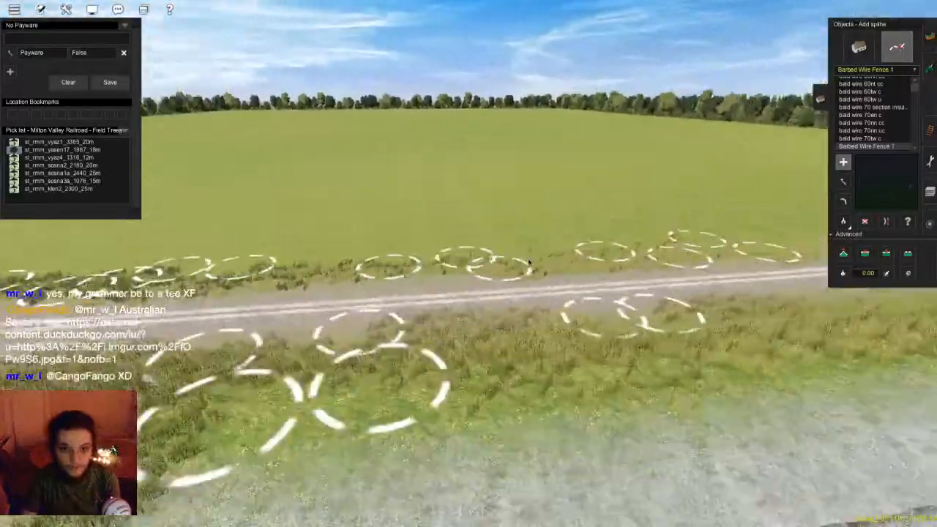
{"action": "scroll", "coordinate": [505, 283], "scroll_direction": "up", "scroll_amount": 5}
{"action": "scroll", "coordinate": [514, 281], "scroll_direction": "down", "scroll_amount": 5}
{"action": "key", "text": "Left"}
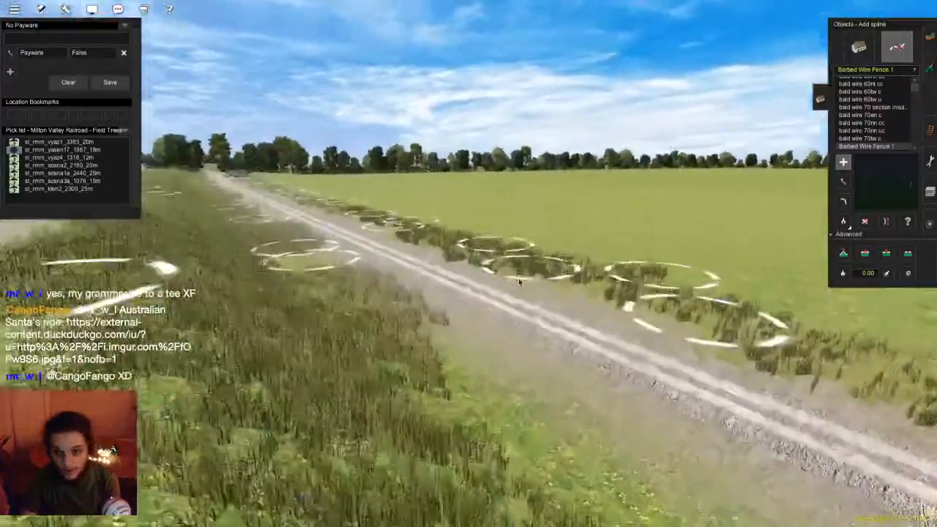
{"action": "key", "text": "Left"}
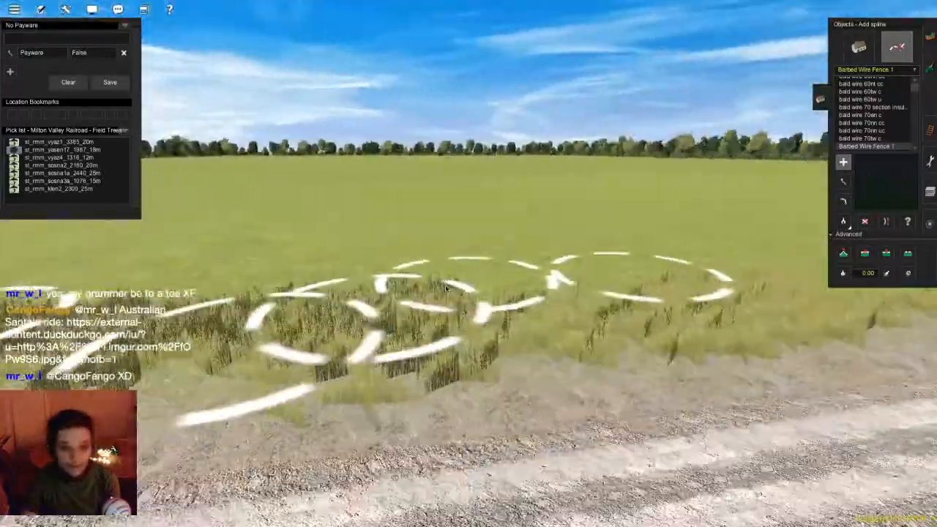
{"action": "scroll", "coordinate": [504, 316], "scroll_direction": "up", "scroll_amount": 5}
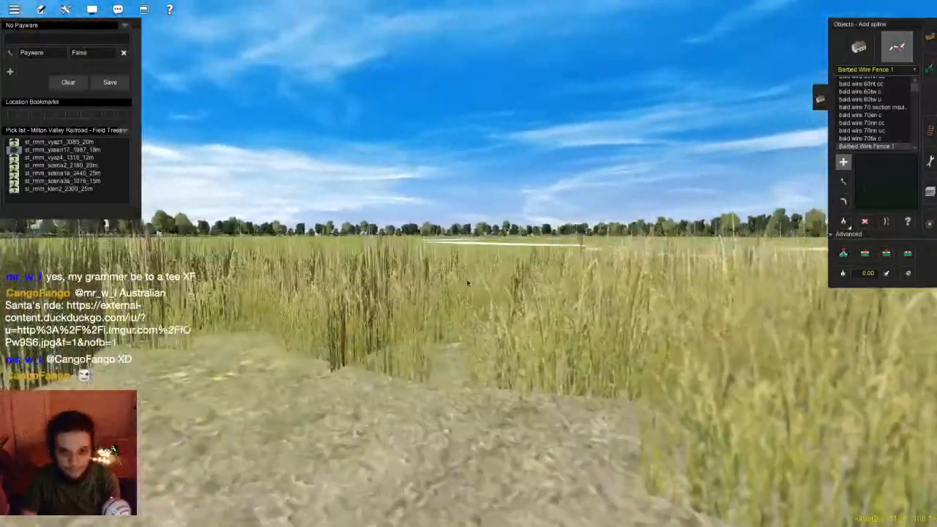
{"action": "scroll", "coordinate": [414, 295], "scroll_direction": "down", "scroll_amount": 5}
{"action": "key", "text": "Down"}
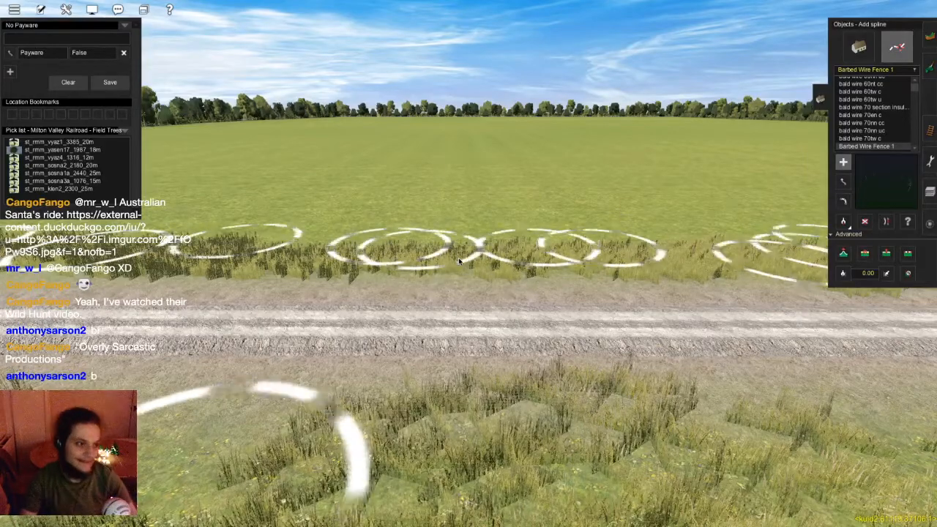
{"action": "key", "text": "Down"}
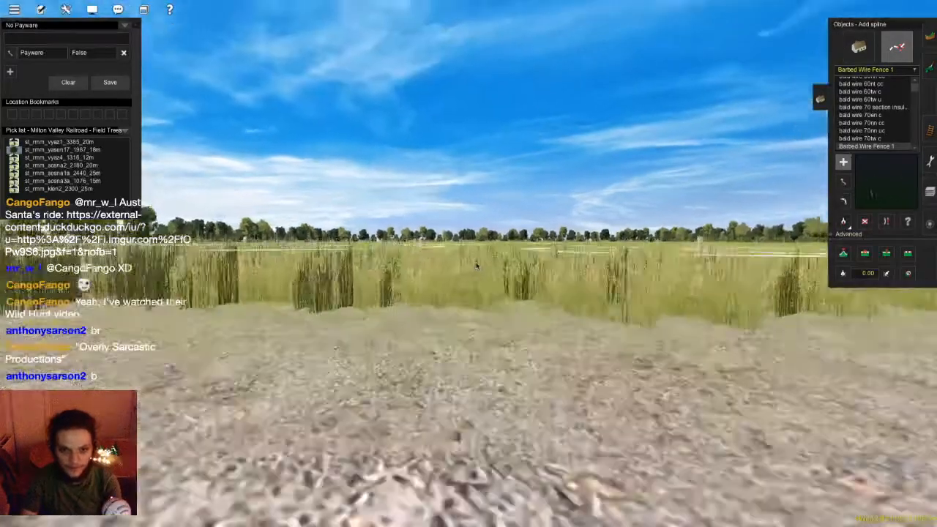
{"action": "key", "text": "Left"}
{"action": "key", "text": "Up"}
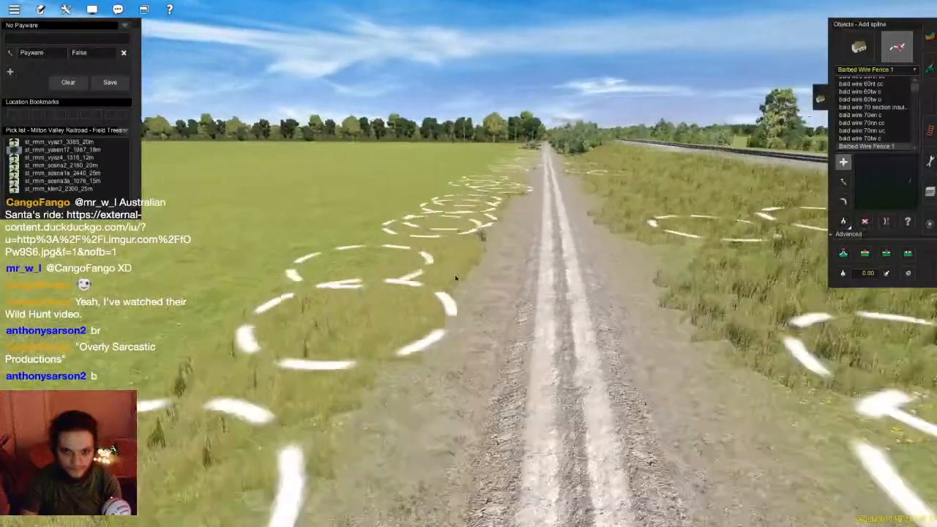
- Delete the grass spline that covers the fence posts beside the dirt track
{"action": "right_click", "coordinate": [472, 211]}
{"action": "key", "text": "Right"}
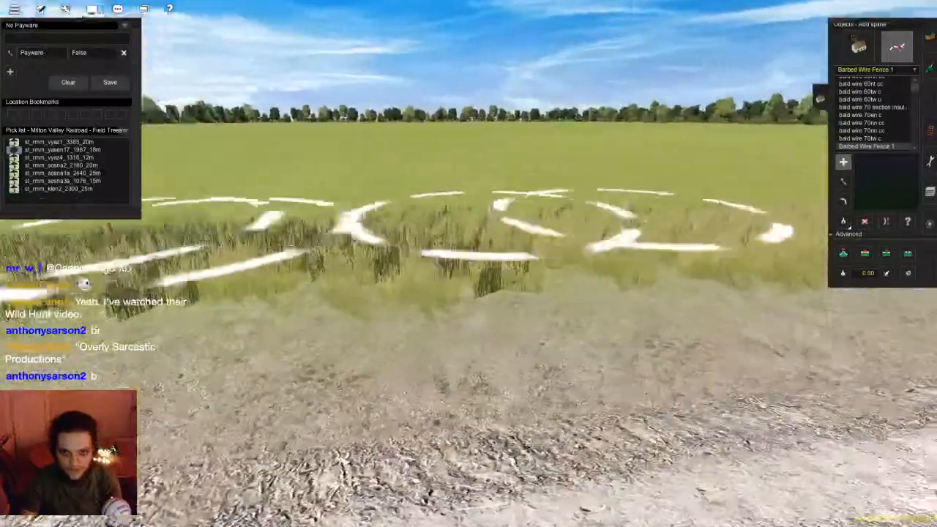
{"action": "key", "text": "Up"}
{"action": "left_click", "coordinate": [864, 221]}
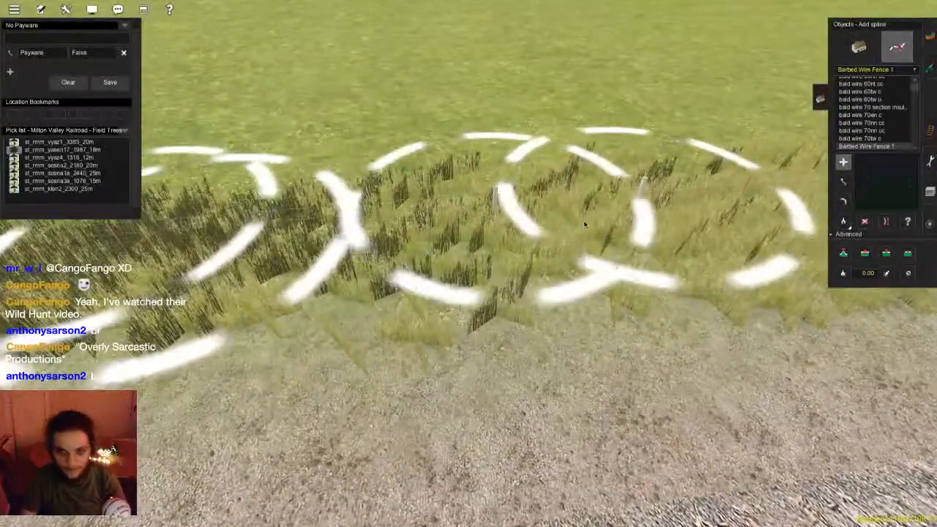
{"action": "left_click", "coordinate": [567, 212]}
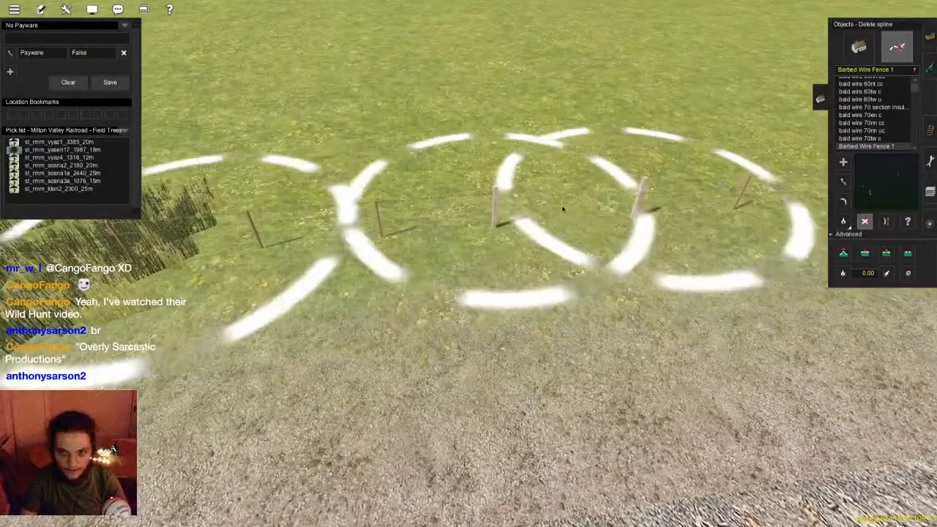
- Switch from deleting splines to the Get object tool for picking up an existing scenery object
{"action": "key", "text": "Down"}
{"action": "left_click", "coordinate": [858, 47]}
{"action": "key", "text": "Down"}
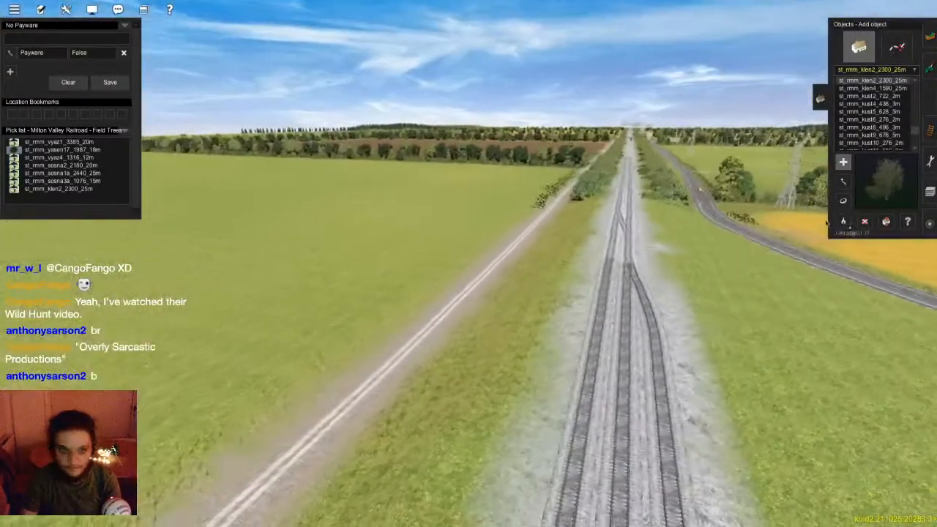
{"action": "left_click", "coordinate": [842, 221]}
{"action": "key", "text": "Down"}
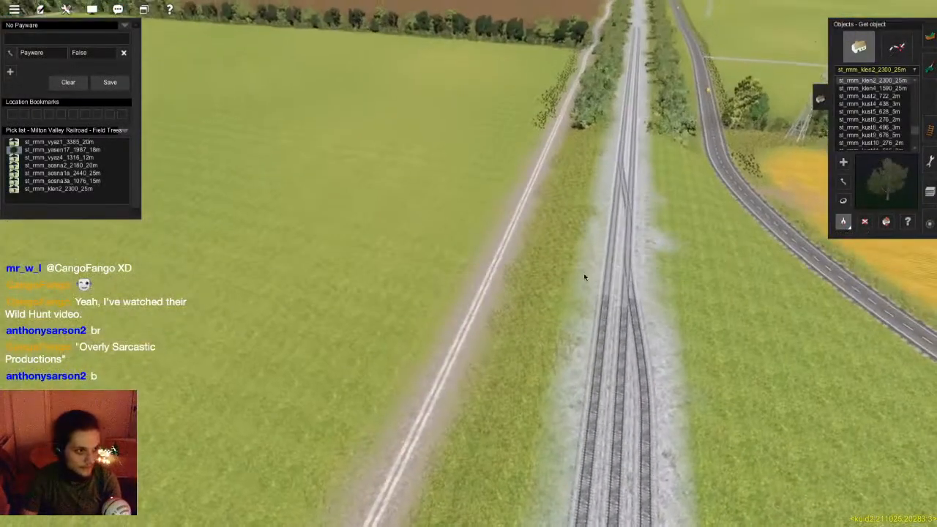
- Examine the paved road's bend and the field entrance of the yellow field up close
{"action": "key", "text": "Right"}
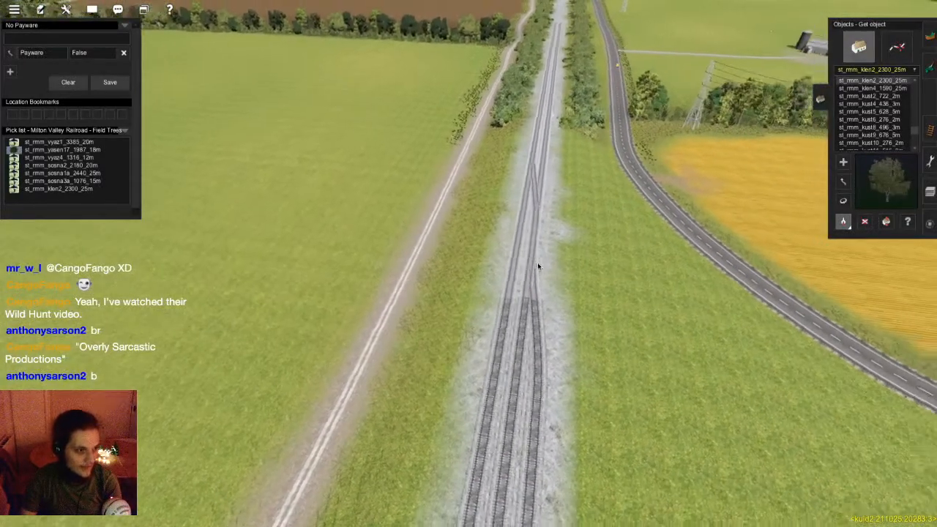
{"action": "key", "text": "Right"}
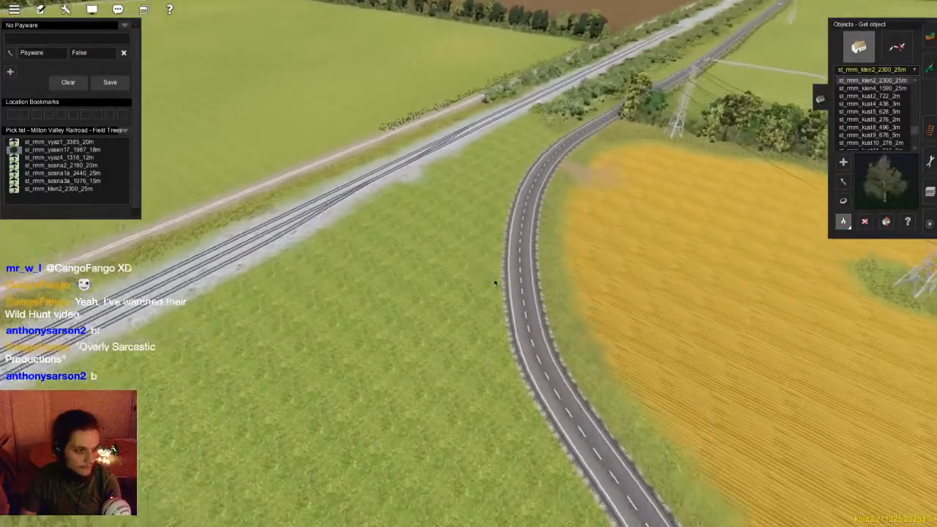
{"action": "key", "text": "Up"}
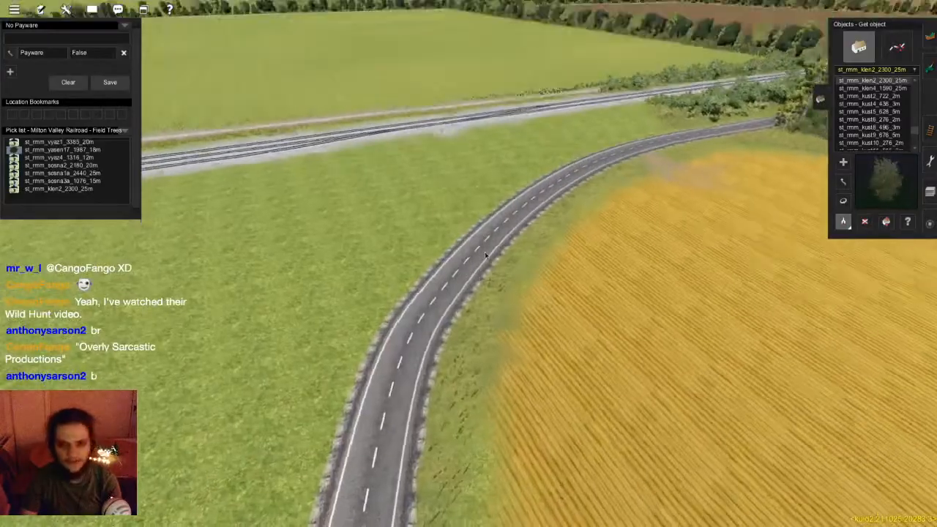
{"action": "key", "text": "Left"}
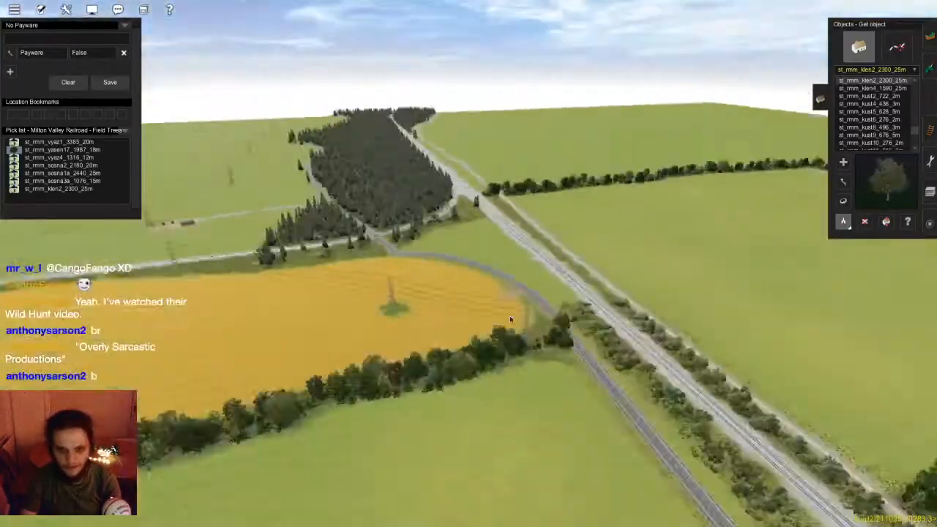
{"action": "key", "text": "Left"}
{"action": "right_click", "coordinate": [511, 319]}
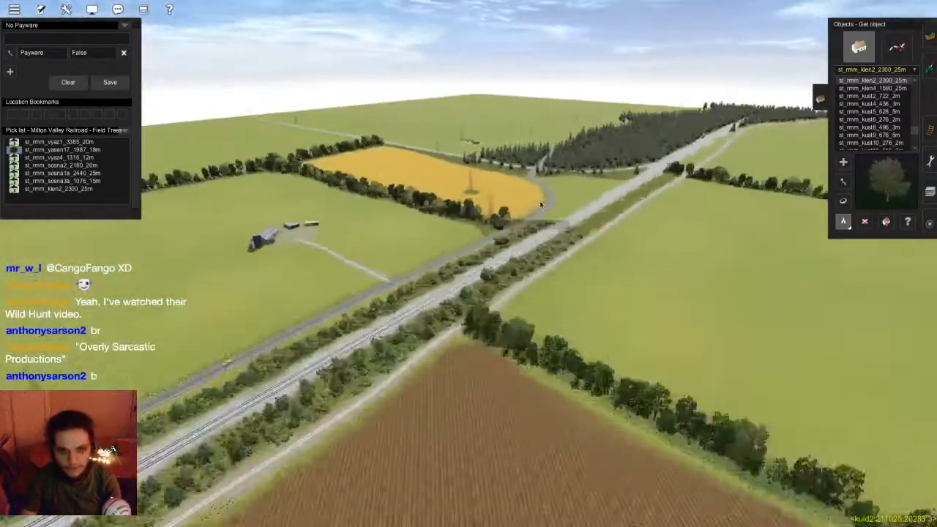
{"action": "right_click", "coordinate": [539, 201]}
{"action": "scroll", "coordinate": [539, 200], "scroll_direction": "up", "scroll_amount": 5}
{"action": "scroll", "coordinate": [442, 275], "scroll_direction": "up", "scroll_amount": 5}
{"action": "right_click", "coordinate": [454, 228]}
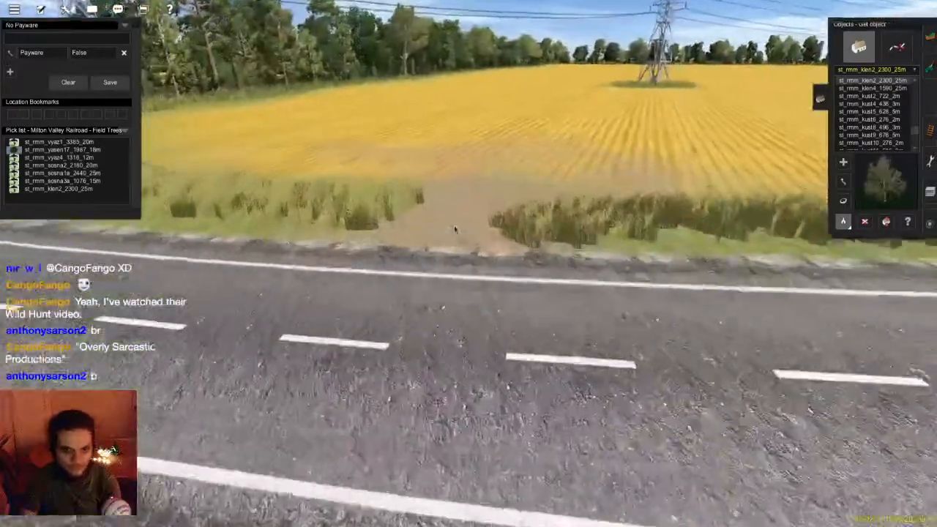
{"action": "scroll", "coordinate": [366, 243], "scroll_direction": "down", "scroll_amount": 5}
{"action": "right_click", "coordinate": [338, 220]}
- Inspect the gate where the farm track meets the paved road
{"action": "key", "text": "Left"}
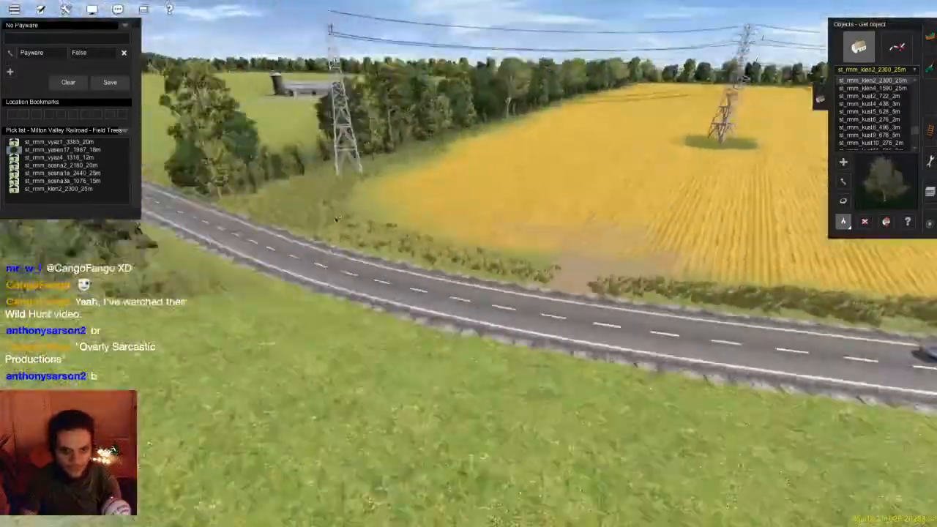
{"action": "key", "text": "Left"}
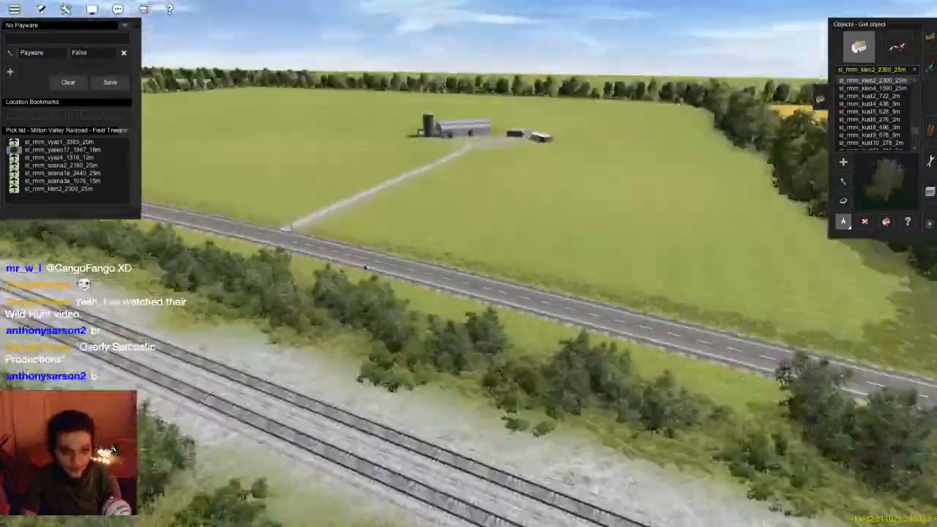
{"action": "right_click", "coordinate": [365, 267]}
{"action": "scroll", "coordinate": [435, 271], "scroll_direction": "up", "scroll_amount": 5}
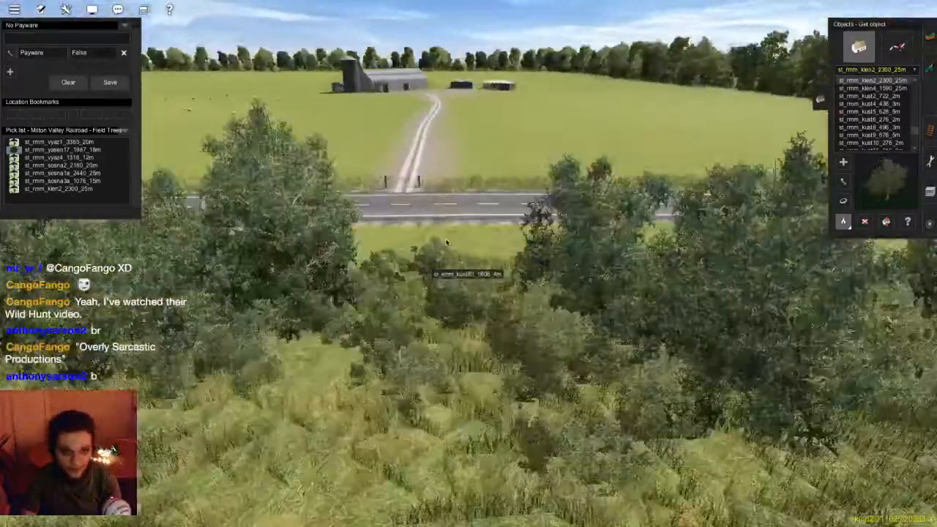
{"action": "scroll", "coordinate": [475, 261], "scroll_direction": "down", "scroll_amount": 5}
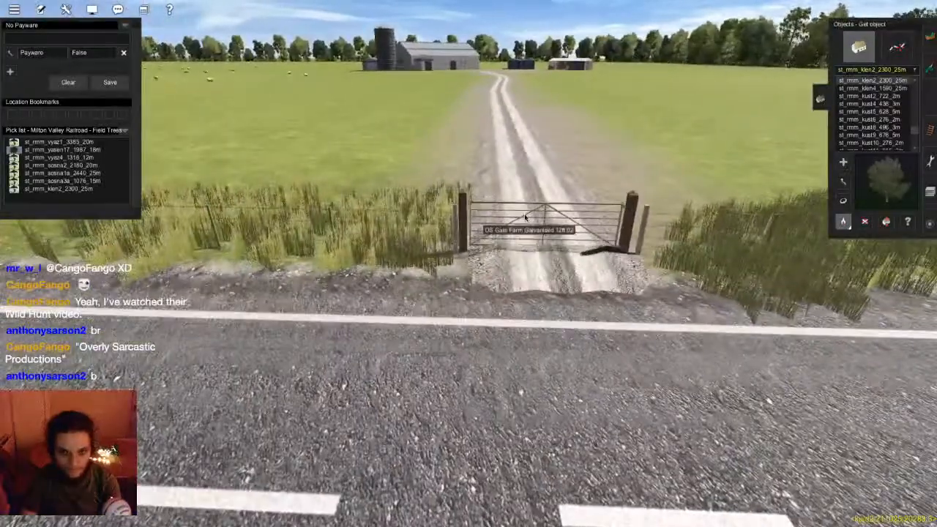
- Pick up the 5 Bar Gate-closed object from the brown field's entrance beside the dirt track
{"action": "key", "text": "Left"}
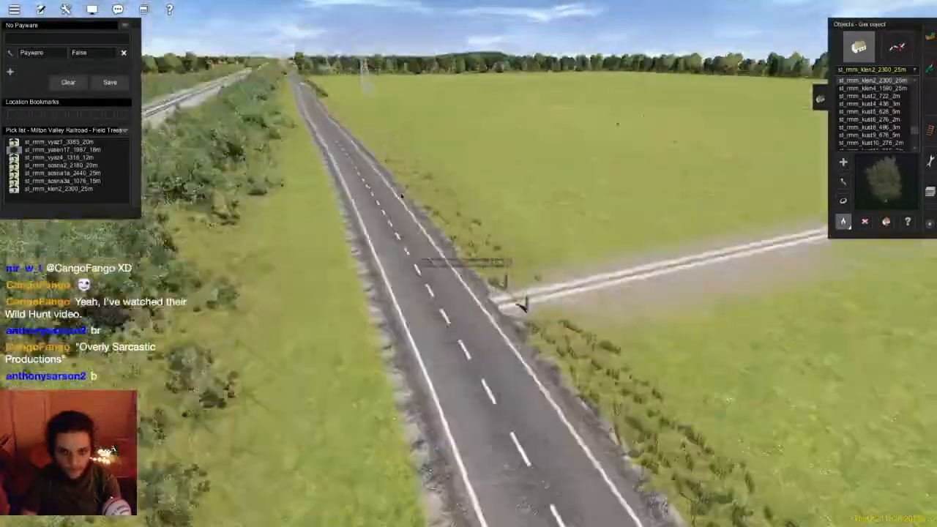
{"action": "key", "text": "Left"}
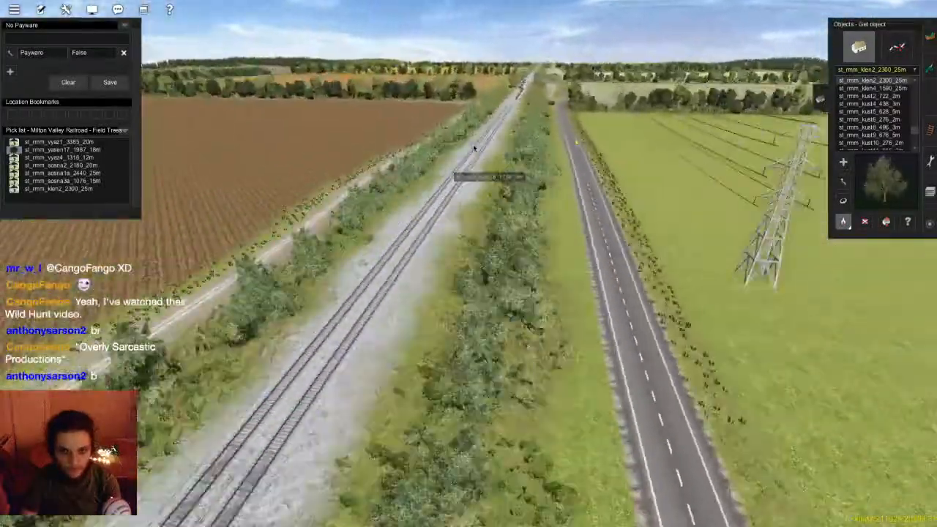
{"action": "key", "text": "Left"}
{"action": "scroll", "coordinate": [468, 264], "scroll_direction": "up", "scroll_amount": 5}
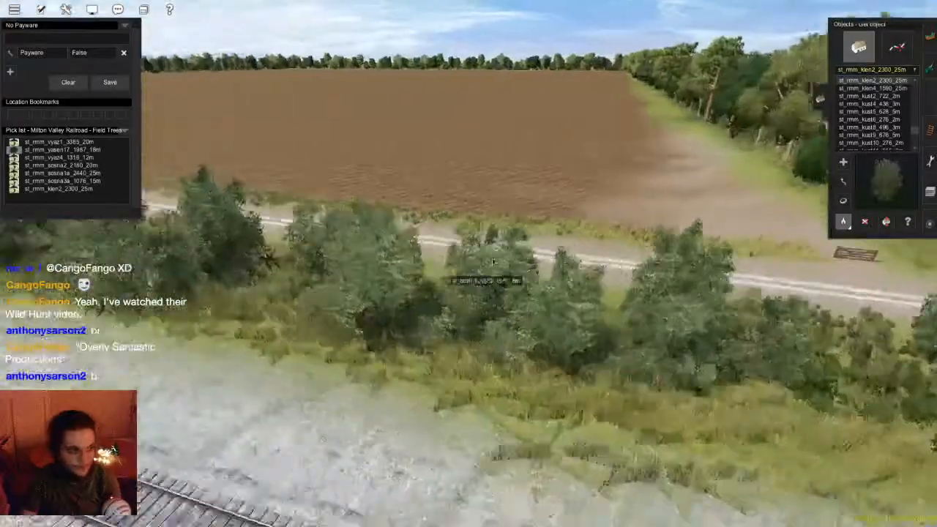
{"action": "scroll", "coordinate": [541, 259], "scroll_direction": "up", "scroll_amount": 4}
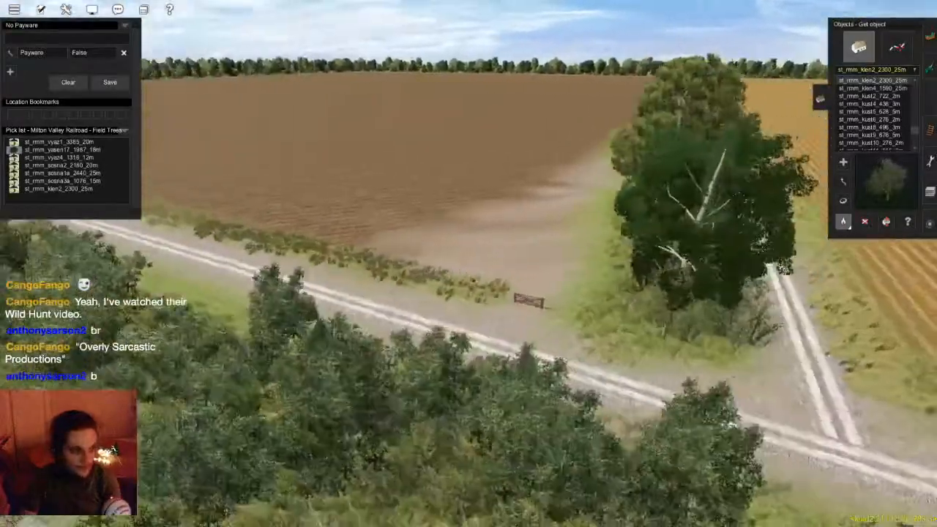
{"action": "scroll", "coordinate": [347, 234], "scroll_direction": "down", "scroll_amount": 5}
{"action": "key", "text": "Left"}
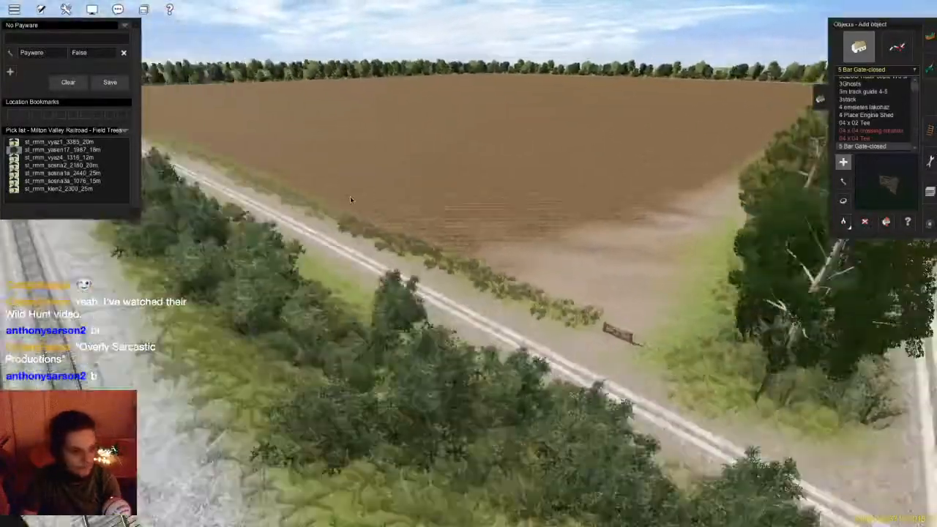
- Place the 5 Bar Gate-closed in the fence gap beside the green field and rotate it in line with the fence
{"action": "right_click", "coordinate": [349, 196]}
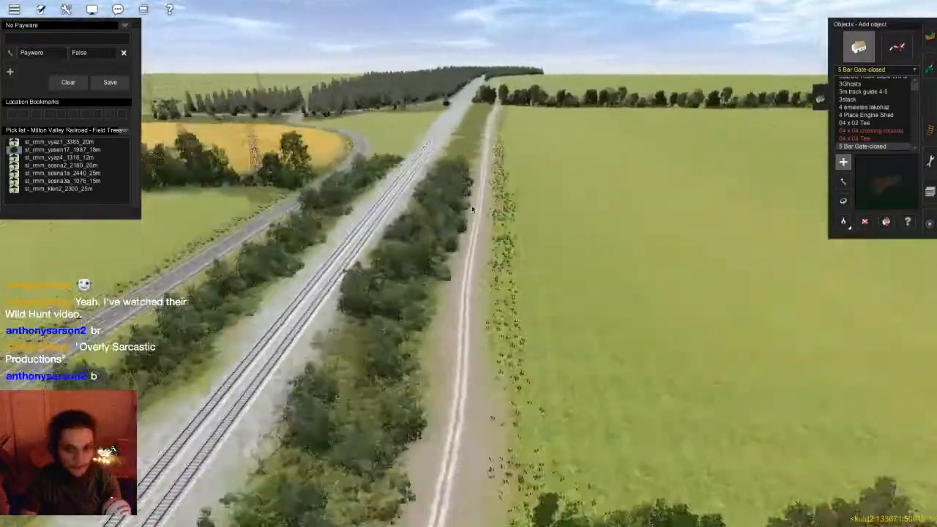
{"action": "scroll", "coordinate": [488, 202], "scroll_direction": "up", "scroll_amount": 4}
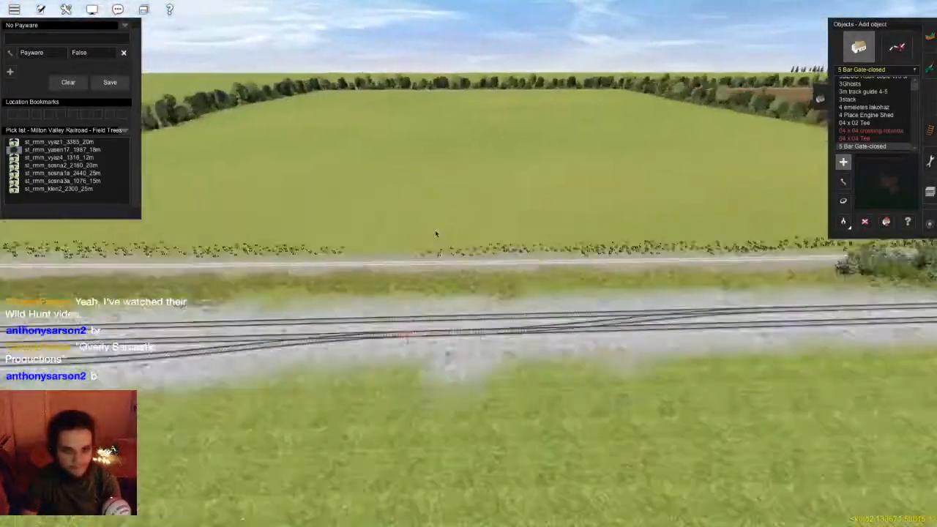
{"action": "key", "text": "Right"}
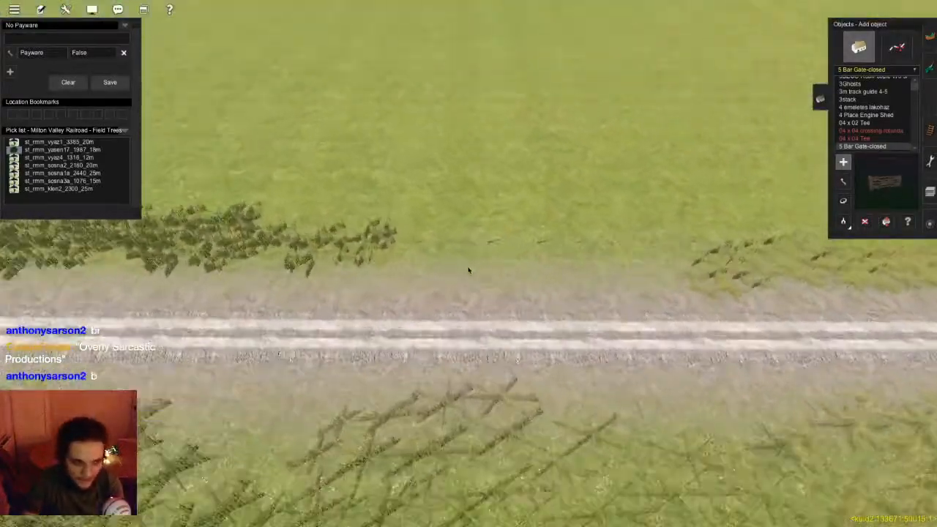
{"action": "scroll", "coordinate": [476, 259], "scroll_direction": "up", "scroll_amount": 5}
{"action": "right_click_drag", "start_coordinate": [522, 261], "coordinate": [448, 298]}
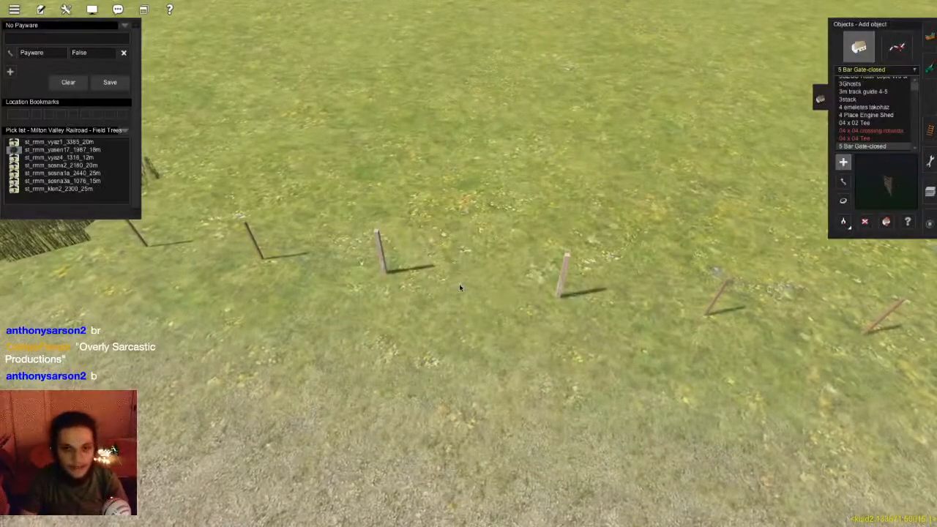
{"action": "left_click", "coordinate": [459, 286]}
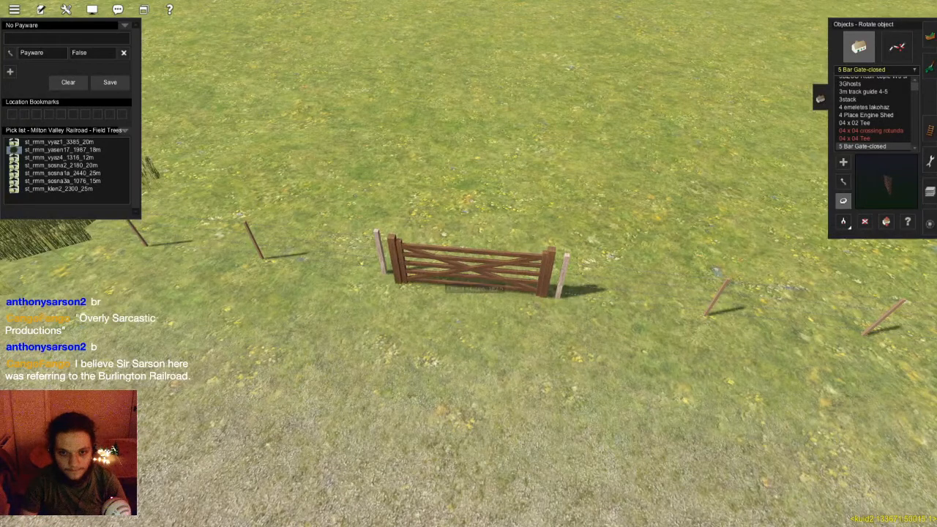
- Move the barbed wire fence ends on both sides against the gate posts and save the route
{"action": "left_click", "coordinate": [906, 49]}
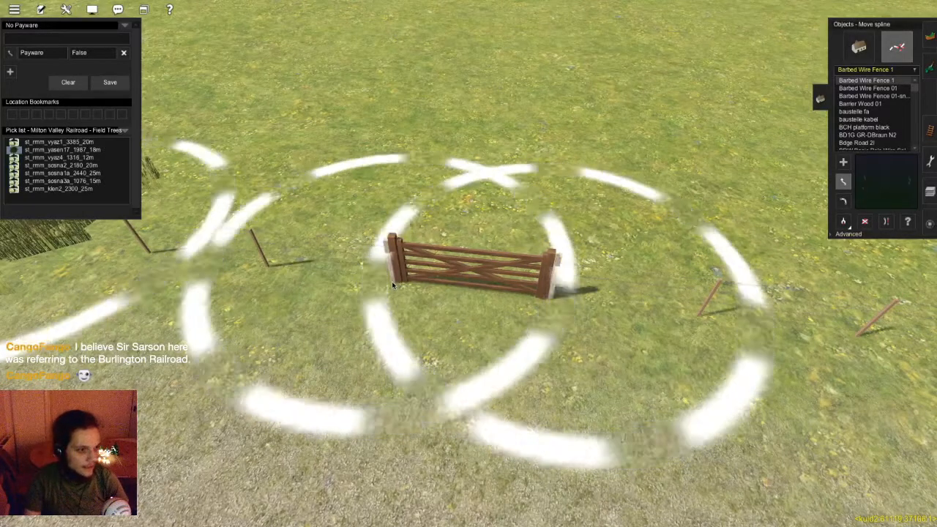
{"action": "key", "text": "ctrl+s"}
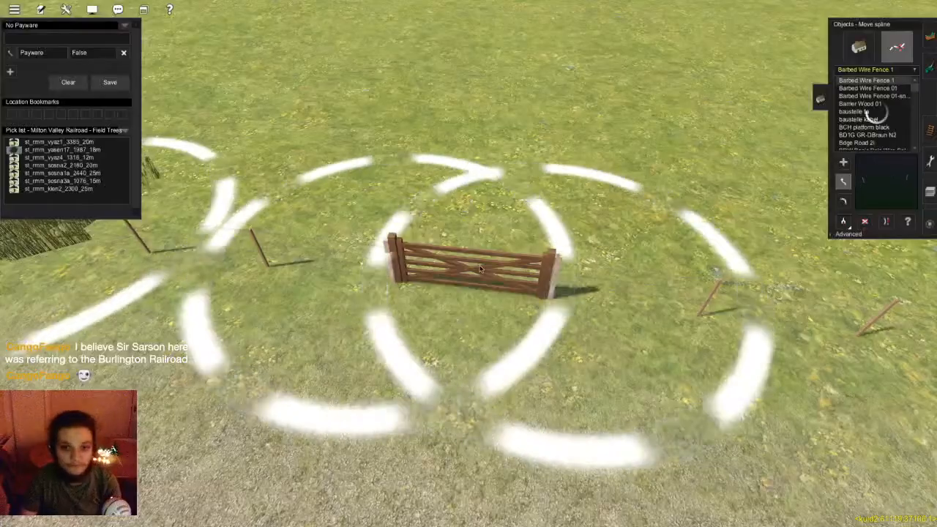
- Add JVC(TB)Grass spline#1a-light splines along the dirt track's verge on both sides of the gate, leaving the gateway clear
{"action": "scroll", "coordinate": [558, 260], "scroll_direction": "down", "scroll_amount": 5}
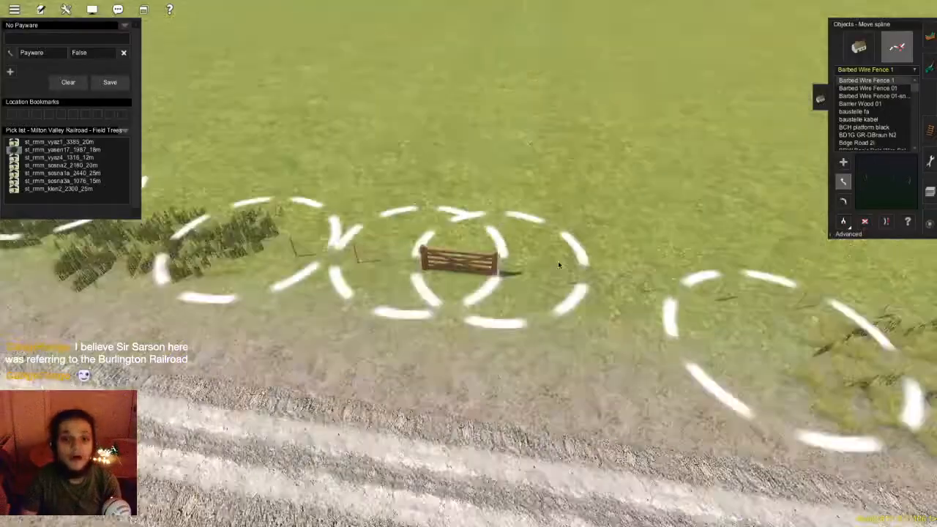
{"action": "scroll", "coordinate": [823, 190], "scroll_direction": "up", "scroll_amount": 5}
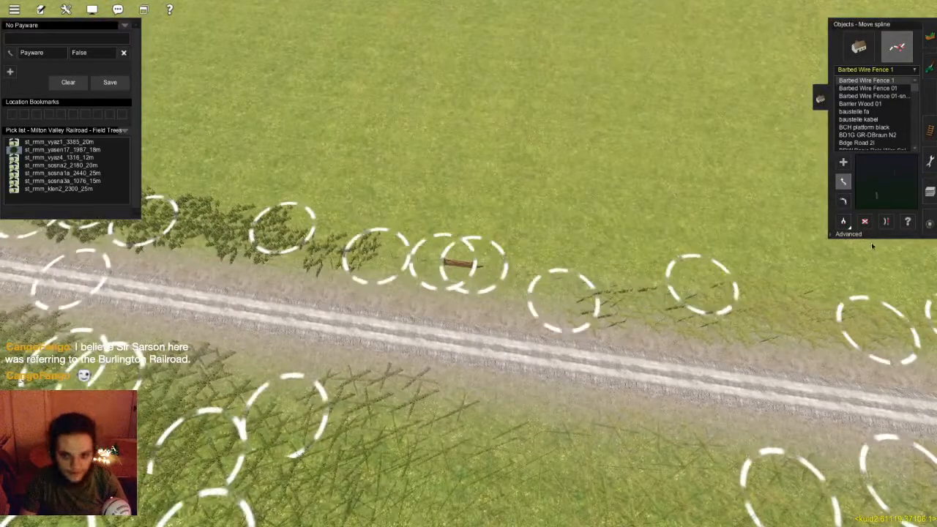
{"action": "left_click", "coordinate": [628, 313]}
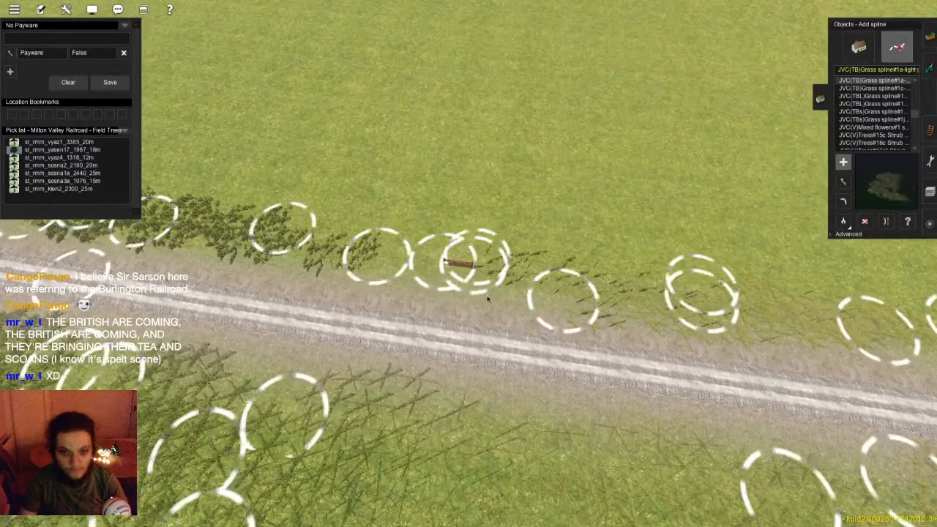
{"action": "left_click", "coordinate": [643, 310]}
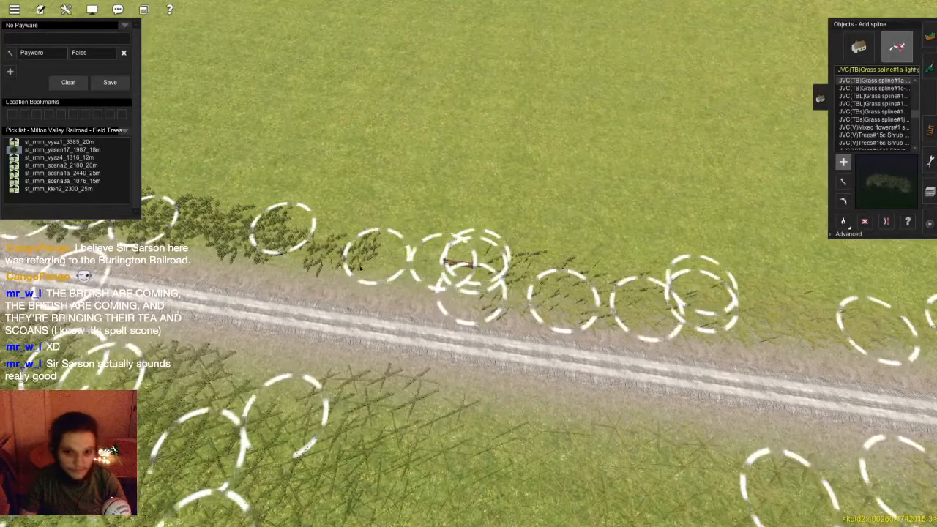
{"action": "left_click", "coordinate": [425, 288]}
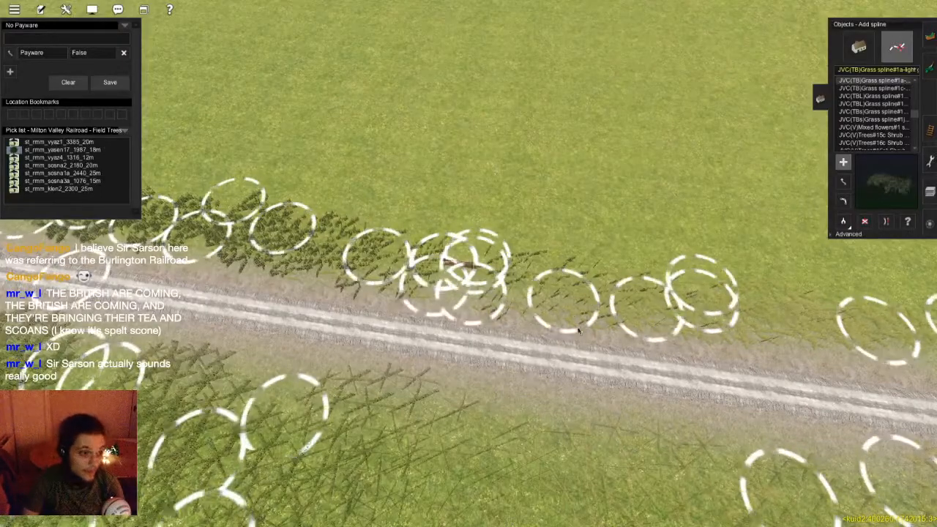
- Paint the ground in front of the gate and just inside the green field with the grey-brown dirt texture
{"action": "key", "text": "Down"}
{"action": "left_click", "coordinate": [928, 68]}
{"action": "key", "text": "Up"}
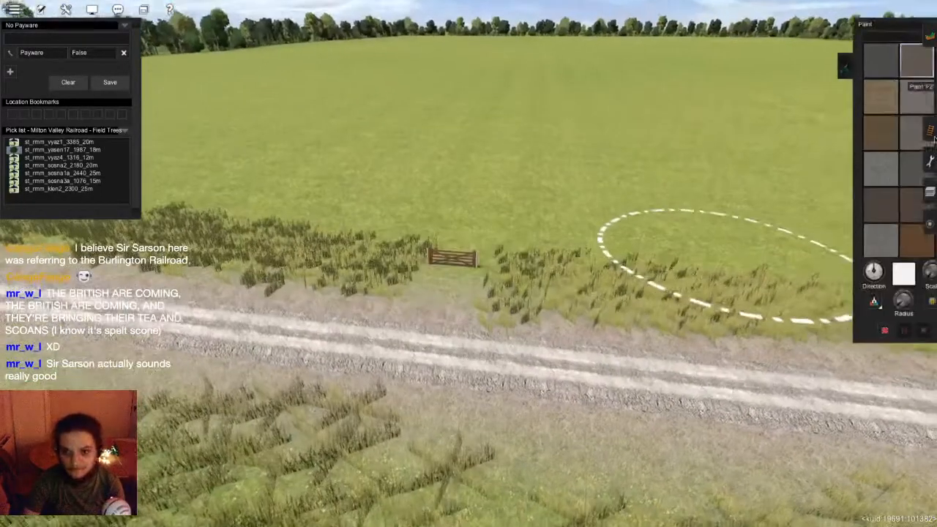
{"action": "scroll", "coordinate": [388, 358], "scroll_direction": "up", "scroll_amount": 5}
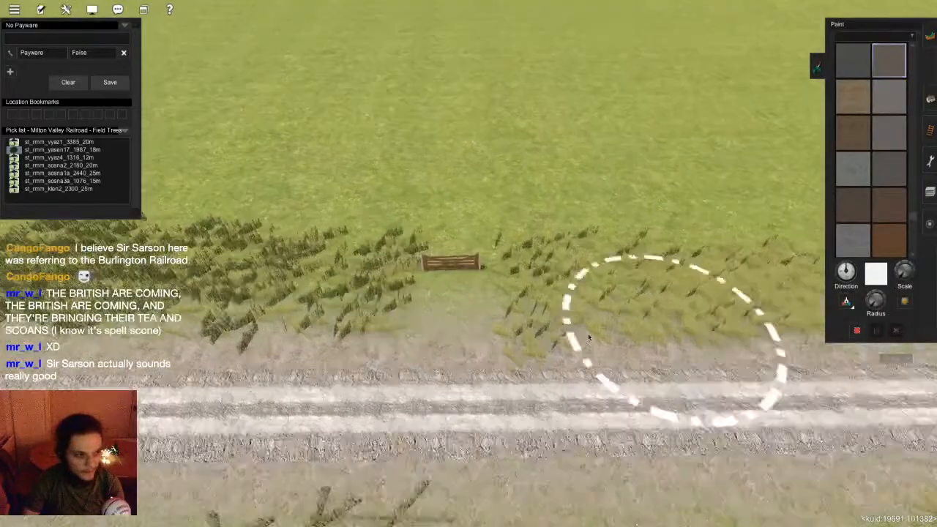
{"action": "key", "text": "Up"}
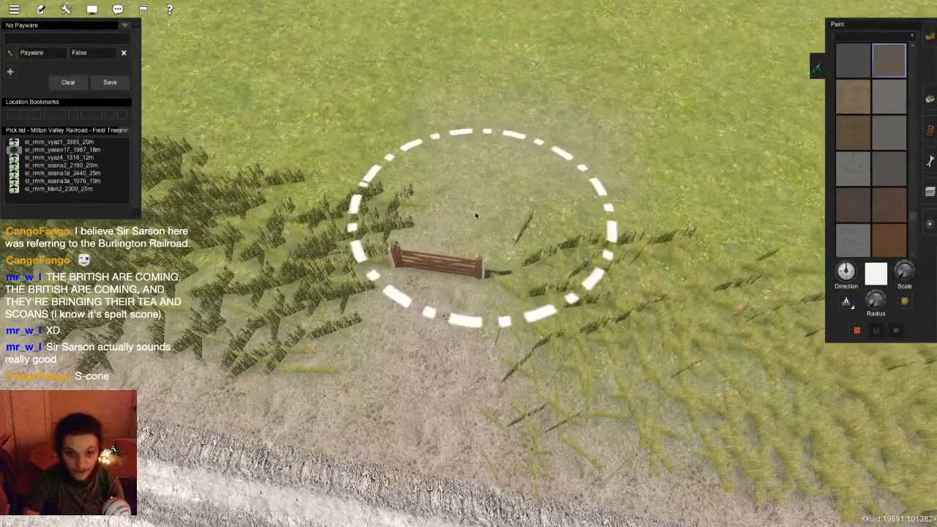
{"action": "scroll", "coordinate": [470, 369], "scroll_direction": "down", "scroll_amount": 3}
{"action": "key", "text": "Down"}
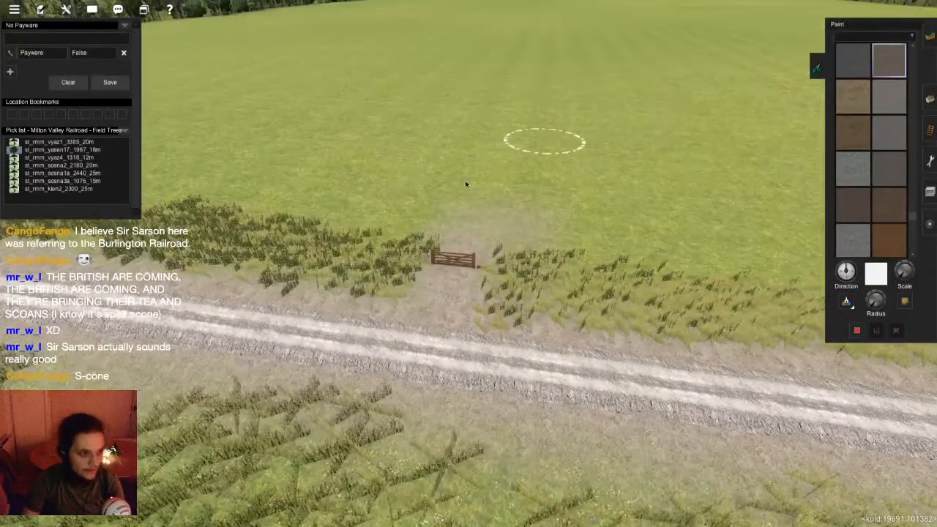
{"action": "key", "text": "Left"}
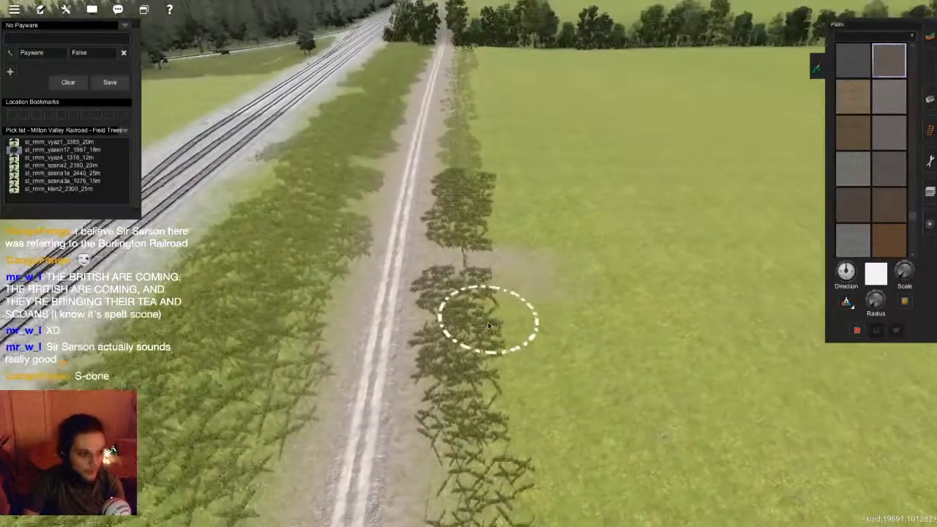
{"action": "key", "text": "Down"}
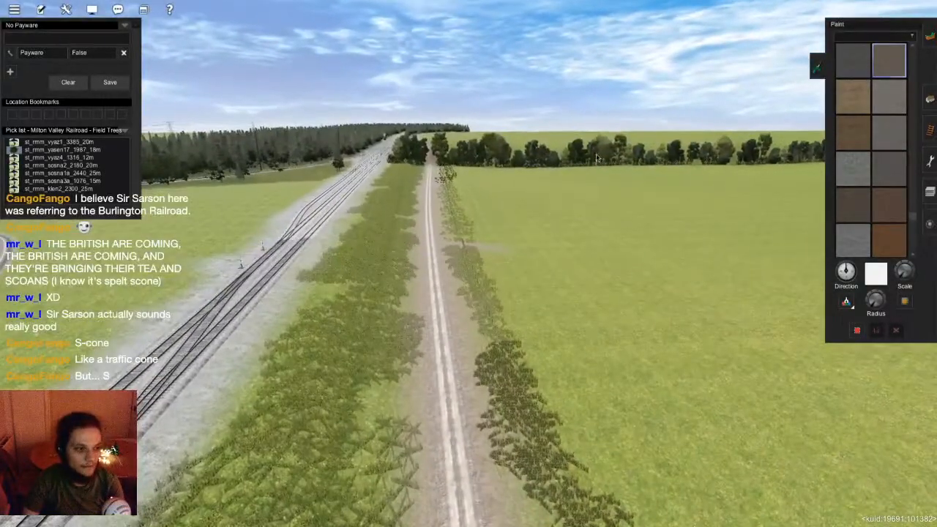
- Pick up the Sheep merino ewe 01d object from the existing flock in the field near the farm buildings
{"action": "right_click_drag", "start_coordinate": [653, 214], "coordinate": [452, 266]}
{"action": "key", "text": "Left"}
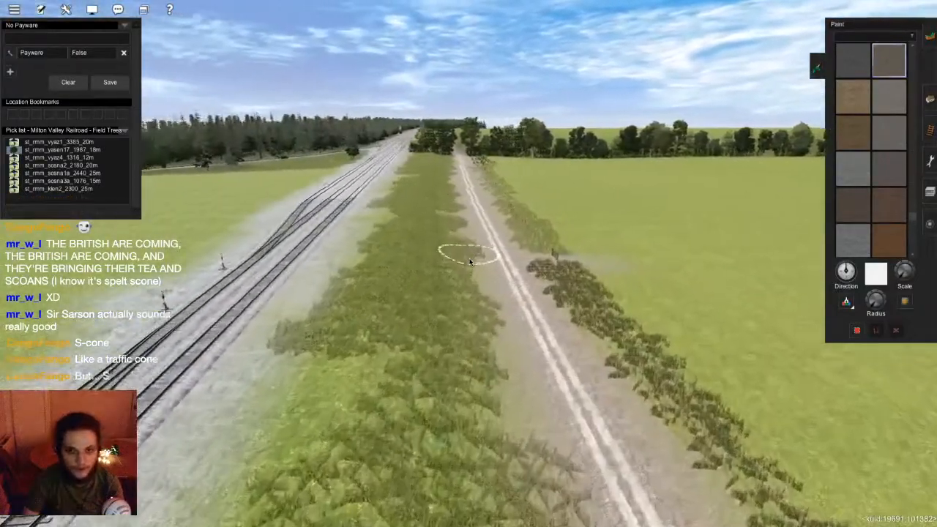
{"action": "key", "text": "Left"}
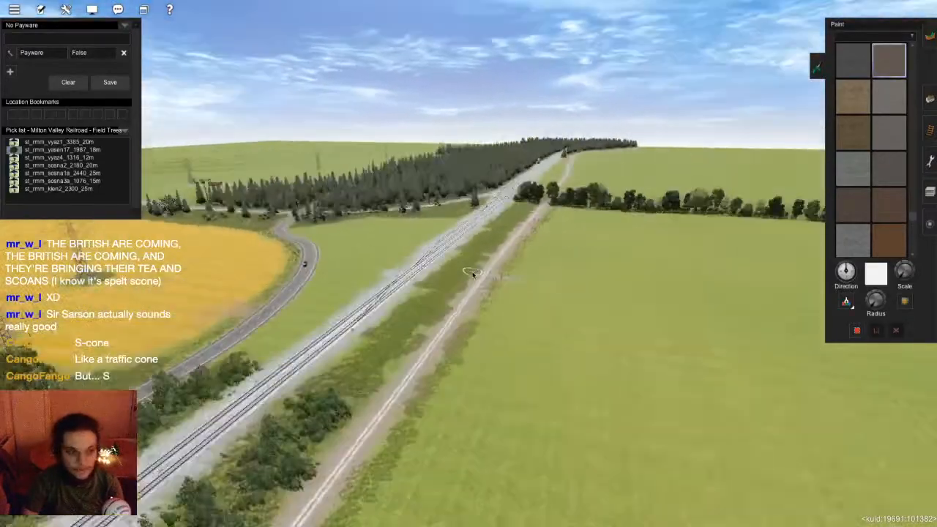
{"action": "key", "text": "Right"}
{"action": "key", "text": "Up"}
{"action": "left_click", "coordinate": [929, 98]}
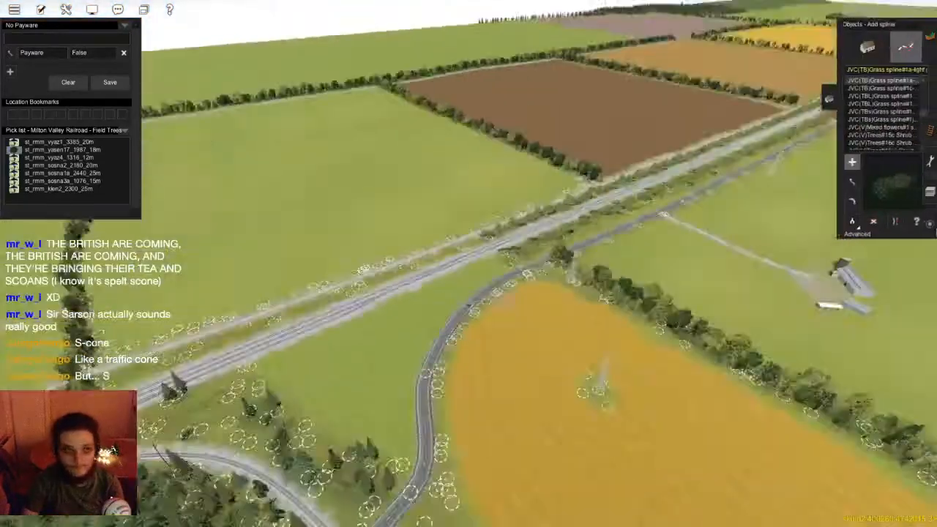
{"action": "key", "text": "Right"}
{"action": "key", "text": "Page_Up"}
{"action": "key", "text": "Down"}
{"action": "left_click", "coordinate": [859, 48]}
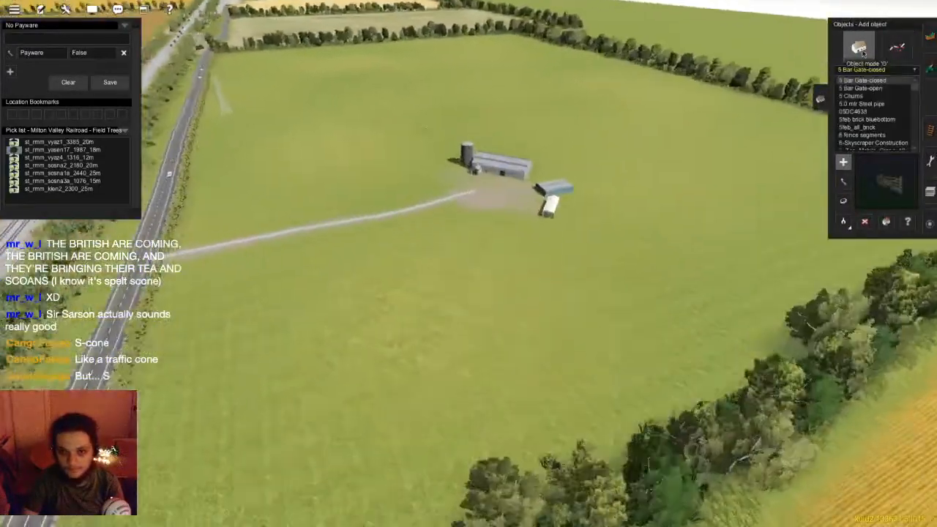
{"action": "left_click", "coordinate": [843, 222]}
{"action": "scroll", "coordinate": [500, 207], "scroll_direction": "up", "scroll_amount": 5}
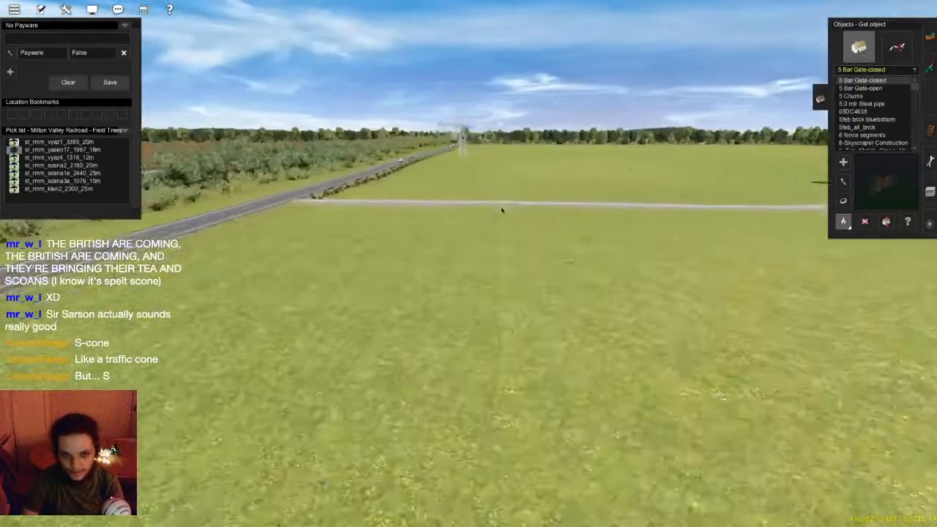
{"action": "scroll", "coordinate": [487, 233], "scroll_direction": "up", "scroll_amount": 3}
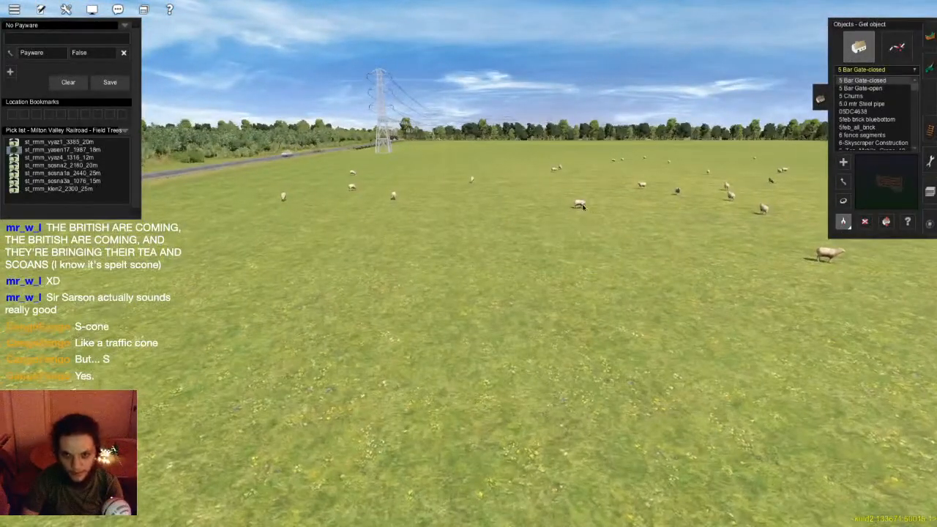
{"action": "left_click", "coordinate": [580, 207]}
{"action": "scroll", "coordinate": [429, 286], "scroll_direction": "down", "scroll_amount": 8}
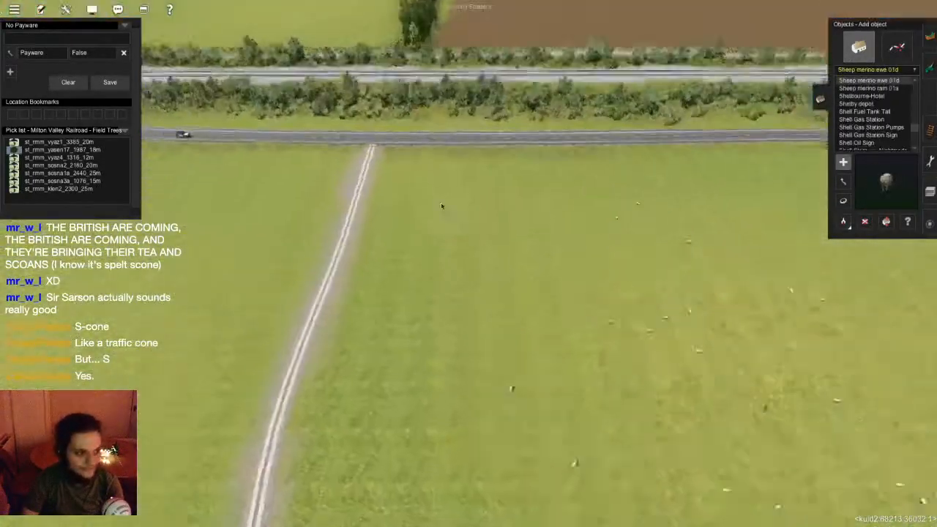
- Scatter Sheep merino ewes, including the 01d, 01c and 01a variants, across the green field behind the gate
{"action": "key", "text": "Up"}
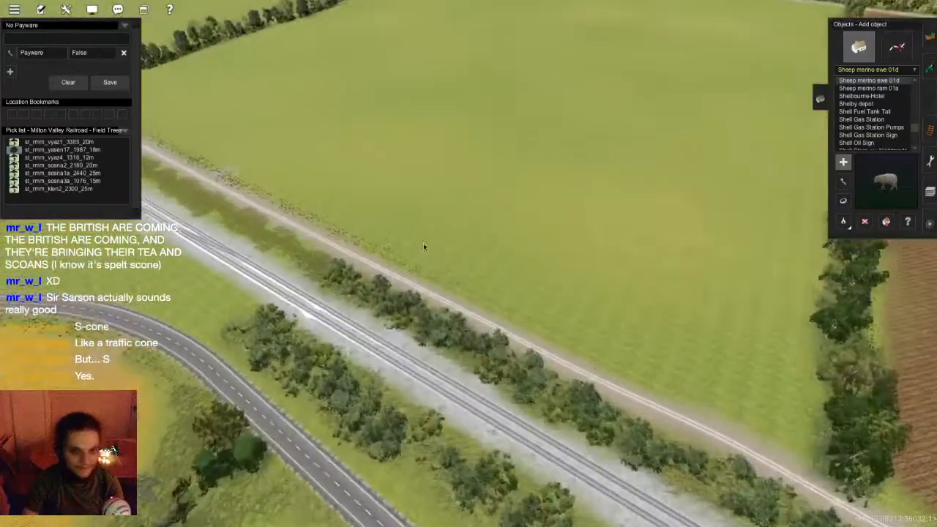
{"action": "key", "text": "Up"}
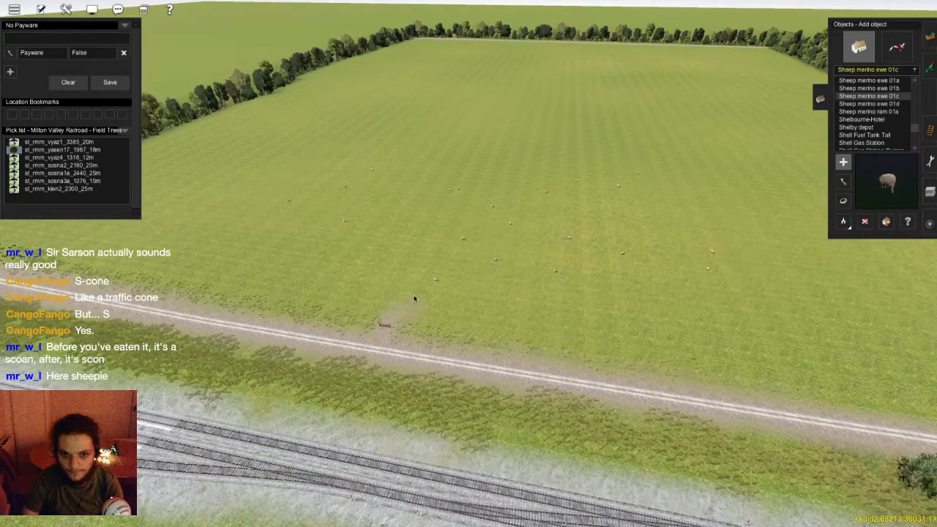
{"action": "scroll", "coordinate": [427, 286], "scroll_direction": "up", "scroll_amount": 3}
{"action": "key", "text": "Down"}
{"action": "key", "text": "Right"}
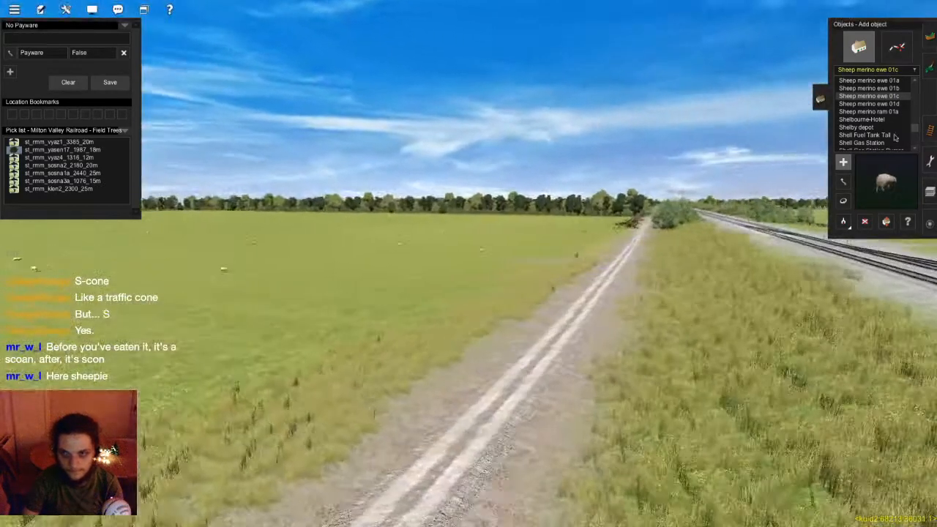
{"action": "key", "text": "Left"}
{"action": "key", "text": "Up"}
{"action": "left_click", "coordinate": [878, 87]}
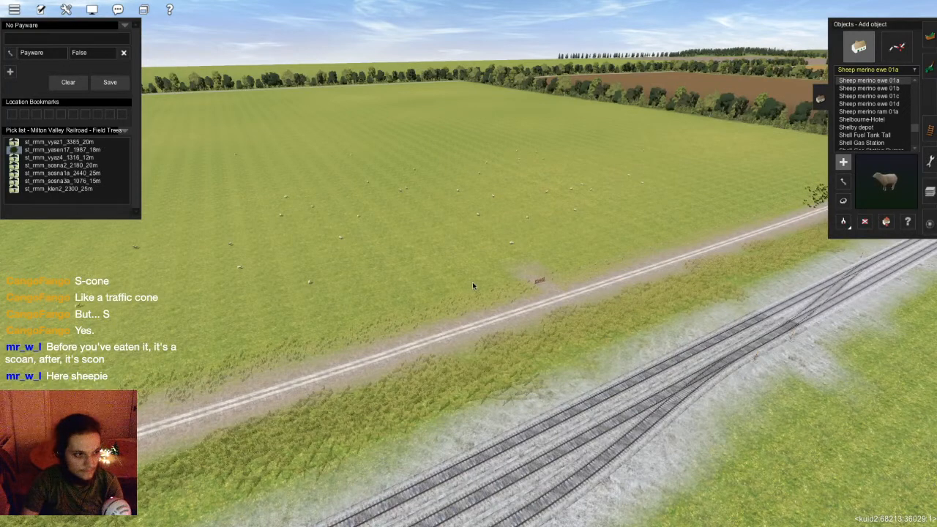
- Place a Sheep merino ewe 01a in the green field just inside the 5 Bar Gate
{"action": "right_click", "coordinate": [515, 316]}
{"action": "key", "text": "Left"}
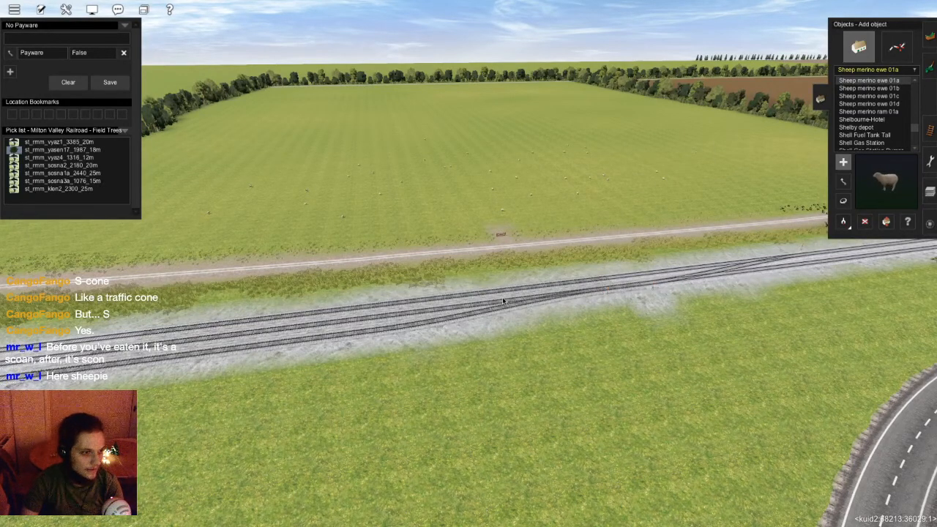
{"action": "key", "text": "Left"}
{"action": "right_click", "coordinate": [539, 246]}
{"action": "scroll", "coordinate": [539, 246], "scroll_direction": "up", "scroll_amount": 4}
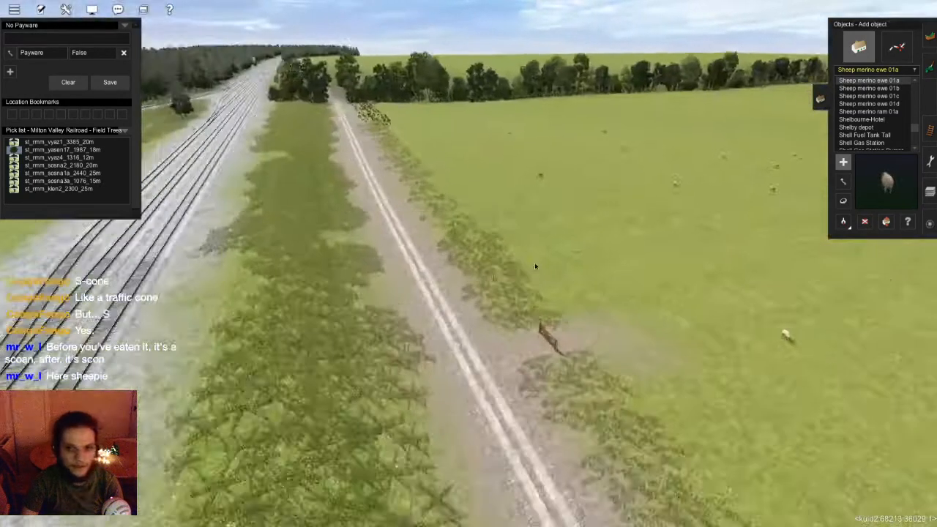
{"action": "key", "text": "Right"}
{"action": "key", "text": "Down"}
{"action": "key", "text": "Down"}
{"action": "key", "text": "Up"}
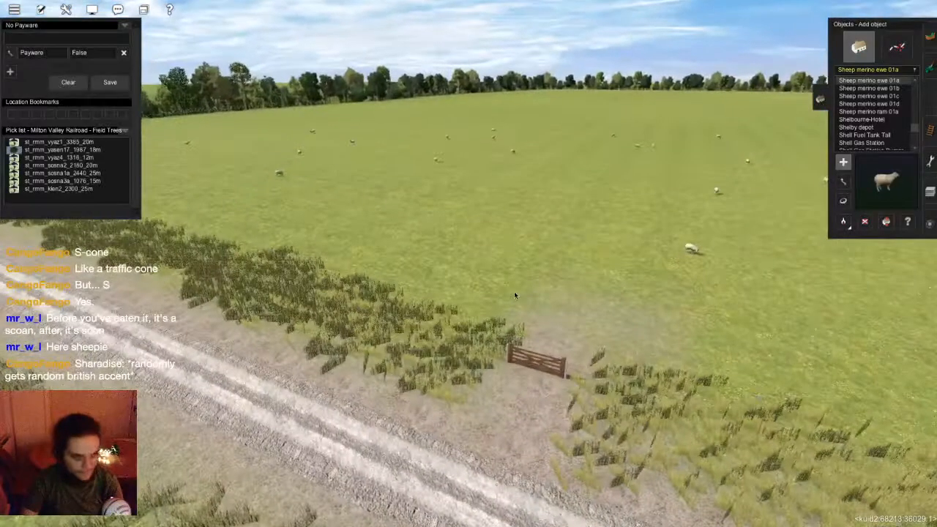
{"action": "key", "text": "Down"}
{"action": "key", "text": "Down"}
{"action": "key", "text": "Up"}
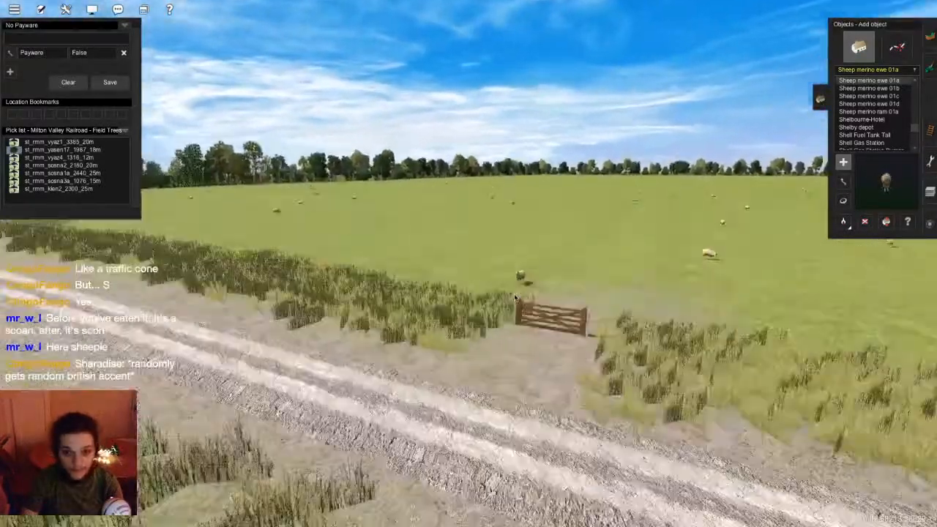
- Try placing the Shelby depot across the dirt track beside the gate, and undo the placement
{"action": "left_click", "coordinate": [880, 129]}
{"action": "left_click", "coordinate": [373, 242]}
{"action": "key", "text": "Left"}
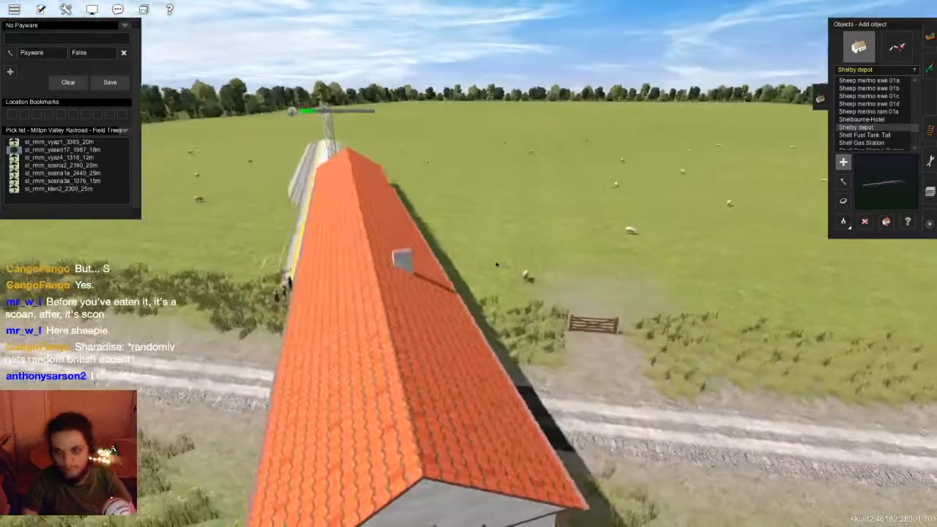
{"action": "key", "text": "ctrl+z"}
{"action": "key", "text": "Right"}
{"action": "key", "text": "Left"}
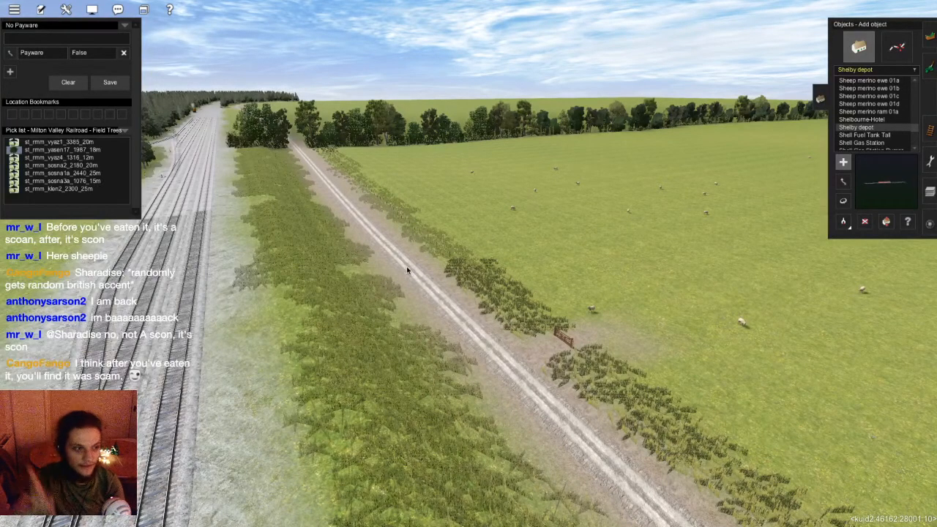
- Try placing Shell Gas Station Pumps in the green field near the hedge, and undo the placement
{"action": "key", "text": "w"}
{"action": "key", "text": "Right"}
{"action": "key", "text": "Left"}
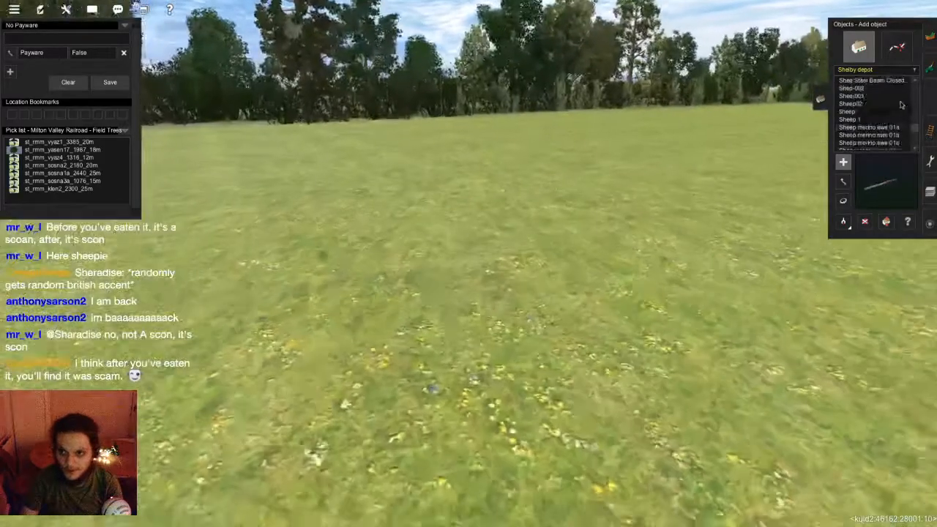
{"action": "scroll", "coordinate": [896, 117], "scroll_direction": "up", "scroll_amount": 2}
{"action": "left_click", "coordinate": [892, 127]}
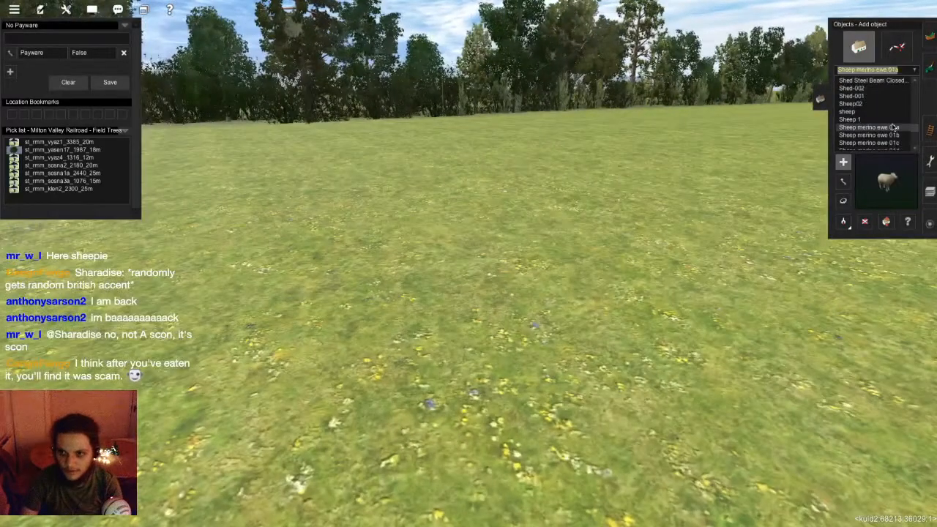
{"action": "scroll", "coordinate": [891, 127], "scroll_direction": "down", "scroll_amount": 3}
{"action": "left_click", "coordinate": [882, 124]}
{"action": "left_click", "coordinate": [541, 293]}
{"action": "scroll", "coordinate": [607, 273], "scroll_direction": "down", "scroll_amount": 4}
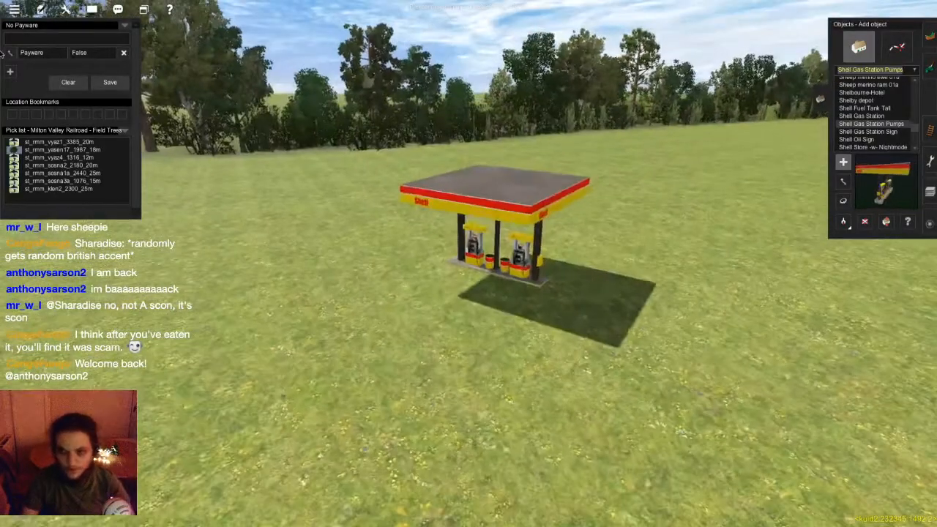
{"action": "key", "text": "ctrl+z"}
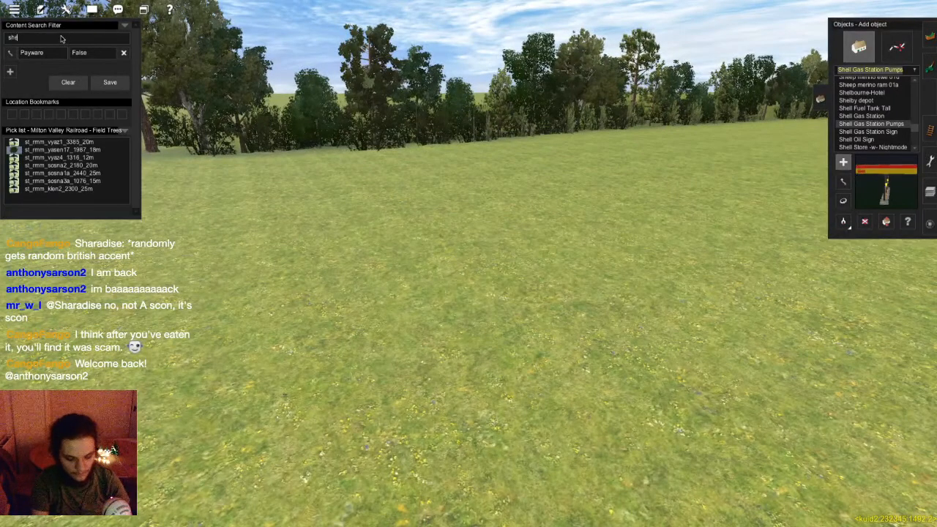
- Filter the objects by "sheep" and place a Sheep02 among the flock in the green field
{"action": "left_click", "coordinate": [61, 39]}
{"action": "left_click", "coordinate": [884, 141]}
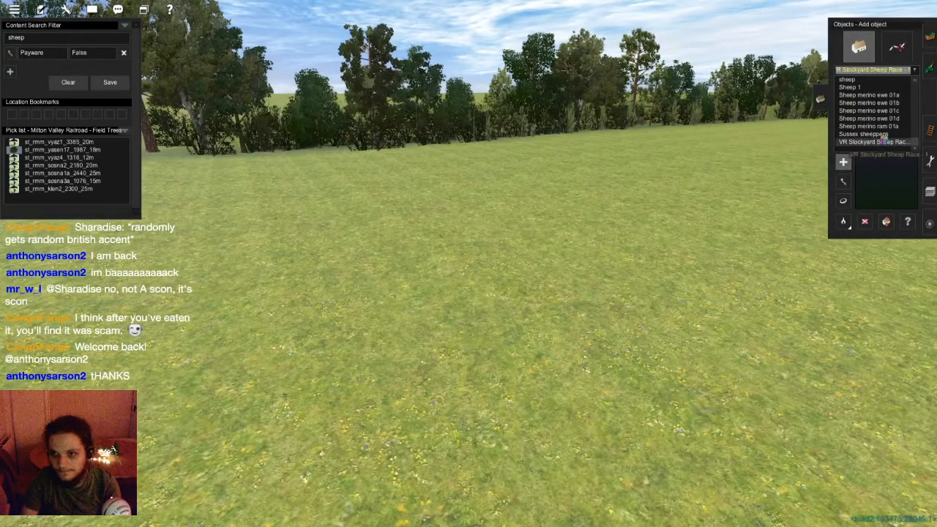
{"action": "key", "text": "Up"}
{"action": "key", "text": "Up"}
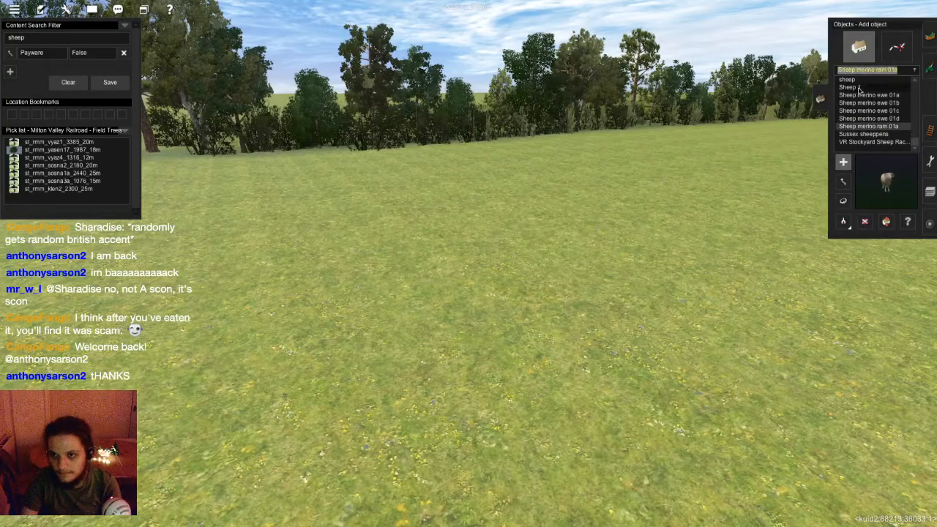
{"action": "left_click", "coordinate": [859, 87]}
{"action": "key", "text": "Up"}
{"action": "key", "text": "Up"}
{"action": "key", "text": "Up"}
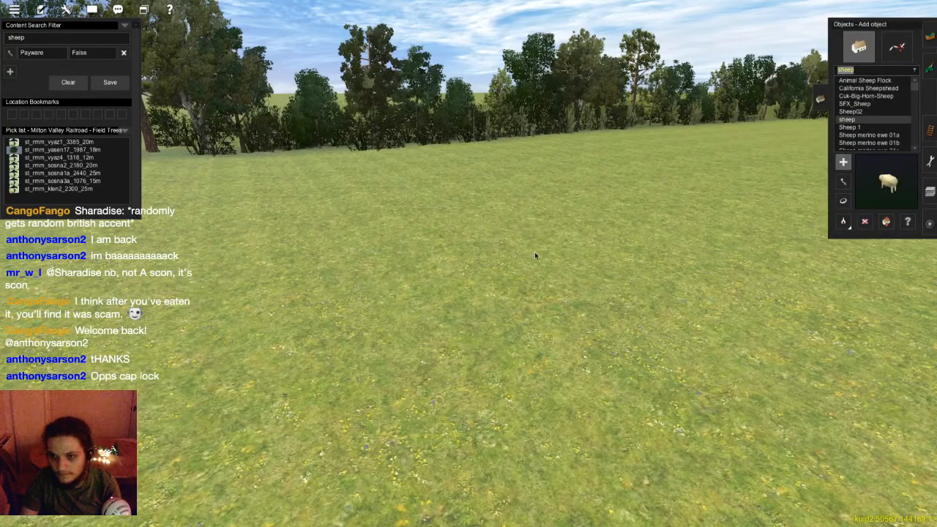
{"action": "key", "text": "Down"}
{"action": "right_click_drag", "start_coordinate": [427, 205], "coordinate": [423, 227]}
{"action": "scroll", "coordinate": [423, 231], "scroll_direction": "up", "scroll_amount": 10}
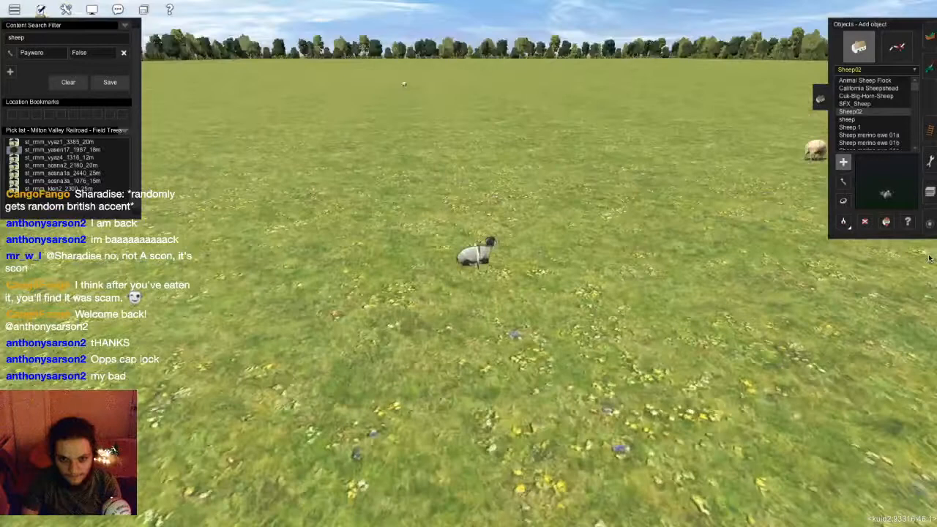
- Name the placed Sheep02 object Elder in its properties
{"action": "right_click_drag", "start_coordinate": [929, 257], "coordinate": [911, 229]}
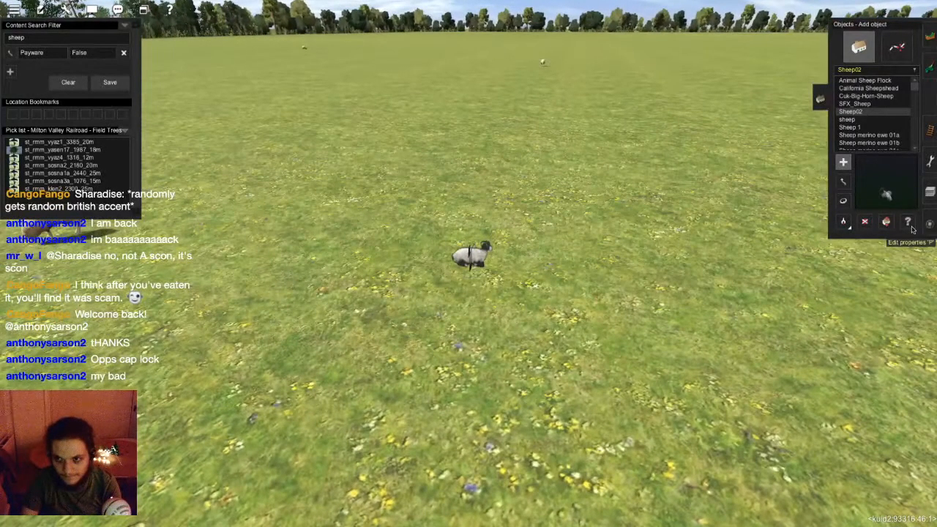
{"action": "left_click", "coordinate": [469, 258]}
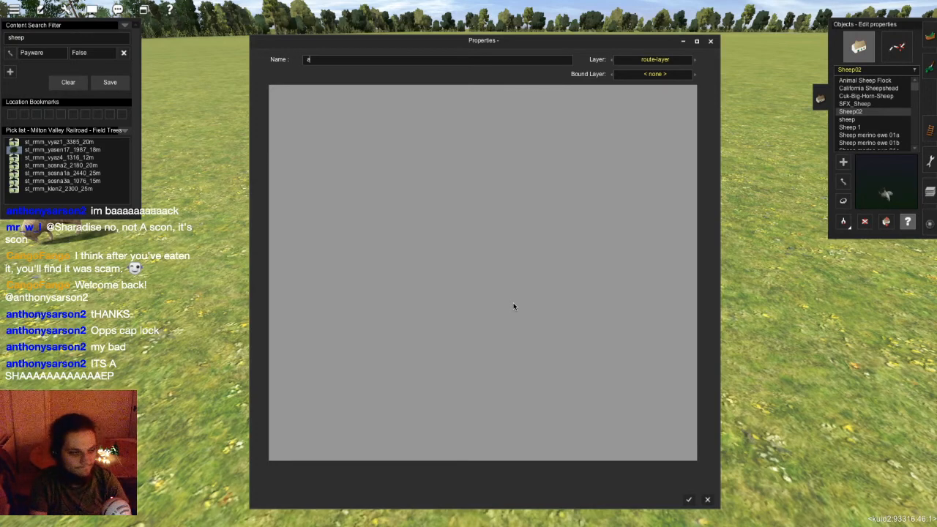
{"action": "type", "text": "er"}
{"action": "key", "text": "Return"}
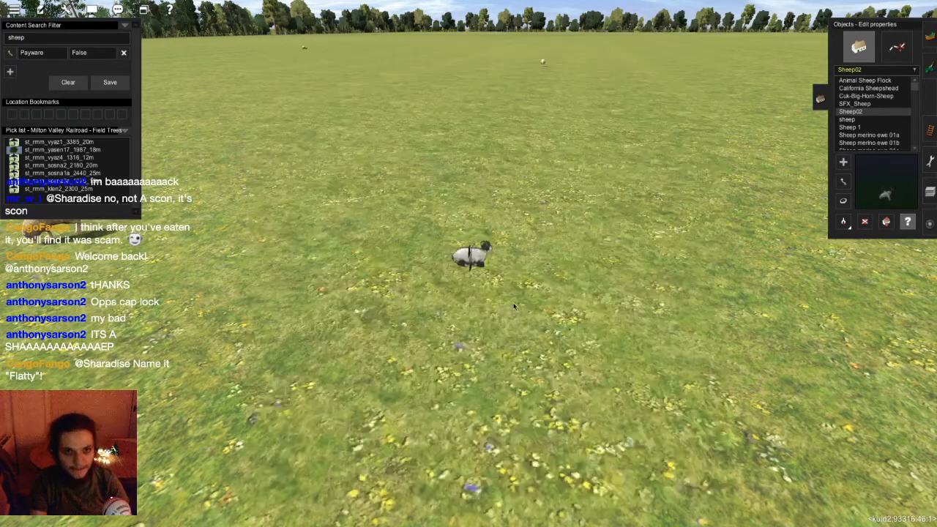
{"action": "left_click", "coordinate": [471, 250]}
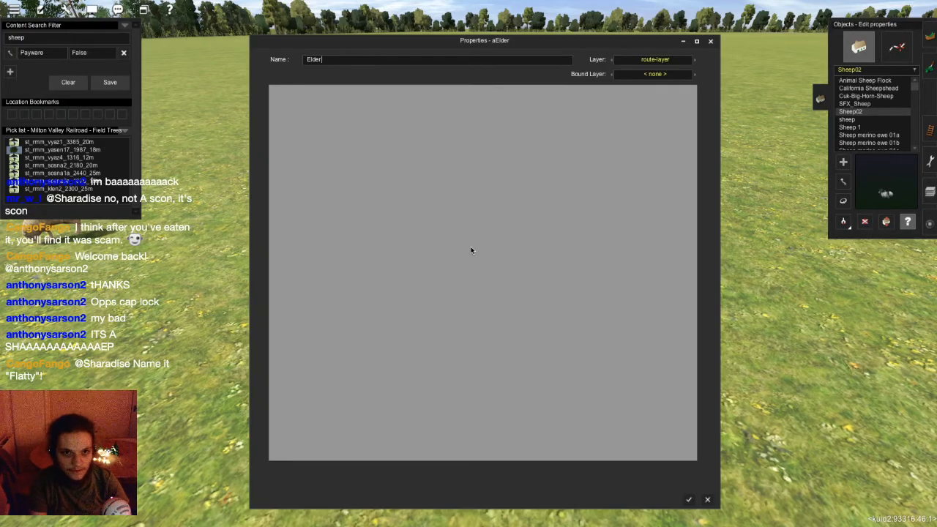
{"action": "key", "text": "Return"}
- Examine the Sheep02 up close, the flock around it, and the field with the gate, track and railway
{"action": "right_click_drag", "start_coordinate": [464, 234], "coordinate": [498, 322]}
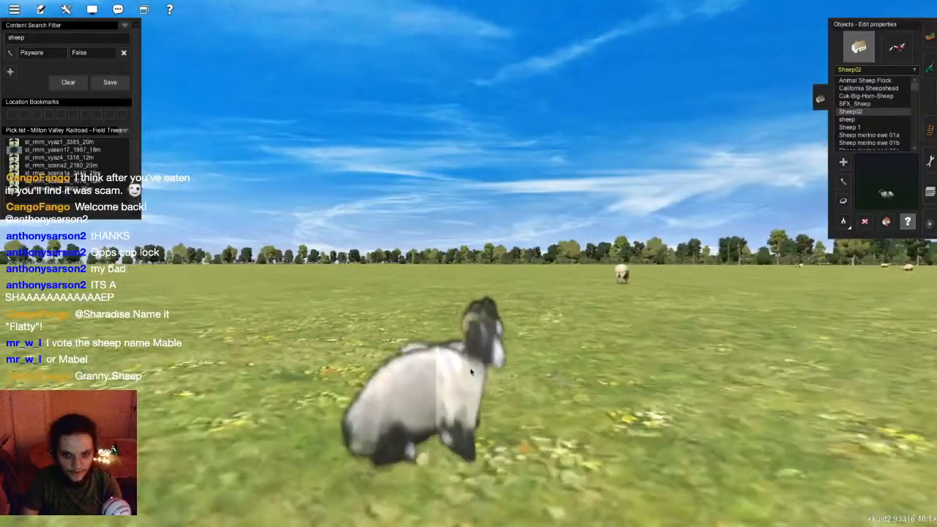
{"action": "right_click_drag", "start_coordinate": [464, 390], "coordinate": [461, 333]}
{"action": "right_click_drag", "start_coordinate": [415, 369], "coordinate": [481, 327]}
{"action": "scroll", "coordinate": [501, 333], "scroll_direction": "down", "scroll_amount": 6}
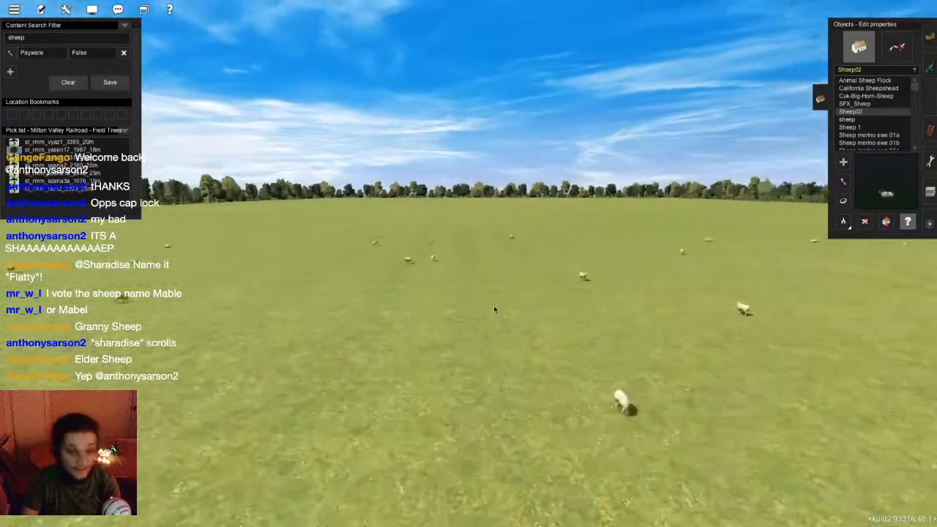
{"action": "scroll", "coordinate": [460, 281], "scroll_direction": "down", "scroll_amount": 10}
{"action": "key", "text": "F6"}
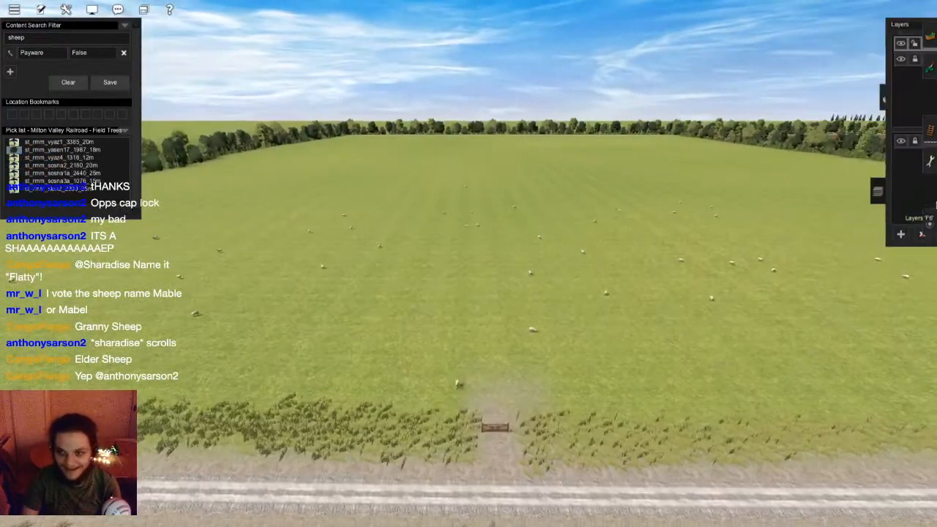
{"action": "scroll", "coordinate": [512, 286], "scroll_direction": "down", "scroll_amount": 5}
{"action": "key", "text": "Left"}
{"action": "key", "text": "Up"}
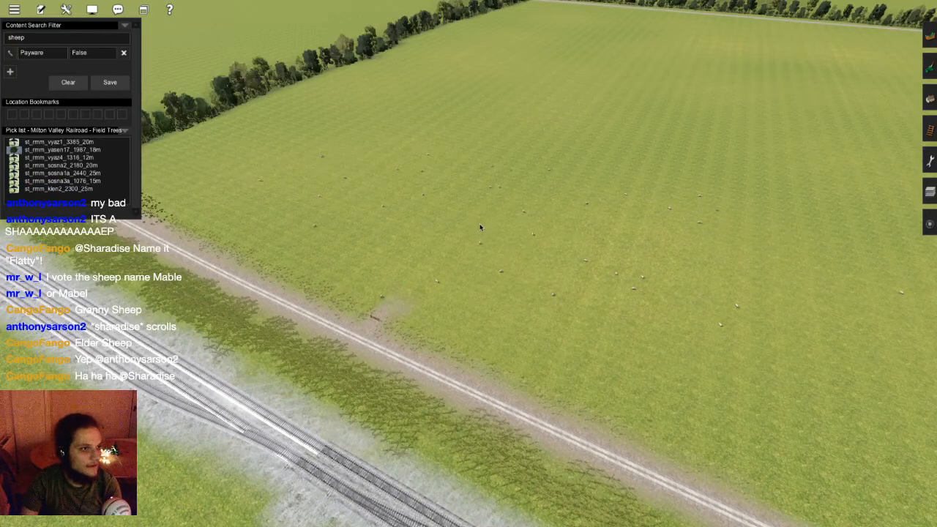
{"action": "right_click_drag", "start_coordinate": [480, 227], "coordinate": [508, 78]}
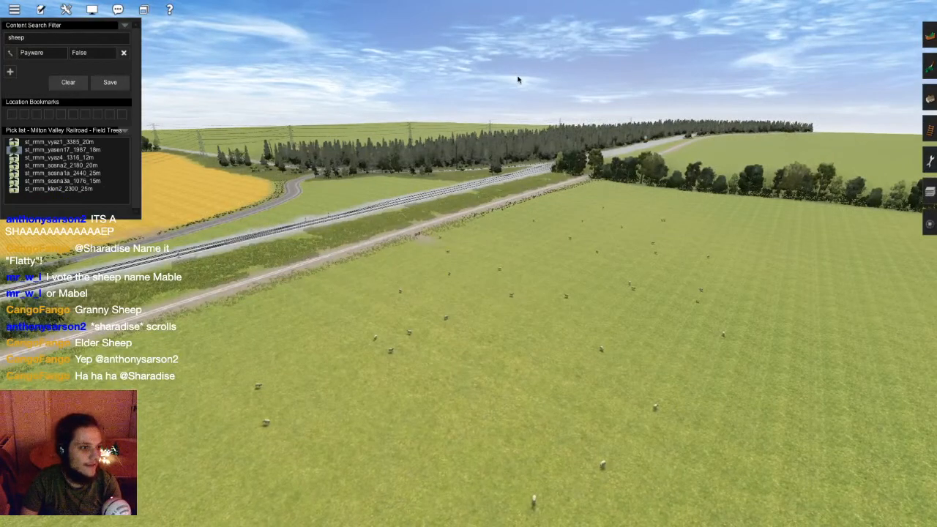
{"action": "scroll", "coordinate": [517, 79], "scroll_direction": "up", "scroll_amount": 3}
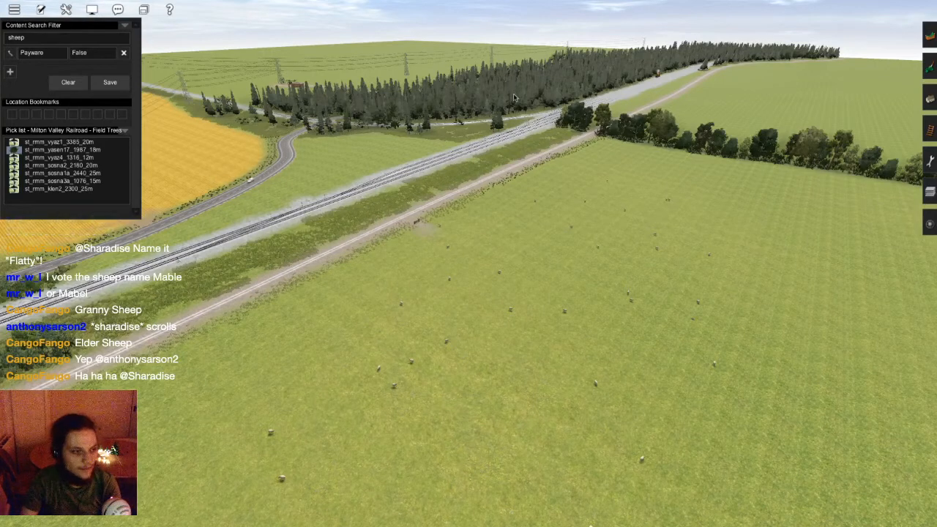
- Examine the sheep flock in the green field from above and up close
{"action": "key", "text": "Left"}
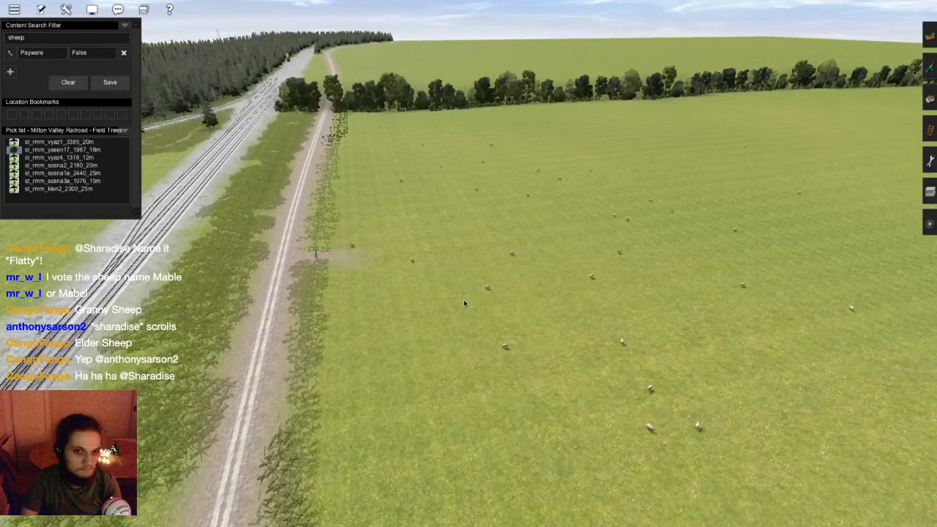
{"action": "scroll", "coordinate": [455, 267], "scroll_direction": "down", "scroll_amount": 3}
{"action": "mouse_move", "coordinate": [446, 251]}
{"action": "right_mouse_down"}
{"action": "mouse_move", "coordinate": [506, 283]}
{"action": "mouse_move", "coordinate": [533, 263]}
{"action": "mouse_move", "coordinate": [480, 234]}
{"action": "mouse_move", "coordinate": [507, 236]}
{"action": "mouse_move", "coordinate": [479, 265]}
{"action": "mouse_move", "coordinate": [460, 267]}
{"action": "mouse_move", "coordinate": [398, 341]}
{"action": "mouse_move", "coordinate": [486, 322]}
{"action": "mouse_move", "coordinate": [437, 231]}
{"action": "right_mouse_up"}
{"action": "scroll", "coordinate": [479, 265], "scroll_direction": "up", "scroll_amount": 5}
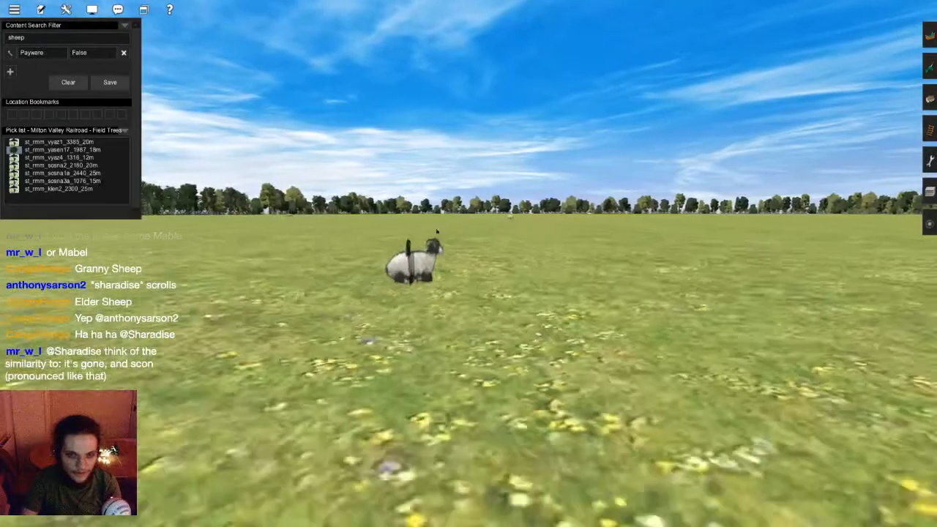
{"action": "scroll", "coordinate": [445, 173], "scroll_direction": "down", "scroll_amount": 6}
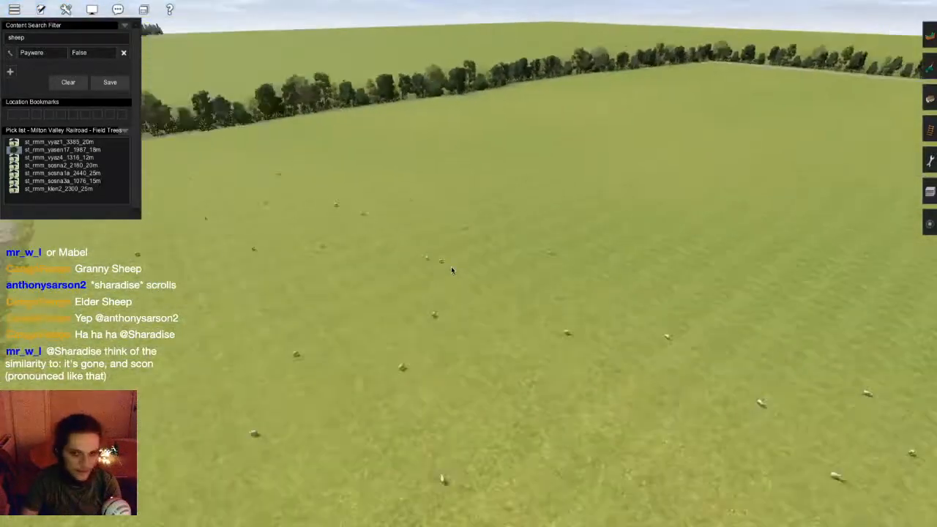
- Survey the railway, dirt track and forest beyond the hedge, along with the open green field beside them
{"action": "key", "text": "Left"}
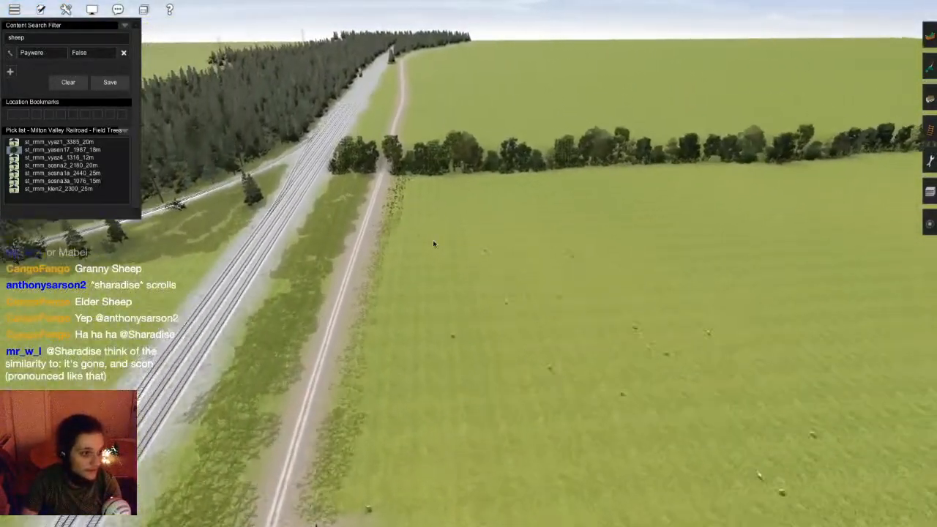
{"action": "key", "text": "Left"}
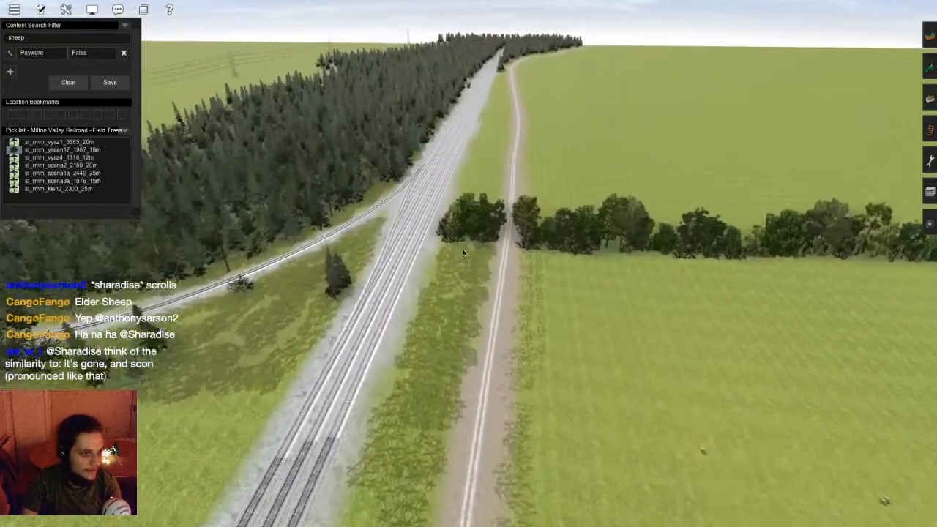
{"action": "key", "text": "Up"}
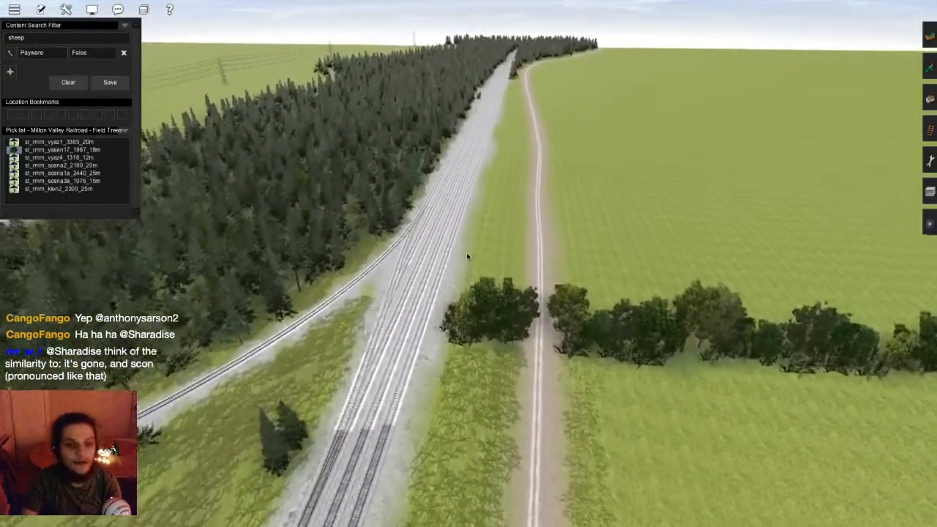
{"action": "key", "text": "Down"}
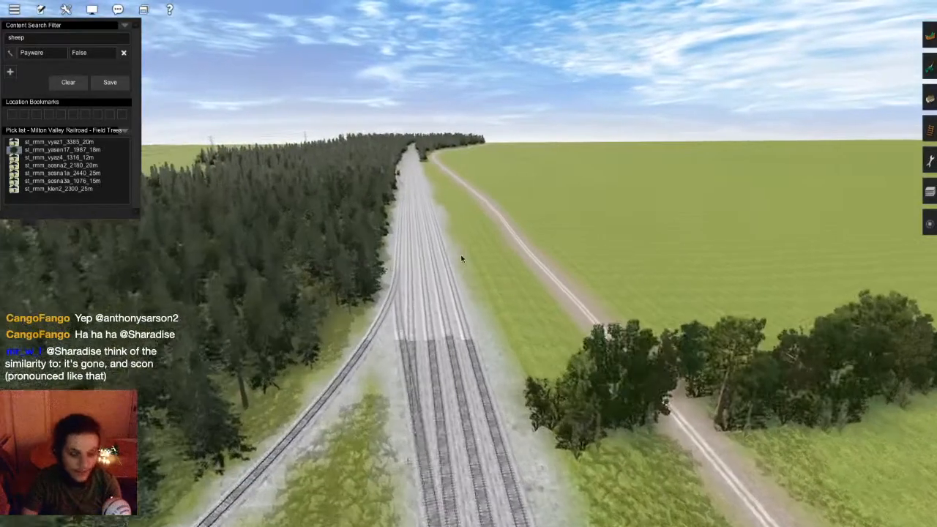
{"action": "key", "text": "Up"}
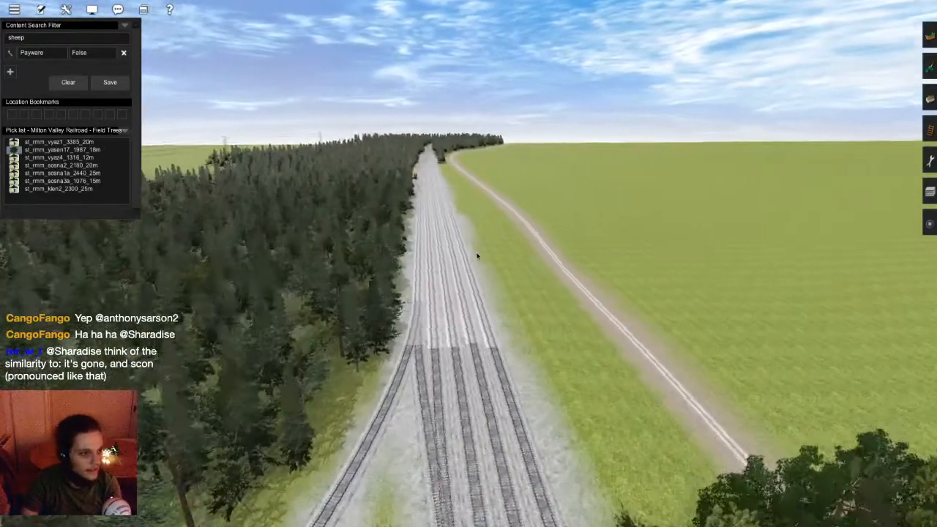
{"action": "key", "text": "Left"}
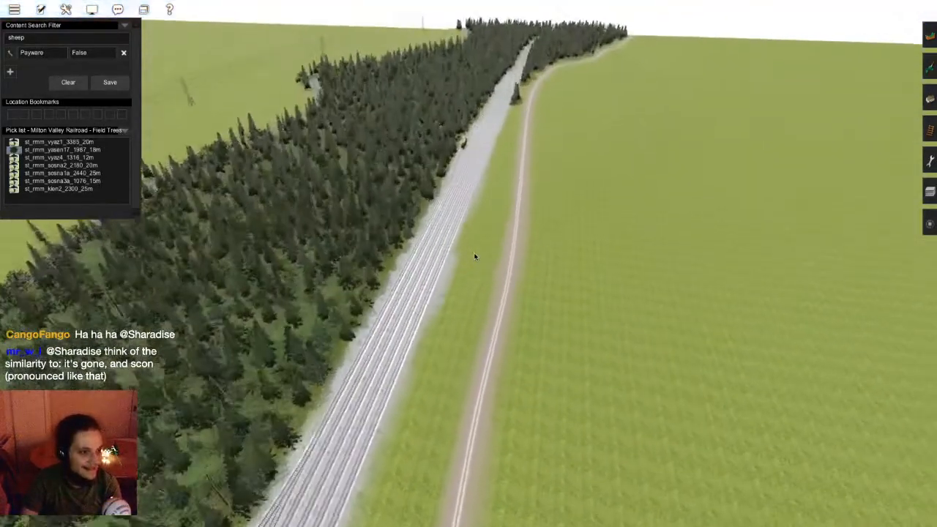
{"action": "key", "text": "Down"}
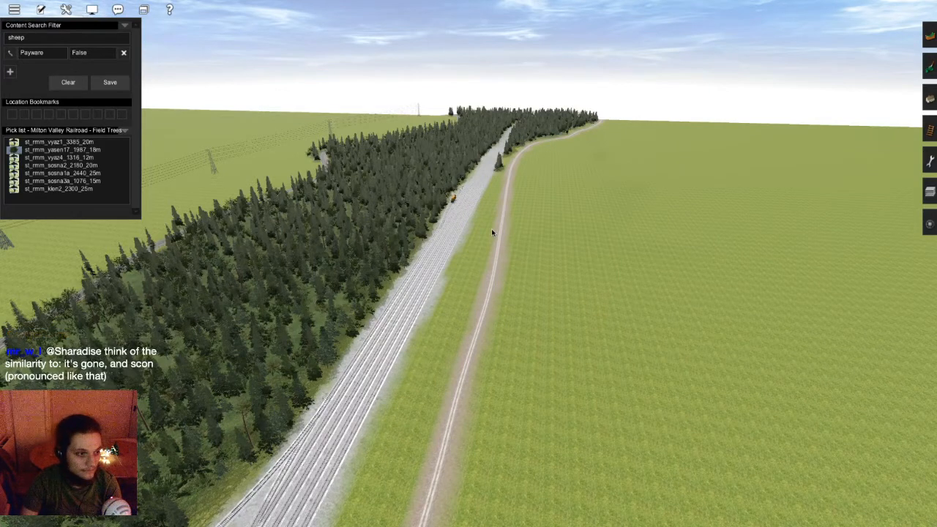
{"action": "right_click", "coordinate": [470, 215]}
{"action": "key", "text": "Left"}
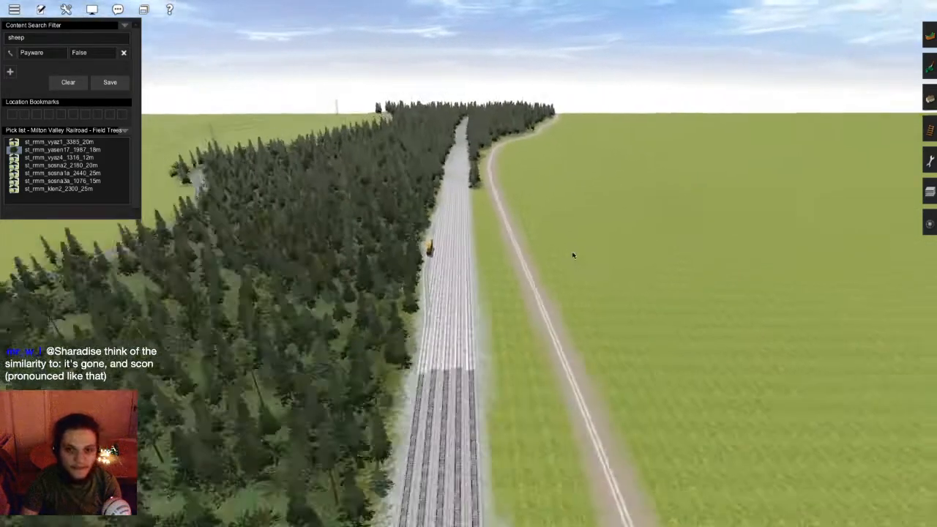
{"action": "scroll", "coordinate": [496, 325], "scroll_direction": "down", "scroll_amount": 3}
{"action": "scroll", "coordinate": [476, 286], "scroll_direction": "down", "scroll_amount": 3}
{"action": "key", "text": "Right"}
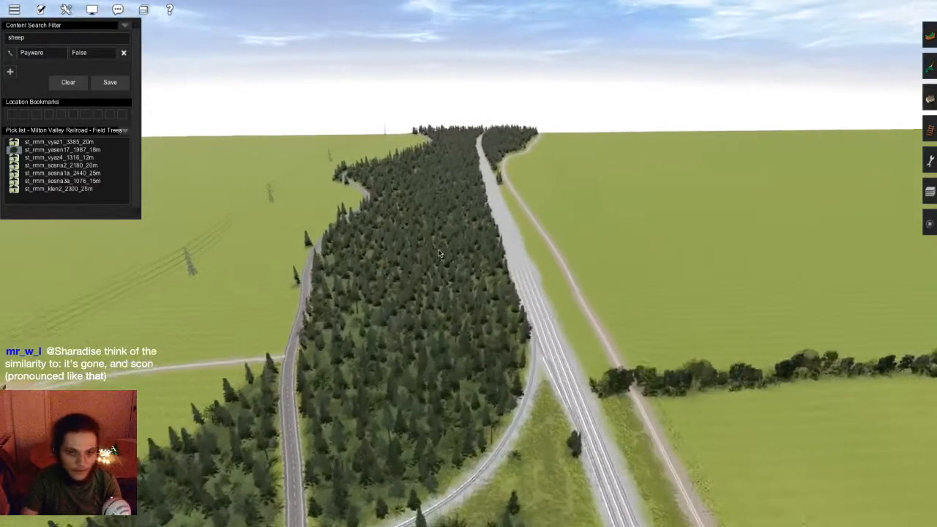
{"action": "key", "text": "Left"}
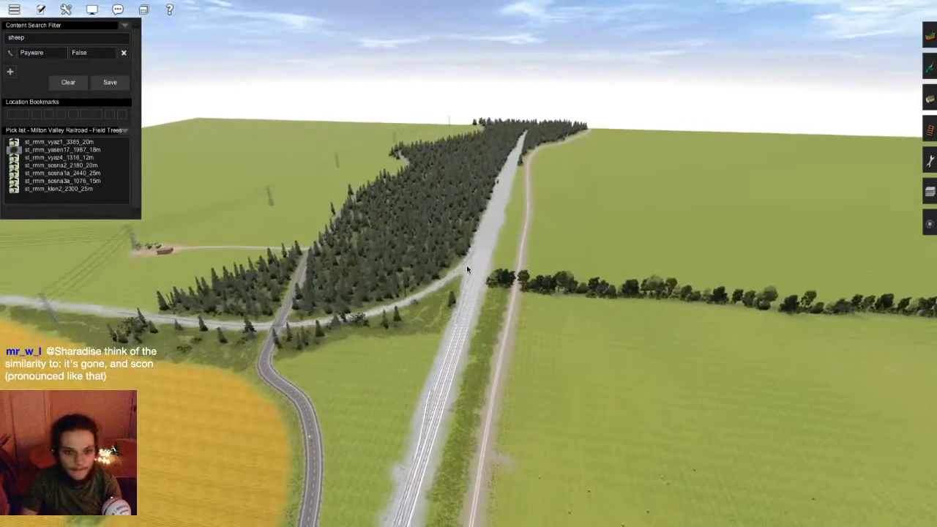
{"action": "scroll", "coordinate": [455, 243], "scroll_direction": "up", "scroll_amount": 5}
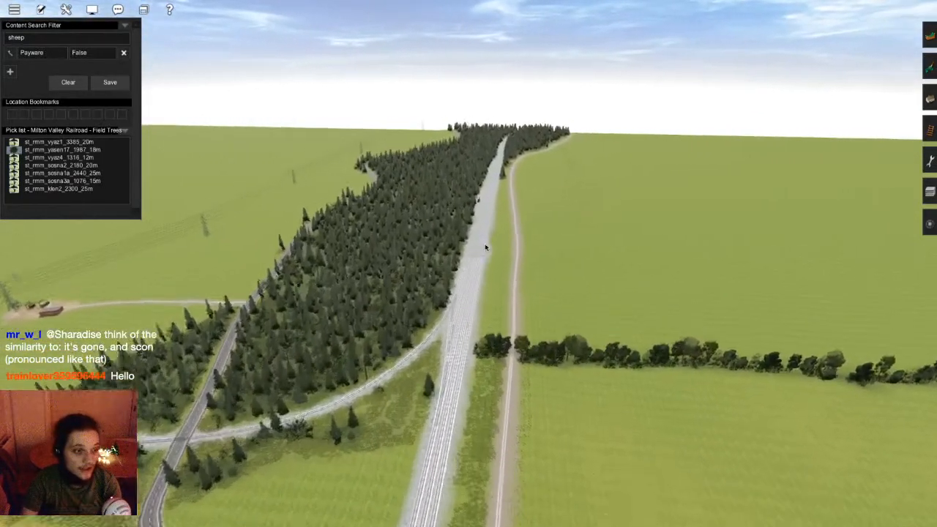
{"action": "scroll", "coordinate": [480, 242], "scroll_direction": "up", "scroll_amount": 3}
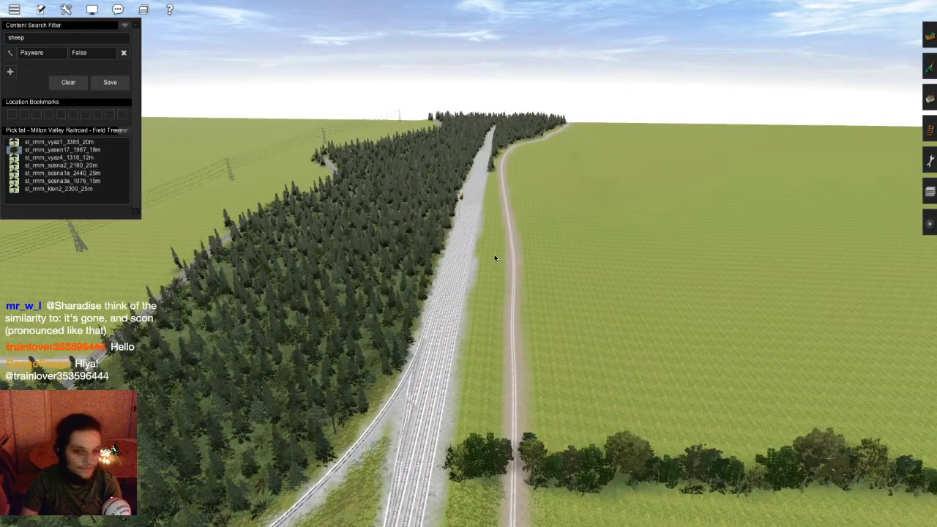
{"action": "key", "text": "Right"}
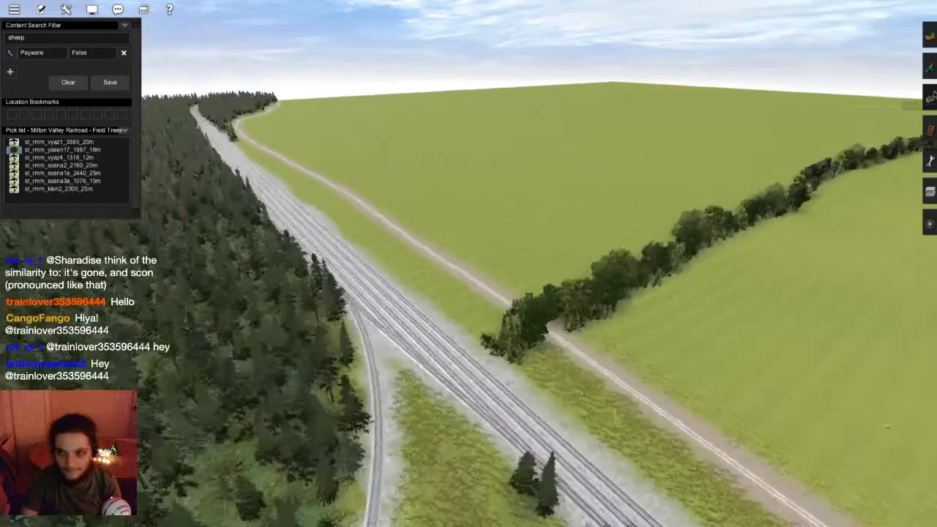
- Clear the "sheep" search filter and bring up the object placement tools over the open field beyond the hedge
{"action": "left_click", "coordinate": [930, 101]}
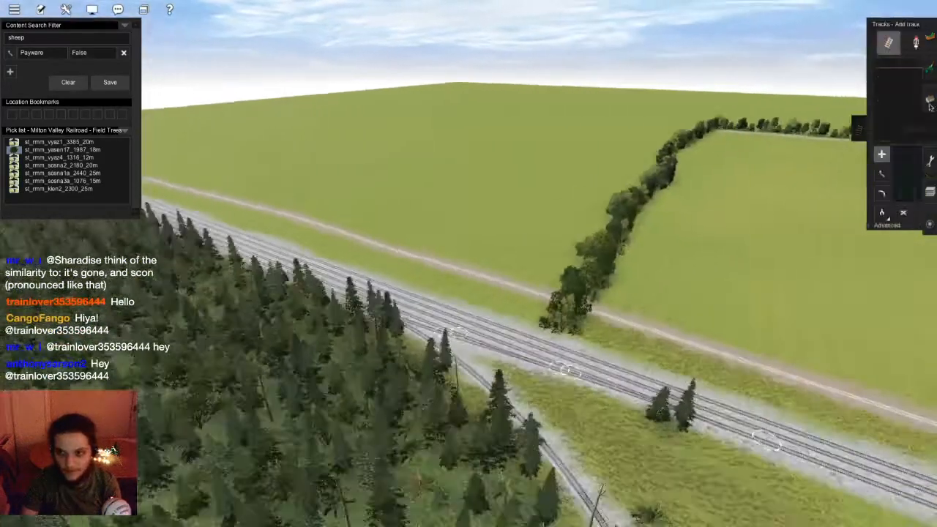
{"action": "key", "text": "Up"}
{"action": "key", "text": "Right"}
{"action": "key", "text": "Left"}
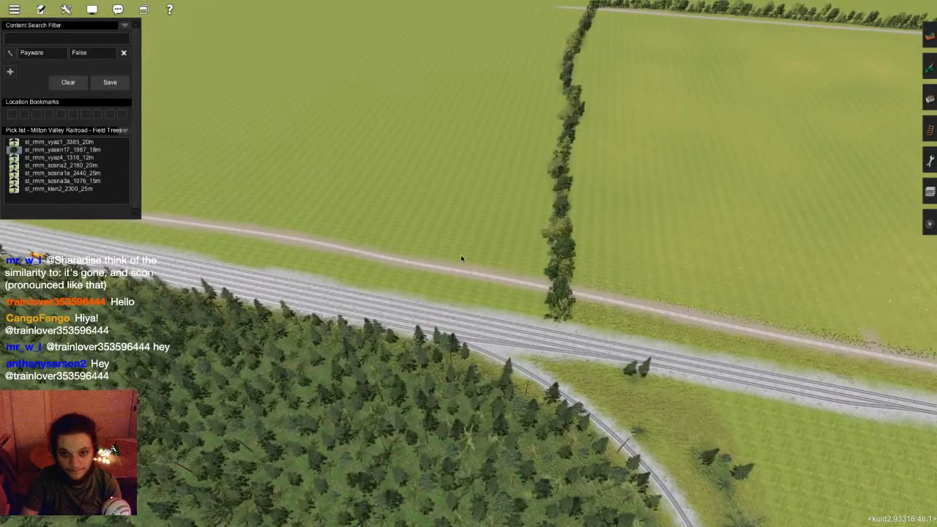
{"action": "key", "text": "Down"}
{"action": "key", "text": "F3"}
{"action": "key", "text": "Up"}
{"action": "key", "text": "Right"}
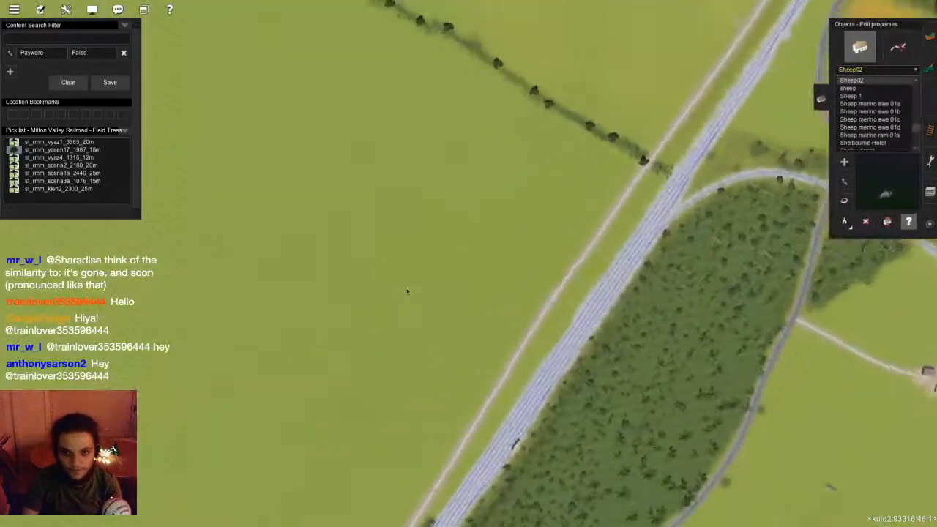
{"action": "key", "text": "Down"}
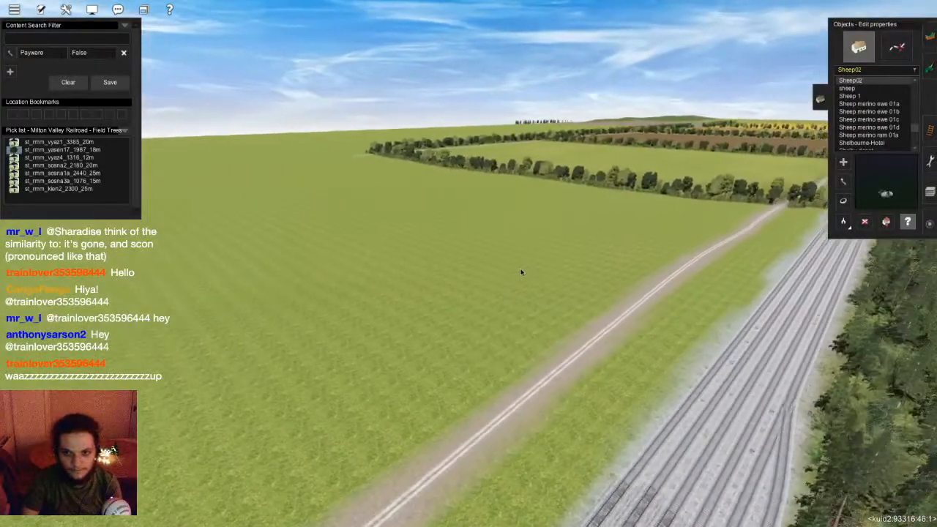
{"action": "scroll", "coordinate": [521, 271], "scroll_direction": "down", "scroll_amount": 2}
{"action": "right_click", "coordinate": [431, 197]}
{"action": "key", "text": "Up"}
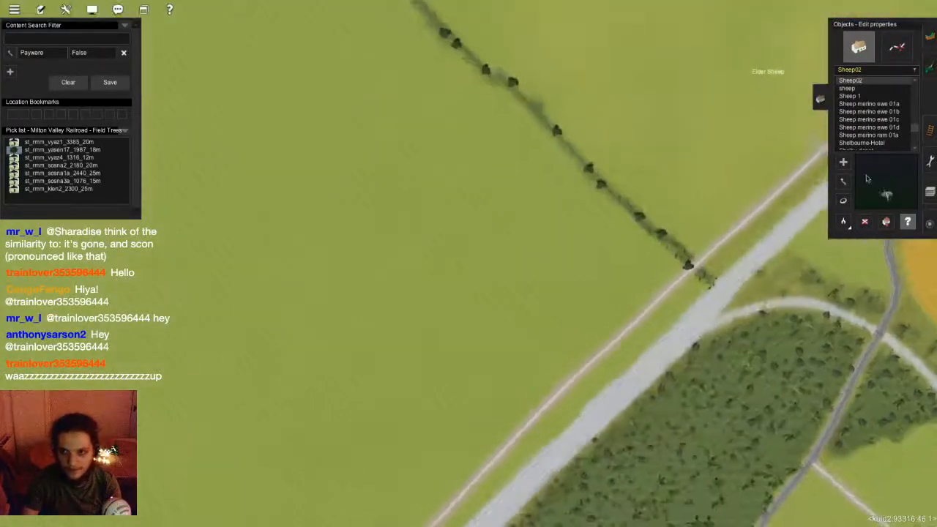
- Pick up the tree type st_rmm_vyaz1_3385_20m from the hedge where it meets the dirt track
{"action": "left_click", "coordinate": [843, 222]}
{"action": "scroll", "coordinate": [520, 399], "scroll_direction": "down", "scroll_amount": 5}
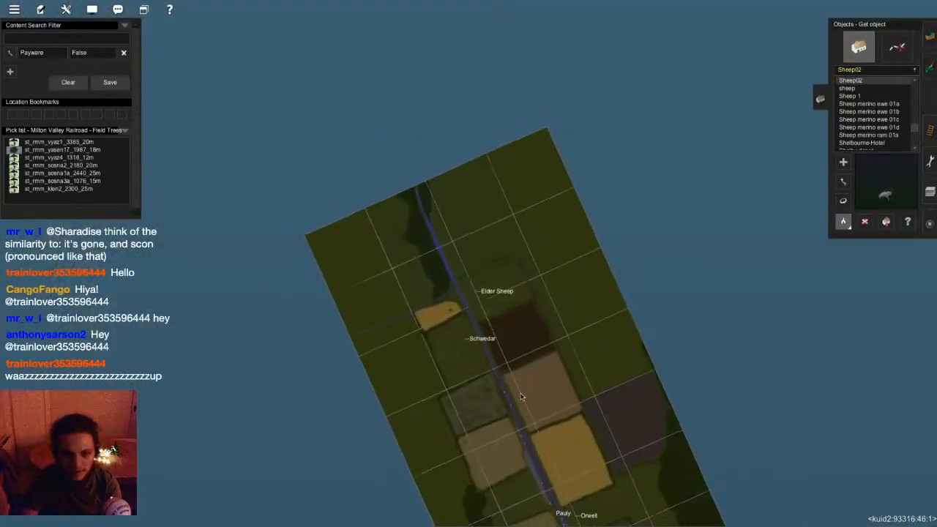
{"action": "right_click_drag", "start_coordinate": [519, 400], "coordinate": [698, 239]}
{"action": "scroll", "coordinate": [513, 385], "scroll_direction": "up", "scroll_amount": 2}
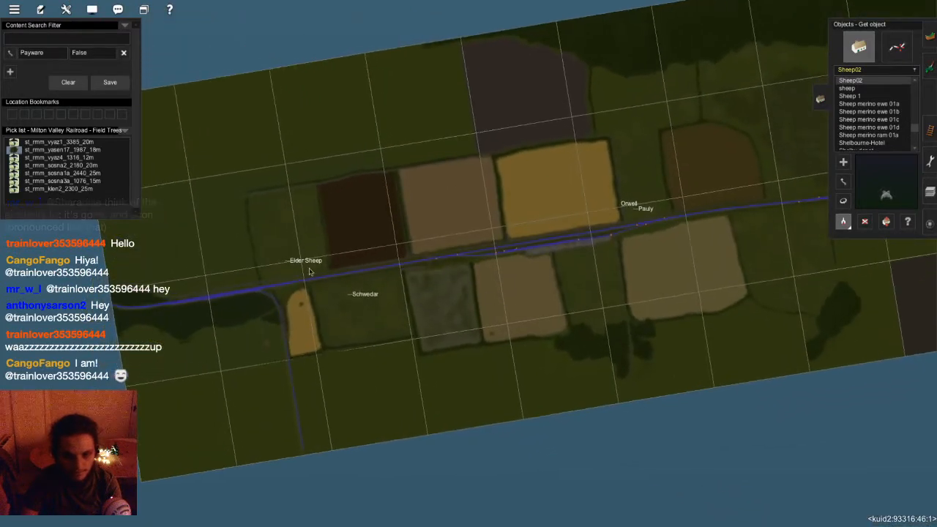
{"action": "right_click", "coordinate": [249, 261]}
{"action": "scroll", "coordinate": [525, 267], "scroll_direction": "up", "scroll_amount": 5}
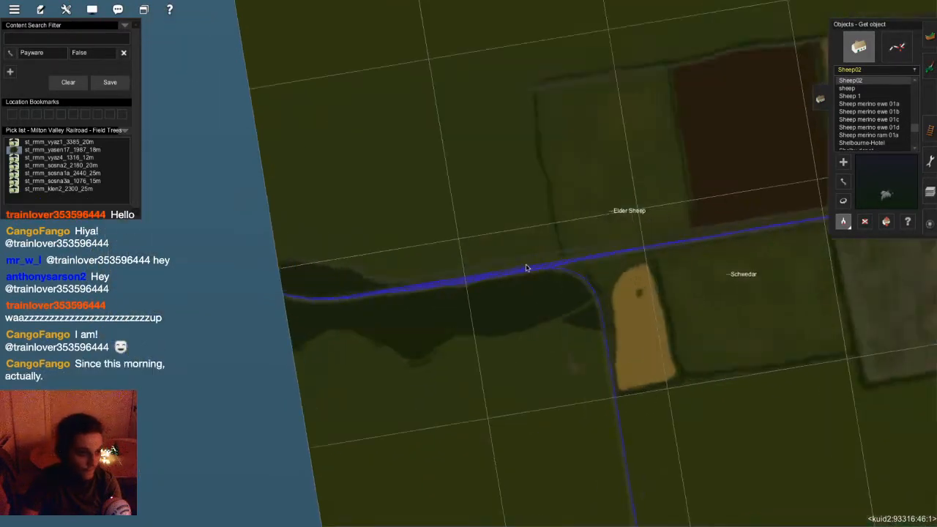
{"action": "scroll", "coordinate": [525, 259], "scroll_direction": "up", "scroll_amount": 5}
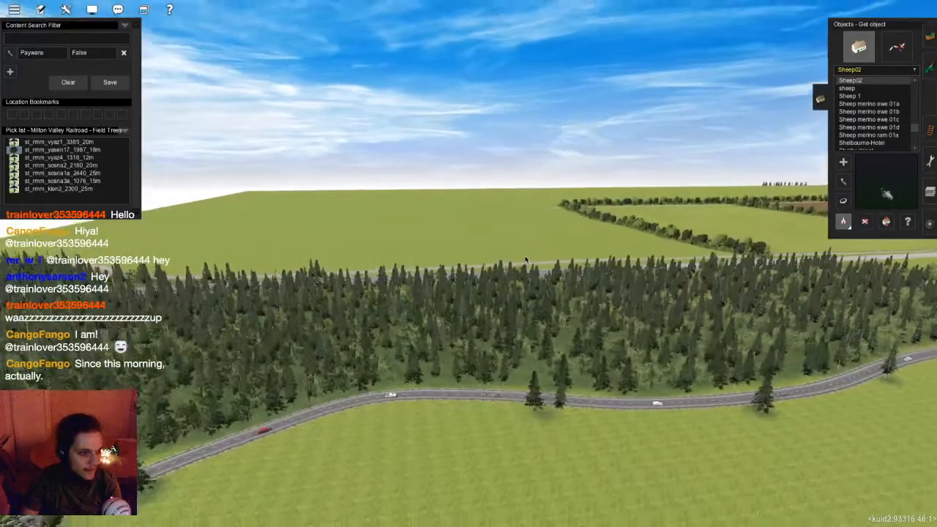
{"action": "key", "text": "Up"}
{"action": "key", "text": "Left"}
{"action": "key", "text": "Left"}
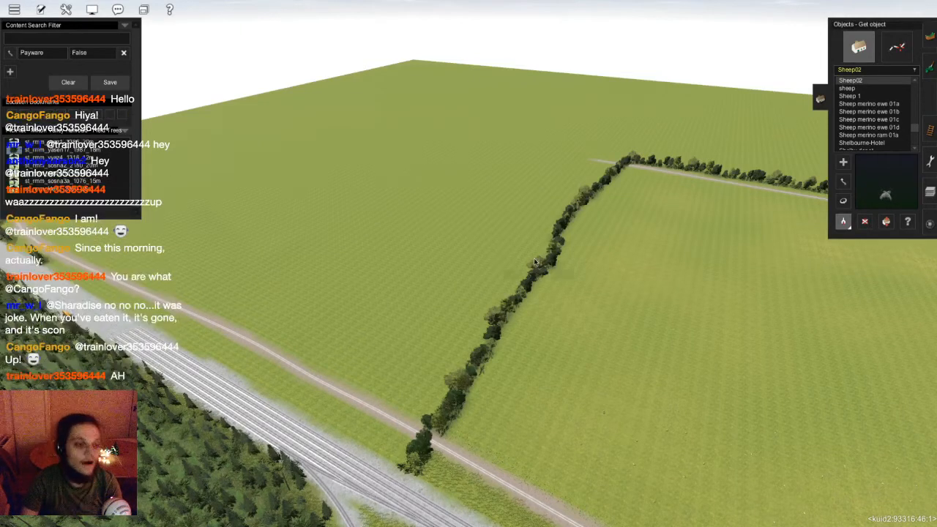
{"action": "right_click", "coordinate": [552, 223]}
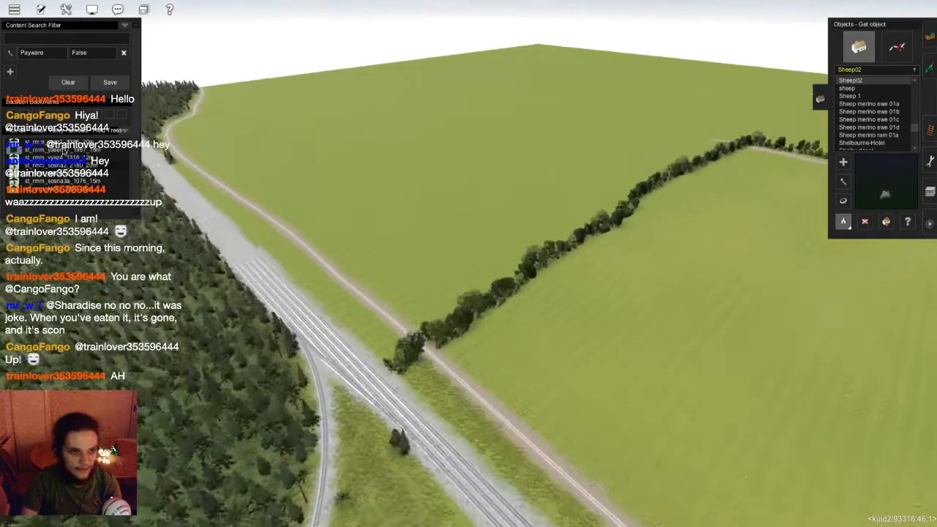
{"action": "left_click", "coordinate": [432, 337]}
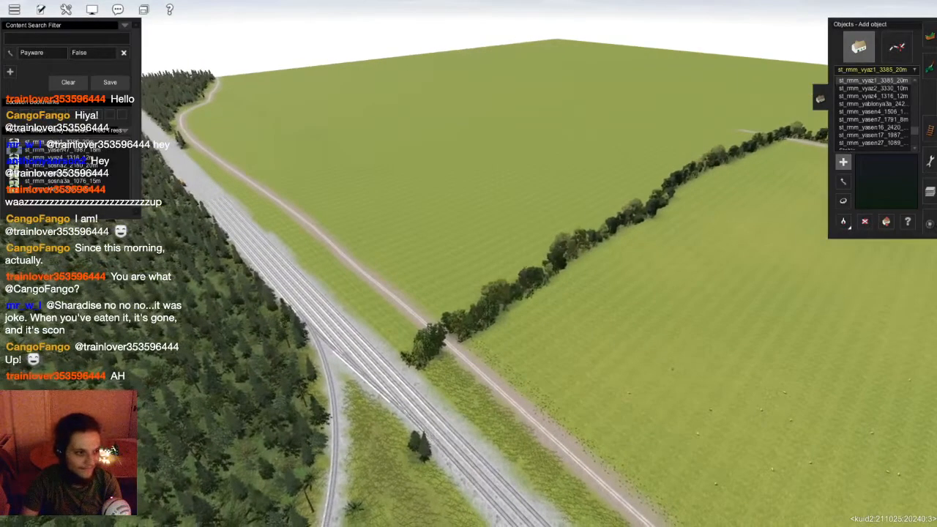
- Place a spaced row of field trees from the dirt track across the open green field and back to the existing hedge's far corner
{"action": "right_click", "coordinate": [443, 212]}
{"action": "key", "text": "Right"}
{"action": "right_click", "coordinate": [487, 300]}
{"action": "key", "text": "Left"}
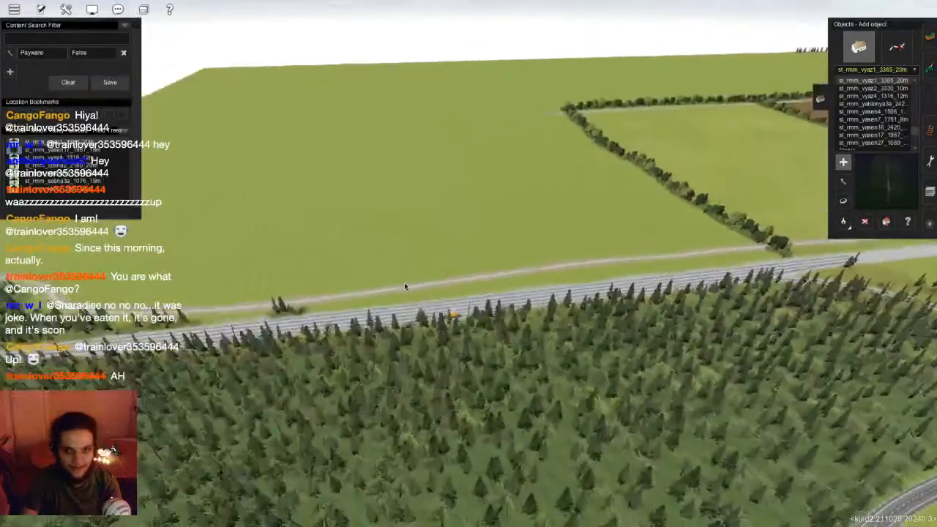
{"action": "scroll", "coordinate": [462, 249], "scroll_direction": "up", "scroll_amount": 5}
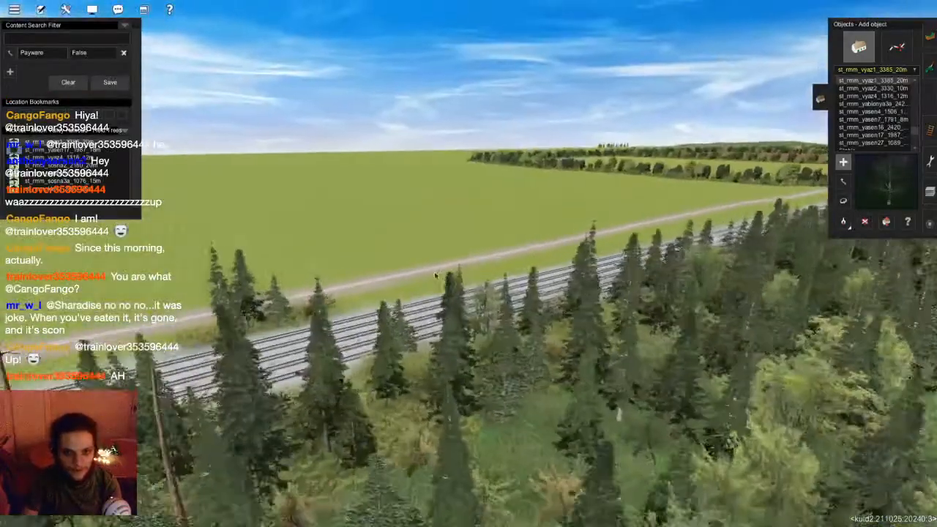
{"action": "scroll", "coordinate": [435, 275], "scroll_direction": "up", "scroll_amount": 5}
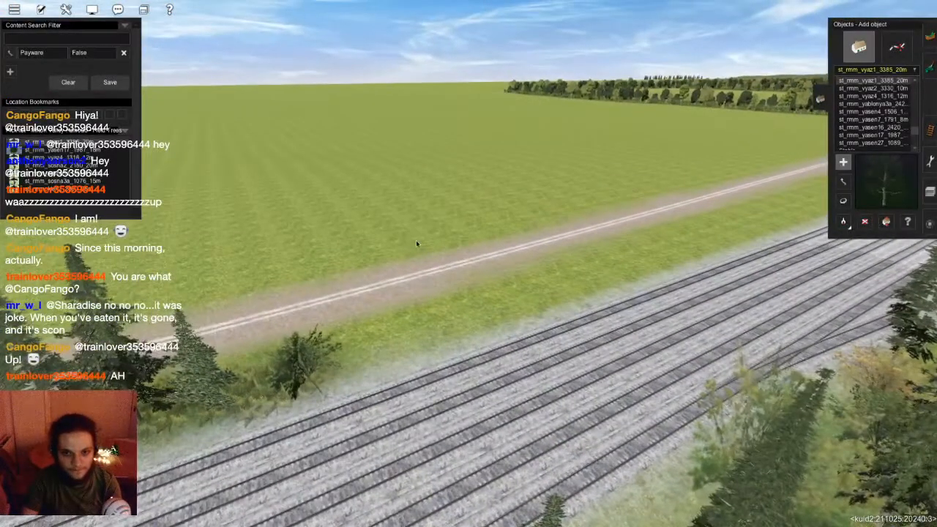
{"action": "left_click", "coordinate": [408, 240]}
{"action": "scroll", "coordinate": [413, 219], "scroll_direction": "down", "scroll_amount": 5}
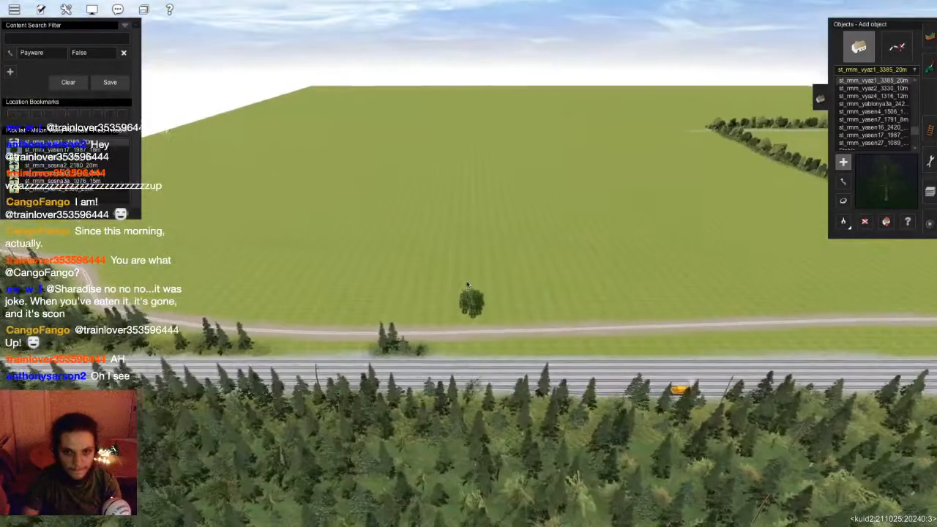
{"action": "left_click", "coordinate": [466, 262]}
{"action": "left_click", "coordinate": [466, 233]}
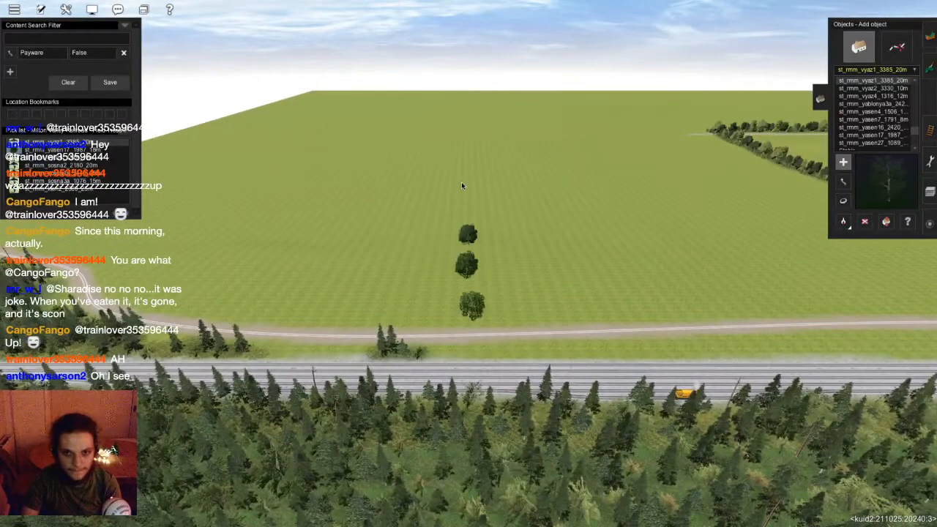
{"action": "key", "text": "Left"}
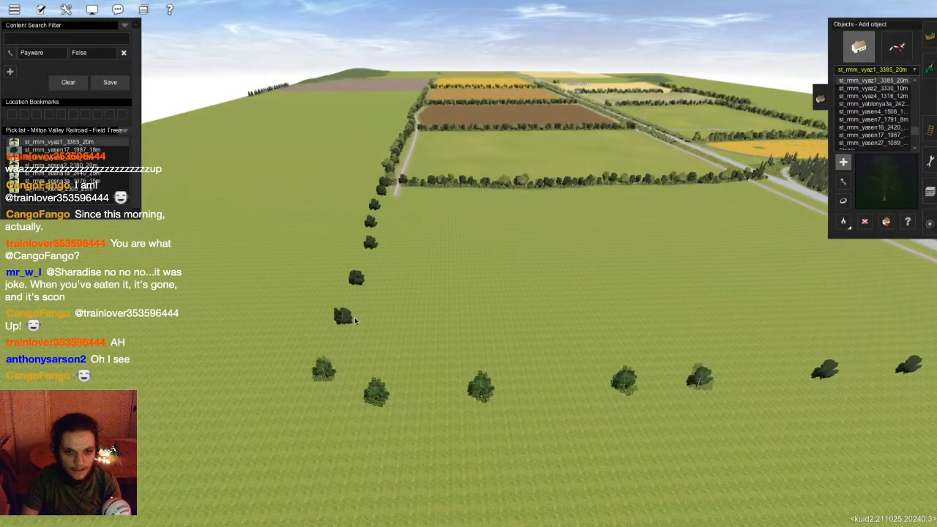
{"action": "key", "text": "Left"}
{"action": "key", "text": "Up"}
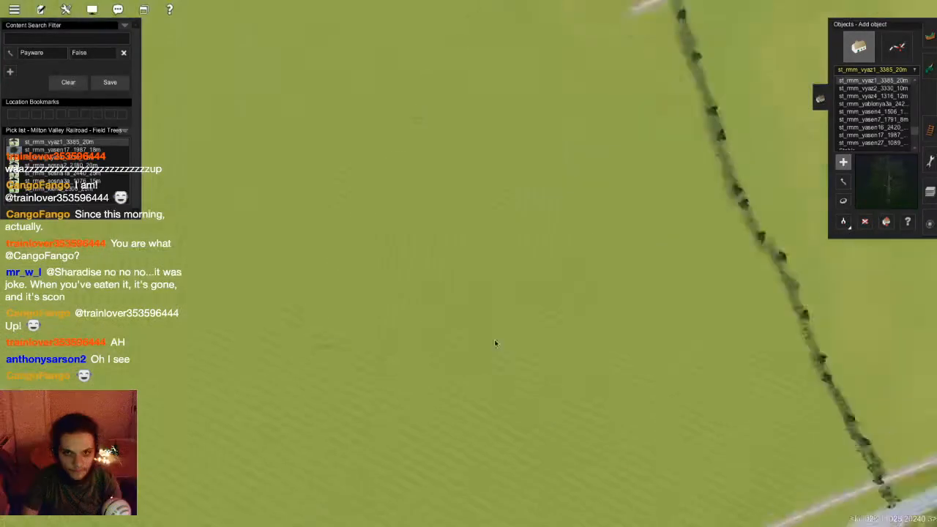
- Fill the gaps in the tree row between the dirt track and the field's far corner with st_rmm_yasen17_1987_18m trees
{"action": "key", "text": "Down"}
{"action": "left_click", "coordinate": [100, 151]}
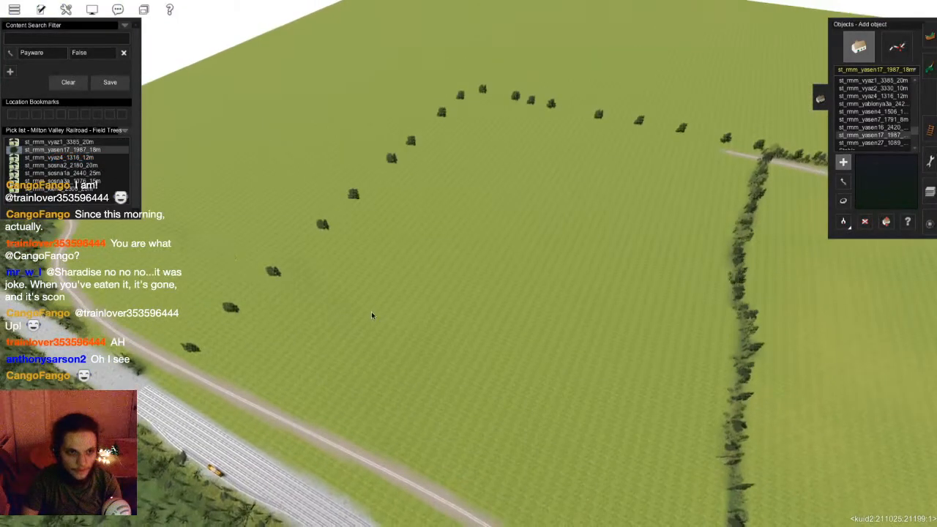
{"action": "right_click", "coordinate": [372, 312]}
{"action": "key", "text": "Left"}
{"action": "scroll", "coordinate": [374, 258], "scroll_direction": "up", "scroll_amount": 5}
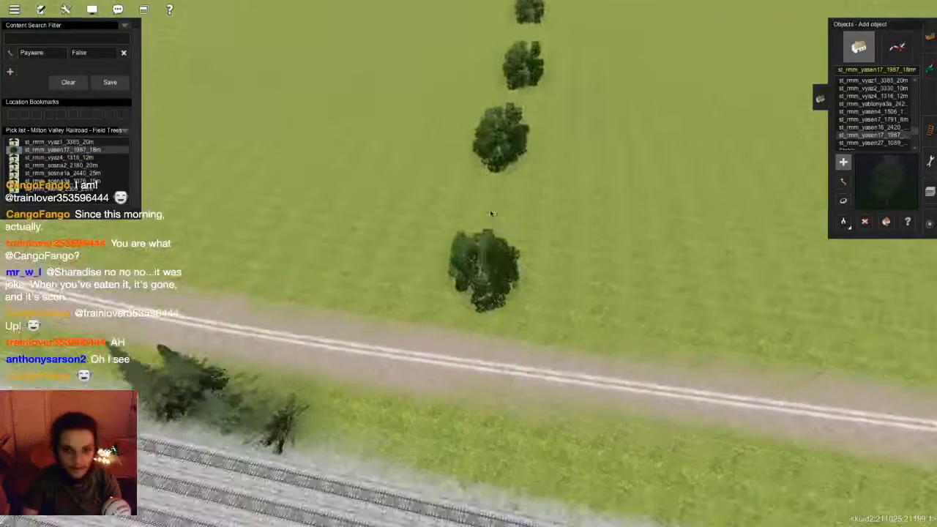
{"action": "key", "text": "Down"}
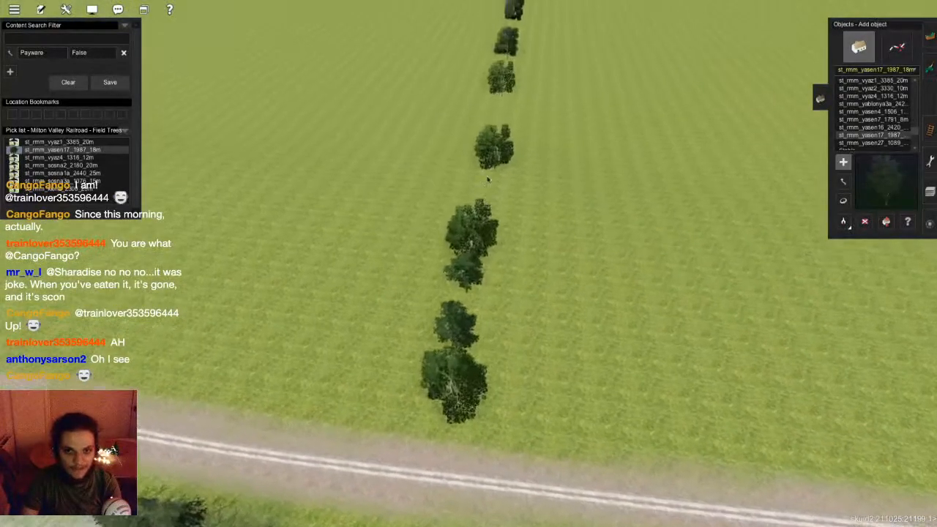
{"action": "key", "text": "Down"}
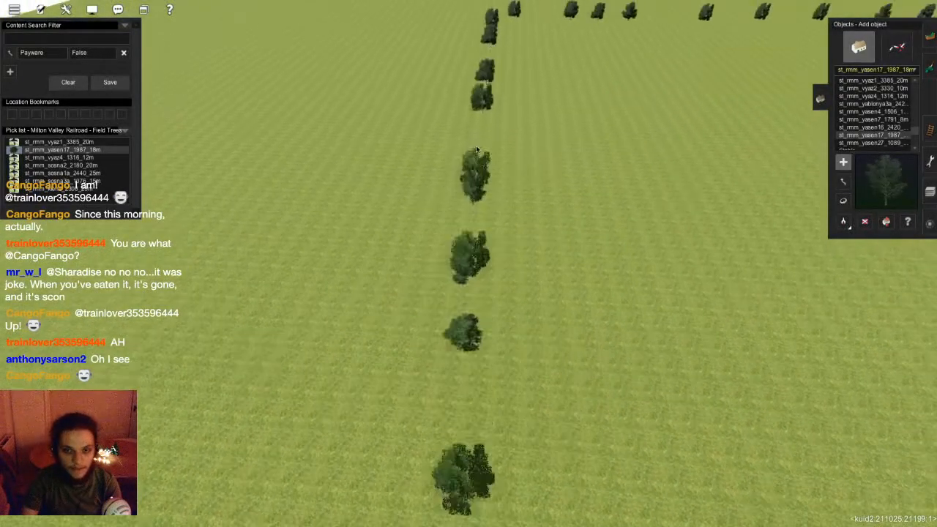
{"action": "key", "text": "Down"}
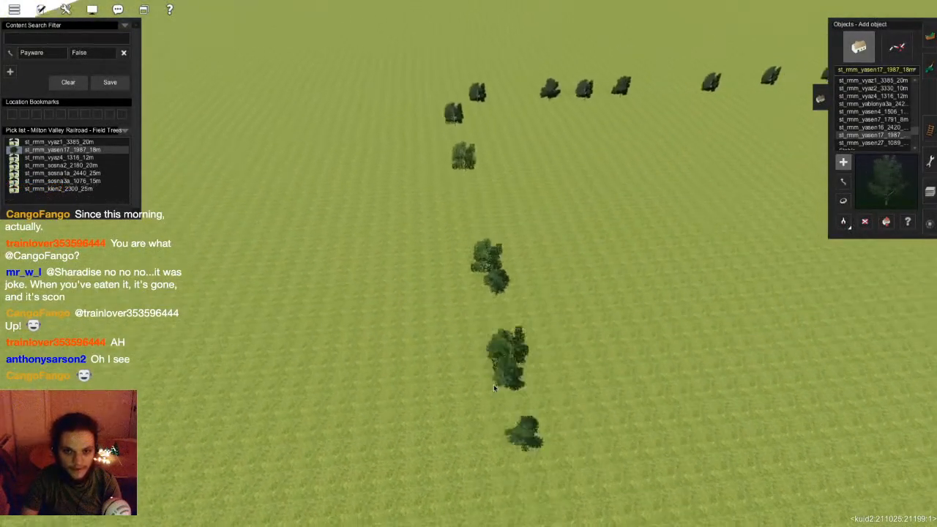
{"action": "left_click", "coordinate": [496, 291]}
{"action": "key", "text": "Up"}
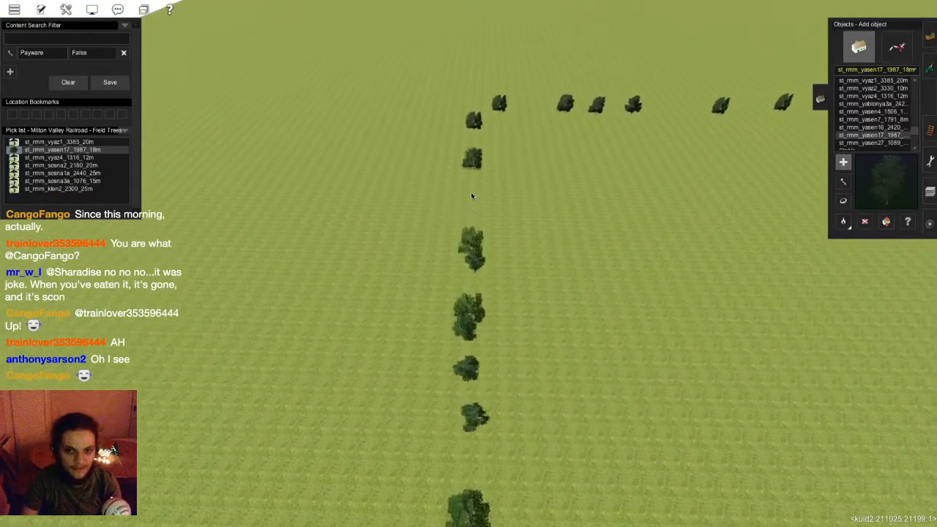
{"action": "left_click", "coordinate": [470, 193]}
- Continue the st_rmm_yasen17_1987_18m trees along the row from the field's far corner back to the existing hedge
{"action": "key", "text": "Left"}
{"action": "key", "text": "Left"}
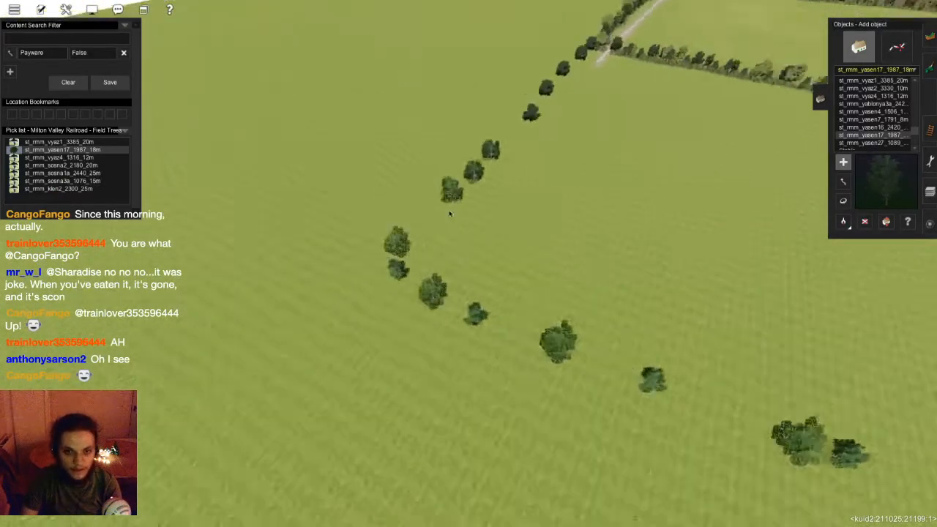
{"action": "key", "text": "Up"}
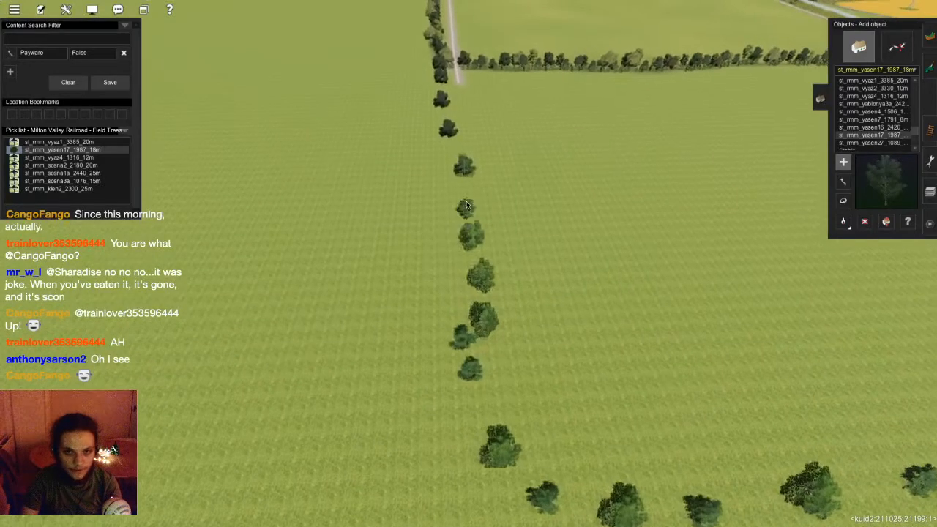
{"action": "key", "text": "Up"}
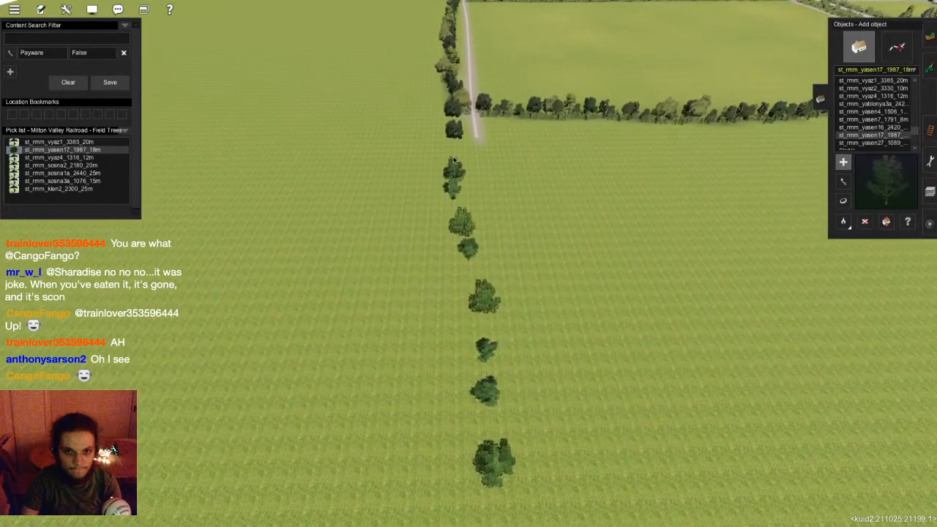
- Check the completed tree rows and save Milton Valley Railroad, overwriting the existing route and session
{"action": "right_click_drag", "start_coordinate": [504, 224], "coordinate": [410, 296]}
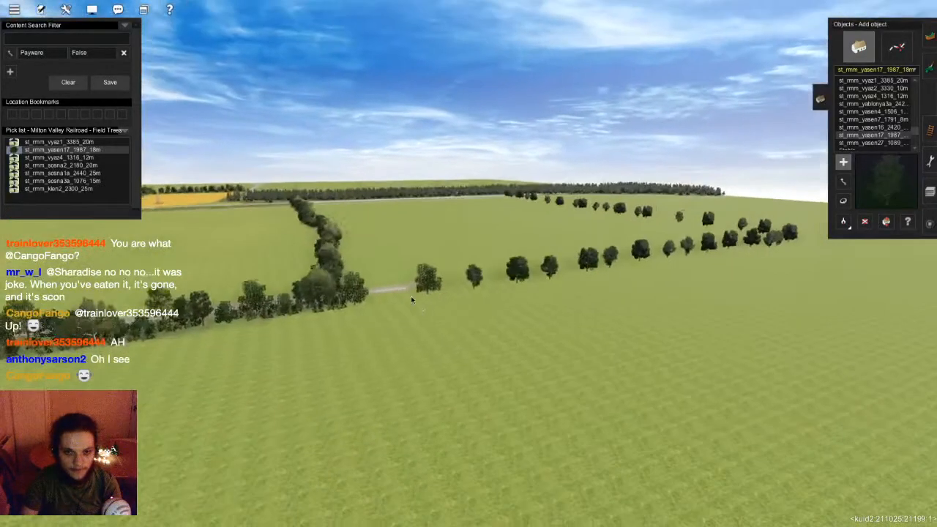
{"action": "right_click_drag", "start_coordinate": [423, 246], "coordinate": [620, 269]}
{"action": "key", "text": "super+s"}
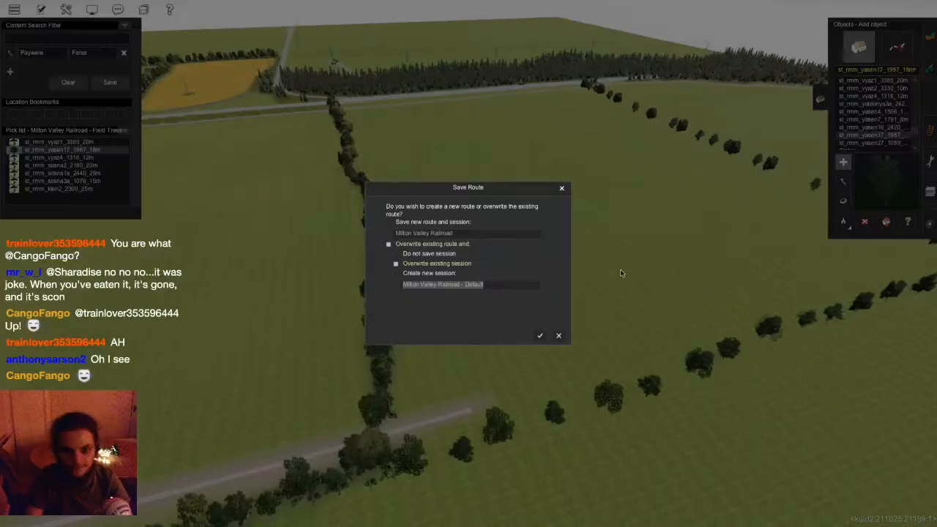
{"action": "key", "text": "Return"}
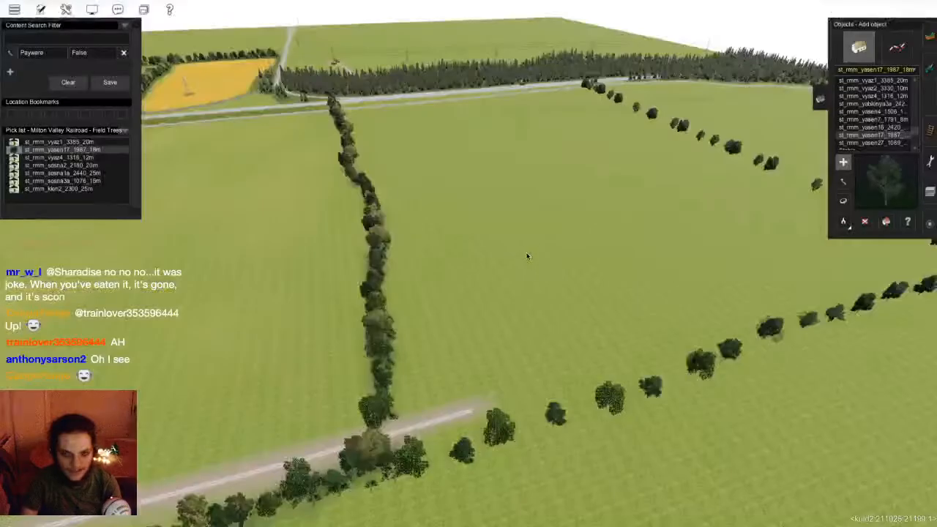
- Jump to the forested mountain valley through the route map and examine the scenery along its railway and meadows
{"action": "key", "text": "ctrl+m"}
{"action": "scroll", "coordinate": [466, 264], "scroll_direction": "down", "scroll_amount": 3}
{"action": "right_click_drag", "start_coordinate": [349, 359], "coordinate": [445, 264]}
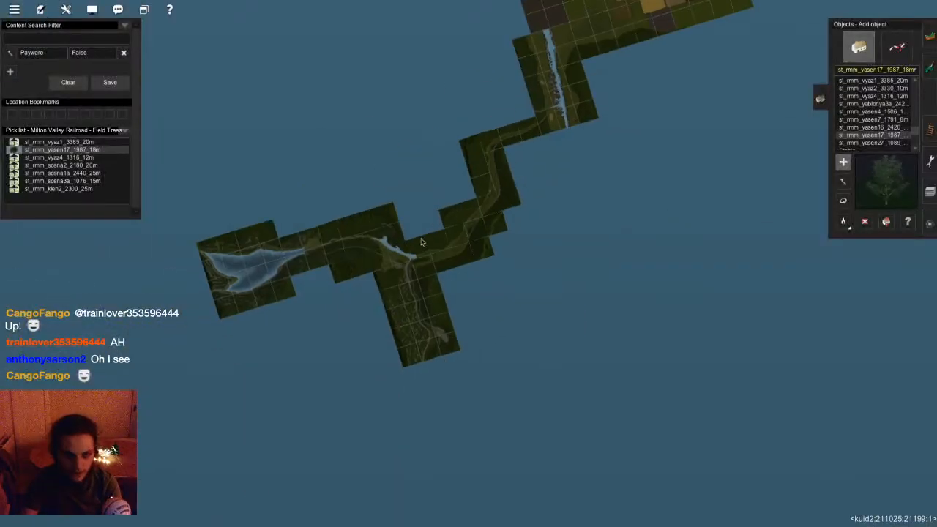
{"action": "scroll", "coordinate": [446, 253], "scroll_direction": "up", "scroll_amount": 5}
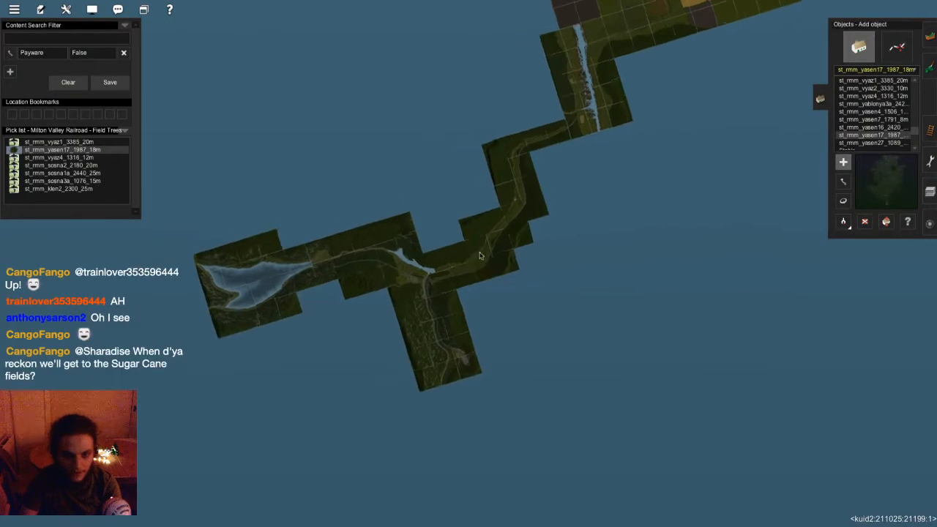
{"action": "key", "text": "ctrl+m"}
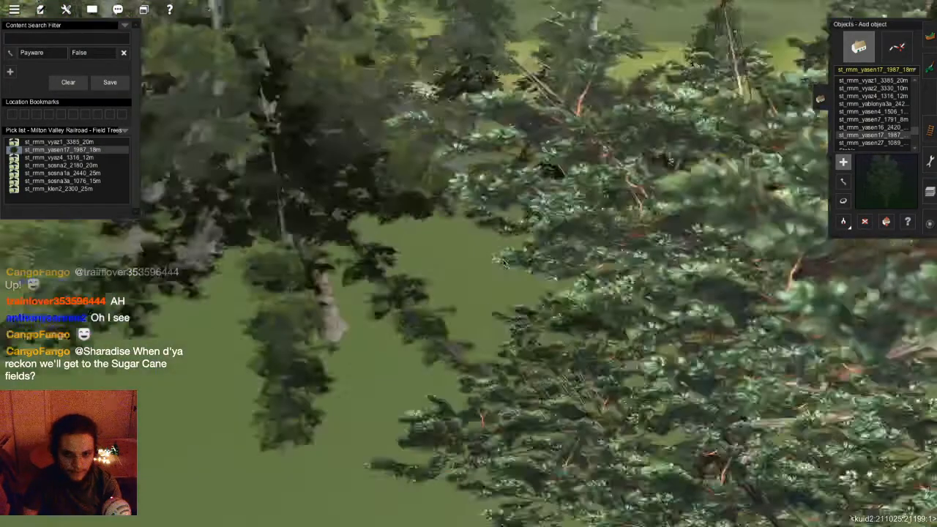
{"action": "scroll", "coordinate": [466, 284], "scroll_direction": "down", "scroll_amount": 3}
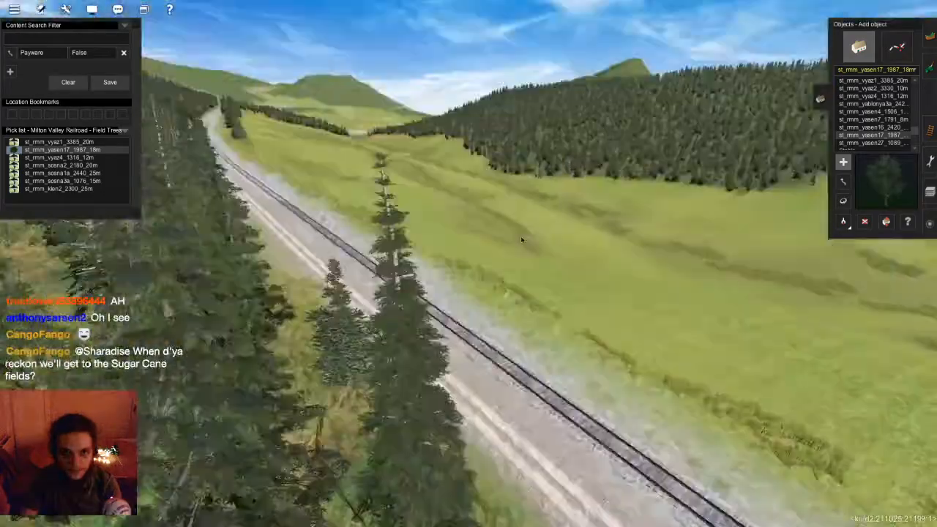
{"action": "key", "text": "Up"}
{"action": "key", "text": "Down"}
{"action": "scroll", "coordinate": [508, 284], "scroll_direction": "down", "scroll_amount": 3}
{"action": "key", "text": "Up"}
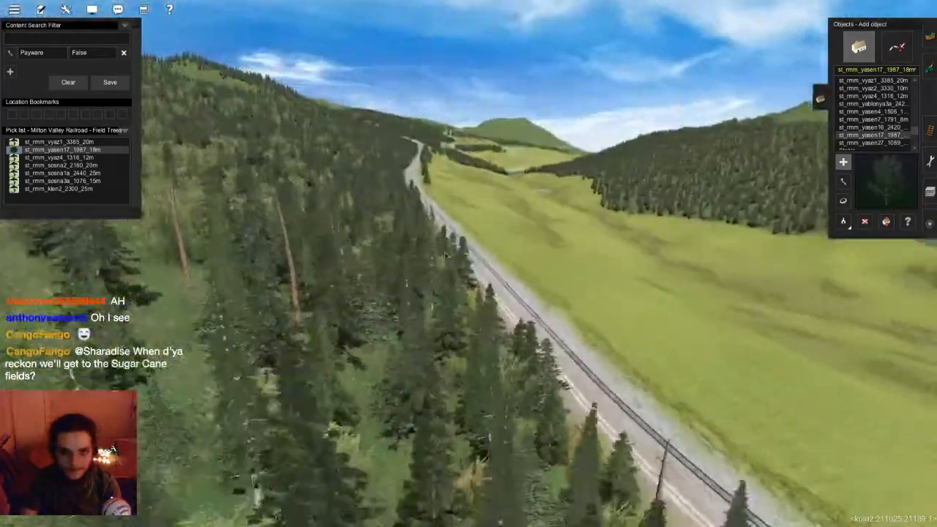
{"action": "key", "text": "w"}
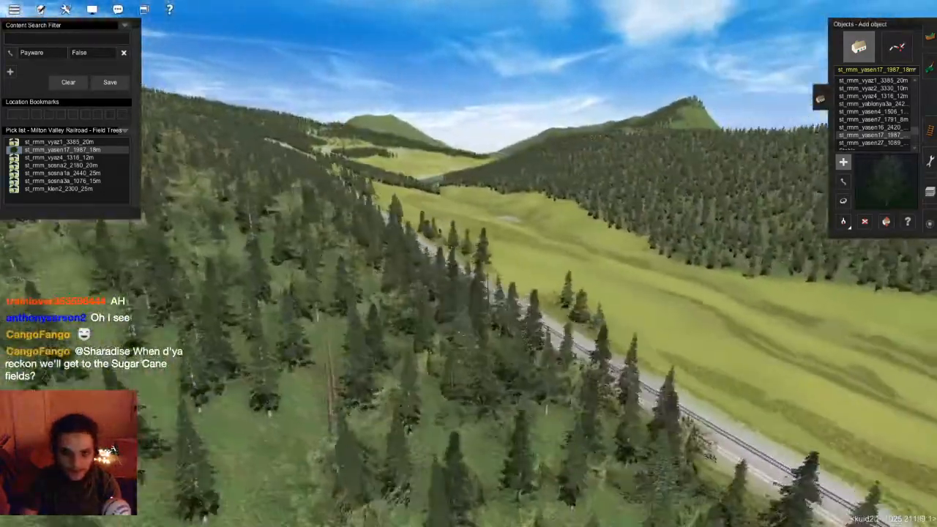
{"action": "key", "text": "w"}
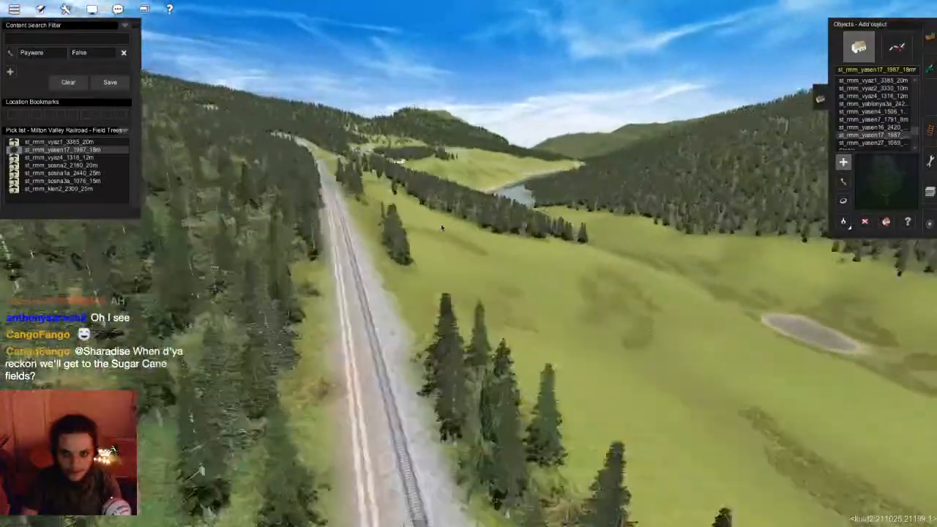
{"action": "key", "text": "Right"}
{"action": "key", "text": "Left"}
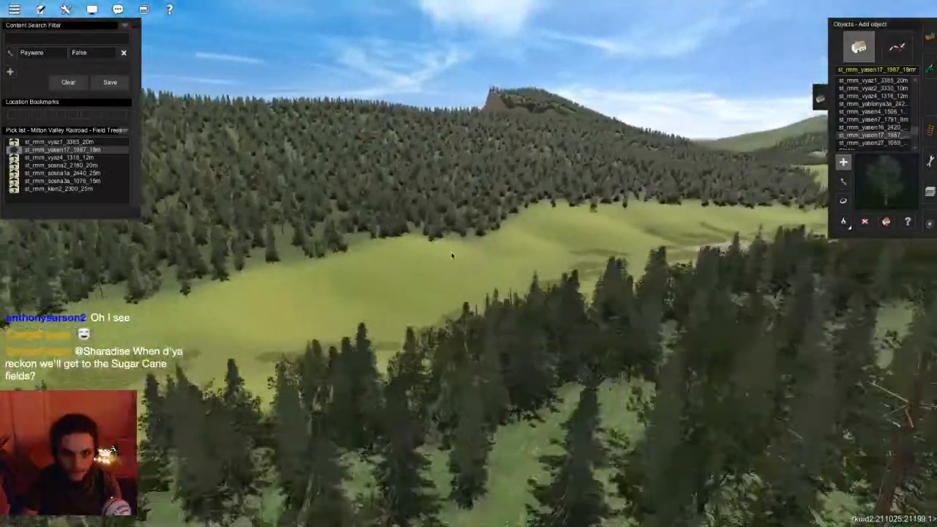
{"action": "key", "text": "Right"}
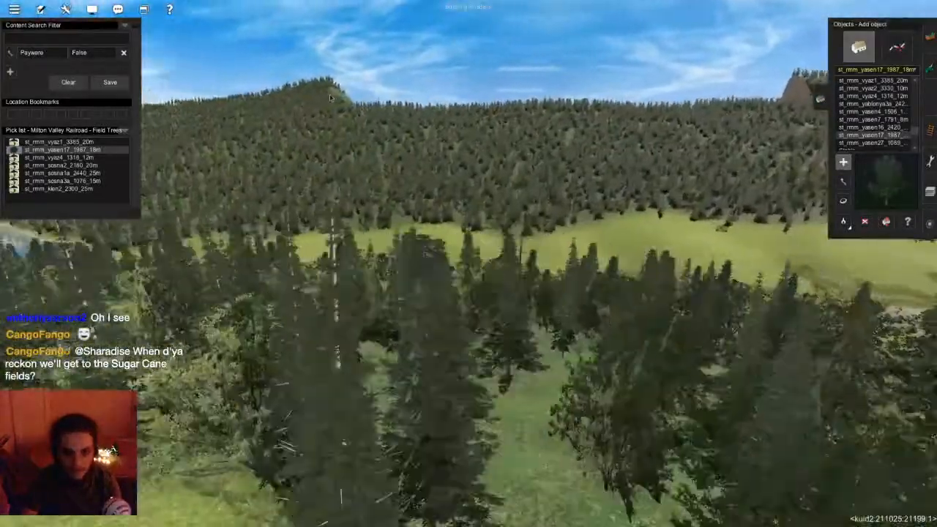
- Examine the forested hillside and the bare terrain edges at the boundary of the mountain section
{"action": "key", "text": "w"}
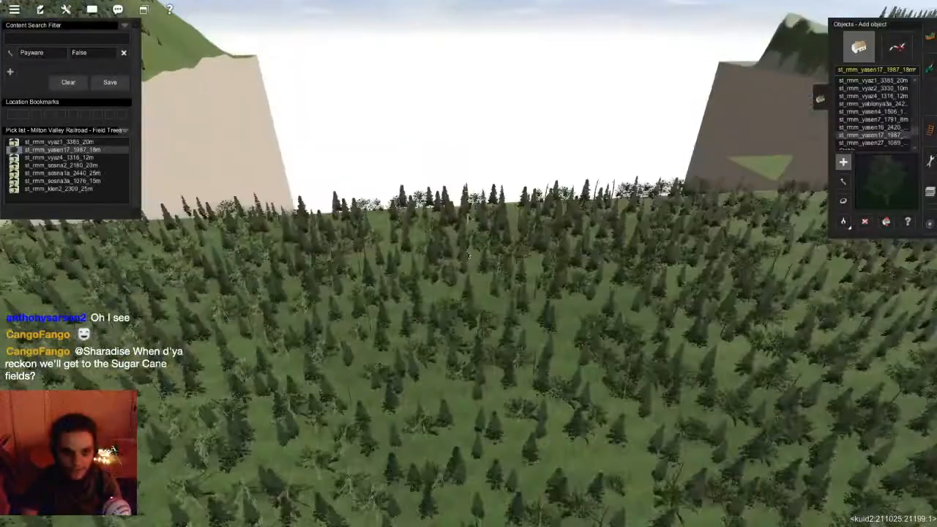
{"action": "right_click", "coordinate": [467, 215]}
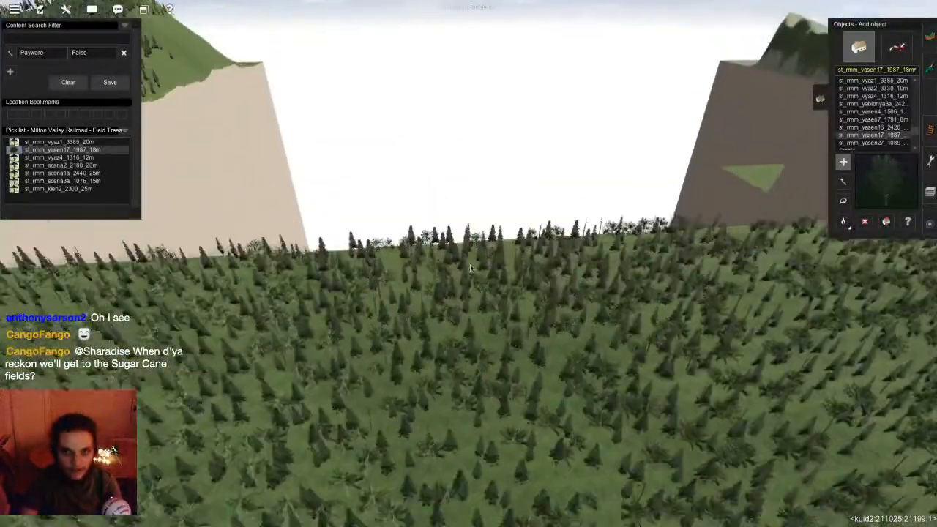
{"action": "key", "text": "Right"}
{"action": "right_click_drag", "start_coordinate": [564, 73], "coordinate": [209, 171]}
{"action": "scroll", "coordinate": [209, 171], "scroll_direction": "down", "scroll_amount": 5}
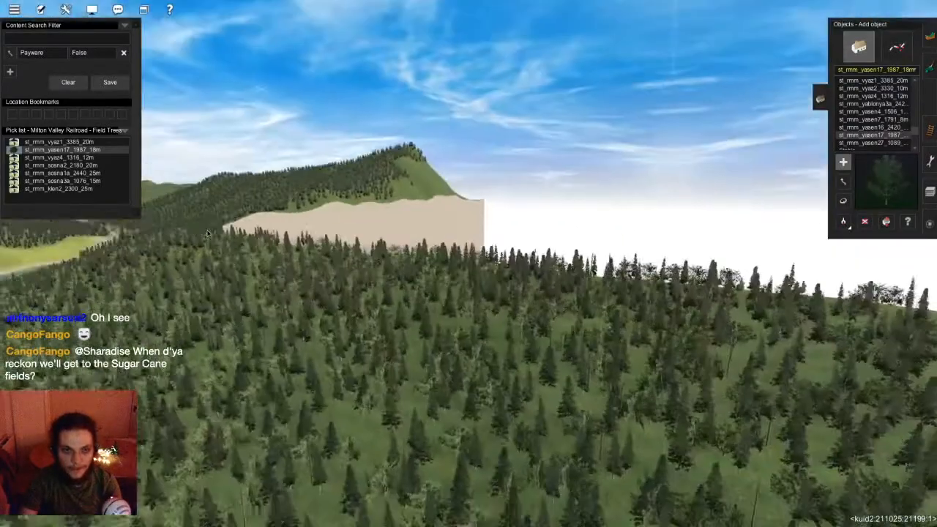
{"action": "scroll", "coordinate": [535, 345], "scroll_direction": "down", "scroll_amount": 10}
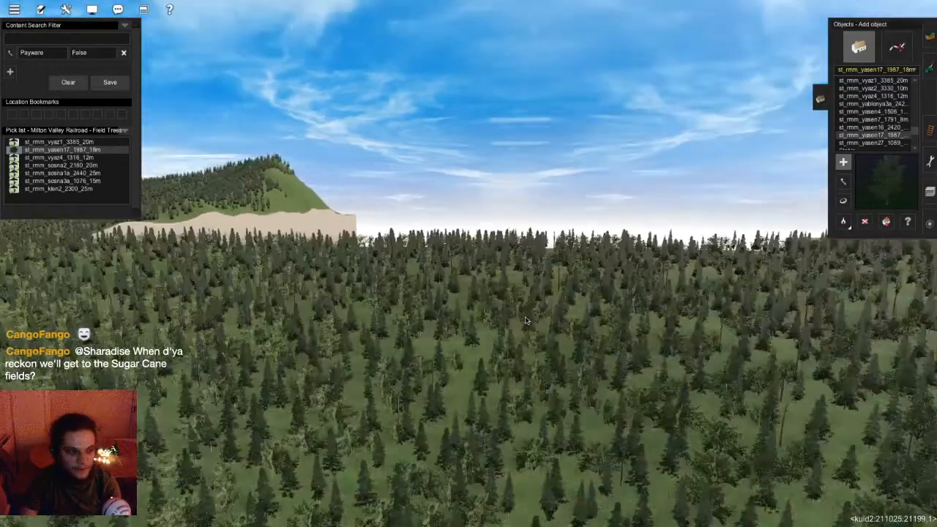
- Return through the route map to the tree-lined field and view it together with the open land up to the route's edge
{"action": "scroll", "coordinate": [492, 230], "scroll_direction": "down", "scroll_amount": 2}
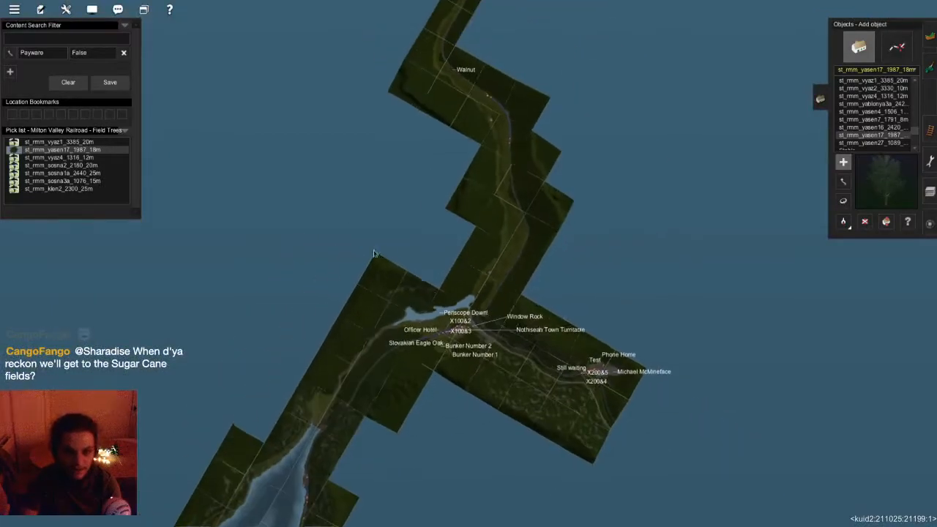
{"action": "key", "text": "Left"}
{"action": "key", "text": "Left"}
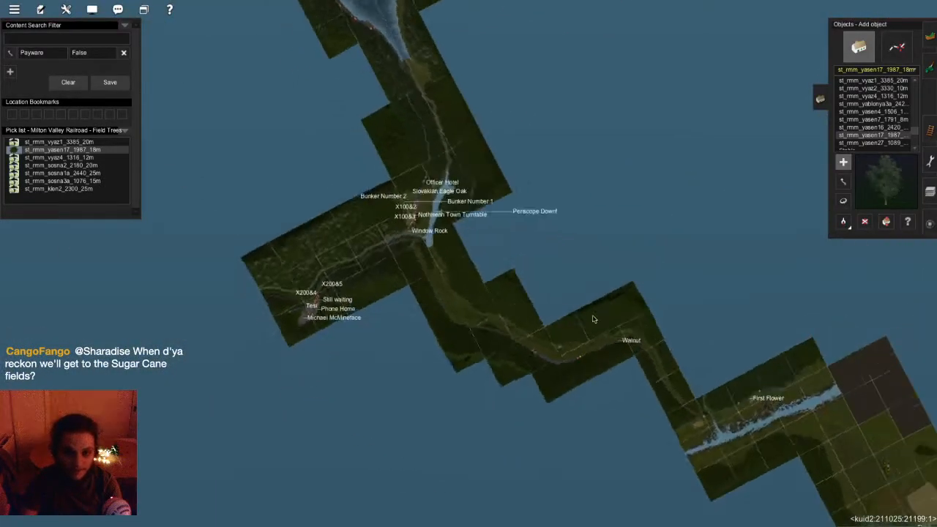
{"action": "scroll", "coordinate": [580, 410], "scroll_direction": "up", "scroll_amount": 10}
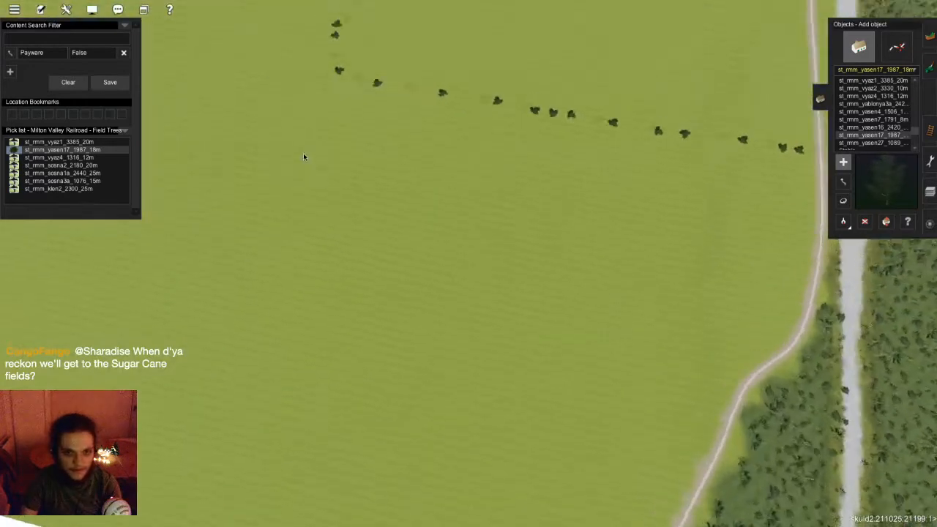
{"action": "key", "text": "Down"}
{"action": "scroll", "coordinate": [449, 308], "scroll_direction": "down", "scroll_amount": 3}
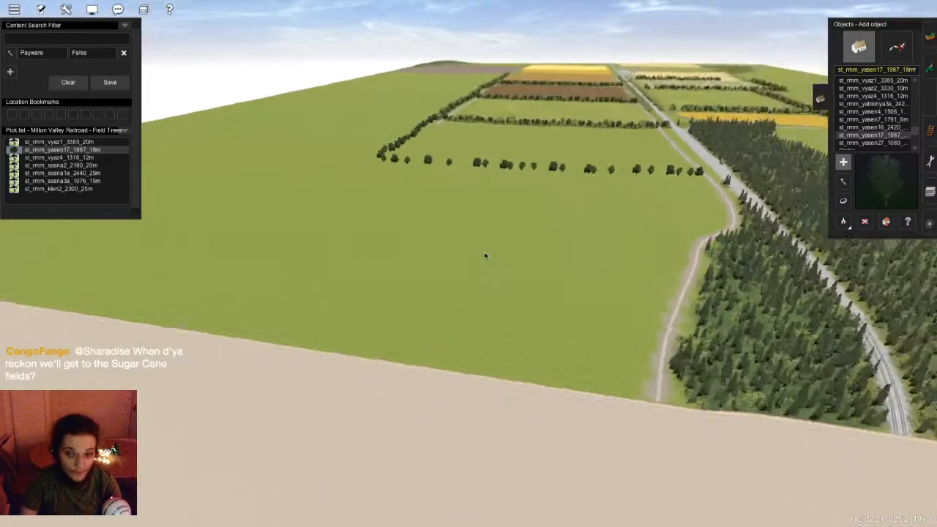
- Examine the forest and railway beside the tree-lined field and the level crossing next to the yellow field
{"action": "key", "text": "Right"}
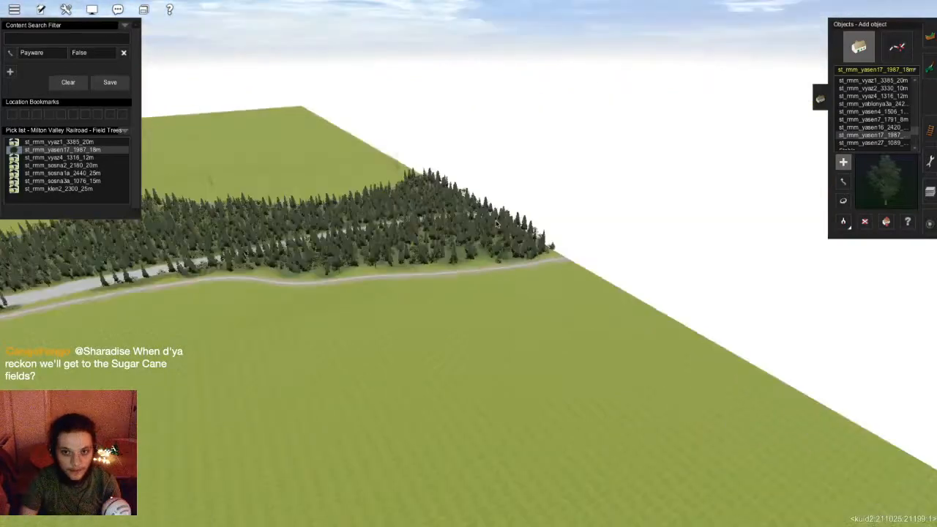
{"action": "key", "text": "Right"}
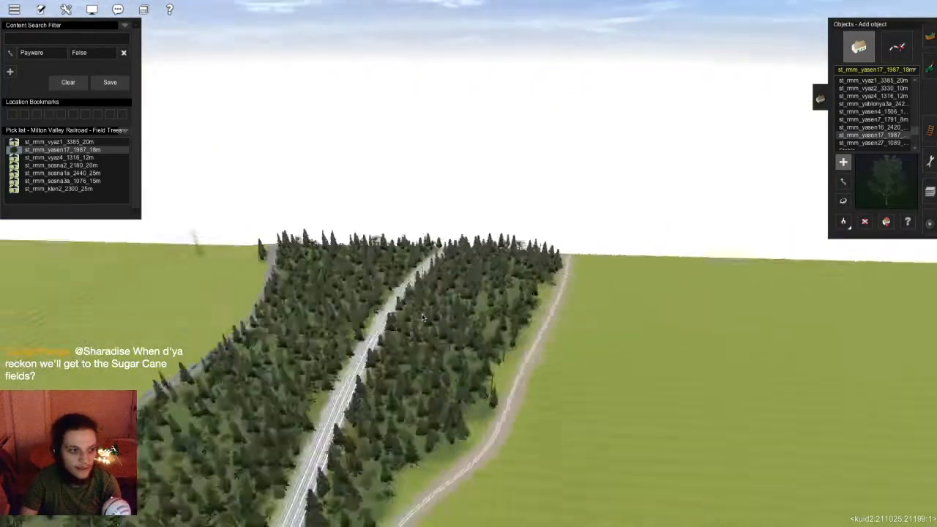
{"action": "key", "text": "Right"}
{"action": "key", "text": "Right"}
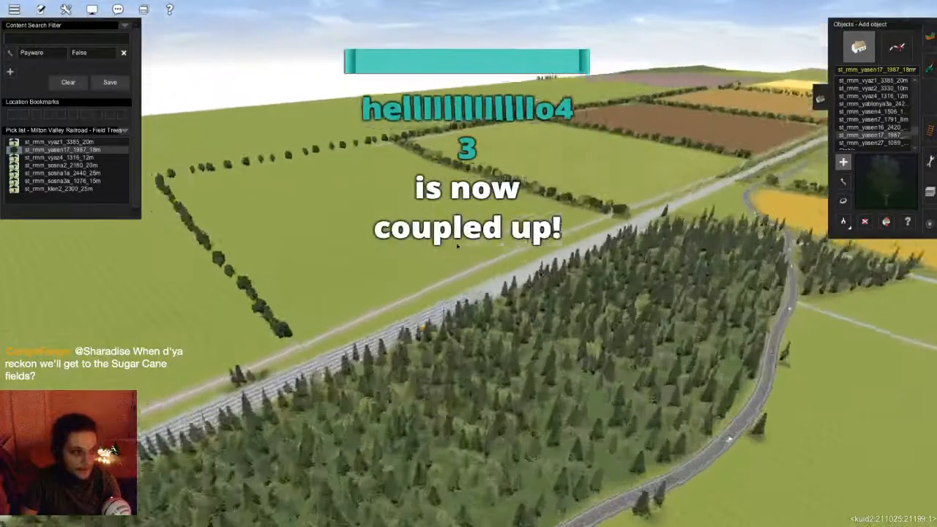
{"action": "key", "text": "Right"}
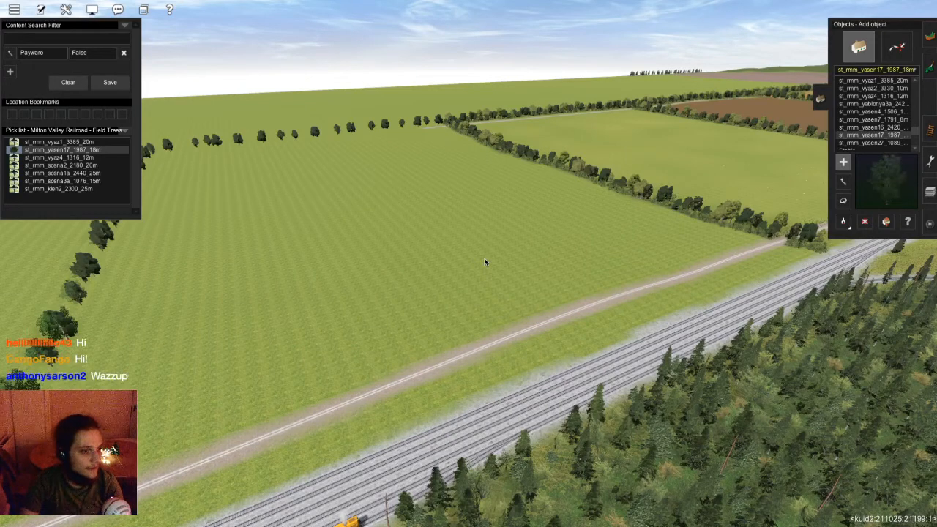
{"action": "mouse_move", "coordinate": [484, 258]}
{"action": "right_mouse_down"}
{"action": "mouse_move", "coordinate": [517, 295]}
{"action": "mouse_move", "coordinate": [536, 224]}
{"action": "mouse_move", "coordinate": [483, 205]}
{"action": "mouse_move", "coordinate": [690, 242]}
{"action": "mouse_move", "coordinate": [443, 252]}
{"action": "mouse_move", "coordinate": [428, 246]}
{"action": "mouse_move", "coordinate": [468, 225]}
{"action": "mouse_move", "coordinate": [566, 212]}
{"action": "mouse_move", "coordinate": [520, 216]}
{"action": "mouse_move", "coordinate": [443, 246]}
{"action": "mouse_move", "coordinate": [493, 191]}
{"action": "mouse_move", "coordinate": [405, 192]}
{"action": "mouse_move", "coordinate": [491, 369]}
{"action": "mouse_move", "coordinate": [475, 375]}
{"action": "mouse_move", "coordinate": [500, 311]}
{"action": "mouse_move", "coordinate": [486, 294]}
{"action": "mouse_move", "coordinate": [487, 262]}
{"action": "mouse_move", "coordinate": [472, 227]}
{"action": "mouse_move", "coordinate": [454, 241]}
{"action": "mouse_move", "coordinate": [411, 223]}
{"action": "mouse_move", "coordinate": [472, 247]}
{"action": "mouse_move", "coordinate": [466, 255]}
{"action": "right_mouse_up"}
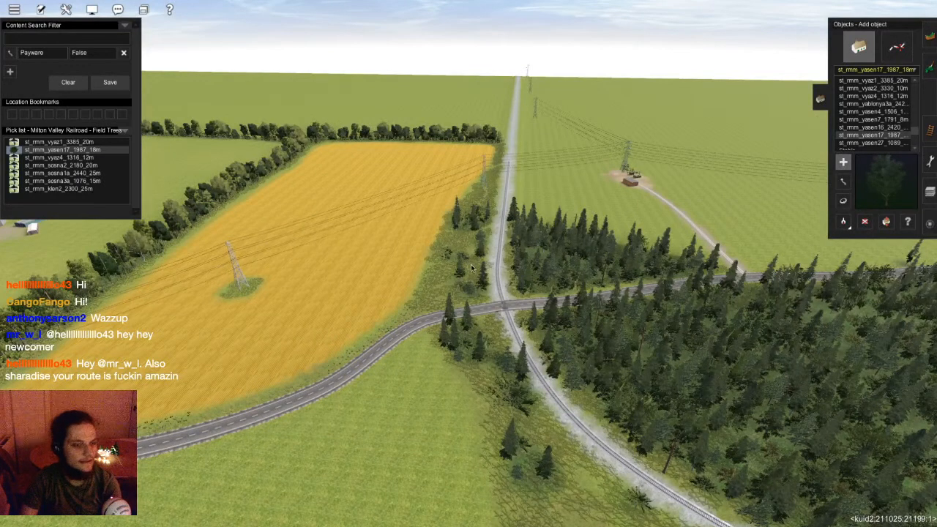
{"action": "right_click_drag", "start_coordinate": [485, 265], "coordinate": [492, 151]}
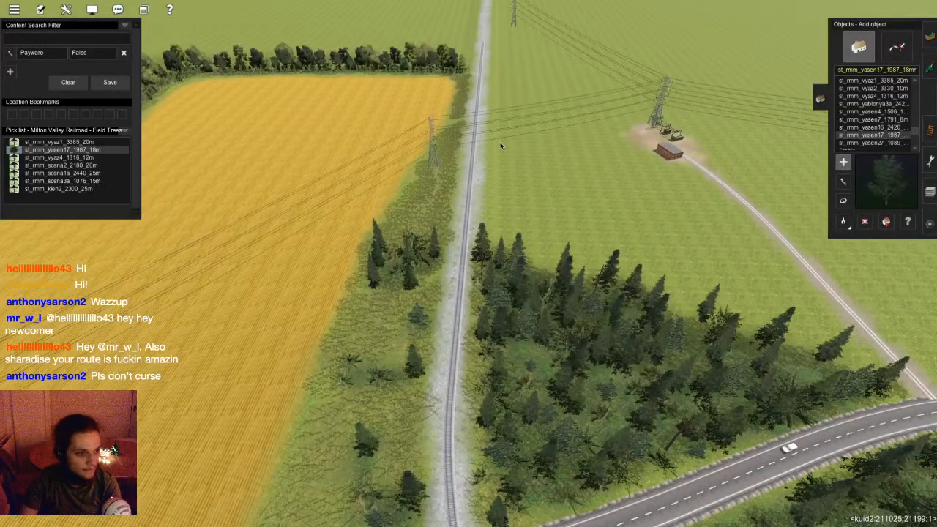
- Plant st_rmm_vyaz4_1316_12m trees in the gaps of the field-boundary row running from the dirt track beside the railway
{"action": "right_click_drag", "start_coordinate": [402, 126], "coordinate": [348, 240]}
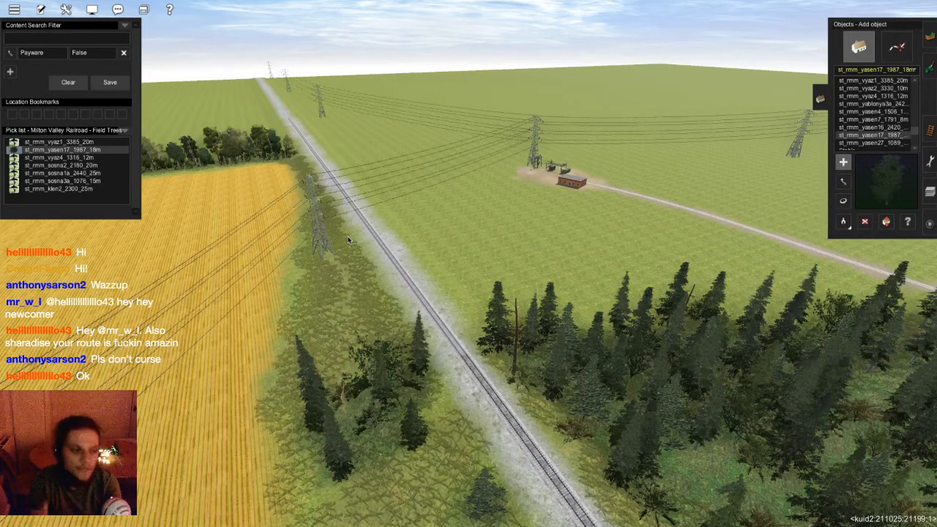
{"action": "mouse_move", "coordinate": [497, 265]}
{"action": "right_mouse_down"}
{"action": "mouse_move", "coordinate": [464, 208]}
{"action": "mouse_move", "coordinate": [472, 234]}
{"action": "mouse_move", "coordinate": [493, 212]}
{"action": "mouse_move", "coordinate": [454, 317]}
{"action": "mouse_move", "coordinate": [388, 210]}
{"action": "mouse_move", "coordinate": [366, 241]}
{"action": "mouse_move", "coordinate": [432, 276]}
{"action": "mouse_move", "coordinate": [427, 265]}
{"action": "mouse_move", "coordinate": [487, 257]}
{"action": "right_mouse_up"}
{"action": "scroll", "coordinate": [488, 256], "scroll_direction": "up", "scroll_amount": 3}
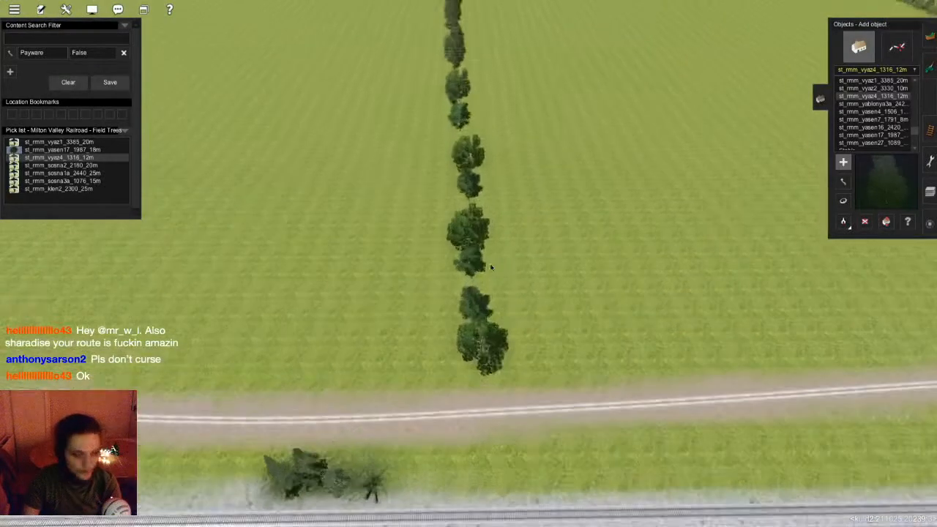
{"action": "right_click_drag", "start_coordinate": [442, 146], "coordinate": [477, 231]}
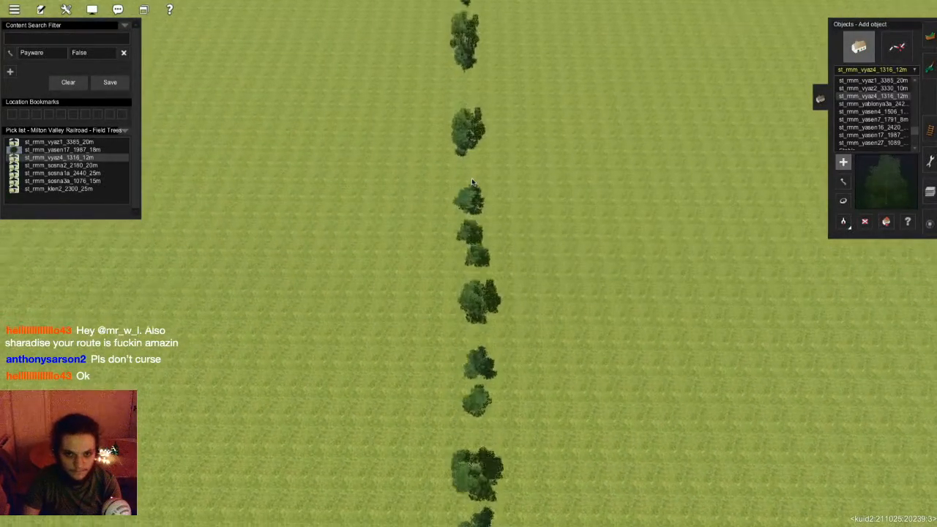
{"action": "key", "text": "Up"}
{"action": "left_click", "coordinate": [462, 238]}
{"action": "left_click", "coordinate": [461, 189]}
{"action": "left_click", "coordinate": [462, 167]}
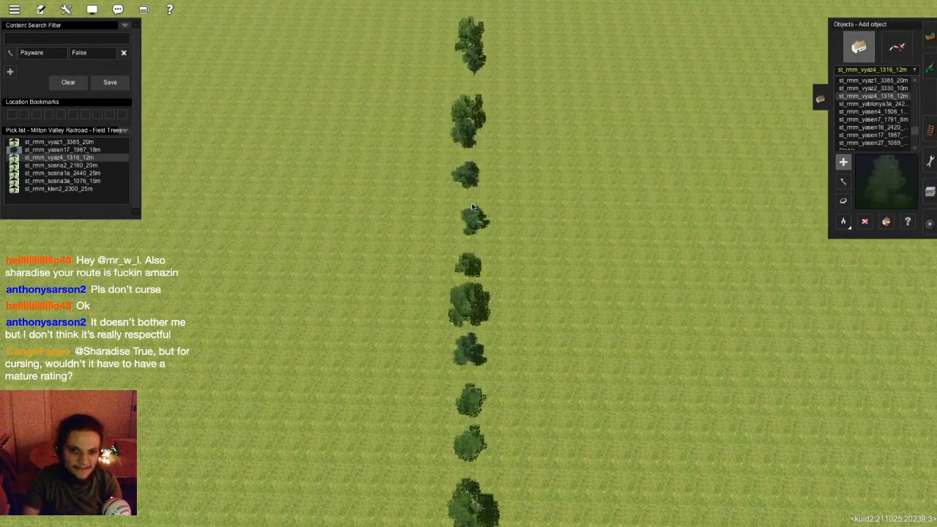
- Continue the st_rmm_vyaz4_1316_12m trees along the field-boundary row up to the field's far corner
{"action": "left_click", "coordinate": [472, 204]}
{"action": "right_click", "coordinate": [461, 155]}
{"action": "left_click", "coordinate": [475, 231]}
{"action": "left_click", "coordinate": [482, 108]}
{"action": "right_click", "coordinate": [485, 73]}
{"action": "left_click", "coordinate": [456, 257]}
{"action": "left_click", "coordinate": [455, 153]}
{"action": "right_click", "coordinate": [456, 153]}
- Fill the gaps in the row beyond the corner with st_rmm_vyaz4_1316_12m trees up to the existing hedge at the track's end
{"action": "key", "text": "Left"}
{"action": "key", "text": "Left"}
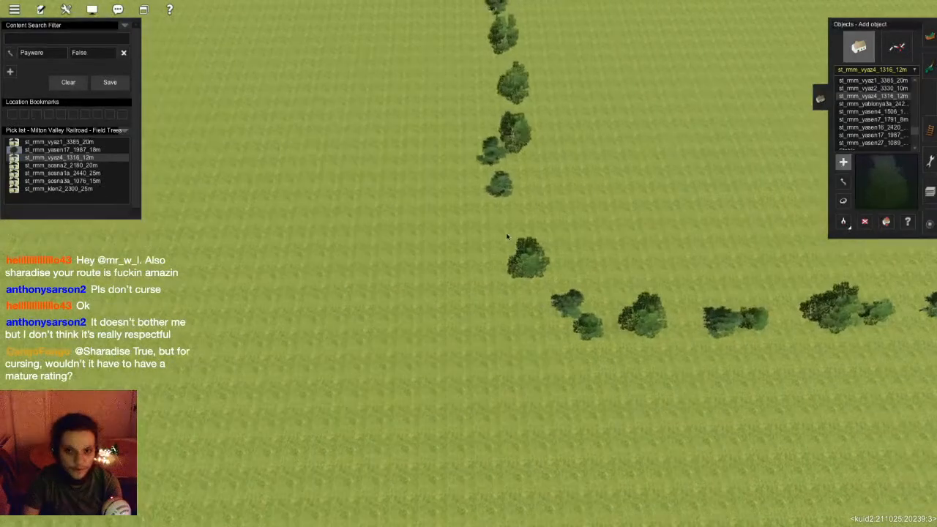
{"action": "key", "text": "Up"}
{"action": "key", "text": "Up"}
{"action": "key", "text": "Up"}
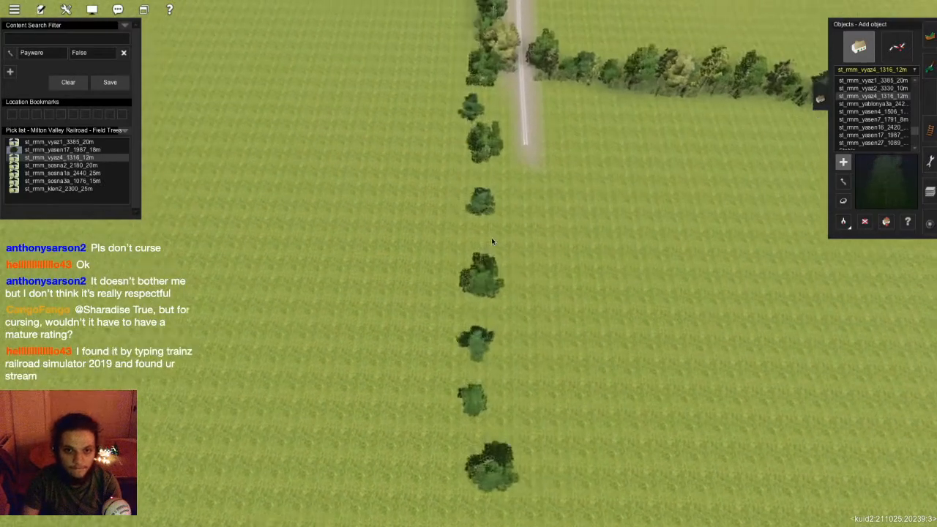
{"action": "key", "text": "Up"}
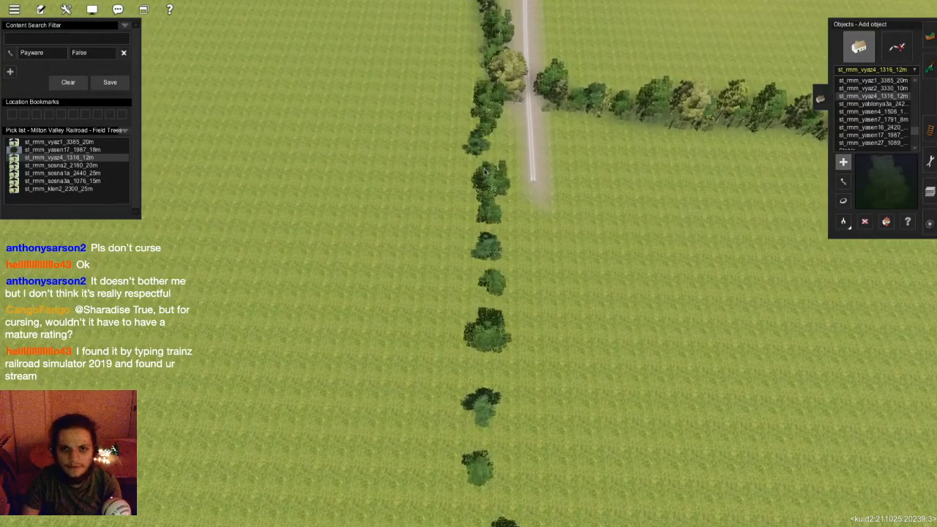
- Choose the st_rmm_sosna2_2180_20m tree and plant the first ones in the boundary row's end beside the dirt track
{"action": "key", "text": "Left"}
{"action": "key", "text": "Down"}
{"action": "left_click", "coordinate": [95, 166]}
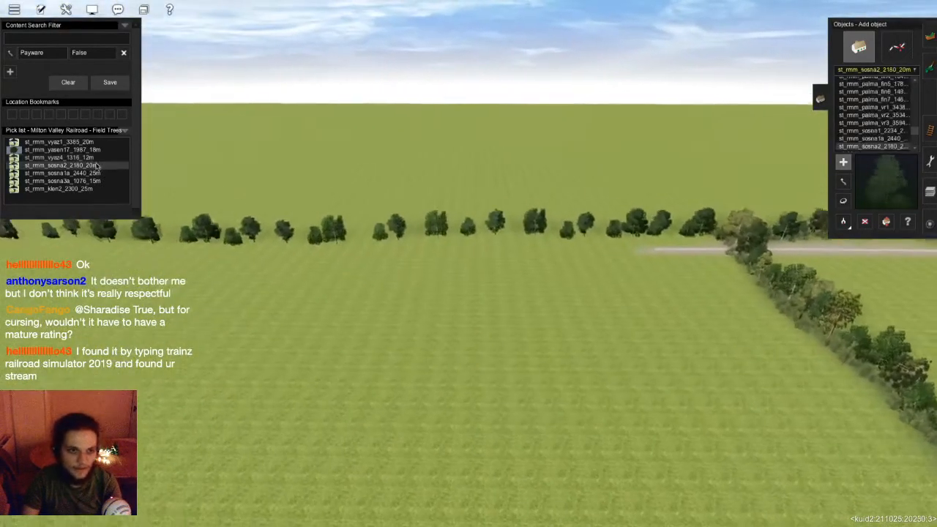
{"action": "key", "text": "Left"}
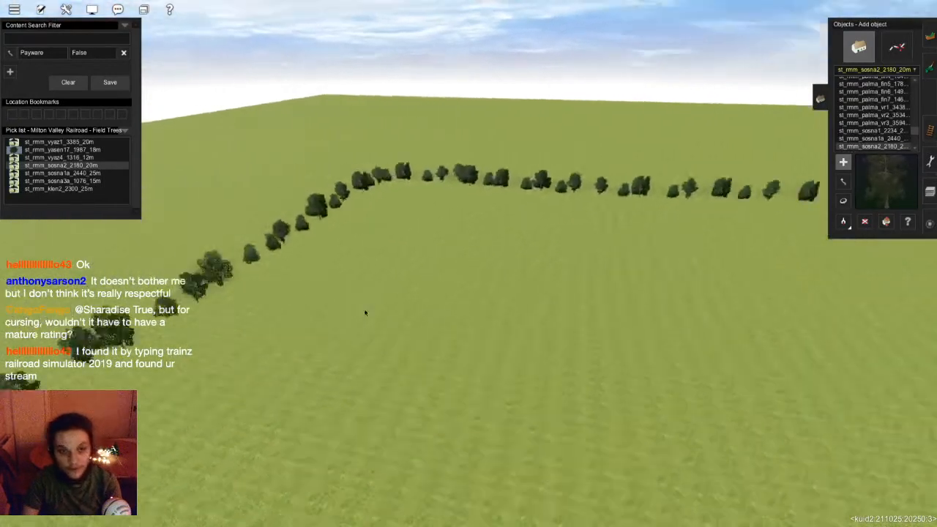
{"action": "right_click_drag", "start_coordinate": [415, 346], "coordinate": [458, 265]}
{"action": "key", "text": "Left"}
{"action": "scroll", "coordinate": [458, 265], "scroll_direction": "up", "scroll_amount": 5}
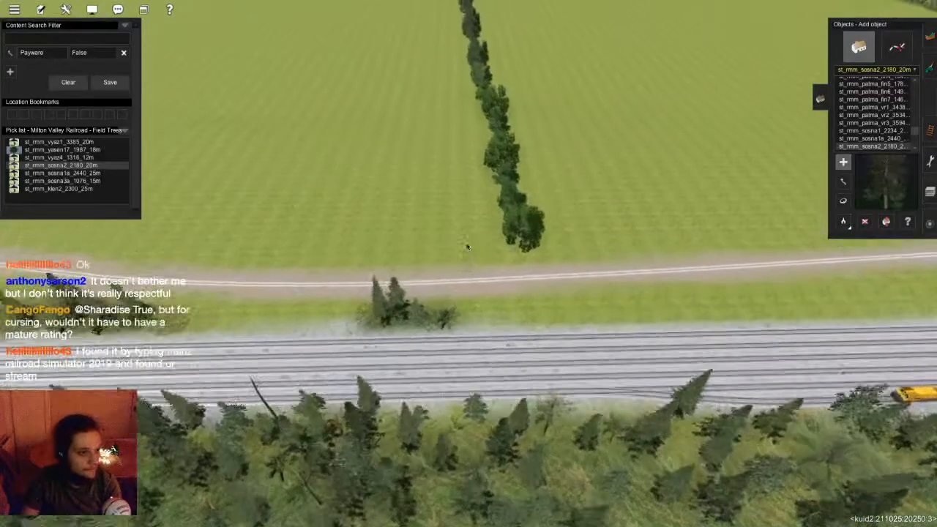
{"action": "scroll", "coordinate": [481, 253], "scroll_direction": "up", "scroll_amount": 4}
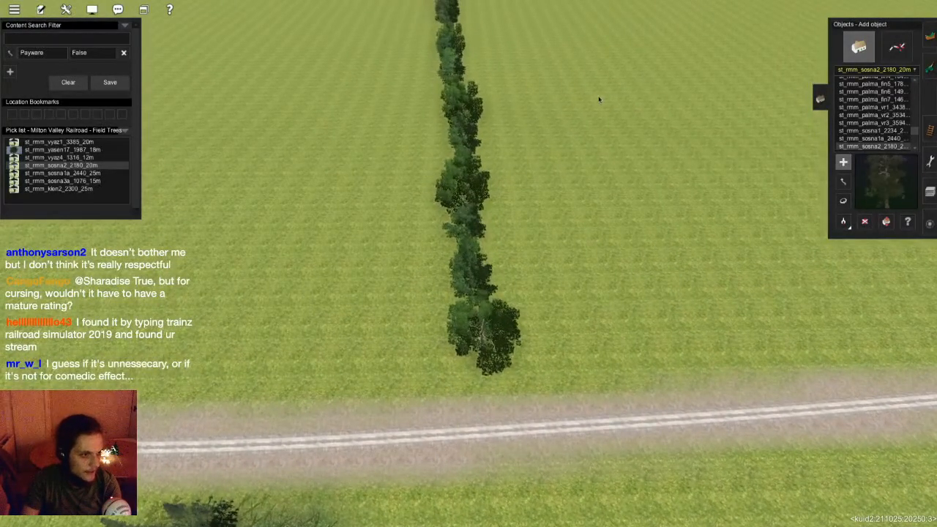
{"action": "scroll", "coordinate": [600, 184], "scroll_direction": "down", "scroll_amount": 2}
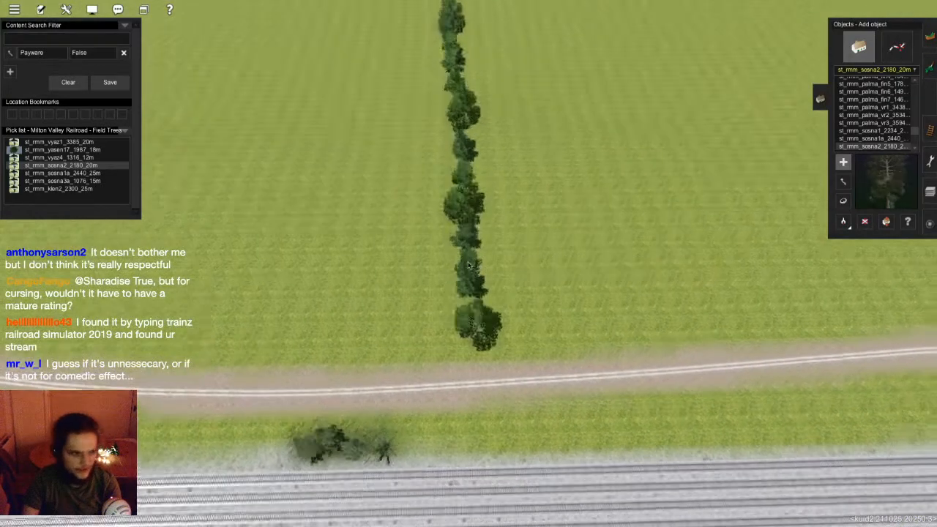
{"action": "scroll", "coordinate": [470, 322], "scroll_direction": "up", "scroll_amount": 3}
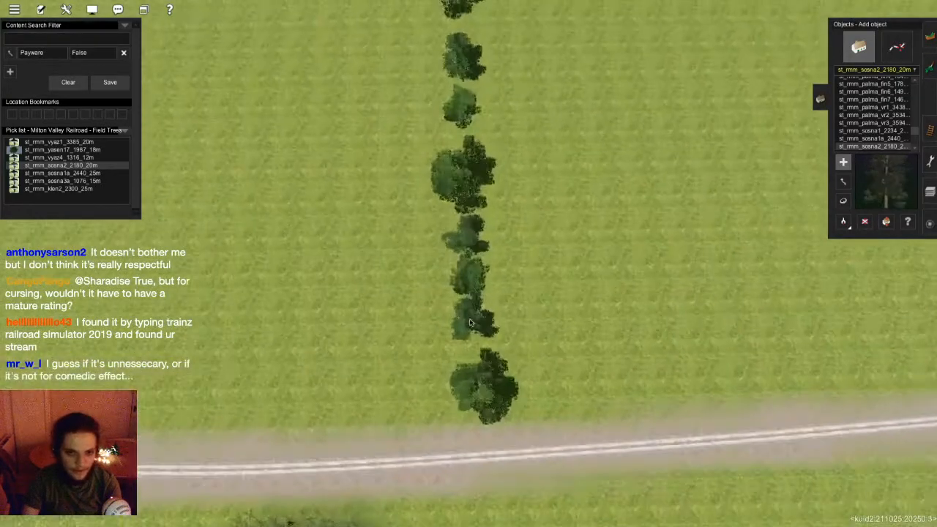
{"action": "left_click", "coordinate": [469, 331]}
{"action": "scroll", "coordinate": [468, 321], "scroll_direction": "down", "scroll_amount": 2}
{"action": "right_click", "coordinate": [462, 173]}
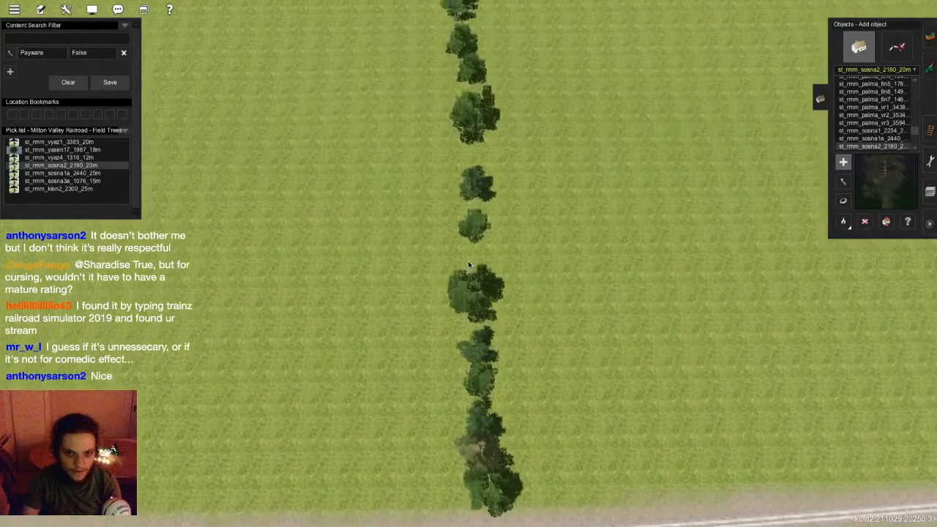
- Scatter st_rmm_sosna2_2180_20m trees among the existing trees along the middle of the boundary row
{"action": "left_click", "coordinate": [467, 260]}
{"action": "right_click", "coordinate": [468, 171]}
{"action": "left_click", "coordinate": [471, 241]}
{"action": "left_click", "coordinate": [471, 259]}
{"action": "right_click", "coordinate": [467, 180]}
{"action": "left_click", "coordinate": [464, 190]}
{"action": "right_click", "coordinate": [461, 131]}
{"action": "left_click", "coordinate": [480, 278]}
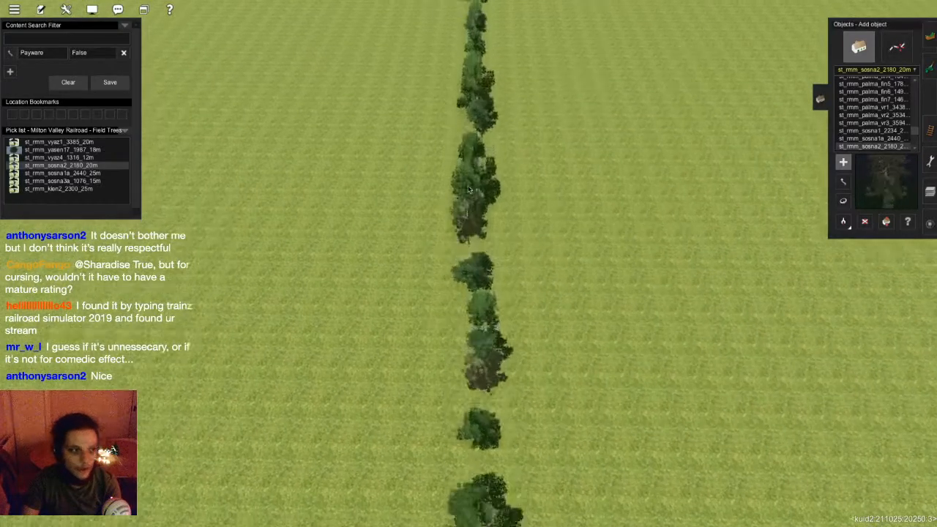
{"action": "left_click", "coordinate": [470, 366]}
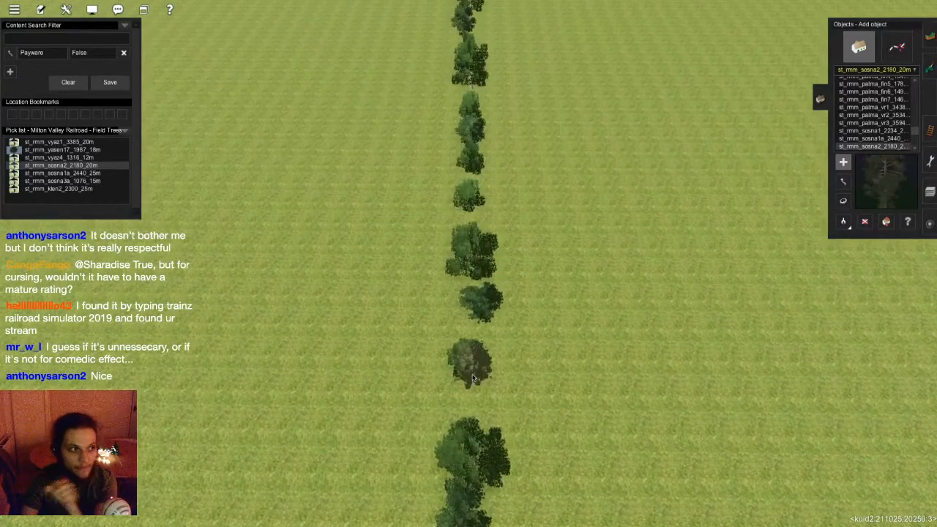
- Extend the st_rmm_sosna2_2180_20m trees around the field's far corner and along the back row to the end of the track
{"action": "key", "text": "Up"}
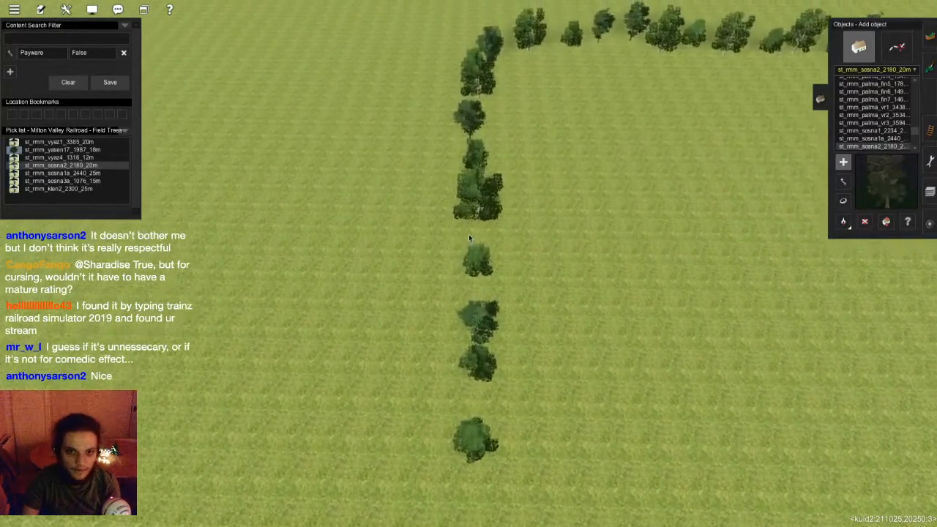
{"action": "key", "text": "Down"}
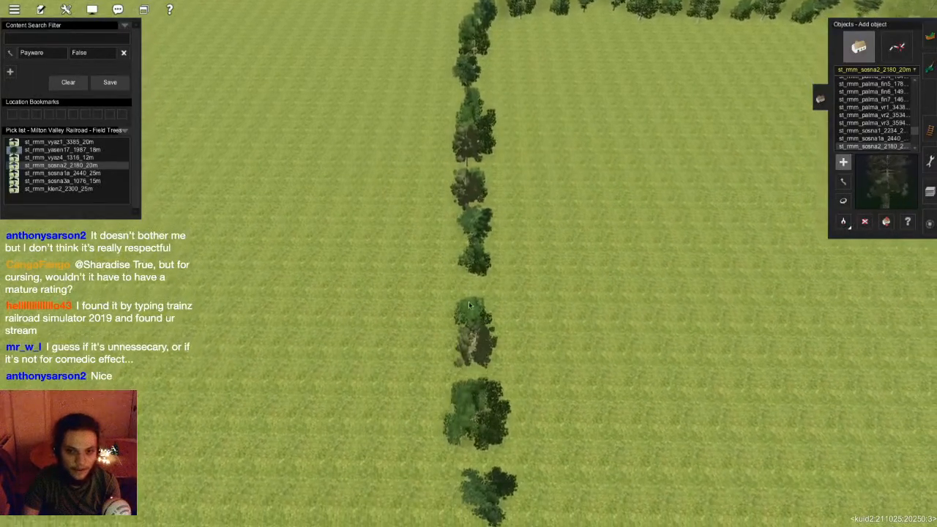
{"action": "key", "text": "Up"}
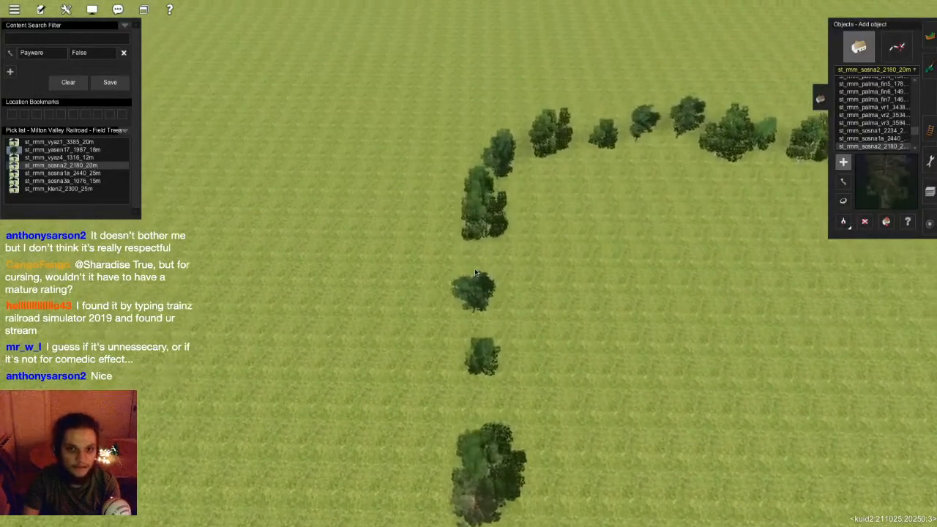
{"action": "right_click_drag", "start_coordinate": [494, 185], "coordinate": [412, 250]}
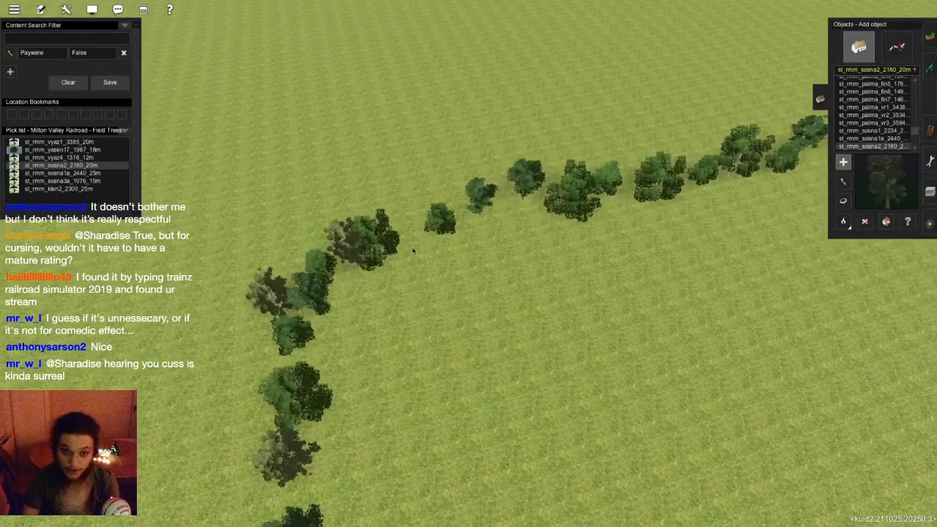
{"action": "right_click_drag", "start_coordinate": [545, 222], "coordinate": [328, 300]}
{"action": "right_click_drag", "start_coordinate": [413, 271], "coordinate": [427, 298]}
{"action": "right_click_drag", "start_coordinate": [360, 377], "coordinate": [485, 342]}
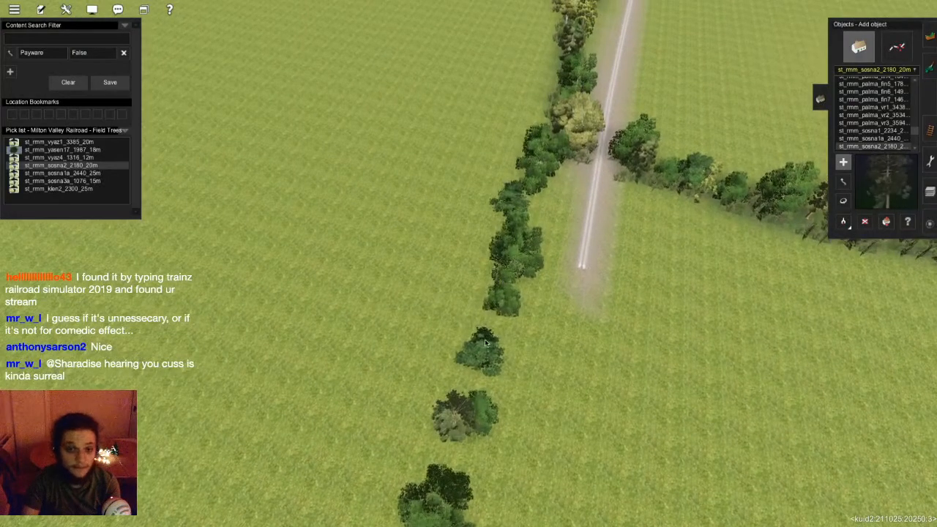
{"action": "right_click_drag", "start_coordinate": [510, 218], "coordinate": [469, 333]}
- Choose the st_rmm_sosna1a_2440_25m tree and plant it at the boundary row's end beside the dirt track
{"action": "key", "text": "Down"}
{"action": "key", "text": "Up"}
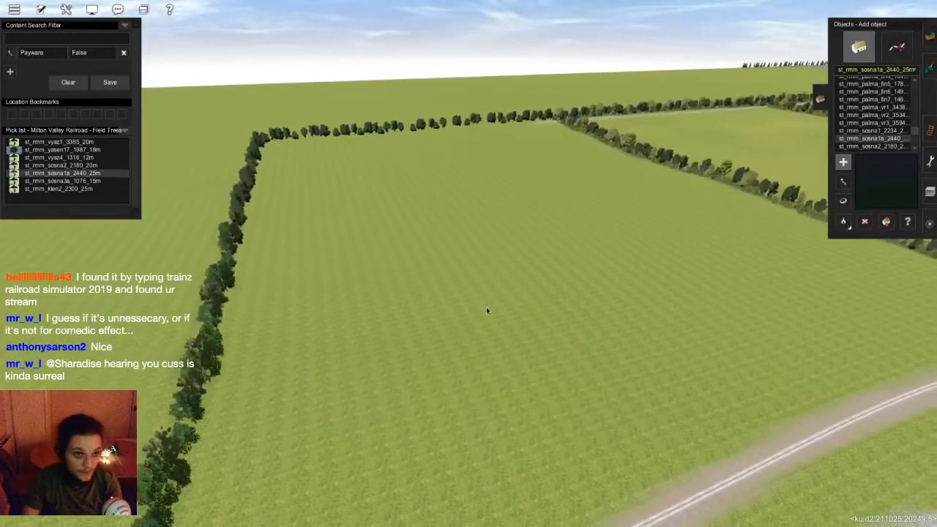
{"action": "key", "text": "Up"}
{"action": "right_click", "coordinate": [366, 337]}
{"action": "scroll", "coordinate": [488, 291], "scroll_direction": "up", "scroll_amount": 3}
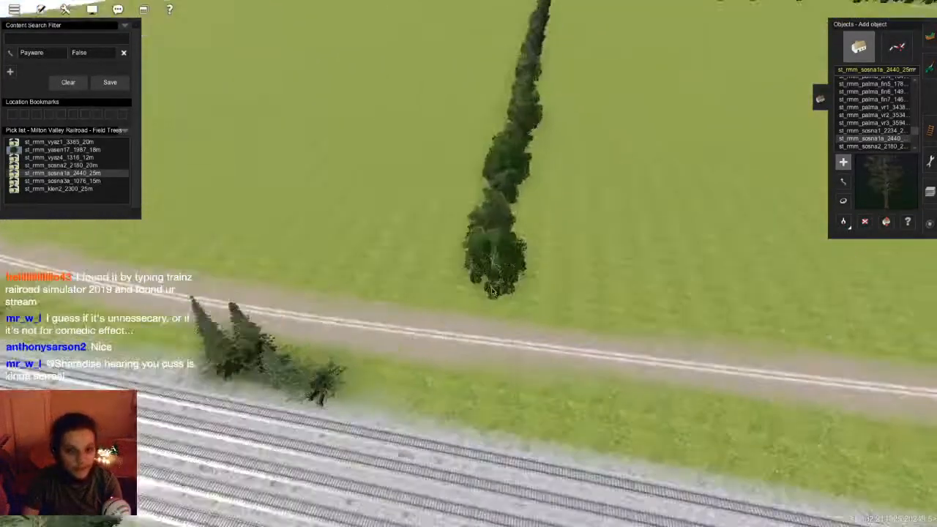
{"action": "left_click", "coordinate": [449, 301]}
{"action": "right_click", "coordinate": [472, 229]}
{"action": "right_click_drag", "start_coordinate": [472, 228], "coordinate": [472, 256]}
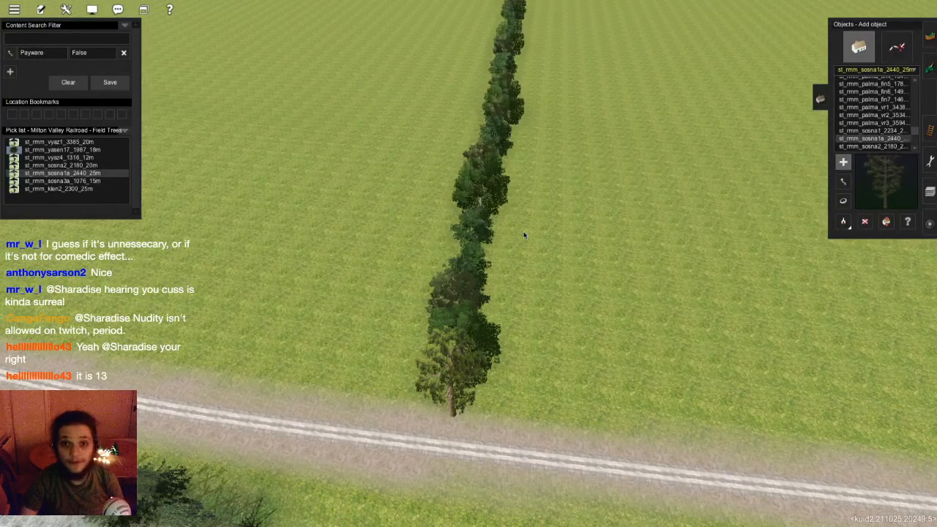
- Scatter st_rmm_sosna1a_2440_25m trees among the existing trees further along the boundary row
{"action": "right_click", "coordinate": [477, 186]}
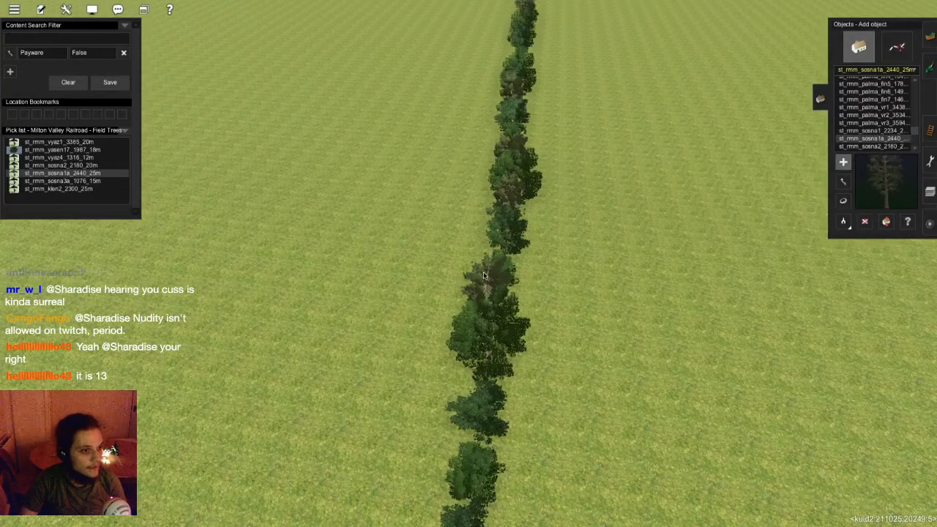
{"action": "right_click", "coordinate": [489, 234]}
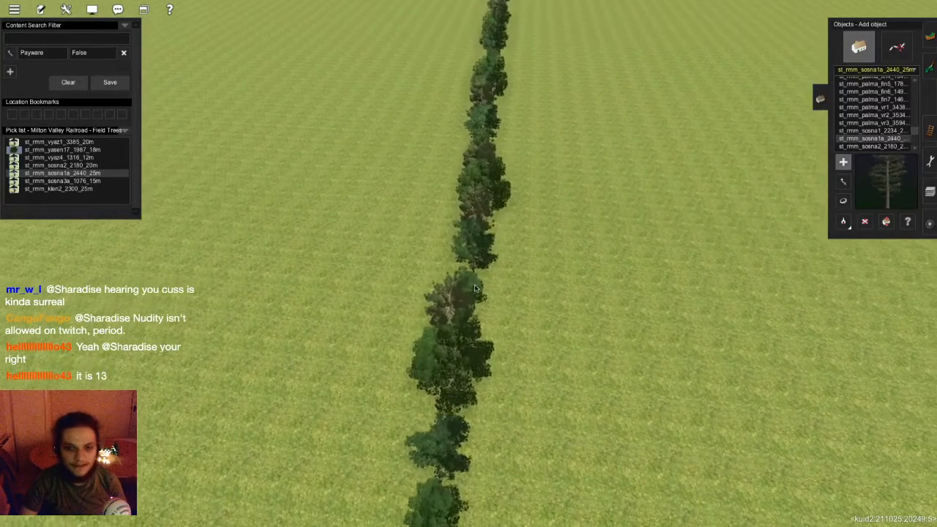
{"action": "right_click", "coordinate": [489, 224]}
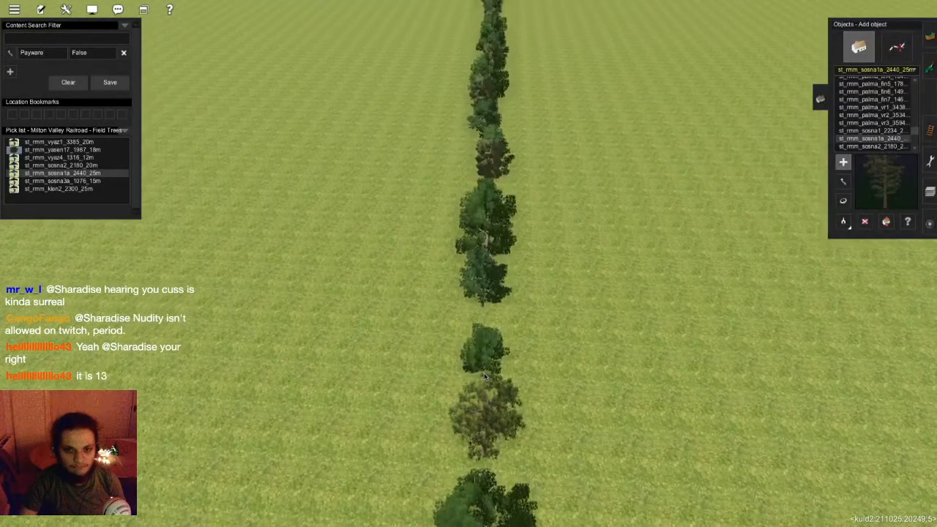
{"action": "right_click", "coordinate": [480, 332]}
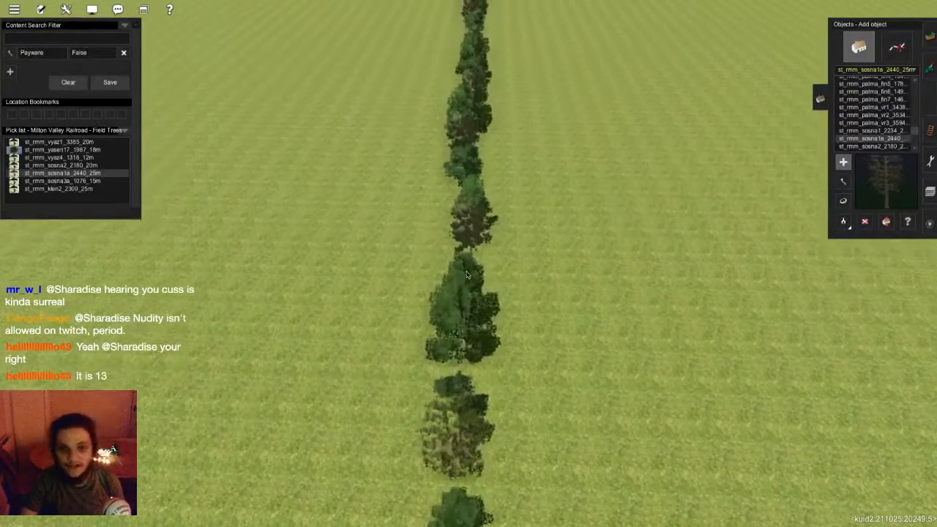
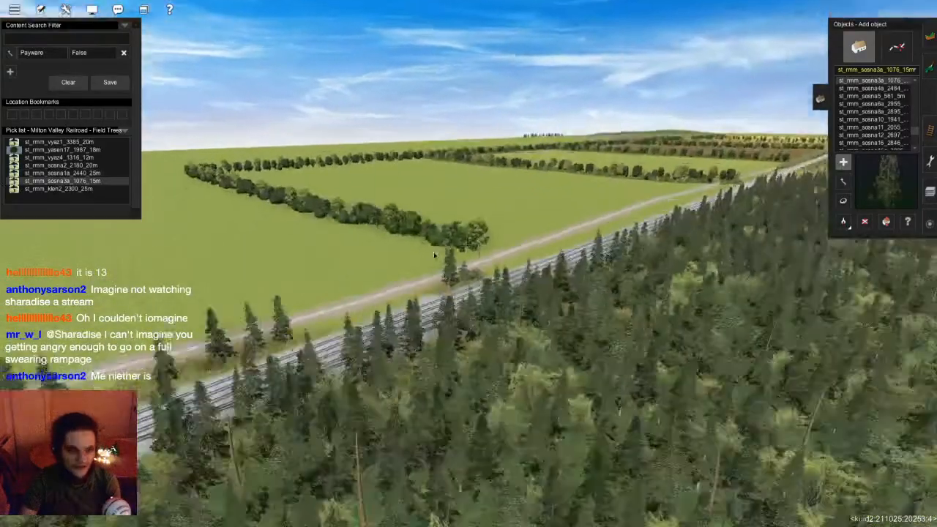
- Plant st_rmm_sosna3a_1076_15m trees among the existing trees at the boundary row's end beside the dirt track
{"action": "key", "text": "Left"}
{"action": "key", "text": "Down"}
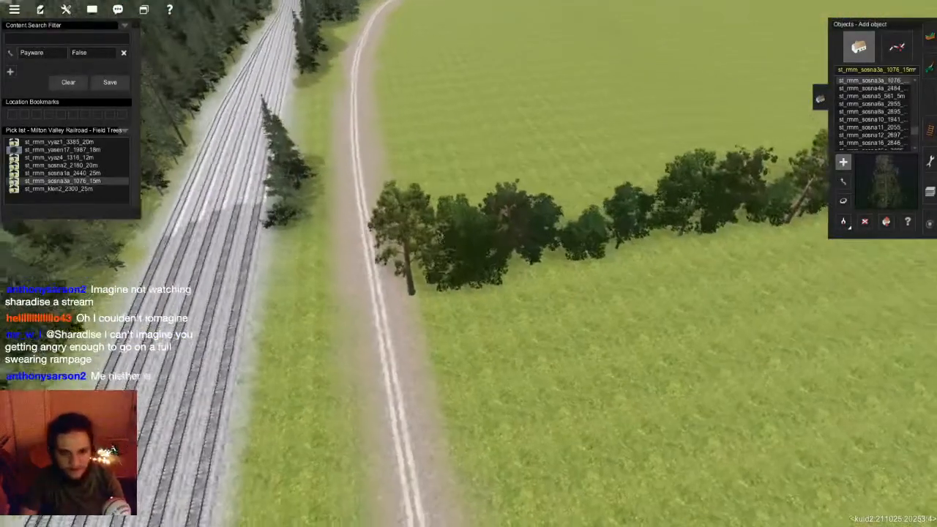
{"action": "key", "text": "m"}
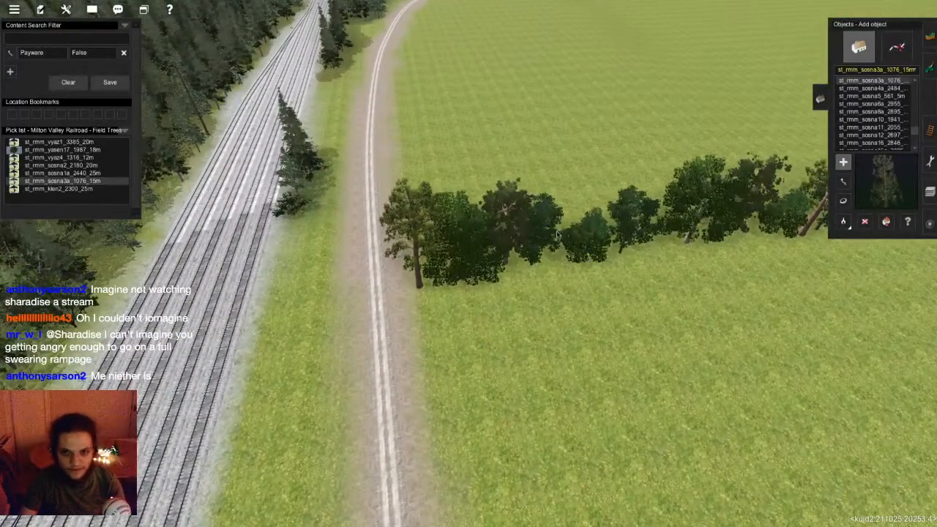
{"action": "scroll", "coordinate": [603, 172], "scroll_direction": "up", "scroll_amount": 3}
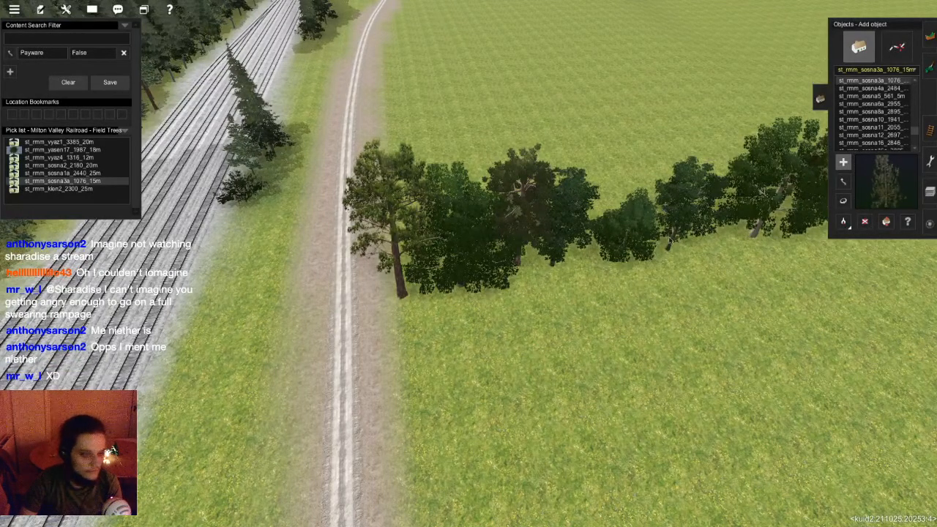
{"action": "right_click_drag", "start_coordinate": [596, 267], "coordinate": [382, 249]}
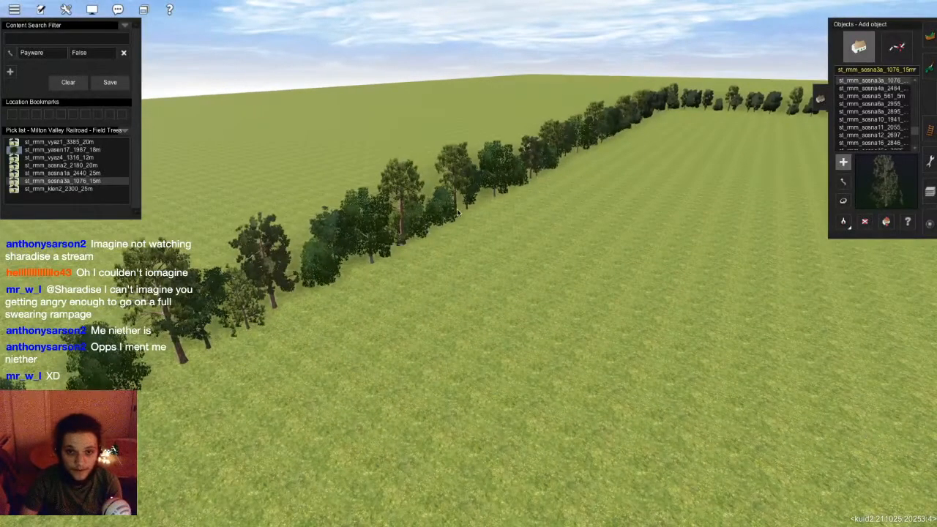
- Scatter st_rmm_sosna3a_1076_15m trees among the existing trees along the side row up to the field's far corner
{"action": "right_click_drag", "start_coordinate": [479, 207], "coordinate": [403, 260]}
{"action": "right_click_drag", "start_coordinate": [587, 244], "coordinate": [500, 232]}
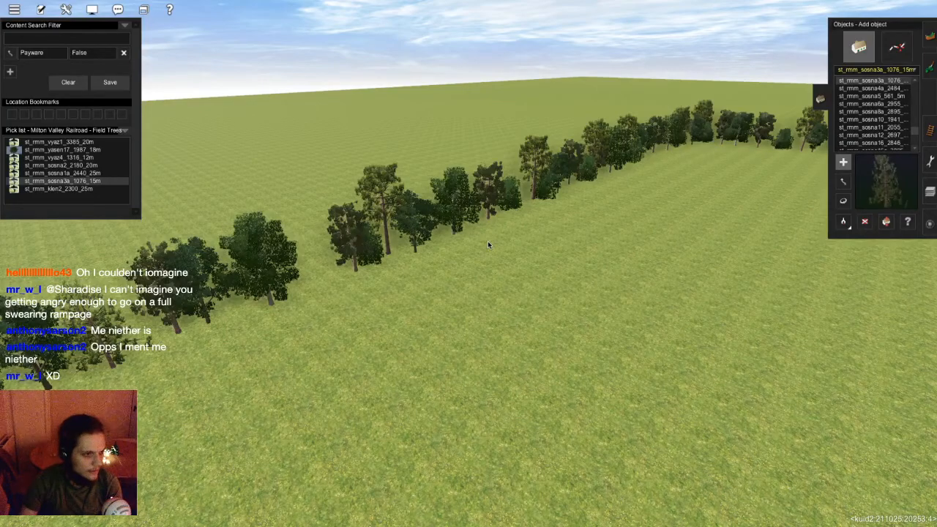
{"action": "right_click_drag", "start_coordinate": [467, 228], "coordinate": [496, 259]}
{"action": "key", "text": "Right"}
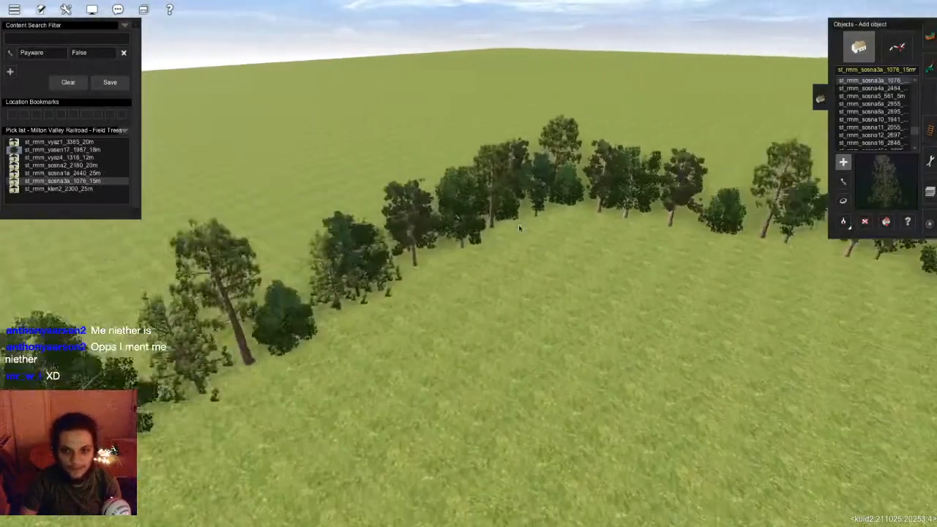
{"action": "key", "text": "Up"}
{"action": "key", "text": "Right"}
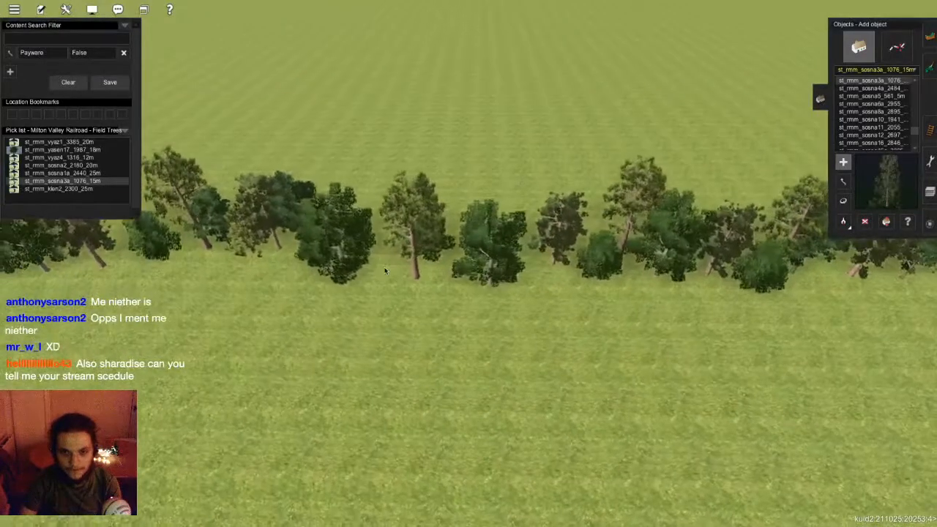
- Continue the st_rmm_sosna3a_1076_15m trees along the back row to the end of the dirt track
{"action": "key", "text": "d"}
{"action": "scroll", "coordinate": [514, 228], "scroll_direction": "down", "scroll_amount": 2}
{"action": "key", "text": "Down"}
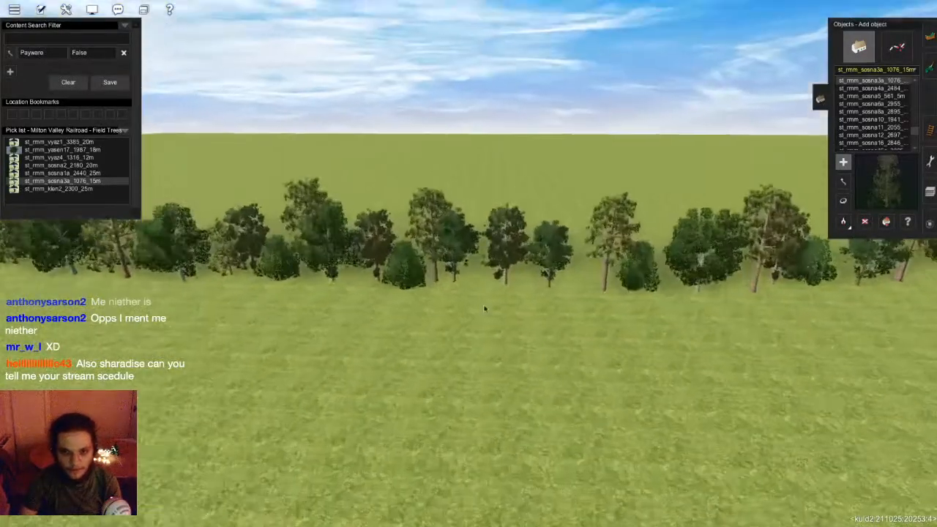
{"action": "key", "text": "Up"}
{"action": "left_click", "coordinate": [464, 289]}
{"action": "key", "text": "Right"}
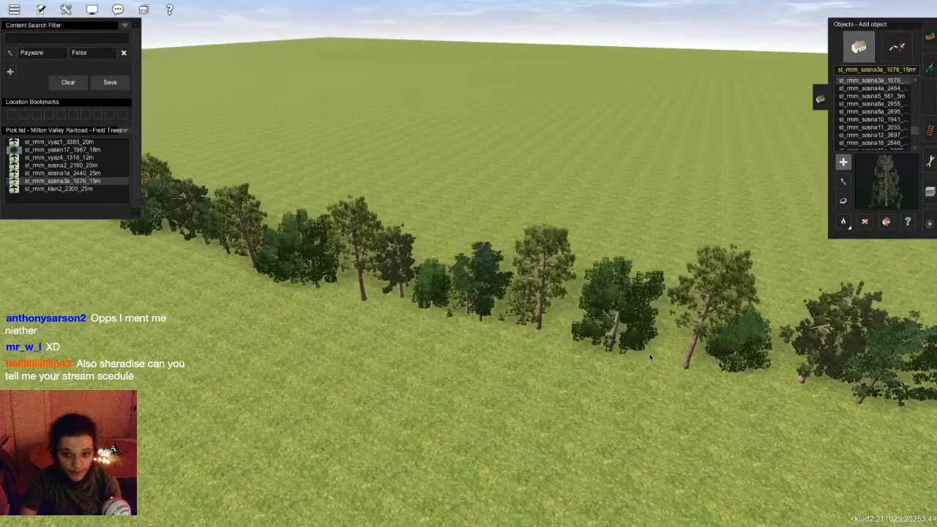
{"action": "key", "text": "Right"}
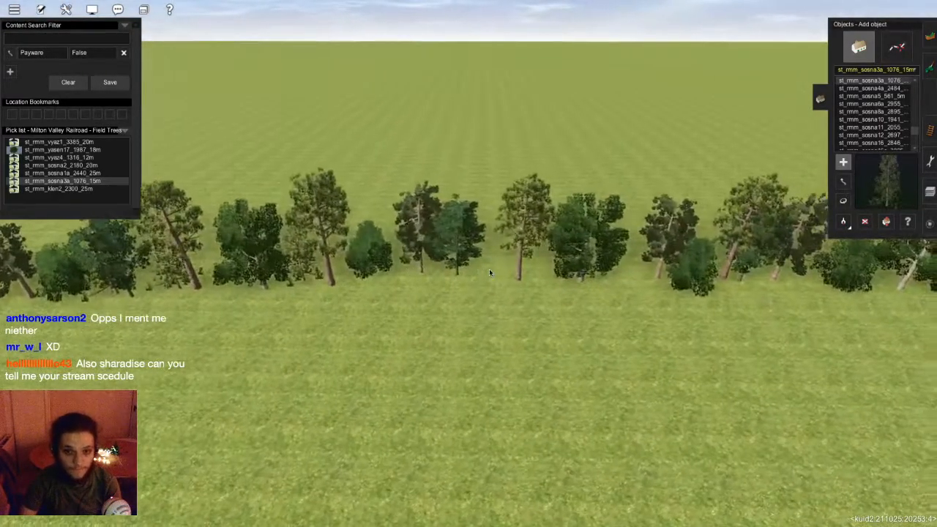
{"action": "key", "text": "Right"}
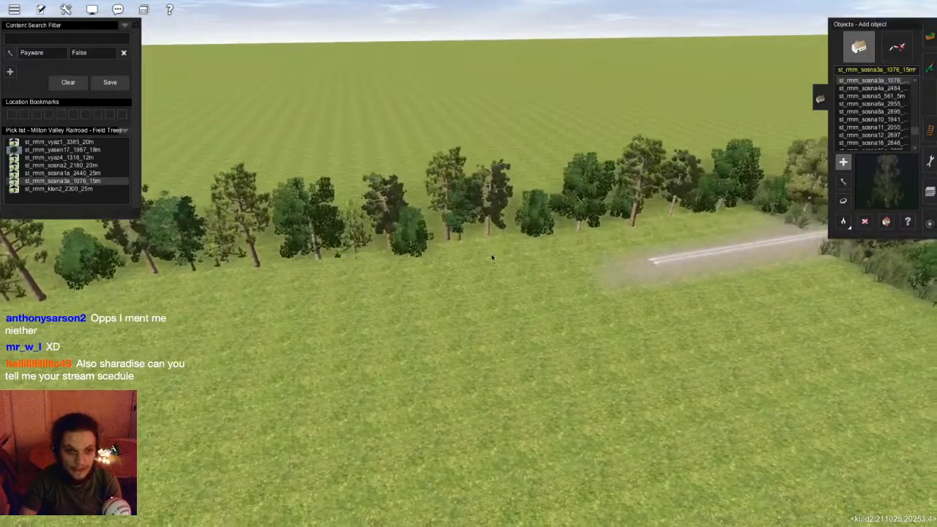
{"action": "key", "text": "Right"}
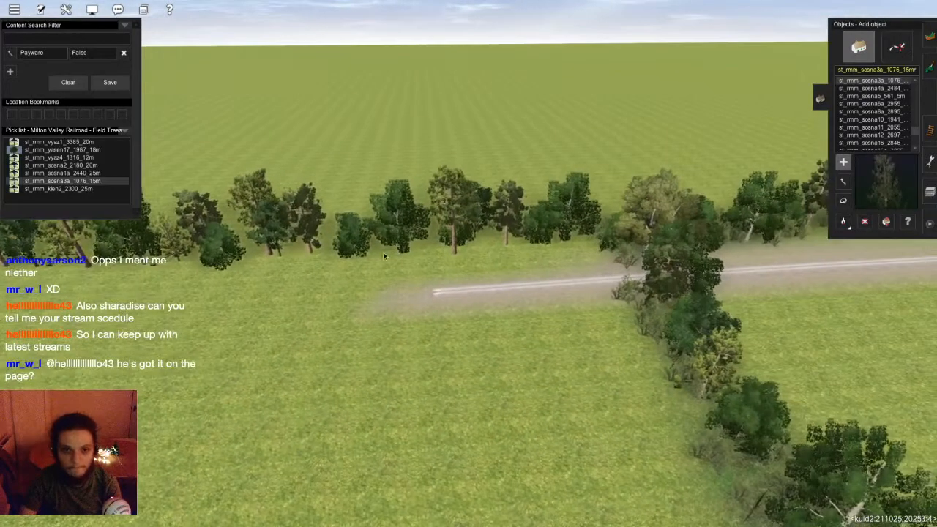
- Choose the st_rmm_klen2_2300_25m tree and scatter it along the boundary rows, starting from the end beside the railway
{"action": "key", "text": "Down"}
{"action": "scroll", "coordinate": [472, 346], "scroll_direction": "down", "scroll_amount": 4}
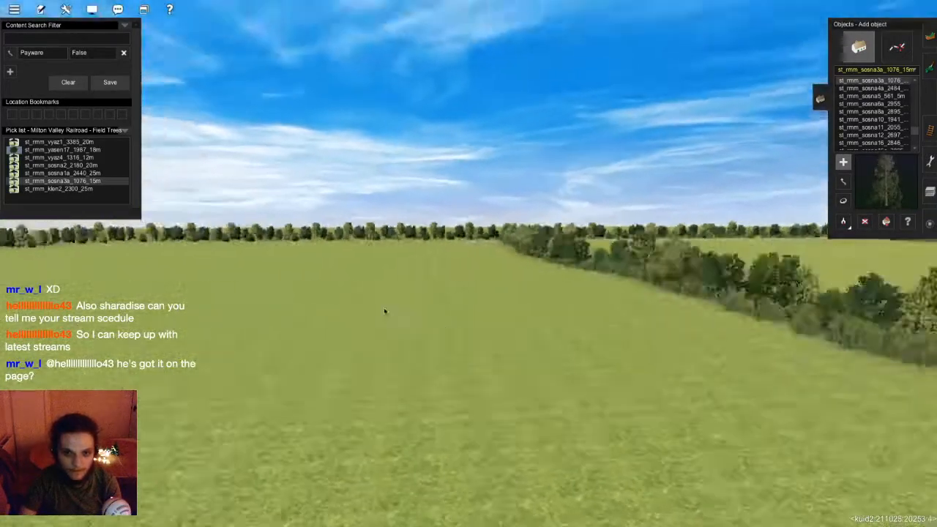
{"action": "key", "text": "Up"}
{"action": "key", "text": "Left"}
{"action": "right_click", "coordinate": [291, 283]}
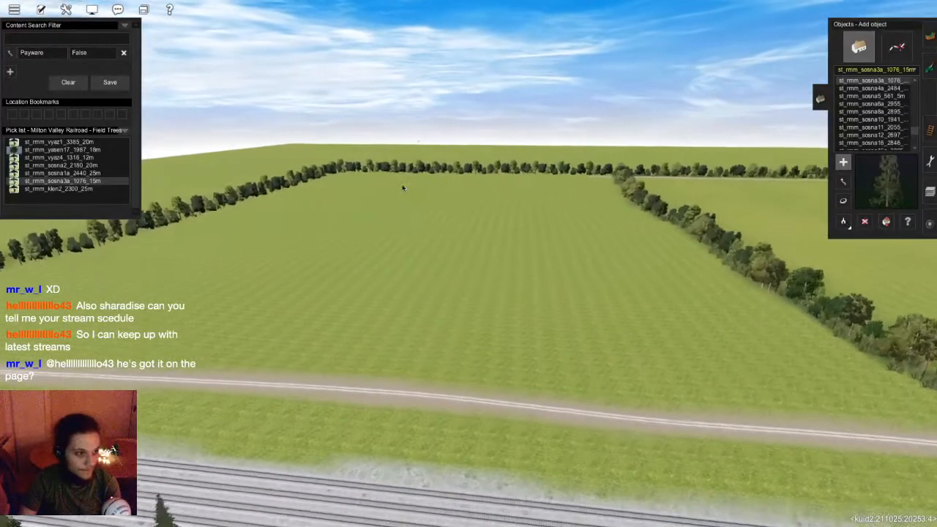
{"action": "key", "text": "Up"}
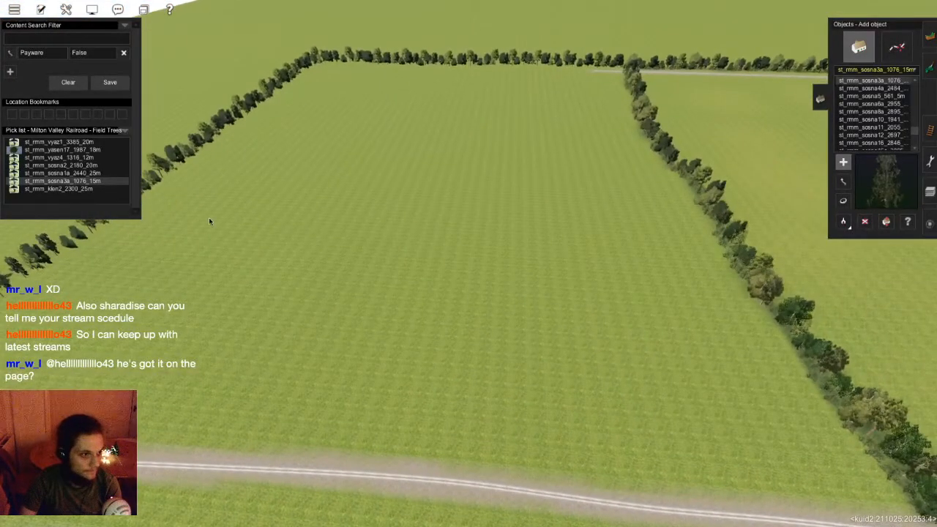
{"action": "key", "text": "Up"}
{"action": "key", "text": "Left"}
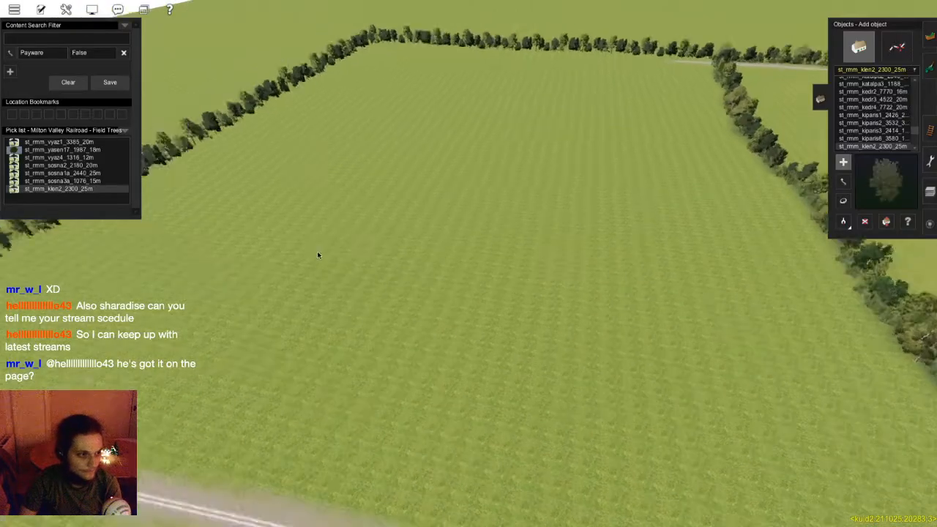
{"action": "right_click", "coordinate": [430, 233]}
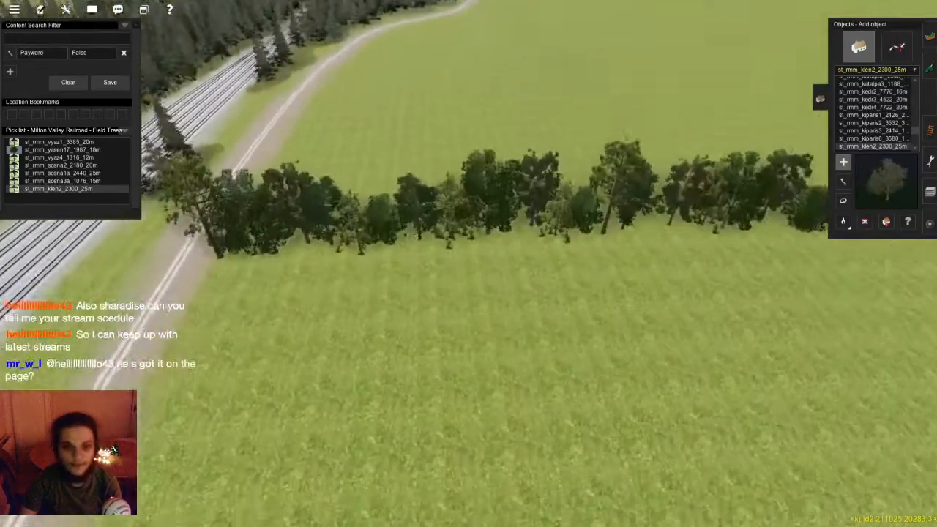
{"action": "key", "text": "Down"}
{"action": "right_click_drag", "start_coordinate": [573, 273], "coordinate": [455, 267]}
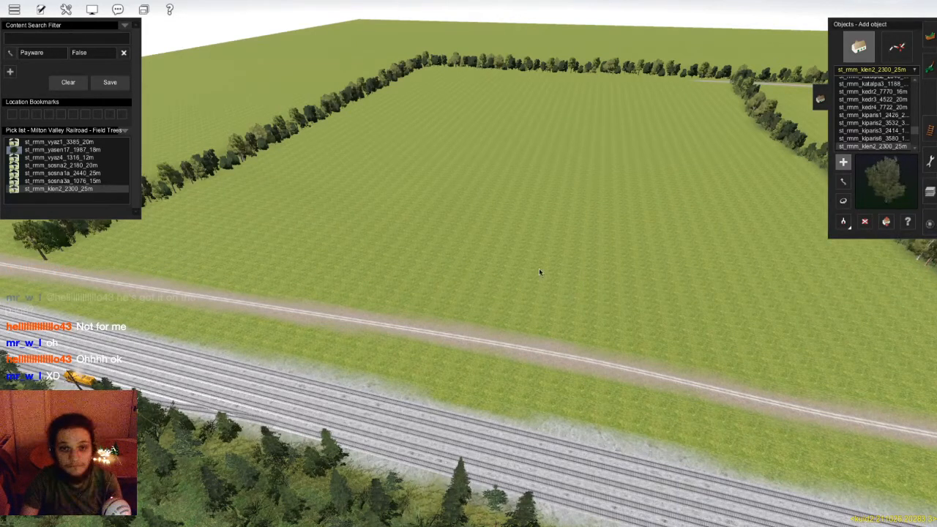
- Look over the tree rows around the field from the railway to the end of the dirt track
{"action": "right_click", "coordinate": [393, 238]}
{"action": "key", "text": "Right"}
{"action": "key", "text": "Left"}
{"action": "key", "text": "Right"}
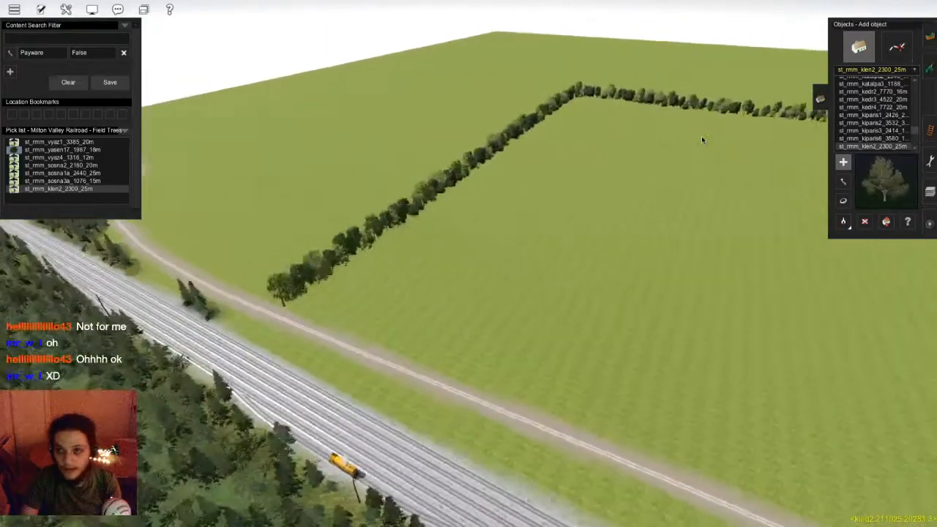
{"action": "right_click", "coordinate": [701, 139]}
{"action": "key", "text": "Left"}
{"action": "key", "text": "Right"}
{"action": "right_click", "coordinate": [575, 167]}
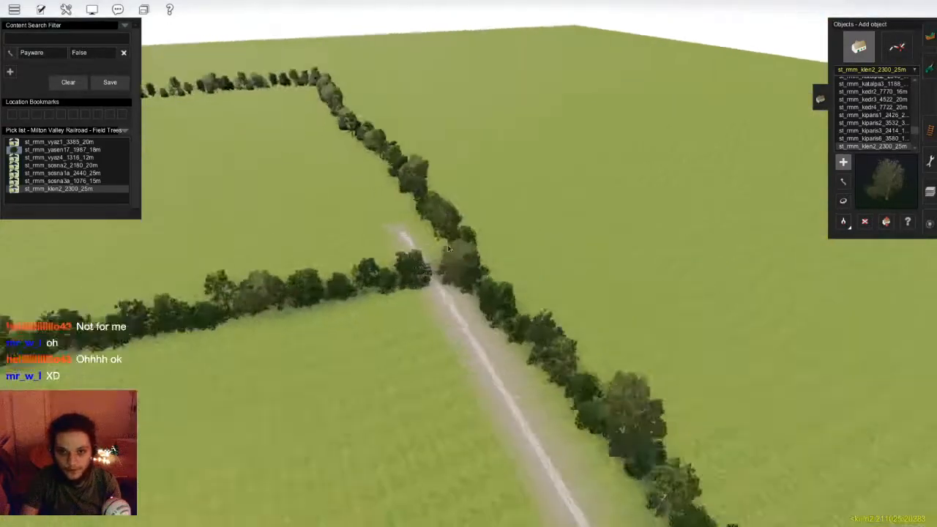
- Extend the dirt track with the JR road dirt narrow 3 spline along the back row and through the field's far corner
{"action": "key", "text": "Left"}
{"action": "scroll", "coordinate": [449, 248], "scroll_direction": "up", "scroll_amount": 3}
{"action": "left_click", "coordinate": [897, 46]}
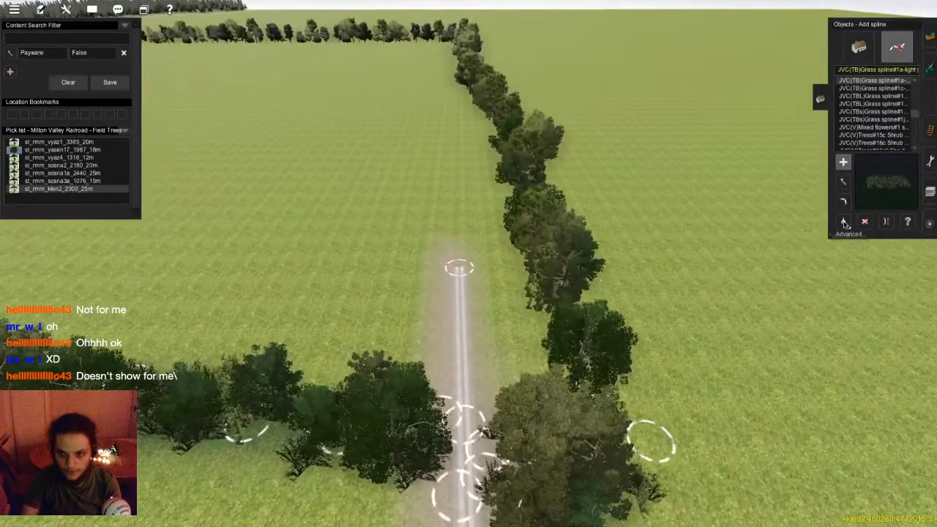
{"action": "key", "text": "Up"}
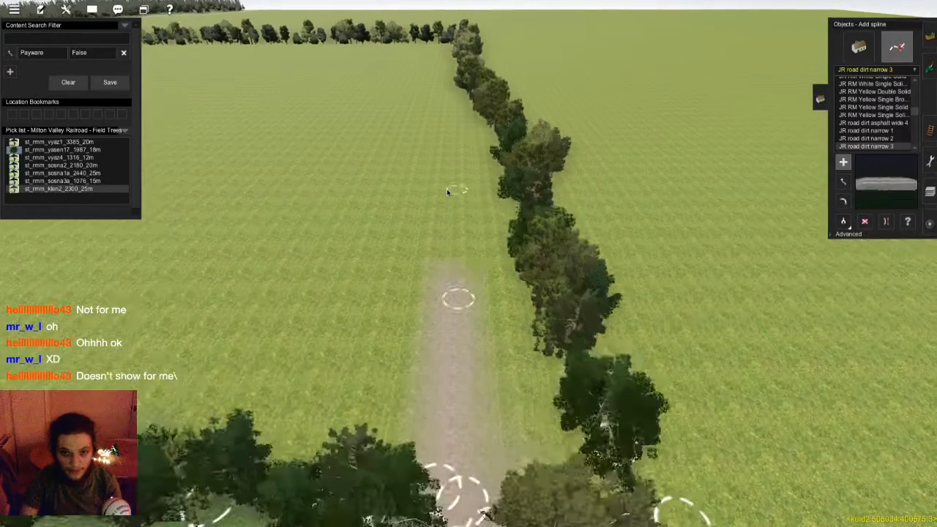
{"action": "left_click", "coordinate": [454, 191]}
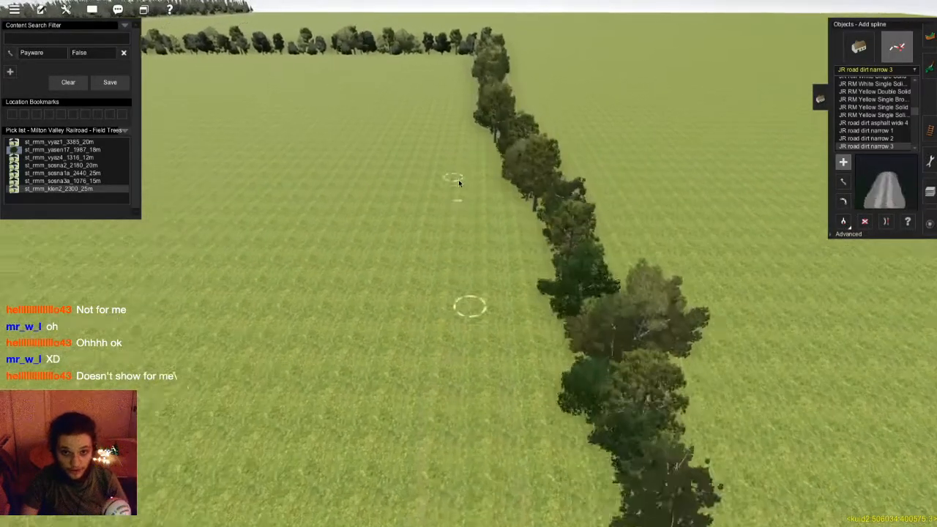
{"action": "left_click", "coordinate": [464, 178]}
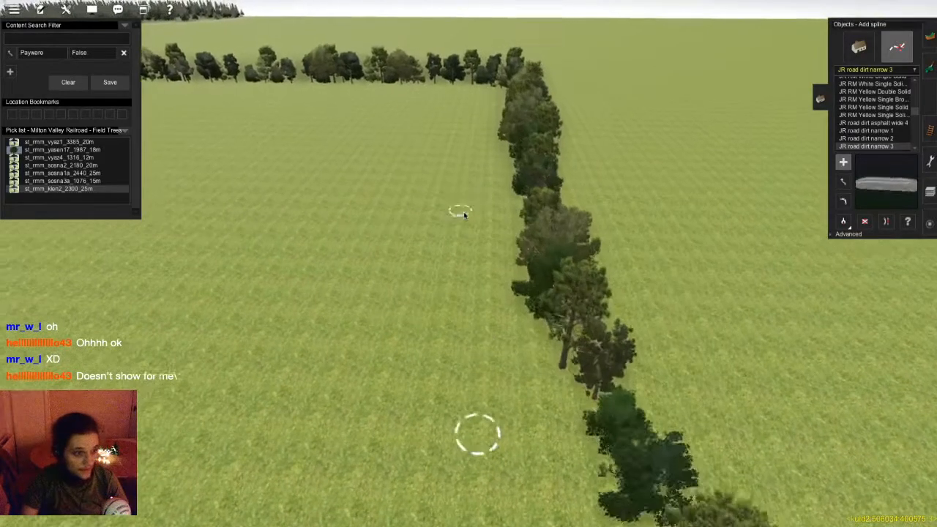
{"action": "left_click", "coordinate": [471, 186]}
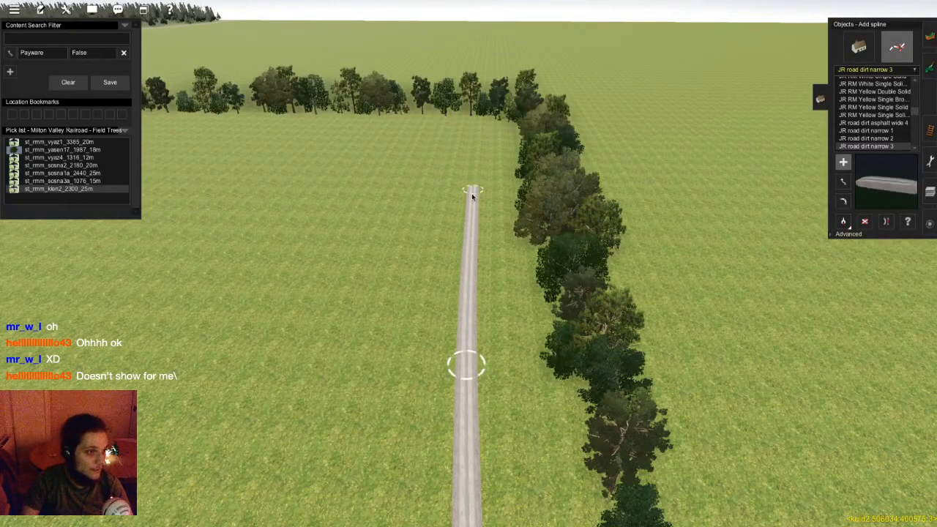
{"action": "left_click", "coordinate": [470, 193]}
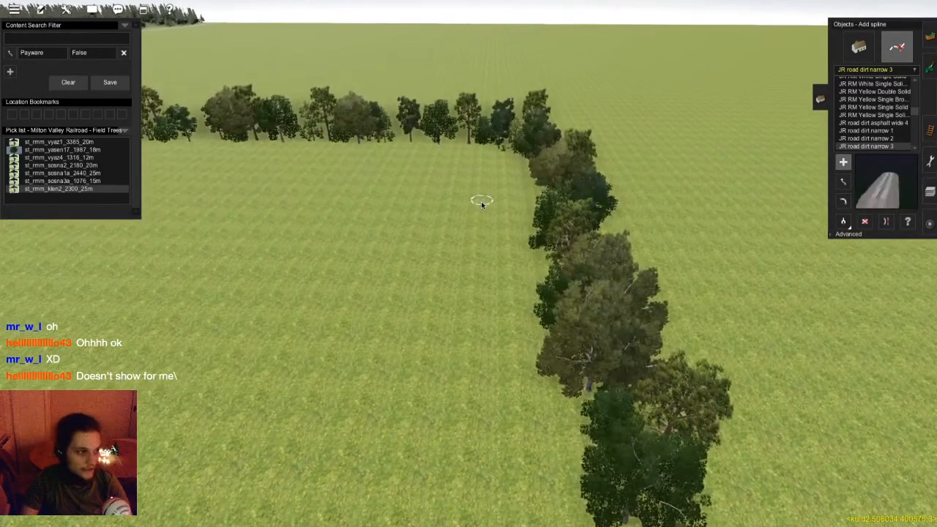
{"action": "left_click", "coordinate": [481, 202]}
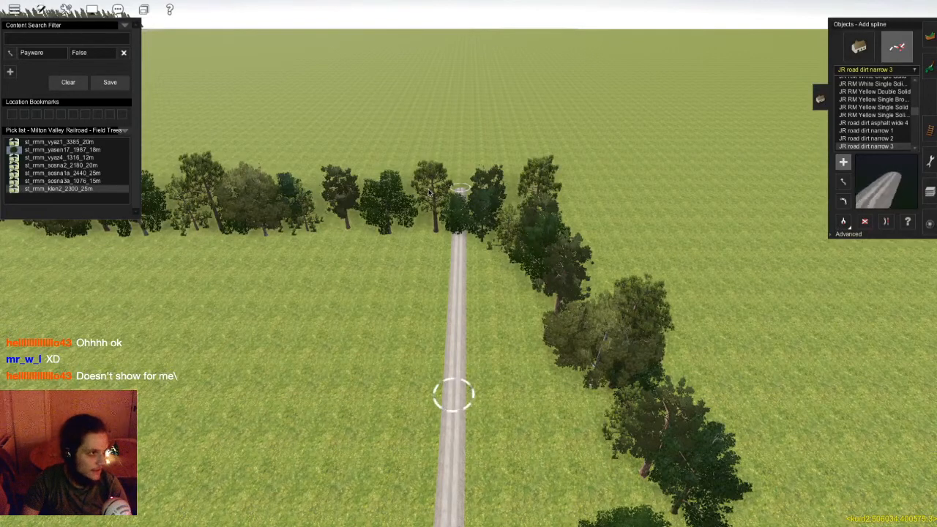
- Move the tree standing in the new road's path aside to open a gap at the field's far corner
{"action": "scroll", "coordinate": [499, 220], "scroll_direction": "up", "scroll_amount": 3}
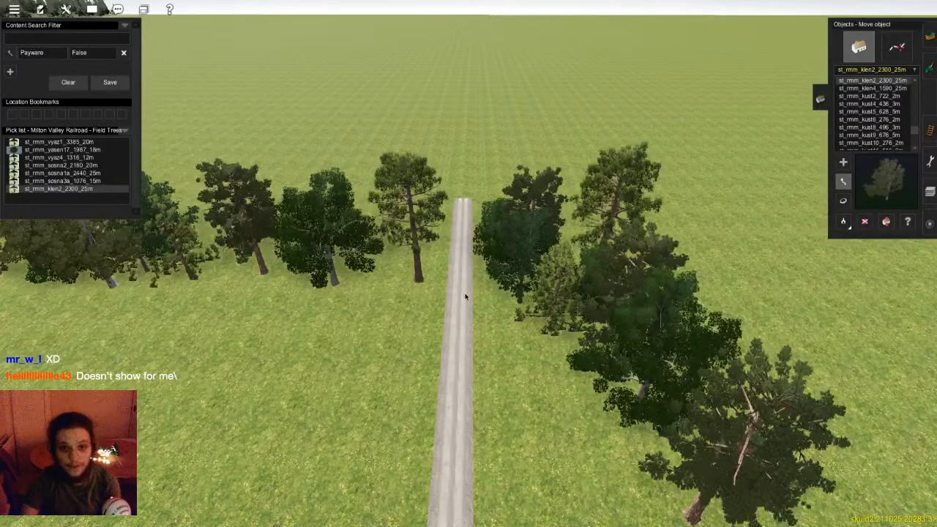
{"action": "scroll", "coordinate": [468, 300], "scroll_direction": "down", "scroll_amount": 3}
{"action": "key", "text": "Left"}
{"action": "key", "text": "Down"}
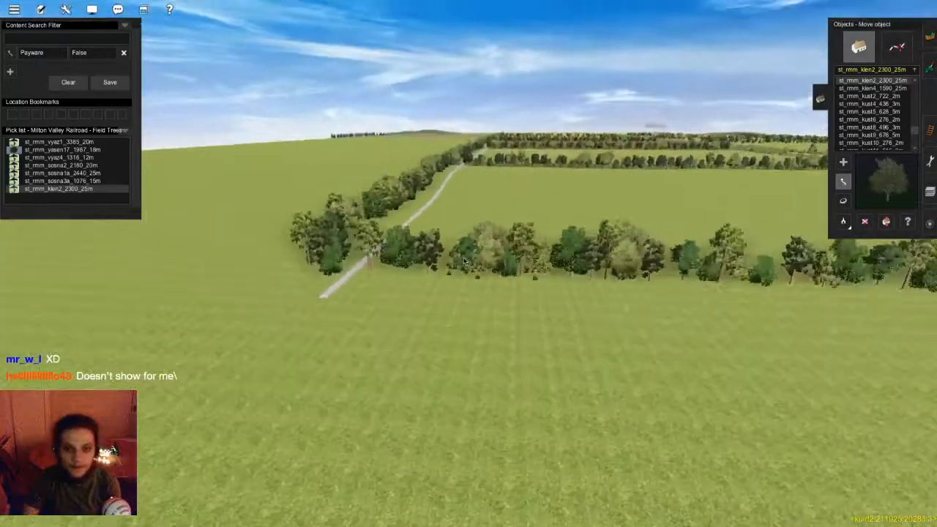
{"action": "key", "text": "Left"}
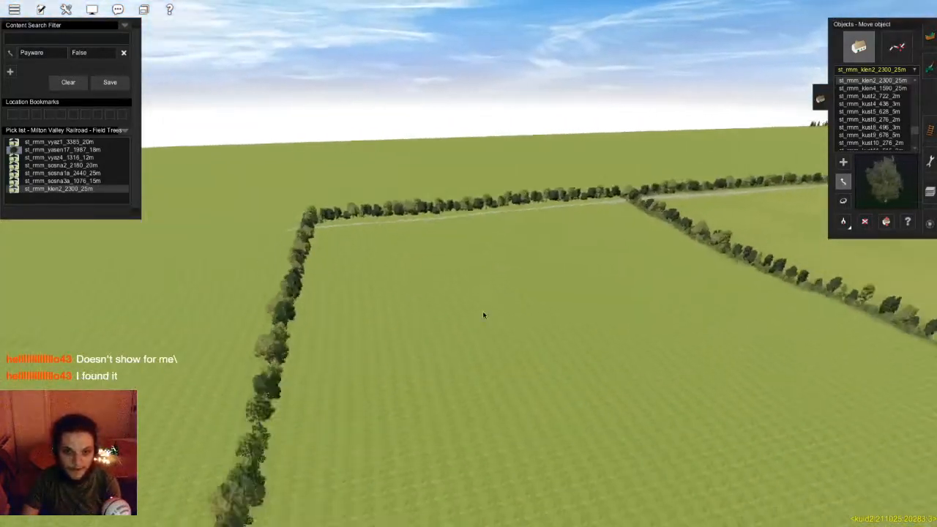
{"action": "key", "text": "Down"}
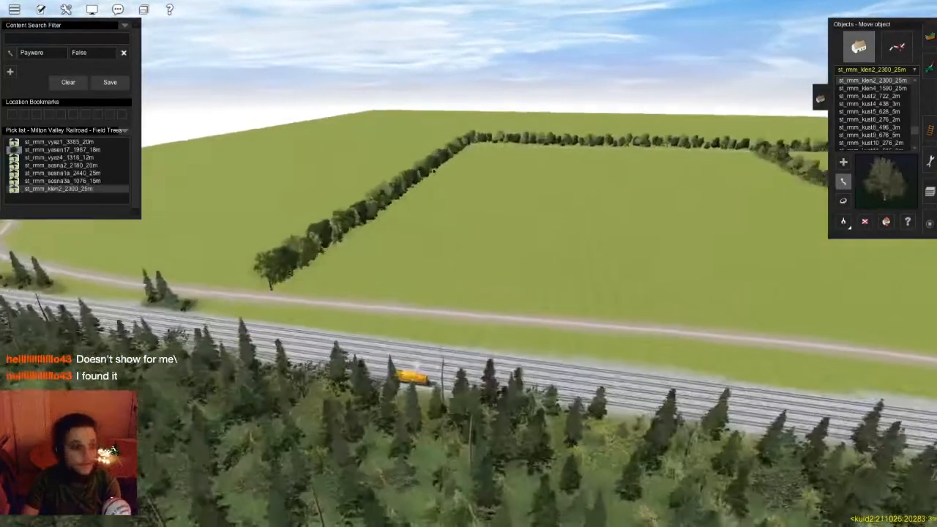
- Paint the brown dirt texture along the new track where it passes the gap in the tree row
{"action": "scroll", "coordinate": [473, 259], "scroll_direction": "up", "scroll_amount": 5}
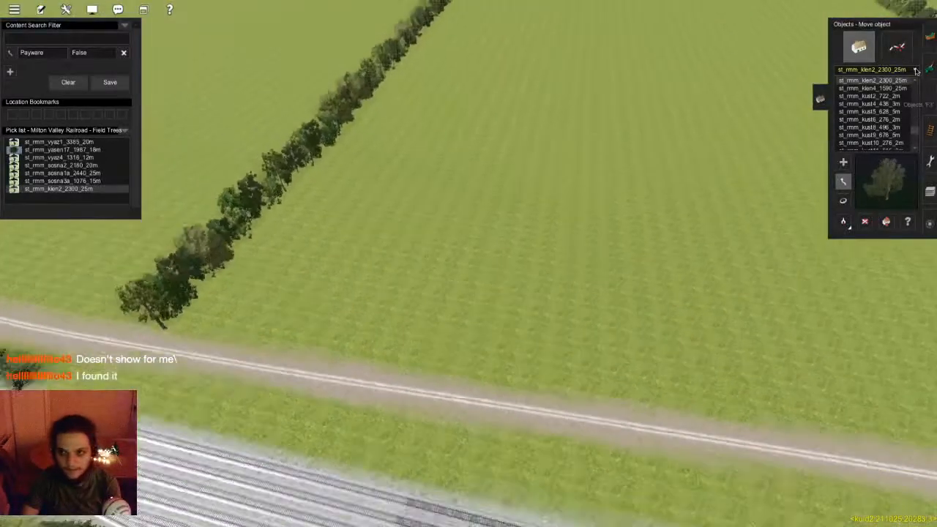
{"action": "scroll", "coordinate": [662, 153], "scroll_direction": "down", "scroll_amount": 3}
{"action": "right_click", "coordinate": [662, 153]}
{"action": "left_click", "coordinate": [928, 67]}
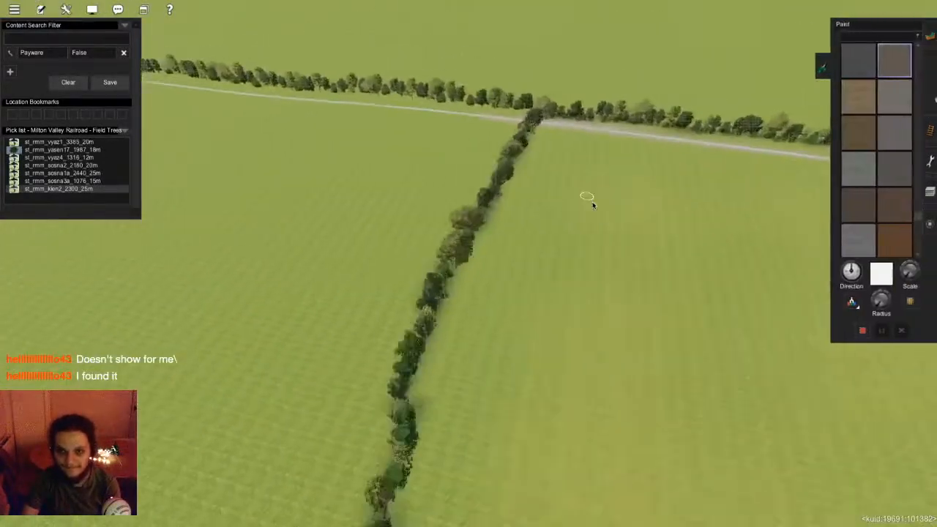
{"action": "right_click", "coordinate": [592, 205]}
{"action": "key", "text": "Left"}
{"action": "scroll", "coordinate": [525, 223], "scroll_direction": "up", "scroll_amount": 3}
{"action": "key", "text": "Down"}
{"action": "right_click", "coordinate": [496, 192]}
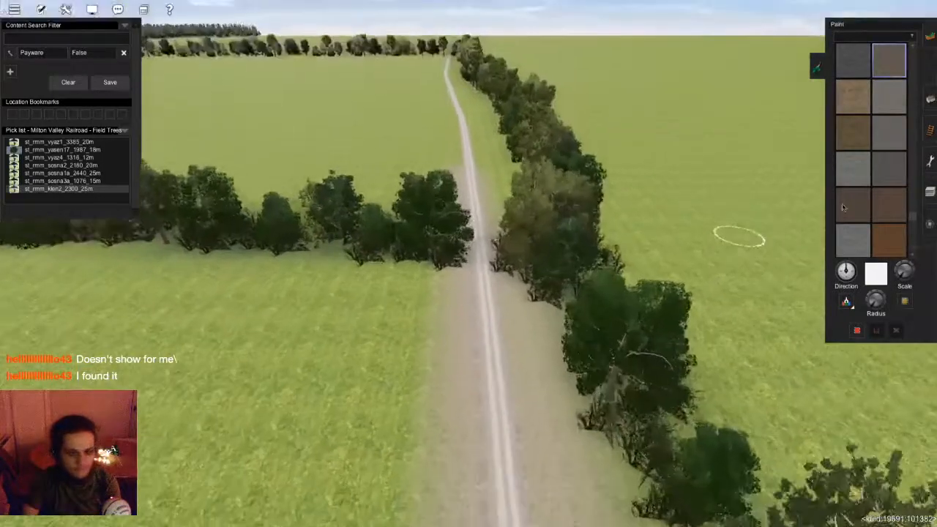
{"action": "key", "text": "Up"}
{"action": "key", "text": "Up"}
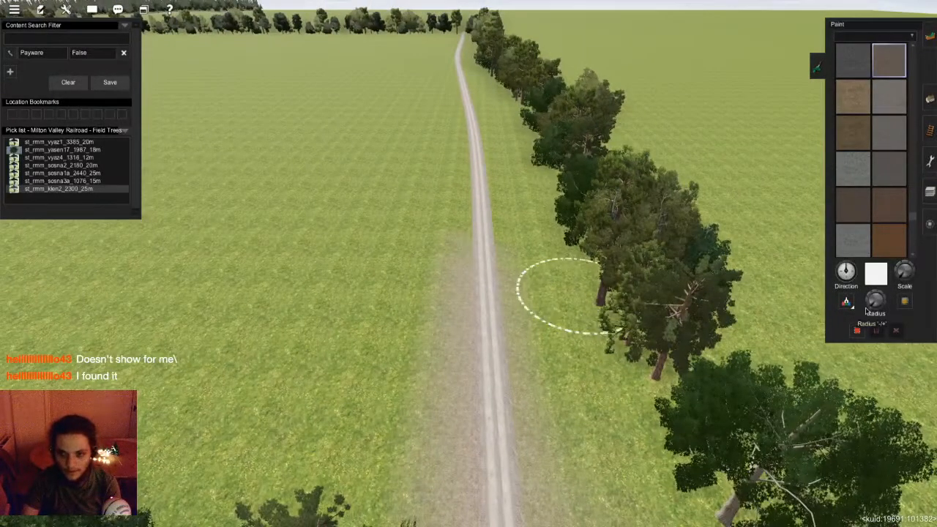
{"action": "key", "text": "Up"}
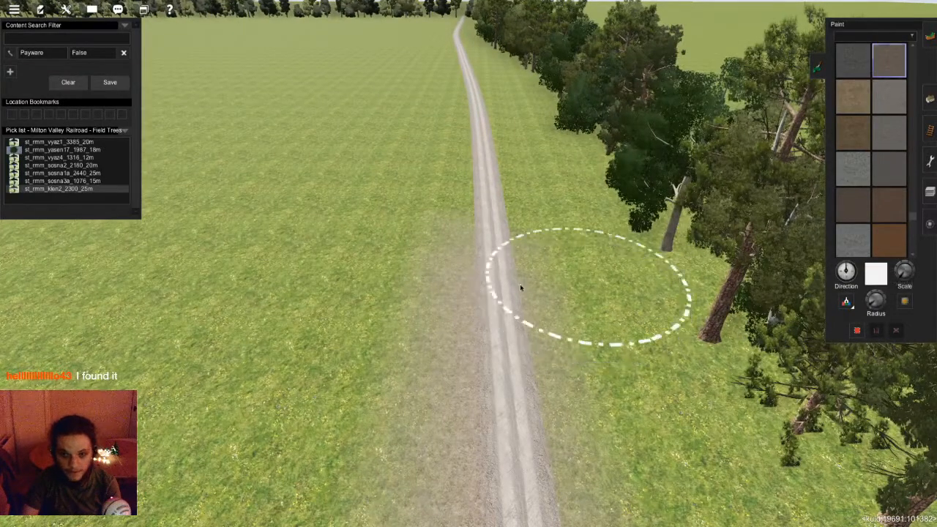
{"action": "key", "text": "Down"}
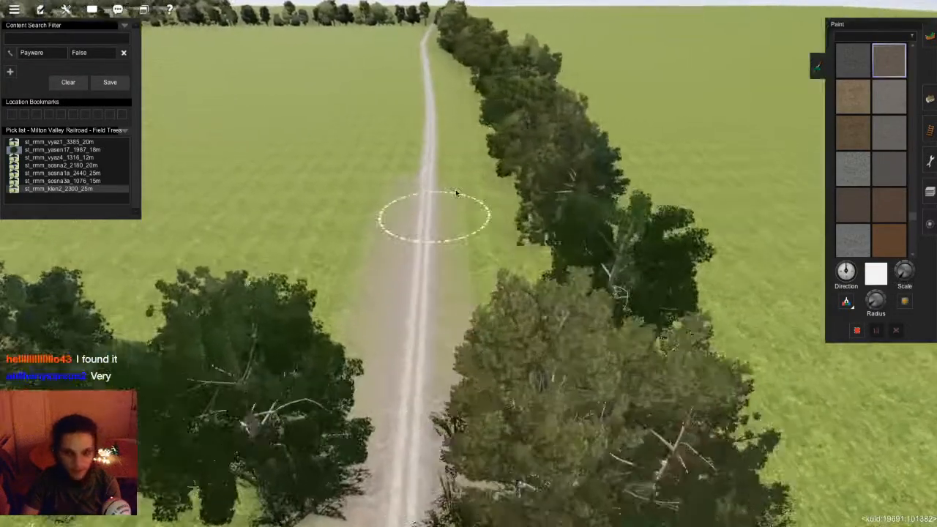
{"action": "key", "text": "Up"}
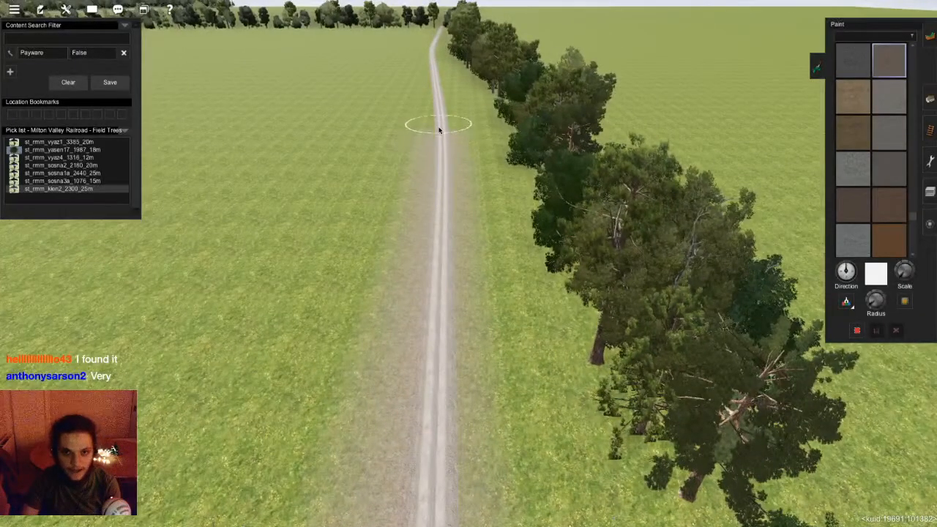
- Continue the dirt texture along the remaining track beside the trees, through the far-corner gap to the track's end
{"action": "key", "text": "Up"}
{"action": "key", "text": "Left"}
{"action": "mouse_move", "coordinate": [445, 149]}
{"action": "left_mouse_down"}
{"action": "mouse_move", "coordinate": [493, 458]}
{"action": "mouse_move", "coordinate": [487, 300]}
{"action": "mouse_move", "coordinate": [497, 272]}
{"action": "mouse_move", "coordinate": [484, 234]}
{"action": "mouse_move", "coordinate": [456, 237]}
{"action": "mouse_move", "coordinate": [456, 223]}
{"action": "mouse_move", "coordinate": [483, 366]}
{"action": "mouse_move", "coordinate": [470, 236]}
{"action": "mouse_move", "coordinate": [446, 211]}
{"action": "mouse_move", "coordinate": [462, 230]}
{"action": "mouse_move", "coordinate": [462, 218]}
{"action": "mouse_move", "coordinate": [470, 220]}
{"action": "mouse_move", "coordinate": [490, 363]}
{"action": "mouse_move", "coordinate": [458, 246]}
{"action": "mouse_move", "coordinate": [455, 218]}
{"action": "mouse_move", "coordinate": [479, 222]}
{"action": "mouse_move", "coordinate": [464, 215]}
{"action": "mouse_move", "coordinate": [464, 225]}
{"action": "mouse_move", "coordinate": [468, 200]}
{"action": "mouse_move", "coordinate": [477, 360]}
{"action": "left_mouse_up"}
{"action": "key", "text": "Up"}
{"action": "key", "text": "Up"}
{"action": "key", "text": "Left"}
{"action": "key", "text": "Right"}
{"action": "key", "text": "Left"}
{"action": "key", "text": "Up"}
{"action": "key", "text": "Up"}
{"action": "key", "text": "Up"}
{"action": "key", "text": "Up"}
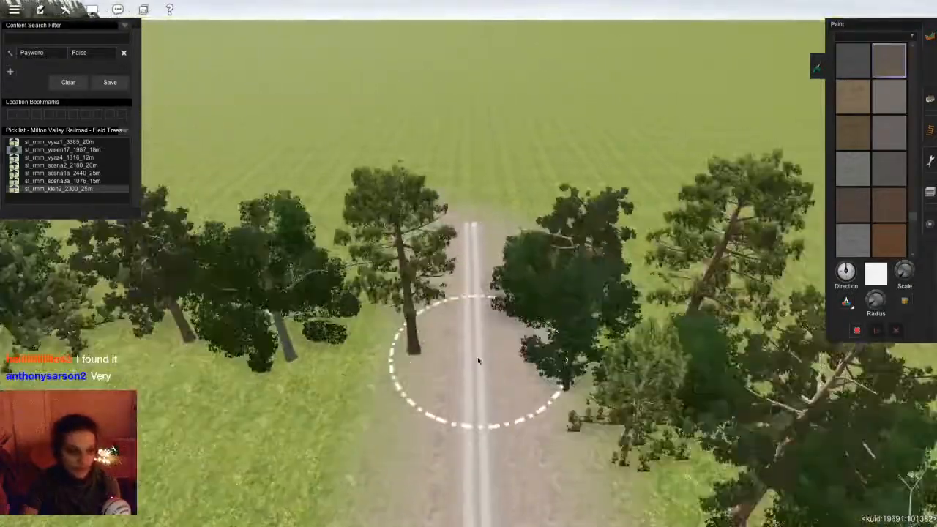
- Look over the painted dirt track, the tree rows and the fields back towards the railway
{"action": "scroll", "coordinate": [478, 360], "scroll_direction": "down", "scroll_amount": 3}
{"action": "key", "text": "Right"}
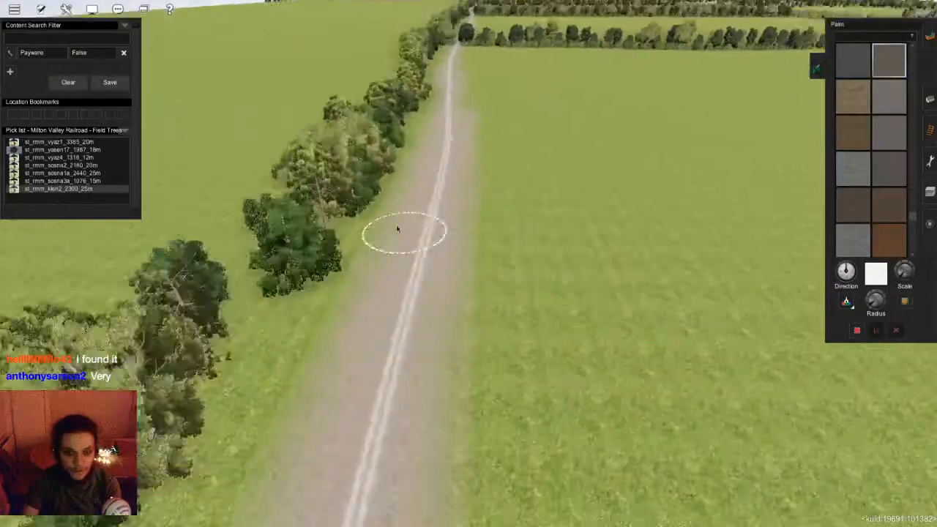
{"action": "scroll", "coordinate": [397, 229], "scroll_direction": "up", "scroll_amount": 5}
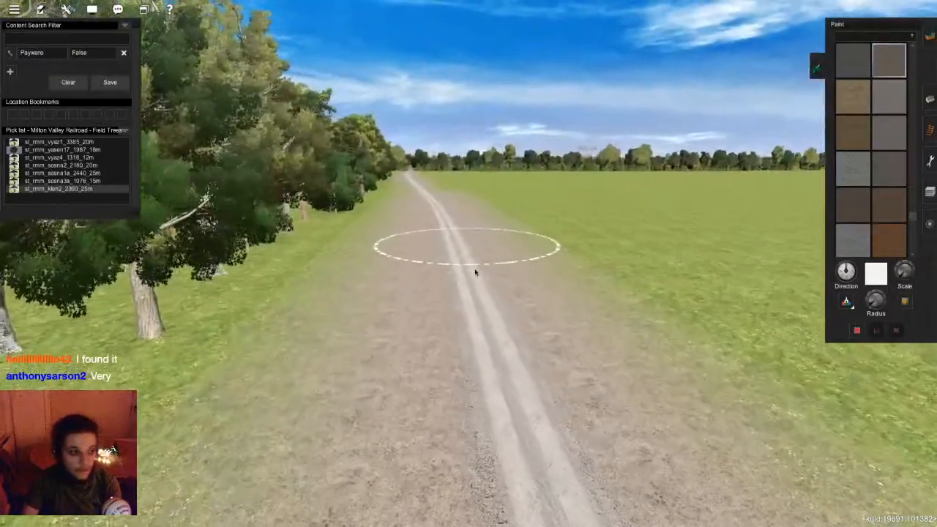
{"action": "scroll", "coordinate": [475, 272], "scroll_direction": "up", "scroll_amount": 2}
{"action": "scroll", "coordinate": [510, 277], "scroll_direction": "down", "scroll_amount": 4}
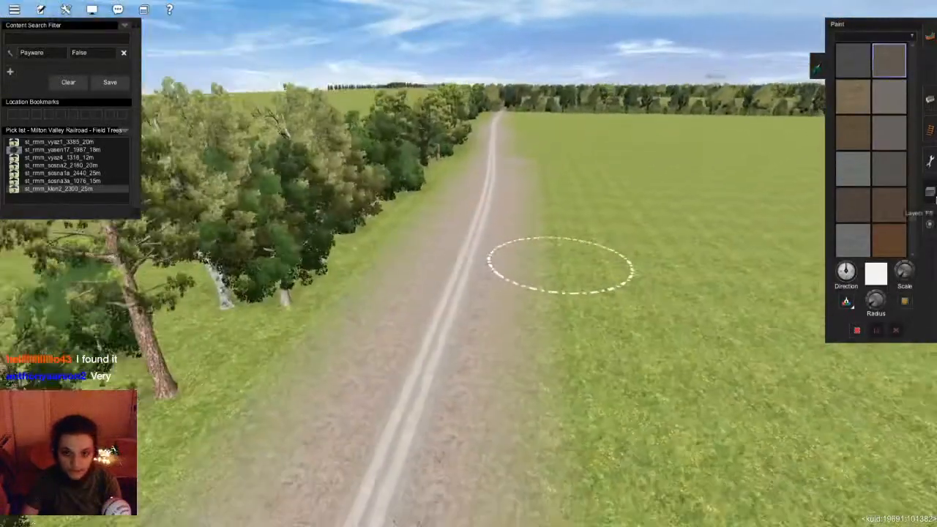
{"action": "scroll", "coordinate": [433, 251], "scroll_direction": "up", "scroll_amount": 1}
{"action": "scroll", "coordinate": [470, 259], "scroll_direction": "down", "scroll_amount": 3}
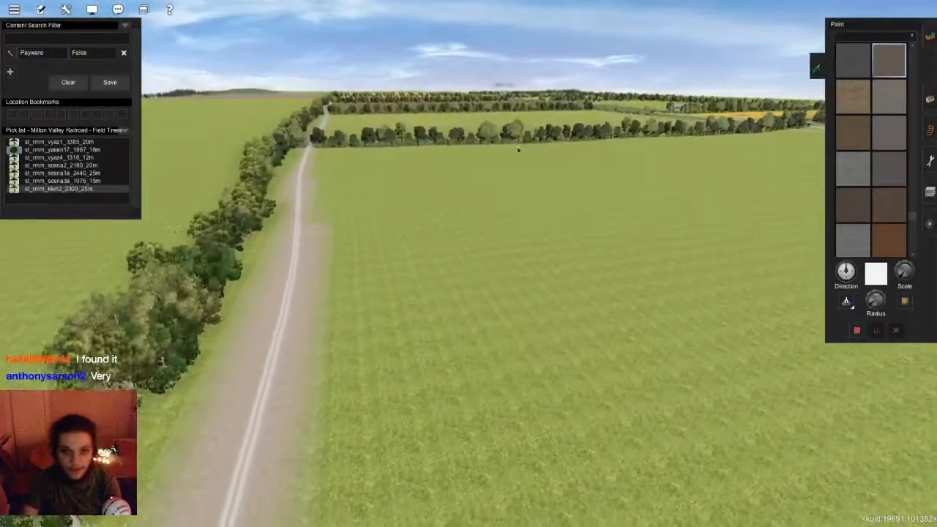
{"action": "mouse_move", "coordinate": [533, 224]}
{"action": "right_mouse_down"}
{"action": "mouse_move", "coordinate": [612, 207]}
{"action": "mouse_move", "coordinate": [585, 199]}
{"action": "mouse_move", "coordinate": [563, 244]}
{"action": "mouse_move", "coordinate": [501, 259]}
{"action": "mouse_move", "coordinate": [608, 284]}
{"action": "right_mouse_up"}
{"action": "right_click_drag", "start_coordinate": [452, 246], "coordinate": [481, 267]}
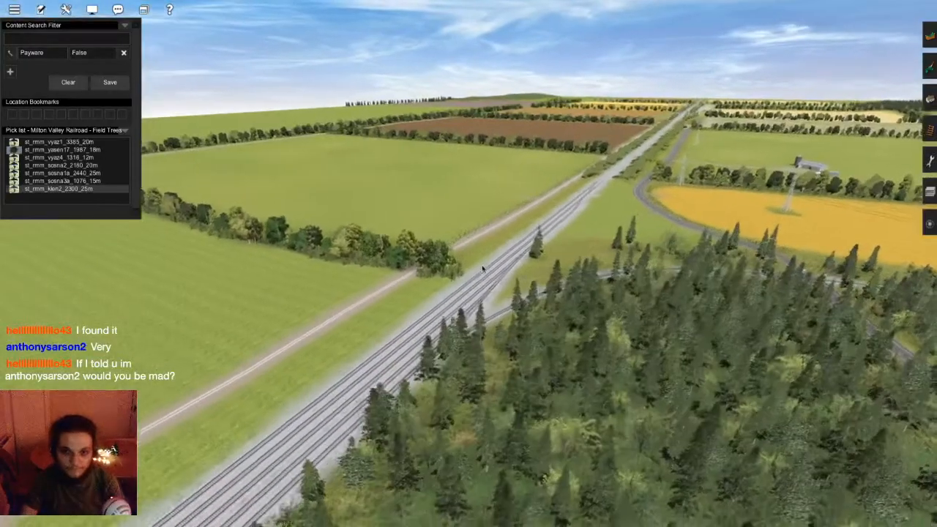
- Save the Milton Valley Railroad route and exit to its session list
{"action": "key", "text": "ctrl+s"}
{"action": "key", "text": "Return"}
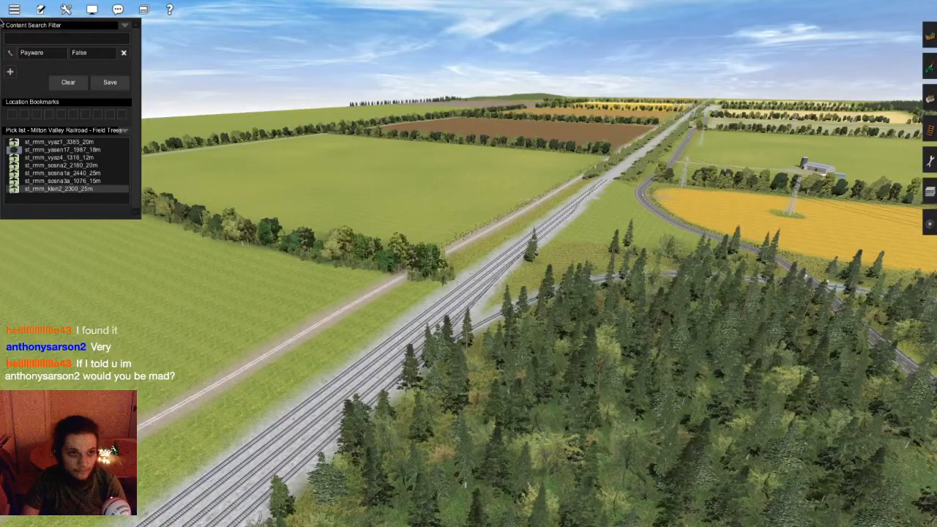
{"action": "left_click", "coordinate": [34, 96]}
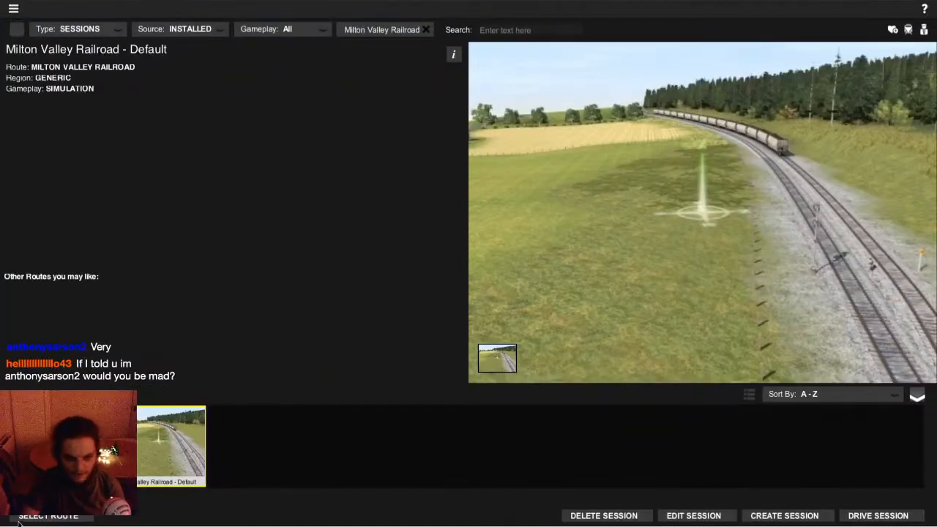
- Return to the route list, choose the 19R2 route and open its default session for editing
{"action": "left_click", "coordinate": [22, 517]}
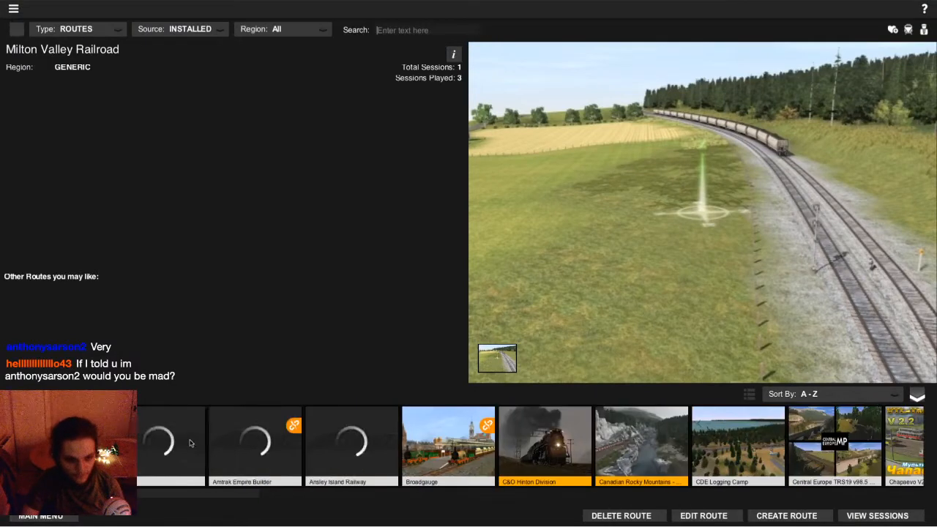
{"action": "left_click", "coordinate": [190, 443]}
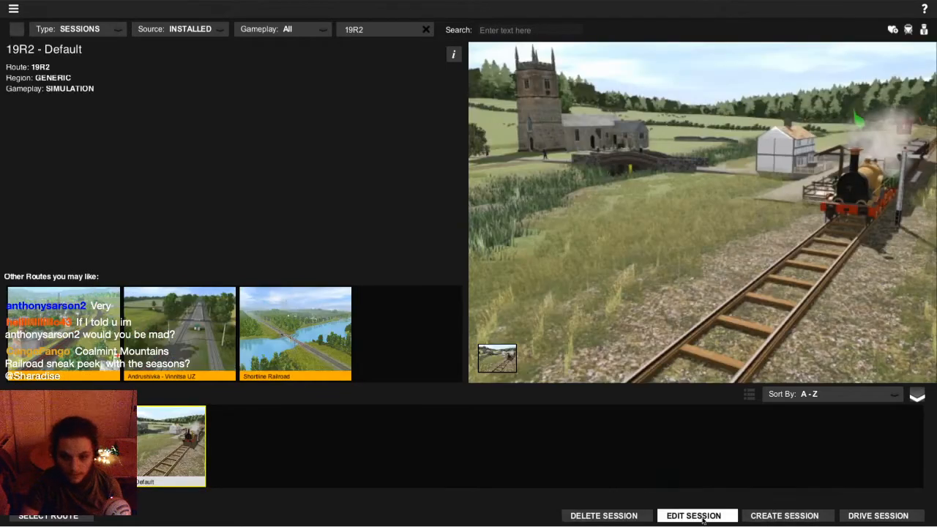
{"action": "left_click", "coordinate": [693, 516]}
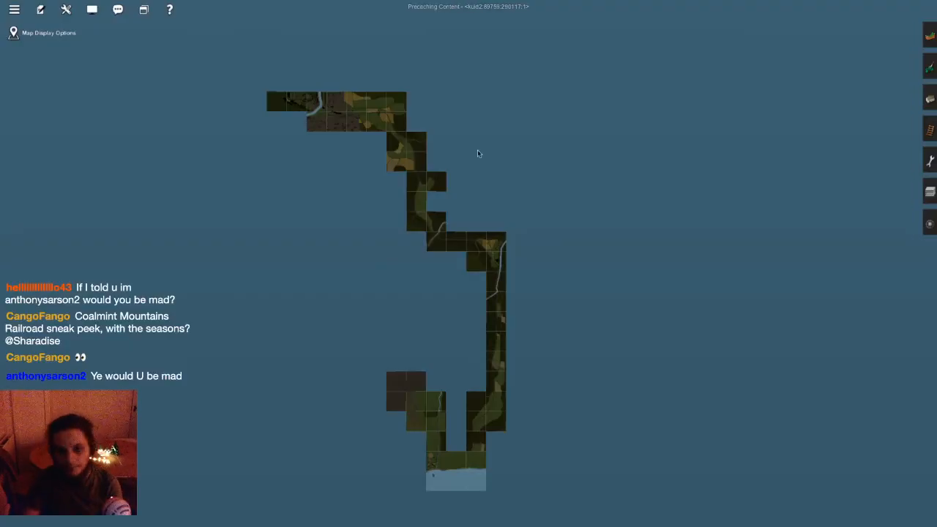
- Examine the line south of Millbarn on the map and at track level, including its lineside vegetation and fields
{"action": "scroll", "coordinate": [477, 153], "scroll_direction": "up", "scroll_amount": 2}
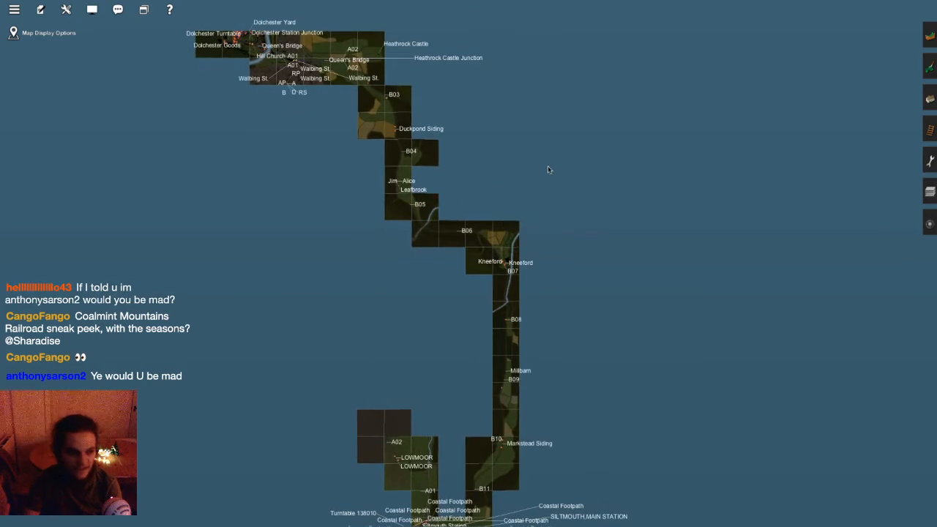
{"action": "scroll", "coordinate": [505, 307], "scroll_direction": "up", "scroll_amount": 3}
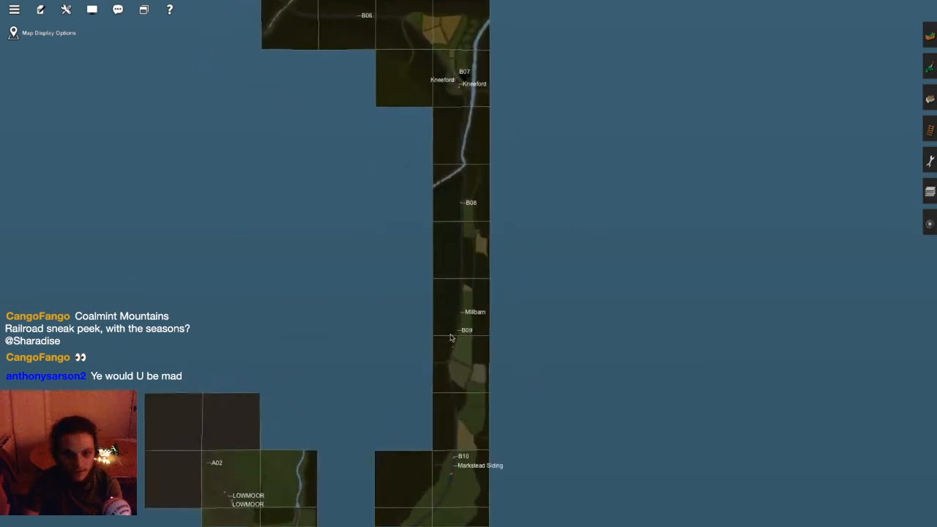
{"action": "scroll", "coordinate": [451, 337], "scroll_direction": "up", "scroll_amount": 4}
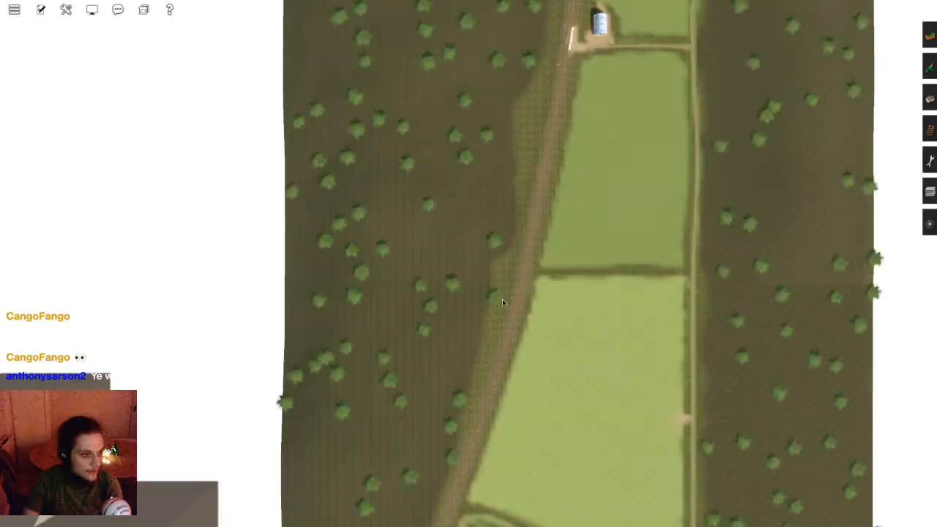
{"action": "scroll", "coordinate": [503, 303], "scroll_direction": "up", "scroll_amount": 4}
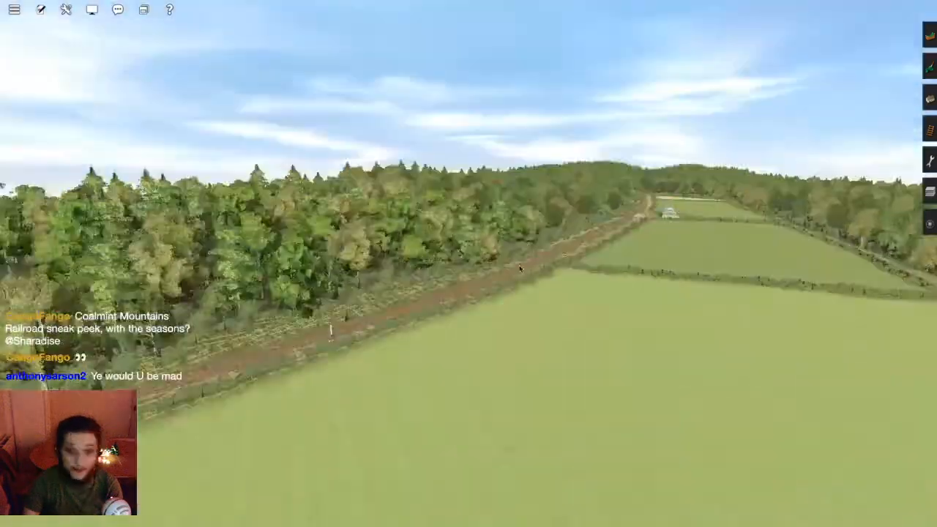
{"action": "scroll", "coordinate": [520, 268], "scroll_direction": "up", "scroll_amount": 4}
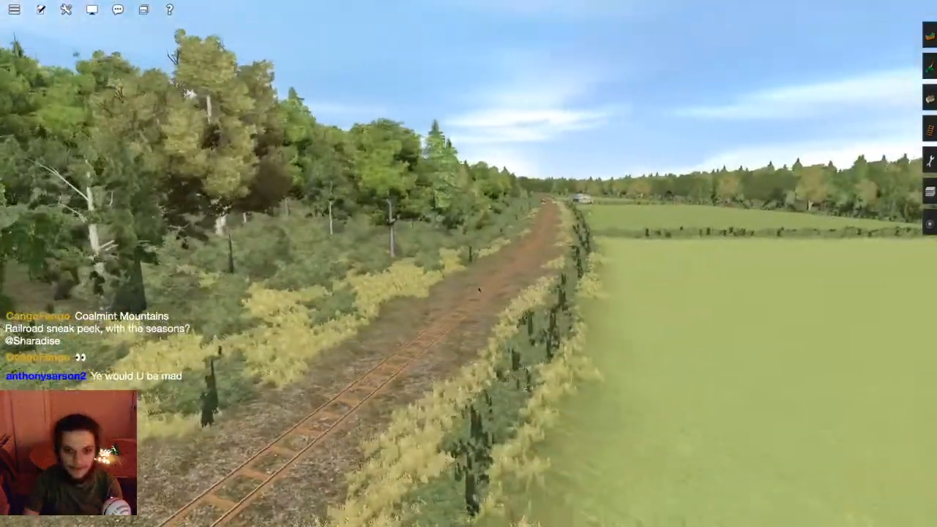
{"action": "scroll", "coordinate": [479, 290], "scroll_direction": "up", "scroll_amount": 4}
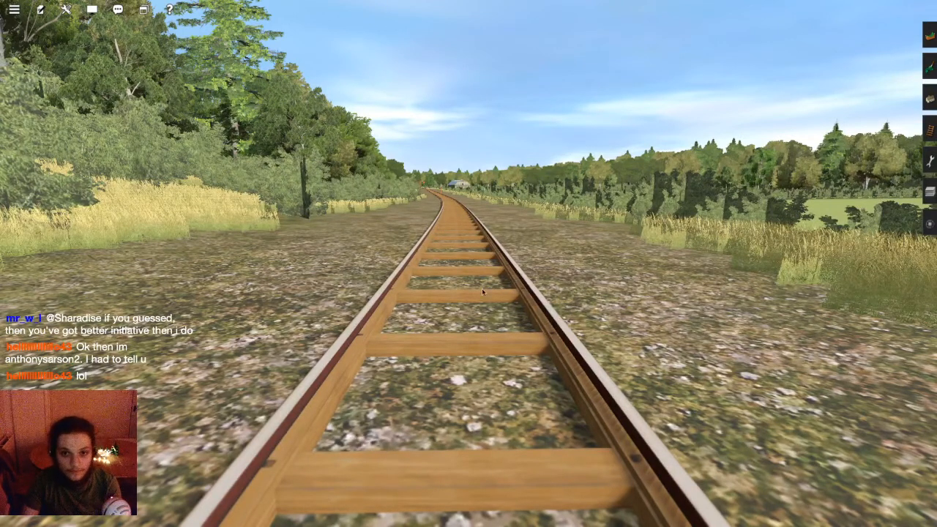
{"action": "scroll", "coordinate": [481, 288], "scroll_direction": "down", "scroll_amount": 5}
{"action": "right_click", "coordinate": [493, 224]}
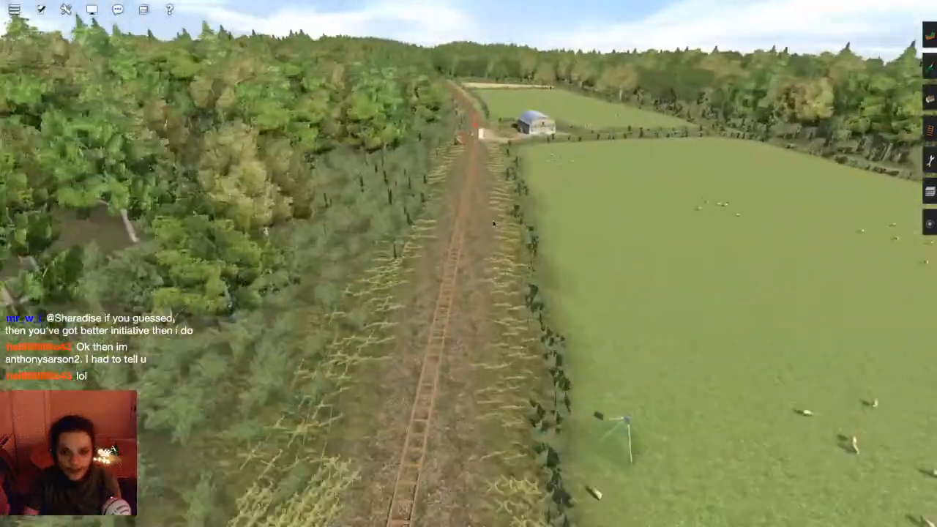
{"action": "right_click_drag", "start_coordinate": [493, 223], "coordinate": [455, 334]}
{"action": "scroll", "coordinate": [474, 255], "scroll_direction": "up", "scroll_amount": 5}
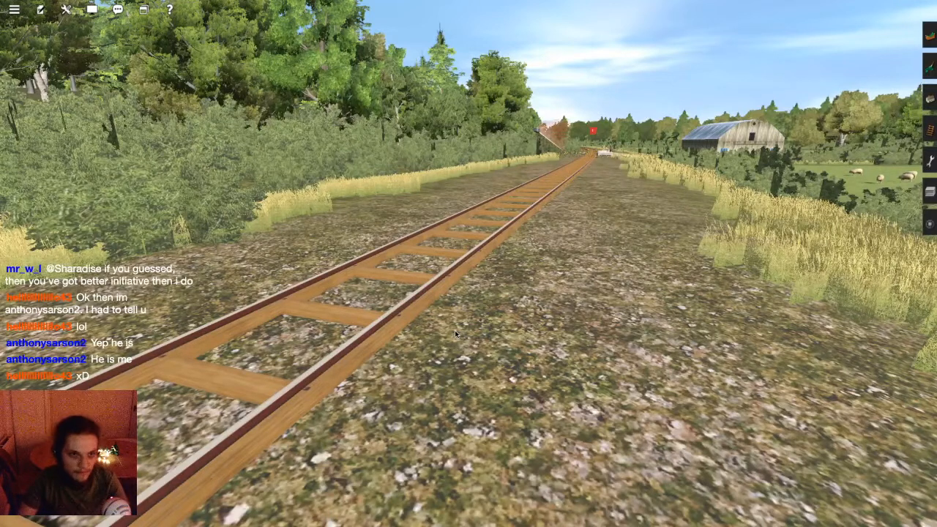
{"action": "scroll", "coordinate": [455, 330], "scroll_direction": "down", "scroll_amount": 3}
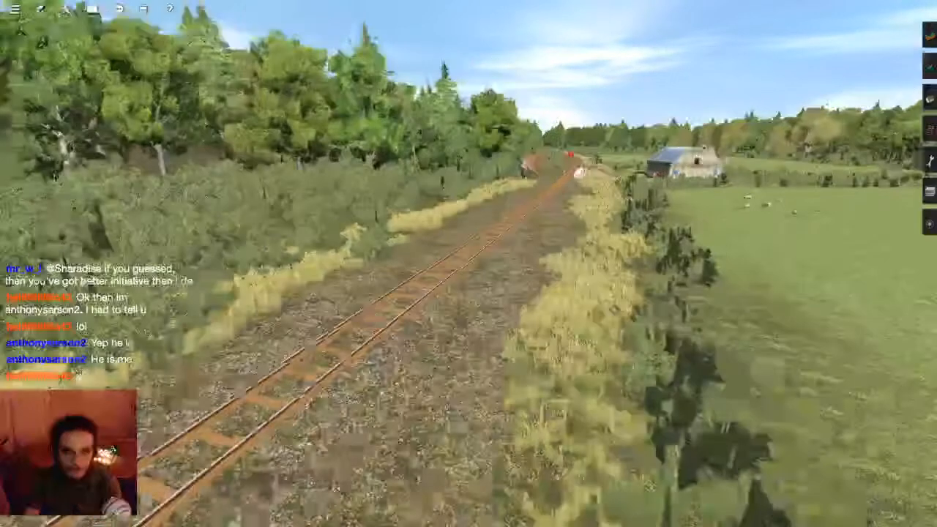
- Advance the environment date month by month past September 2030 to switch the scenery to autumn, and close the environment settings
{"action": "left_click", "coordinate": [14, 9]}
{"action": "left_click", "coordinate": [40, 9]}
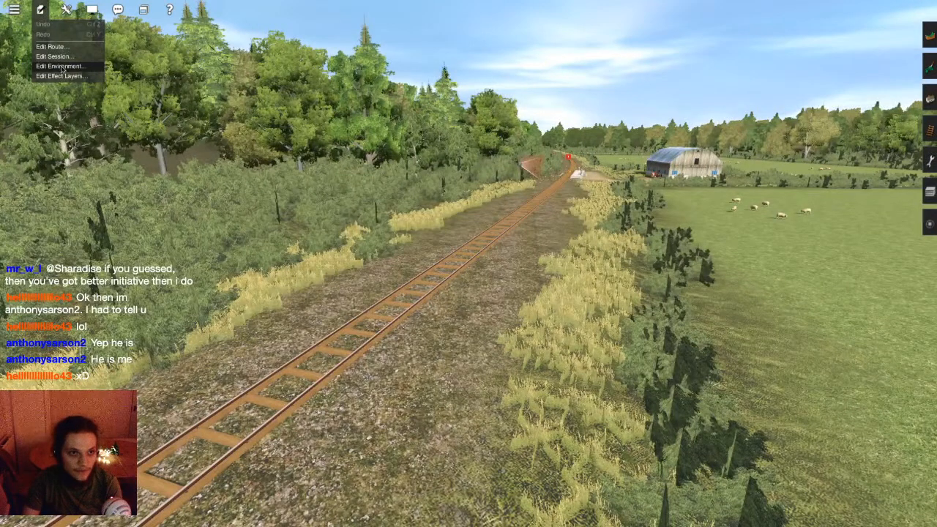
{"action": "left_click", "coordinate": [61, 67]}
{"action": "left_click", "coordinate": [310, 216]}
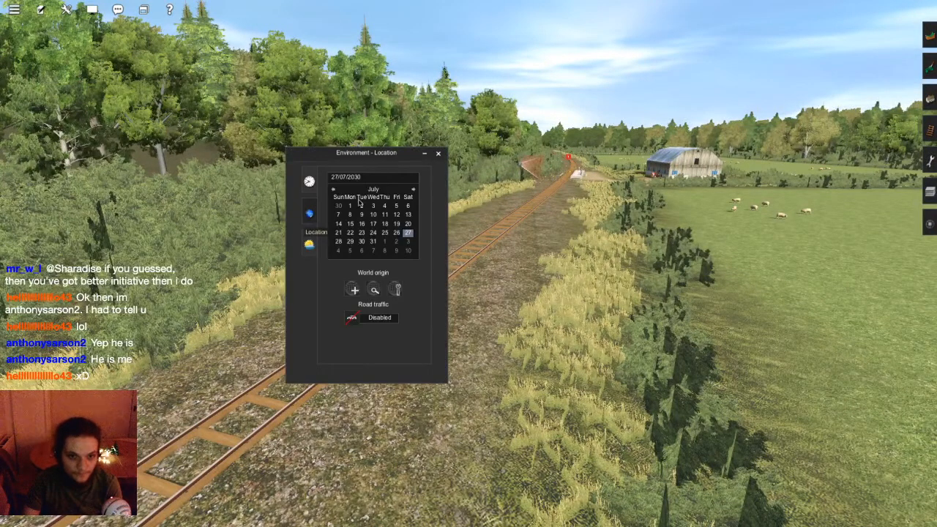
{"action": "left_click", "coordinate": [413, 189]}
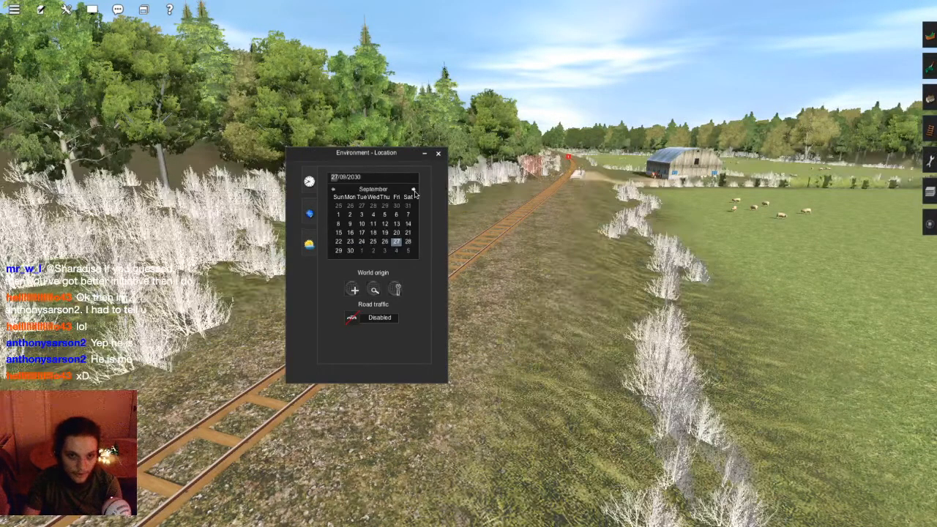
{"action": "left_click", "coordinate": [413, 190]}
{"action": "left_click", "coordinate": [437, 153]}
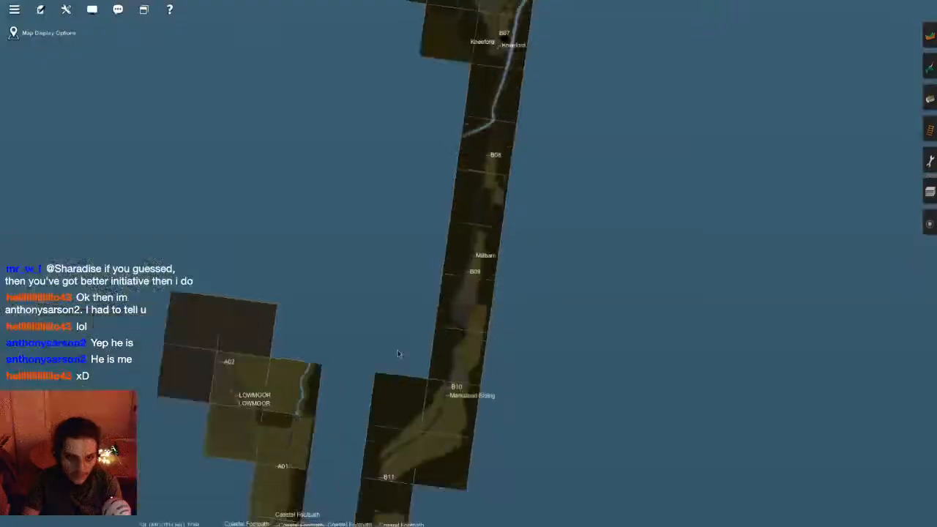
- Inspect the autumn trees, grass and fields along both sides of the railway
{"action": "scroll", "coordinate": [486, 319], "scroll_direction": "down", "scroll_amount": 3}
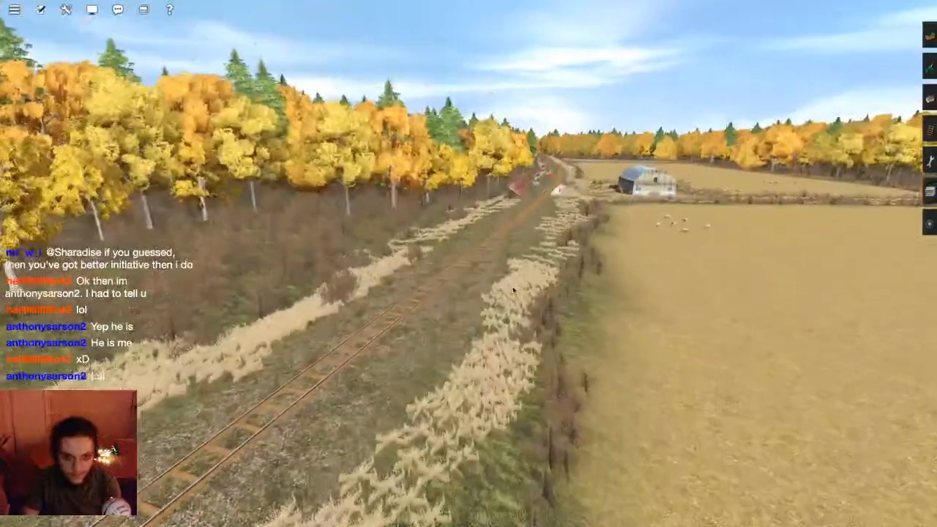
{"action": "scroll", "coordinate": [468, 324], "scroll_direction": "down", "scroll_amount": 3}
{"action": "key", "text": "s"}
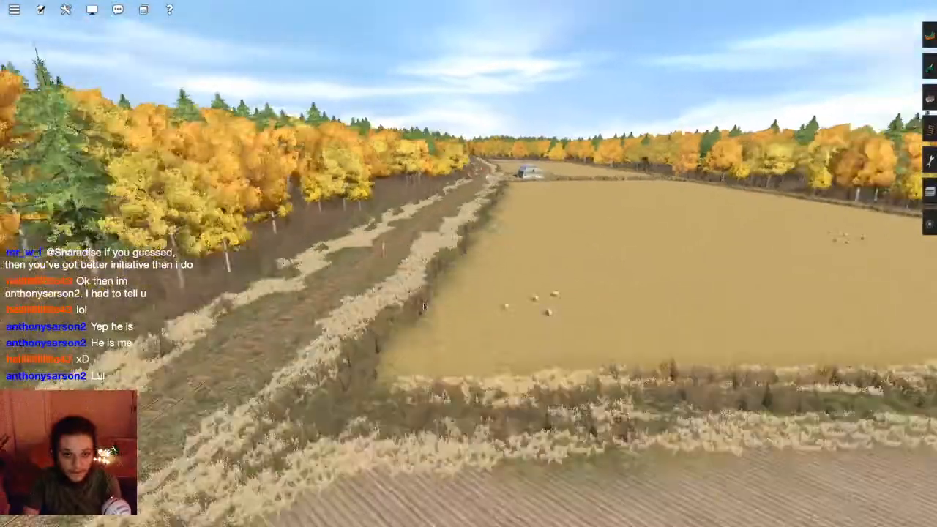
{"action": "scroll", "coordinate": [474, 284], "scroll_direction": "up", "scroll_amount": 5}
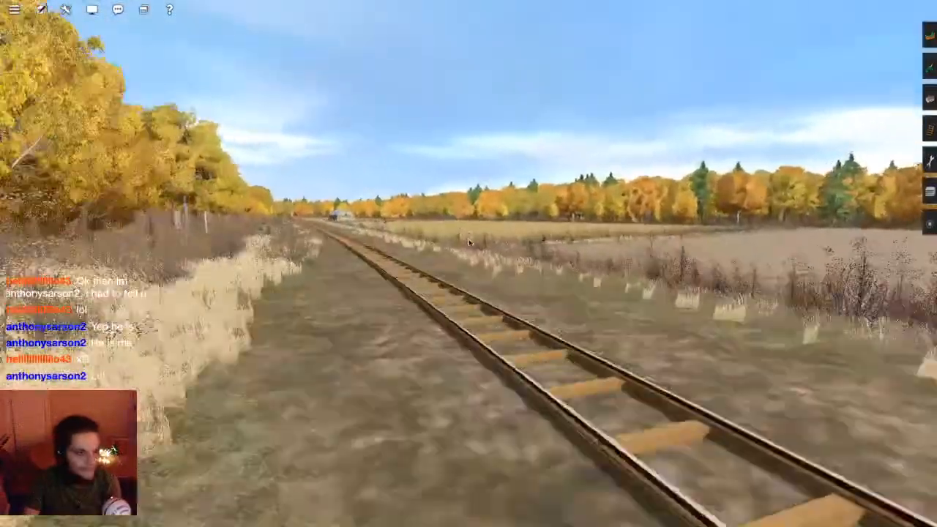
{"action": "right_click_drag", "start_coordinate": [468, 239], "coordinate": [463, 268]}
{"action": "scroll", "coordinate": [463, 268], "scroll_direction": "down", "scroll_amount": 5}
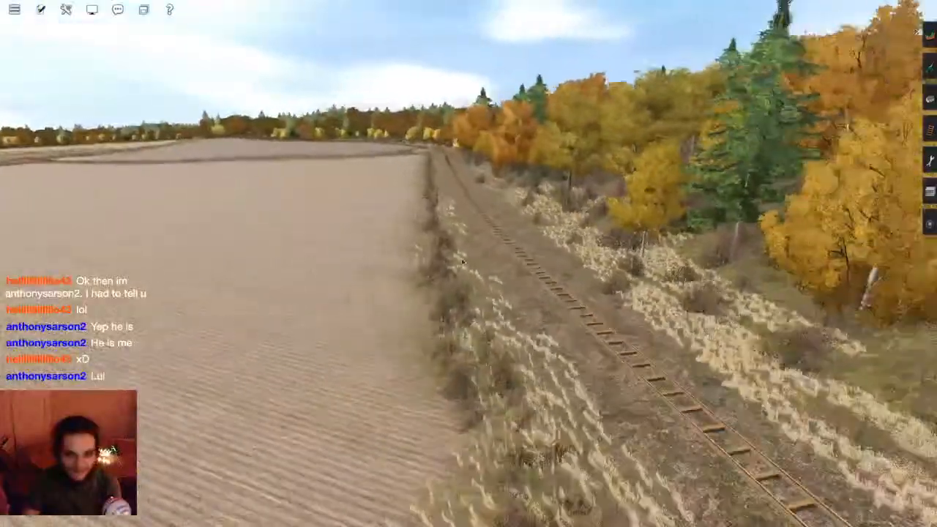
- Follow the railway past the small platform, fields and woodland to the riverside curve, inspecting the autumn lineside scenery
{"action": "scroll", "coordinate": [544, 275], "scroll_direction": "up", "scroll_amount": 5}
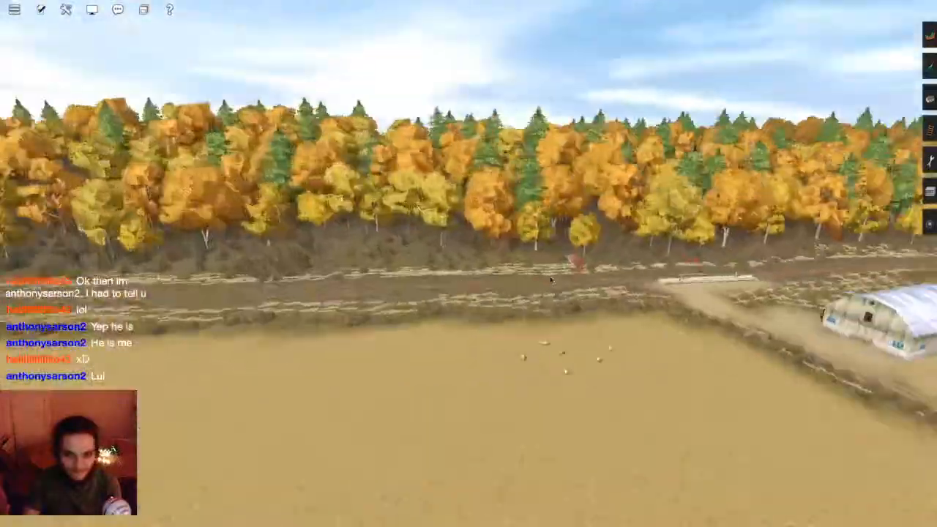
{"action": "key", "text": "Up"}
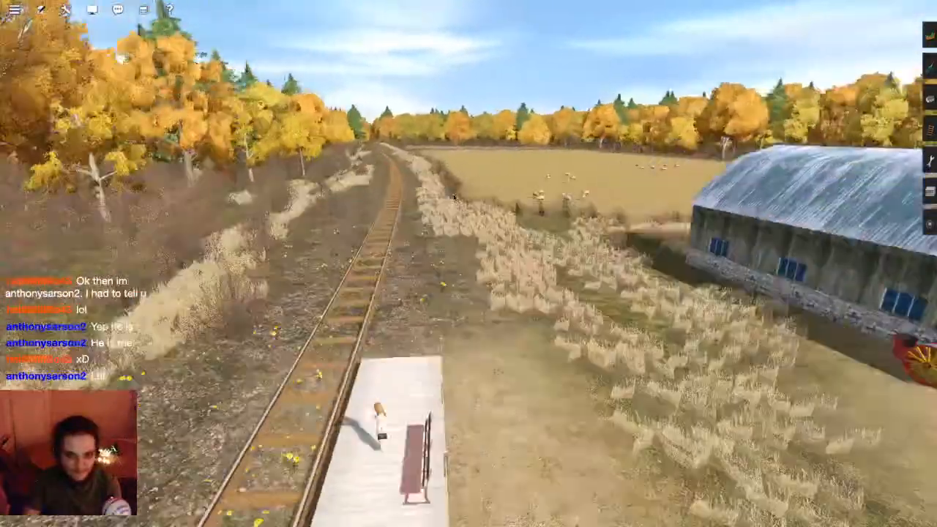
{"action": "key", "text": "Up"}
{"action": "key", "text": "Left"}
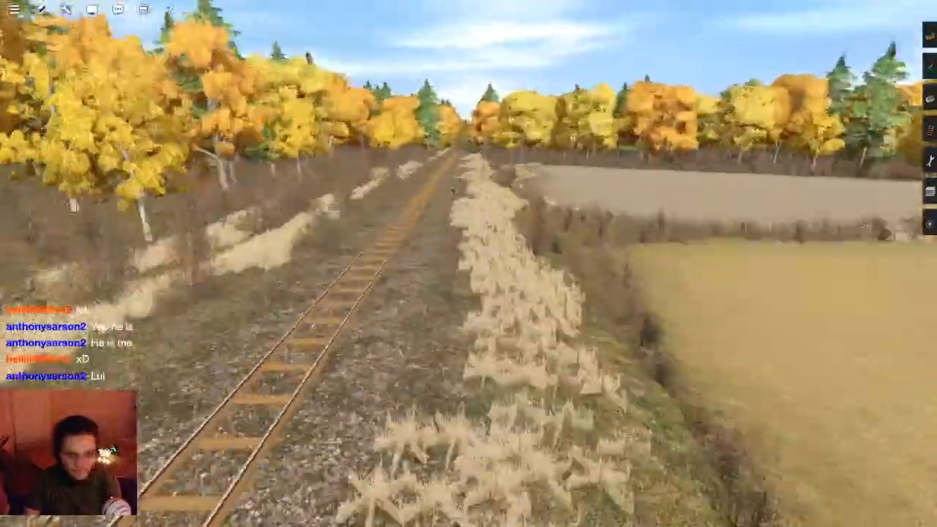
{"action": "key", "text": "Up"}
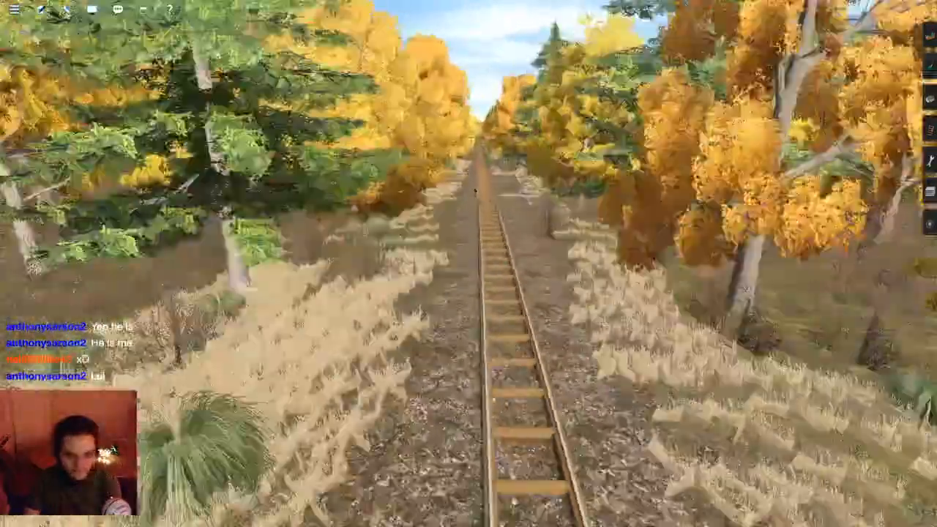
{"action": "key", "text": "Up"}
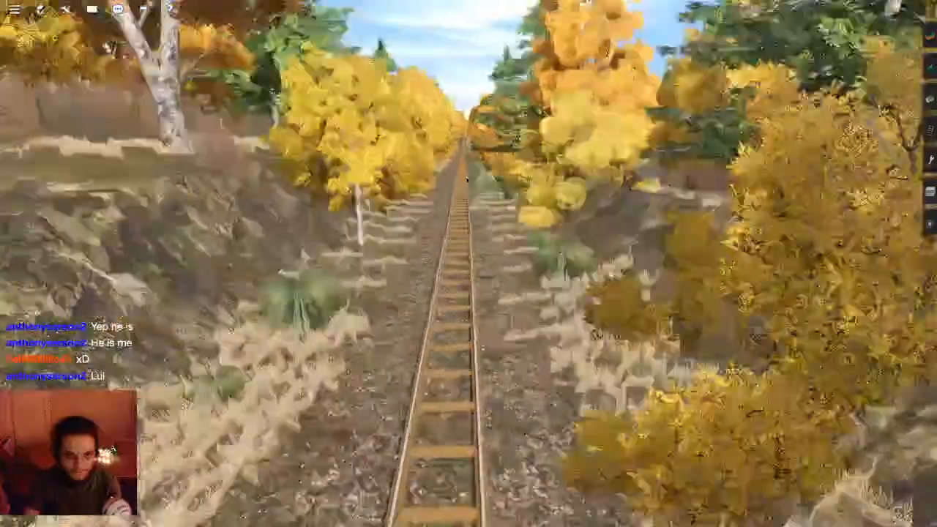
{"action": "key", "text": "Up"}
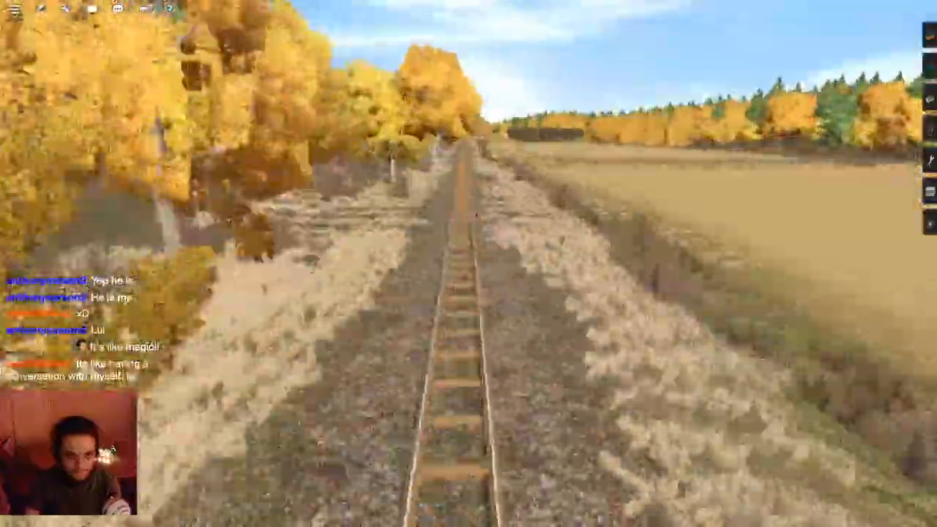
{"action": "key", "text": "Up"}
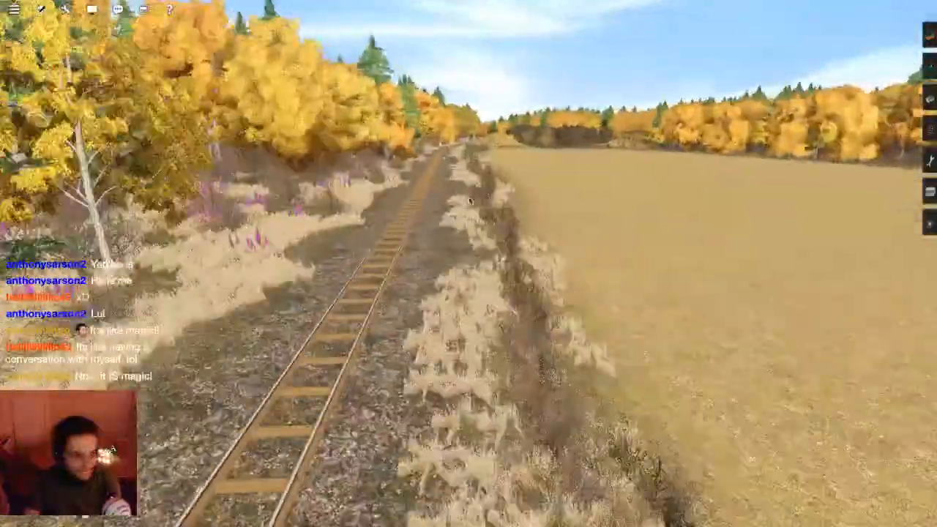
{"action": "key", "text": "Up"}
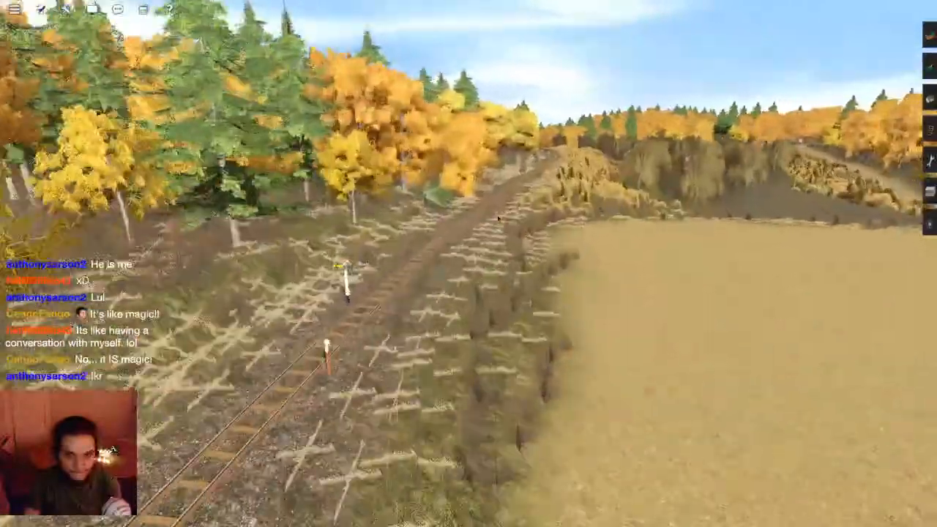
{"action": "key", "text": "Up"}
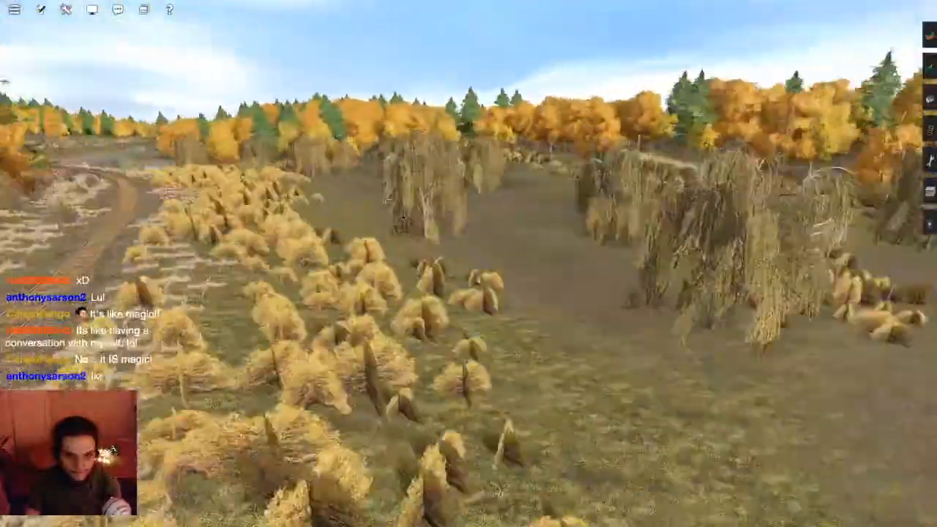
{"action": "key", "text": "Up"}
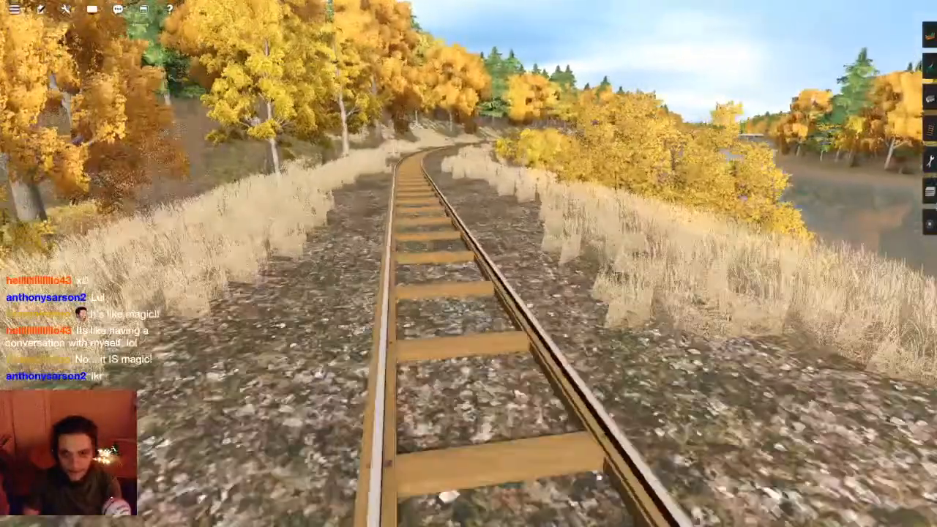
- Find and choose the GWR 14xx class locomotive among the trains available to add
{"action": "left_click", "coordinate": [928, 67]}
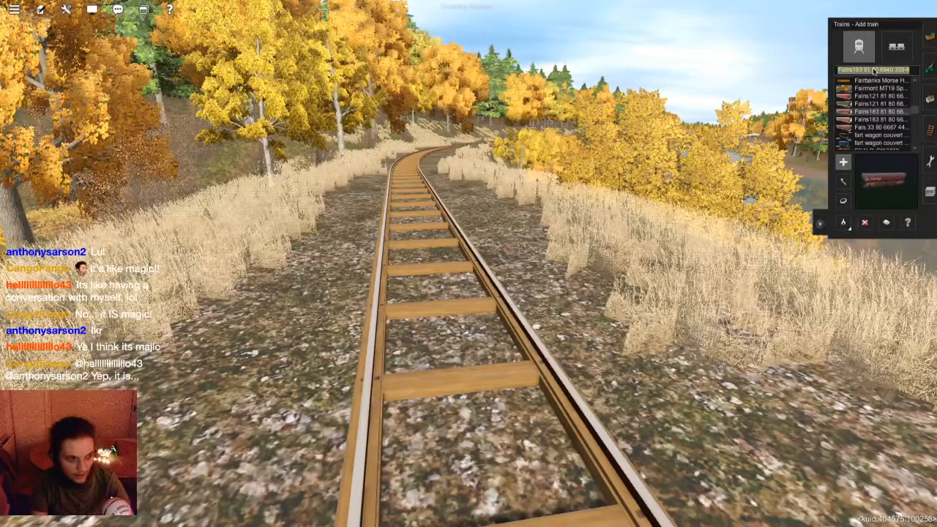
{"action": "type", "text": "GWR7pl"}
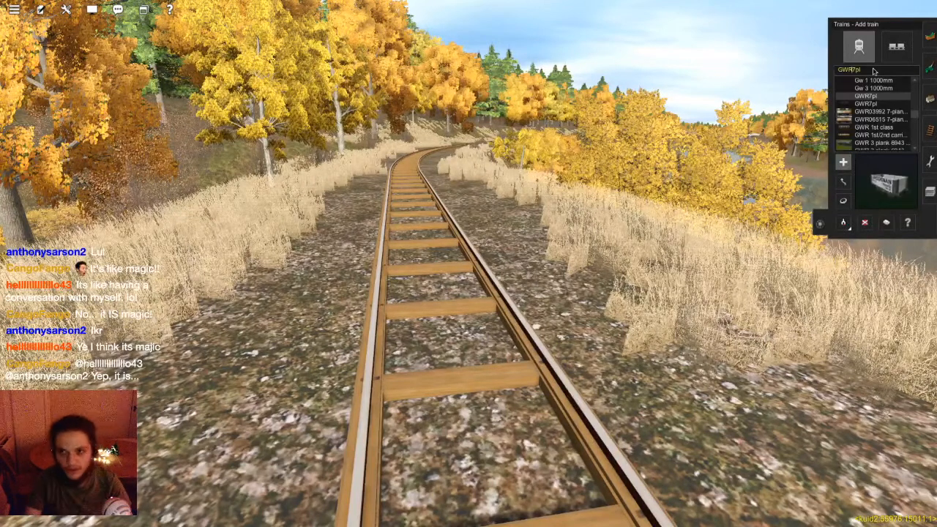
{"action": "left_click", "coordinate": [879, 129]}
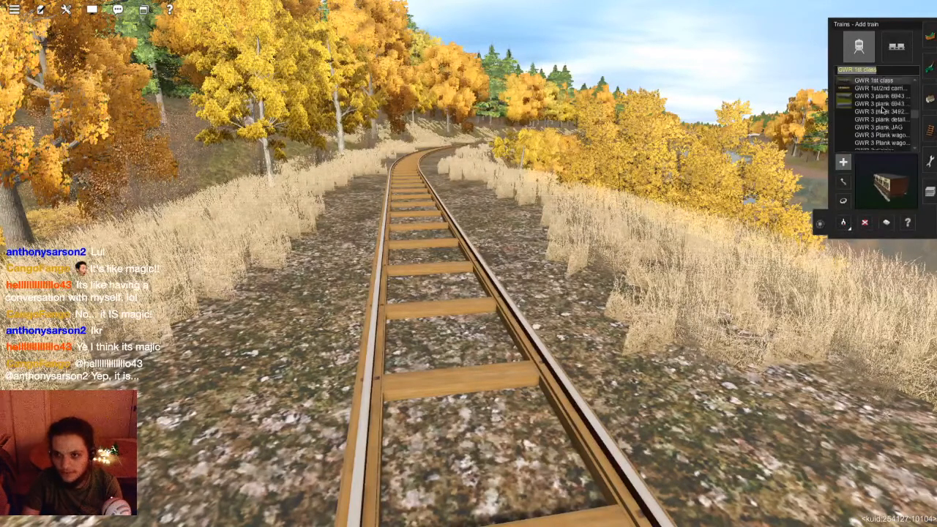
{"action": "left_click", "coordinate": [884, 111]}
{"action": "scroll", "coordinate": [893, 135], "scroll_direction": "down", "scroll_amount": 3}
{"action": "scroll", "coordinate": [892, 137], "scroll_direction": "down", "scroll_amount": 5}
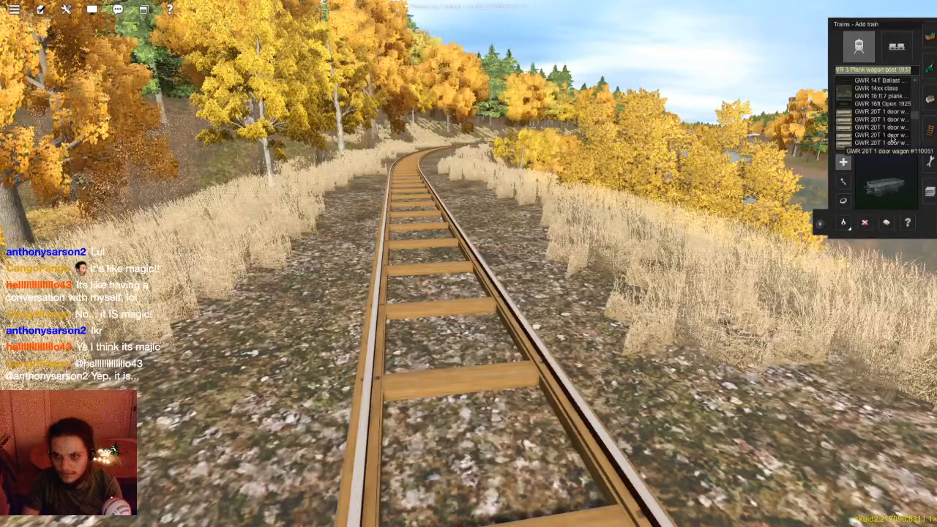
{"action": "left_click", "coordinate": [891, 88]}
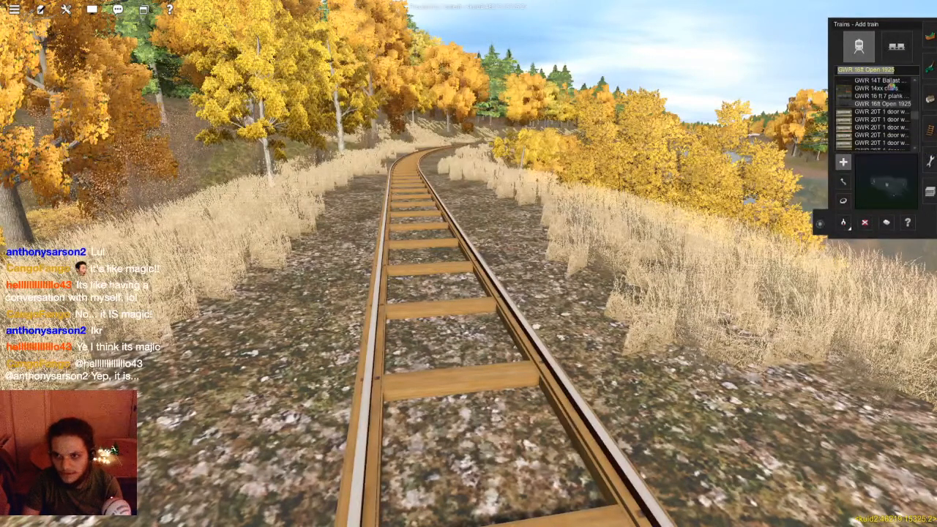
- Unlock the session layer to place the GWR 14xx class locomotive on the riverside track, and turn it around
{"action": "right_click", "coordinate": [440, 233]}
{"action": "left_click", "coordinate": [441, 233]}
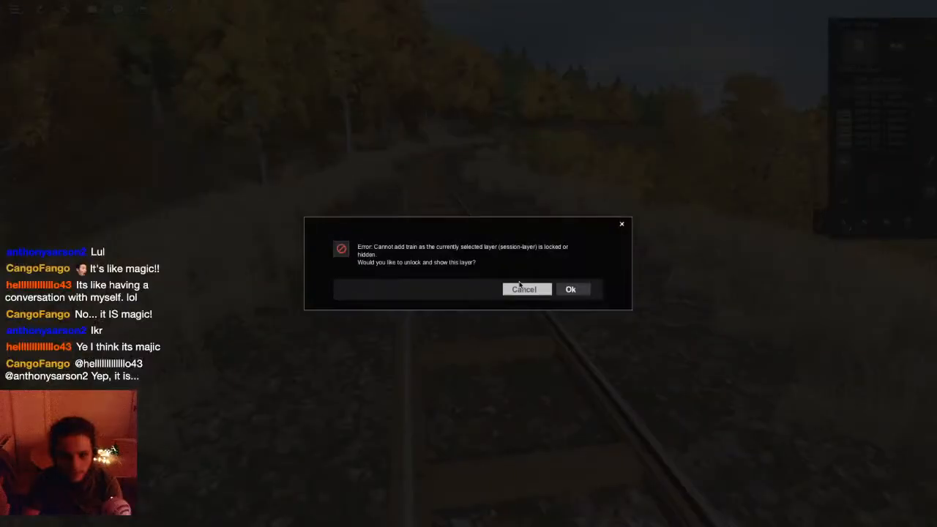
{"action": "left_click", "coordinate": [541, 289]}
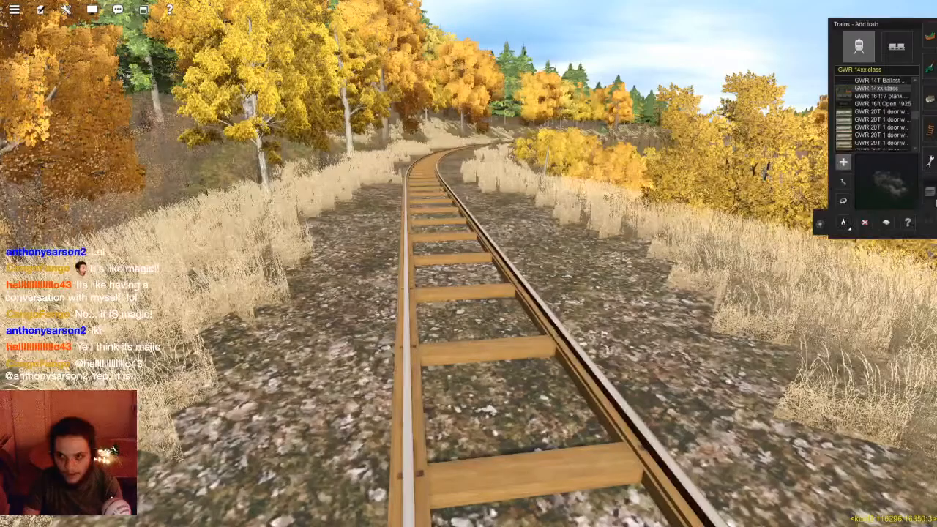
{"action": "left_click", "coordinate": [894, 43]}
{"action": "key", "text": "F6"}
{"action": "left_click", "coordinate": [437, 272]}
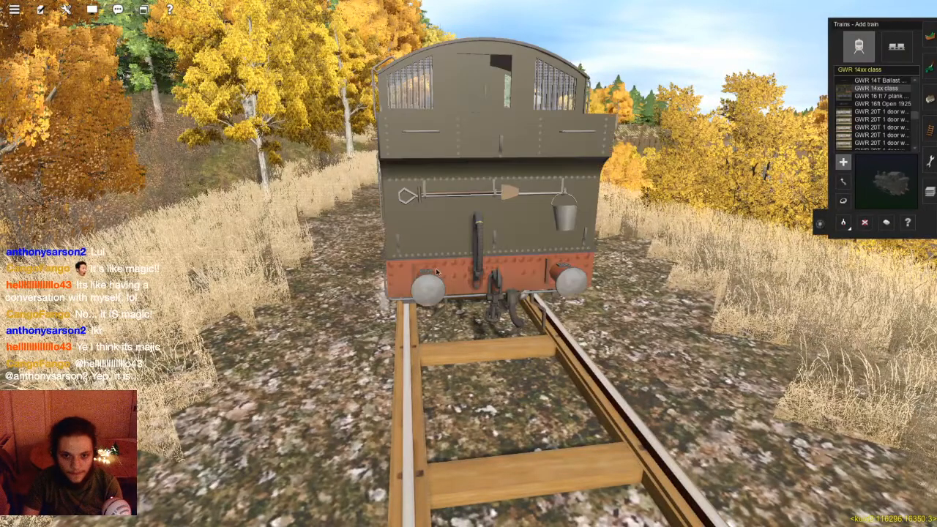
{"action": "key", "text": "r"}
{"action": "left_click", "coordinate": [467, 236]}
- Inspect the locomotive's front, wheels and side up close at track level
{"action": "right_click_drag", "start_coordinate": [477, 297], "coordinate": [460, 326]}
{"action": "scroll", "coordinate": [461, 325], "scroll_direction": "up", "scroll_amount": 5}
{"action": "scroll", "coordinate": [468, 263], "scroll_direction": "down", "scroll_amount": 5}
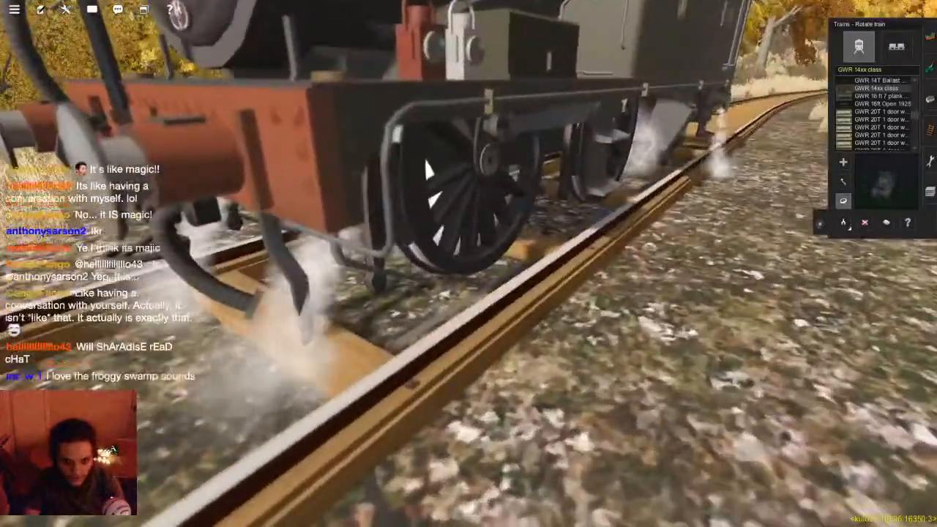
{"action": "right_click_drag", "start_coordinate": [468, 264], "coordinate": [527, 263]}
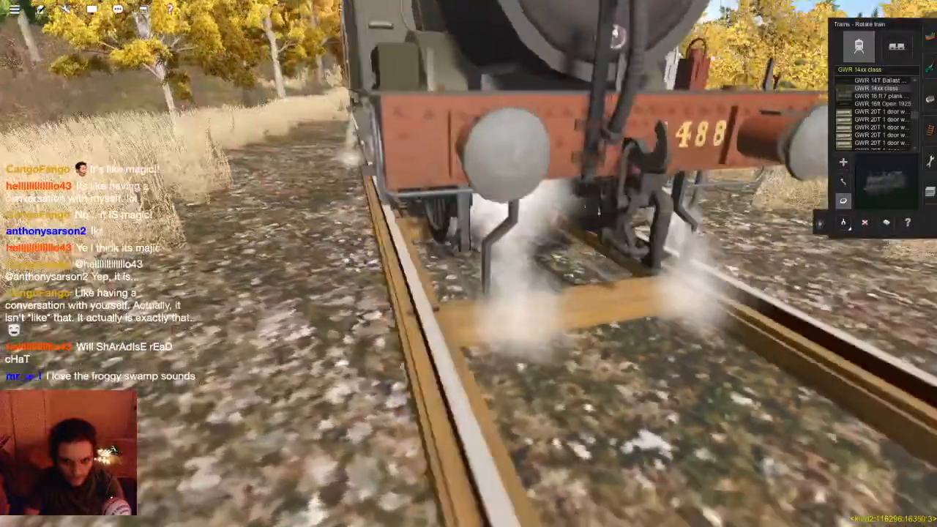
{"action": "key", "text": "w"}
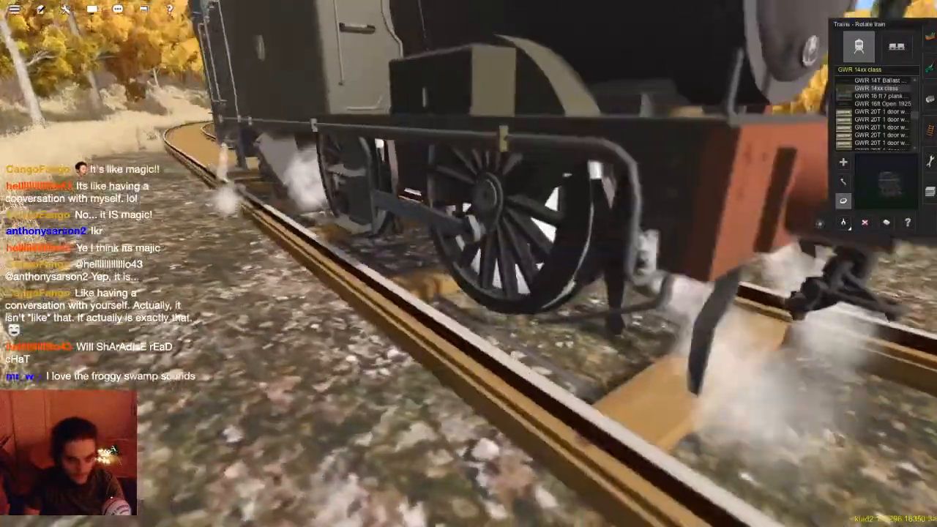
{"action": "key", "text": "w"}
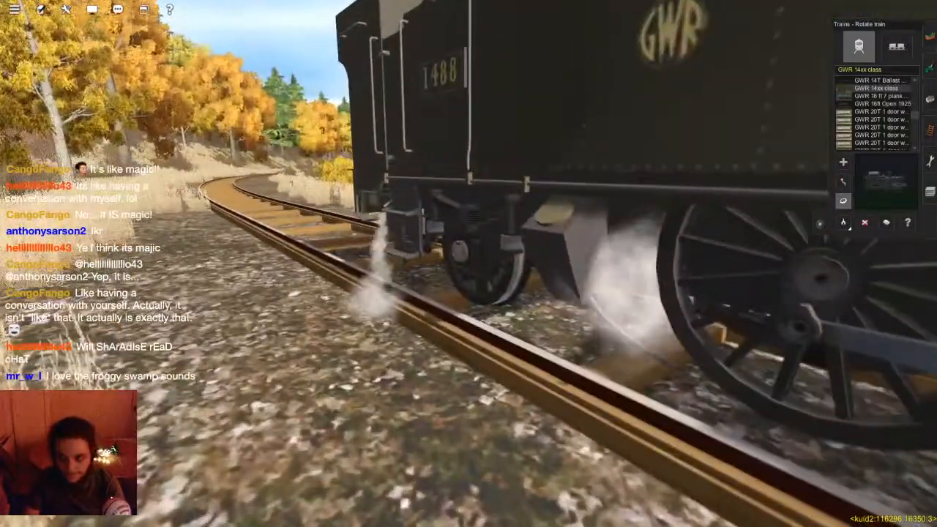
- Delete the GWR 14xx locomotive and place the 7' Passenger 4 coach consist on the same track
{"action": "key", "text": "d"}
{"action": "left_click", "coordinate": [799, 186]}
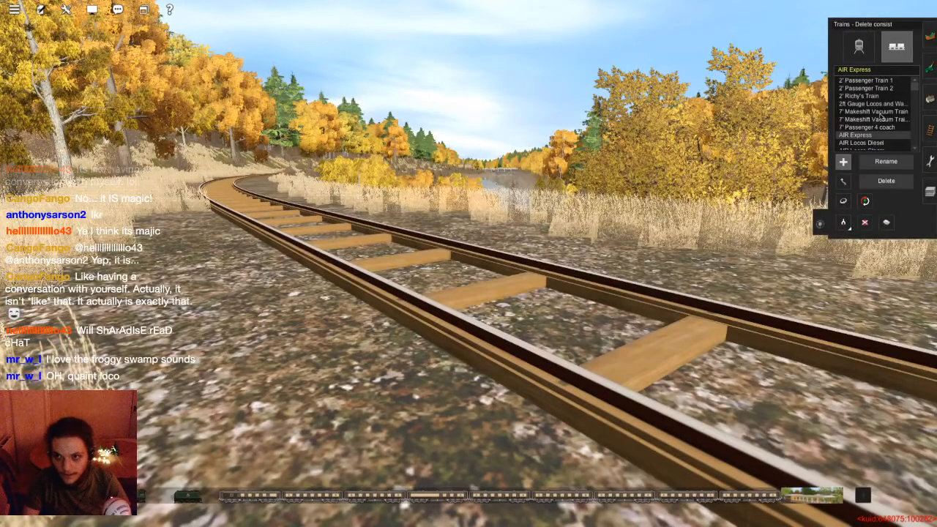
{"action": "left_click", "coordinate": [244, 200]}
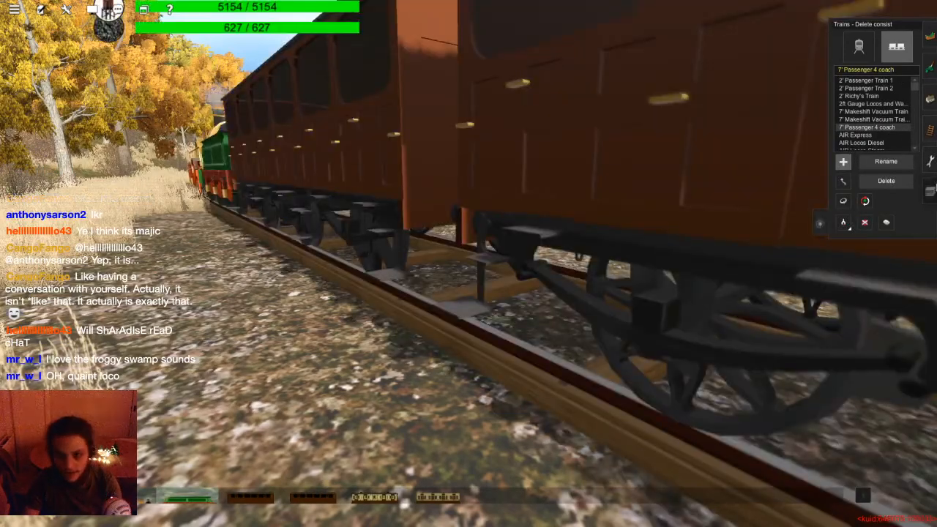
{"action": "left_click", "coordinate": [933, 189]}
- Inspect the broad gauge passenger train from its brown coaches along to the green and red locomotive
{"action": "key", "text": "w"}
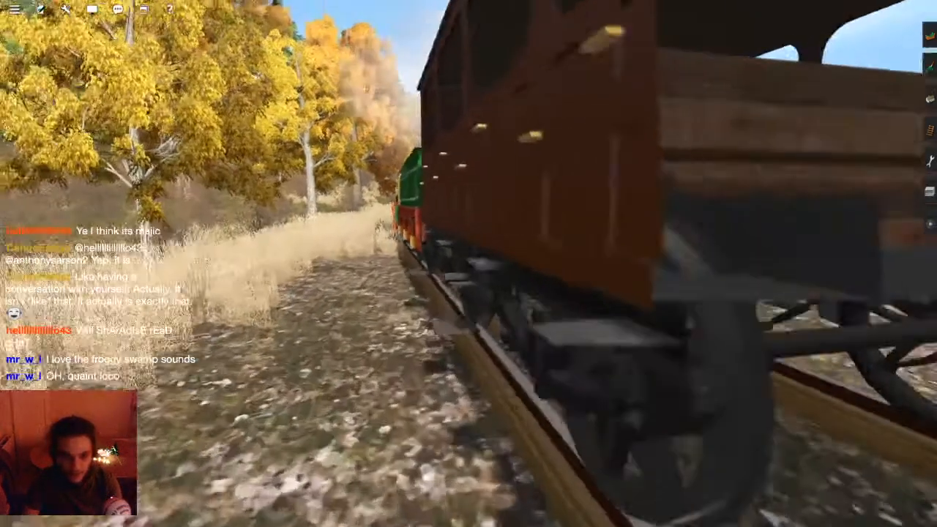
{"action": "key", "text": "Right"}
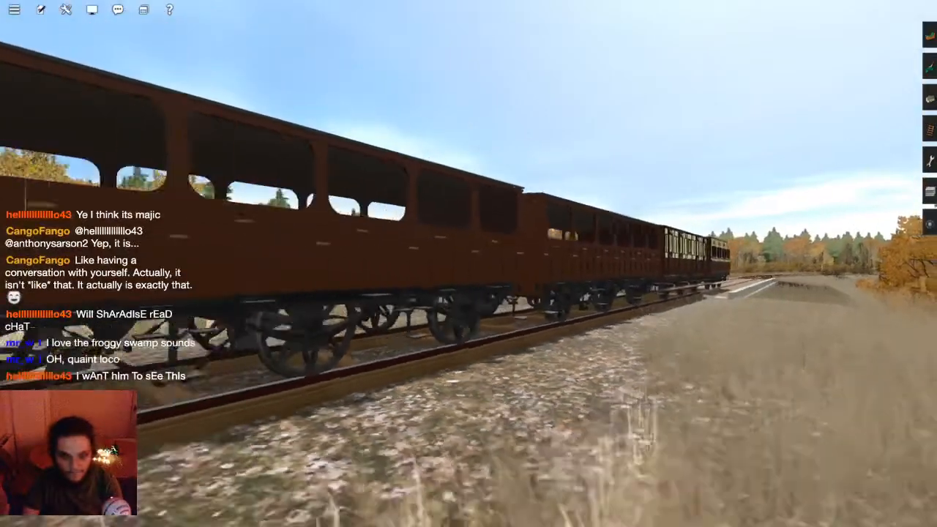
{"action": "key", "text": "Left"}
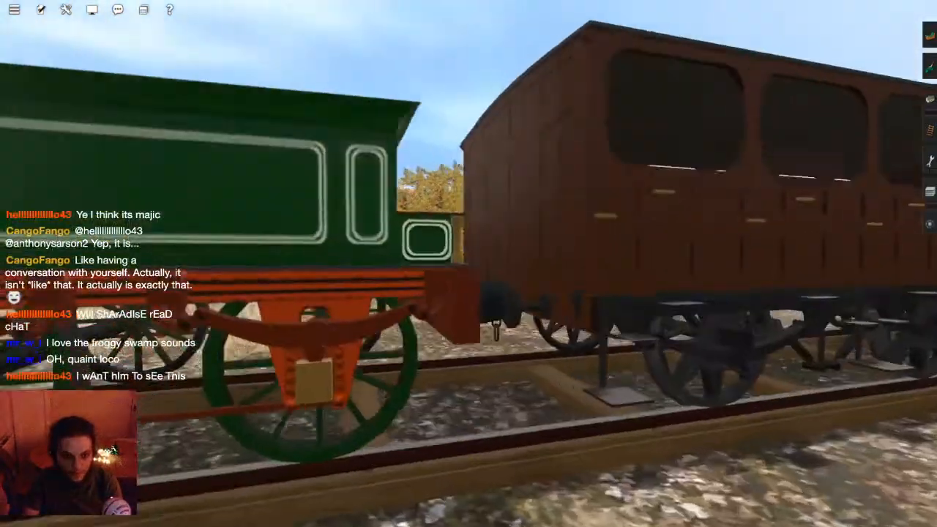
{"action": "key", "text": "w"}
{"action": "key", "text": "Right"}
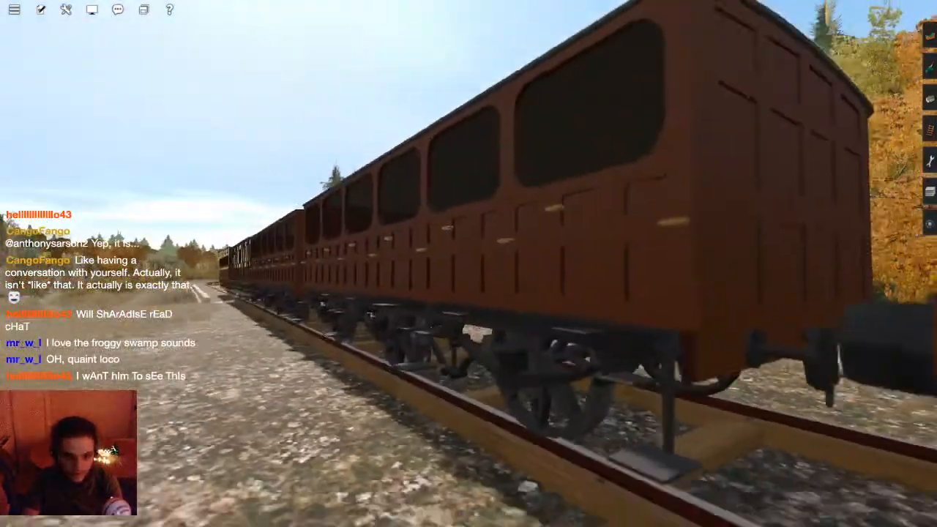
{"action": "key", "text": "s"}
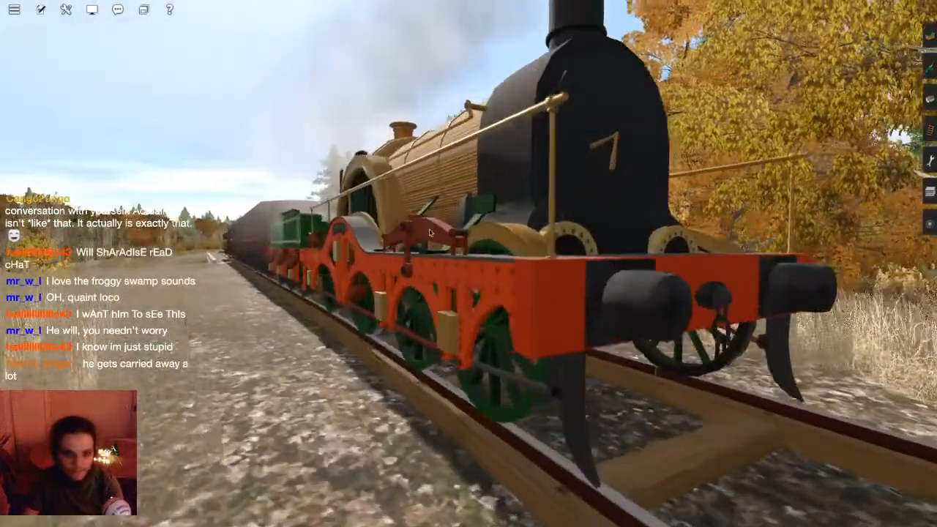
{"action": "scroll", "coordinate": [526, 318], "scroll_direction": "down", "scroll_amount": 10}
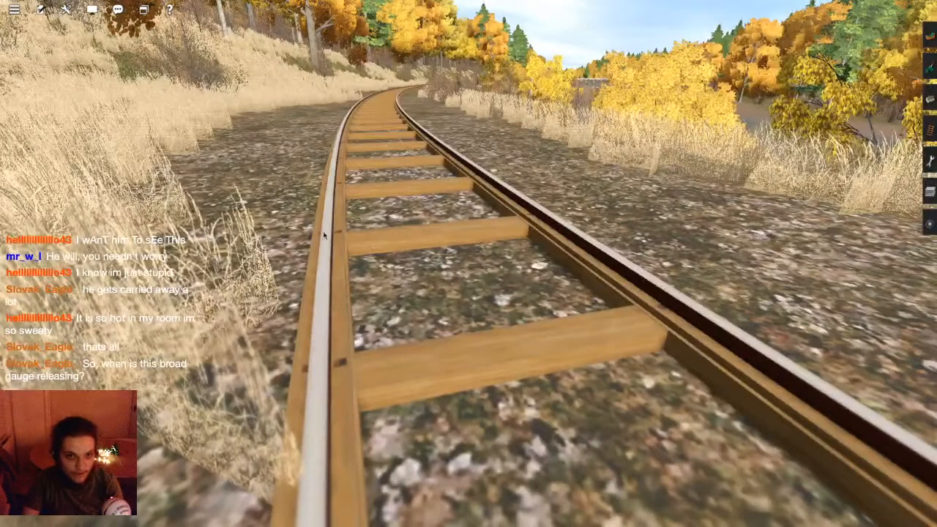
- Follow the line along the river to the town and examine the station and surrounding buildings in autumn scenery
{"action": "right_click_drag", "start_coordinate": [416, 142], "coordinate": [438, 260]}
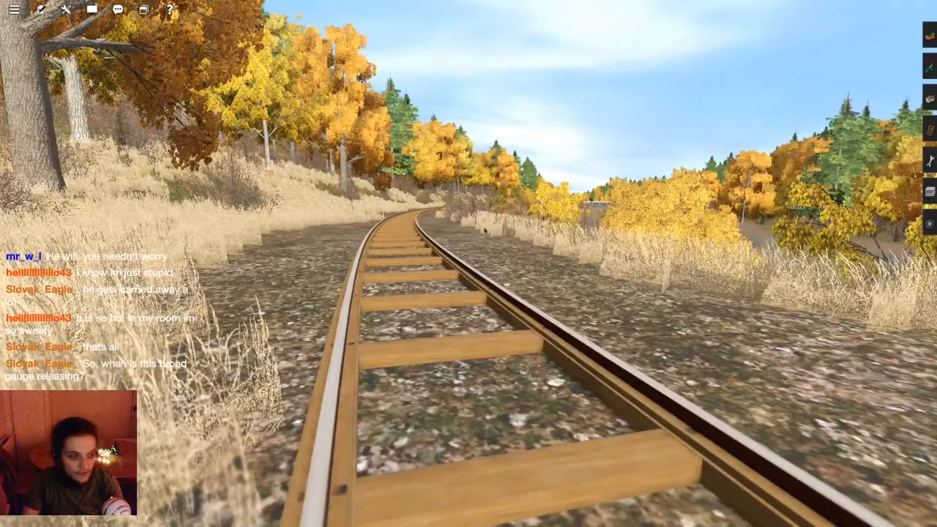
{"action": "scroll", "coordinate": [484, 231], "scroll_direction": "down", "scroll_amount": 5}
{"action": "right_click", "coordinate": [500, 138]}
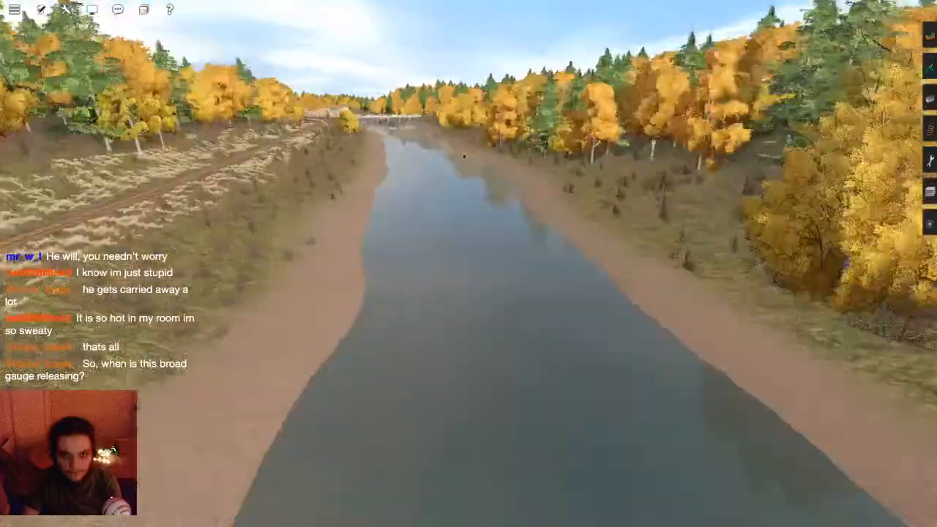
{"action": "right_click", "coordinate": [464, 156]}
{"action": "right_click", "coordinate": [391, 216]}
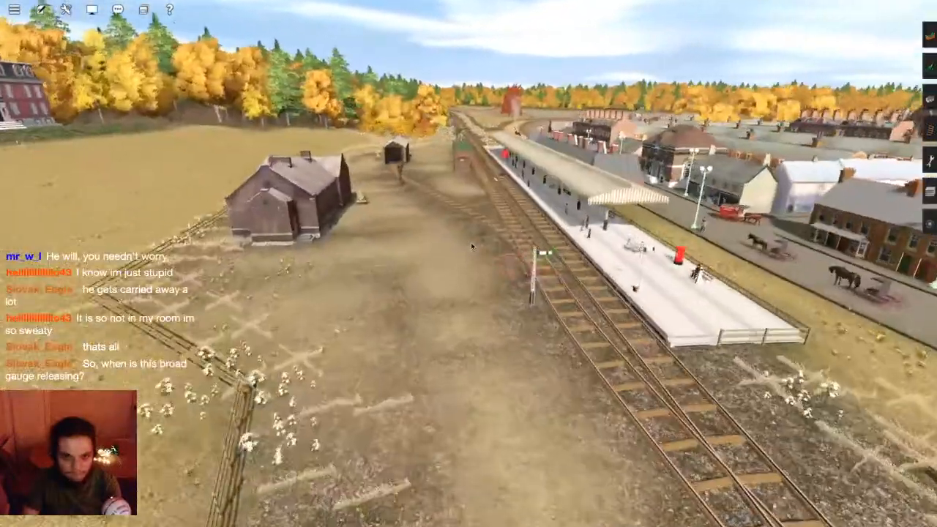
{"action": "key", "text": "Left"}
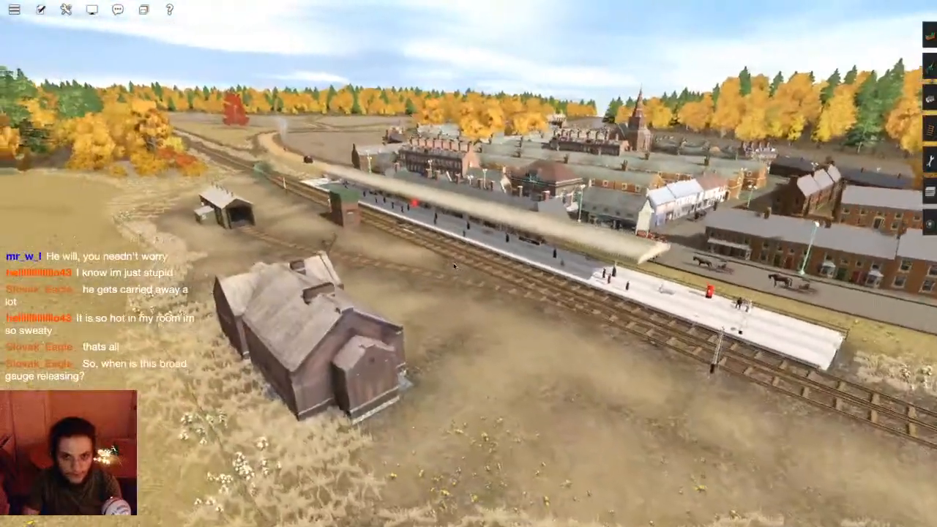
{"action": "scroll", "coordinate": [454, 266], "scroll_direction": "down", "scroll_amount": 3}
{"action": "scroll", "coordinate": [453, 265], "scroll_direction": "down", "scroll_amount": 3}
{"action": "key", "text": "Right"}
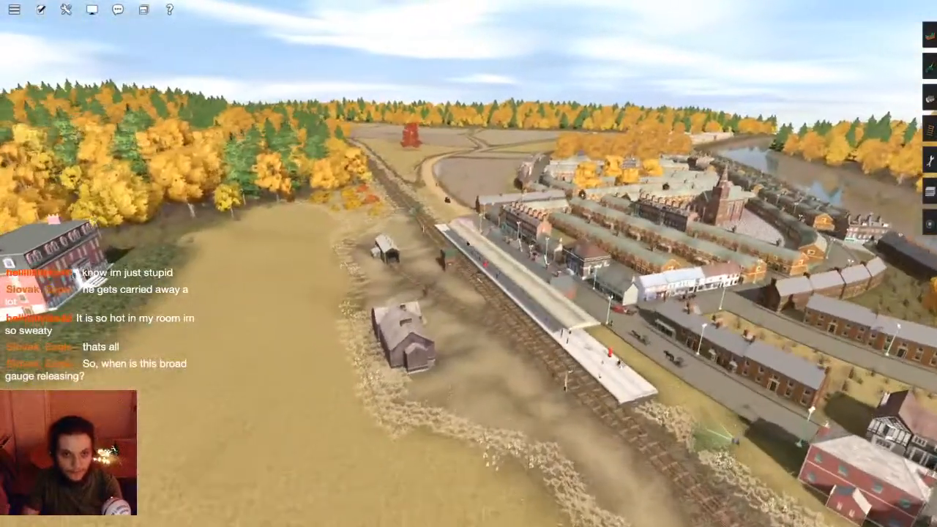
- Go to the coastal town on the route map and examine the station platform, broad gauge track, junctions and signals around it
{"action": "key", "text": "m"}
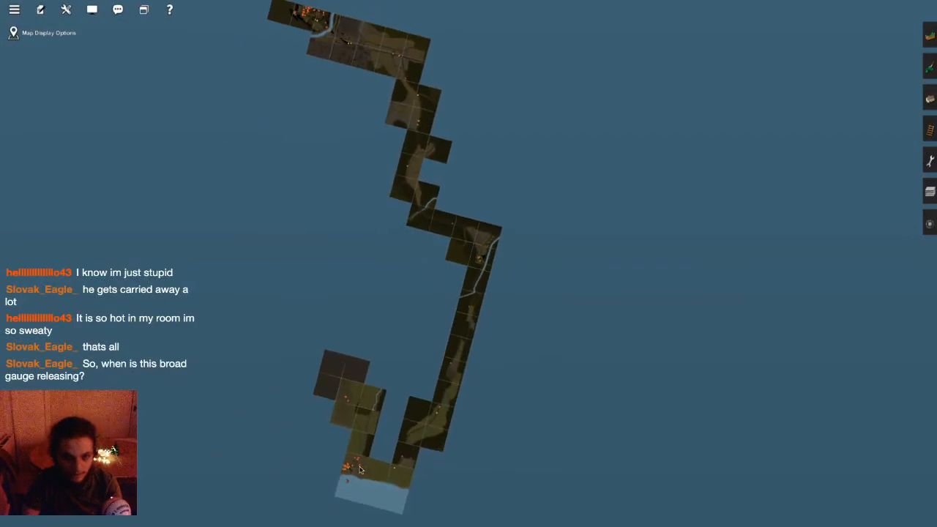
{"action": "left_click", "coordinate": [359, 469]}
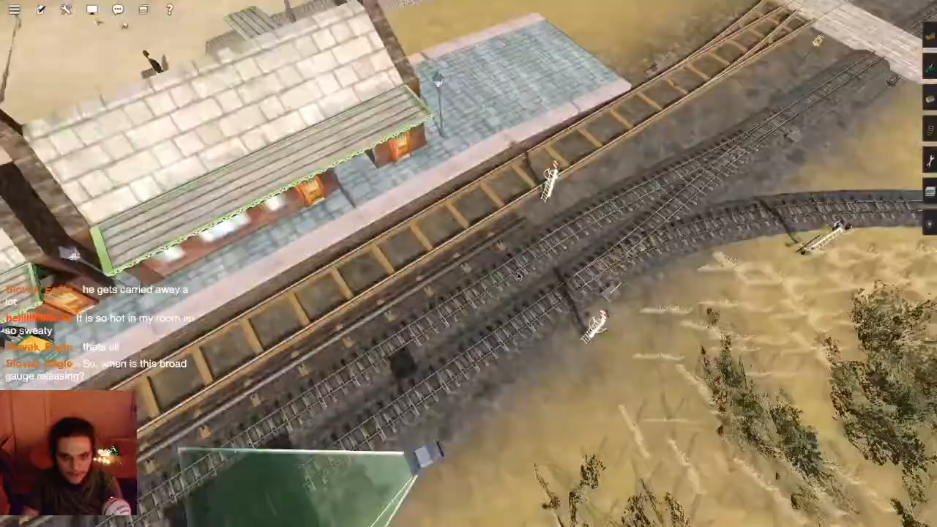
{"action": "key", "text": "Left"}
{"action": "key", "text": "Up"}
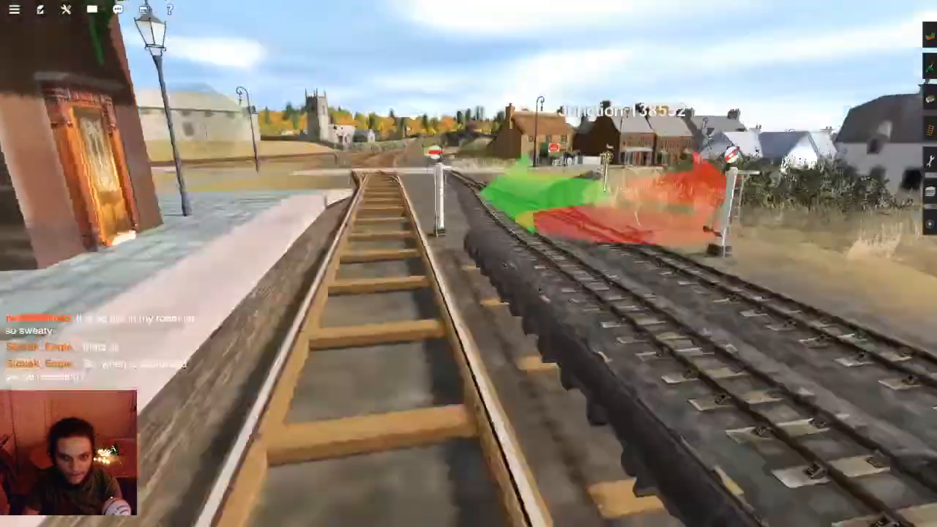
{"action": "key", "text": "Up"}
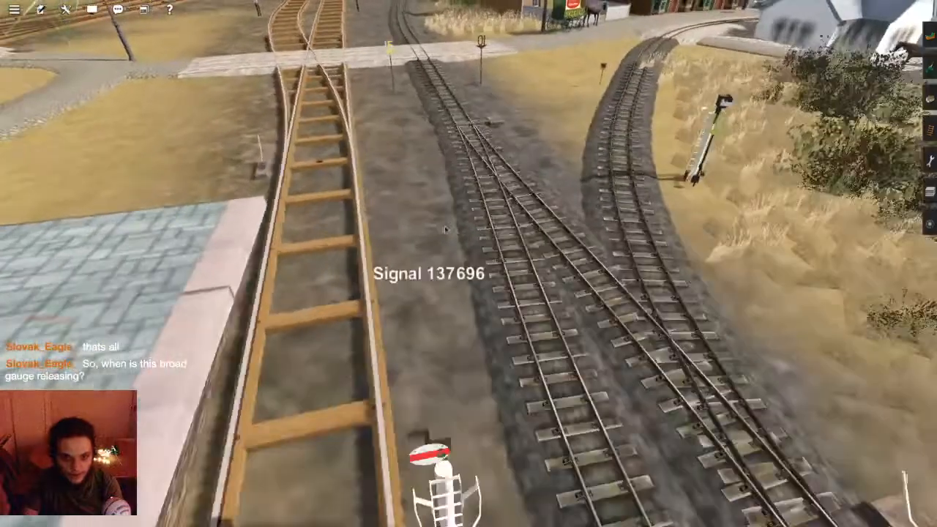
{"action": "key", "text": "Left"}
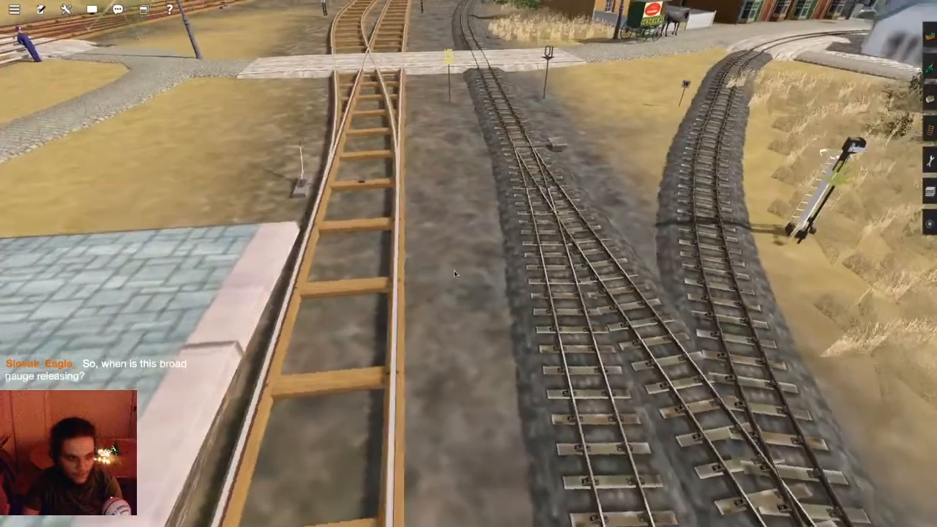
{"action": "key", "text": "Down"}
{"action": "key", "text": "Down"}
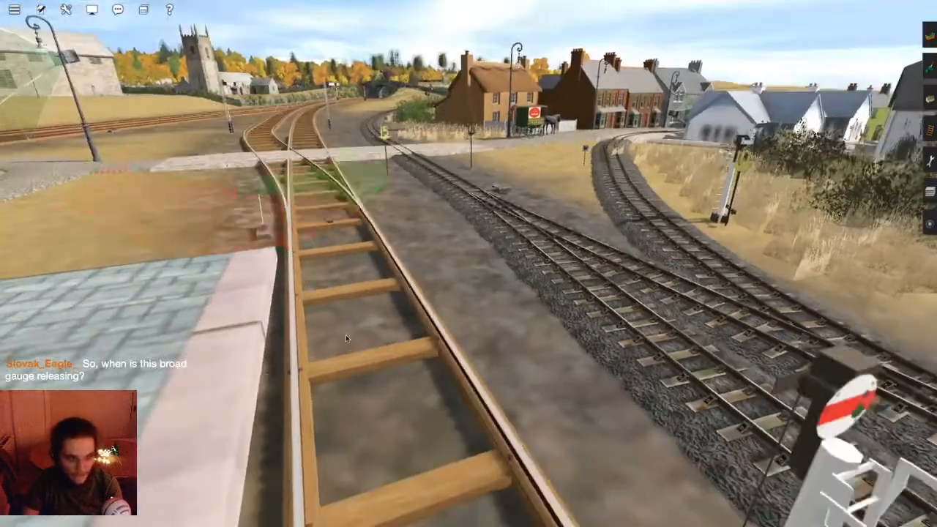
{"action": "key", "text": "Up"}
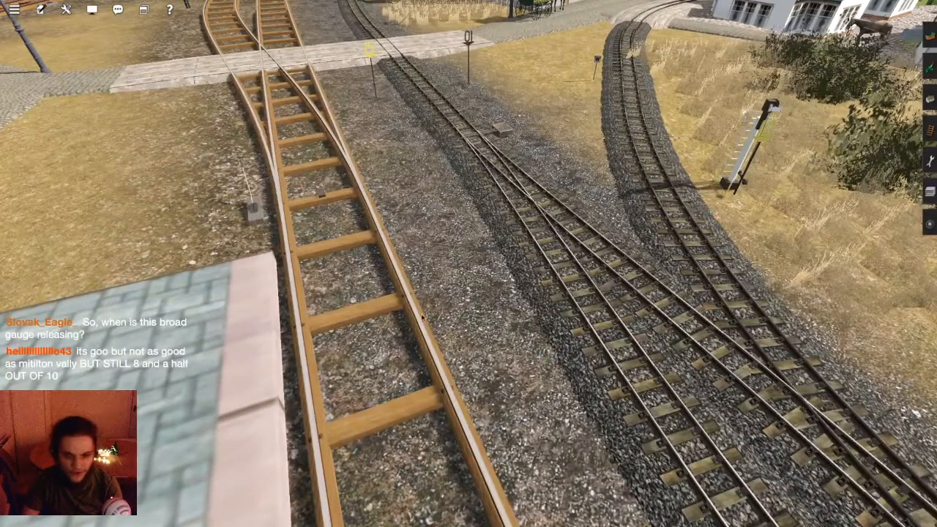
{"action": "key", "text": "Left"}
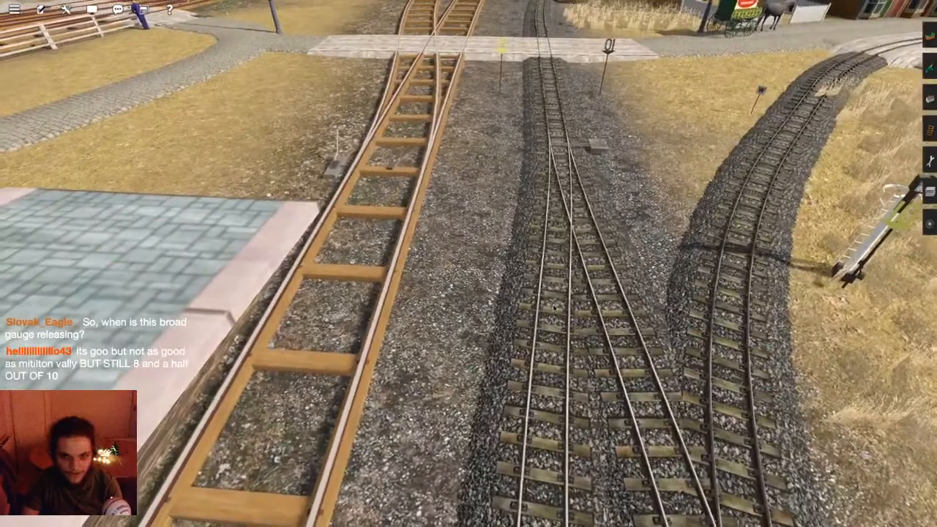
{"action": "right_click", "coordinate": [632, 369]}
{"action": "key", "text": "Left"}
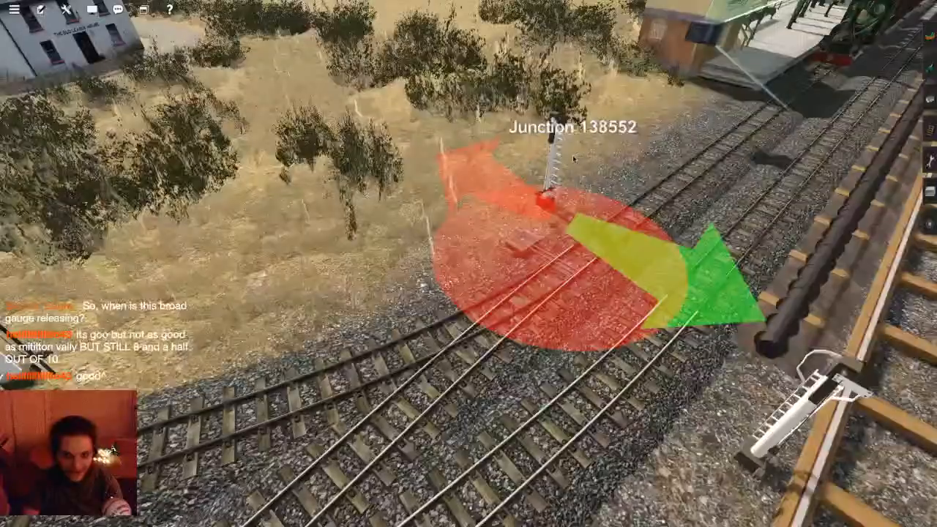
{"action": "key", "text": "Left"}
{"action": "right_click", "coordinate": [501, 53]}
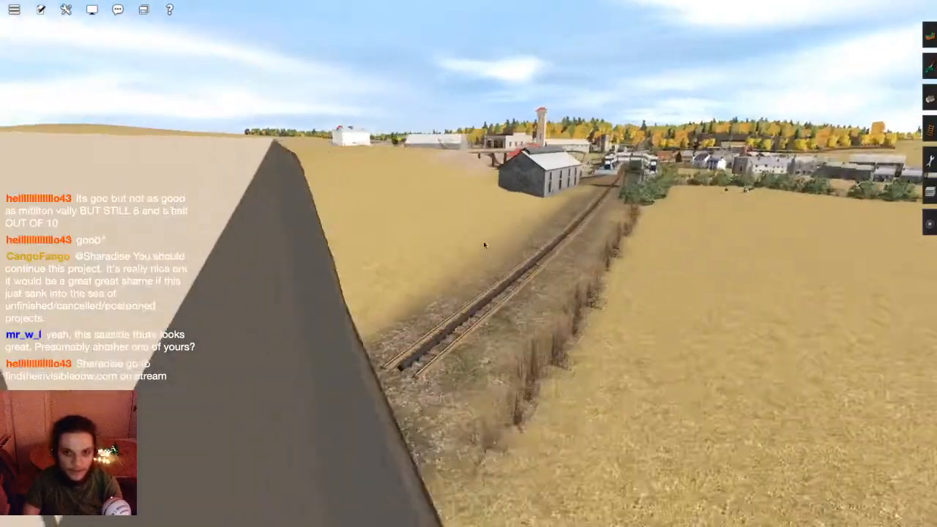
- Close the 19R2 session without saving and open the Milton Valley Railroad default session for editing
{"action": "key", "text": "Escape"}
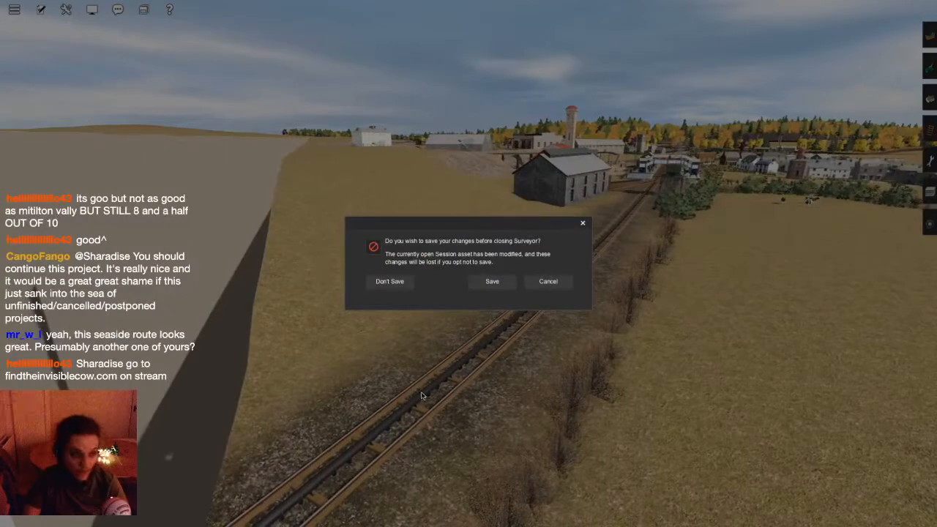
{"action": "left_click", "coordinate": [388, 280]}
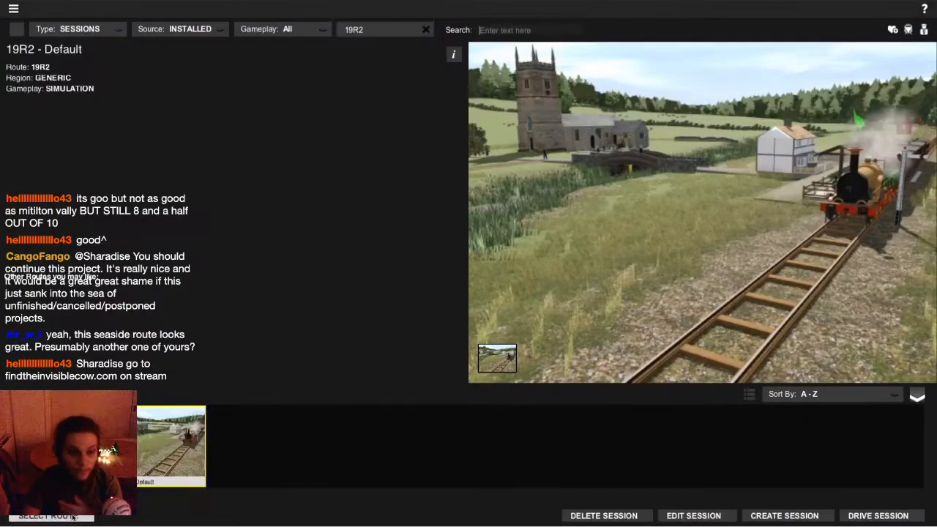
{"action": "left_click", "coordinate": [72, 517]}
{"action": "scroll", "coordinate": [374, 452], "scroll_direction": "down", "scroll_amount": 7}
{"action": "scroll", "coordinate": [451, 456], "scroll_direction": "down", "scroll_amount": 4}
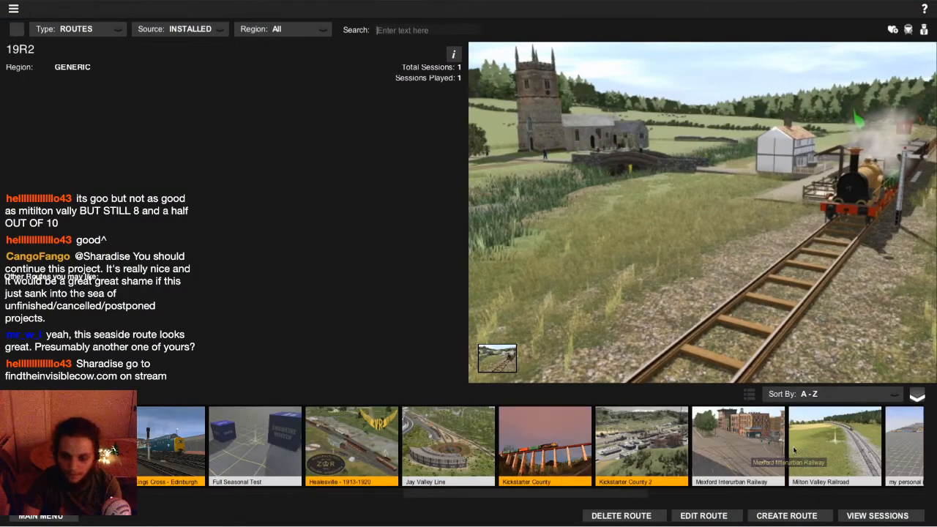
{"action": "double_click", "coordinate": [819, 443]}
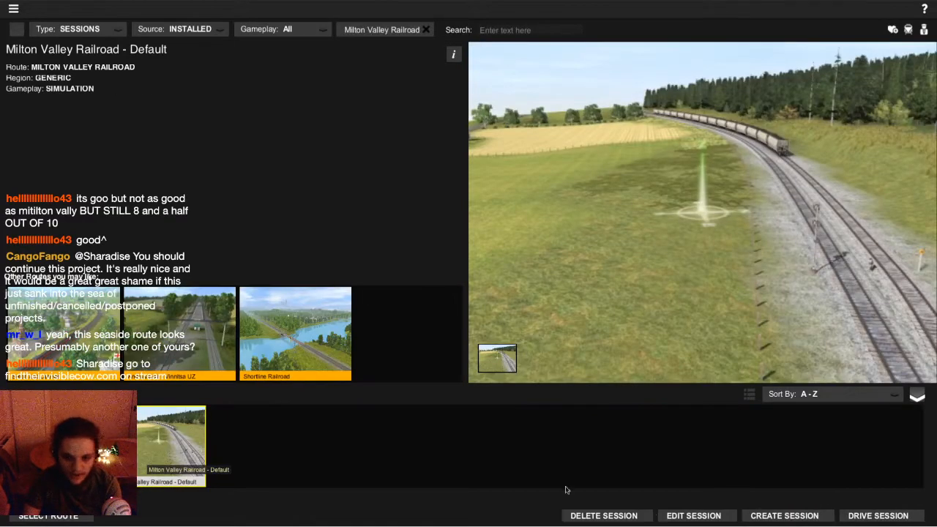
{"action": "left_click", "coordinate": [707, 516]}
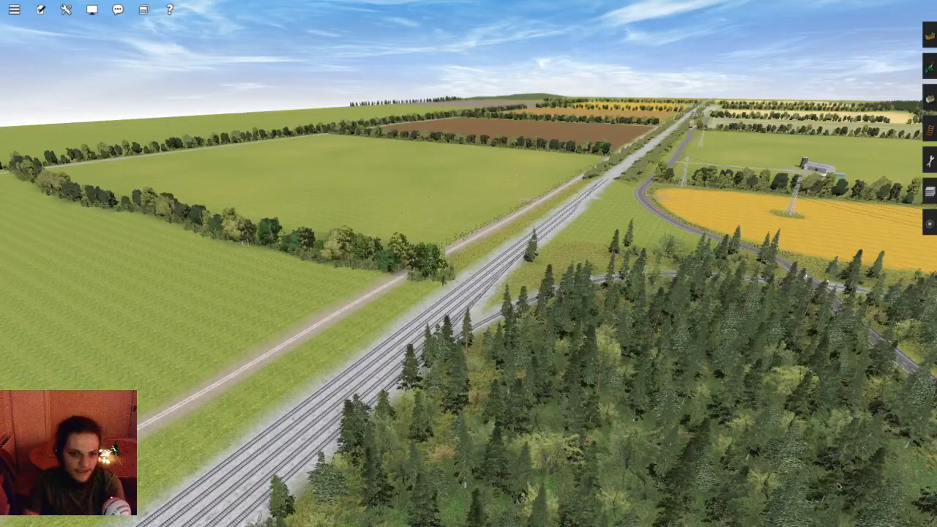
- Start ground painting and sample the grass green with flowers texture from the field beside the railway
{"action": "key", "text": "Left"}
{"action": "key", "text": "Right"}
{"action": "key", "text": "Left"}
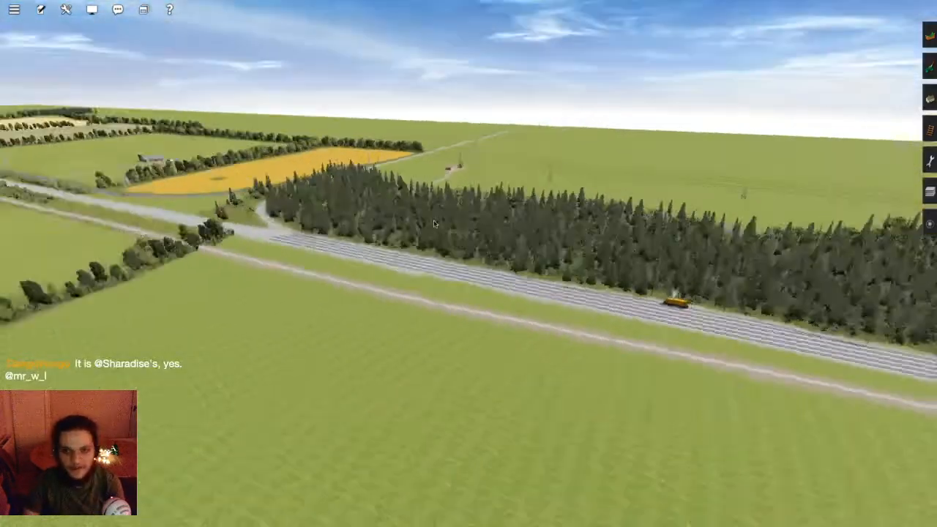
{"action": "right_click", "coordinate": [391, 222]}
{"action": "key", "text": "Left"}
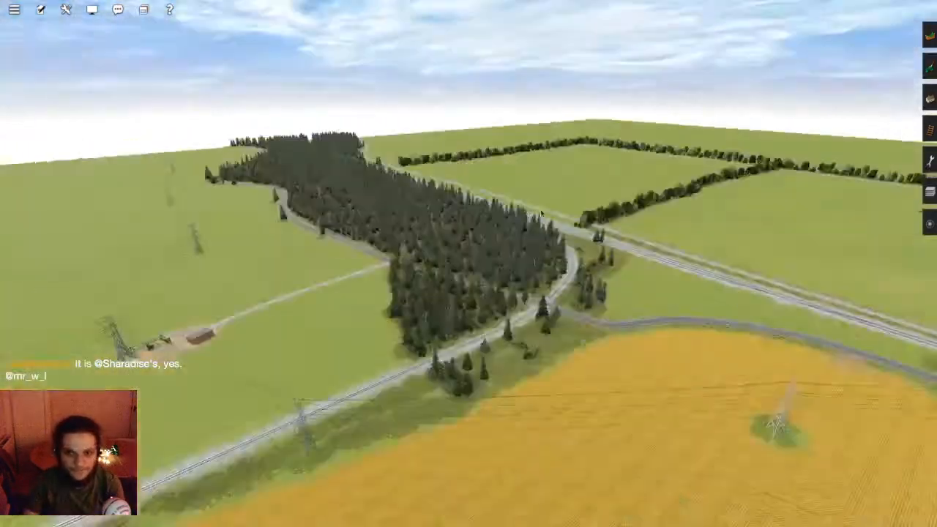
{"action": "key", "text": "Right"}
{"action": "key", "text": "Up"}
{"action": "left_click", "coordinate": [928, 67]}
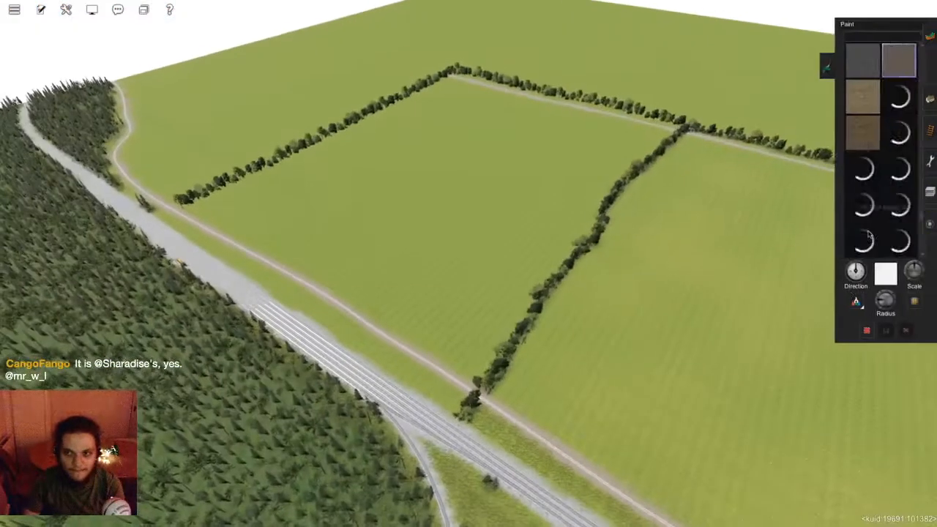
{"action": "left_click", "coordinate": [846, 301]}
{"action": "left_click", "coordinate": [629, 424]}
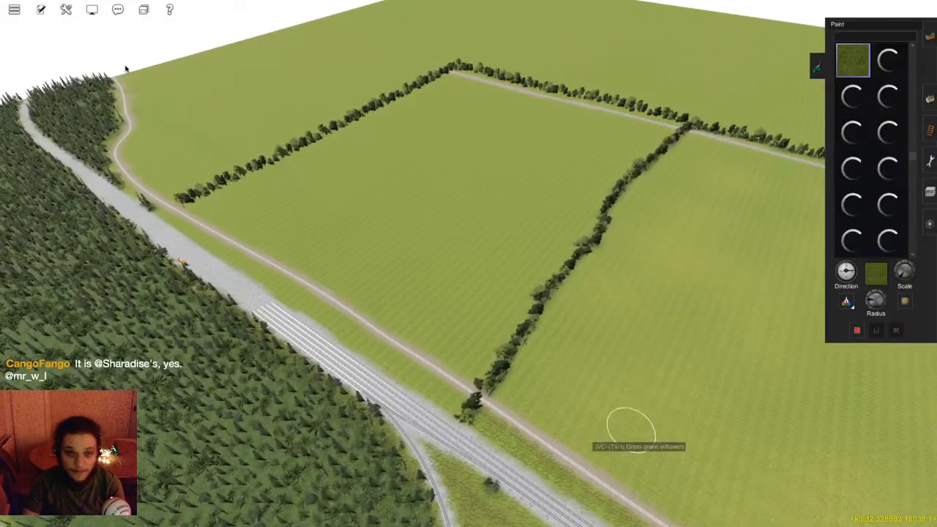
- Show the content search filter and apply the No Payware filter
{"action": "left_click", "coordinate": [91, 9]}
{"action": "left_click", "coordinate": [107, 36]}
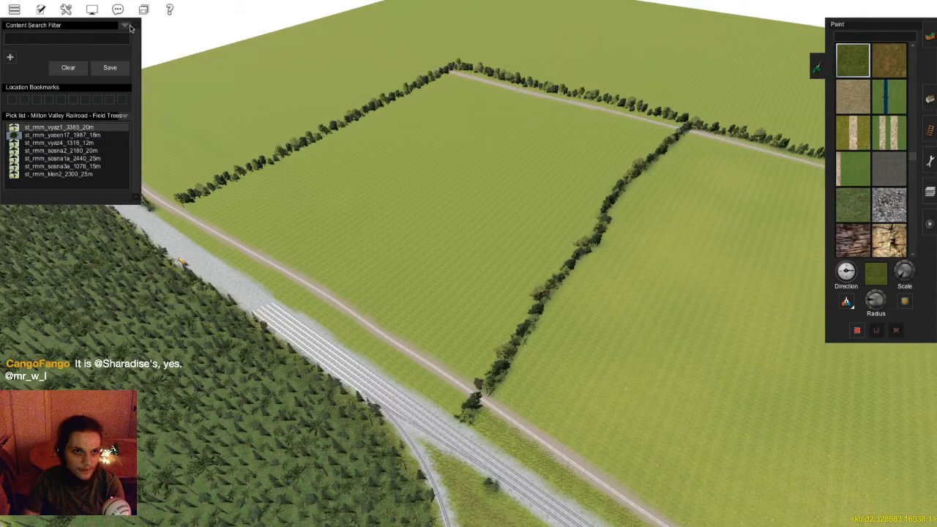
{"action": "left_click", "coordinate": [125, 26]}
{"action": "left_click", "coordinate": [139, 65]}
- Resample the grass with flowers texture from the field next to the hedged one and enlarge the paint brush radius
{"action": "key", "text": "Right"}
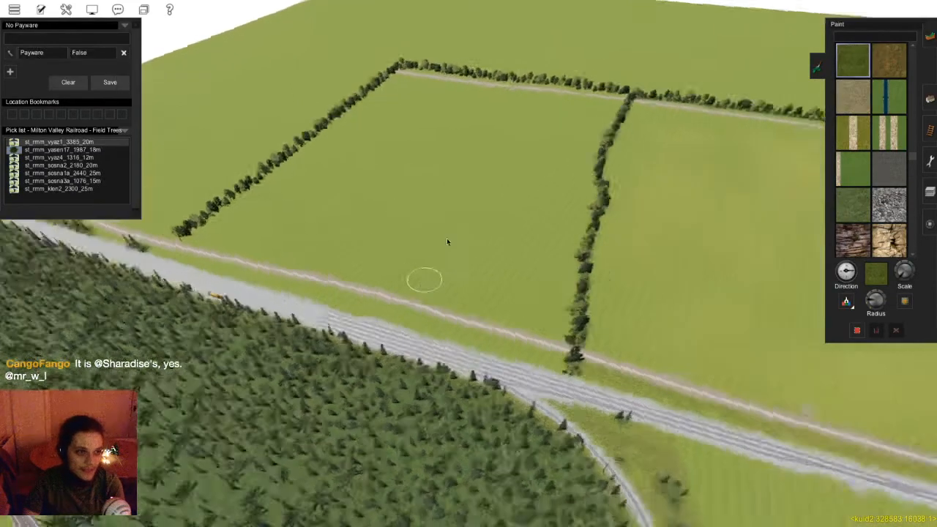
{"action": "left_click", "coordinate": [846, 301]}
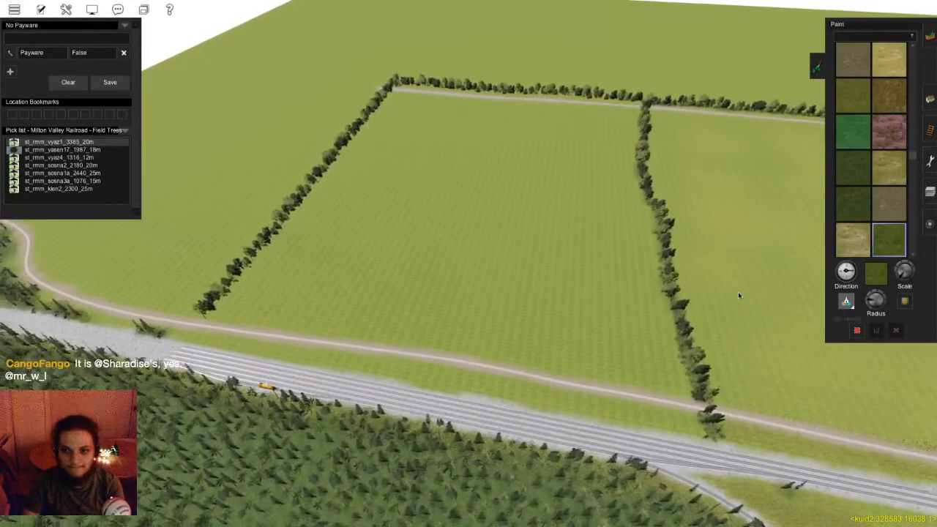
{"action": "left_click", "coordinate": [725, 242]}
{"action": "key", "text": "Right"}
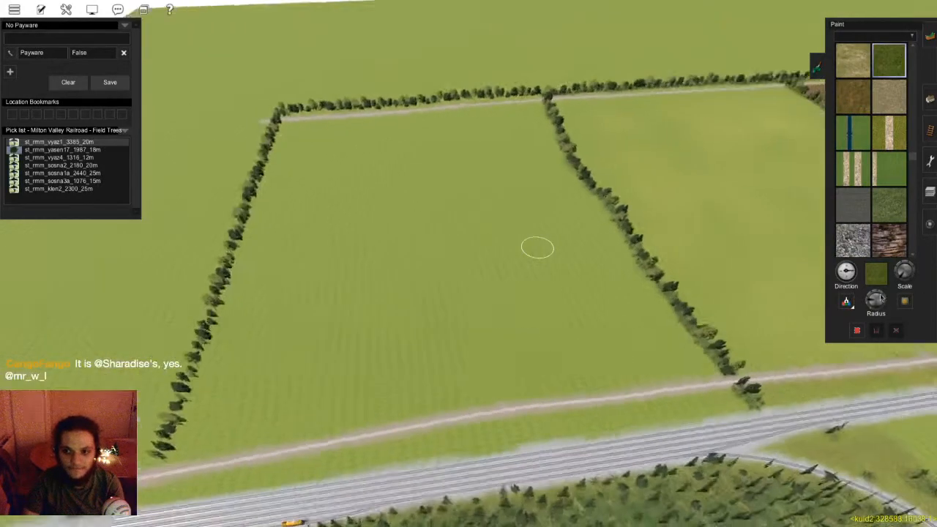
{"action": "left_click_drag", "start_coordinate": [875, 299], "coordinate": [886, 304]}
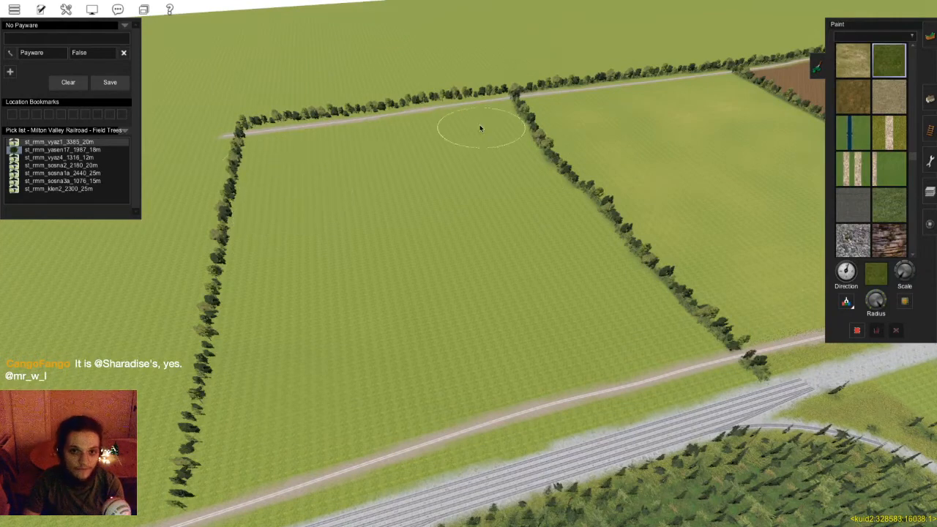
- Sample the Grass O' green texture from the lighter field beyond the dividing tree line
{"action": "key", "text": "Left"}
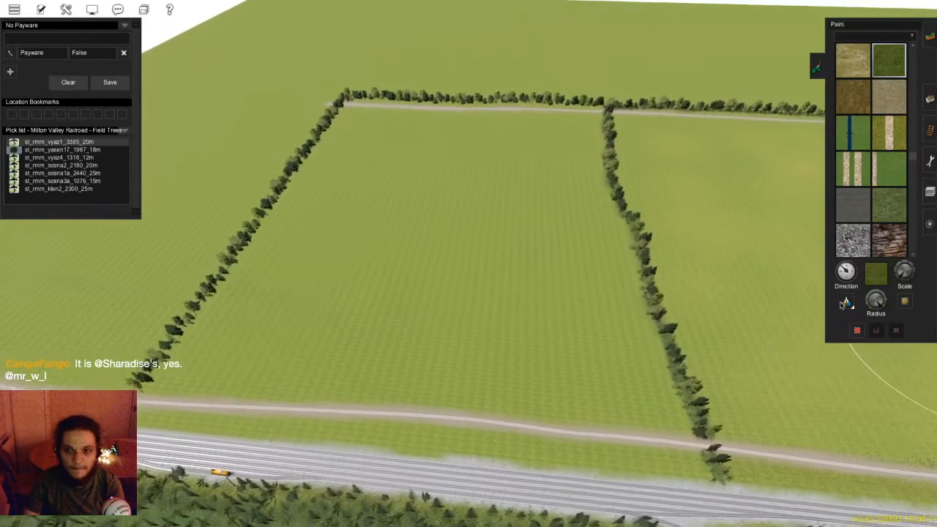
{"action": "left_click", "coordinate": [845, 301]}
{"action": "key", "text": "Down"}
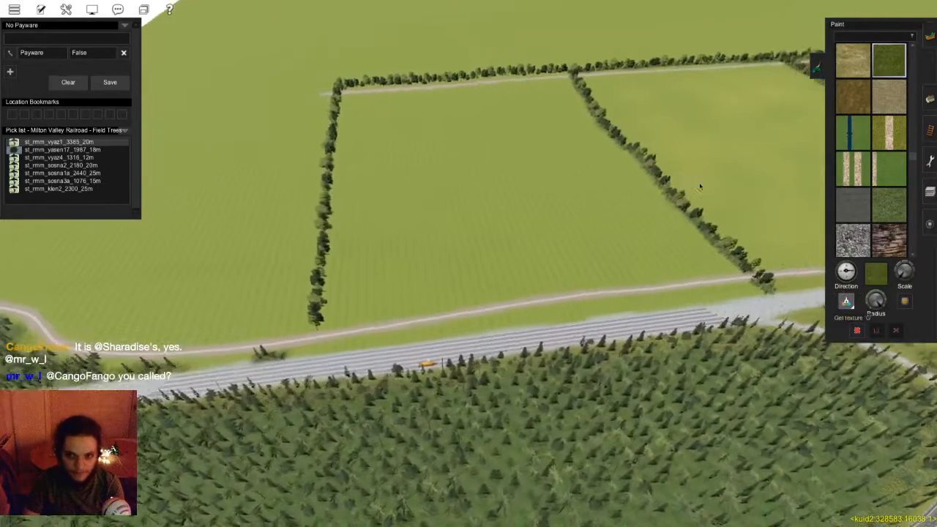
{"action": "left_click", "coordinate": [708, 92]}
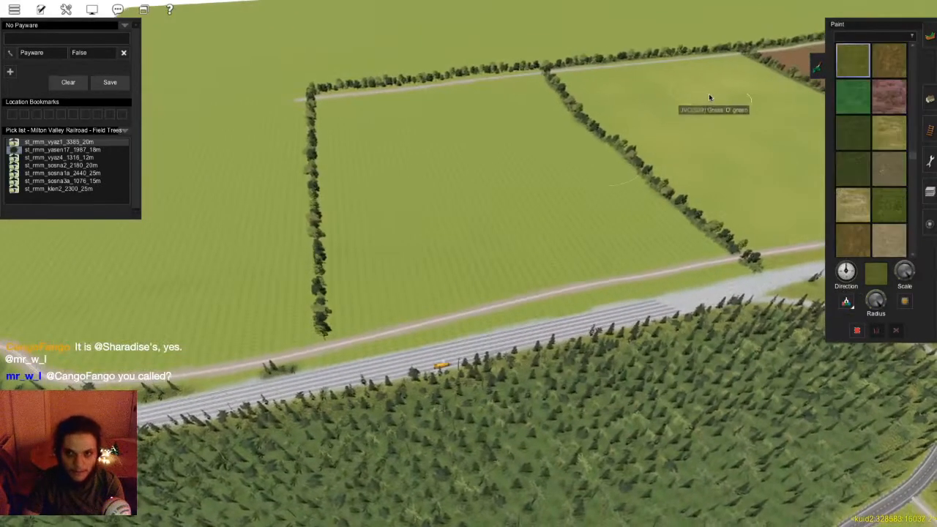
- Paint soft patches of Grass O' green across the plain tree-lined field beside the railway
{"action": "right_click", "coordinate": [512, 194]}
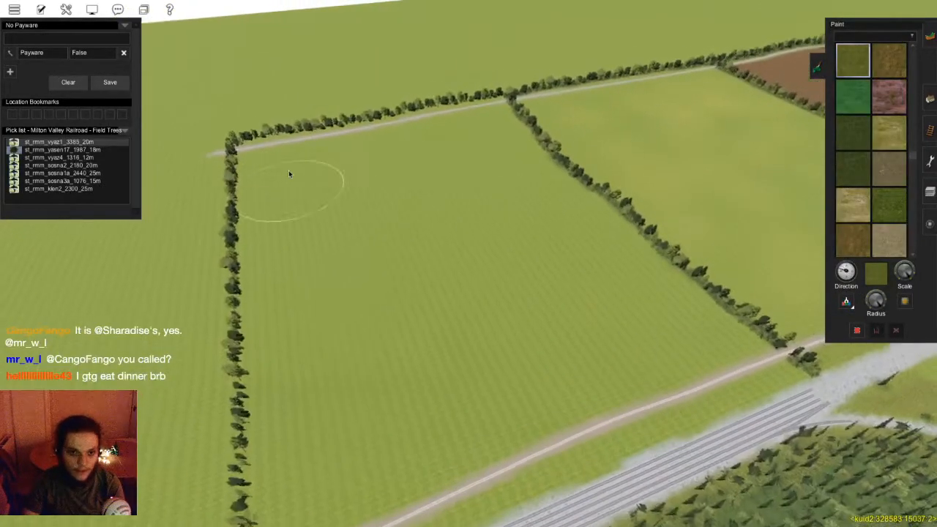
{"action": "left_click_drag", "start_coordinate": [291, 173], "coordinate": [514, 140]}
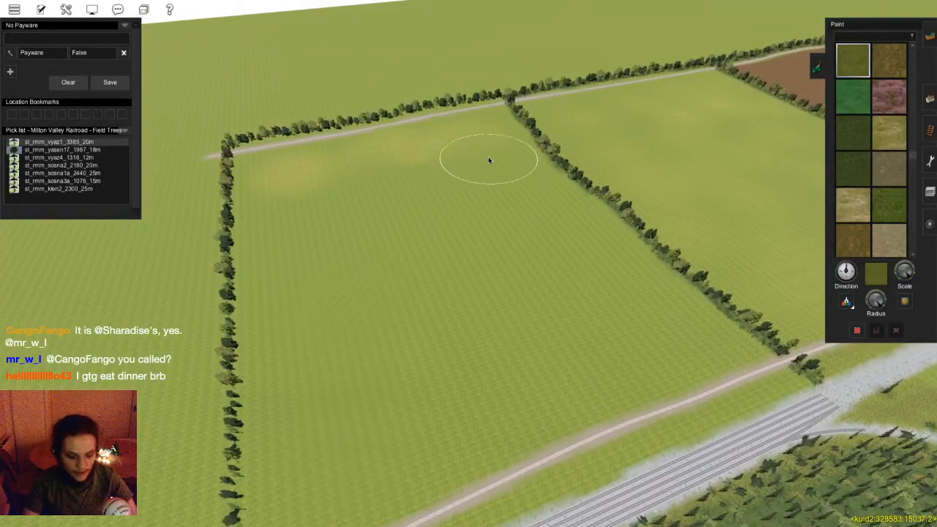
{"action": "mouse_move", "coordinate": [473, 143]}
{"action": "left_mouse_down"}
{"action": "mouse_move", "coordinate": [410, 190]}
{"action": "mouse_move", "coordinate": [403, 146]}
{"action": "mouse_move", "coordinate": [476, 271]}
{"action": "mouse_move", "coordinate": [277, 173]}
{"action": "left_mouse_up"}
{"action": "right_click", "coordinate": [458, 344]}
{"action": "key", "text": "Right"}
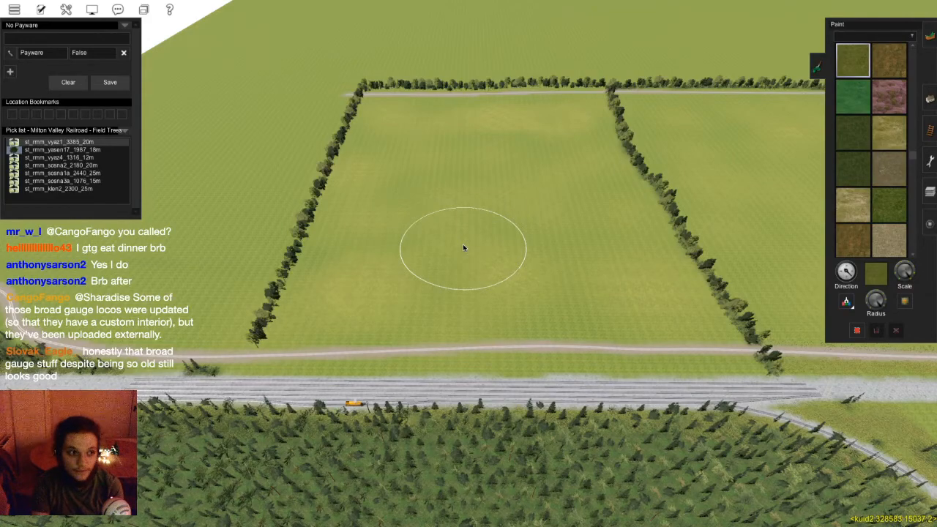
- Paint the dark green ground texture beneath the tree row running from the trackside dirt road to the far field road
{"action": "mouse_move", "coordinate": [462, 247]}
{"action": "right_mouse_down"}
{"action": "mouse_move", "coordinate": [483, 285]}
{"action": "mouse_move", "coordinate": [480, 322]}
{"action": "mouse_move", "coordinate": [463, 208]}
{"action": "mouse_move", "coordinate": [467, 284]}
{"action": "mouse_move", "coordinate": [408, 211]}
{"action": "mouse_move", "coordinate": [475, 315]}
{"action": "right_mouse_up"}
{"action": "scroll", "coordinate": [475, 314], "scroll_direction": "up", "scroll_amount": 5}
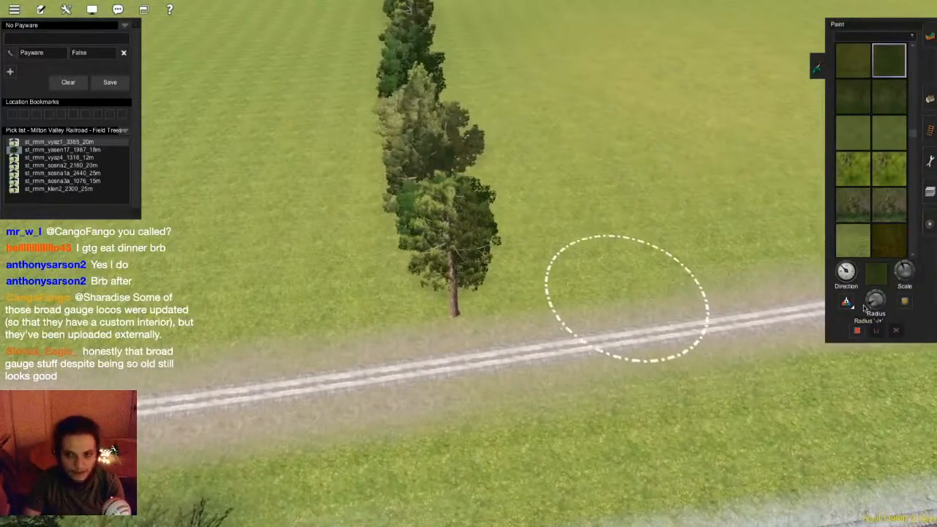
{"action": "right_click_drag", "start_coordinate": [450, 322], "coordinate": [474, 203]}
{"action": "scroll", "coordinate": [502, 293], "scroll_direction": "down", "scroll_amount": 2}
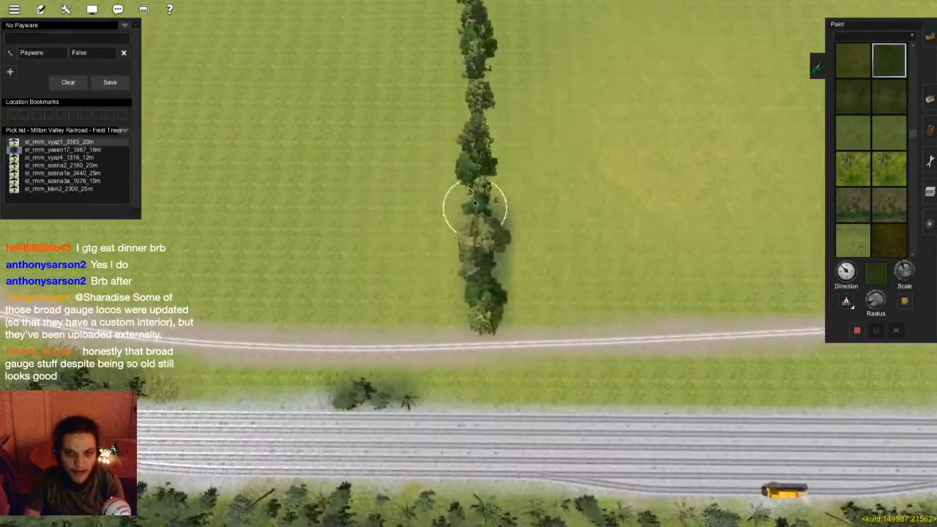
{"action": "key", "text": "Up"}
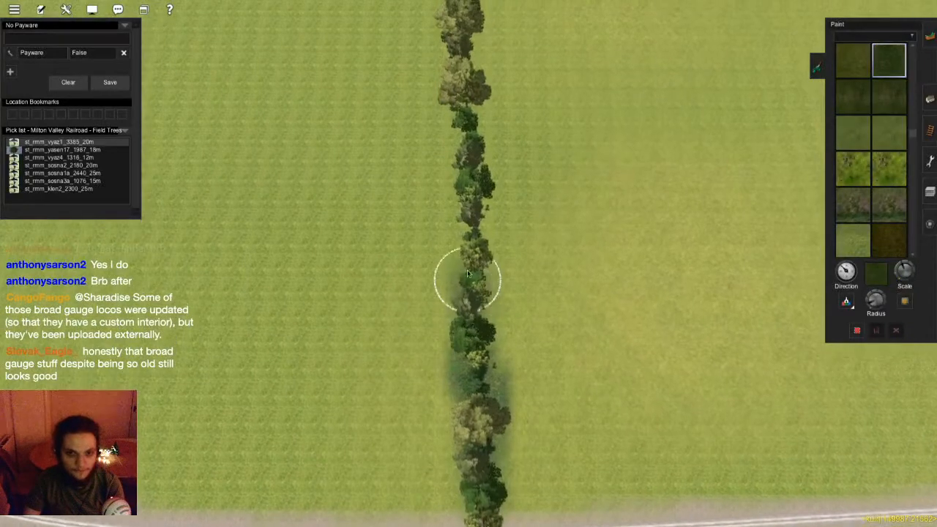
{"action": "key", "text": "Up"}
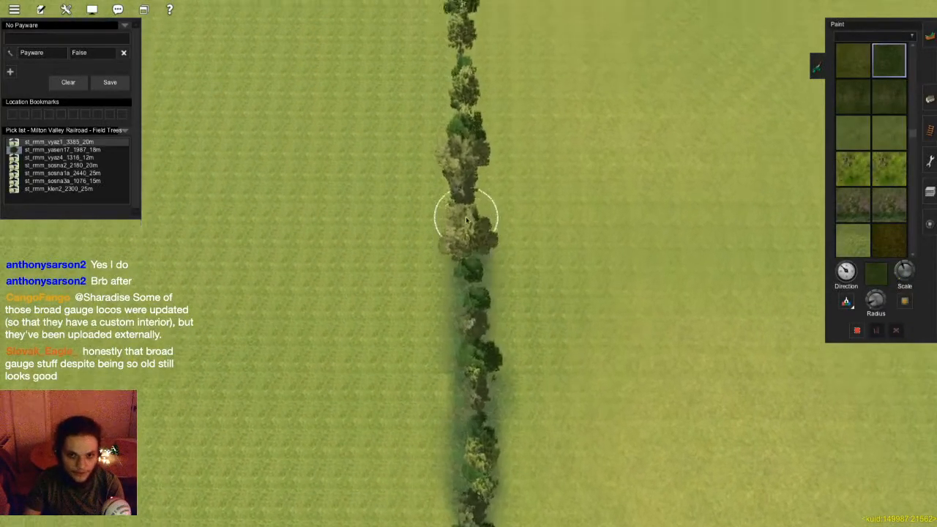
{"action": "key", "text": "Up"}
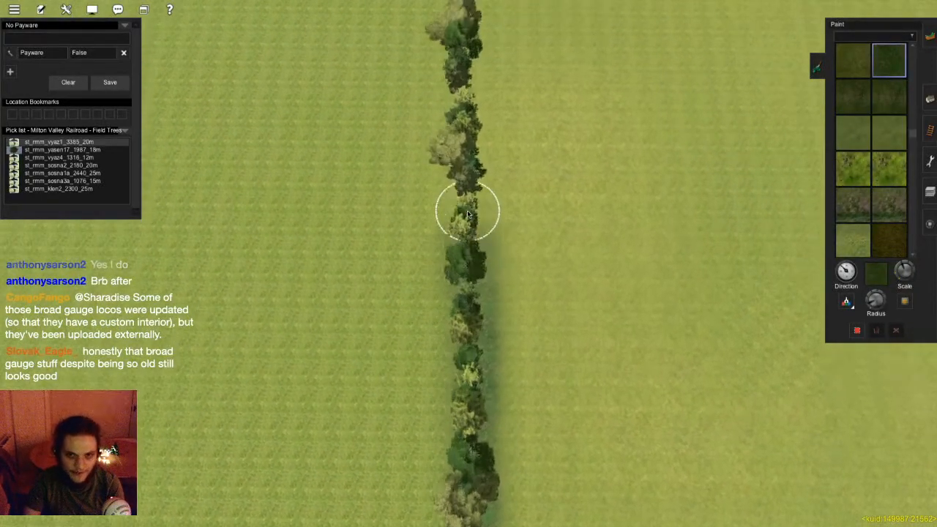
{"action": "key", "text": "Up"}
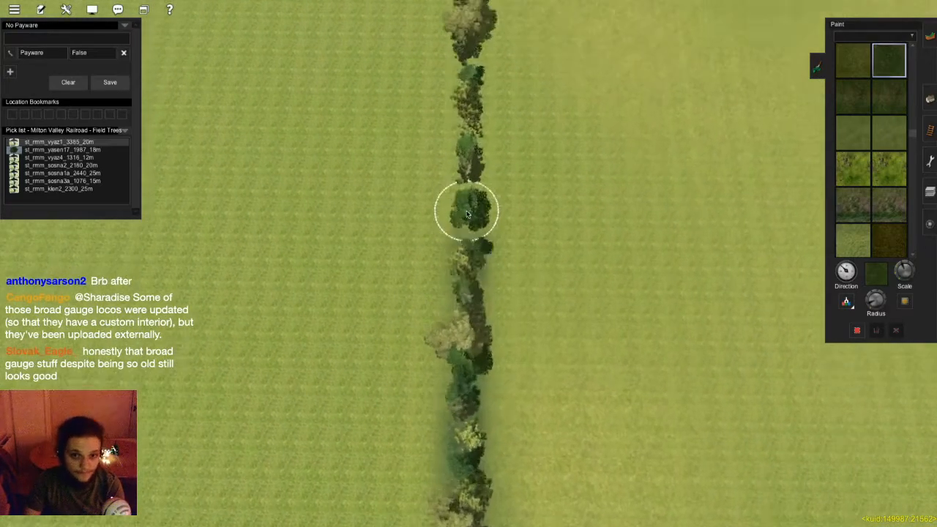
{"action": "key", "text": "Up"}
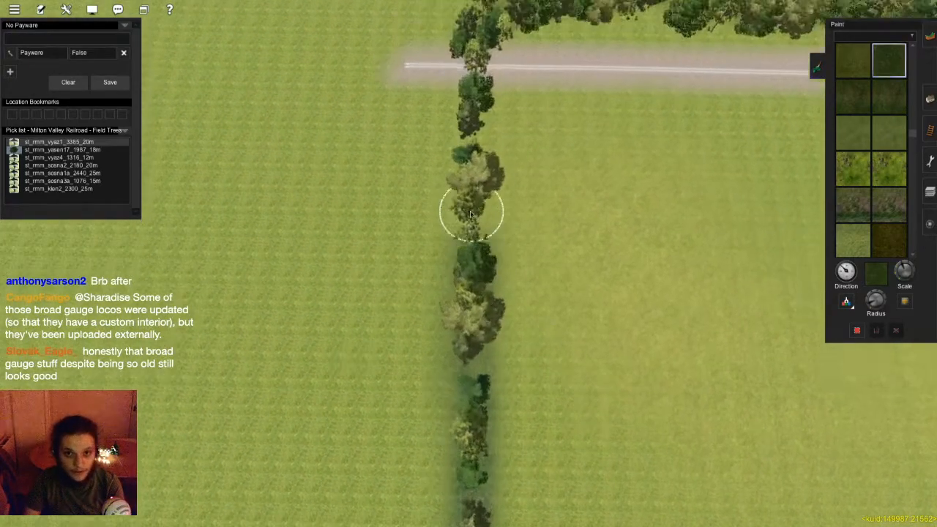
- Continue the dark green ground texture beneath the trees along the far dirt road to the dividing tree row, and save the route
{"action": "key", "text": "Right"}
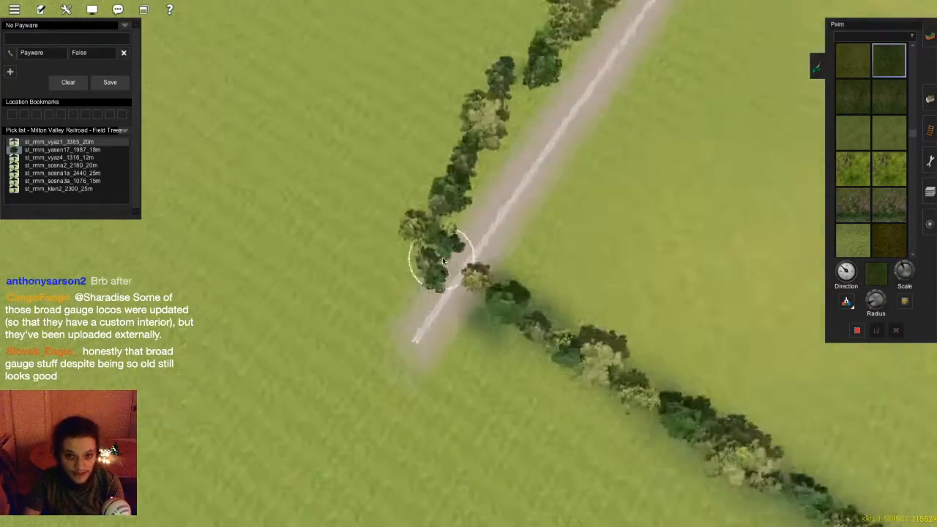
{"action": "key", "text": "Up"}
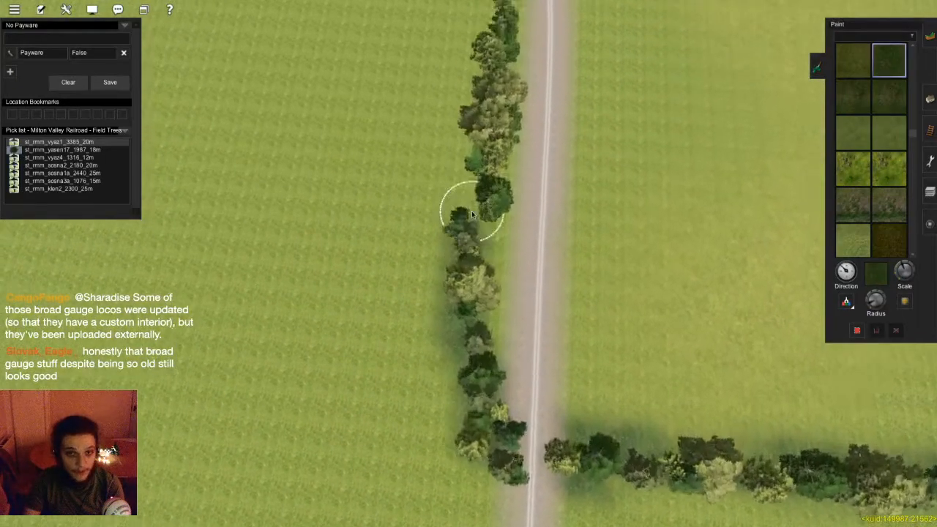
{"action": "key", "text": "Up"}
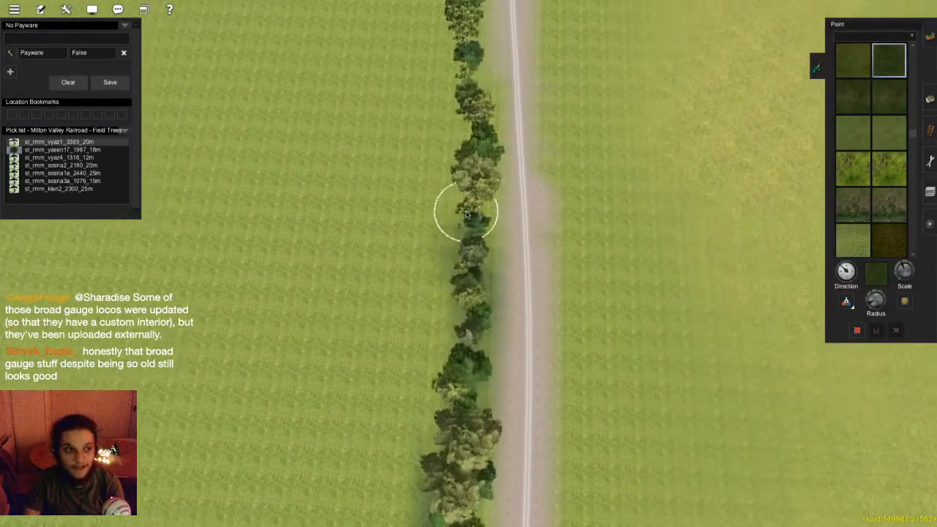
{"action": "key", "text": "Up"}
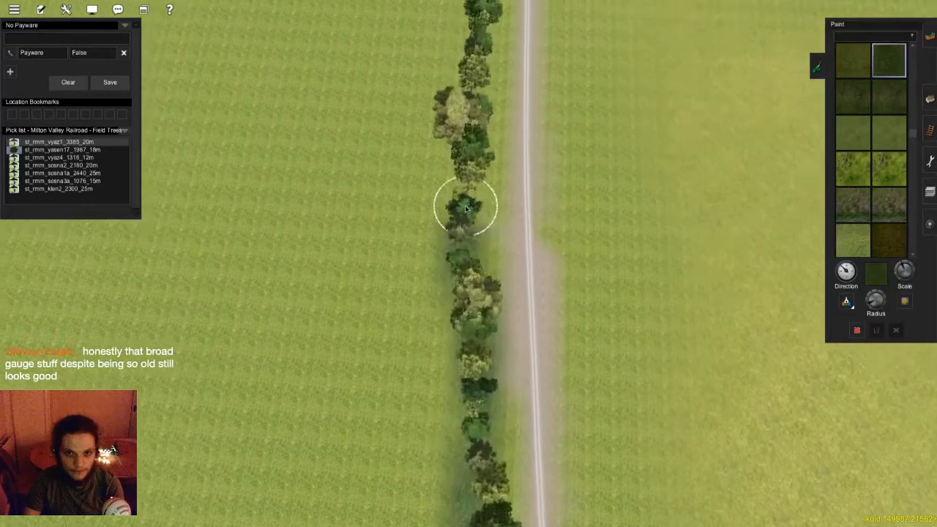
{"action": "key", "text": "Up"}
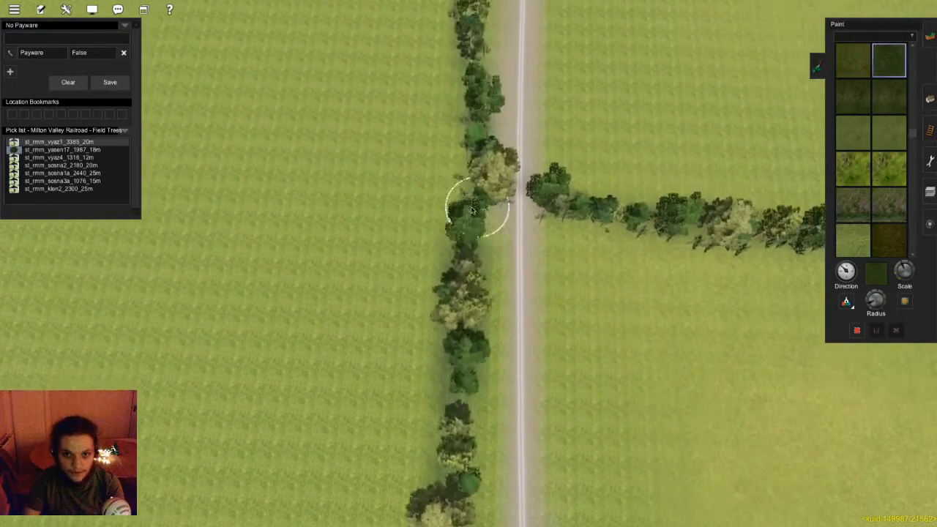
{"action": "right_click_drag", "start_coordinate": [449, 418], "coordinate": [339, 366]}
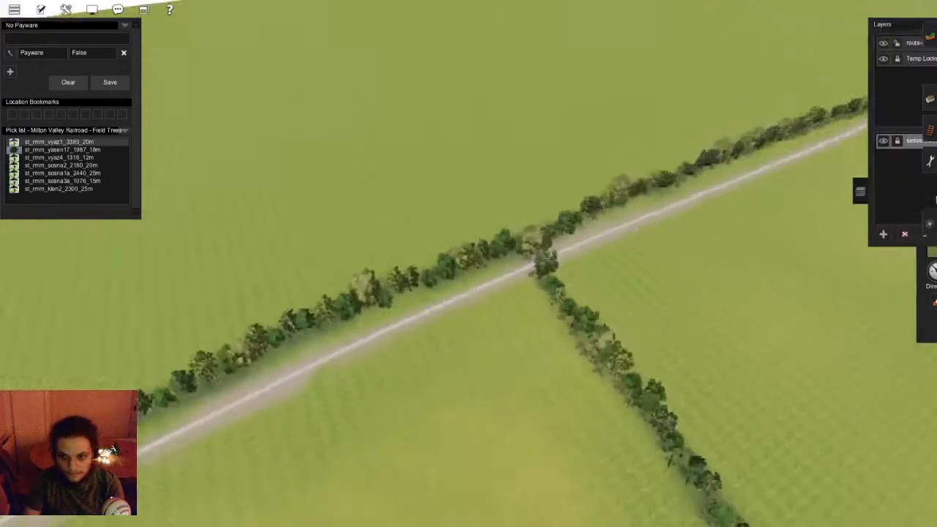
{"action": "key", "text": "ctrl+s"}
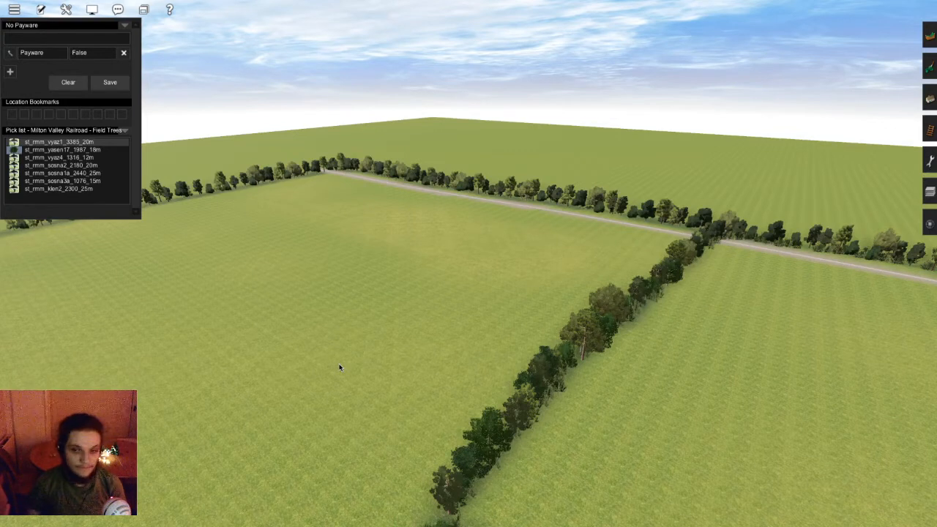
- Move to the verge between the railway tracks and dirt road, and choose the JVC(T)Grass spline#1k-mixed spline for placement
{"action": "right_click_drag", "start_coordinate": [344, 351], "coordinate": [410, 293]}
{"action": "left_click", "coordinate": [929, 98]}
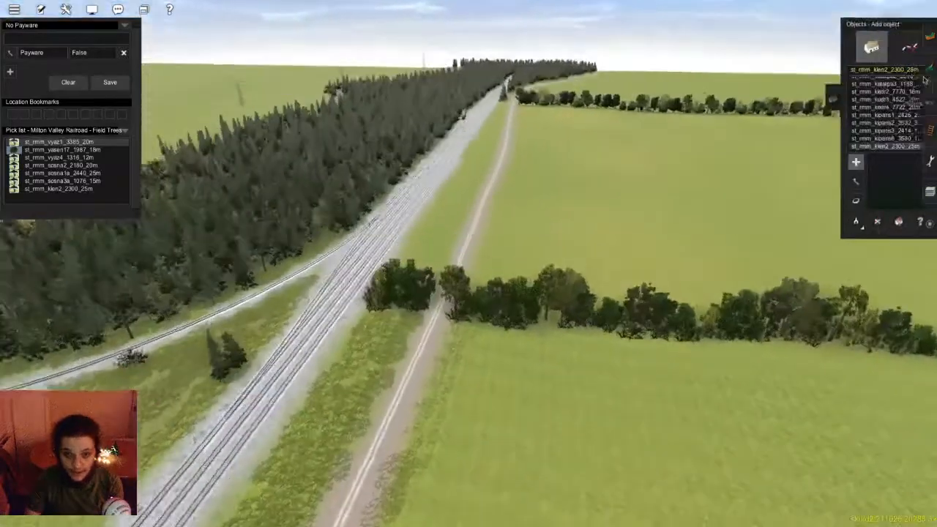
{"action": "key", "text": "Right"}
{"action": "left_click", "coordinate": [896, 46]}
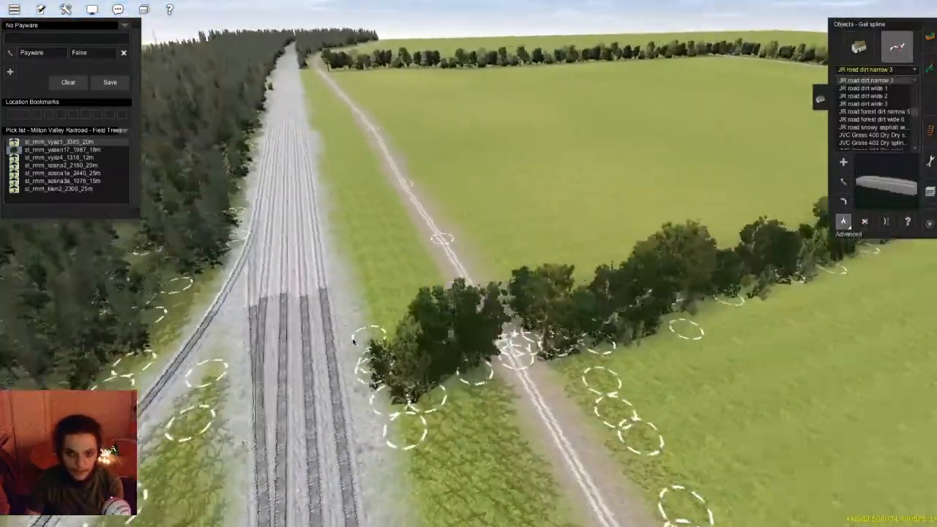
{"action": "key", "text": "Left"}
{"action": "key", "text": "Right"}
{"action": "key", "text": "Left"}
{"action": "scroll", "coordinate": [875, 112], "scroll_direction": "down", "scroll_amount": 10}
{"action": "key", "text": "Up"}
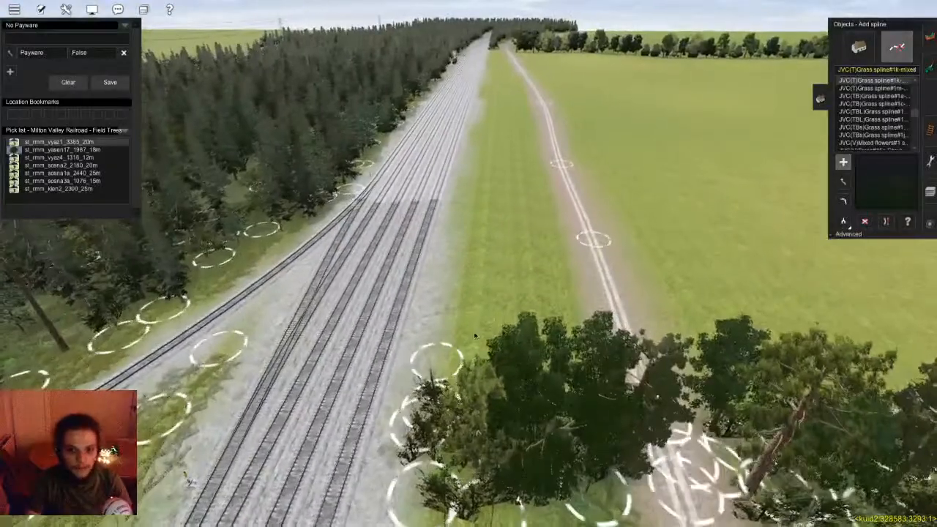
- Cancel the prompt to unlock the session layer, make the route layer active, and return to the object tools
{"action": "left_click", "coordinate": [518, 277]}
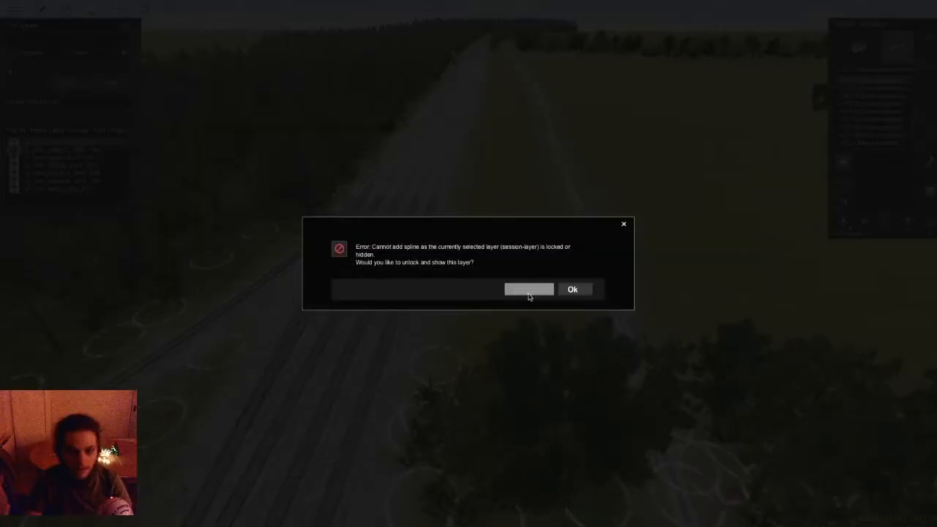
{"action": "left_click", "coordinate": [526, 289]}
{"action": "left_click", "coordinate": [910, 126]}
{"action": "left_click", "coordinate": [885, 44]}
{"action": "key", "text": "F3"}
- Lay several JVC(T)Grass spline#1k-mixed segments along the verge between the tracks and the dirt road
{"action": "left_click", "coordinate": [519, 293]}
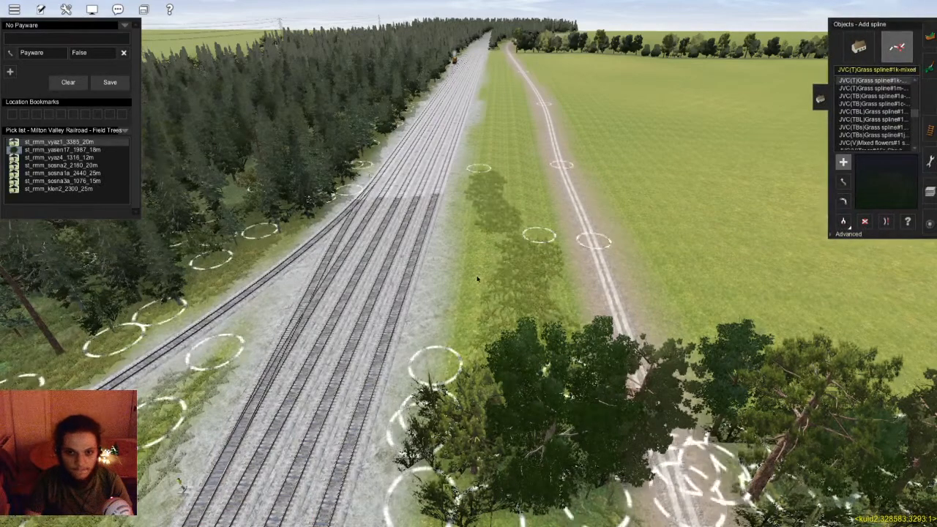
{"action": "left_click", "coordinate": [486, 121]}
{"action": "left_click", "coordinate": [534, 204]}
{"action": "left_click", "coordinate": [497, 270]}
{"action": "left_click", "coordinate": [445, 337]}
{"action": "right_click", "coordinate": [484, 223]}
{"action": "key", "text": "Up"}
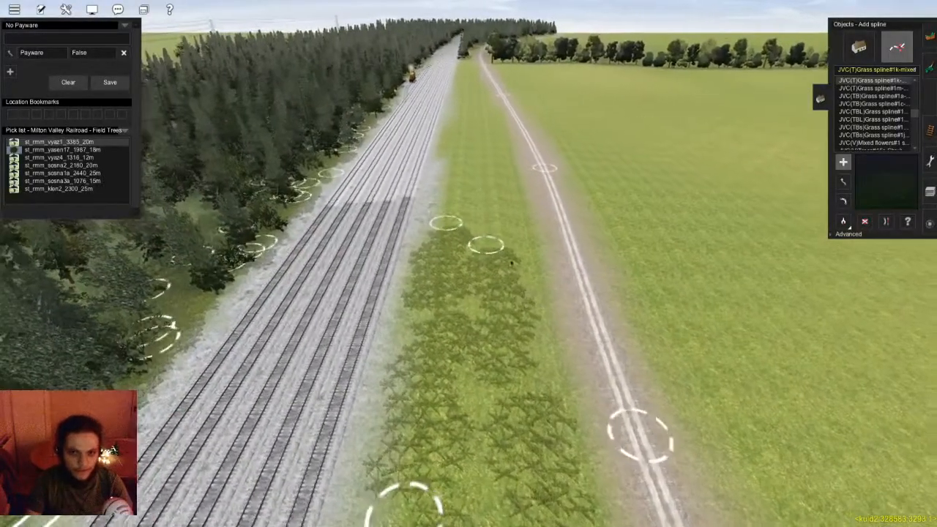
{"action": "left_click", "coordinate": [454, 155]}
{"action": "left_click", "coordinate": [490, 128]}
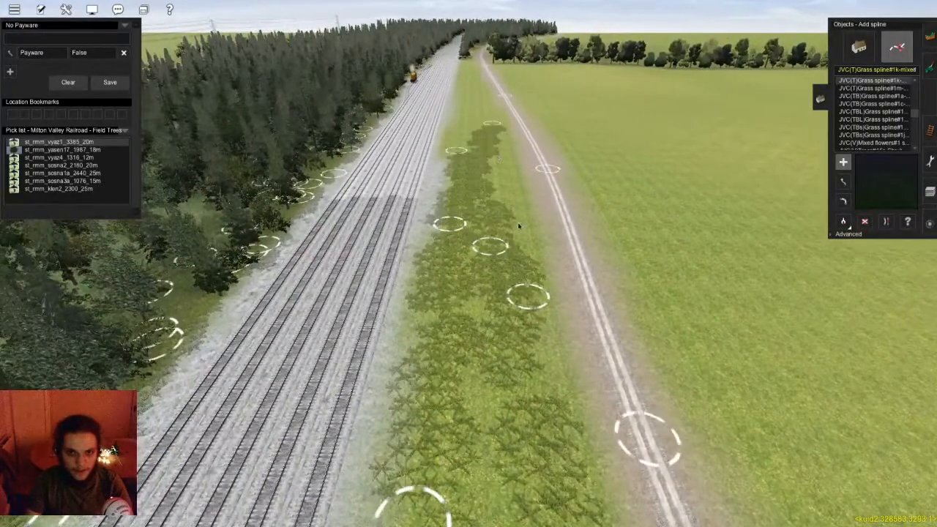
- Extend the grass splines farther along the verge toward the yellow rail vehicle, and save the route
{"action": "key", "text": "Up"}
{"action": "key", "text": "Down"}
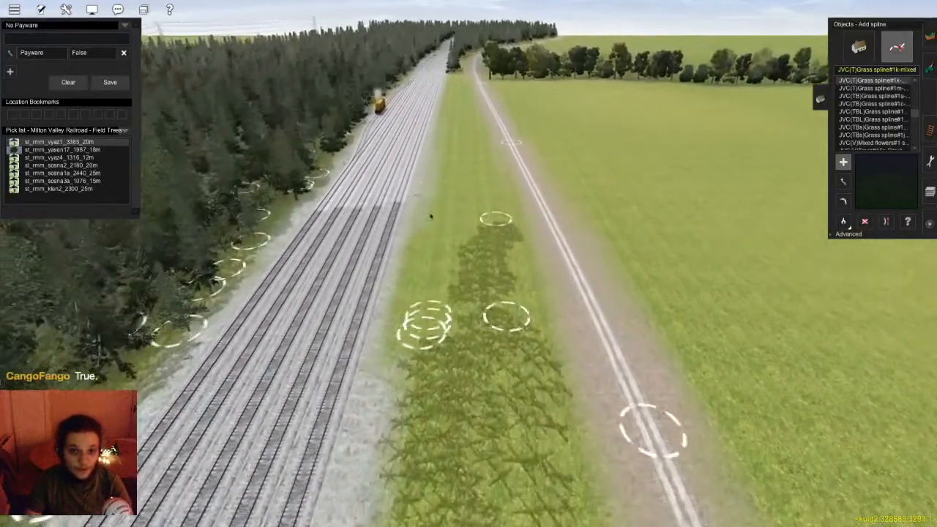
{"action": "left_click", "coordinate": [444, 224]}
{"action": "left_click", "coordinate": [433, 177]}
{"action": "left_click", "coordinate": [463, 123]}
{"action": "right_click", "coordinate": [450, 202]}
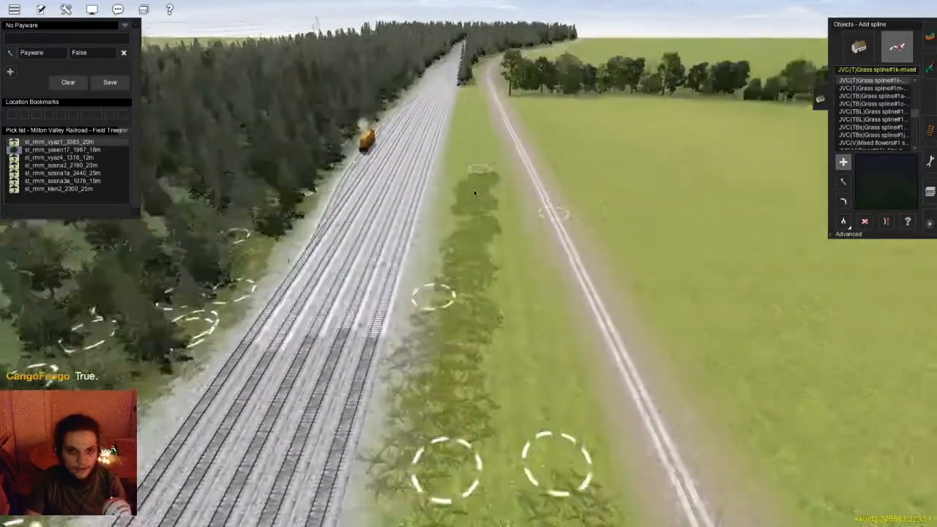
{"action": "scroll", "coordinate": [455, 388], "scroll_direction": "down", "scroll_amount": 3}
{"action": "right_click", "coordinate": [455, 387]}
{"action": "key", "text": "Down"}
{"action": "key", "text": "Up"}
{"action": "key", "text": "ctrl+s"}
{"action": "key", "text": "Return"}
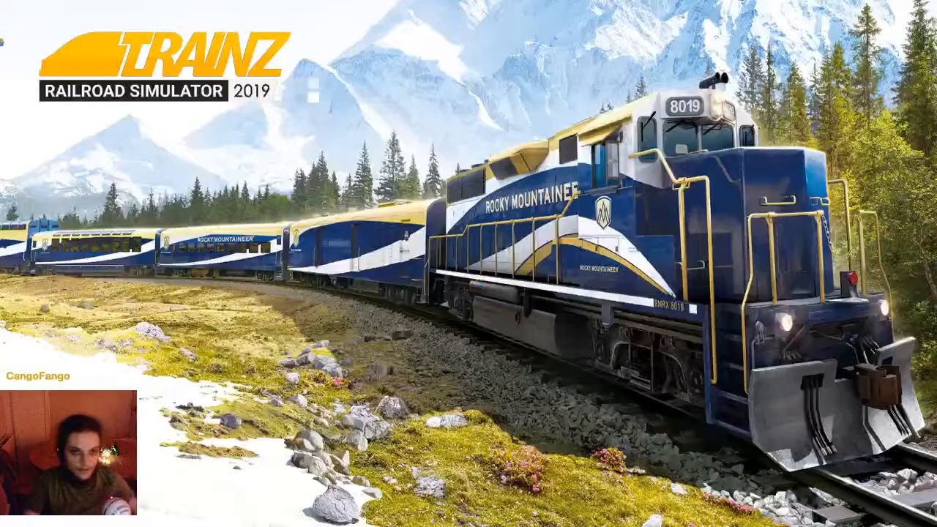
- Filter the content for "signal box" objects at the trackside verge opposite the yellow rail vehicle
{"action": "left_click", "coordinate": [64, 42]}
{"action": "type", "text": "signal box"}
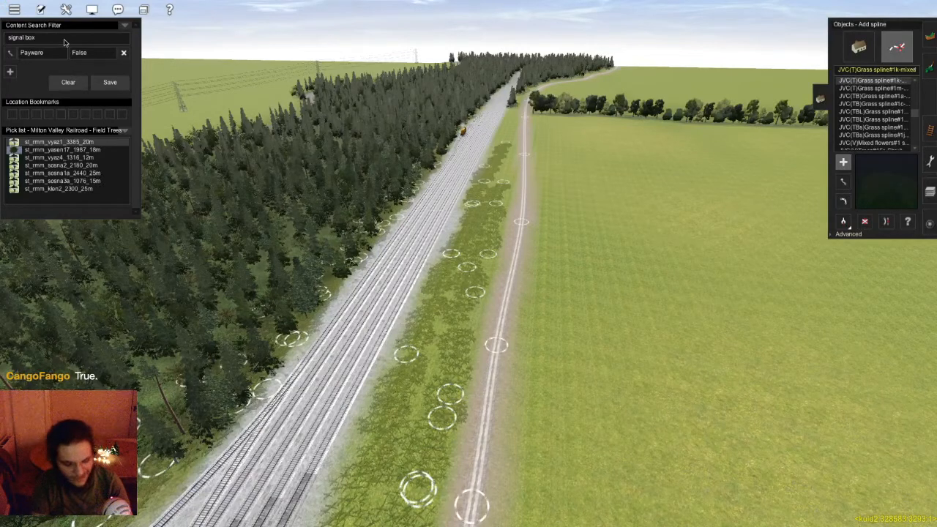
{"action": "key", "text": "Return"}
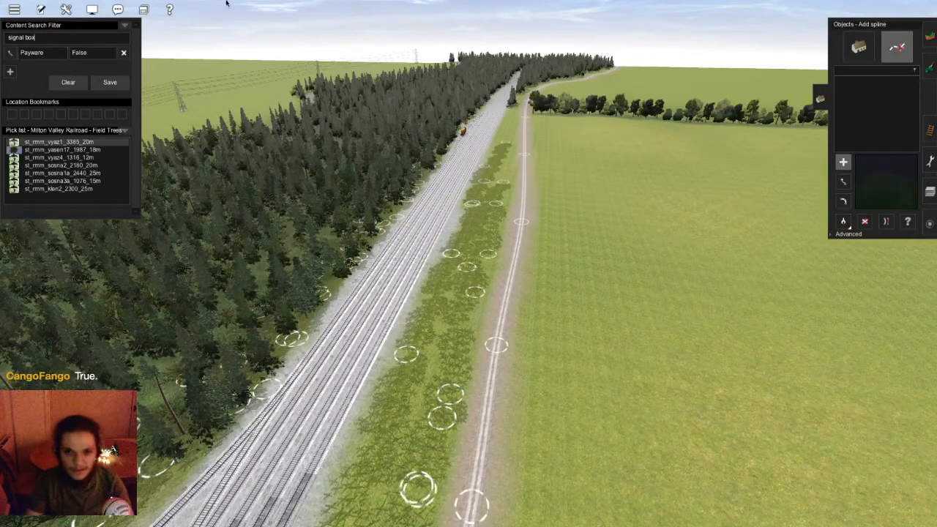
{"action": "right_click_drag", "start_coordinate": [510, 165], "coordinate": [465, 250]}
{"action": "scroll", "coordinate": [466, 250], "scroll_direction": "up", "scroll_amount": 5}
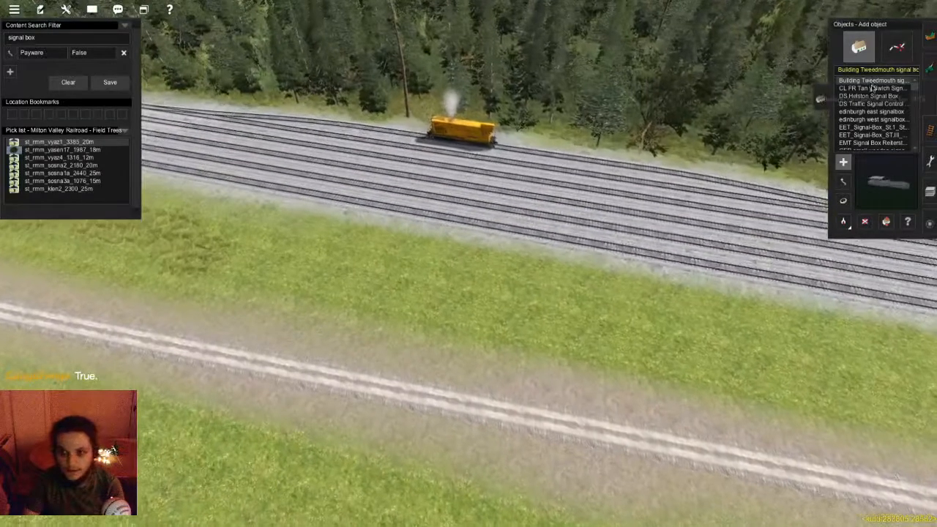
- Browse the signal box models and select EET_Signal-Box_St.1_Strzegom for placement
{"action": "left_click", "coordinate": [871, 88]}
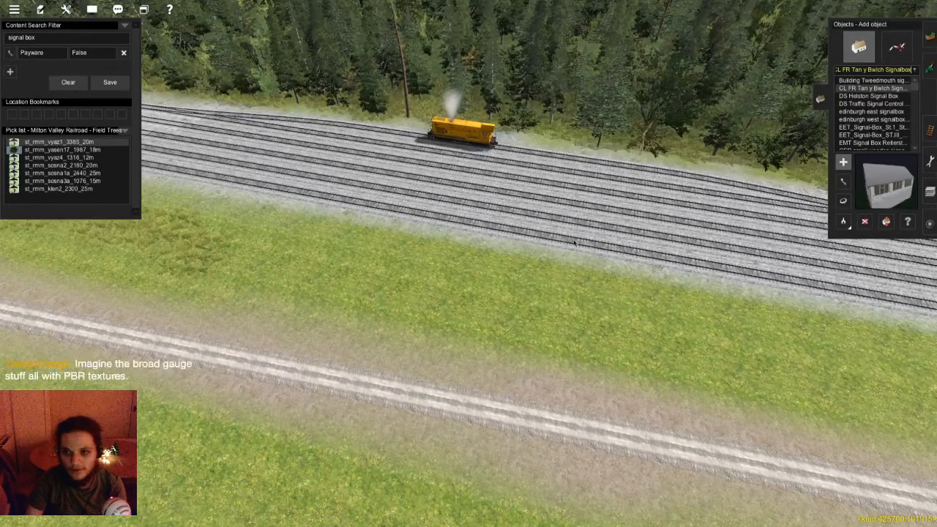
{"action": "key", "text": "Down"}
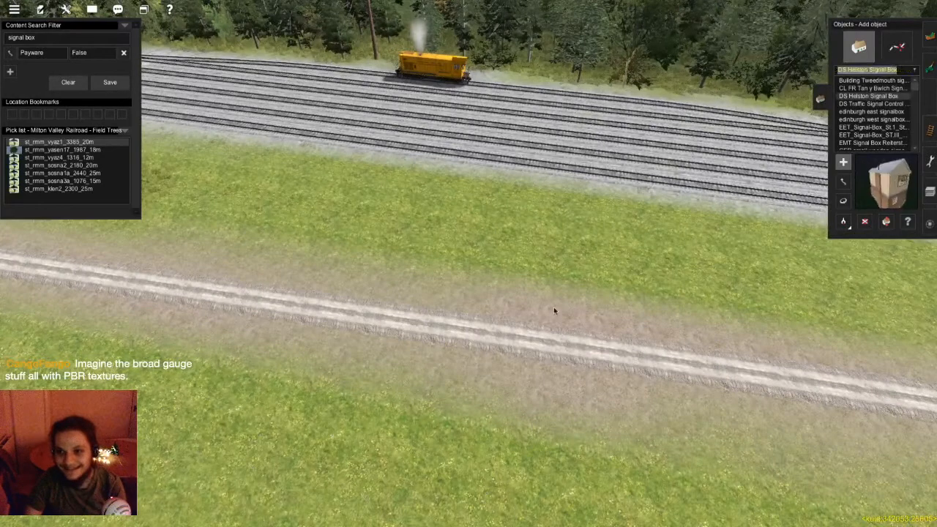
{"action": "key", "text": "Down"}
{"action": "key", "text": "Down"}
{"action": "key", "text": "Down"}
{"action": "key", "text": "Down"}
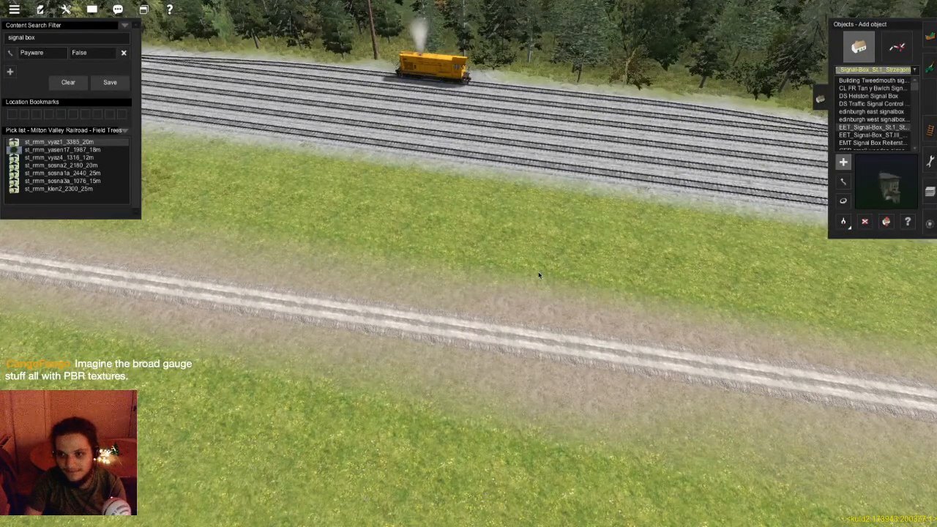
- Place the Strzegom signal box on the verge between the tracks and dirt road, and rotate it to face the tracks
{"action": "left_click", "coordinate": [451, 296]}
{"action": "right_click_drag", "start_coordinate": [481, 281], "coordinate": [519, 280]}
{"action": "key", "text": "ctrl+z"}
{"action": "left_click", "coordinate": [519, 279]}
{"action": "key", "text": "r"}
{"action": "left_click_drag", "start_coordinate": [558, 278], "coordinate": [378, 227]}
{"action": "key", "text": "Left"}
{"action": "key", "text": "Left"}
{"action": "scroll", "coordinate": [814, 324], "scroll_direction": "up", "scroll_amount": 3}
{"action": "scroll", "coordinate": [377, 228], "scroll_direction": "down", "scroll_amount": 4}
{"action": "key", "text": "Left"}
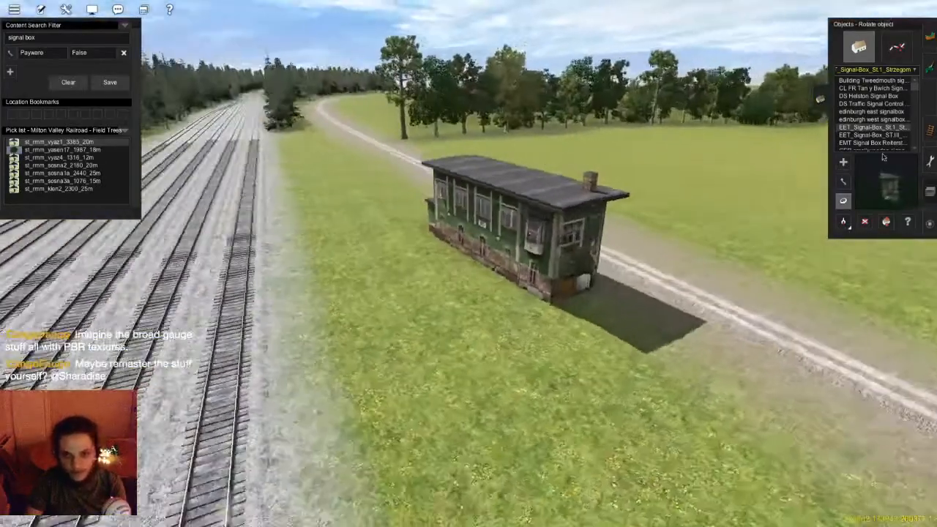
- Try the EET_Signal-Box_ST.III_Trutnov model beside the first signal box, and delete both buildings from the verge
{"action": "key", "text": "Right"}
{"action": "left_click", "coordinate": [872, 134]}
{"action": "left_click", "coordinate": [462, 331]}
{"action": "key", "text": "d"}
{"action": "left_click", "coordinate": [469, 322]}
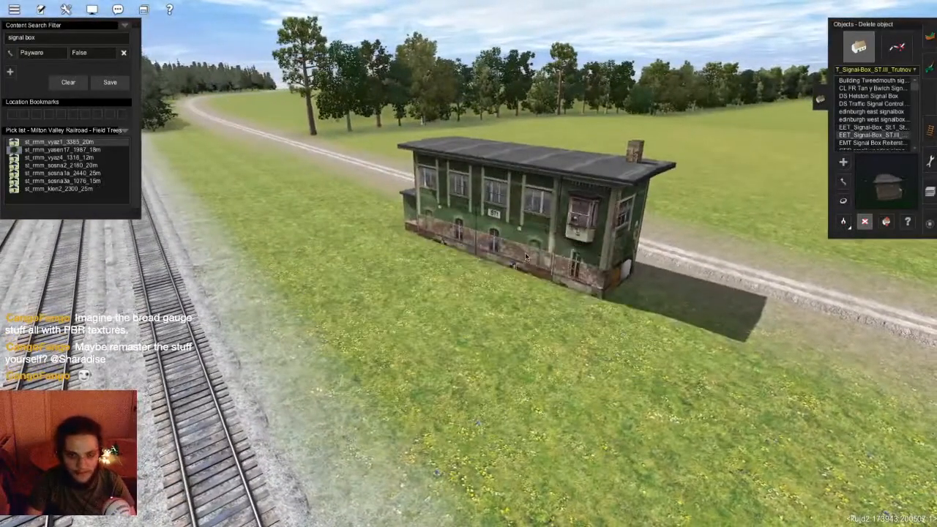
{"action": "left_click", "coordinate": [535, 246]}
{"action": "scroll", "coordinate": [895, 150], "scroll_direction": "down", "scroll_amount": 1}
- Browse the remaining signal box models, select Goonbarrow Signal Box, and place it on the grass verge beside the tracks
{"action": "left_click", "coordinate": [871, 120]}
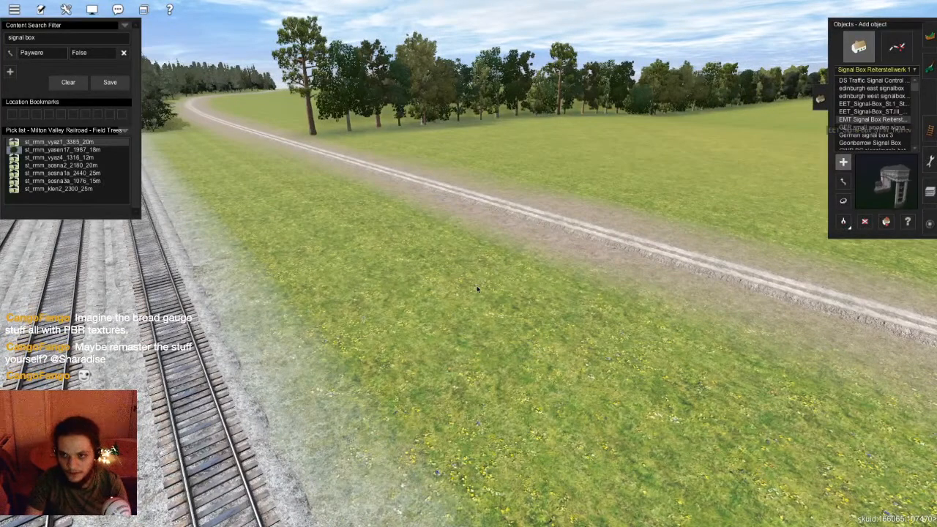
{"action": "left_click", "coordinate": [848, 135]}
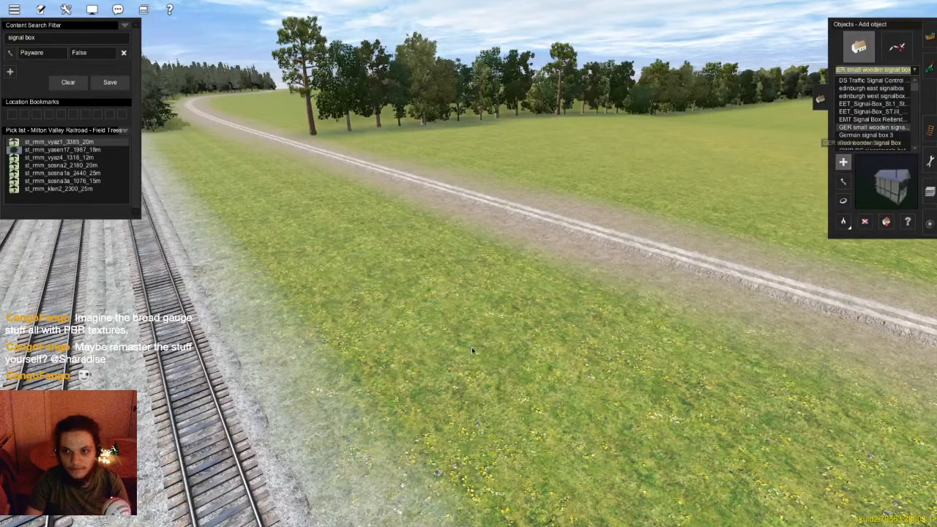
{"action": "key", "text": "Down"}
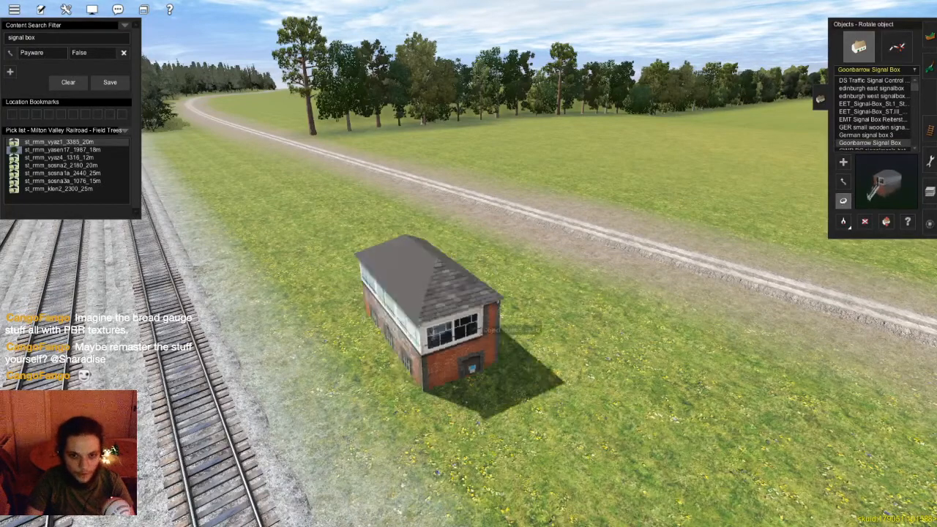
- Delete the Goonbarrow Signal Box, try the GWR BG signalman's bothy on the grass verge, and undo its placement
{"action": "key", "text": "d"}
{"action": "scroll", "coordinate": [884, 138], "scroll_direction": "down", "scroll_amount": 1}
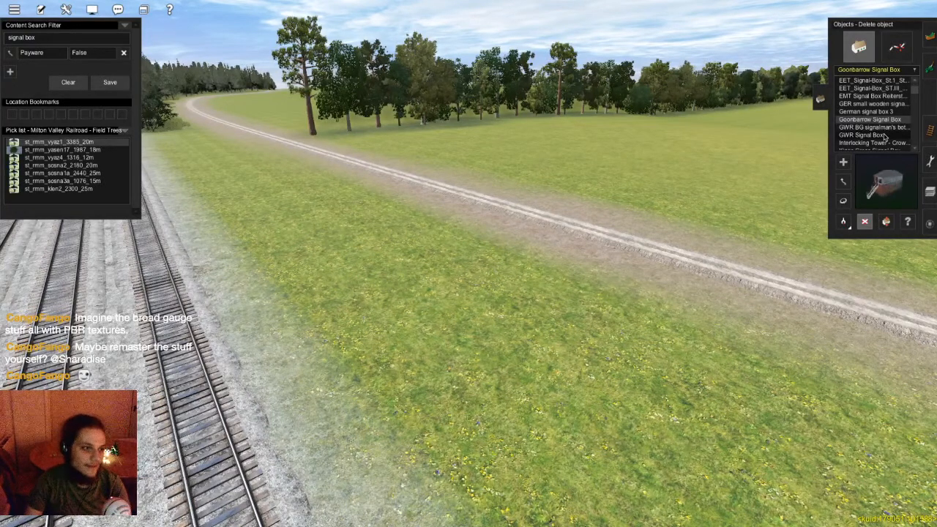
{"action": "left_click", "coordinate": [872, 126]}
{"action": "left_click", "coordinate": [842, 162]}
{"action": "left_click", "coordinate": [519, 289]}
{"action": "key", "text": "ctrl+z"}
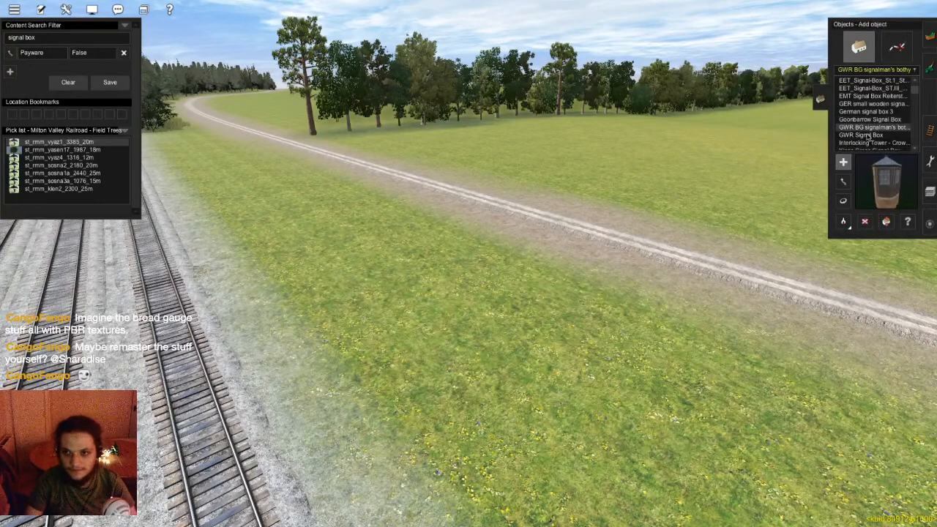
- Try the GWR Signal Box on the grass verge, rotate it, and remove it again
{"action": "left_click", "coordinate": [860, 135]}
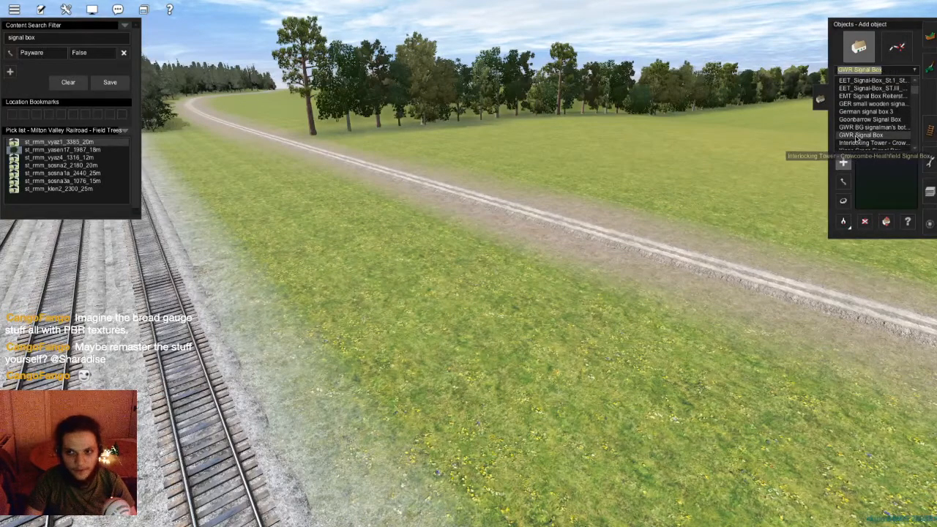
{"action": "left_click", "coordinate": [492, 294]}
{"action": "key", "text": "ctrl+z"}
{"action": "left_click", "coordinate": [484, 300]}
{"action": "key", "text": "r"}
{"action": "left_click_drag", "start_coordinate": [491, 257], "coordinate": [697, 313]}
{"action": "key", "text": "ctrl+z"}
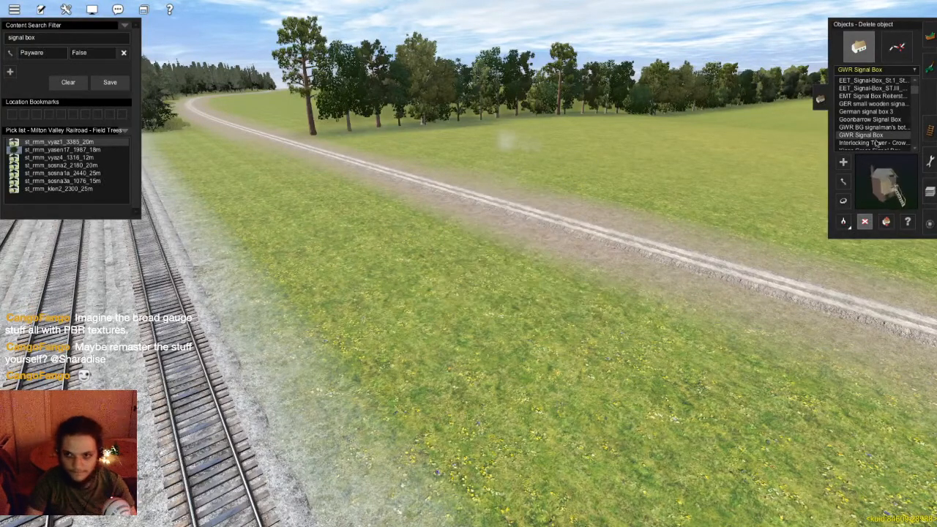
- Try the Liskeard Signal Box on the verge beside the tracks, rotate it, and delete it
{"action": "left_click", "coordinate": [869, 142]}
{"action": "left_click", "coordinate": [869, 150]}
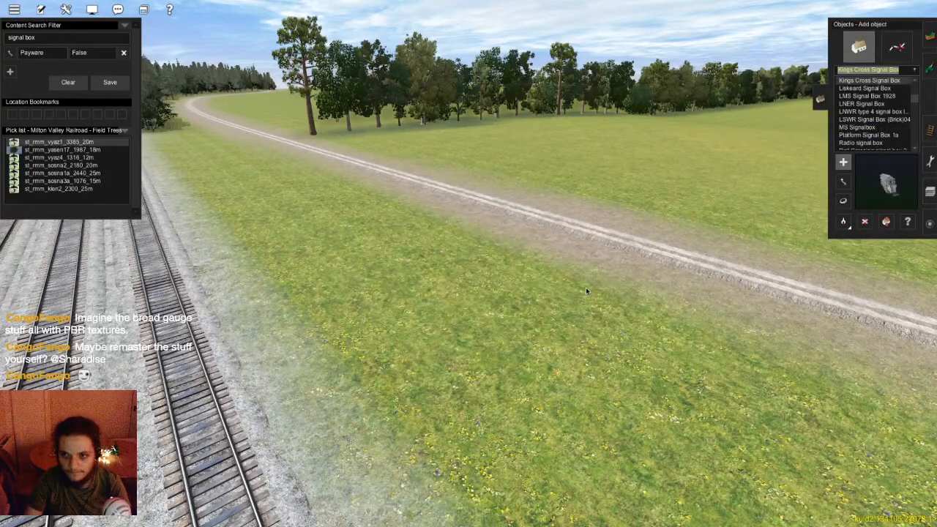
{"action": "key", "text": "Down"}
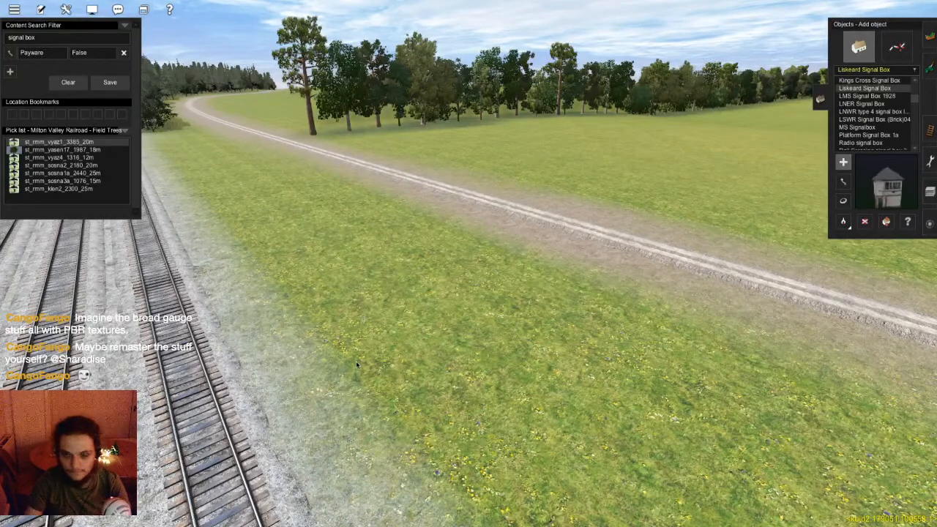
{"action": "left_click", "coordinate": [355, 361]}
{"action": "key", "text": "r"}
{"action": "left_click_drag", "start_coordinate": [572, 366], "coordinate": [620, 376]}
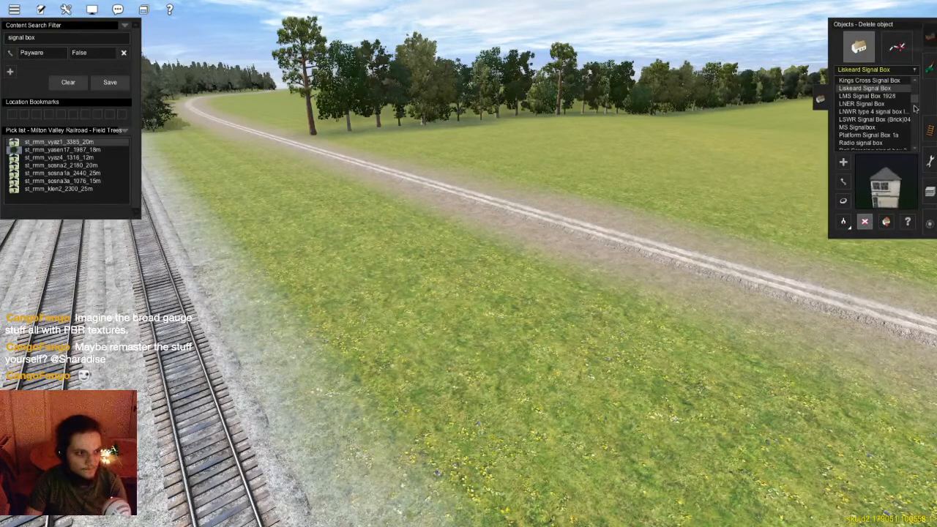
- Browse the signal box models from the LNWR type 4 onward and select Retford_Signal_Box
{"action": "left_click", "coordinate": [874, 112]}
{"action": "key", "text": "Down"}
{"action": "key", "text": "Down"}
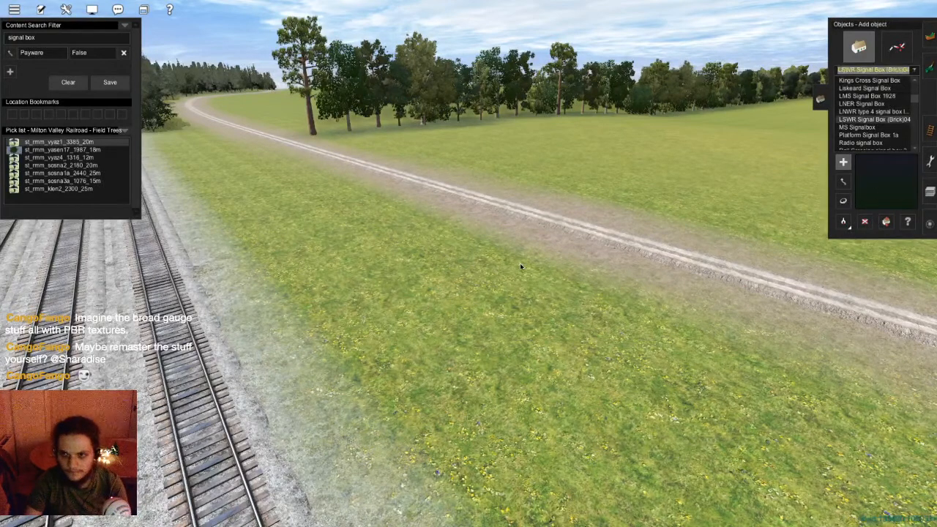
{"action": "key", "text": "Down"}
{"action": "key", "text": "Down"}
{"action": "key", "text": "Down"}
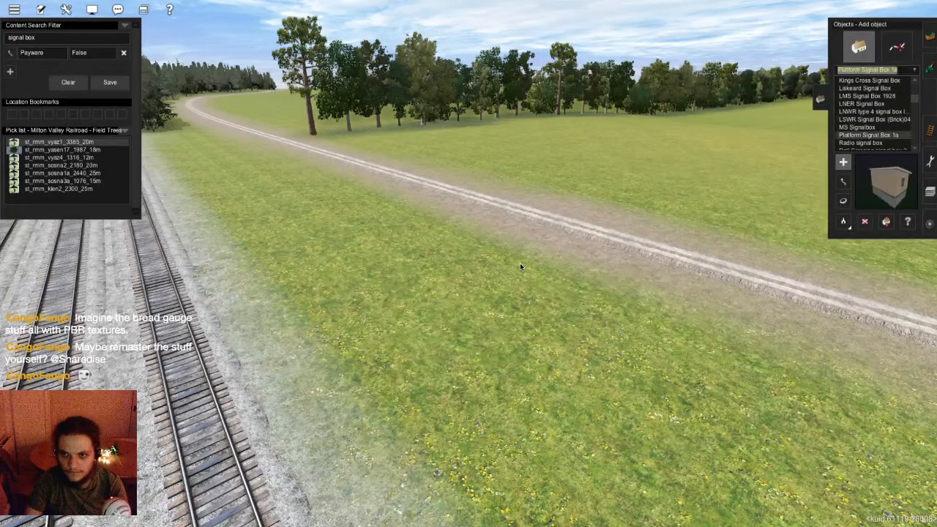
{"action": "key", "text": "Down"}
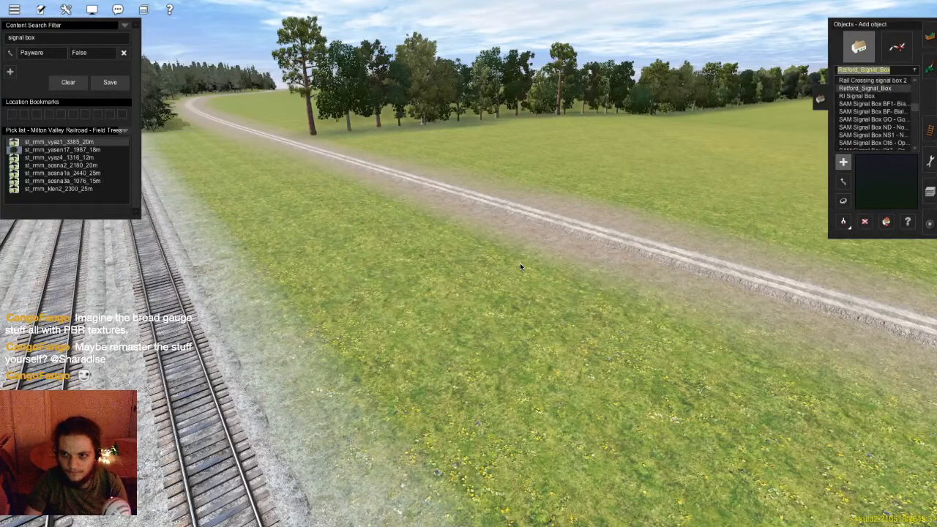
- Try Retford_Signal_Box on the verge, rotate it to inspect its entrance side up close, and delete it
{"action": "left_click", "coordinate": [519, 263]}
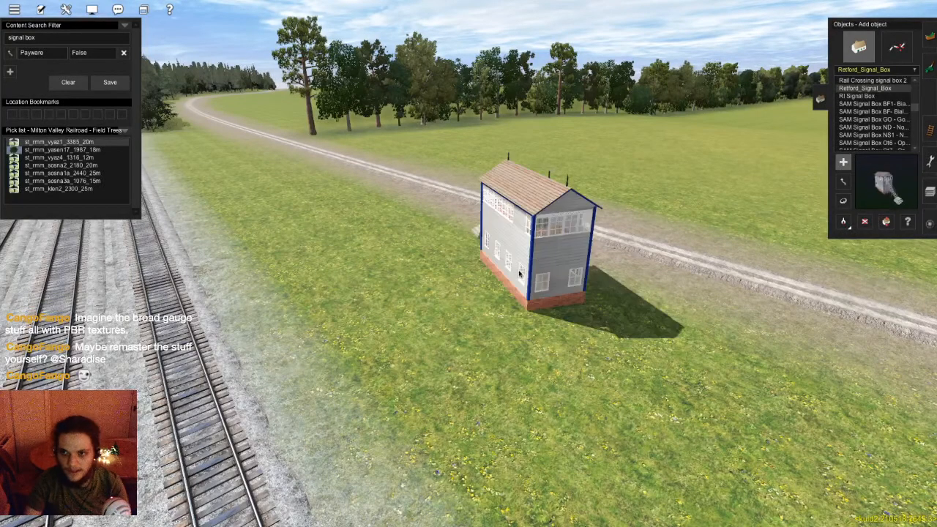
{"action": "key", "text": "r"}
{"action": "left_click_drag", "start_coordinate": [540, 237], "coordinate": [704, 319]}
{"action": "scroll", "coordinate": [844, 284], "scroll_direction": "up", "scroll_amount": 3}
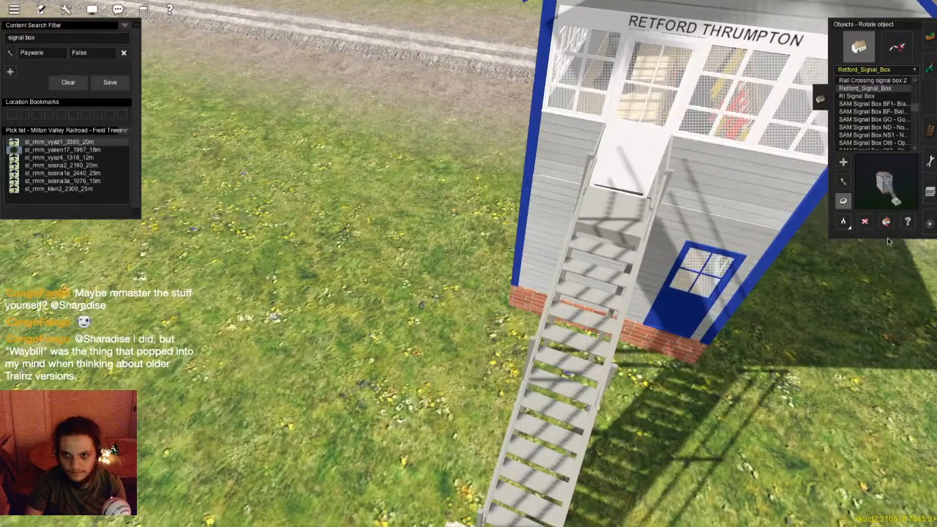
{"action": "key", "text": "d"}
{"action": "left_click", "coordinate": [704, 209]}
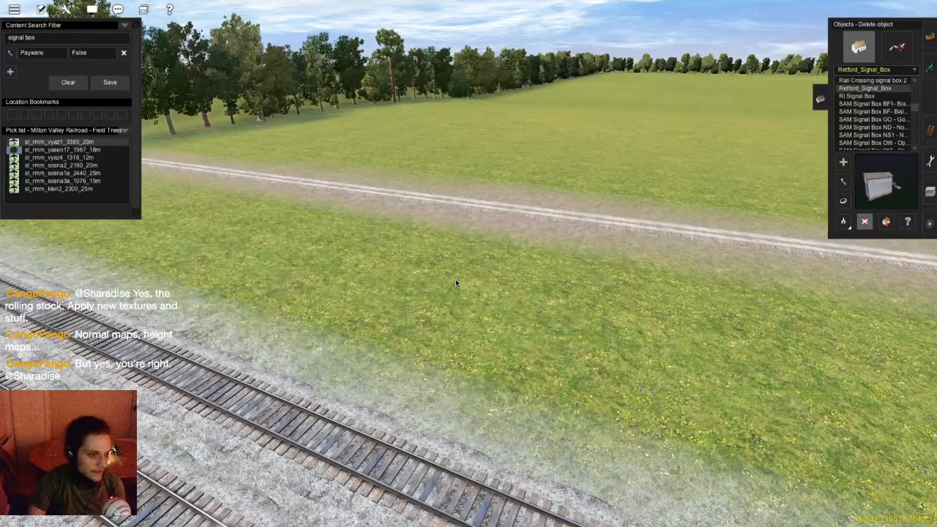
- Select the SAM Signal Box BF- Bialystok Fab model and place it on the verge beside the tracks
{"action": "left_click", "coordinate": [870, 81]}
{"action": "left_click", "coordinate": [872, 103]}
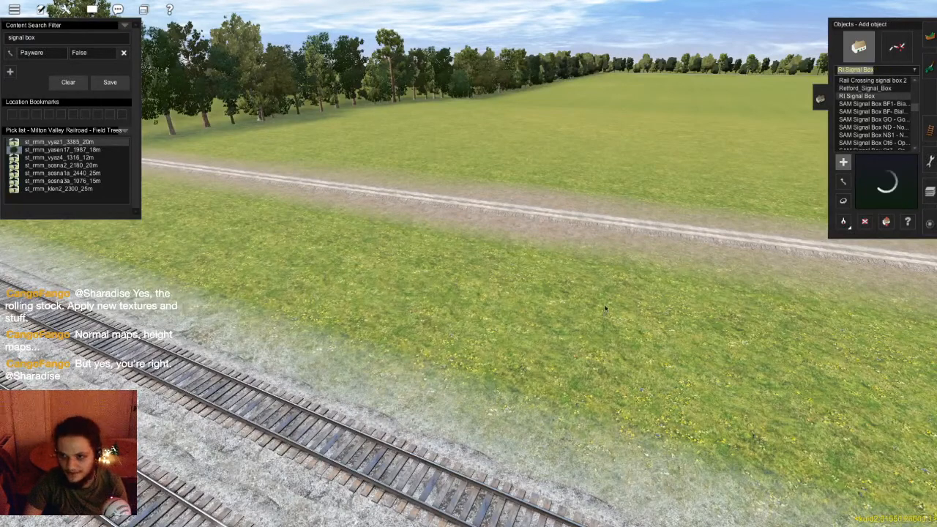
{"action": "key", "text": "Down"}
{"action": "left_click", "coordinate": [523, 338]}
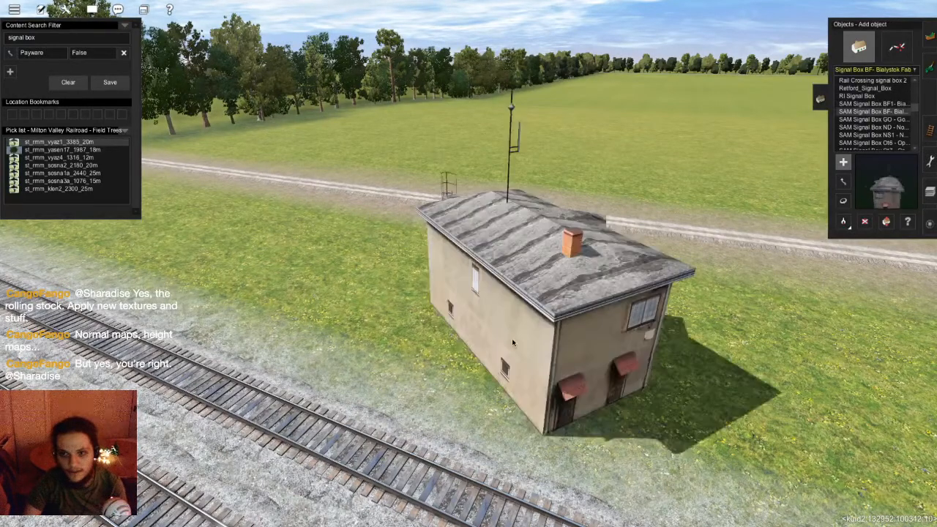
- Rotate the Bialystok signal box so its bay window faces the tracks, and check it from several angles
{"action": "scroll", "coordinate": [522, 338], "scroll_direction": "up", "scroll_amount": 5}
{"action": "key", "text": "r"}
{"action": "left_click_drag", "start_coordinate": [583, 235], "coordinate": [306, 238]}
{"action": "scroll", "coordinate": [399, 238], "scroll_direction": "down", "scroll_amount": 5}
{"action": "scroll", "coordinate": [347, 239], "scroll_direction": "up", "scroll_amount": 4}
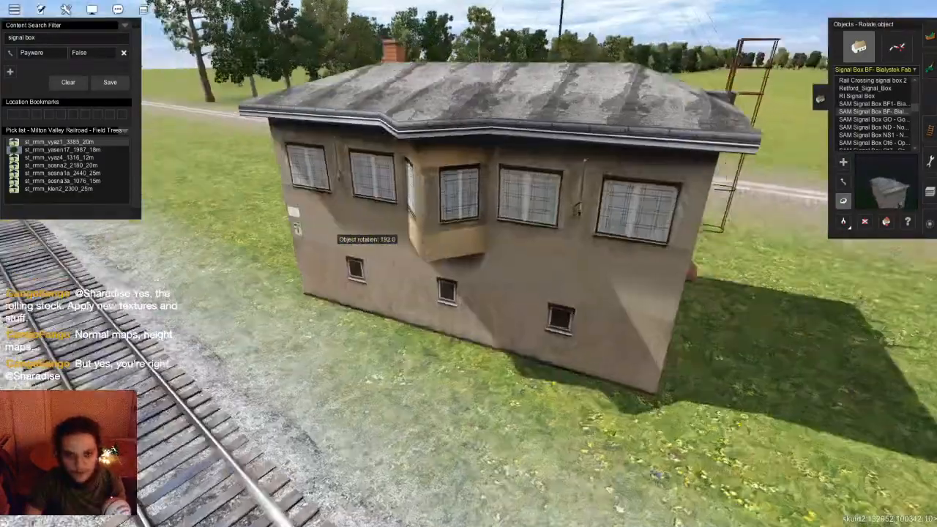
{"action": "key", "text": "Right"}
{"action": "key", "text": "Down"}
{"action": "scroll", "coordinate": [574, 236], "scroll_direction": "down", "scroll_amount": 5}
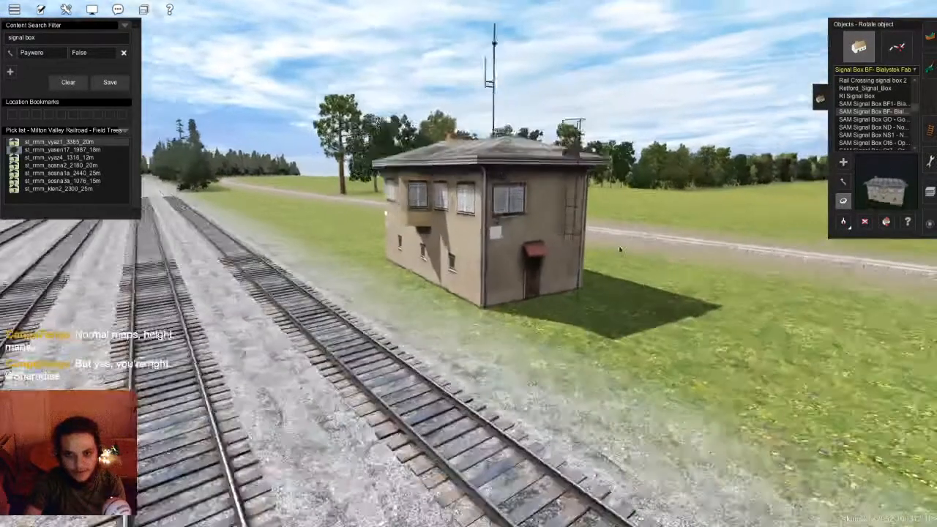
- Try the SAM Signal Box GO - Gorzow Wlkp model beside the Bialystok box, and delete it
{"action": "left_click", "coordinate": [868, 118]}
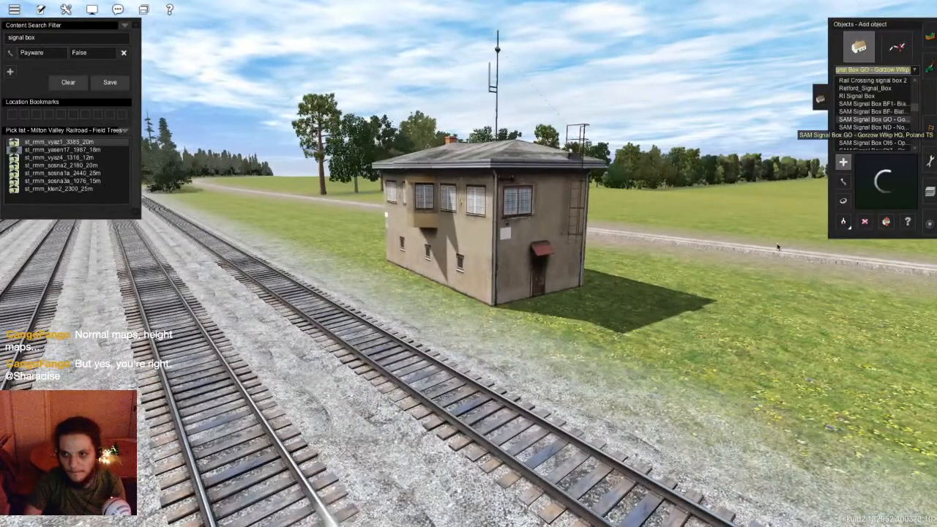
{"action": "left_click", "coordinate": [632, 327]}
{"action": "key", "text": "r"}
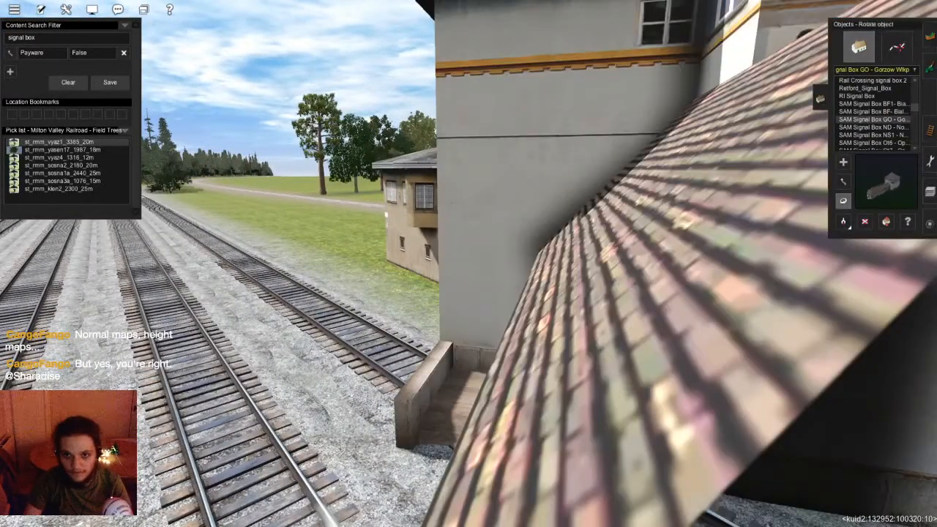
{"action": "scroll", "coordinate": [593, 277], "scroll_direction": "down", "scroll_amount": 3}
{"action": "scroll", "coordinate": [593, 276], "scroll_direction": "down", "scroll_amount": 2}
{"action": "key", "text": "d"}
{"action": "left_click", "coordinate": [498, 264]}
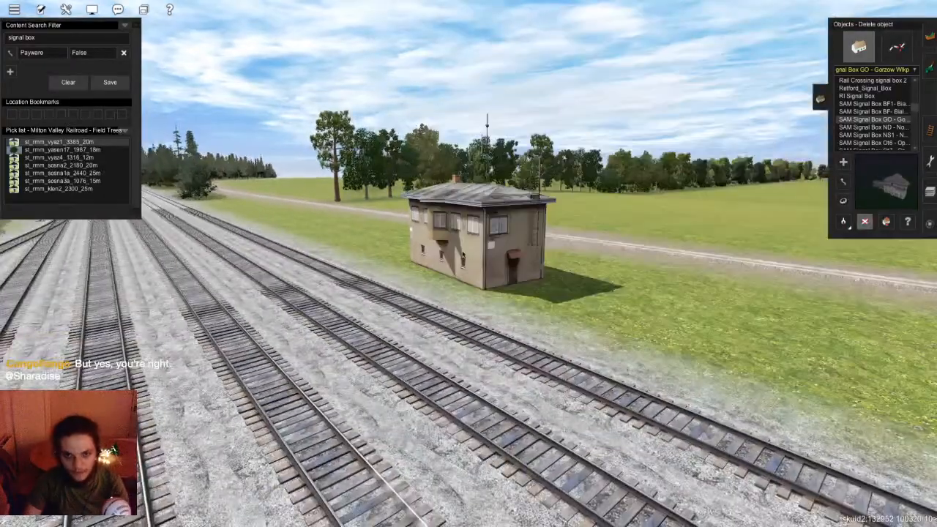
- Inspect the Bialystok signal box from the track side, delete it, and undo the deletion
{"action": "scroll", "coordinate": [484, 267], "scroll_direction": "up", "scroll_amount": 4}
{"action": "key", "text": "Left"}
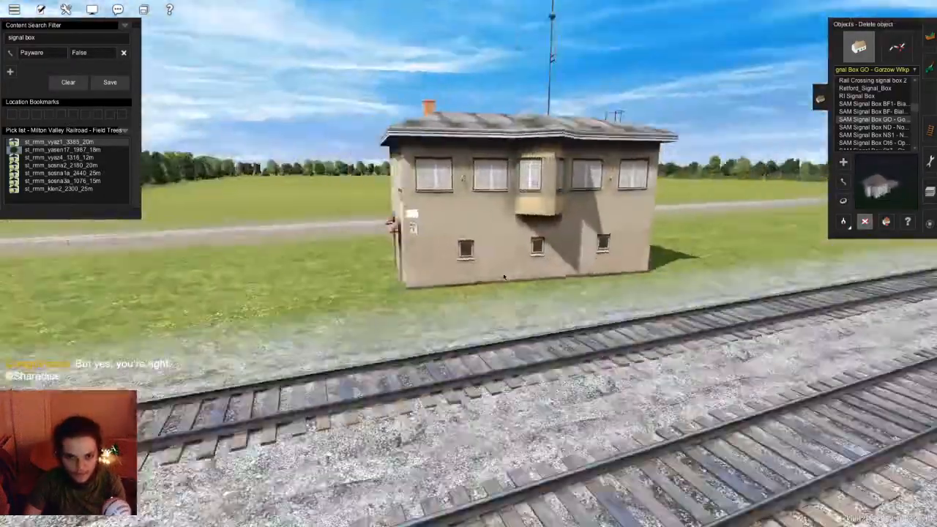
{"action": "scroll", "coordinate": [517, 275], "scroll_direction": "up", "scroll_amount": 3}
{"action": "key", "text": "Left"}
{"action": "scroll", "coordinate": [516, 272], "scroll_direction": "down", "scroll_amount": 3}
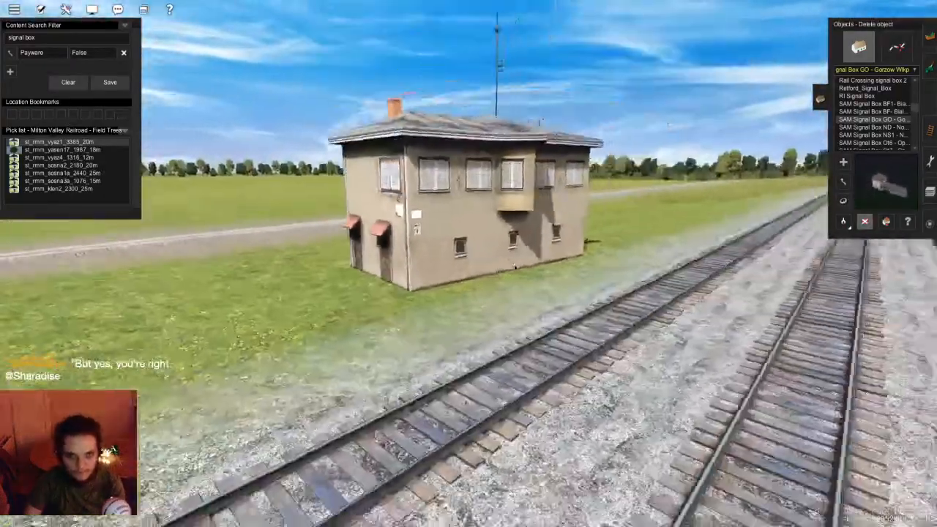
{"action": "key", "text": "Up"}
{"action": "left_click", "coordinate": [498, 233]}
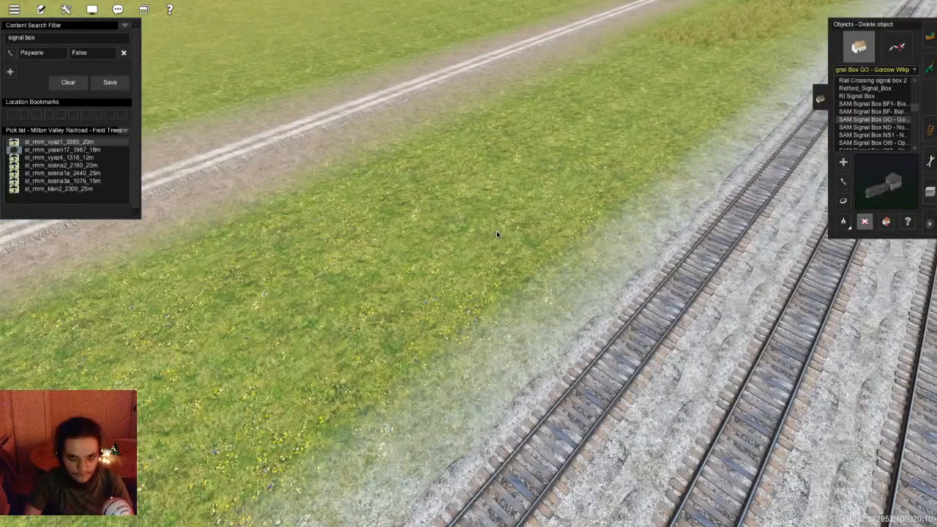
{"action": "key", "text": "ctrl+z"}
- Adjust the Bialystok signal box's rotation and its position on the verge
{"action": "key", "text": "r"}
{"action": "left_click_drag", "start_coordinate": [497, 233], "coordinate": [483, 211]}
{"action": "key", "text": "m"}
{"action": "right_click_drag", "start_coordinate": [483, 211], "coordinate": [506, 238]}
- Switch to terrain height editing and adjust the ground around the Bialystok signal box
{"action": "right_click_drag", "start_coordinate": [927, 133], "coordinate": [925, 46]}
{"action": "left_click", "coordinate": [928, 37]}
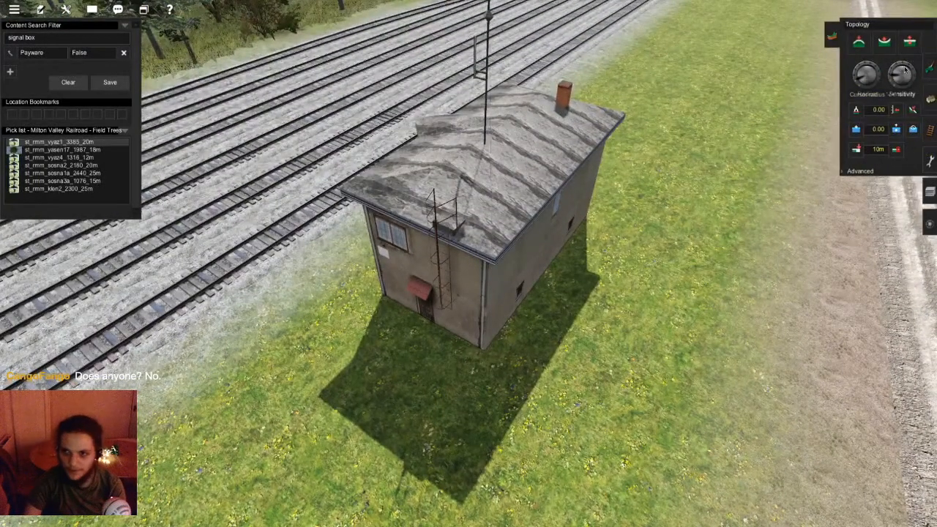
{"action": "left_click", "coordinate": [911, 109]}
{"action": "left_click_drag", "start_coordinate": [455, 278], "coordinate": [491, 224]}
{"action": "mouse_move", "coordinate": [493, 211]}
{"action": "right_mouse_down"}
{"action": "mouse_move", "coordinate": [380, 201]}
{"action": "mouse_move", "coordinate": [329, 168]}
{"action": "mouse_move", "coordinate": [293, 97]}
{"action": "right_mouse_up"}
- Filter the objects by "flag" and place the US Flag on the grass at the signal box's track-side corner
{"action": "key", "text": "F3"}
{"action": "left_click", "coordinate": [9, 38]}
{"action": "type", "text": "flag"}
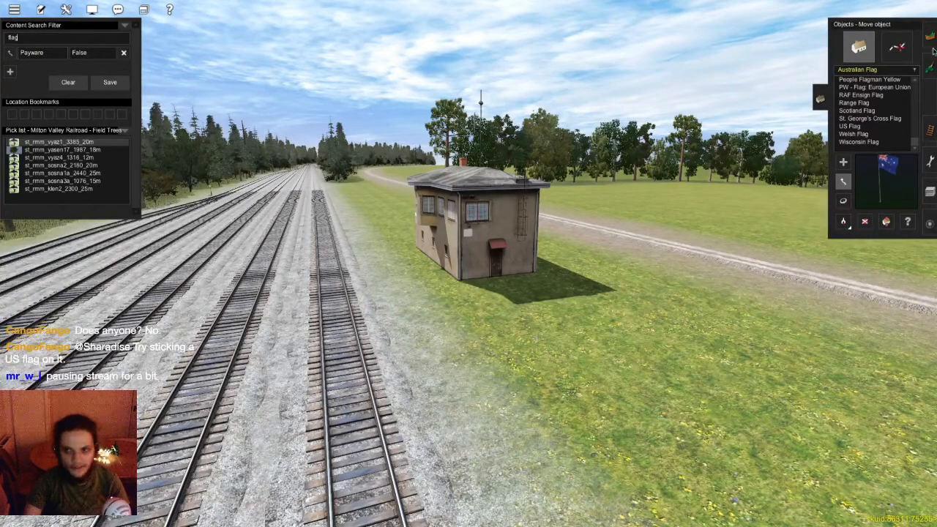
{"action": "left_click", "coordinate": [889, 142]}
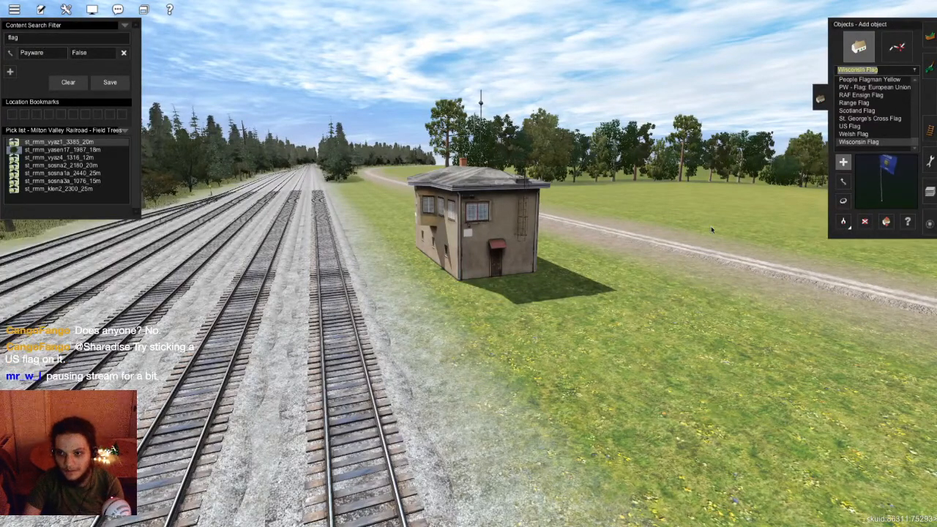
{"action": "key", "text": "Up"}
{"action": "key", "text": "Up"}
{"action": "right_click_drag", "start_coordinate": [432, 273], "coordinate": [535, 315]}
{"action": "left_click", "coordinate": [535, 316]}
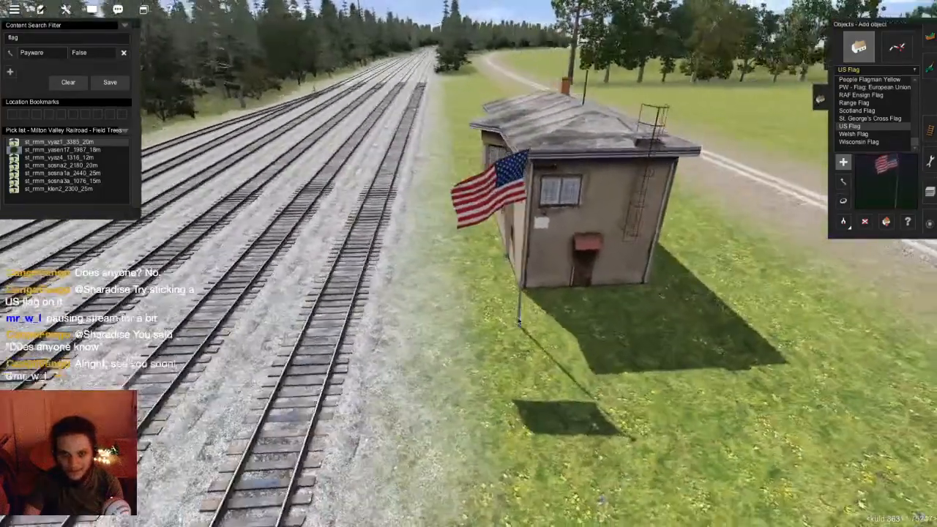
{"action": "mouse_move", "coordinate": [542, 233]}
{"action": "right_mouse_down"}
{"action": "mouse_move", "coordinate": [512, 234]}
{"action": "mouse_move", "coordinate": [542, 233]}
{"action": "right_mouse_up"}
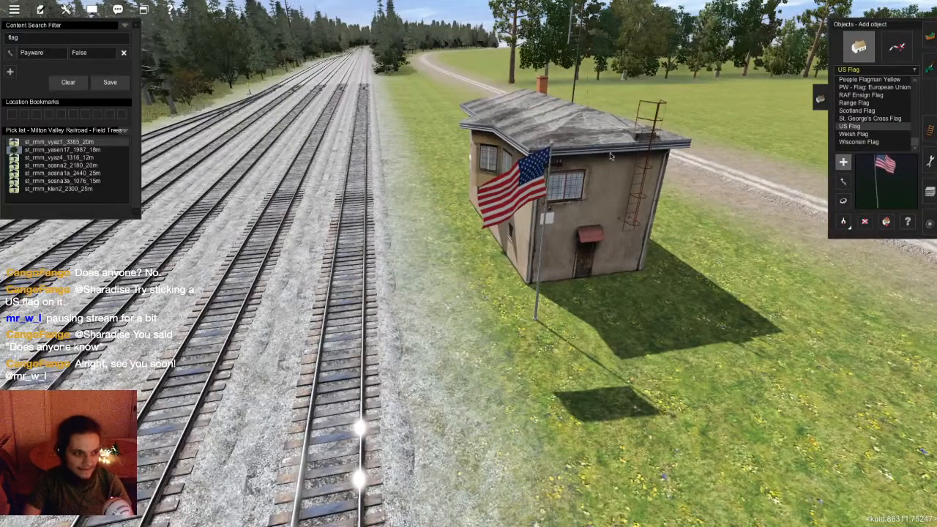
- Browse the flags from St. George's Cross Flag to PW - Flag: European Union, try placing the latter, and undo it
{"action": "left_click", "coordinate": [885, 118]}
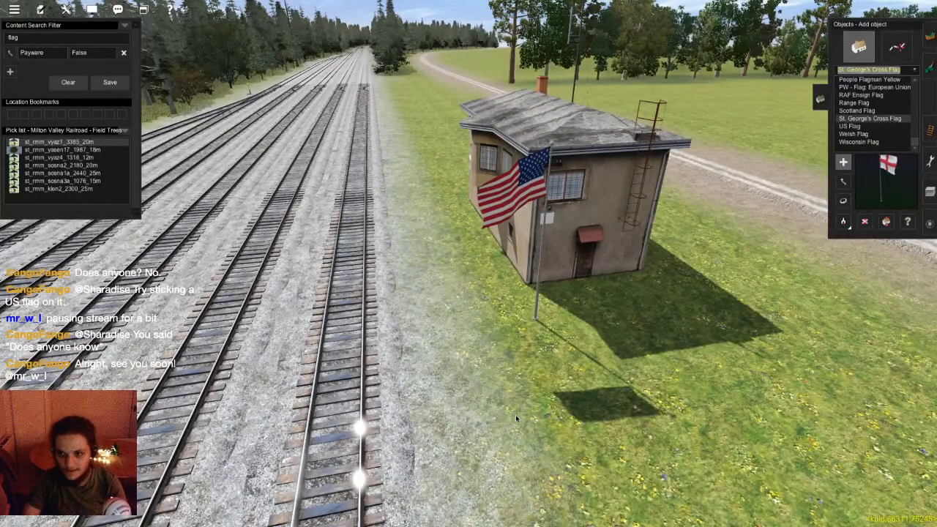
{"action": "key", "text": "Up"}
{"action": "key", "text": "Up"}
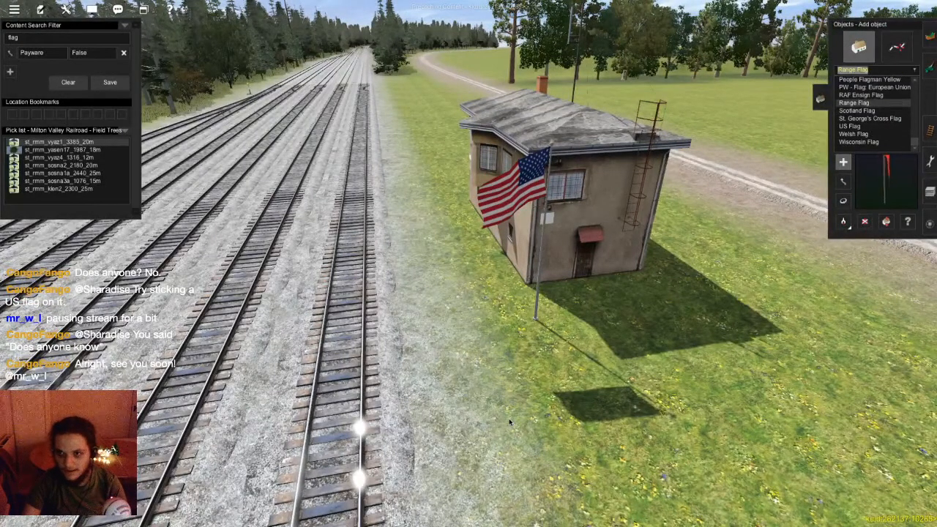
{"action": "key", "text": "Up"}
{"action": "key", "text": "Up"}
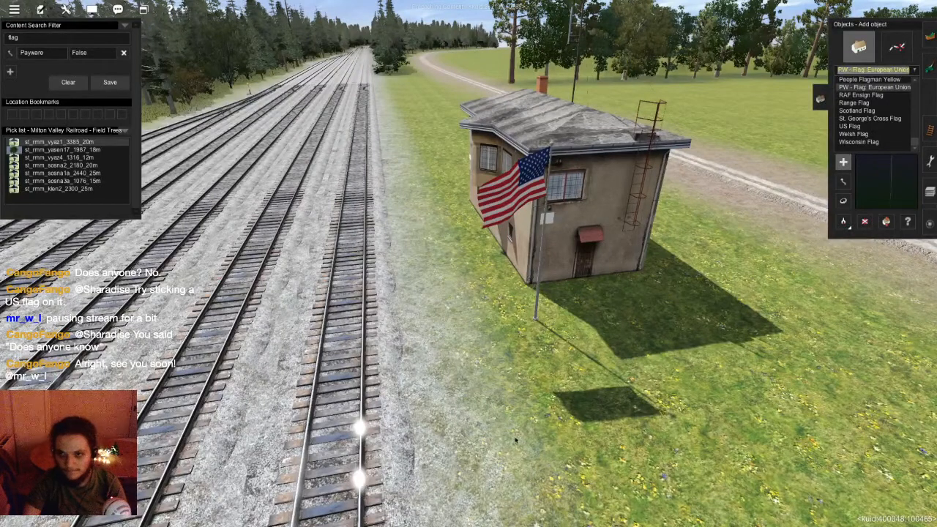
{"action": "left_click", "coordinate": [515, 461]}
{"action": "key", "text": "ctrl+z"}
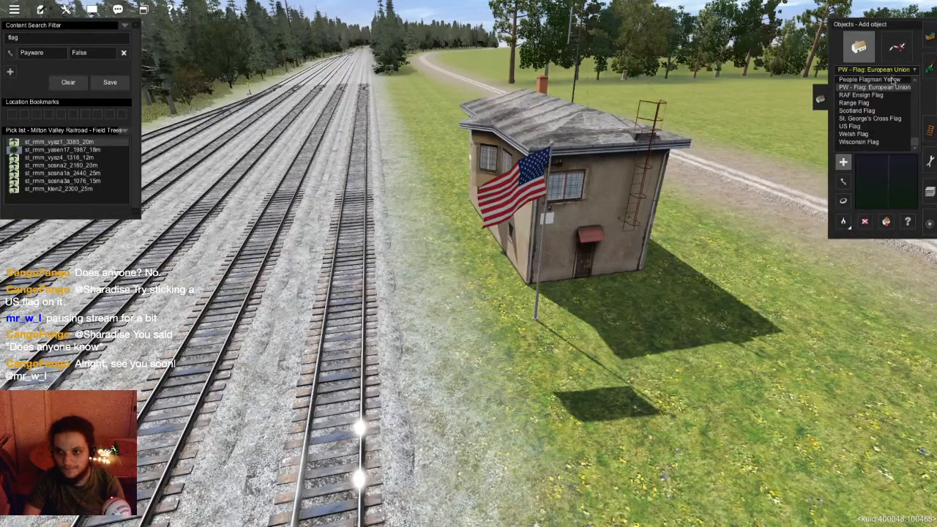
- Browse the flag objects from PW - Flag: European Union back to Flag Stop Blaeberry BC and place that shed beside the signal box
{"action": "key", "text": "Up"}
{"action": "key", "text": "Up"}
{"action": "key", "text": "Up"}
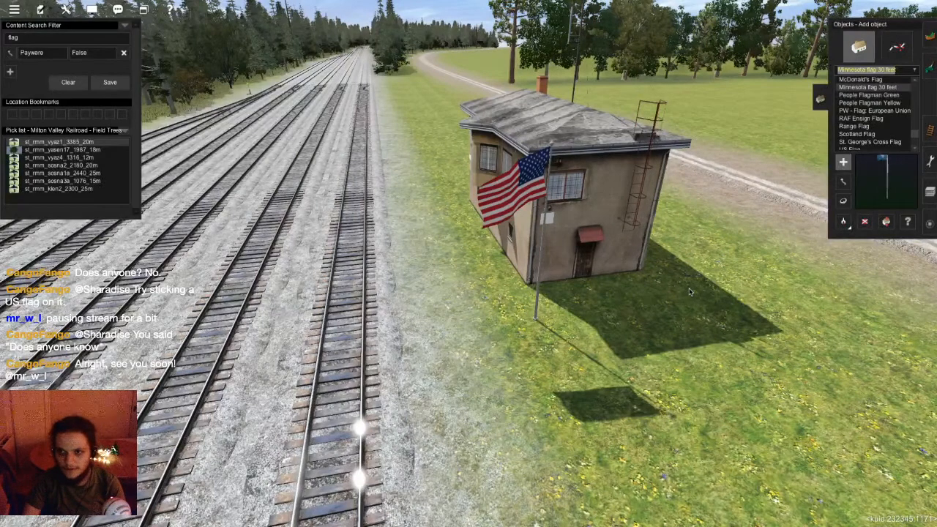
{"action": "key", "text": "Up"}
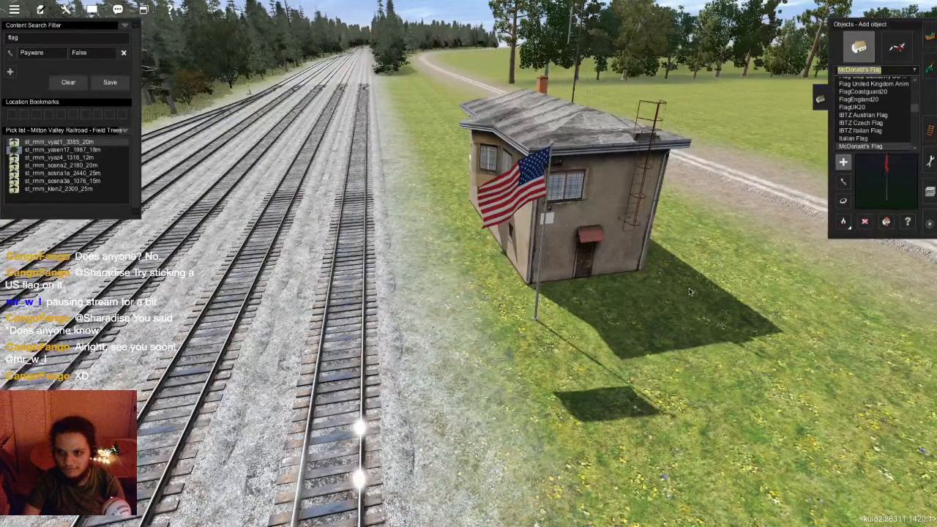
{"action": "key", "text": "Up"}
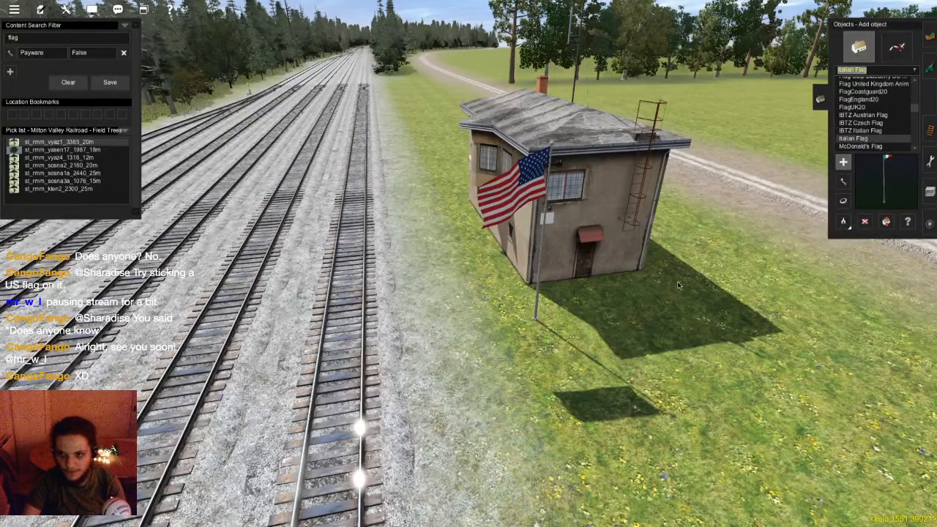
{"action": "key", "text": "Up"}
{"action": "key", "text": "Up"}
{"action": "key", "text": "Up"}
{"action": "key", "text": "Up"}
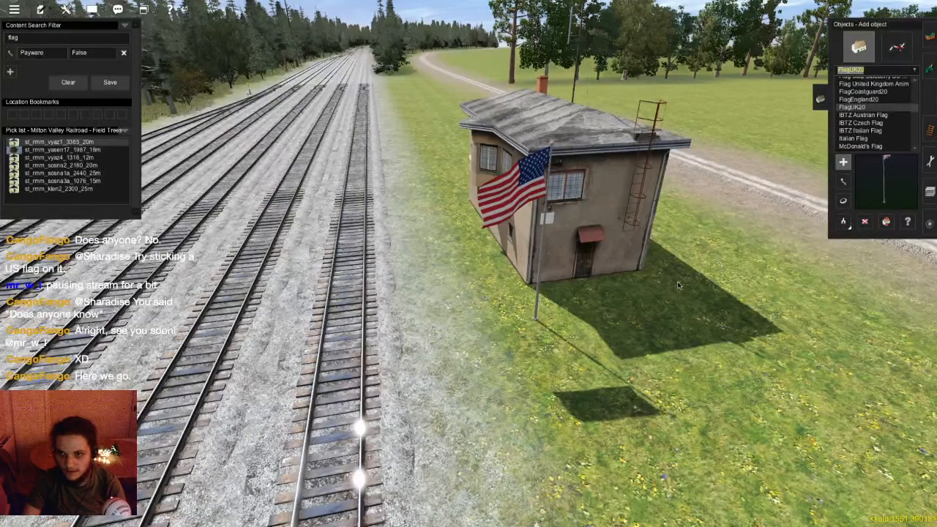
{"action": "key", "text": "Up"}
{"action": "key", "text": "Up"}
{"action": "key", "text": "Up"}
{"action": "key", "text": "Up"}
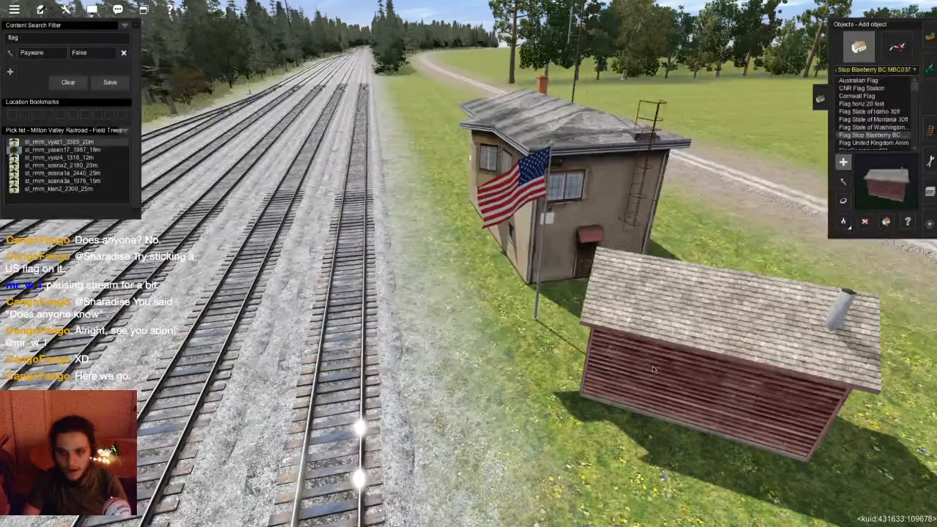
- Rotate the flag stop shed and move it across the dirt road onto the open field
{"action": "left_click_drag", "start_coordinate": [732, 439], "coordinate": [817, 439]}
{"action": "right_click_drag", "start_coordinate": [817, 439], "coordinate": [540, 308]}
{"action": "scroll", "coordinate": [661, 285], "scroll_direction": "down", "scroll_amount": 5}
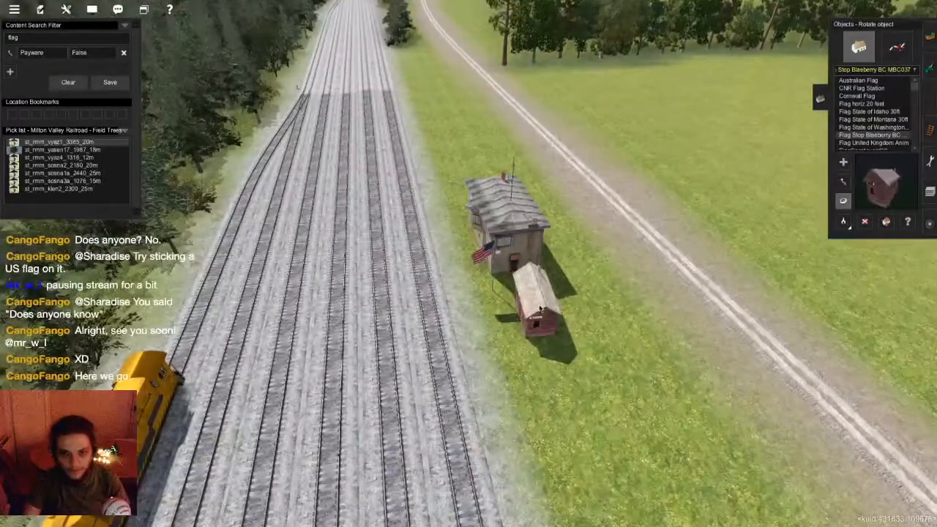
{"action": "left_click_drag", "start_coordinate": [537, 300], "coordinate": [681, 119]}
{"action": "right_click", "coordinate": [560, 282]}
{"action": "scroll", "coordinate": [560, 282], "scroll_direction": "up", "scroll_amount": 3}
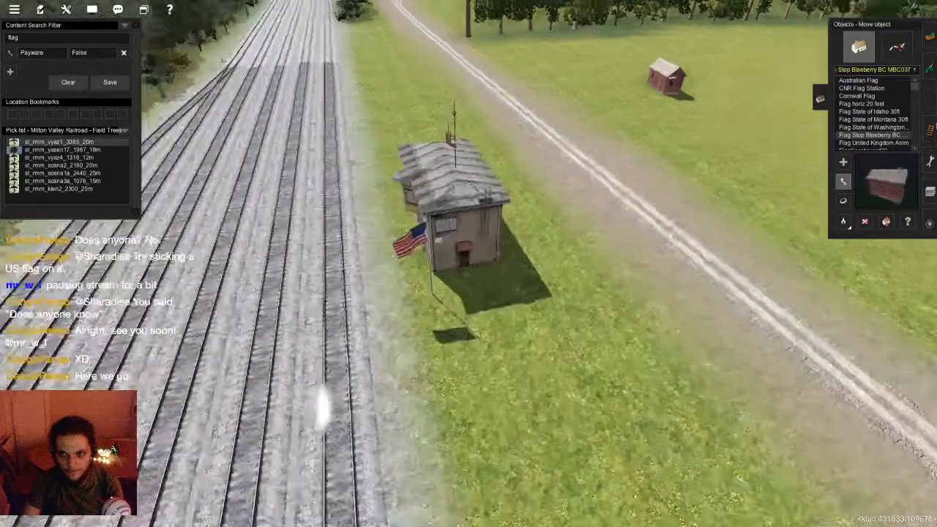
- Place a Flag horiz 20 feet on the grass near the signal box and delete the standing US Flag at its corner
{"action": "left_click", "coordinate": [873, 127]}
{"action": "key", "text": "Up"}
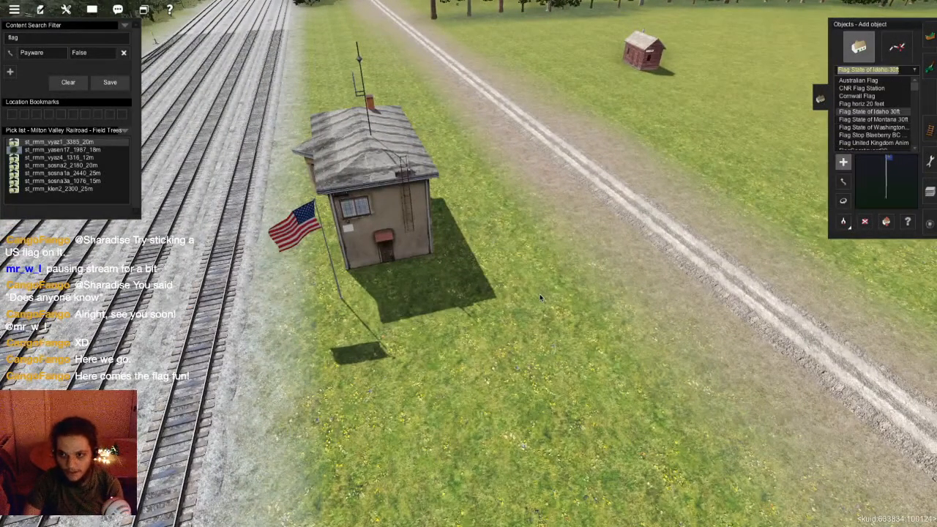
{"action": "key", "text": "Up"}
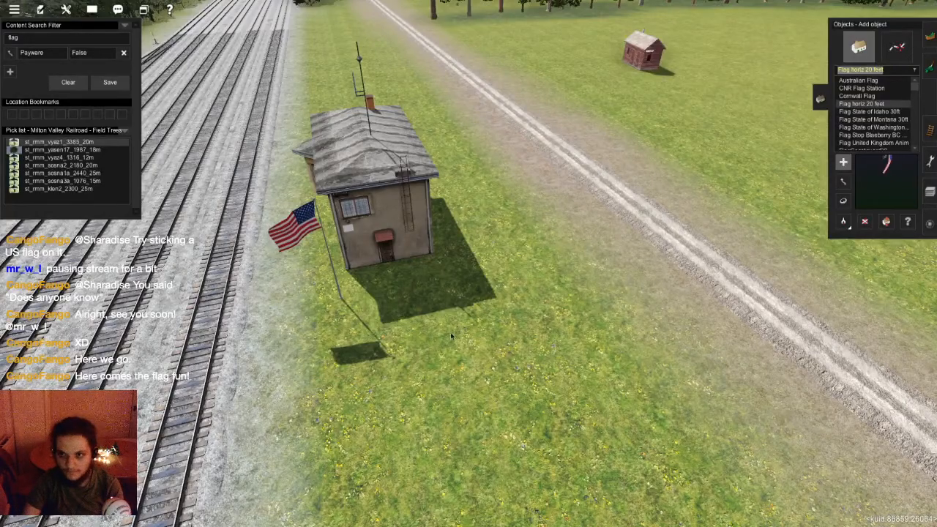
{"action": "left_click", "coordinate": [401, 344]}
{"action": "scroll", "coordinate": [401, 343], "scroll_direction": "up", "scroll_amount": 5}
{"action": "scroll", "coordinate": [404, 338], "scroll_direction": "down", "scroll_amount": 5}
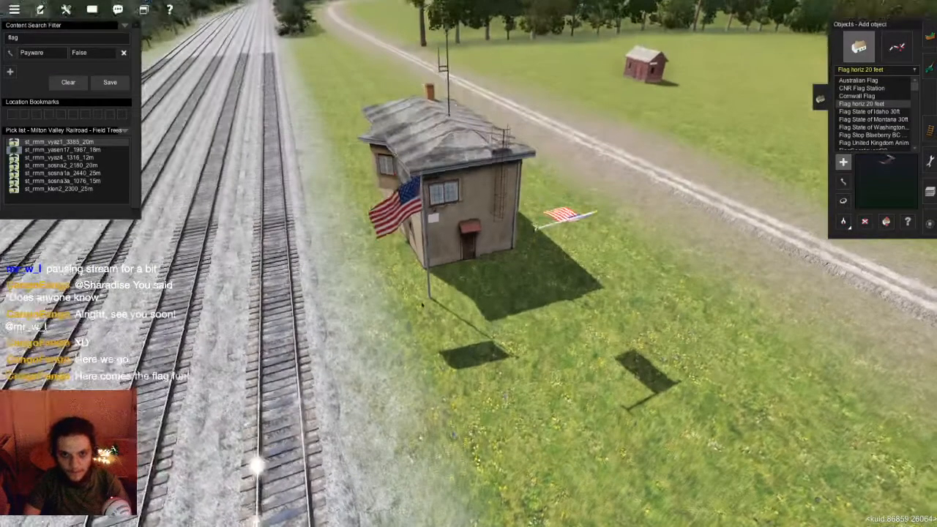
{"action": "key", "text": "d"}
{"action": "left_click", "coordinate": [430, 300]}
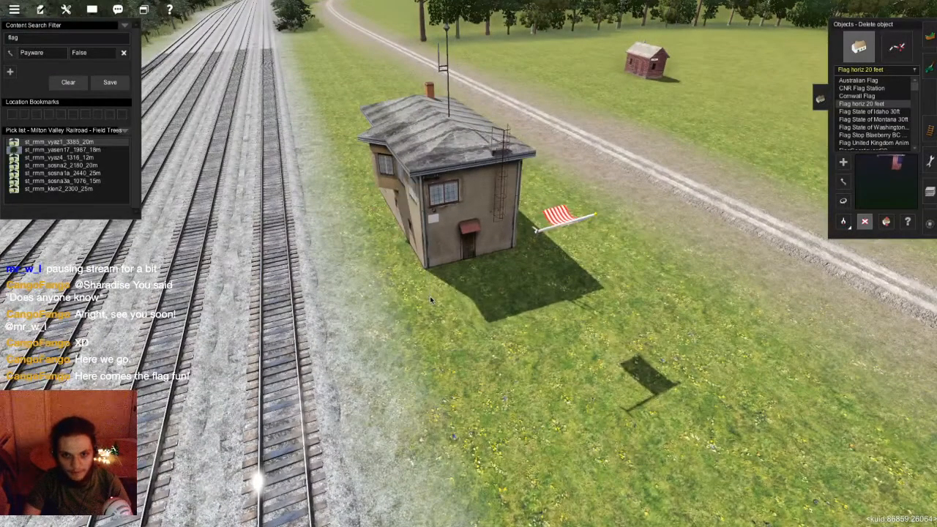
- Place a CNR Flag Station and move it across the dirt road next to the flag stop shed in the field
{"action": "left_click", "coordinate": [883, 96]}
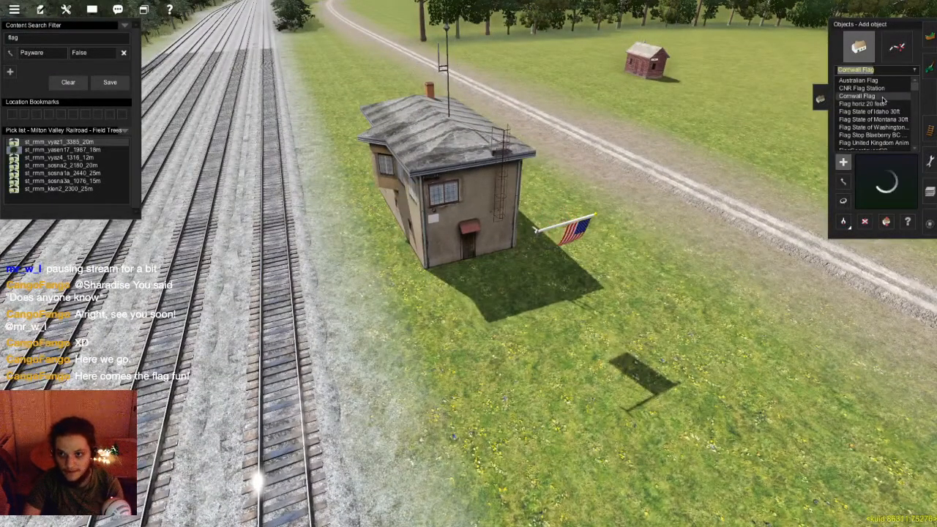
{"action": "key", "text": "Up"}
{"action": "left_click", "coordinate": [679, 321]}
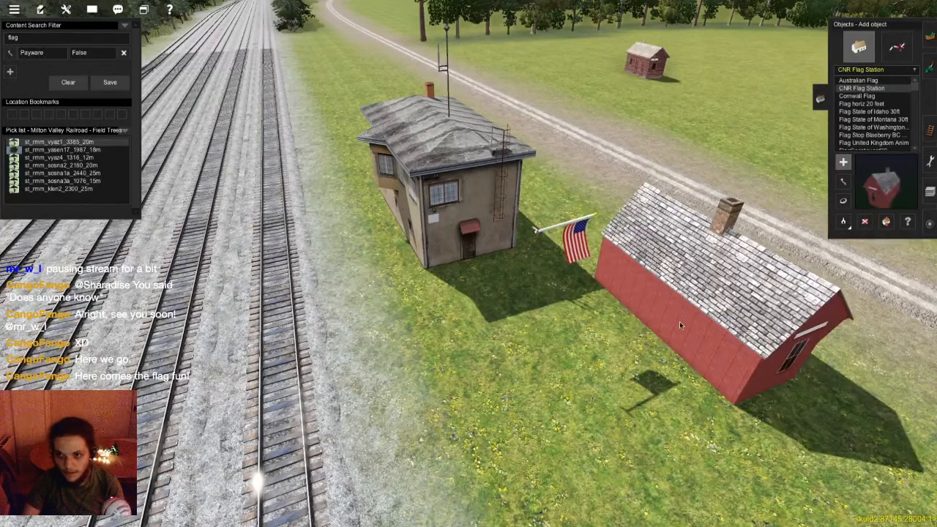
{"action": "key", "text": "r"}
{"action": "left_click_drag", "start_coordinate": [679, 321], "coordinate": [742, 68]}
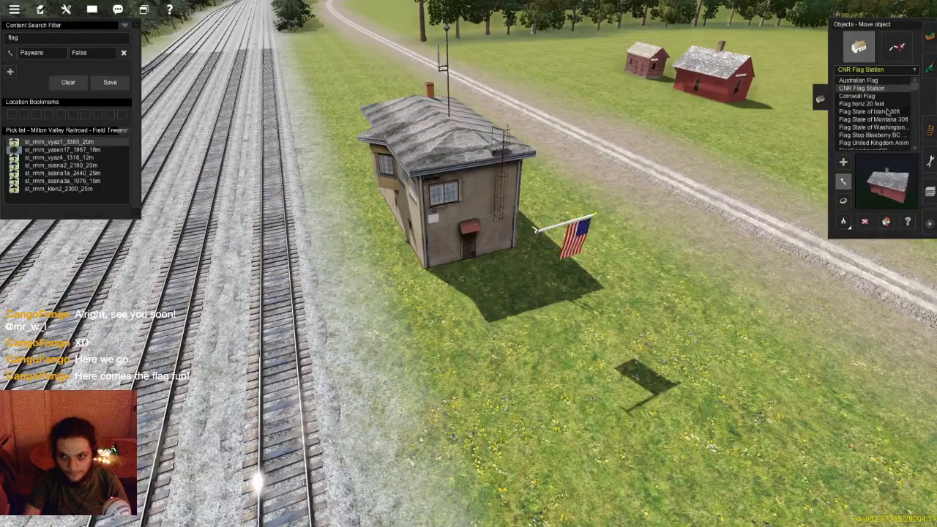
- Preview the Australian Flag and look over the area around the signal box and the two red sheds
{"action": "left_click", "coordinate": [881, 80]}
{"action": "right_click_drag", "start_coordinate": [736, 191], "coordinate": [601, 245]}
{"action": "scroll", "coordinate": [676, 205], "scroll_direction": "down", "scroll_amount": 3}
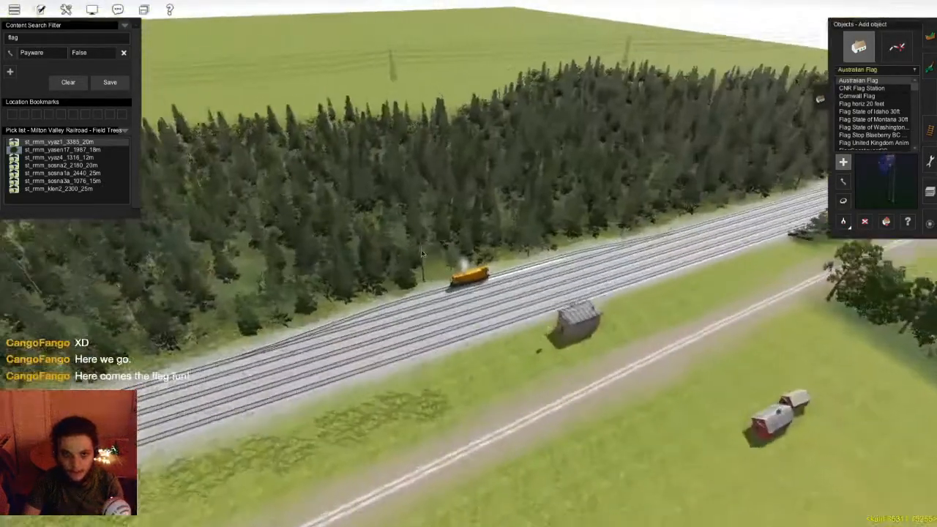
{"action": "scroll", "coordinate": [395, 208], "scroll_direction": "down", "scroll_amount": 3}
{"action": "scroll", "coordinate": [376, 222], "scroll_direction": "up", "scroll_amount": 4}
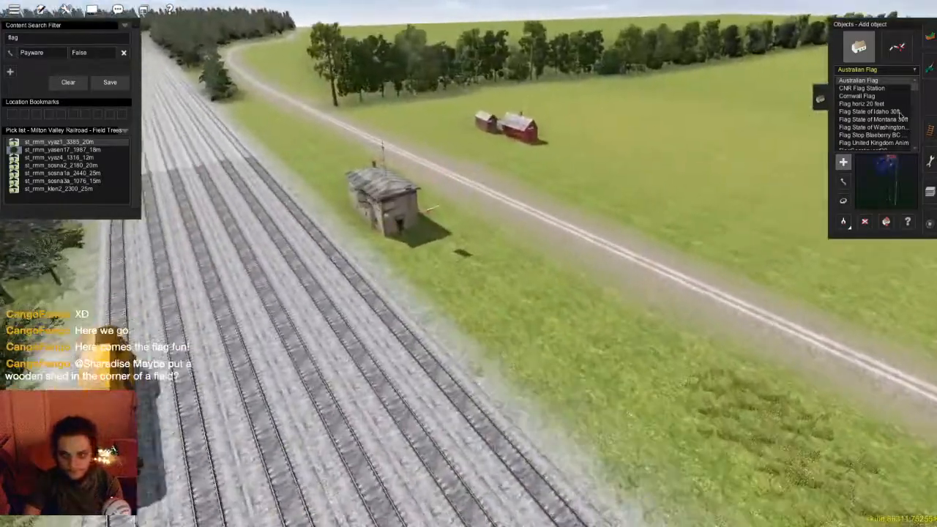
{"action": "scroll", "coordinate": [601, 244], "scroll_direction": "up", "scroll_amount": 3}
{"action": "scroll", "coordinate": [449, 203], "scroll_direction": "up", "scroll_amount": 5}
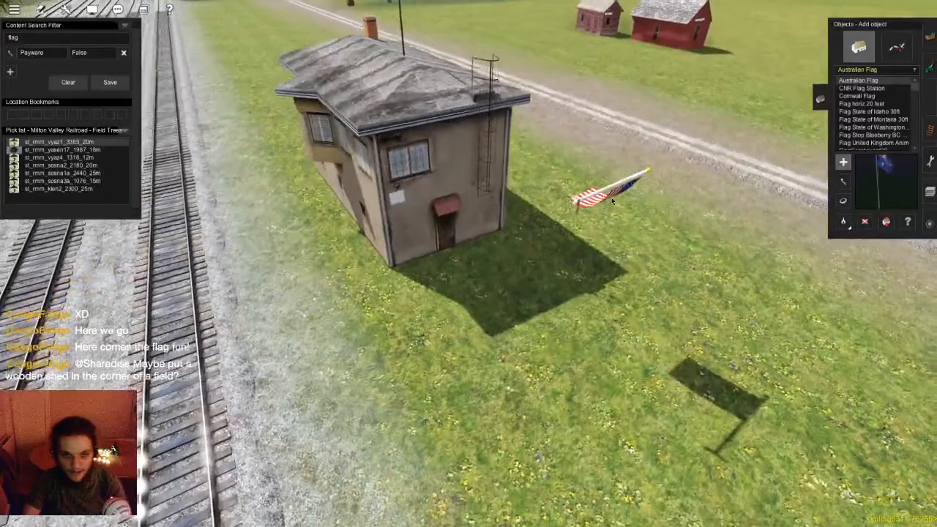
- Rotate the horizontal US flag toward the tracks and move it onto the signal box's track-side wall
{"action": "left_click", "coordinate": [613, 202]}
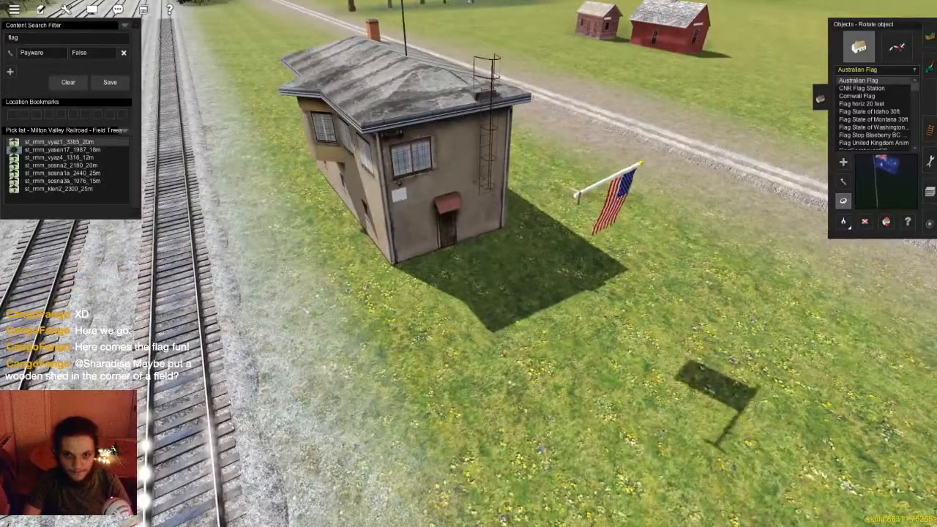
{"action": "left_click_drag", "start_coordinate": [641, 164], "coordinate": [455, 223]}
{"action": "key", "text": "Up"}
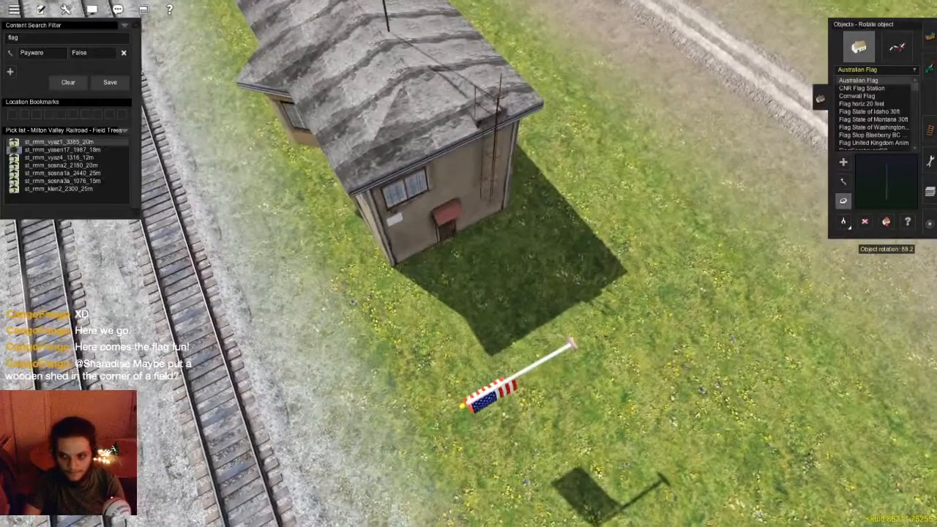
{"action": "key", "text": "Up"}
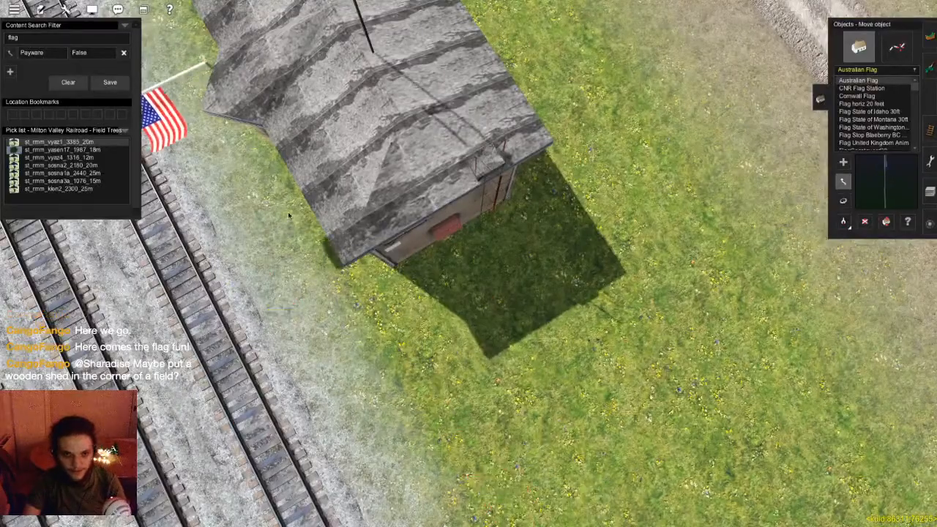
{"action": "key", "text": "Down"}
{"action": "key", "text": "Up"}
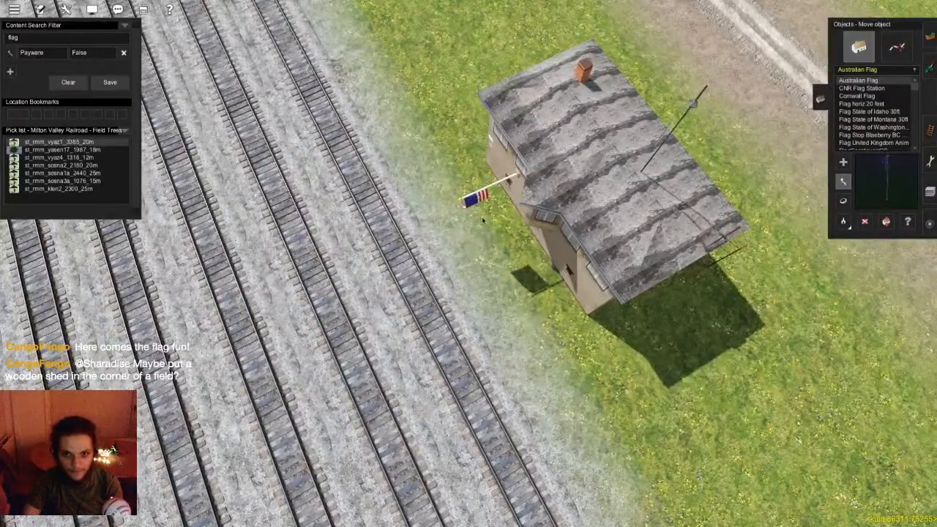
- Examine the flag on the signal box's track-side wall from track level, close up and from both ends of the building
{"action": "key", "text": "Down"}
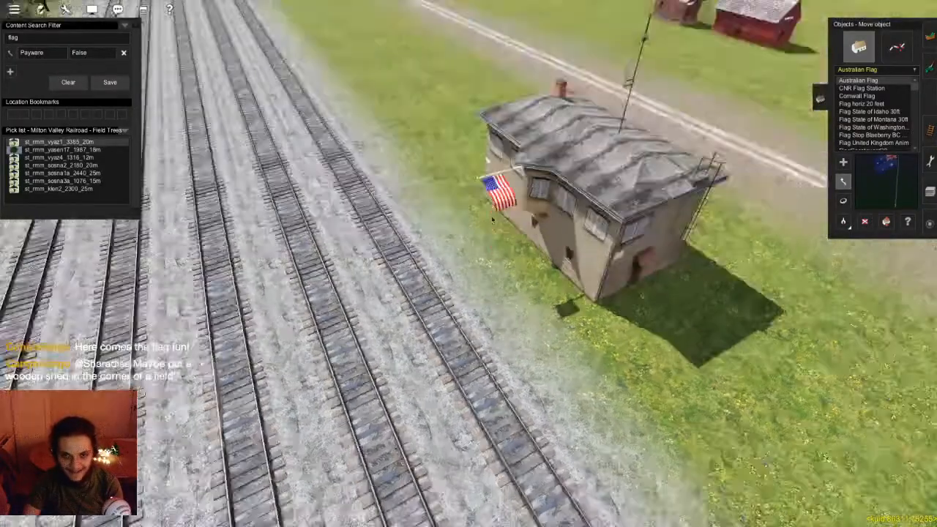
{"action": "key", "text": "Left"}
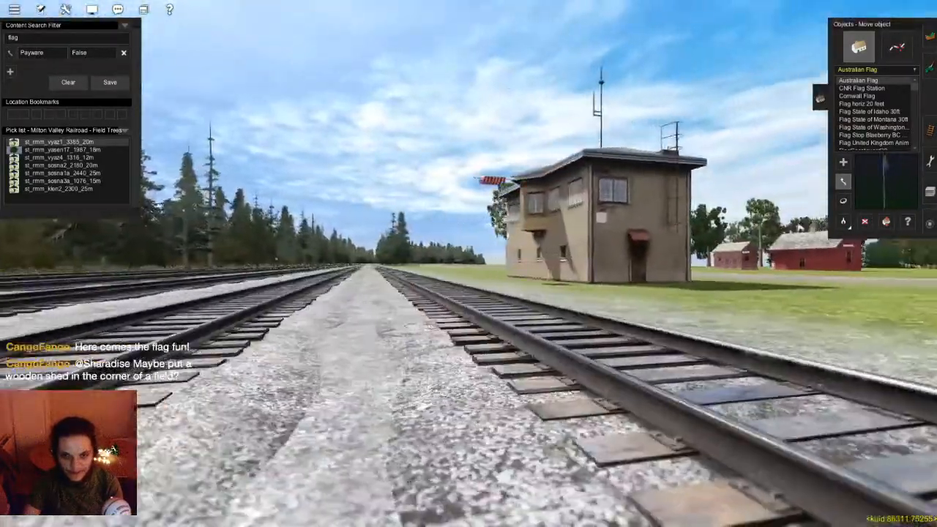
{"action": "key", "text": "Up"}
{"action": "key", "text": "Right"}
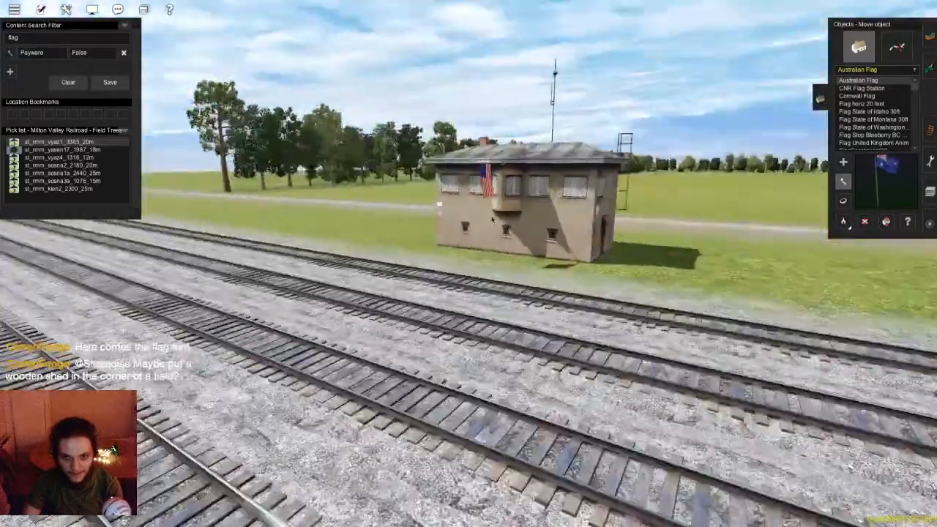
{"action": "scroll", "coordinate": [438, 242], "scroll_direction": "up", "scroll_amount": 4}
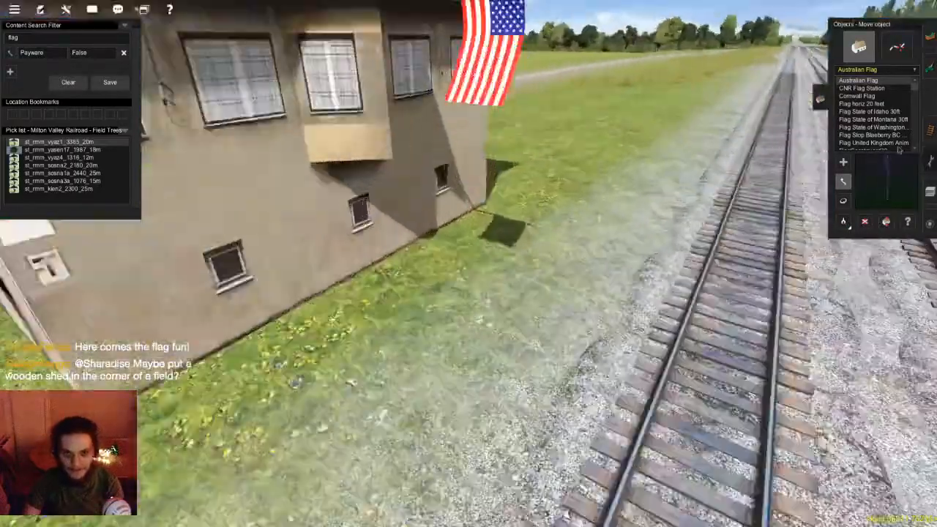
{"action": "scroll", "coordinate": [443, 244], "scroll_direction": "down", "scroll_amount": 6}
{"action": "key", "text": "Left"}
{"action": "key", "text": "Up"}
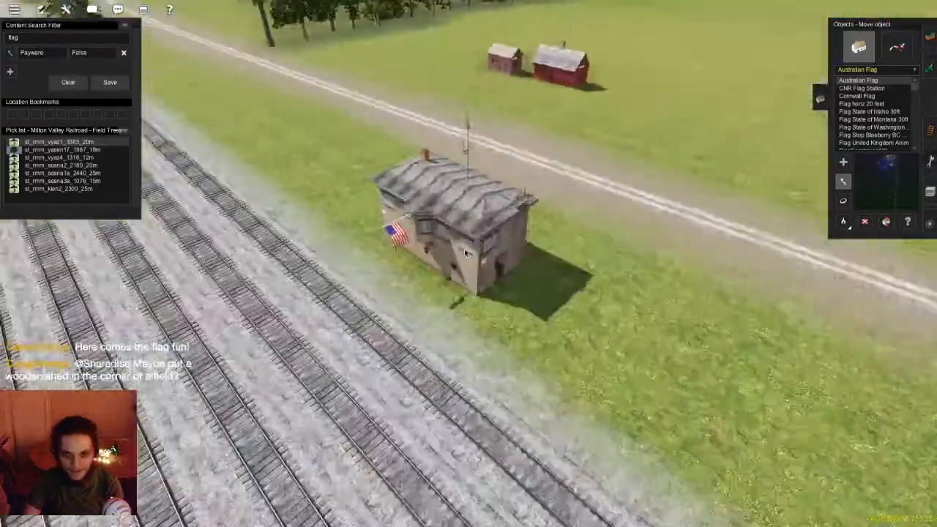
{"action": "key", "text": "Right"}
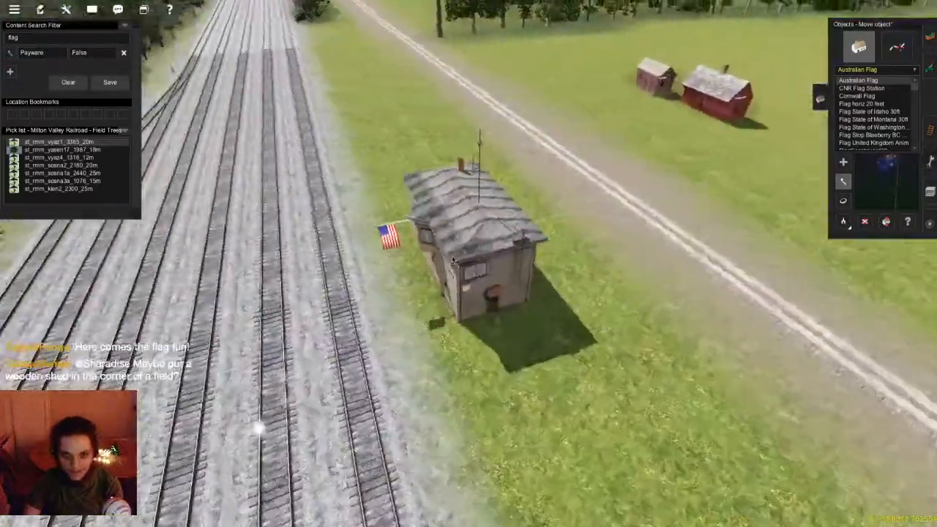
{"action": "scroll", "coordinate": [538, 213], "scroll_direction": "up", "scroll_amount": 2}
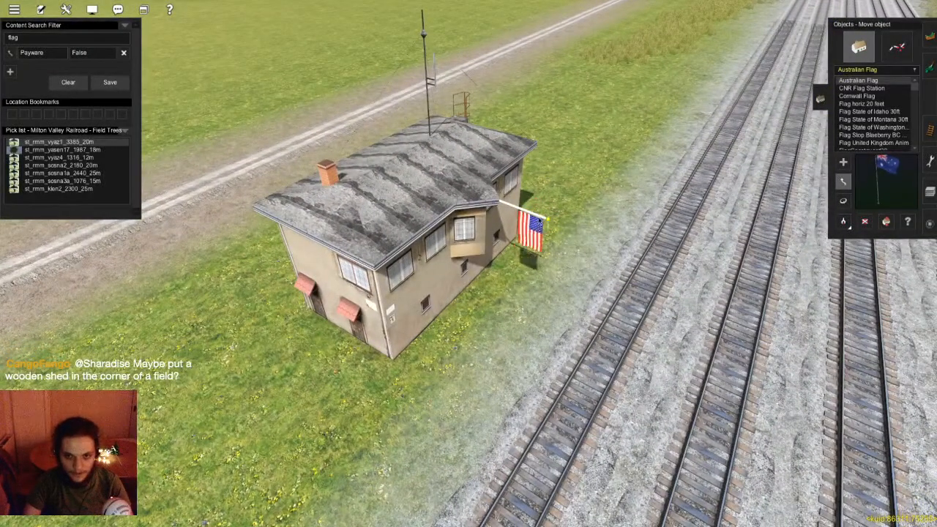
- Move the horizontal flag to the grass by the signal box's end wall with the two doors and rotate it to point outward
{"action": "left_click_drag", "start_coordinate": [410, 300], "coordinate": [333, 313]}
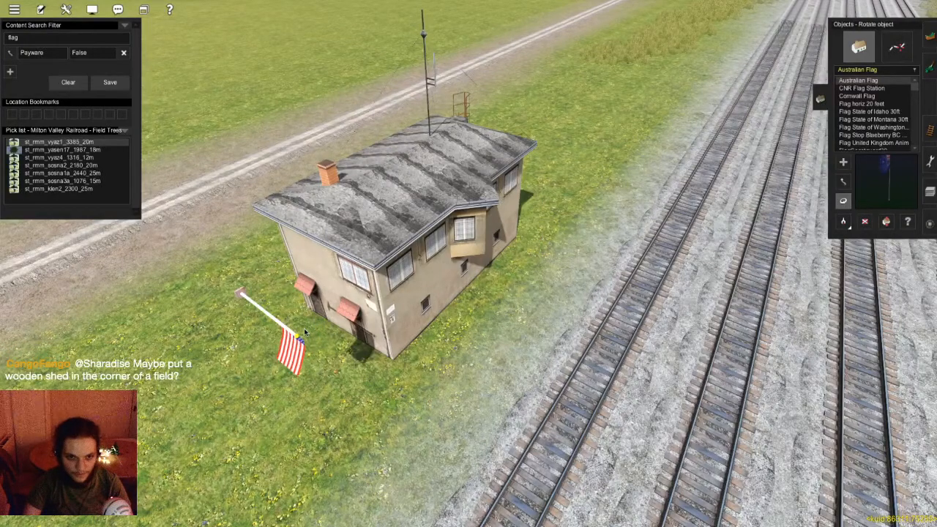
{"action": "key", "text": "Up"}
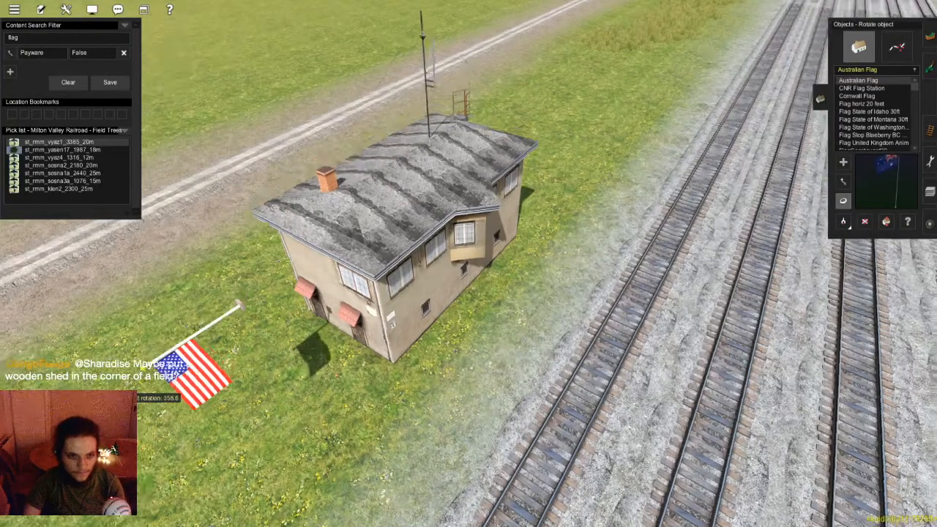
{"action": "key", "text": "Up"}
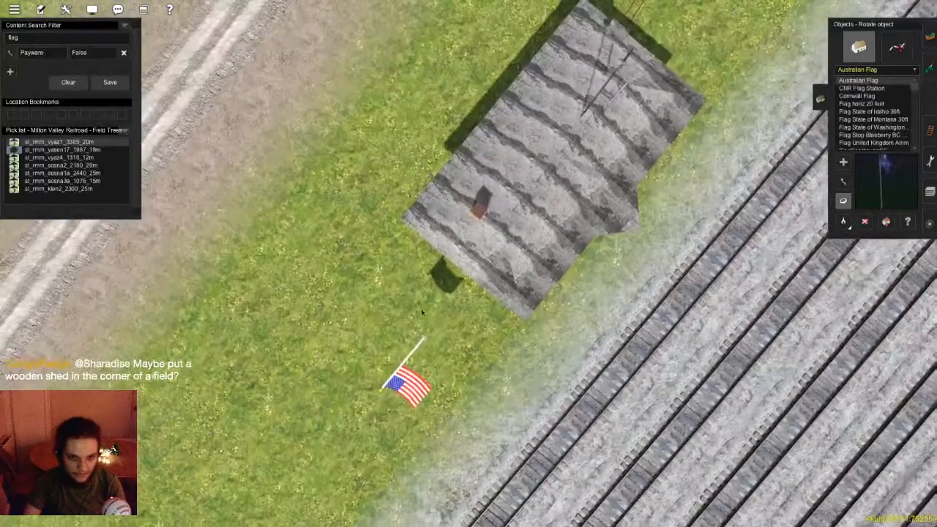
{"action": "scroll", "coordinate": [424, 330], "scroll_direction": "up", "scroll_amount": 5}
- Move the flag against the end wall above the doors and set its object height to -1.00 m
{"action": "key", "text": "m"}
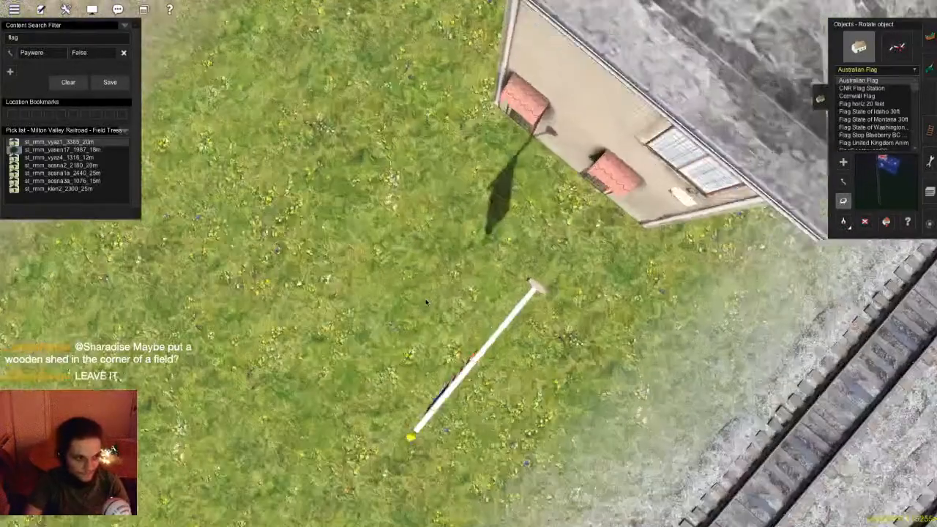
{"action": "left_click_drag", "start_coordinate": [553, 303], "coordinate": [596, 170]}
{"action": "key", "text": "h"}
{"action": "scroll", "coordinate": [597, 170], "scroll_direction": "down", "scroll_amount": 5}
{"action": "key", "text": "Down"}
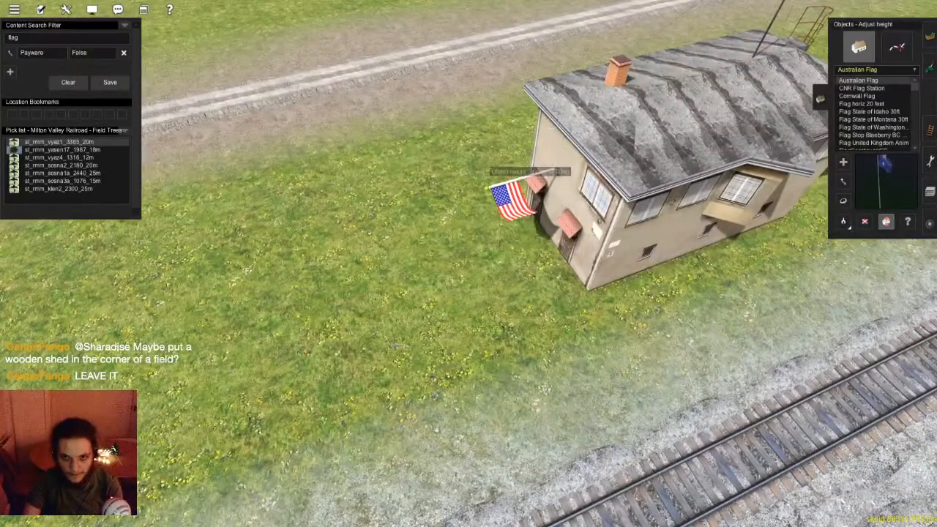
{"action": "key", "text": "Down"}
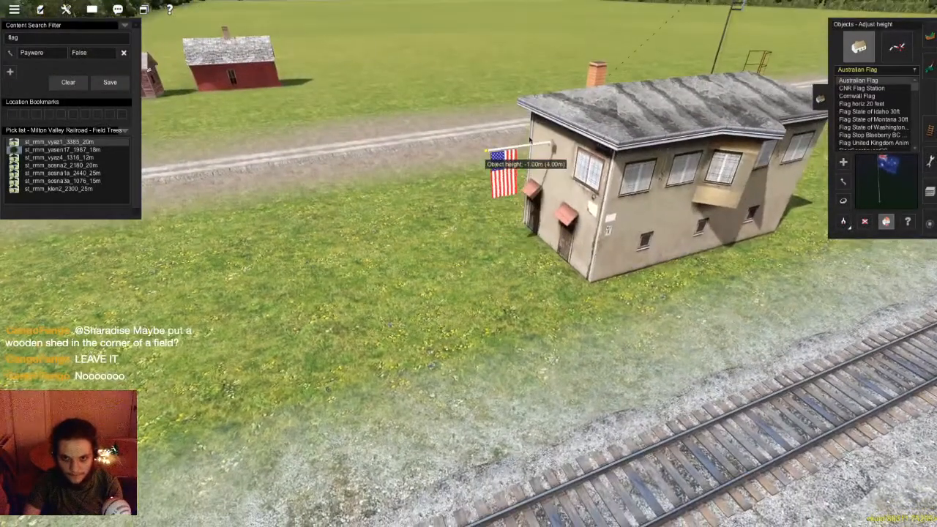
- Move the US flag along the signal box's end wall to sit beside the upper window, above and between the two doors
{"action": "key", "text": "Up"}
{"action": "scroll", "coordinate": [530, 141], "scroll_direction": "up", "scroll_amount": 4}
{"action": "key", "text": "m"}
{"action": "scroll", "coordinate": [519, 131], "scroll_direction": "down", "scroll_amount": 2}
{"action": "scroll", "coordinate": [508, 118], "scroll_direction": "up", "scroll_amount": 2}
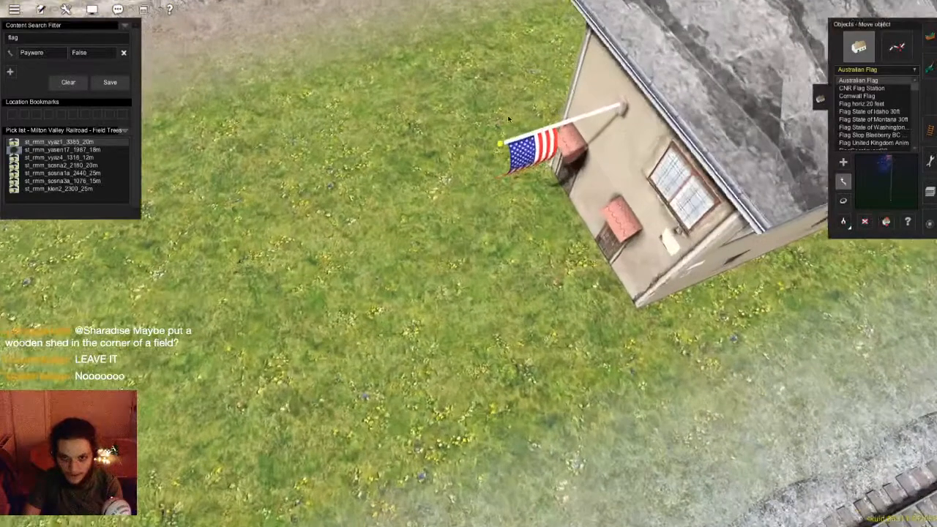
{"action": "left_click_drag", "start_coordinate": [538, 131], "coordinate": [563, 145]}
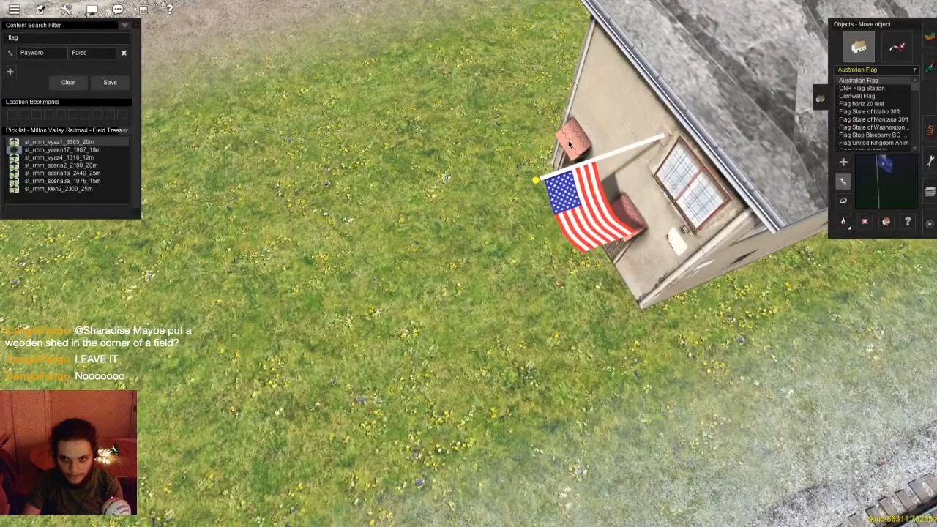
{"action": "scroll", "coordinate": [565, 203], "scroll_direction": "down", "scroll_amount": 5}
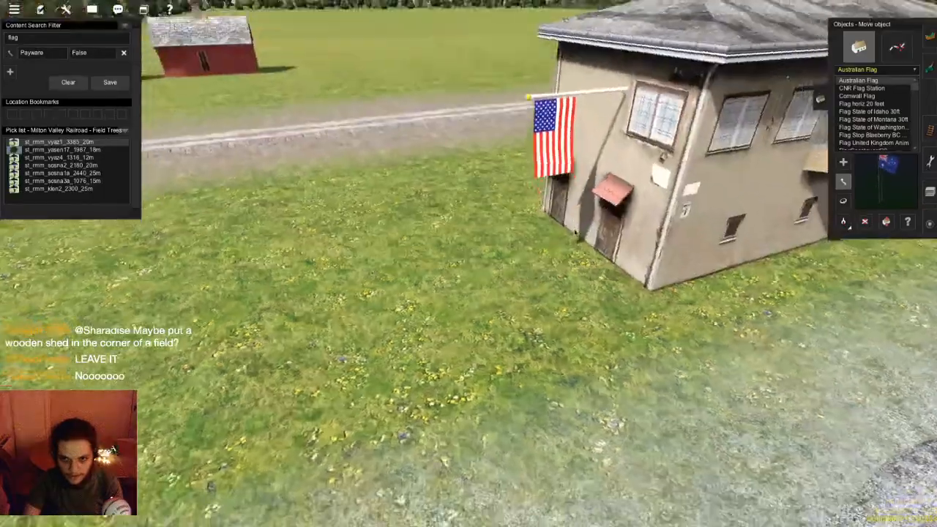
- Examine the flag on the signal box's end wall from the tracks, close up and from a distance
{"action": "scroll", "coordinate": [476, 292], "scroll_direction": "up", "scroll_amount": 5}
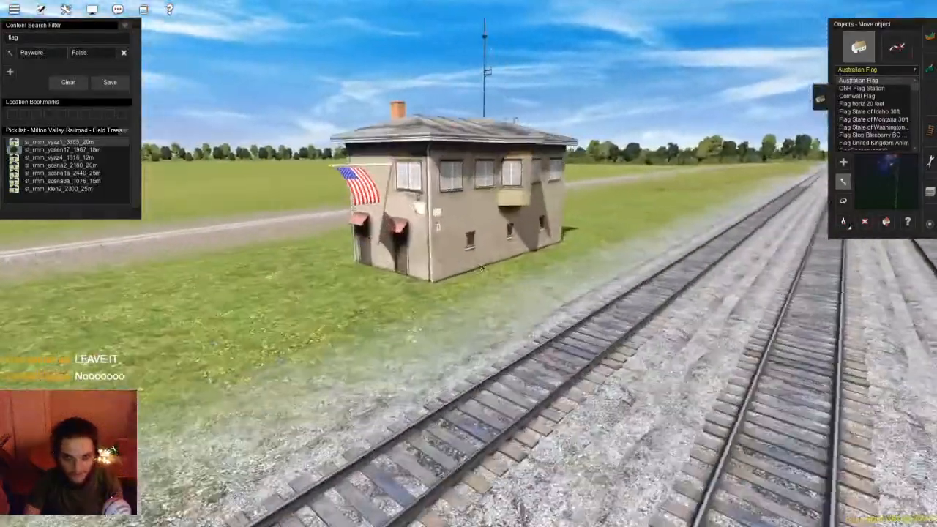
{"action": "right_click_drag", "start_coordinate": [481, 269], "coordinate": [450, 276]}
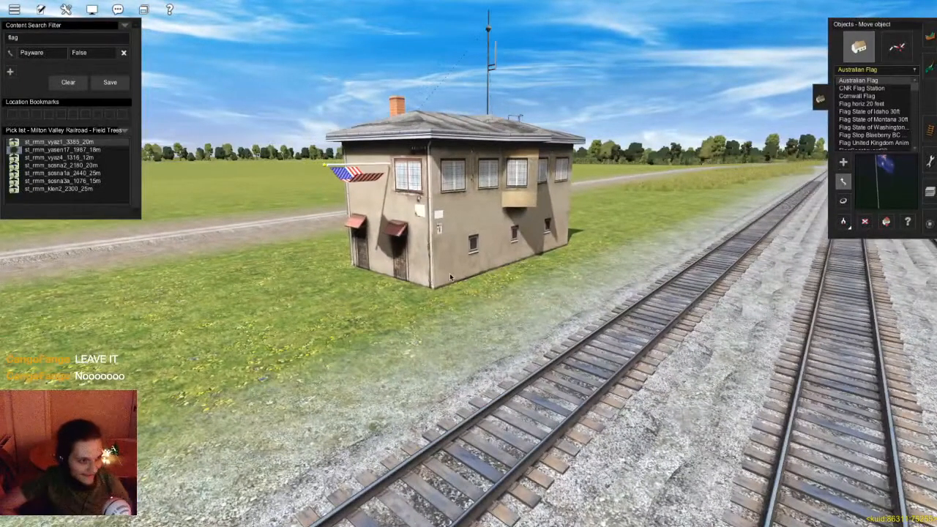
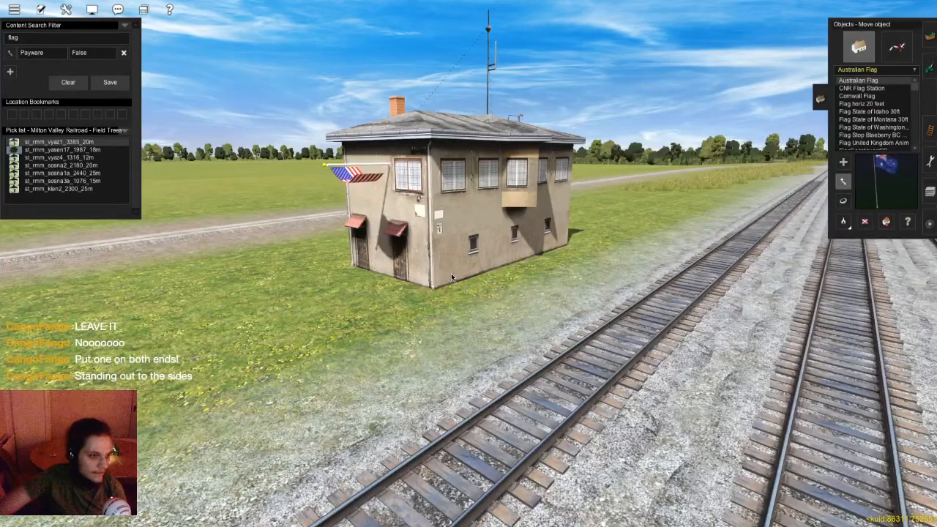
{"action": "key", "text": "Right"}
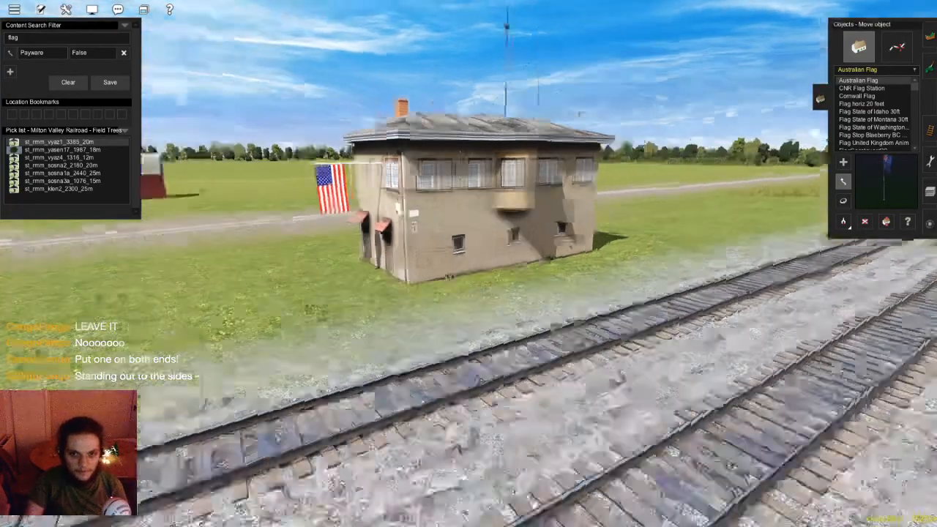
{"action": "key", "text": "Right"}
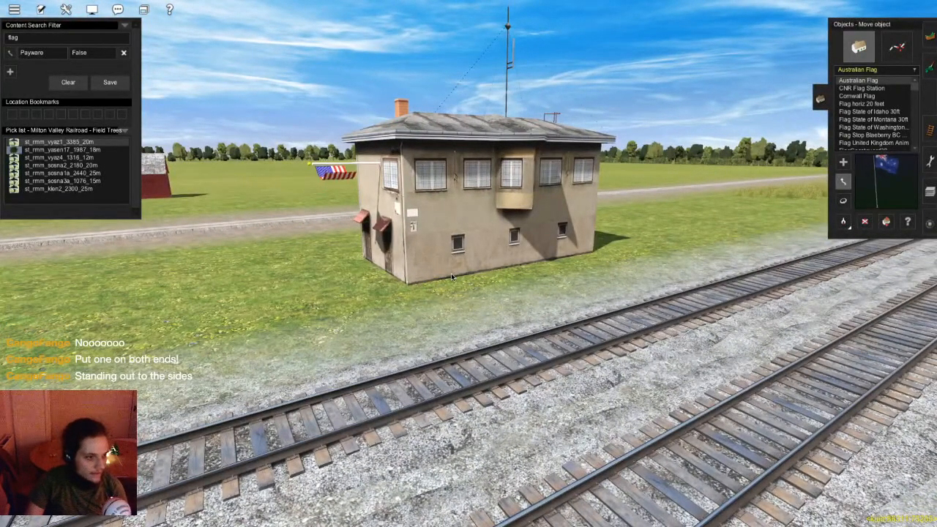
{"action": "key", "text": "Left"}
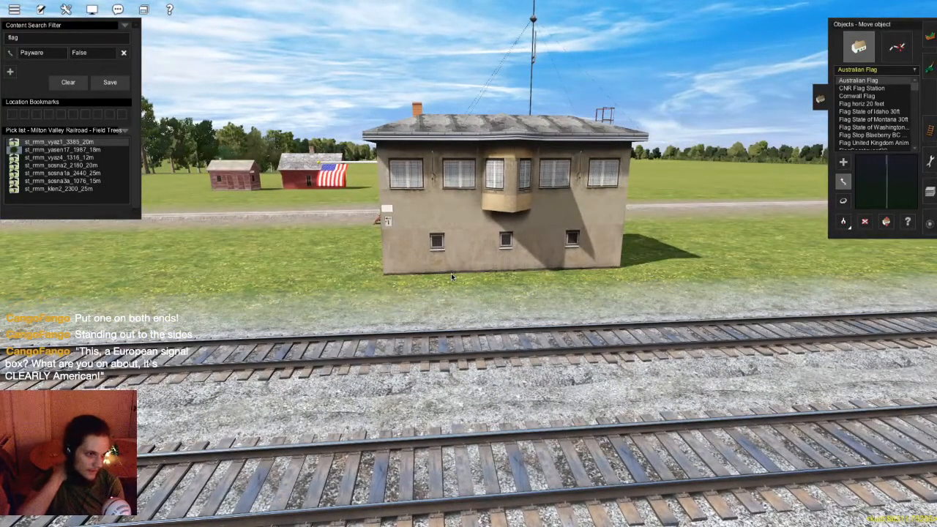
{"action": "key", "text": "Left"}
{"action": "key", "text": "Left"}
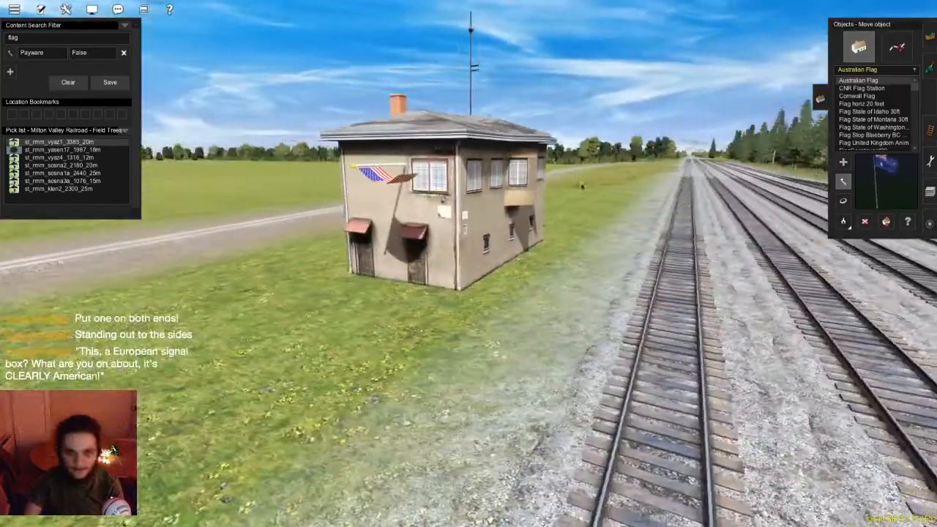
{"action": "key", "text": "Left"}
{"action": "key", "text": "Left"}
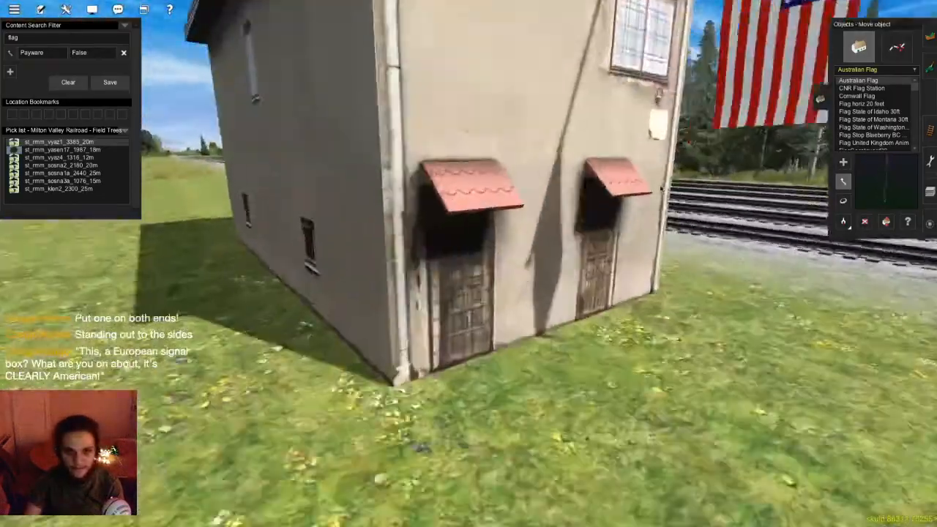
{"action": "scroll", "coordinate": [467, 268], "scroll_direction": "down", "scroll_amount": 3}
{"action": "key", "text": "Right"}
{"action": "scroll", "coordinate": [467, 268], "scroll_direction": "up", "scroll_amount": 6}
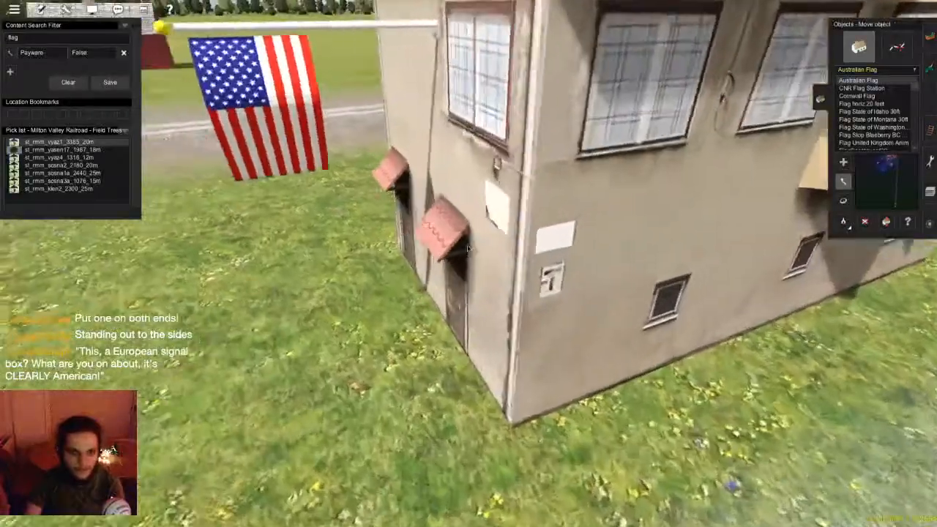
{"action": "key", "text": "Left"}
{"action": "scroll", "coordinate": [466, 259], "scroll_direction": "up", "scroll_amount": 2}
{"action": "scroll", "coordinate": [466, 259], "scroll_direction": "down", "scroll_amount": 10}
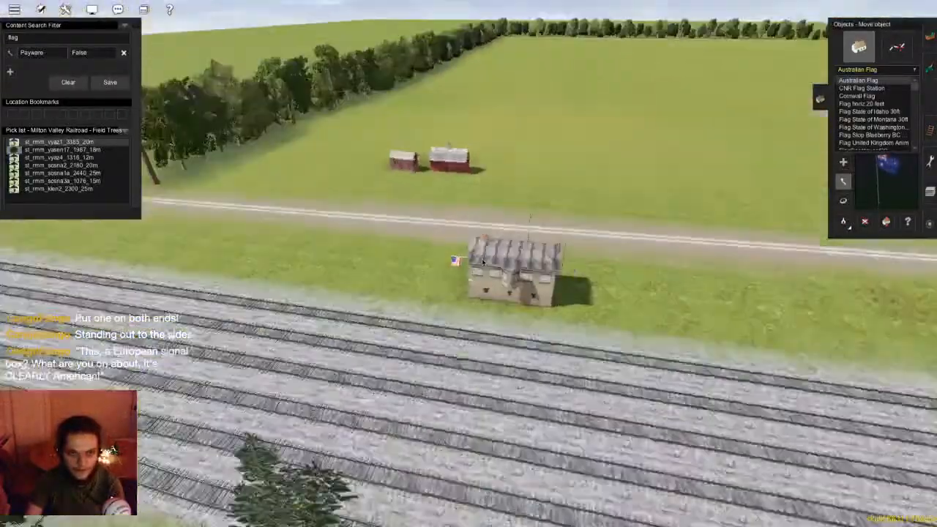
- Filter the objects by "farm" and preview the Aussie Farm Shed models
{"action": "key", "text": "Right"}
{"action": "key", "text": "Left"}
{"action": "left_click_drag", "start_coordinate": [22, 38], "coordinate": [1, 44]}
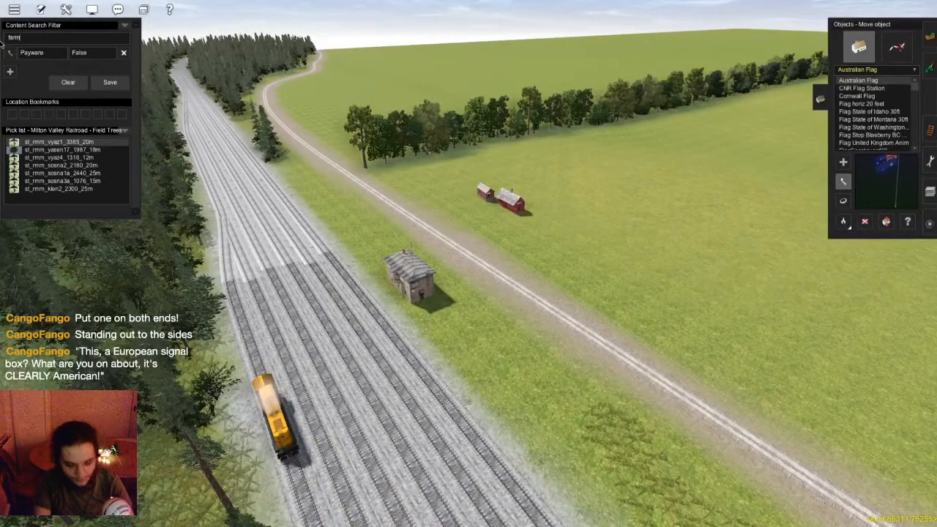
{"action": "left_click", "coordinate": [864, 89]}
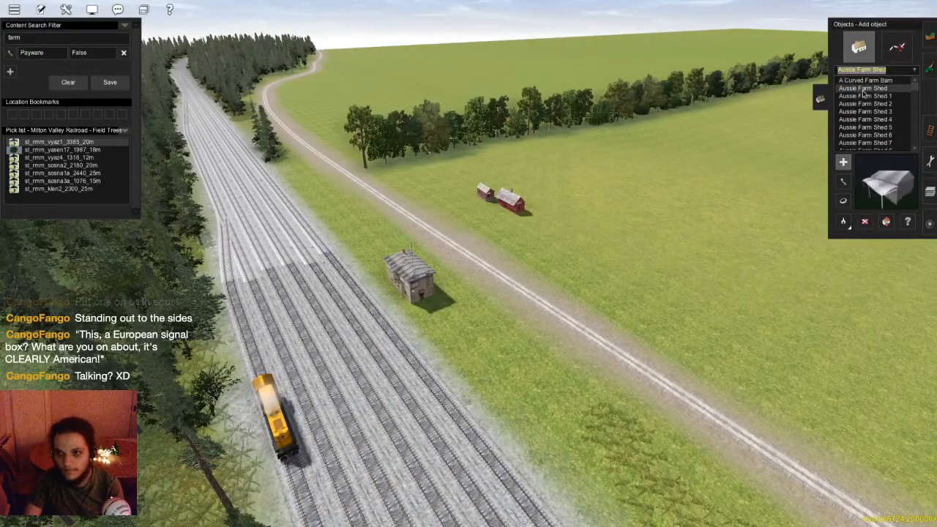
{"action": "left_click", "coordinate": [864, 96]}
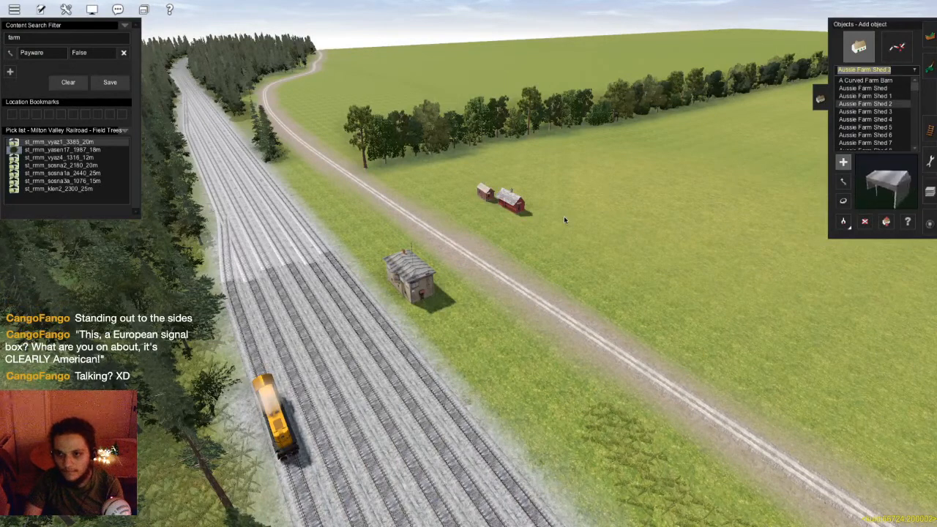
{"action": "key", "text": "Down"}
{"action": "key", "text": "Down"}
{"action": "key", "text": "Down"}
{"action": "key", "text": "Down"}
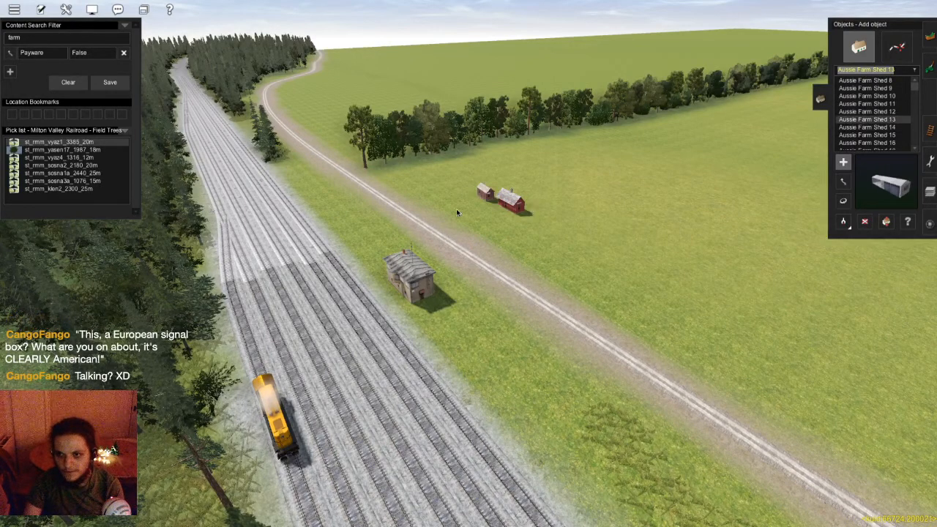
- Place Aussie Farm Shed 12 in the field corner by the tree line, rotate it parallel to the trees and adjust its position
{"action": "right_click", "coordinate": [351, 202]}
{"action": "scroll", "coordinate": [512, 249], "scroll_direction": "up", "scroll_amount": 3}
{"action": "right_click", "coordinate": [560, 266]}
{"action": "left_click", "coordinate": [591, 234]}
{"action": "key", "text": "r"}
{"action": "left_click_drag", "start_coordinate": [706, 241], "coordinate": [613, 218]}
{"action": "key", "text": "m"}
{"action": "right_click", "coordinate": [455, 359]}
{"action": "key", "text": "Left"}
{"action": "key", "text": "Down"}
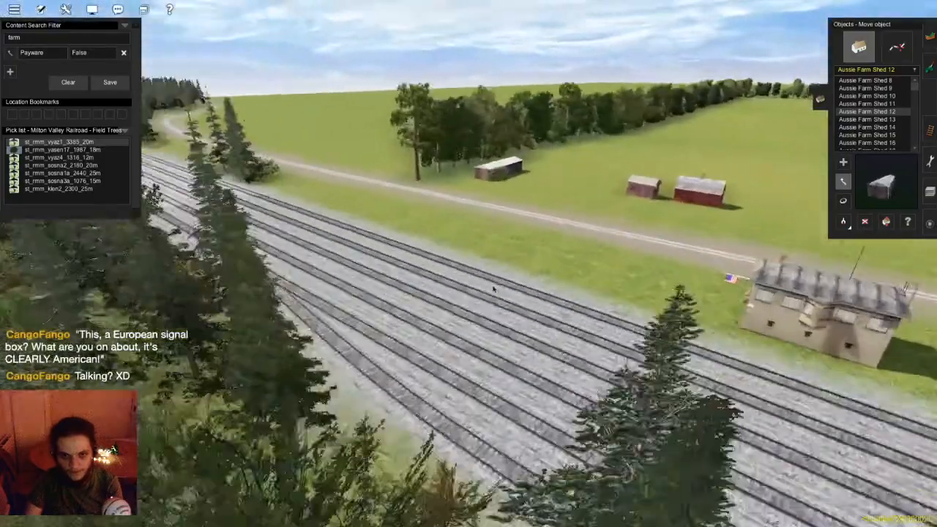
- Move the two red sheds from the field behind the signal box to the open field beside the single track and power line
{"action": "key", "text": "Up"}
{"action": "right_click", "coordinate": [596, 259]}
{"action": "scroll", "coordinate": [596, 259], "scroll_direction": "down", "scroll_amount": 5}
{"action": "key", "text": "Left"}
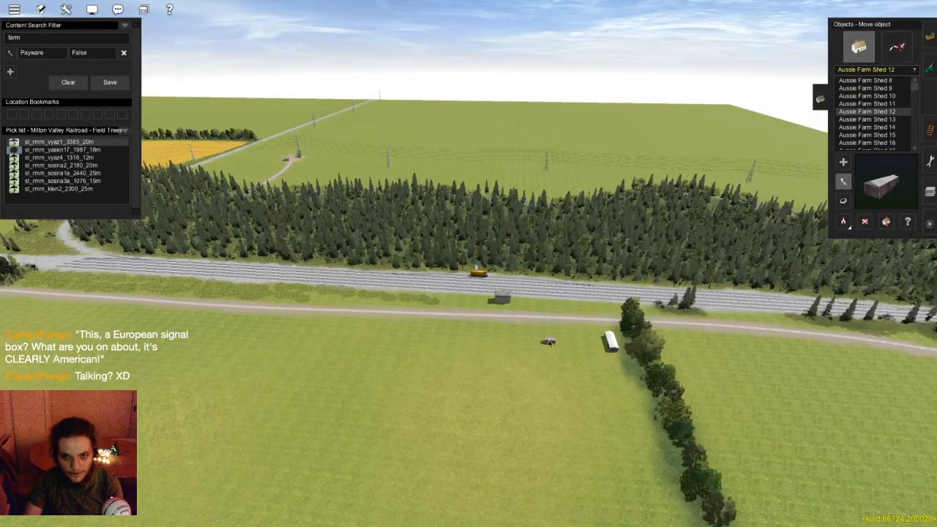
{"action": "right_click", "coordinate": [365, 106]}
{"action": "key", "text": "Left"}
{"action": "right_click", "coordinate": [506, 144]}
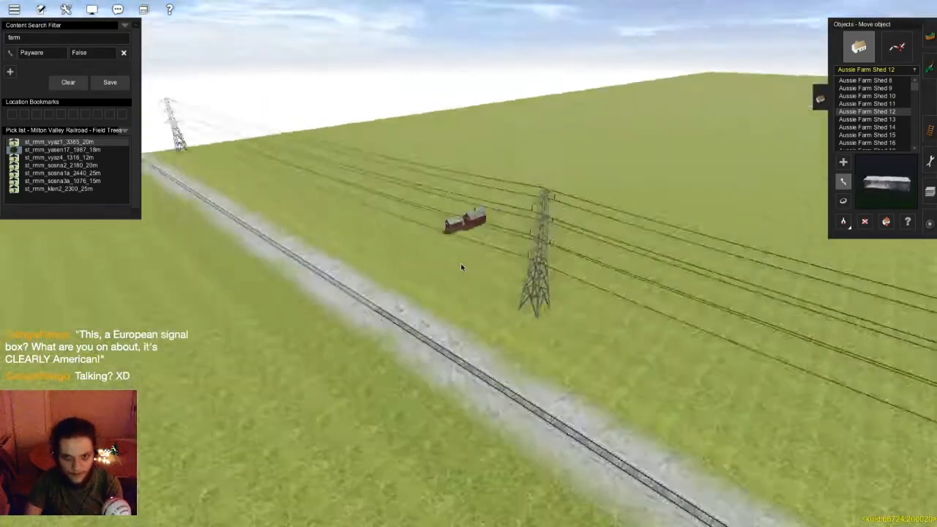
{"action": "right_click", "coordinate": [460, 266]}
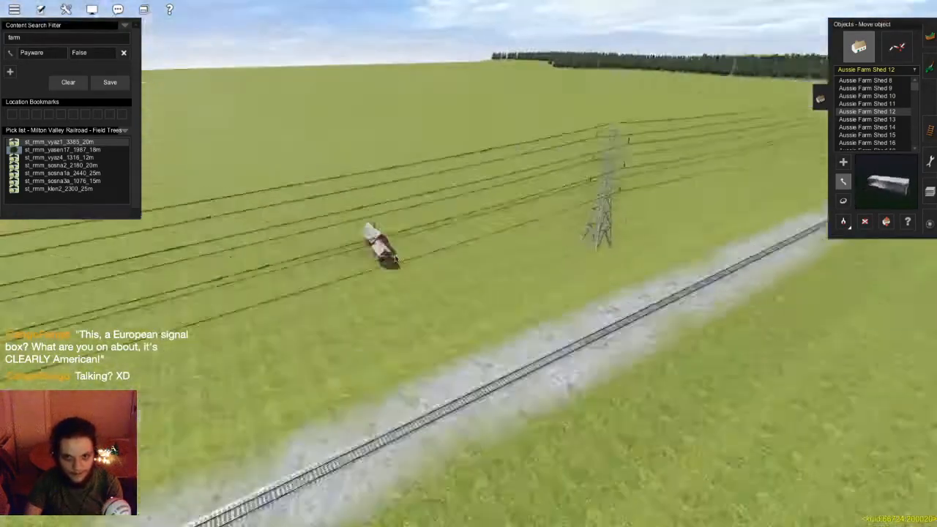
- Examine the red sheds in the power-line field and the white farm shed in the field corner near the signal box
{"action": "key", "text": "Up"}
{"action": "key", "text": "Right"}
{"action": "scroll", "coordinate": [529, 245], "scroll_direction": "down", "scroll_amount": 5}
{"action": "key", "text": "Left"}
{"action": "key", "text": "Down"}
{"action": "key", "text": "Left"}
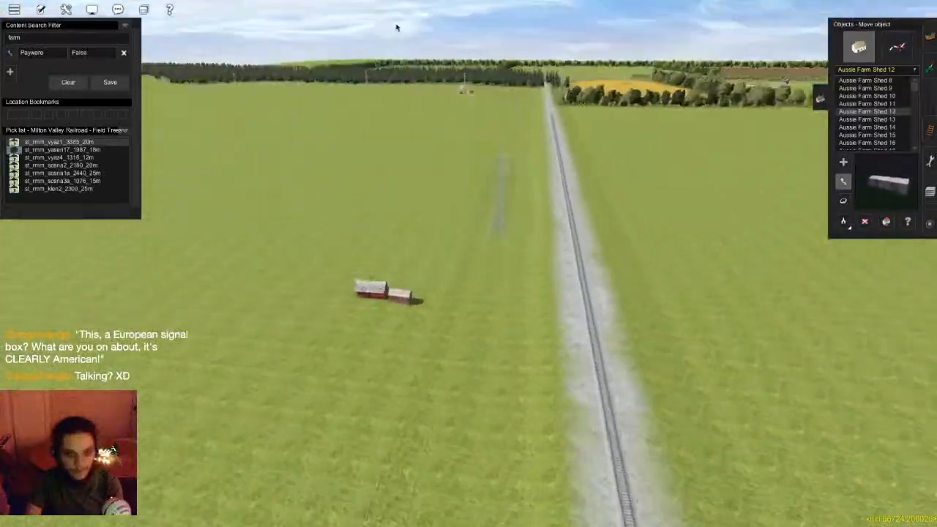
{"action": "scroll", "coordinate": [453, 252], "scroll_direction": "down", "scroll_amount": 3}
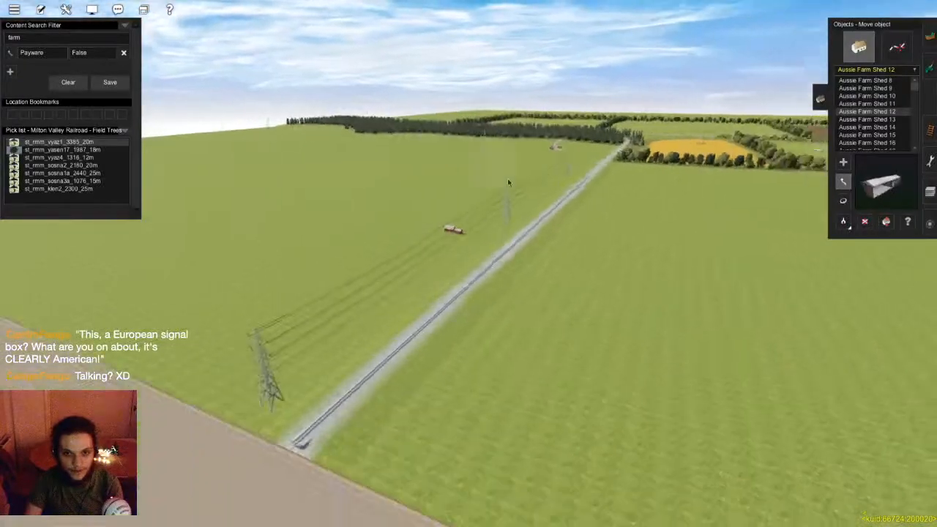
{"action": "key", "text": "Up"}
{"action": "key", "text": "Right"}
{"action": "right_click", "coordinate": [439, 204]}
{"action": "key", "text": "Left"}
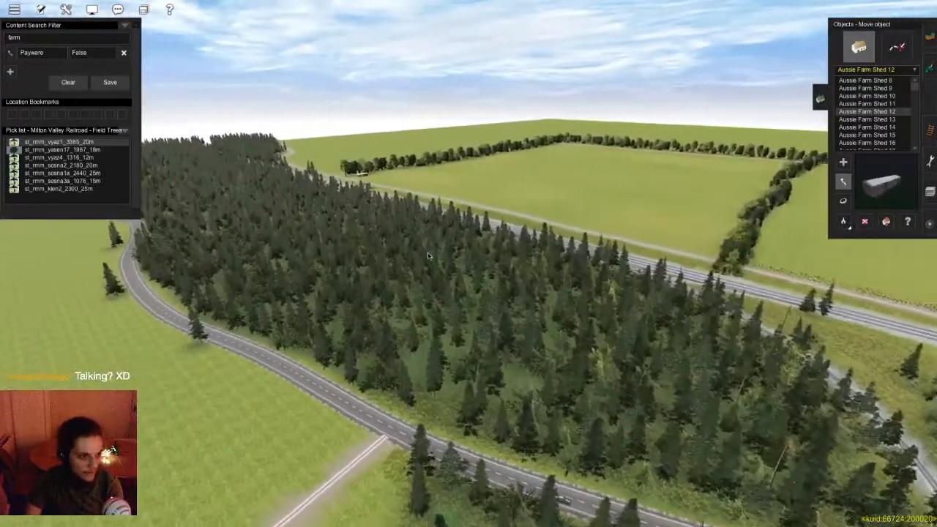
{"action": "key", "text": "Left"}
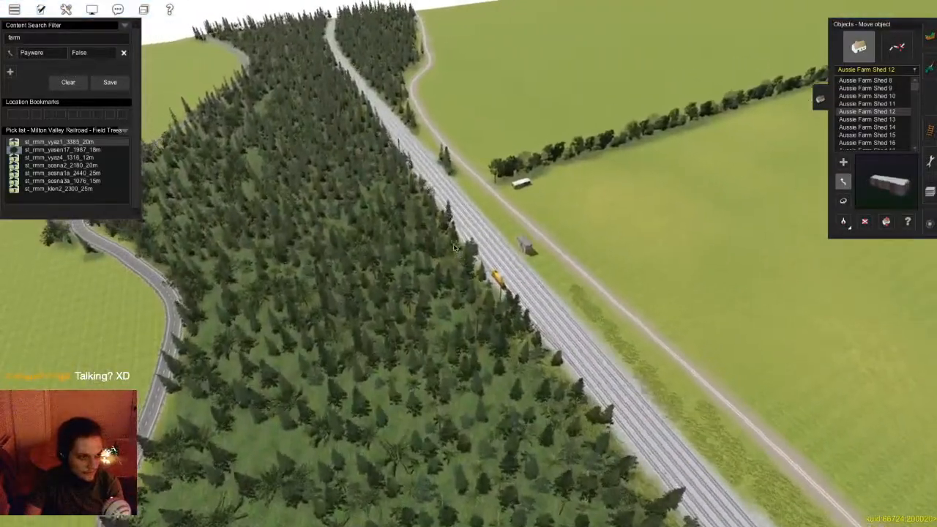
{"action": "key", "text": "Right"}
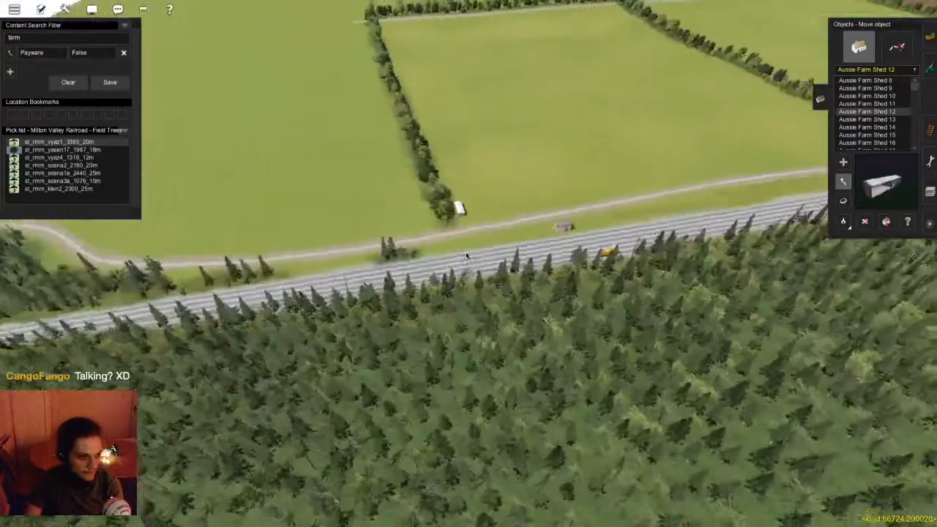
{"action": "scroll", "coordinate": [466, 255], "scroll_direction": "up", "scroll_amount": 5}
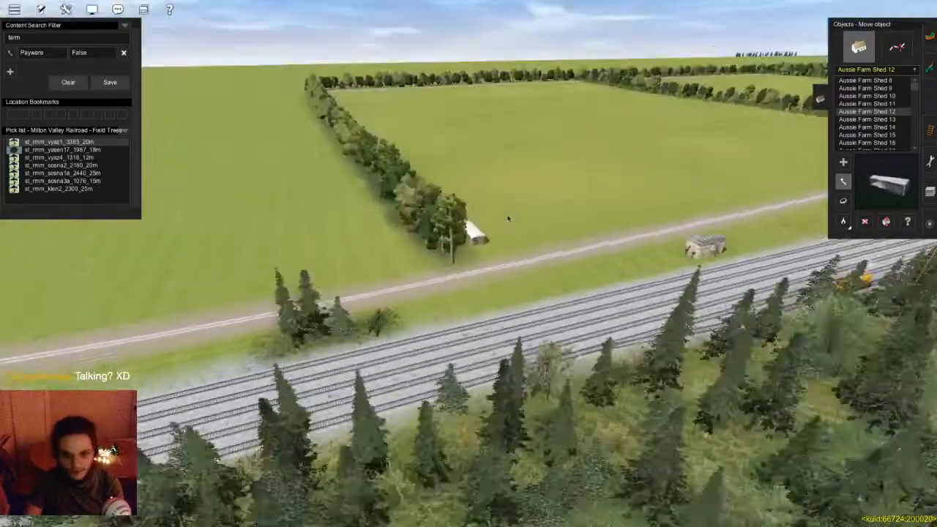
{"action": "key", "text": "Right"}
{"action": "key", "text": "Down"}
{"action": "key", "text": "Up"}
- Switch to placing splines, clear the "farm" search filter and choose the FMA Shrubs 37137 spline
{"action": "left_click", "coordinate": [895, 47]}
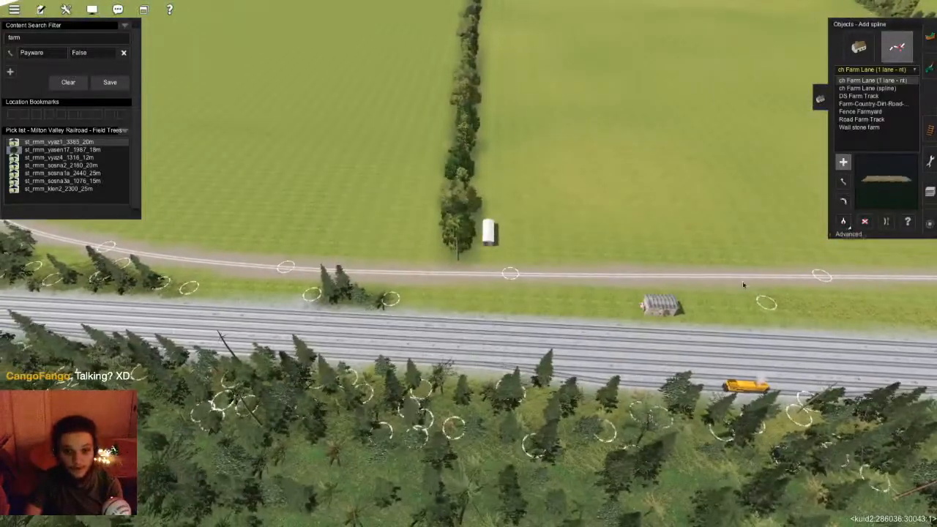
{"action": "right_click", "coordinate": [631, 192]}
{"action": "scroll", "coordinate": [631, 192], "scroll_direction": "down", "scroll_amount": 3}
{"action": "key", "text": "Right"}
{"action": "key", "text": "Down"}
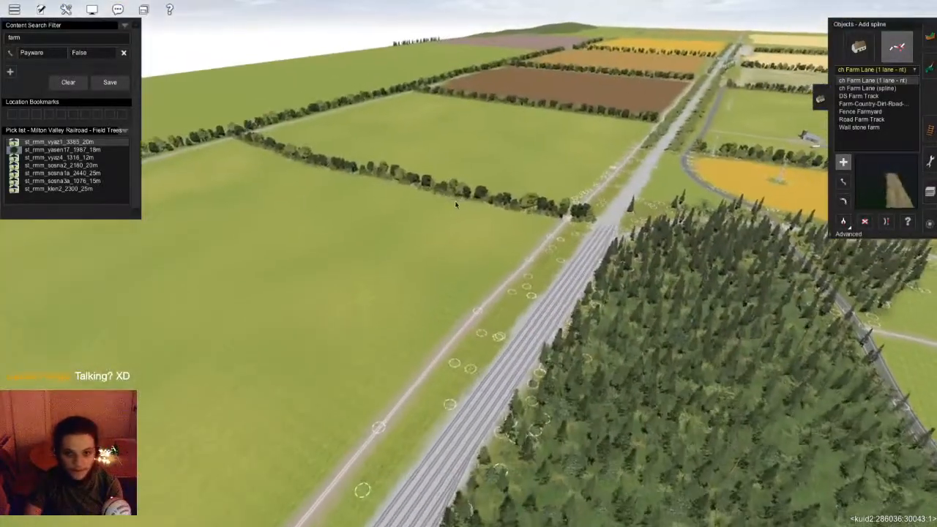
{"action": "left_click", "coordinate": [453, 198]}
{"action": "left_click", "coordinate": [582, 297]}
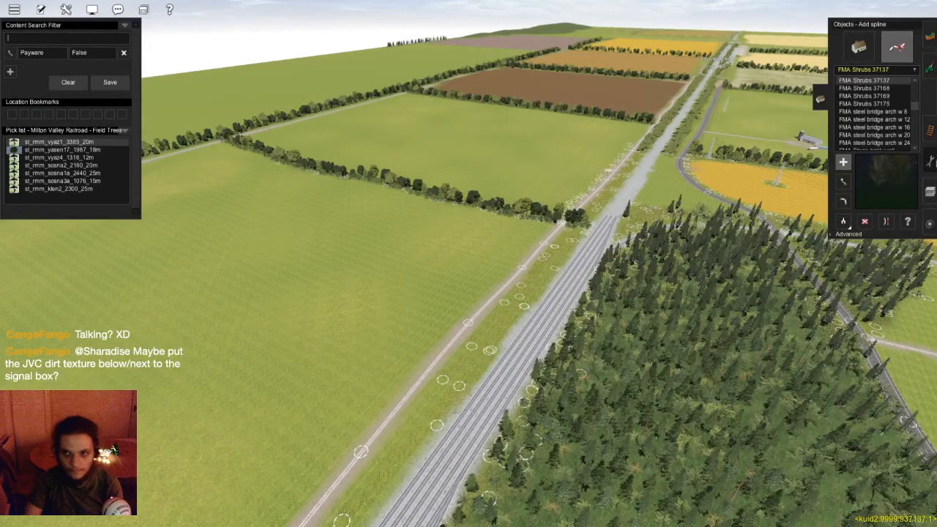
- Lay FMA Shrubs 37137 splines through the tree line from the white farm shed to the dirt road across the field
{"action": "left_click", "coordinate": [930, 192]}
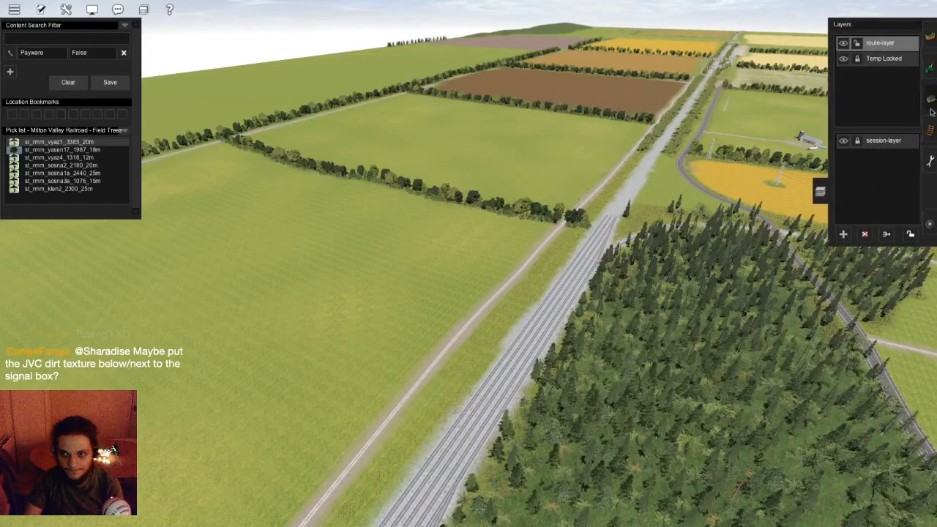
{"action": "left_click", "coordinate": [929, 98]}
{"action": "right_click_drag", "start_coordinate": [423, 350], "coordinate": [439, 271]}
{"action": "scroll", "coordinate": [439, 271], "scroll_direction": "up", "scroll_amount": 10}
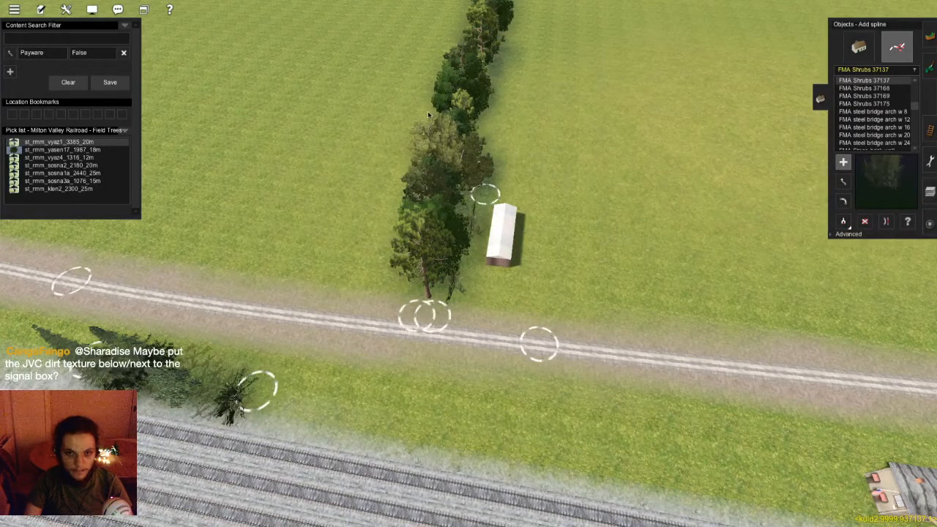
{"action": "key", "text": "Up"}
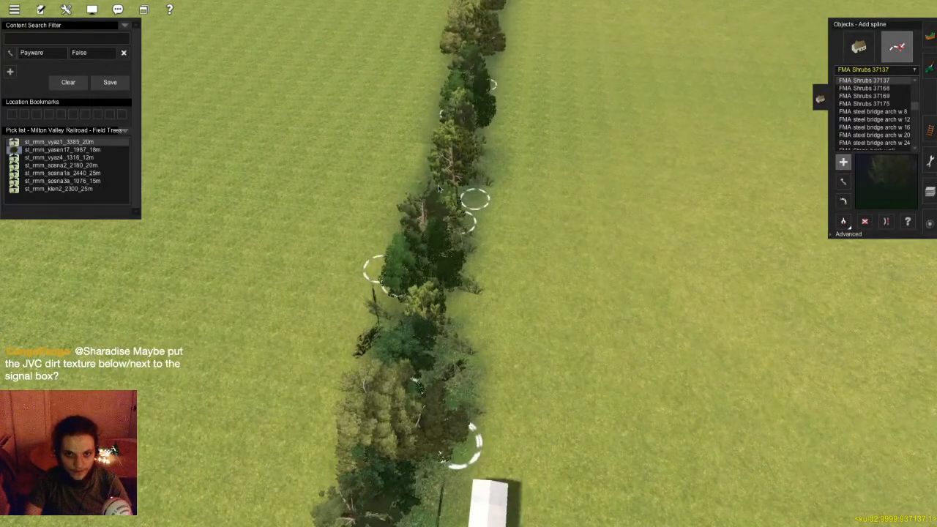
{"action": "key", "text": "Right"}
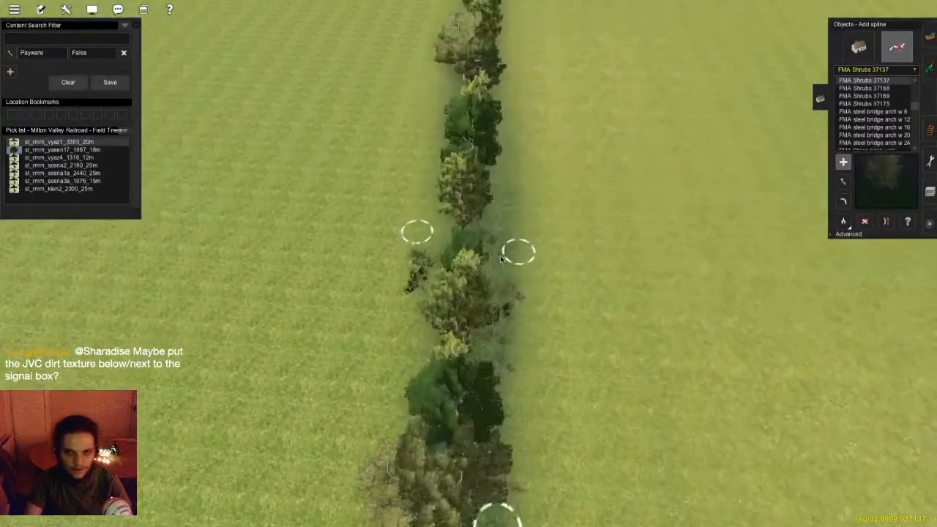
{"action": "key", "text": "Up"}
{"action": "key", "text": "Up"}
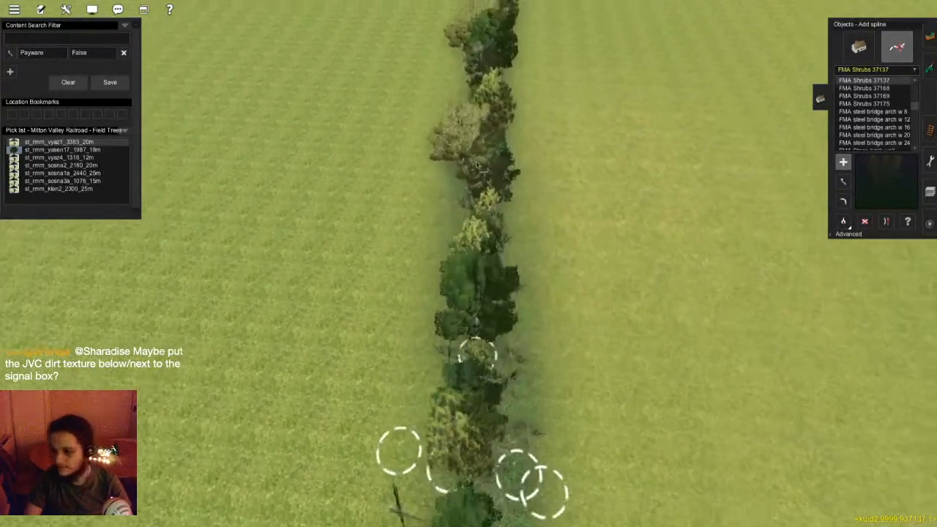
{"action": "key", "text": "Up"}
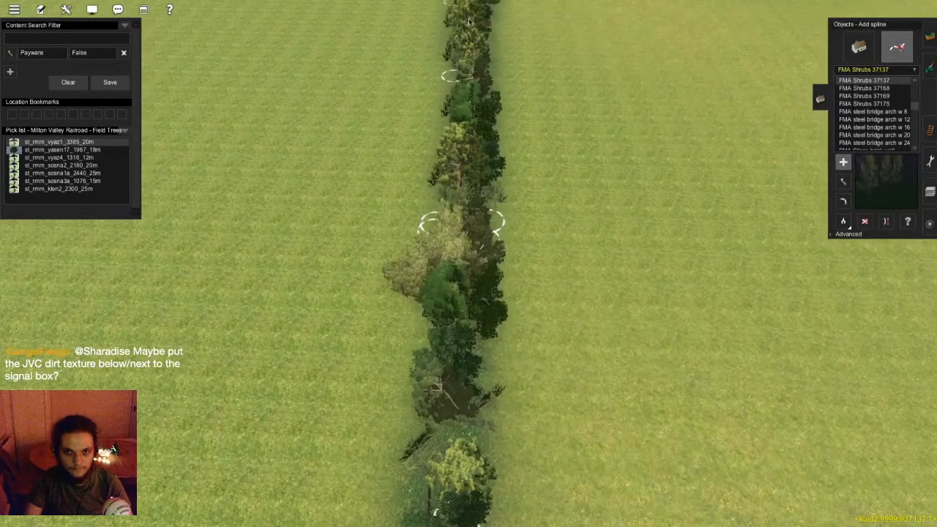
{"action": "key", "text": "Up"}
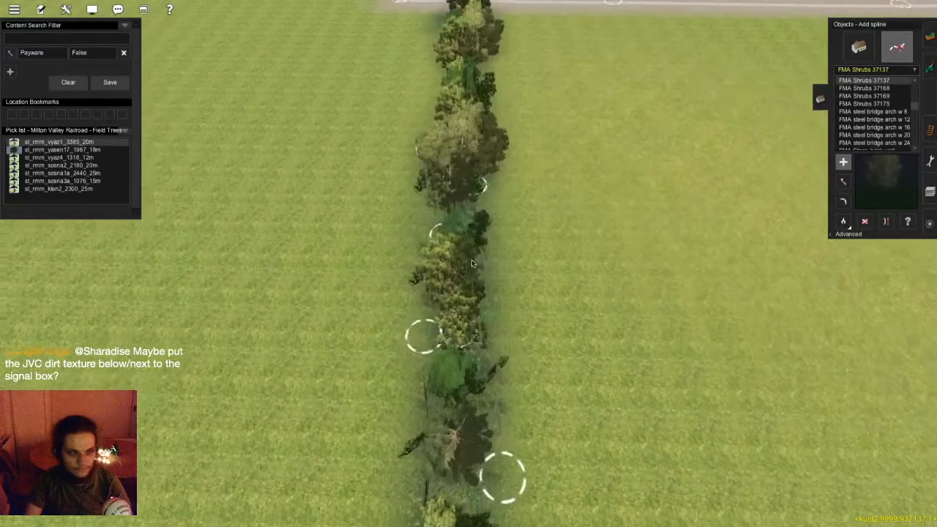
{"action": "key", "text": "Up"}
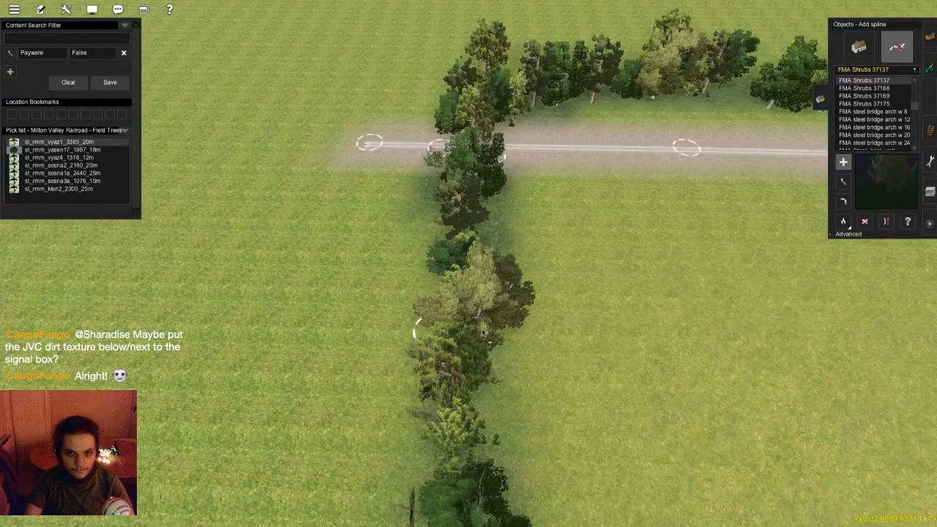
- Continue the FMA Shrubs 37137 splines through the tree line running alongside the field's dirt road
{"action": "right_click", "coordinate": [505, 146]}
{"action": "key", "text": "Left"}
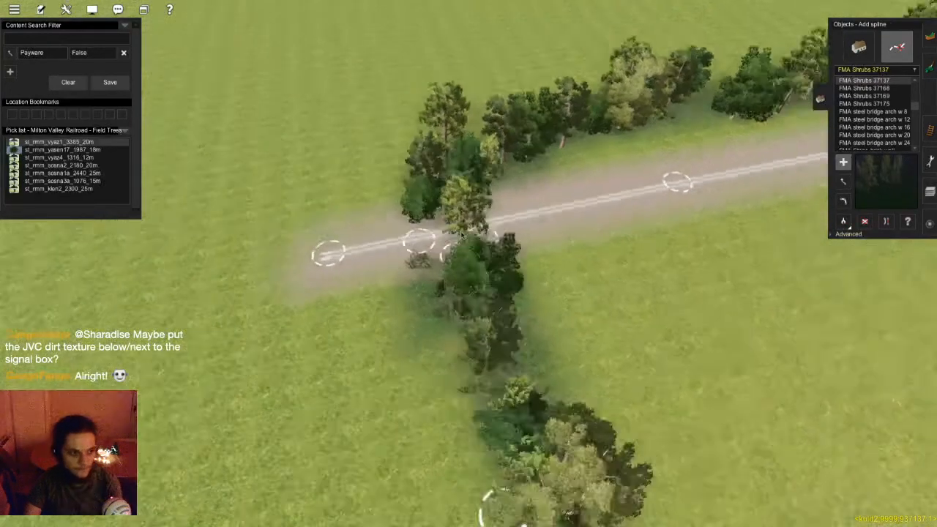
{"action": "right_click", "coordinate": [428, 239]}
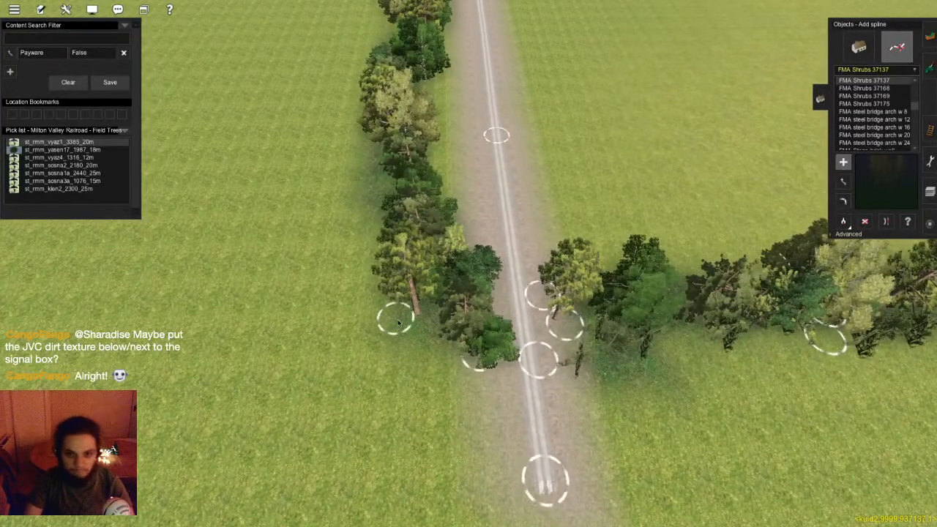
{"action": "key", "text": "Up"}
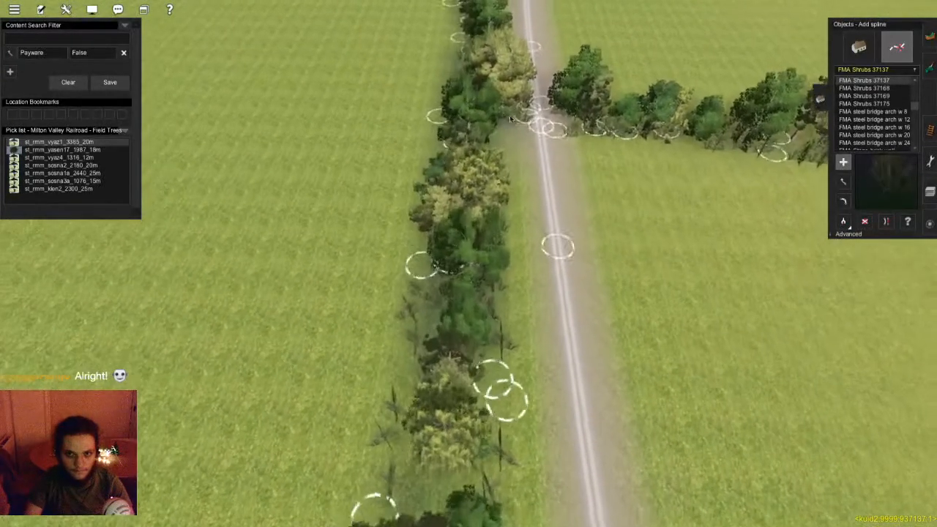
{"action": "right_click", "coordinate": [466, 416]}
{"action": "key", "text": "Left"}
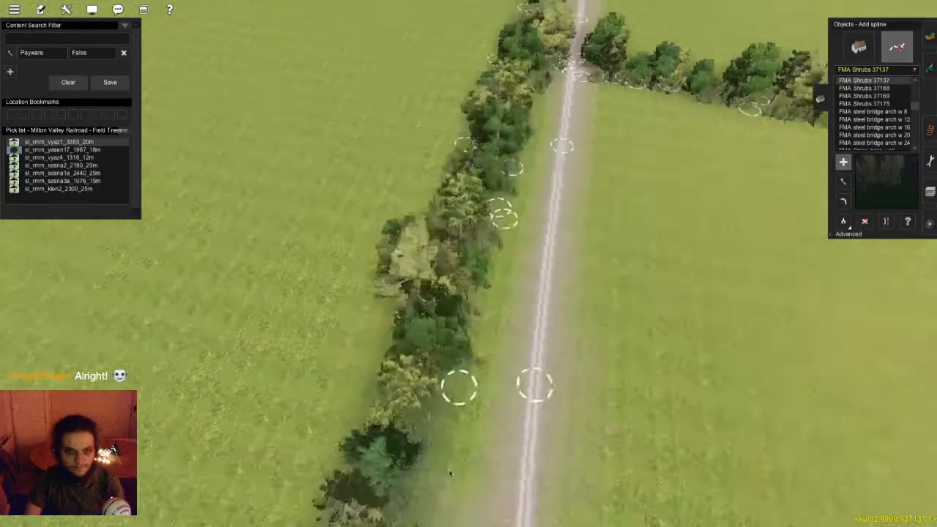
- Save the route with the current scenery changes
{"action": "key", "text": "Down"}
{"action": "key", "text": "Left"}
{"action": "key", "text": "Right"}
{"action": "scroll", "coordinate": [455, 310], "scroll_direction": "down", "scroll_amount": 3}
{"action": "key", "text": "Up"}
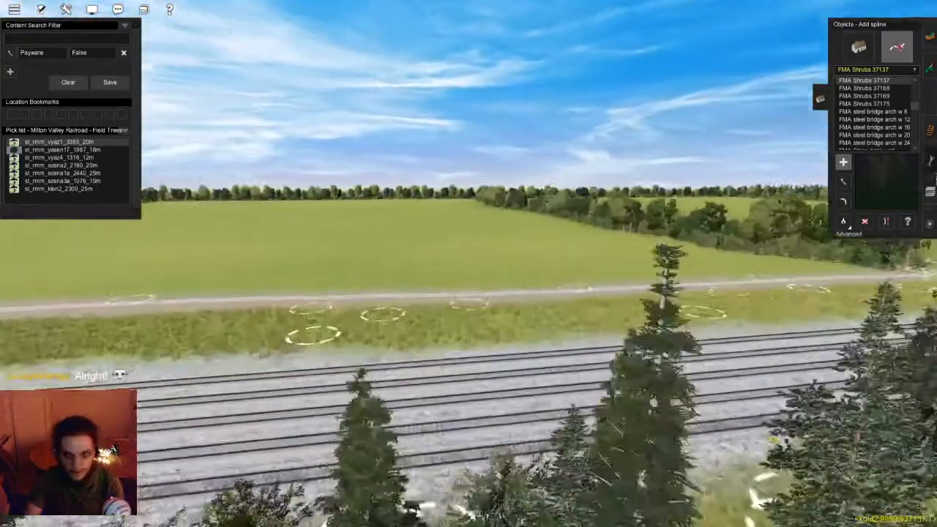
{"action": "left_click", "coordinate": [930, 160]}
{"action": "left_click", "coordinate": [929, 191]}
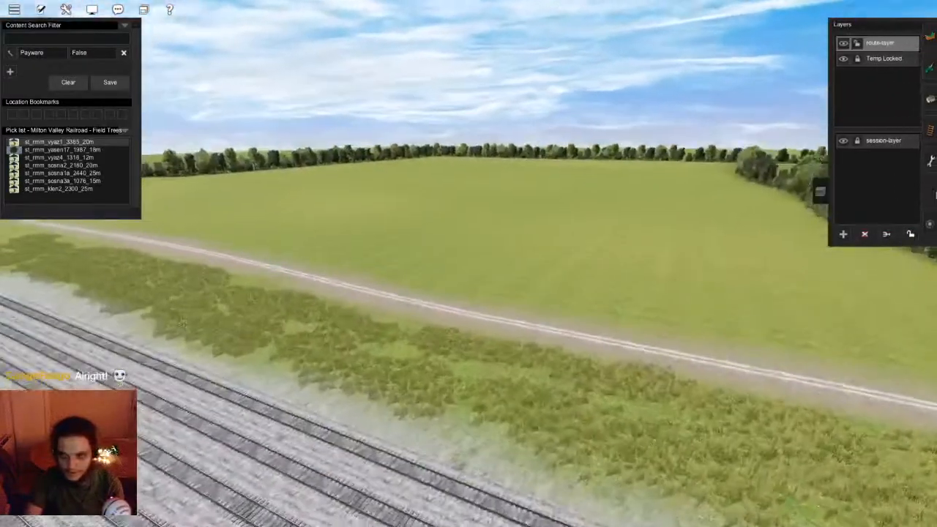
{"action": "key", "text": "ctrl+s"}
{"action": "key", "text": "Return"}
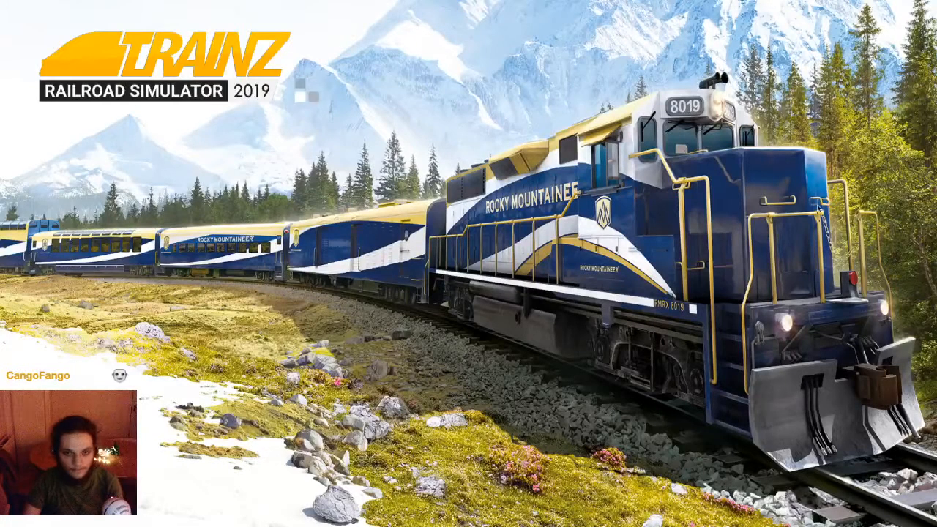
- Choose JR road dirt narrow 3 as the spline by sampling the existing dirt road near the white farm shed
{"action": "key", "text": "Right"}
{"action": "key", "text": "Up"}
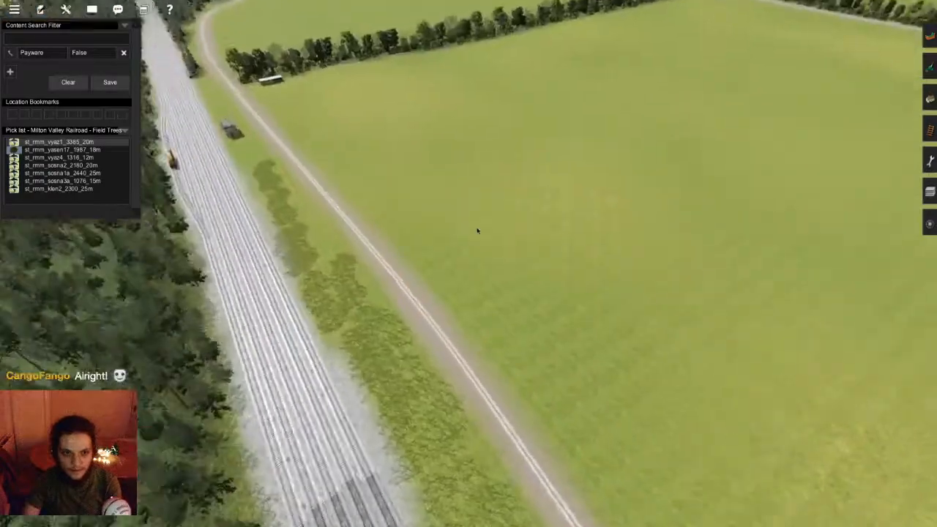
{"action": "key", "text": "Left"}
{"action": "key", "text": "Left"}
{"action": "key", "text": "Down"}
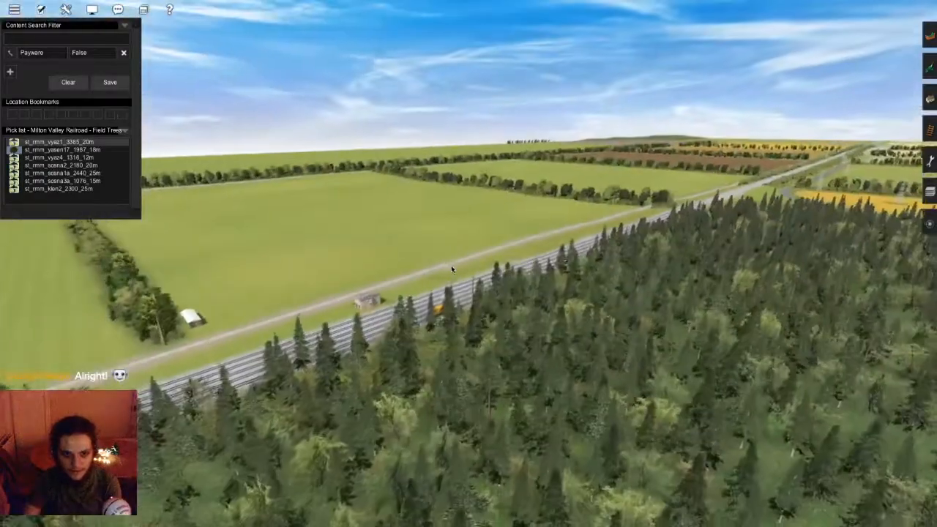
{"action": "right_click", "coordinate": [295, 288]}
{"action": "key", "text": "Up"}
{"action": "scroll", "coordinate": [295, 289], "scroll_direction": "up", "scroll_amount": 4}
{"action": "key", "text": "Left"}
{"action": "key", "text": "F3"}
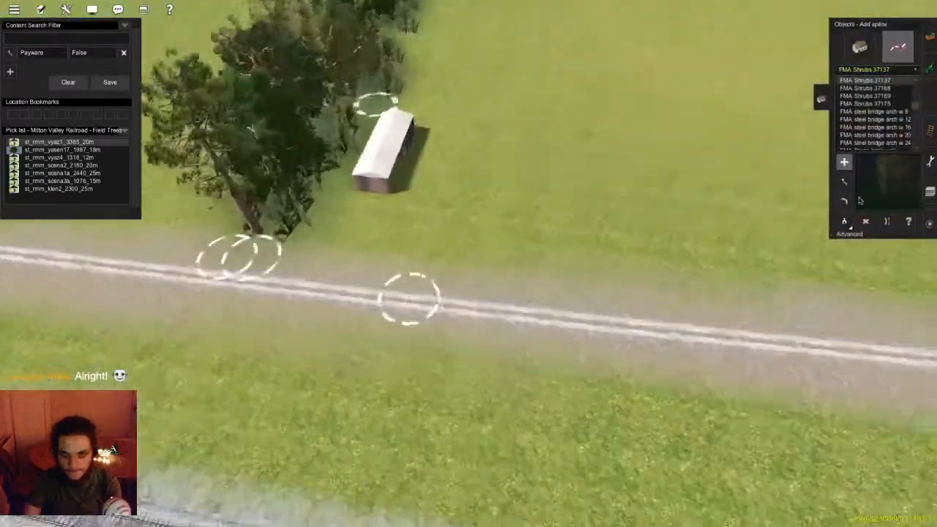
{"action": "left_click", "coordinate": [842, 220]}
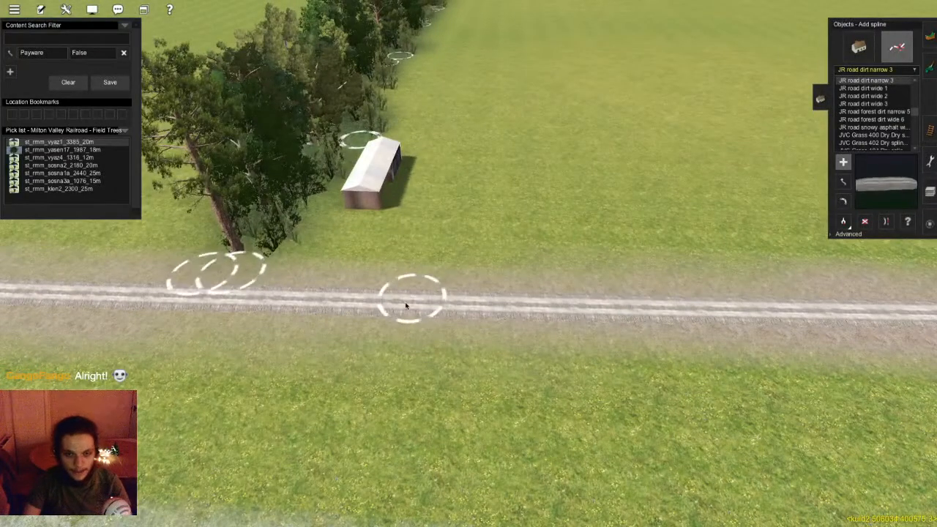
- Lay a JR road dirt narrow 3 track from the trackside road past the white farm shed, along the tree line to the far dirt road
{"action": "right_click", "coordinate": [434, 131]}
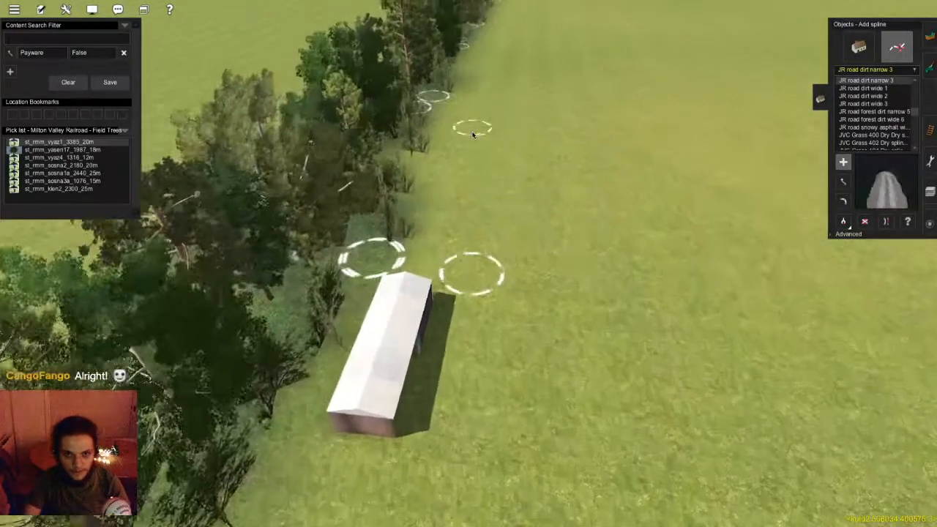
{"action": "right_click", "coordinate": [478, 126]}
{"action": "right_click", "coordinate": [480, 121]}
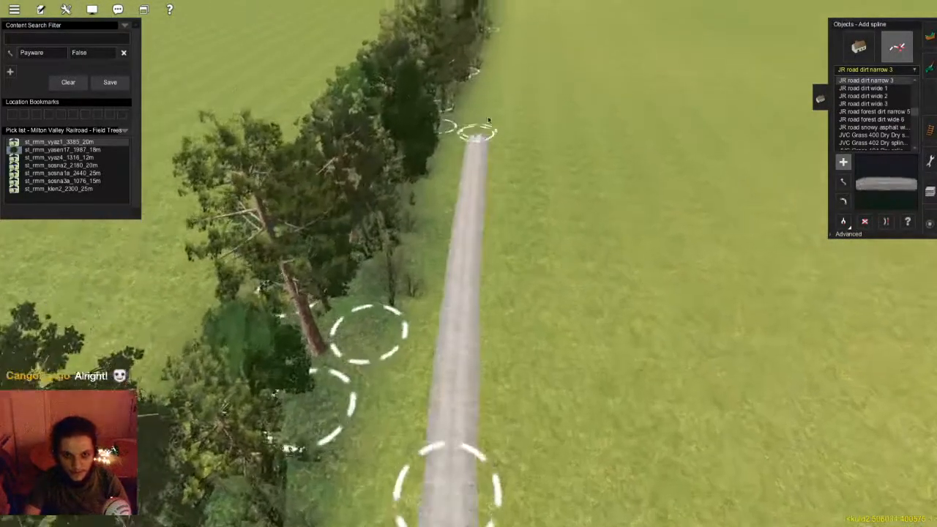
{"action": "right_click", "coordinate": [483, 116]}
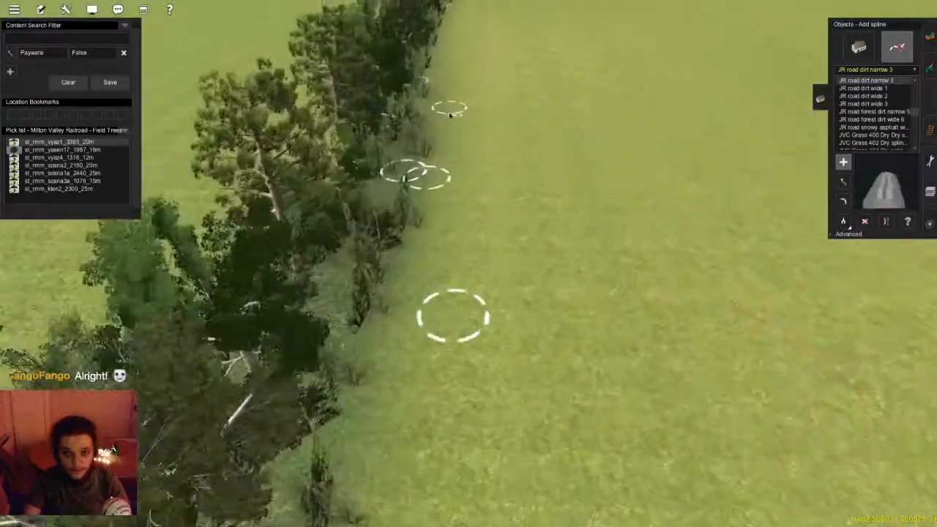
{"action": "right_click", "coordinate": [446, 118]}
{"action": "left_click", "coordinate": [480, 130]}
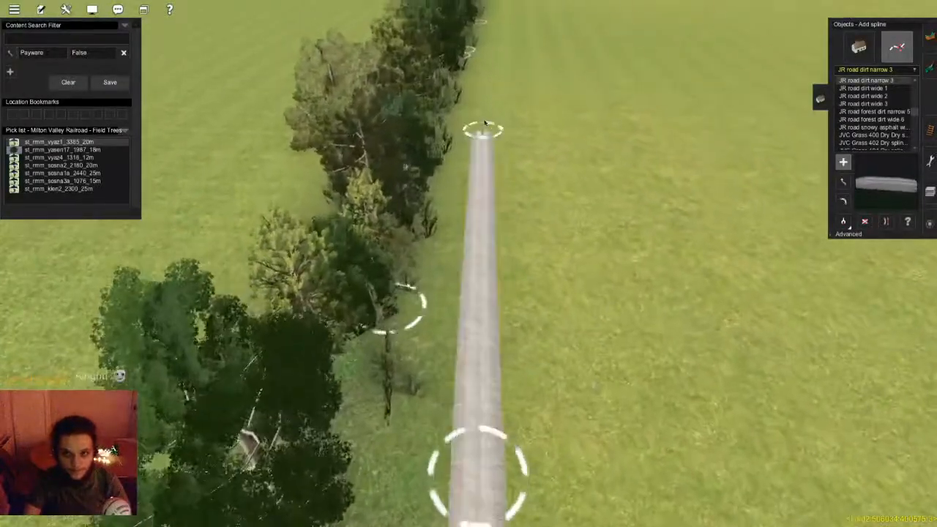
{"action": "right_click", "coordinate": [480, 130]}
{"action": "right_click", "coordinate": [477, 143]}
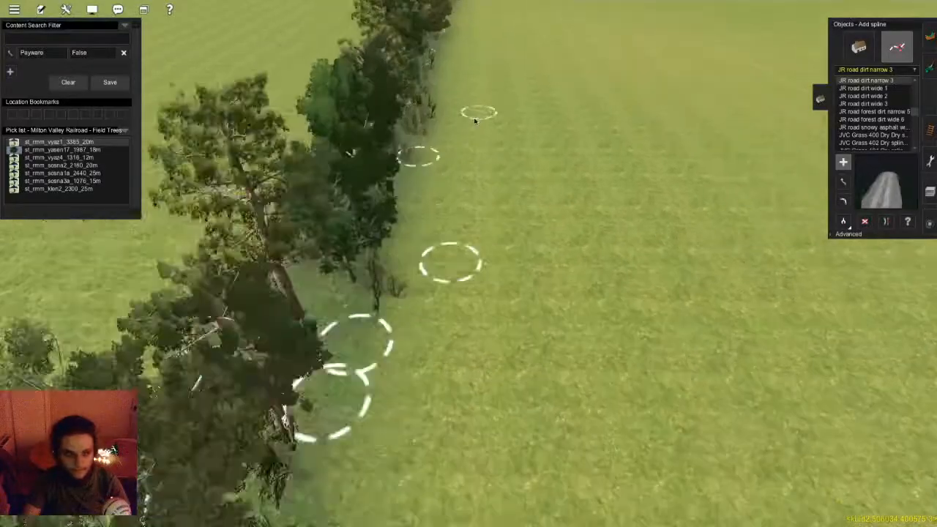
{"action": "right_click", "coordinate": [465, 132]}
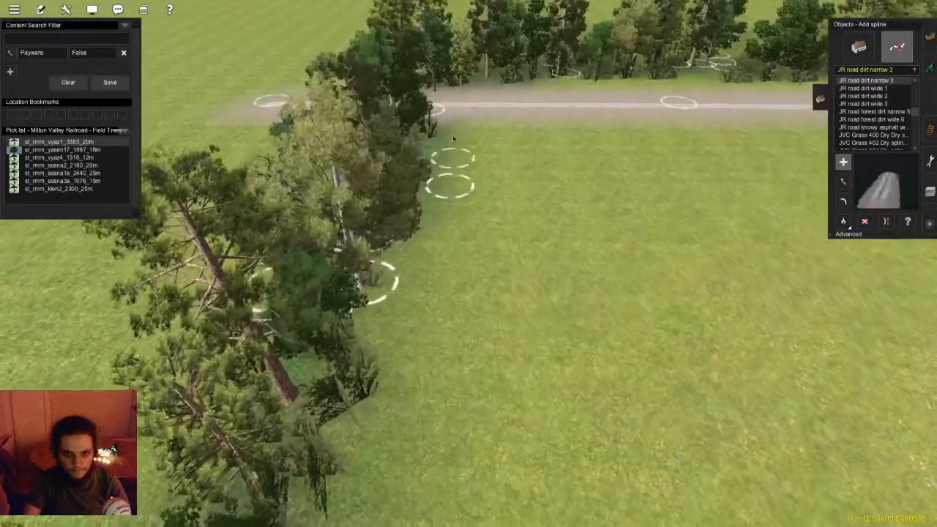
{"action": "left_click", "coordinate": [453, 109]}
- Examine the new dirt track beside the white farm shed and the flag mounted on the signal box
{"action": "right_click_drag", "start_coordinate": [452, 110], "coordinate": [452, 408]}
{"action": "scroll", "coordinate": [452, 408], "scroll_direction": "down", "scroll_amount": 5}
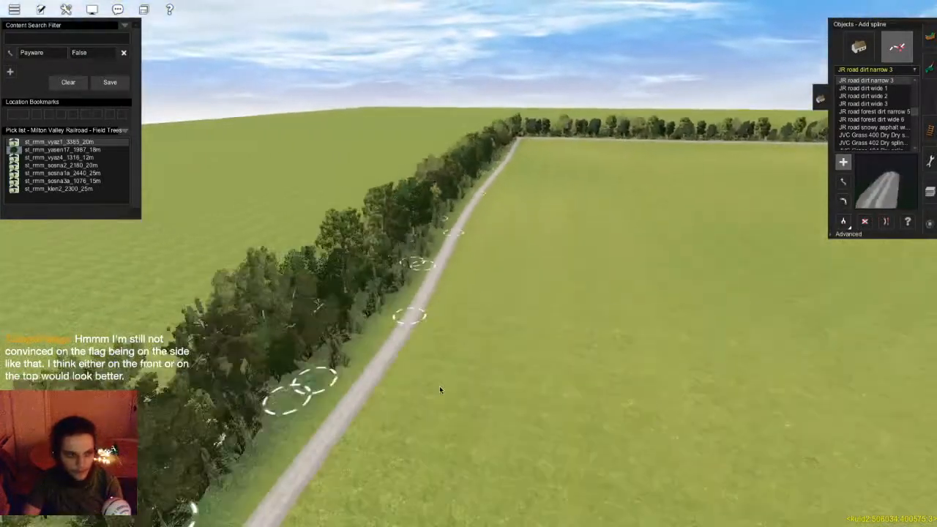
{"action": "right_click", "coordinate": [491, 396]}
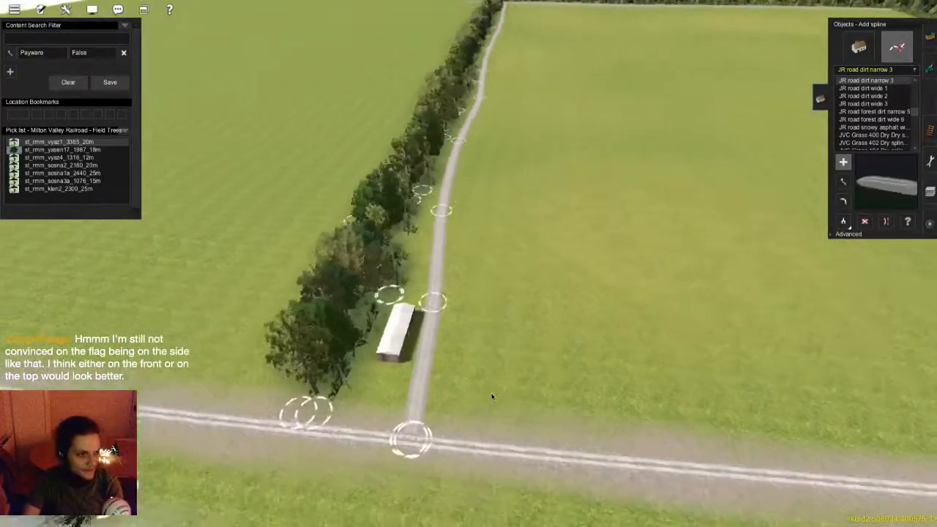
{"action": "scroll", "coordinate": [467, 366], "scroll_direction": "up", "scroll_amount": 3}
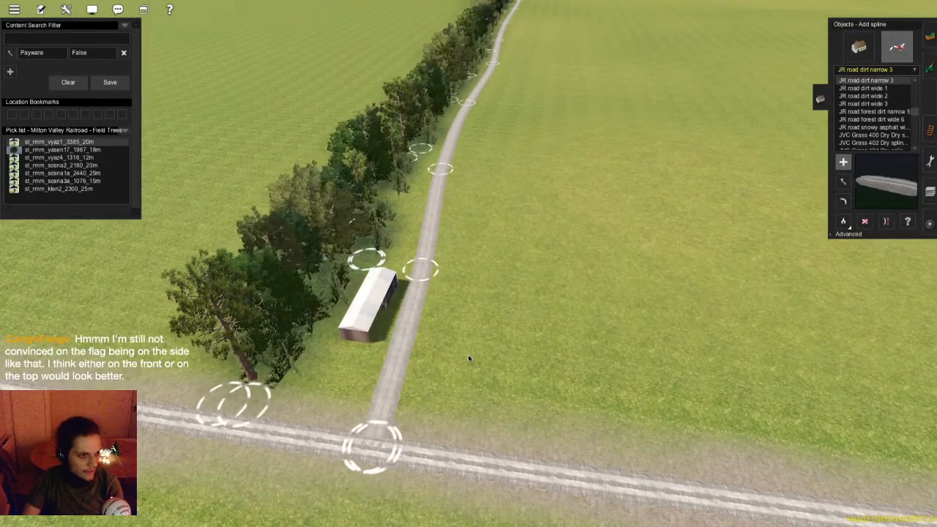
{"action": "right_click", "coordinate": [496, 458]}
{"action": "key", "text": "Left"}
{"action": "right_click", "coordinate": [525, 286]}
{"action": "scroll", "coordinate": [527, 242], "scroll_direction": "up", "scroll_amount": 4}
{"action": "key", "text": "Down"}
{"action": "key", "text": "Left"}
{"action": "scroll", "coordinate": [506, 300], "scroll_direction": "down", "scroll_amount": 3}
{"action": "key", "text": "Right"}
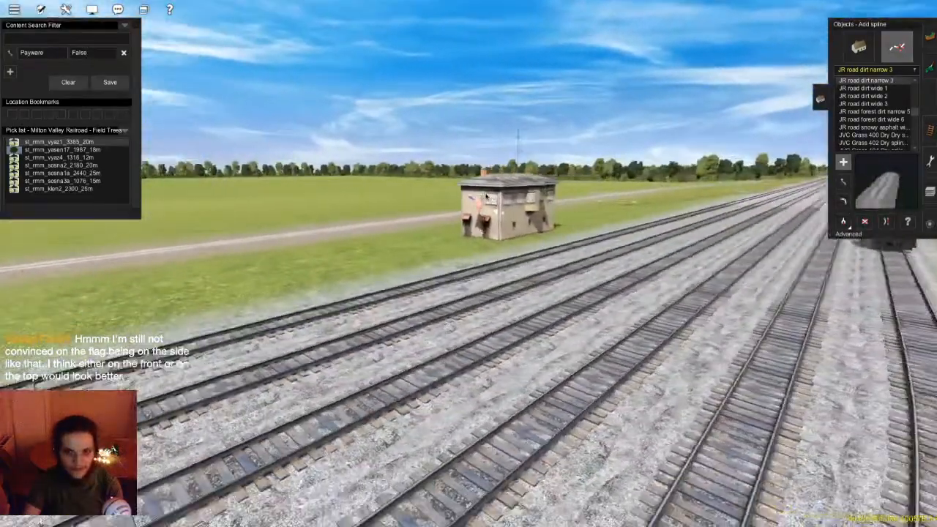
{"action": "key", "text": "Up"}
{"action": "key", "text": "Right"}
{"action": "right_click", "coordinate": [315, 275]}
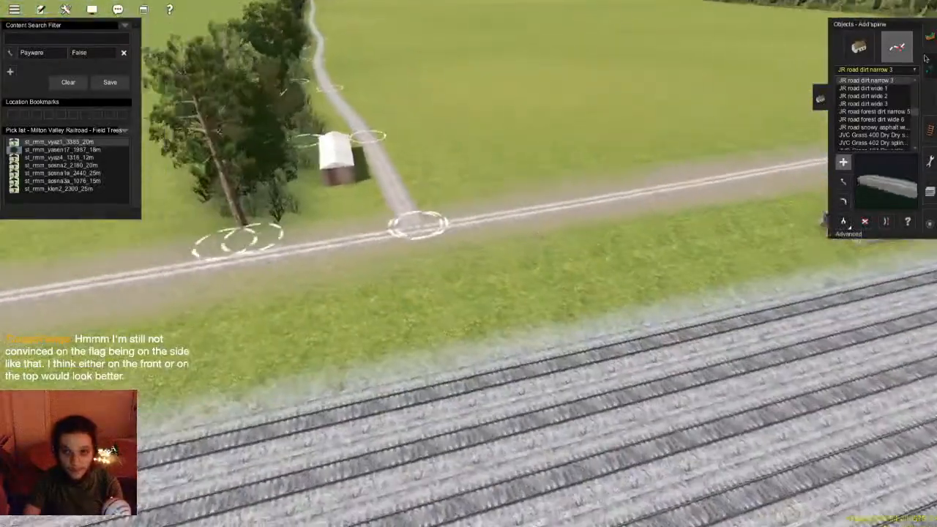
{"action": "scroll", "coordinate": [469, 263], "scroll_direction": "down", "scroll_amount": 2}
{"action": "key", "text": "Left"}
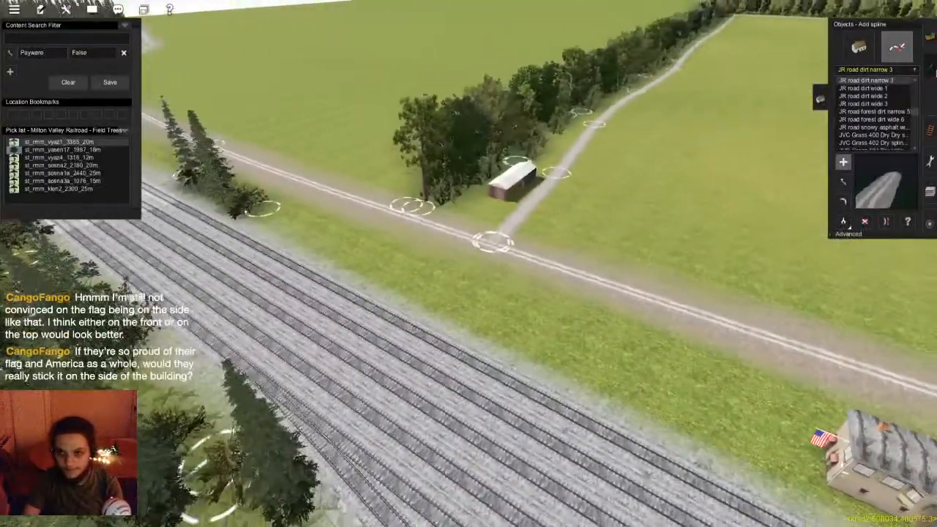
- Choose the brown dirt ground texture for painting by sampling the ground beside the trackside dirt road
{"action": "key", "text": "F2"}
{"action": "key", "text": "Left"}
{"action": "scroll", "coordinate": [408, 236], "scroll_direction": "up", "scroll_amount": 4}
{"action": "right_click", "coordinate": [585, 235]}
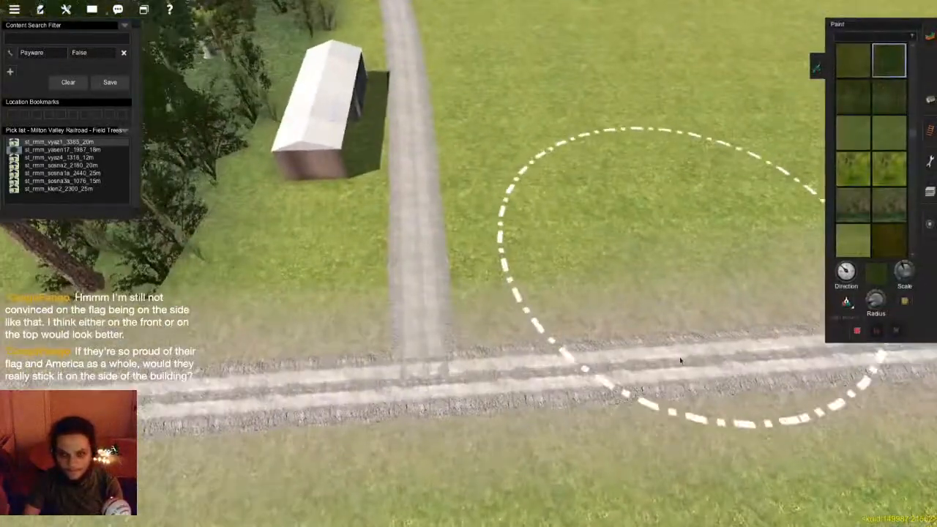
{"action": "left_click", "coordinate": [455, 344]}
{"action": "right_click", "coordinate": [382, 315]}
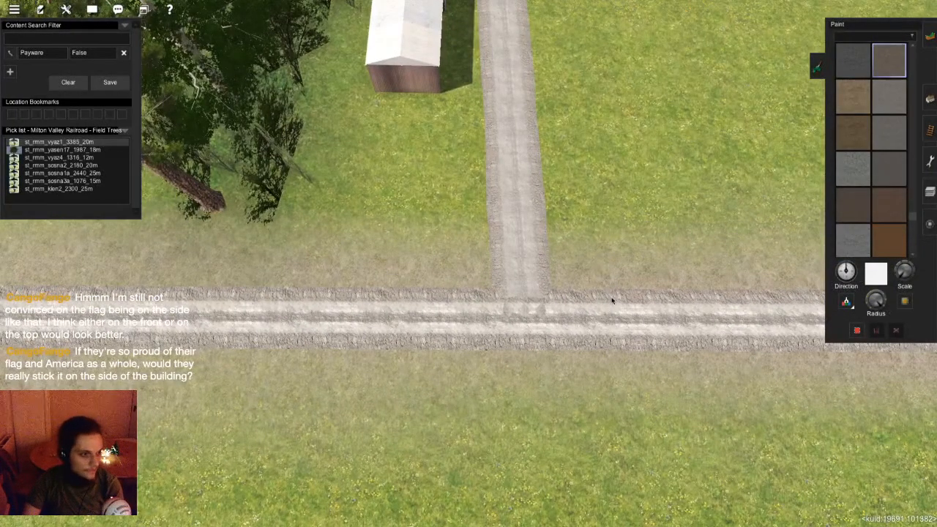
- Examine the signal box beside the yard tracks and its surroundings from above and from across the tracks
{"action": "scroll", "coordinate": [596, 303], "scroll_direction": "down", "scroll_amount": 3}
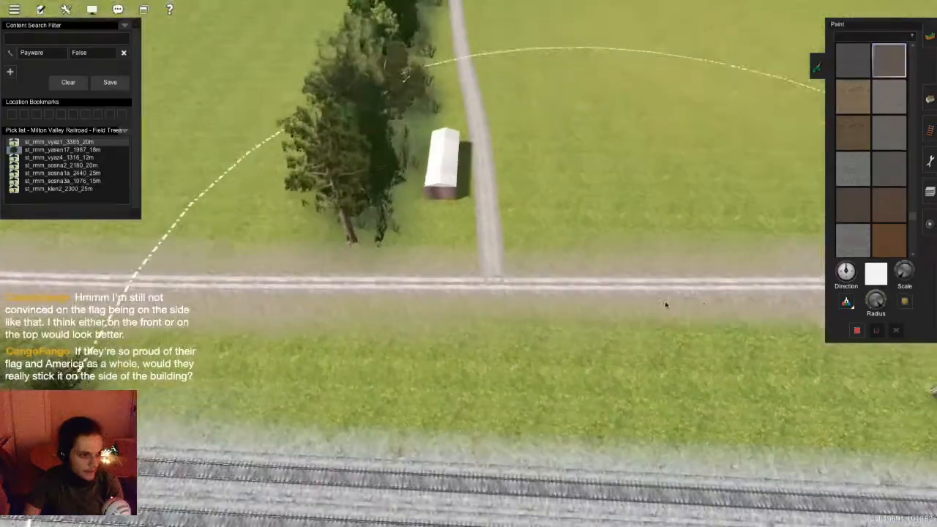
{"action": "key", "text": "Left"}
{"action": "key", "text": "Down"}
{"action": "right_click", "coordinate": [688, 301]}
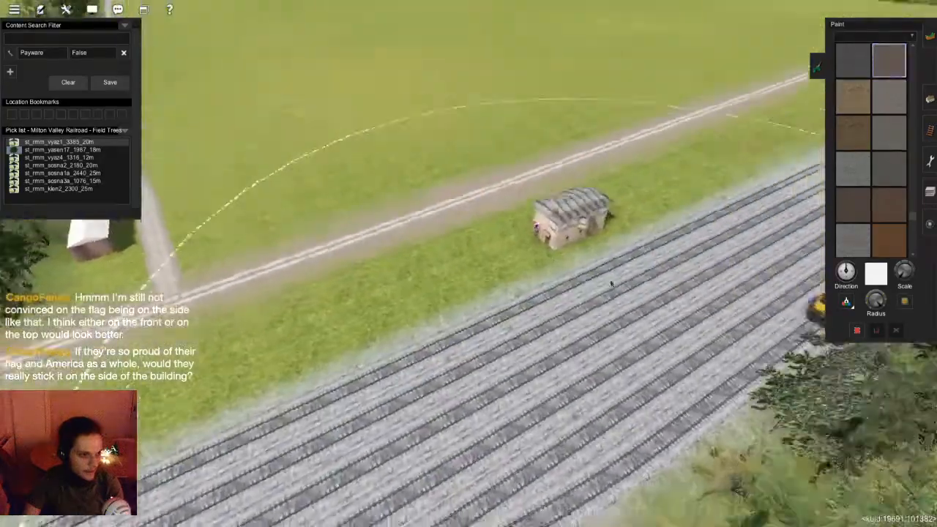
{"action": "key", "text": "Down"}
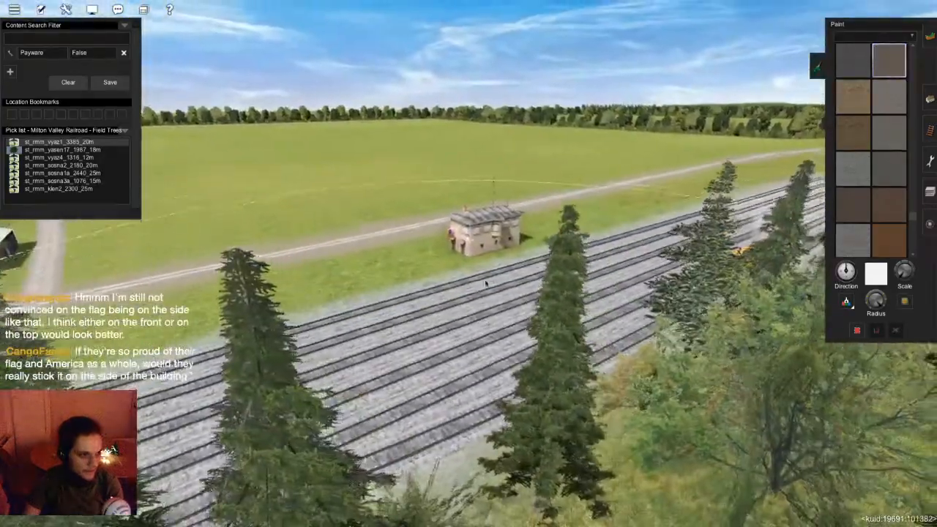
{"action": "key", "text": "Up"}
{"action": "scroll", "coordinate": [485, 283], "scroll_direction": "up", "scroll_amount": 3}
{"action": "right_click", "coordinate": [486, 283]}
{"action": "right_click", "coordinate": [402, 265]}
- Reduce the paint brush radius and paint brown dirt around the new track's junction with the trackside road and past the white farm shed
{"action": "key", "text": "Left"}
{"action": "scroll", "coordinate": [395, 249], "scroll_direction": "down", "scroll_amount": 3}
{"action": "scroll", "coordinate": [439, 219], "scroll_direction": "up", "scroll_amount": 3}
{"action": "right_click", "coordinate": [450, 213]}
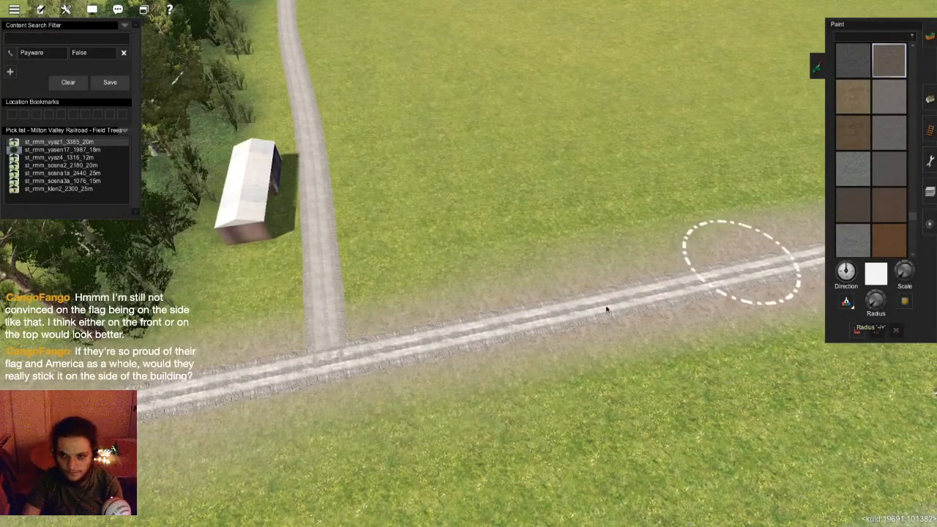
{"action": "scroll", "coordinate": [380, 270], "scroll_direction": "up", "scroll_amount": 5}
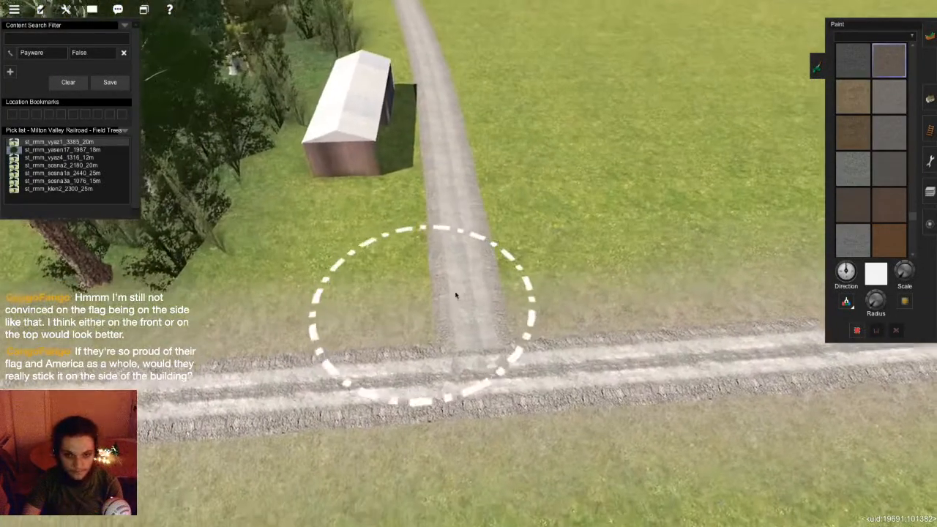
{"action": "scroll", "coordinate": [456, 220], "scroll_direction": "up", "scroll_amount": 3}
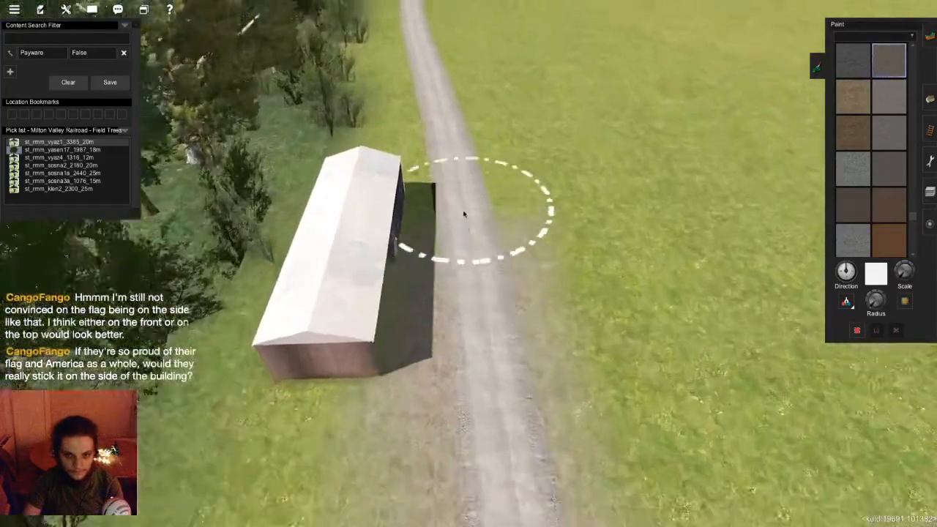
- Paint brown dirt along both sides of the new track, following the tree line up to the far dirt road
{"action": "scroll", "coordinate": [457, 207], "scroll_direction": "up", "scroll_amount": 2}
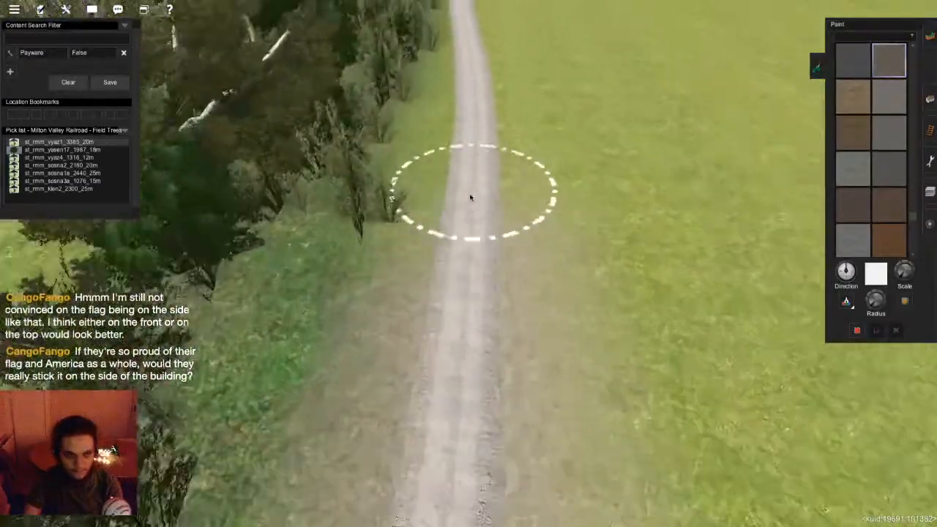
{"action": "key", "text": "Up"}
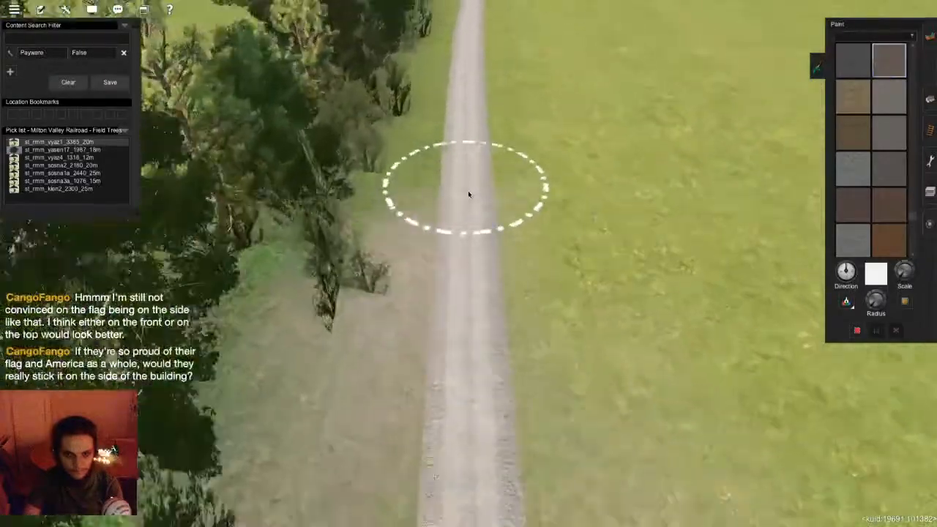
{"action": "key", "text": "Up"}
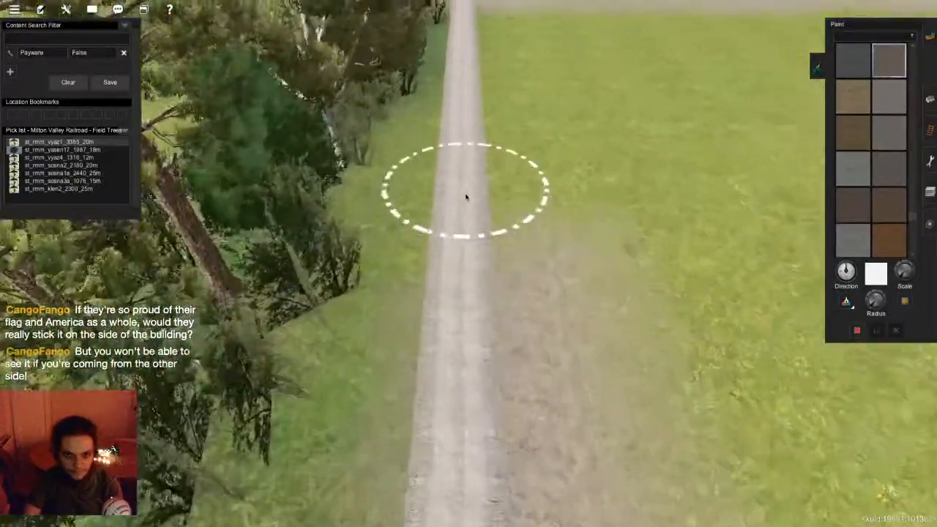
{"action": "key", "text": "Up"}
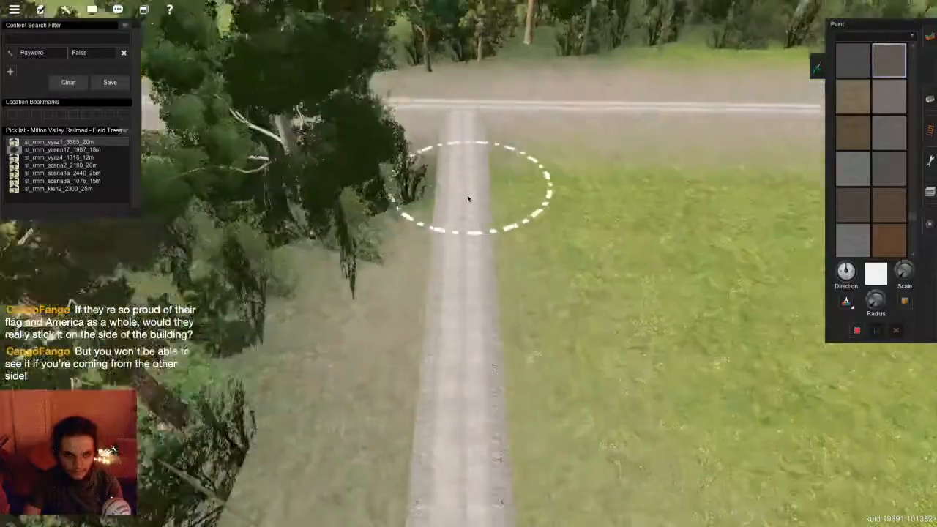
- Examine the painted track edges along the tree line and around the junction with the far dirt road
{"action": "key", "text": "Left"}
{"action": "scroll", "coordinate": [461, 329], "scroll_direction": "down", "scroll_amount": 3}
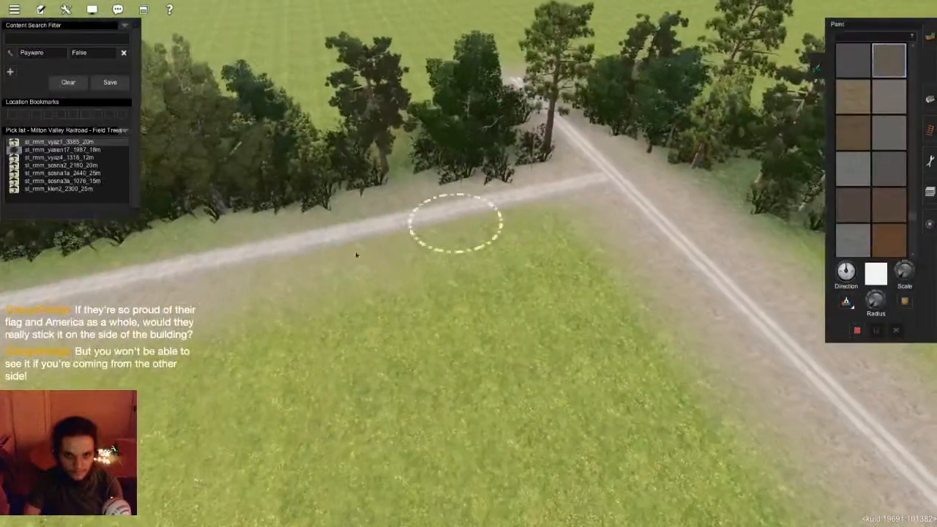
{"action": "scroll", "coordinate": [426, 345], "scroll_direction": "up", "scroll_amount": 5}
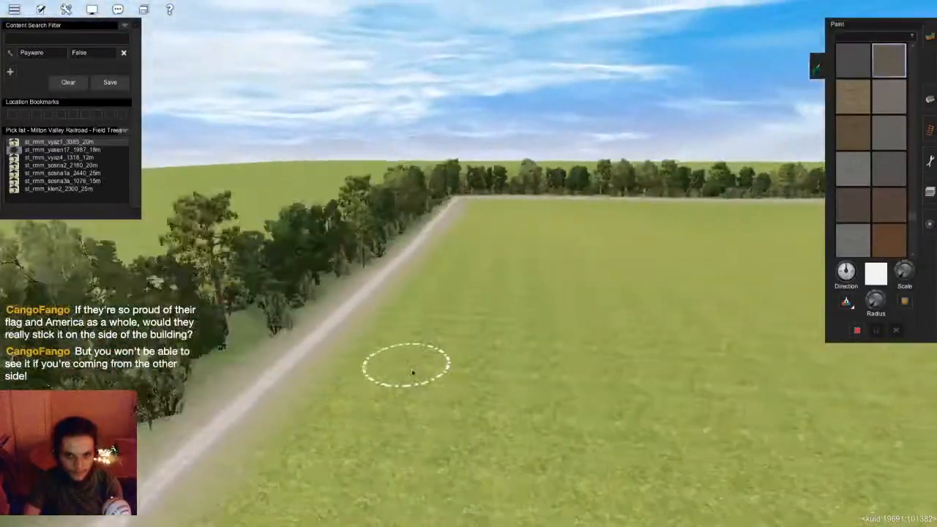
{"action": "key", "text": "Right"}
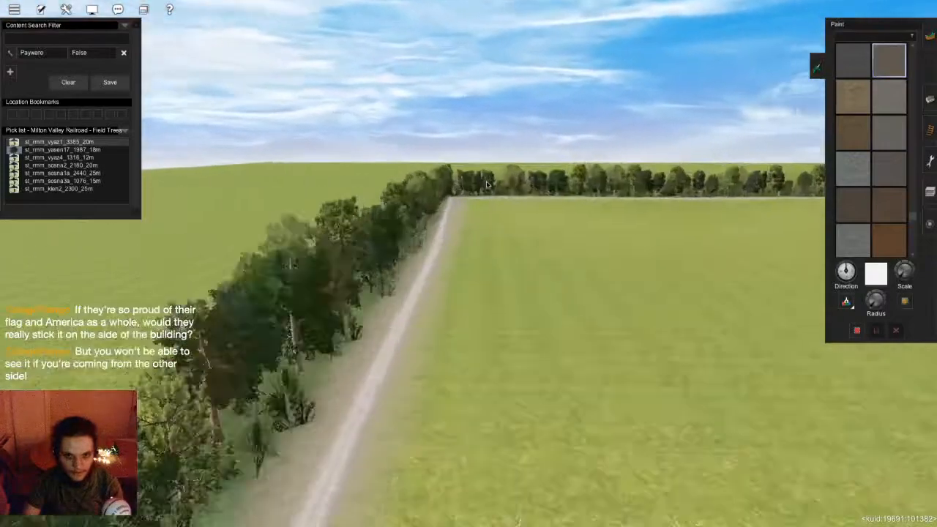
{"action": "right_click", "coordinate": [471, 194]}
{"action": "key", "text": "Up"}
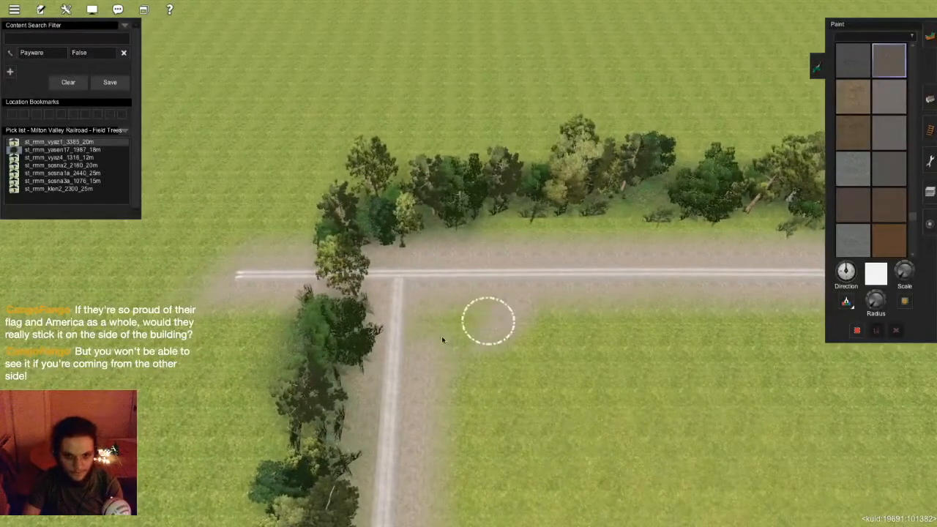
{"action": "key", "text": "Down"}
{"action": "right_click", "coordinate": [466, 441]}
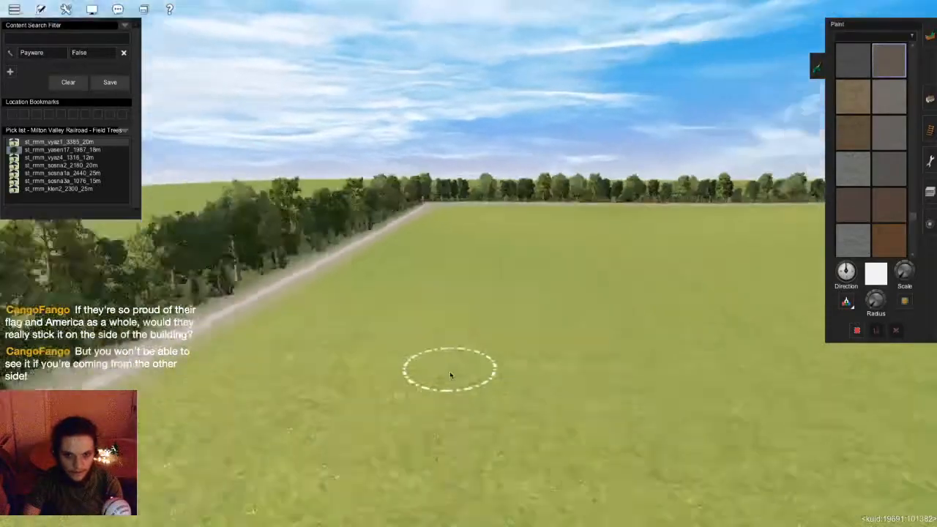
{"action": "key", "text": "Right"}
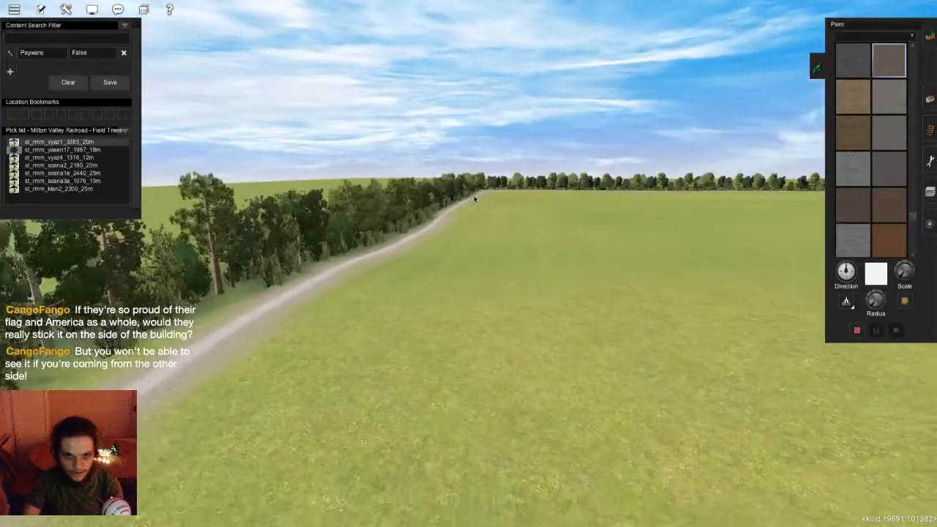
{"action": "right_click", "coordinate": [478, 201]}
{"action": "key", "text": "Up"}
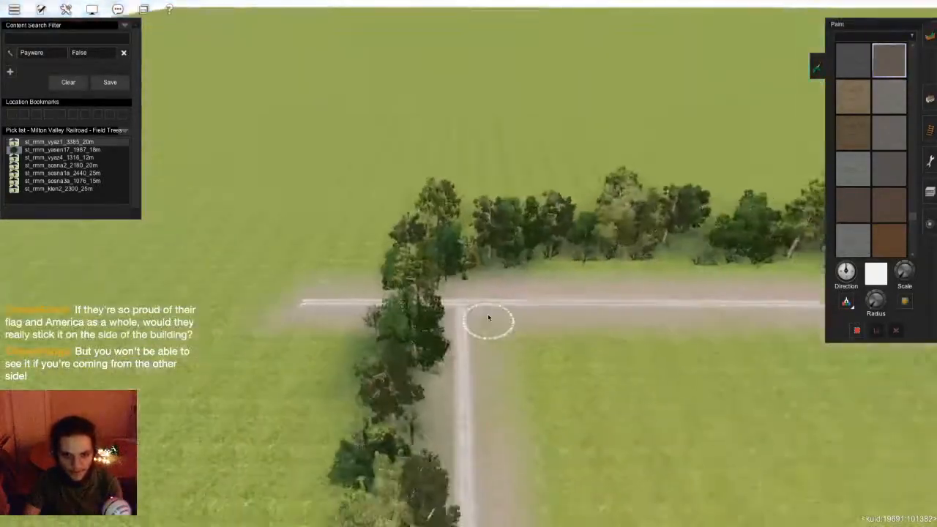
{"action": "right_click", "coordinate": [464, 414]}
{"action": "key", "text": "Down"}
{"action": "key", "text": "Right"}
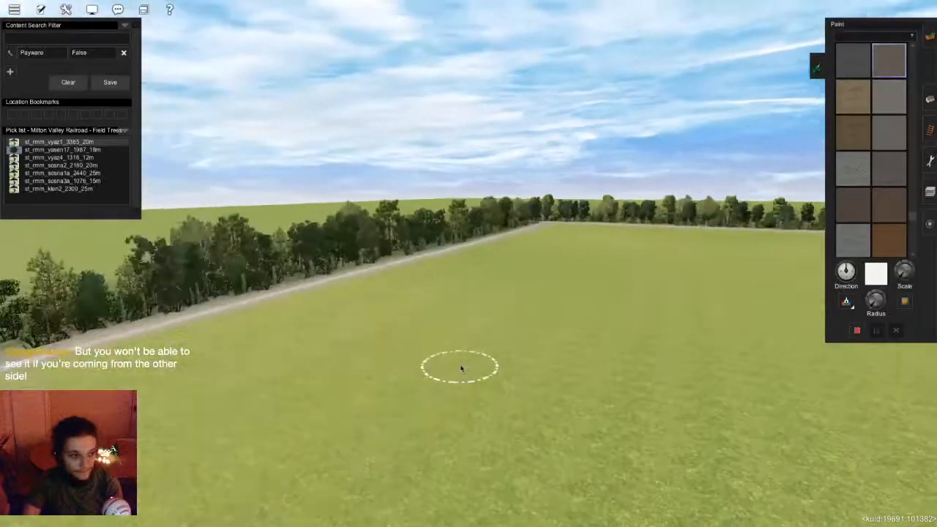
{"action": "key", "text": "Up"}
{"action": "key", "text": "Right"}
{"action": "key", "text": "Down"}
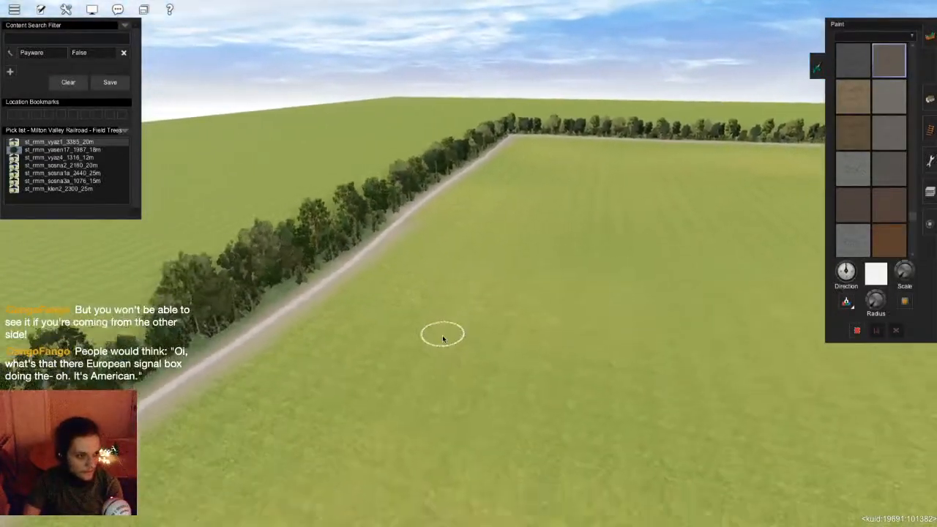
- Examine the signal box, yard tracks and new farm track from track level and from above
{"action": "key", "text": "Left"}
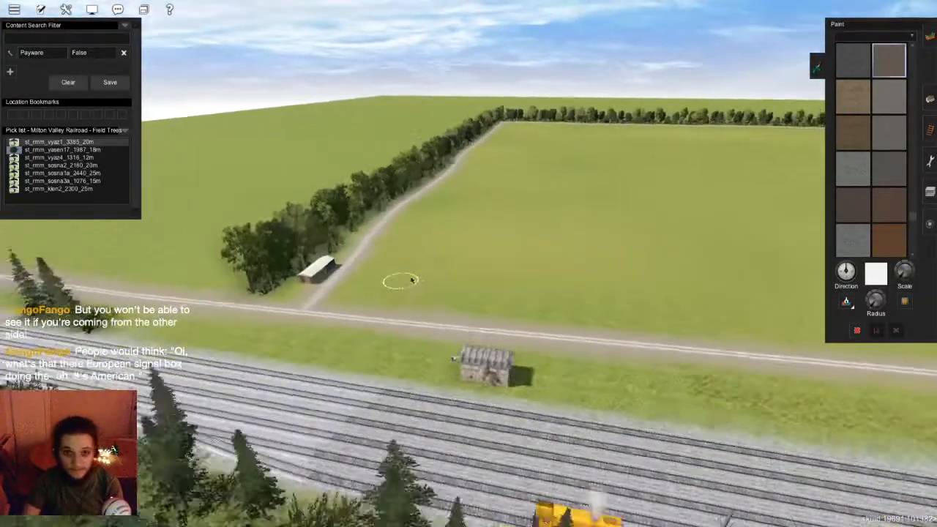
{"action": "key", "text": "Right"}
{"action": "key", "text": "Down"}
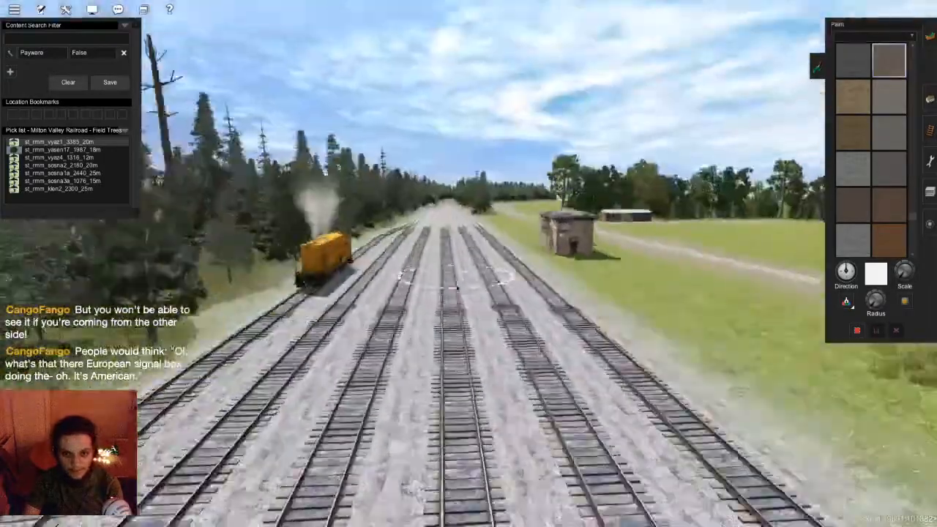
{"action": "key", "text": "Up"}
{"action": "key", "text": "Up"}
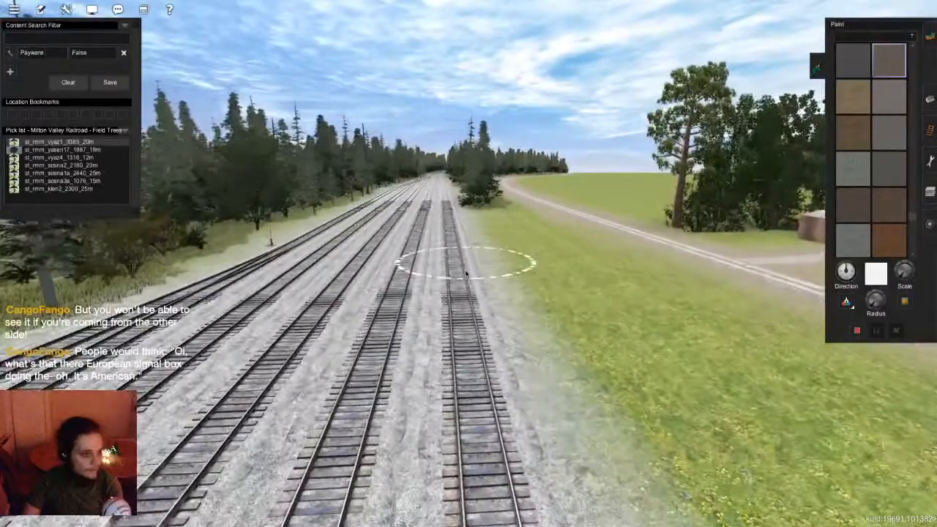
{"action": "key", "text": "Up"}
{"action": "scroll", "coordinate": [502, 282], "scroll_direction": "down", "scroll_amount": 3}
{"action": "key", "text": "Right"}
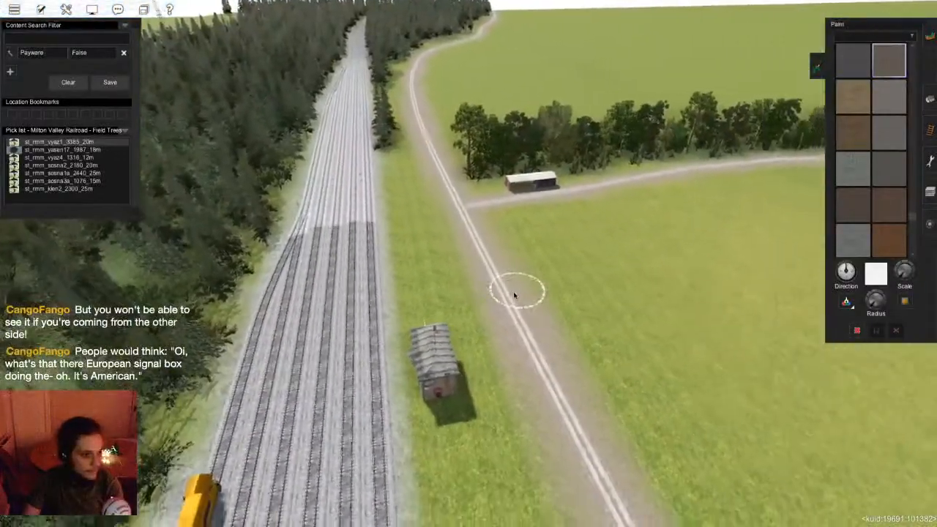
{"action": "key", "text": "Right"}
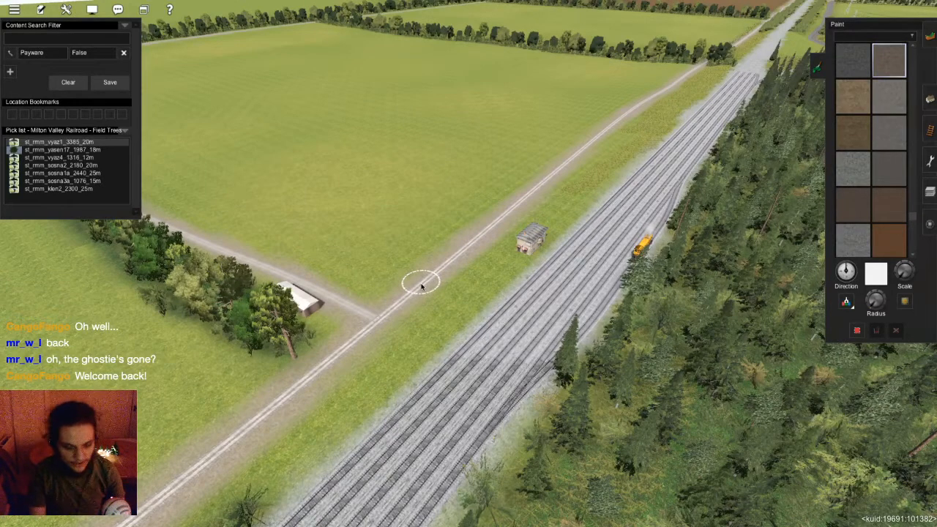
- Take the Trainz simulator window out of full screen, move it clear of the launcher and close it
{"action": "key", "text": "super+Tab"}
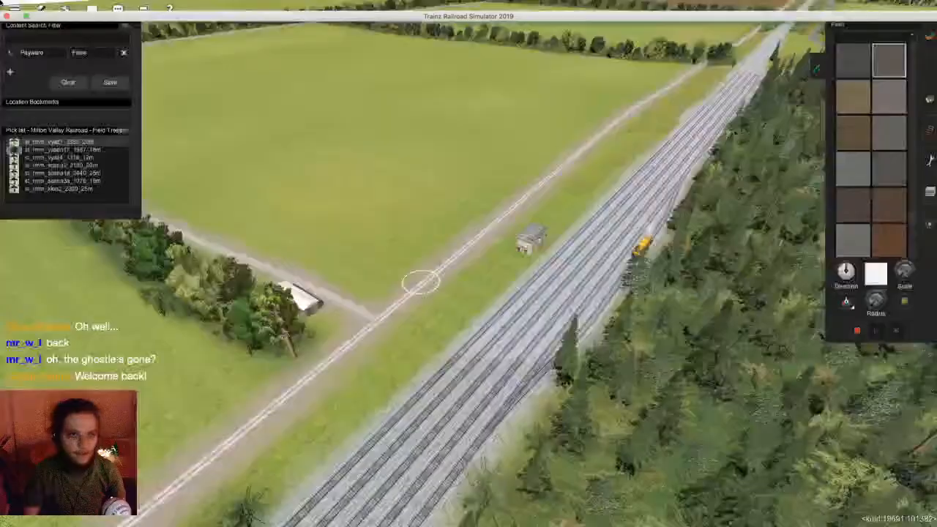
{"action": "left_click", "coordinate": [25, 16]}
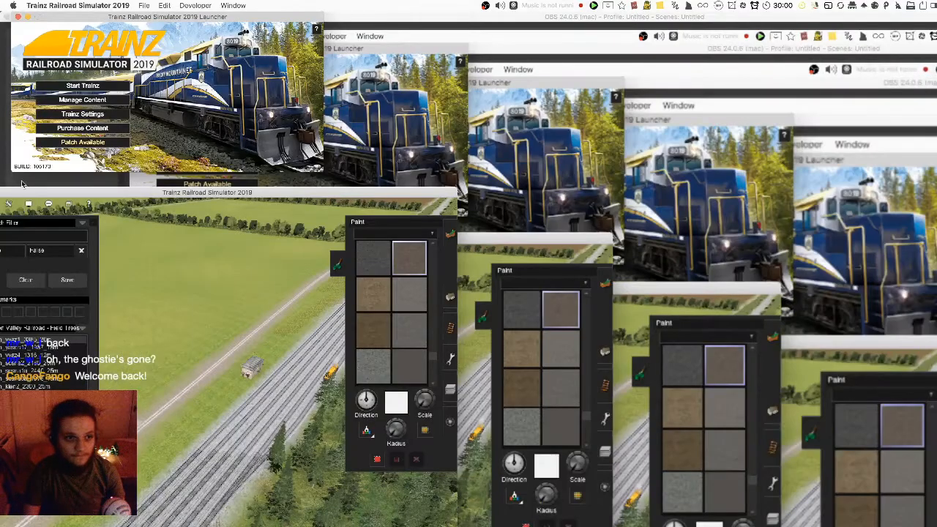
{"action": "left_click_drag", "start_coordinate": [28, 192], "coordinate": [180, 199]}
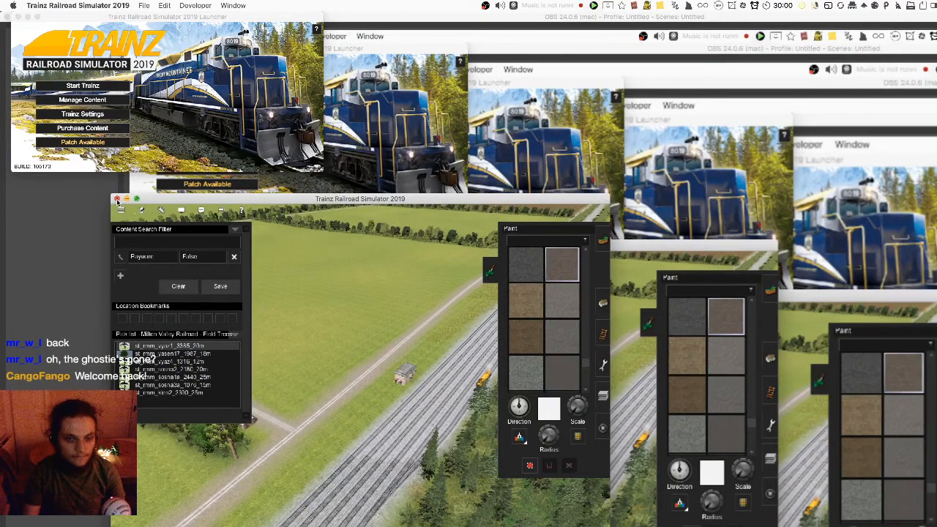
{"action": "left_click", "coordinate": [117, 199]}
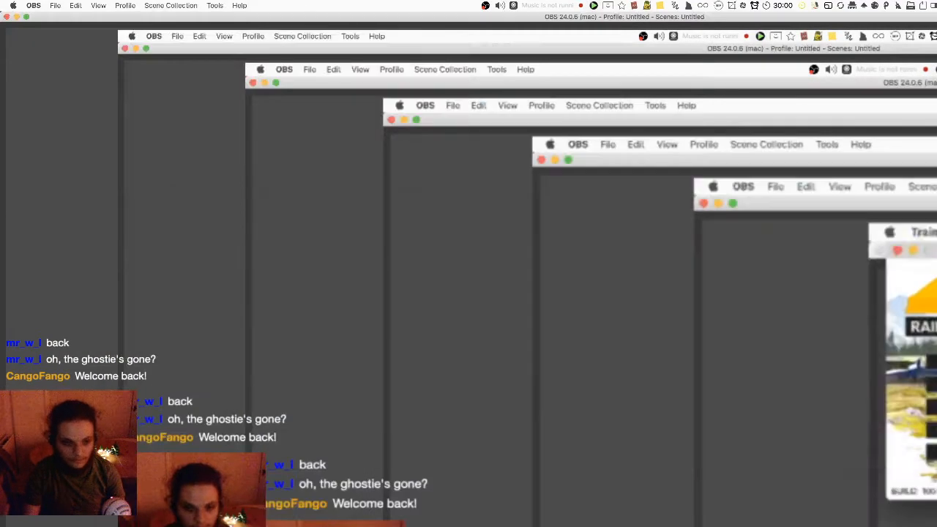
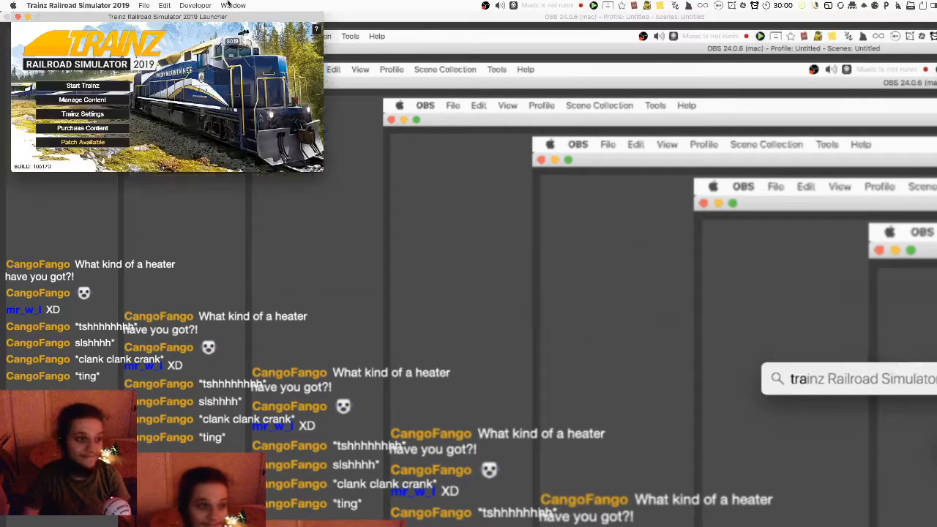
- Start Trainz from its launcher and open the session list of the installed Milton Valley Railroad route
{"action": "left_click", "coordinate": [78, 86]}
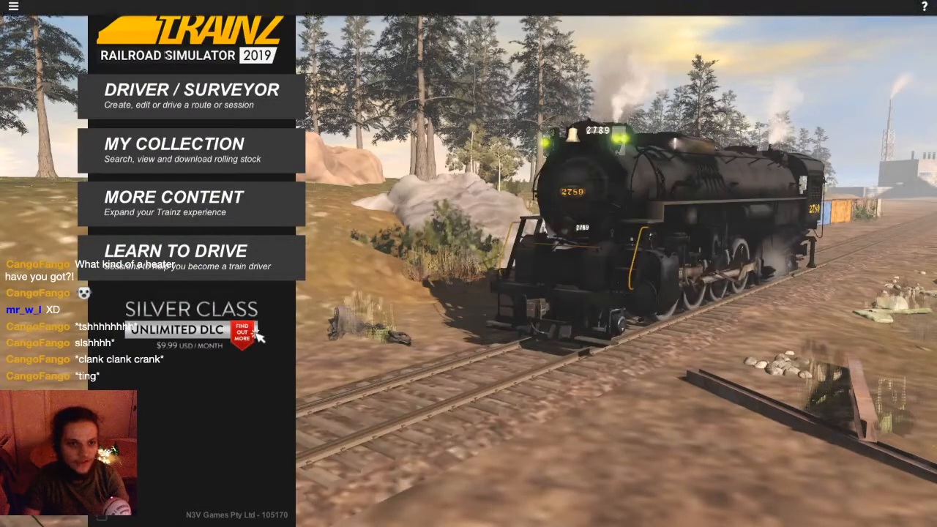
{"action": "left_click", "coordinate": [167, 89]}
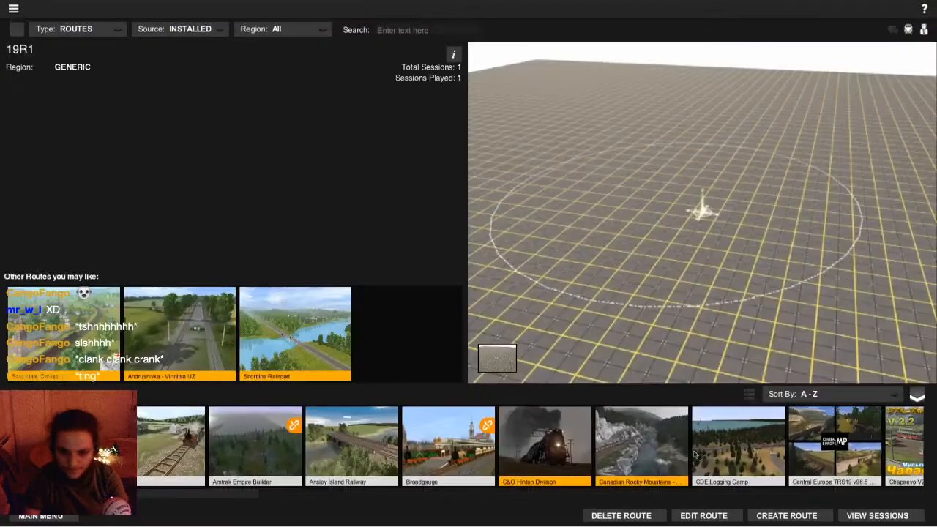
{"action": "scroll", "coordinate": [642, 458], "scroll_direction": "down", "scroll_amount": 10}
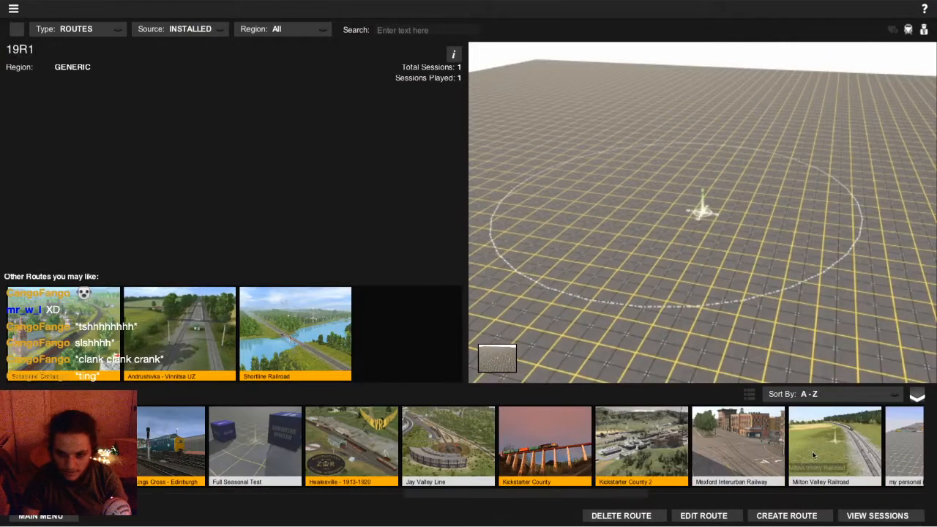
{"action": "left_click", "coordinate": [813, 455]}
{"action": "left_click", "coordinate": [876, 516]}
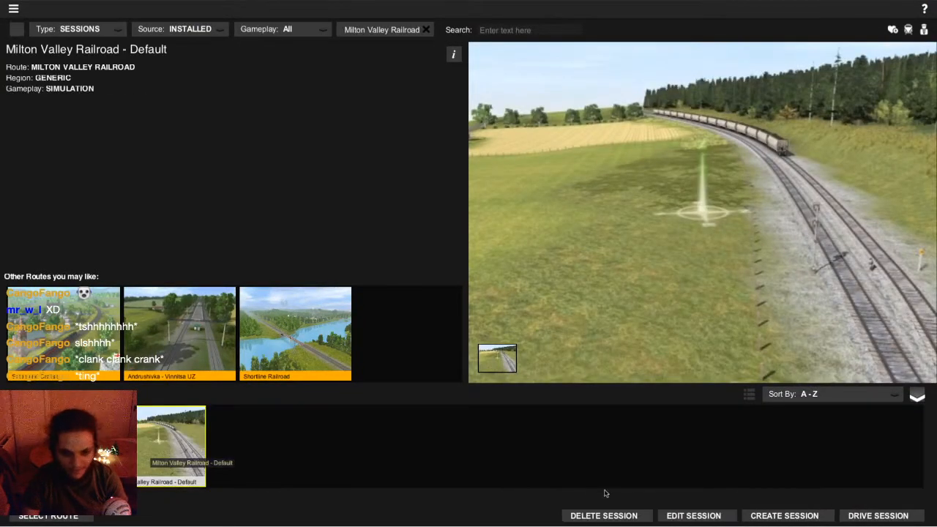
- Open the Milton Valley Railroad default session for editing and view the signal box beside the yard tracks up close
{"action": "left_click", "coordinate": [688, 521]}
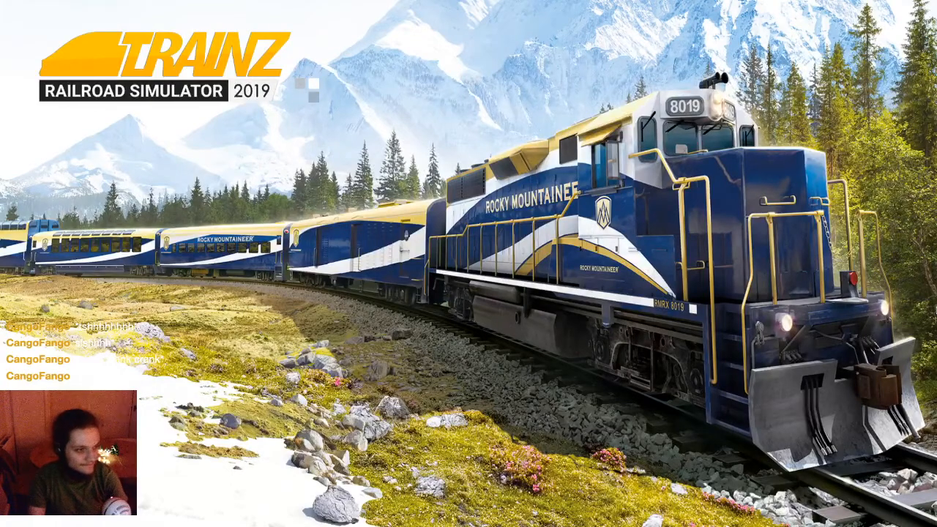
{"action": "key", "text": "Down"}
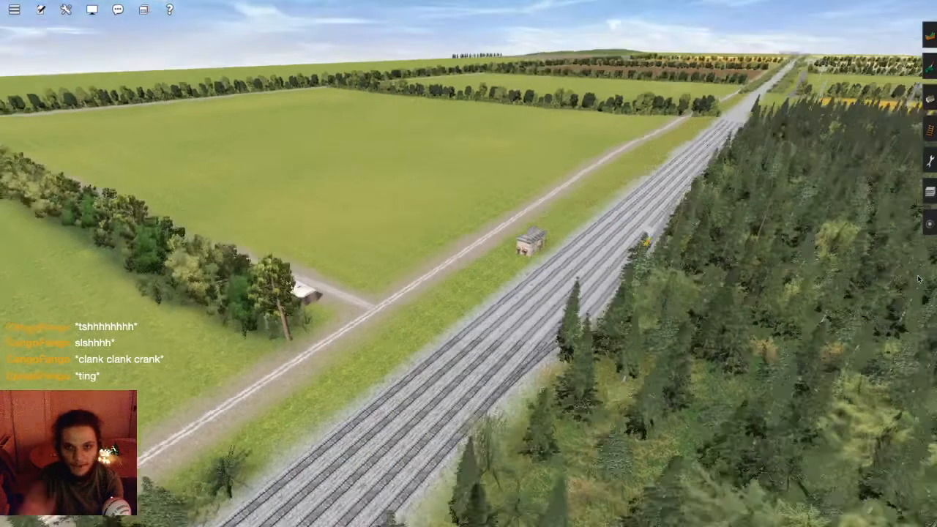
{"action": "scroll", "coordinate": [304, 165], "scroll_direction": "up", "scroll_amount": 2}
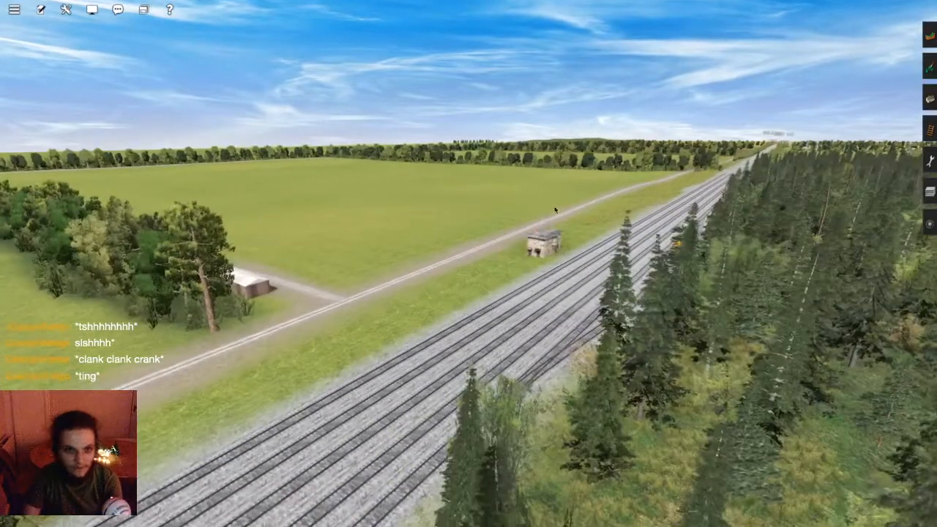
{"action": "right_click", "coordinate": [534, 245]}
{"action": "scroll", "coordinate": [503, 272], "scroll_direction": "up", "scroll_amount": 5}
{"action": "key", "text": "Right"}
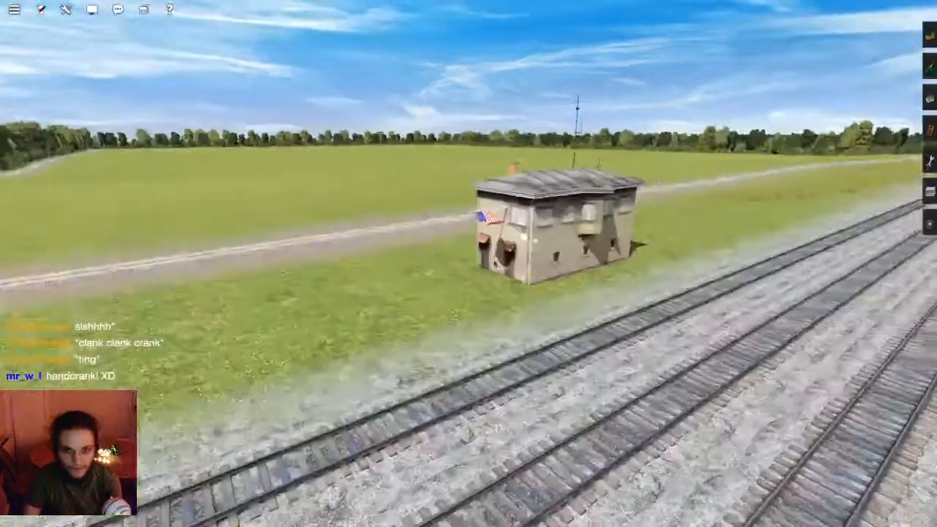
{"action": "scroll", "coordinate": [496, 255], "scroll_direction": "up", "scroll_amount": 3}
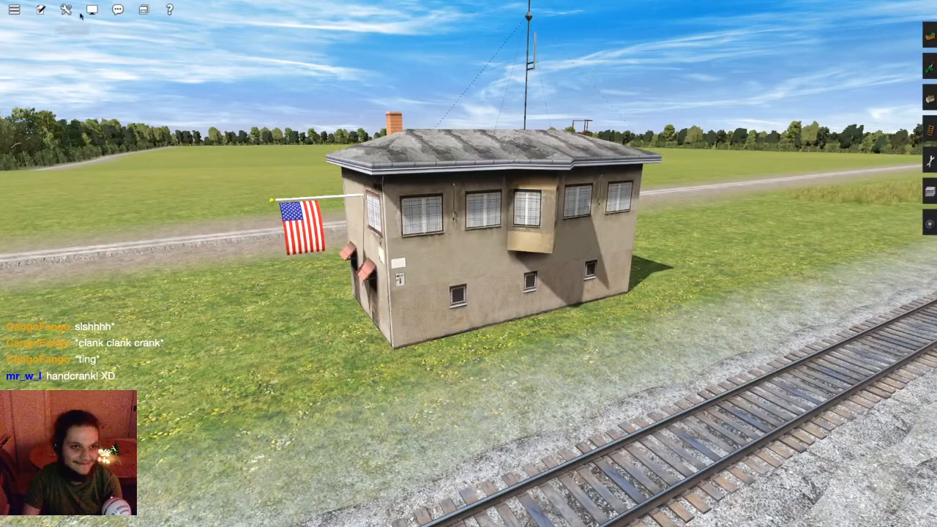
- Apply the saved No Payware filter to the content search and show the route and session layers
{"action": "left_click", "coordinate": [109, 36]}
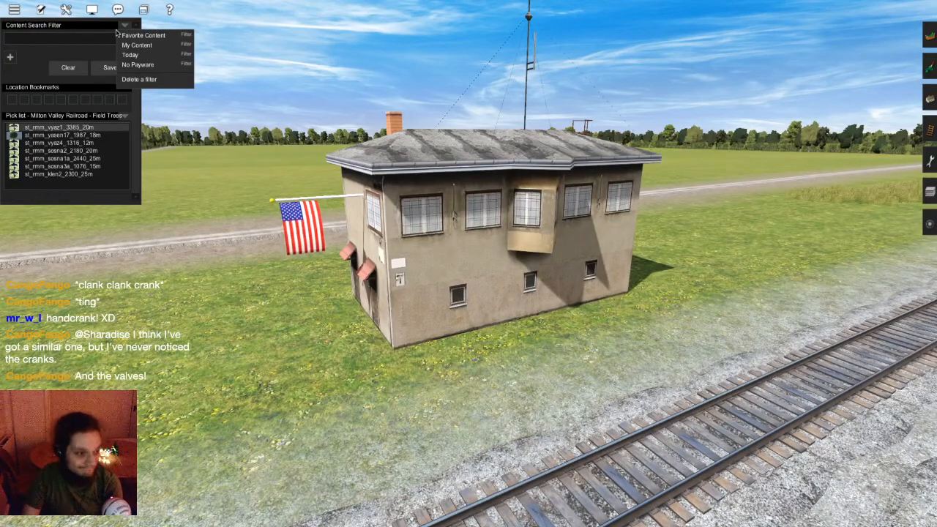
{"action": "left_click", "coordinate": [139, 65]}
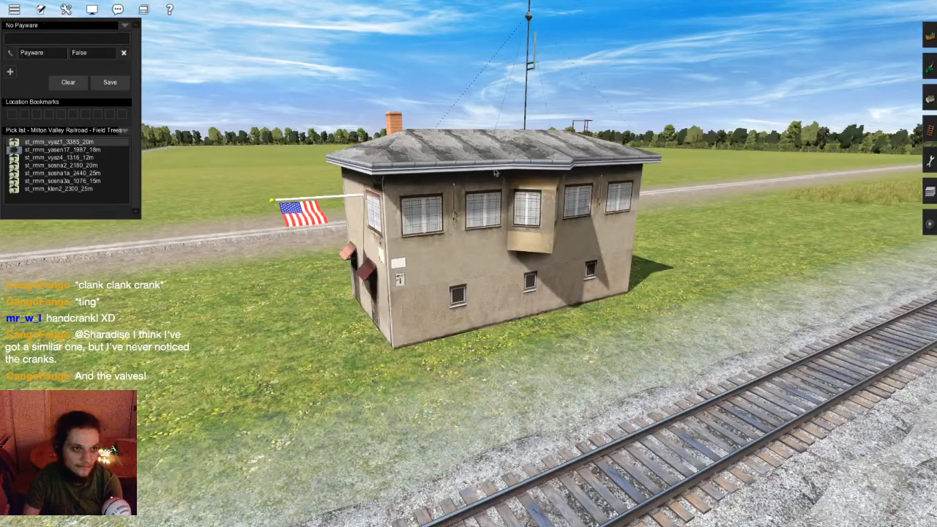
{"action": "left_click", "coordinate": [928, 97]}
{"action": "key", "text": "Page_Down"}
{"action": "key", "text": "Left"}
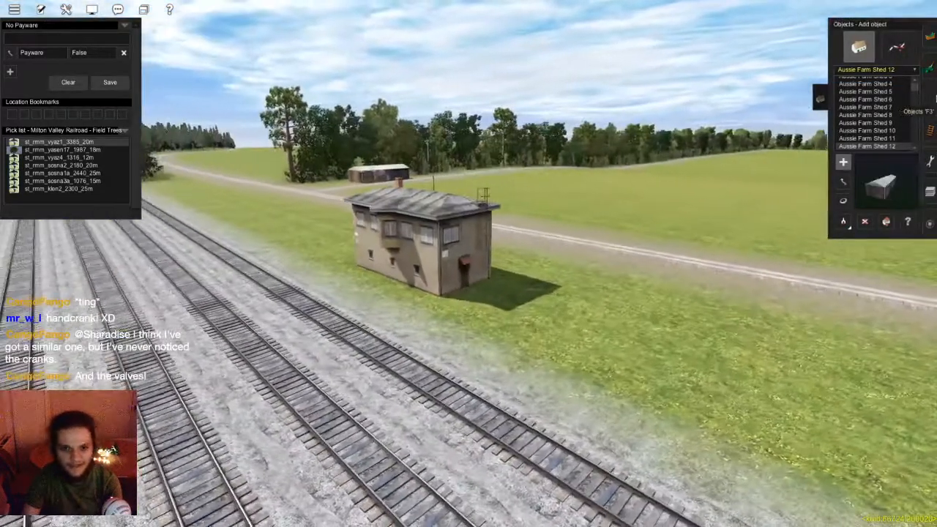
{"action": "key", "text": "Page_Down"}
{"action": "key", "text": "Up"}
{"action": "left_click", "coordinate": [930, 97]}
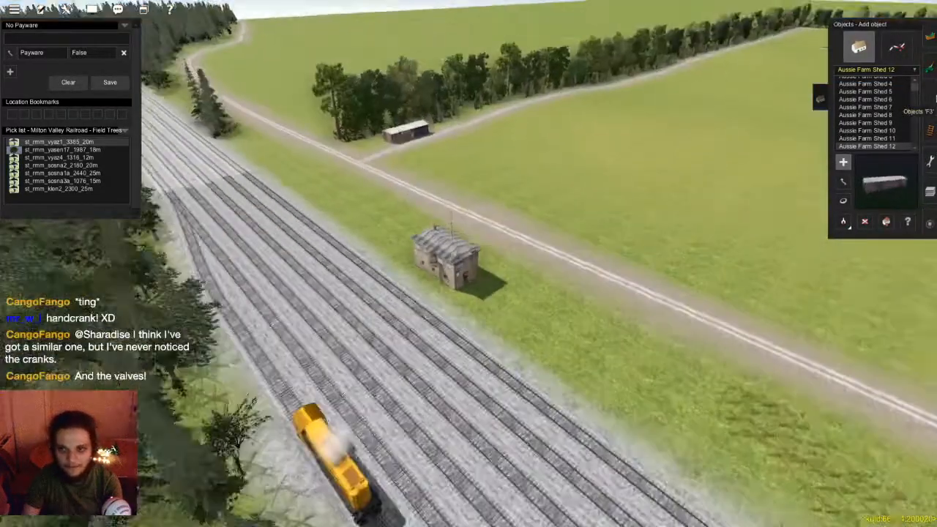
{"action": "left_click", "coordinate": [928, 97]}
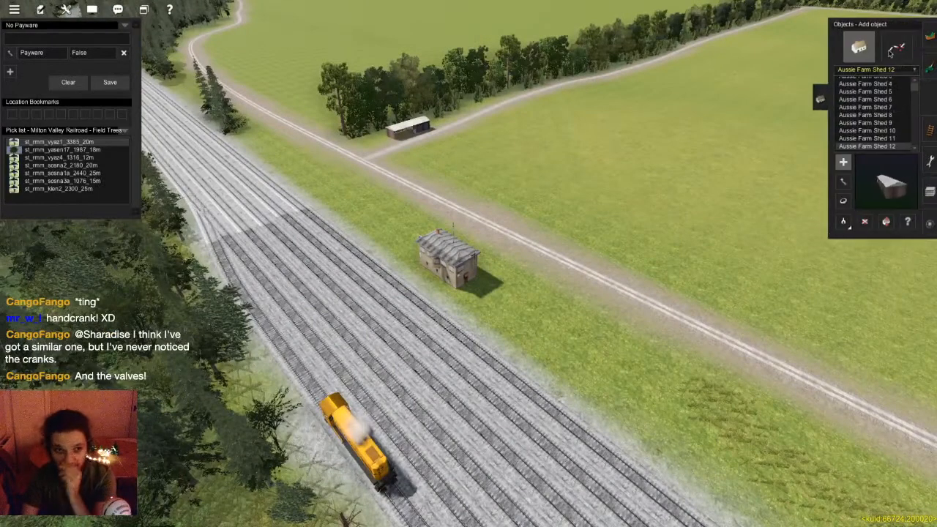
{"action": "left_click", "coordinate": [930, 192]}
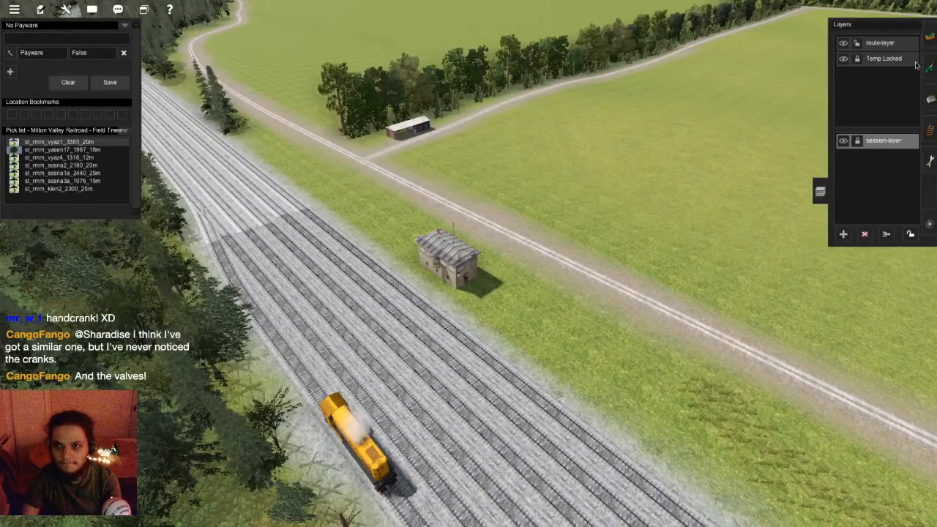
- Pick up Barbed Wire Fence 1 from the fencing beside the dirt track beyond the tree line and ready it for placing
{"action": "key", "text": "F3"}
{"action": "key", "text": "Right"}
{"action": "key", "text": "Down"}
{"action": "key", "text": "g"}
{"action": "key", "text": "Up"}
{"action": "key", "text": "Right"}
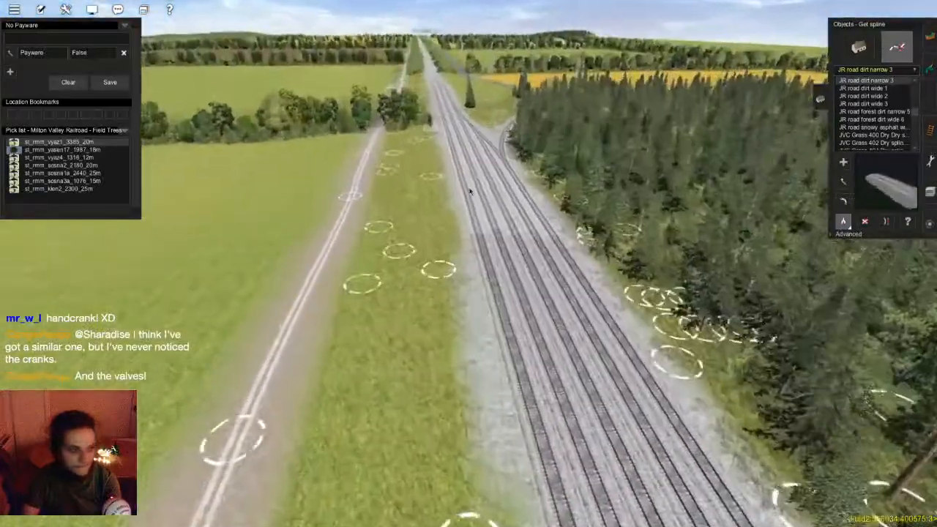
{"action": "key", "text": "Left"}
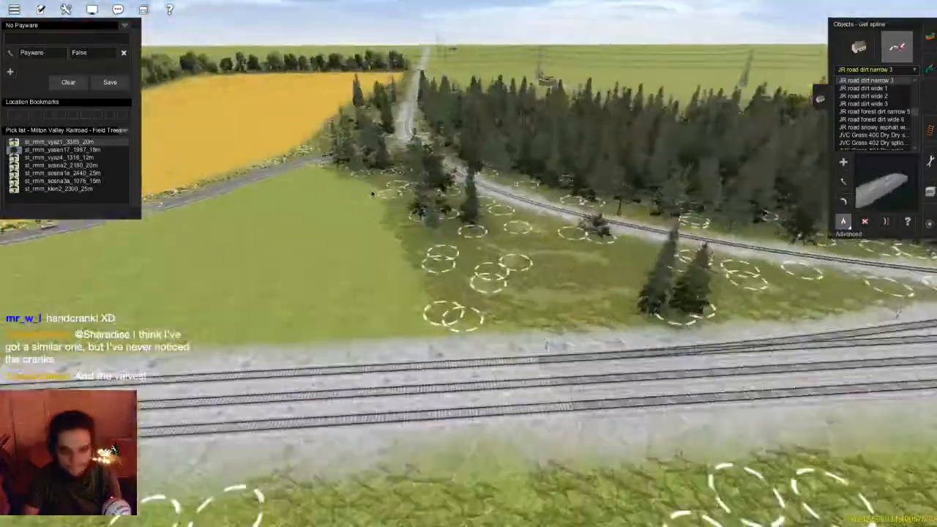
{"action": "key", "text": "Left"}
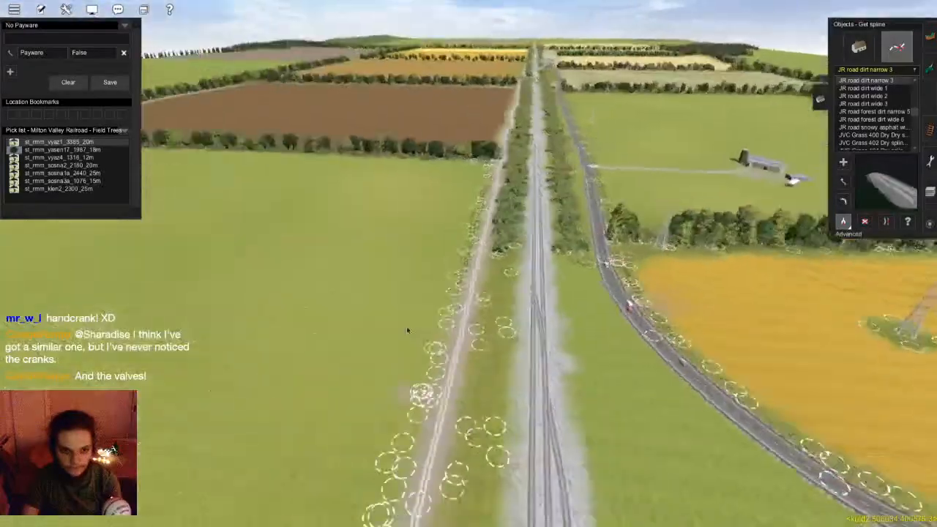
{"action": "key", "text": "Up"}
{"action": "key", "text": "Right"}
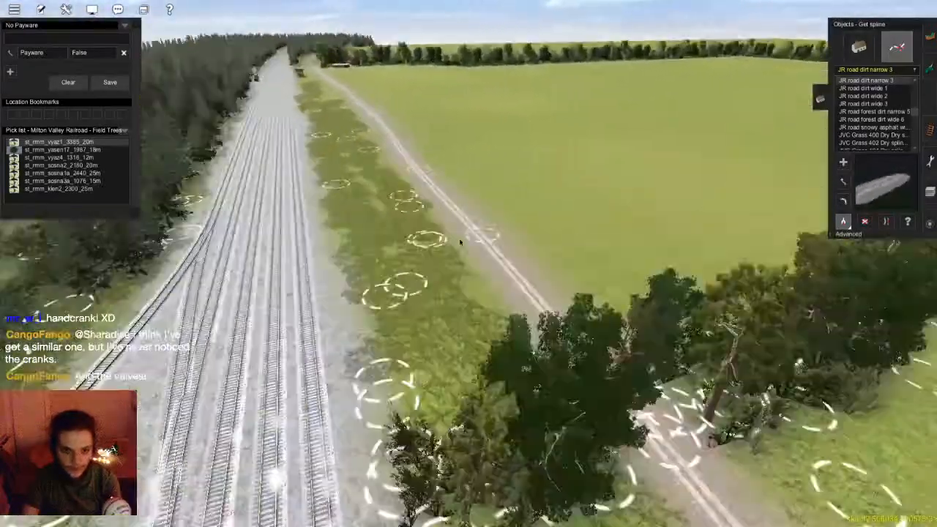
{"action": "key", "text": "Left"}
{"action": "key", "text": "Down"}
{"action": "scroll", "coordinate": [498, 281], "scroll_direction": "up", "scroll_amount": 4}
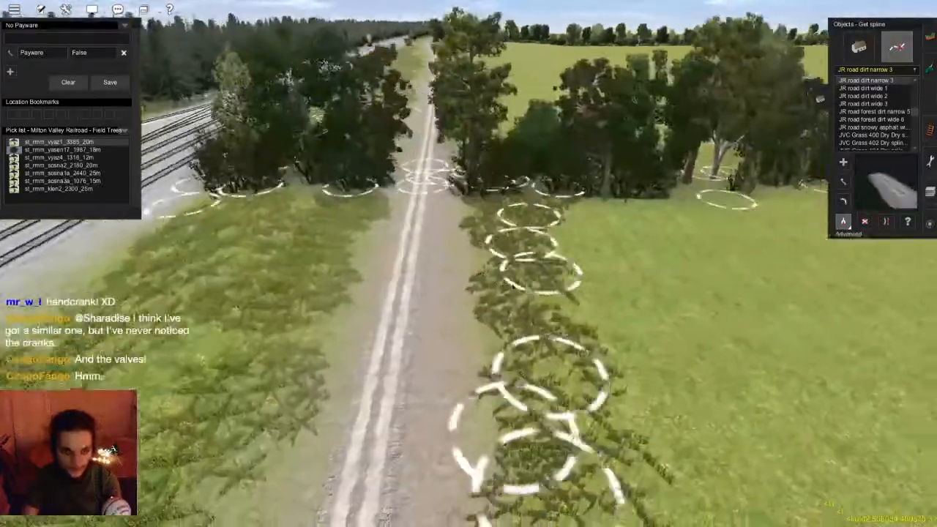
{"action": "key", "text": "Right"}
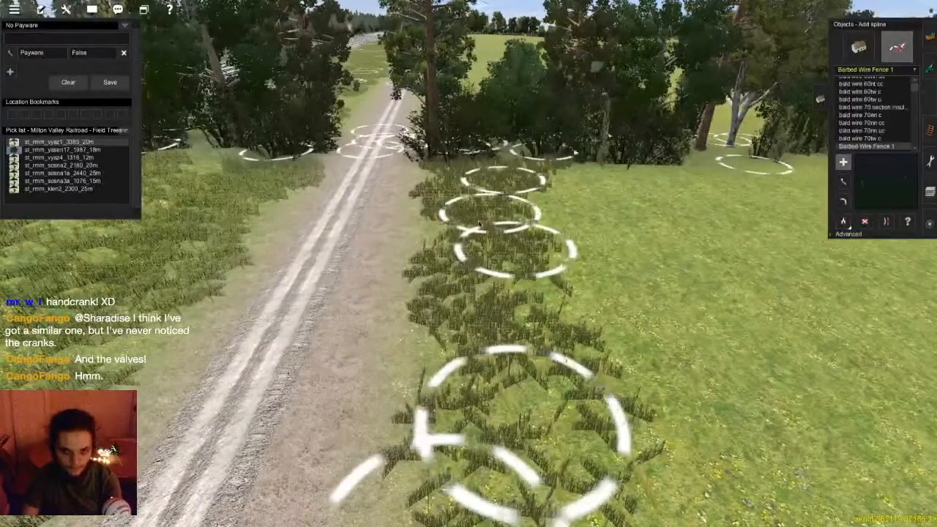
- Lay Barbed Wire Fence 1 along the field side of the dirt track from the tree line past the farm shed junction
{"action": "key", "text": "Up"}
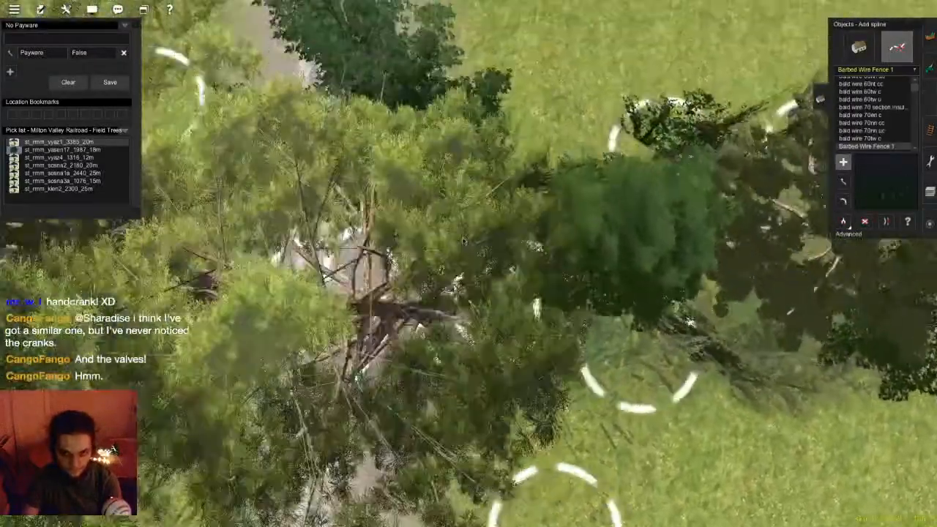
{"action": "key", "text": "Down"}
{"action": "scroll", "coordinate": [507, 386], "scroll_direction": "up", "scroll_amount": 4}
{"action": "right_click_drag", "start_coordinate": [507, 386], "coordinate": [505, 457]}
{"action": "scroll", "coordinate": [468, 126], "scroll_direction": "down", "scroll_amount": 5}
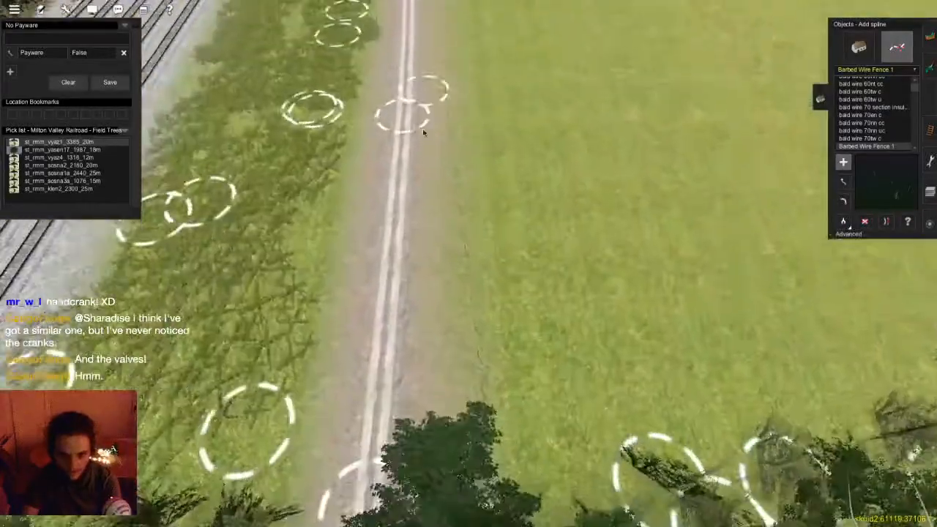
{"action": "right_click_drag", "start_coordinate": [461, 227], "coordinate": [463, 244]}
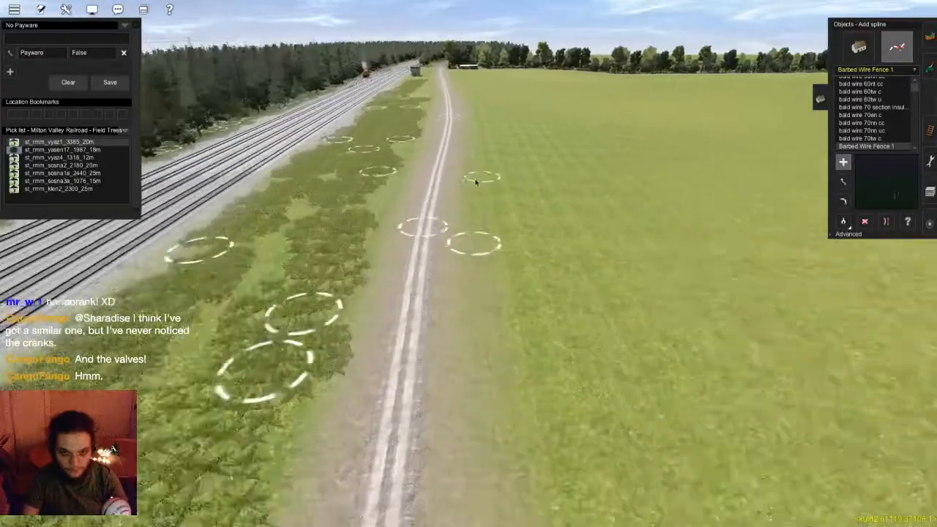
{"action": "scroll", "coordinate": [463, 169], "scroll_direction": "up", "scroll_amount": 2}
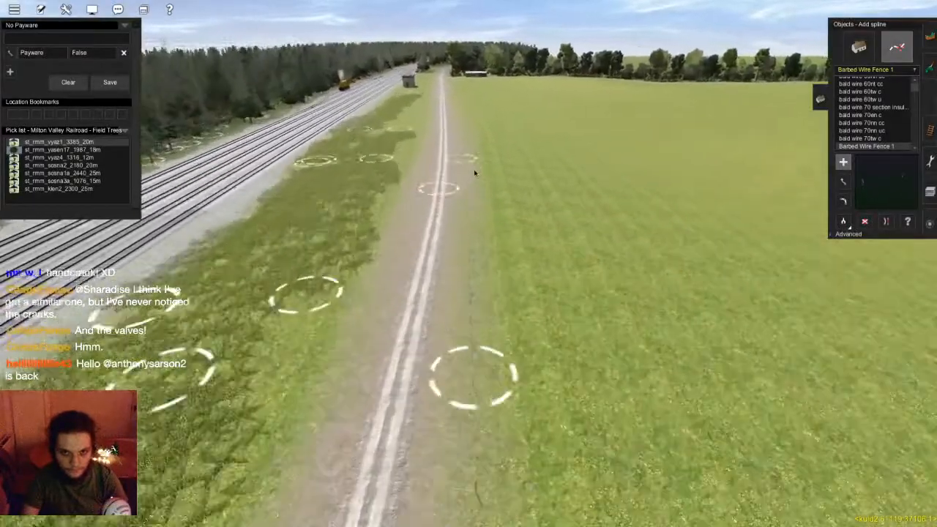
{"action": "scroll", "coordinate": [465, 171], "scroll_direction": "up", "scroll_amount": 2}
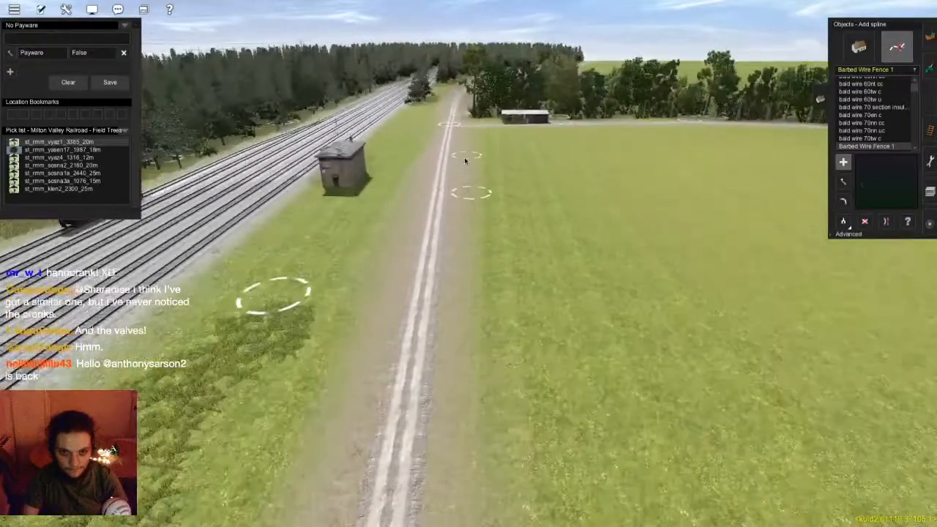
{"action": "scroll", "coordinate": [467, 157], "scroll_direction": "up", "scroll_amount": 3}
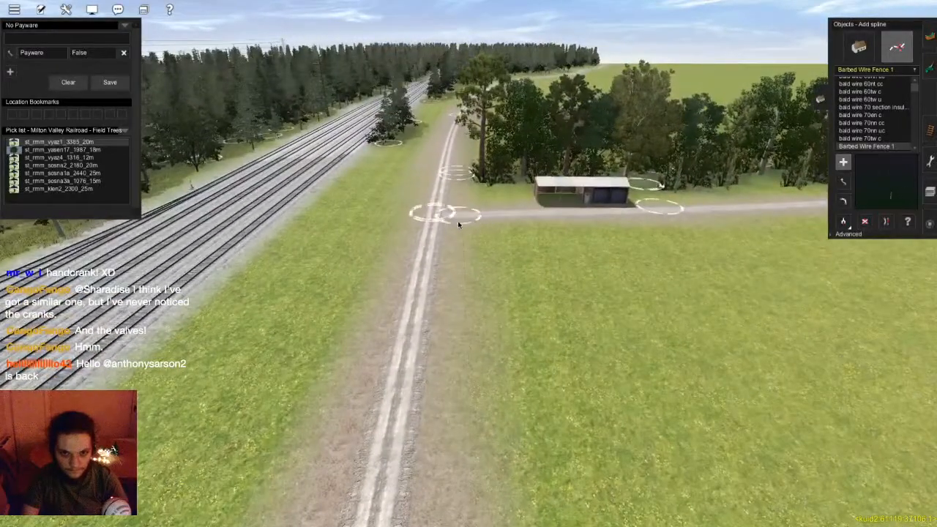
{"action": "scroll", "coordinate": [458, 226], "scroll_direction": "up", "scroll_amount": 3}
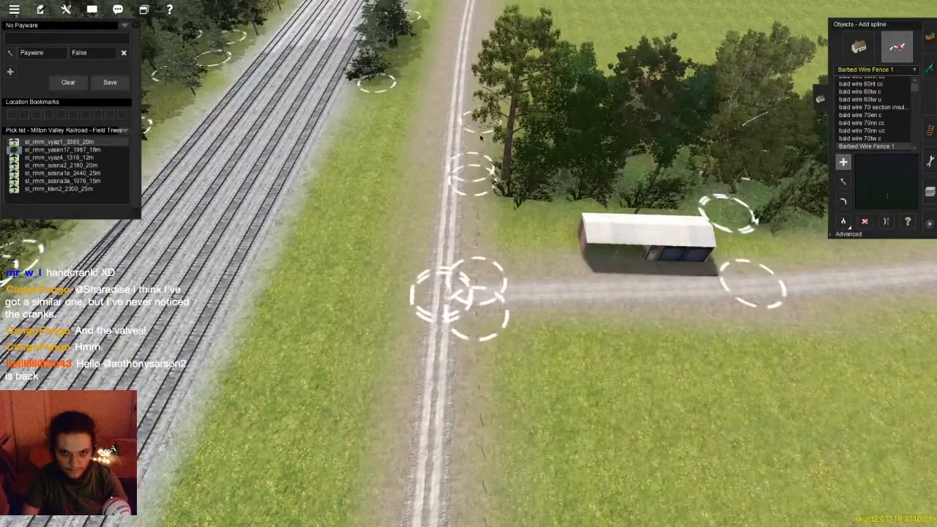
{"action": "right_click_drag", "start_coordinate": [467, 302], "coordinate": [469, 258]}
{"action": "scroll", "coordinate": [468, 256], "scroll_direction": "up", "scroll_amount": 3}
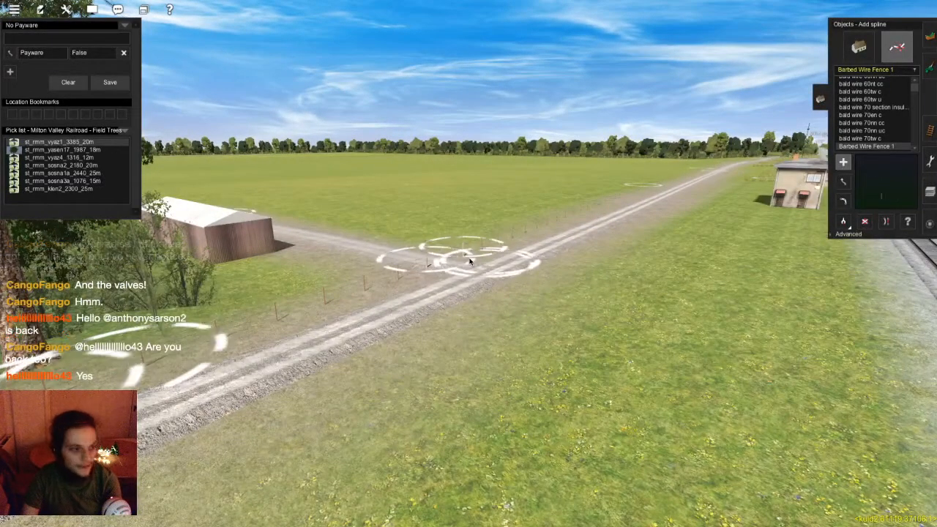
- Reposition the barbed wire fence's spline points along the field side of the dirt track between the junction and the tree line
{"action": "right_click_drag", "start_coordinate": [488, 149], "coordinate": [552, 174]}
{"action": "scroll", "coordinate": [496, 232], "scroll_direction": "up", "scroll_amount": 3}
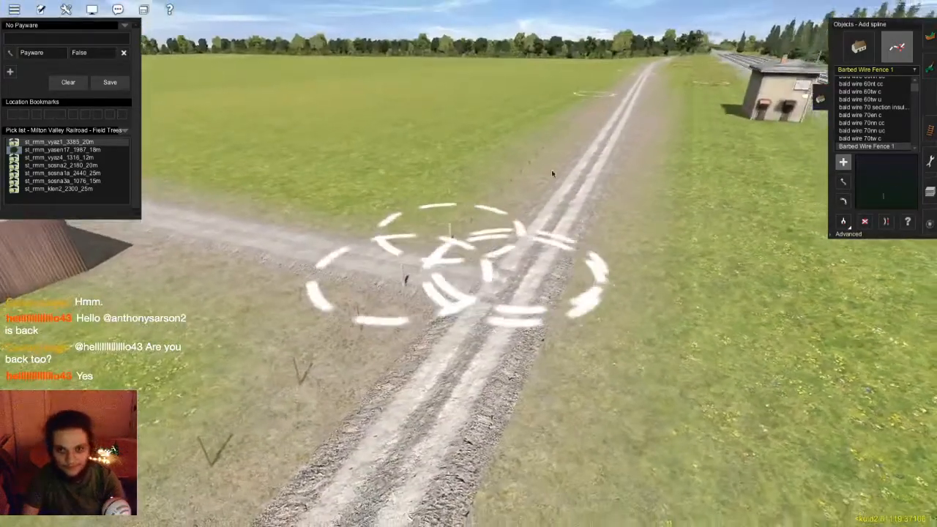
{"action": "right_click", "coordinate": [552, 174]}
{"action": "key", "text": "m"}
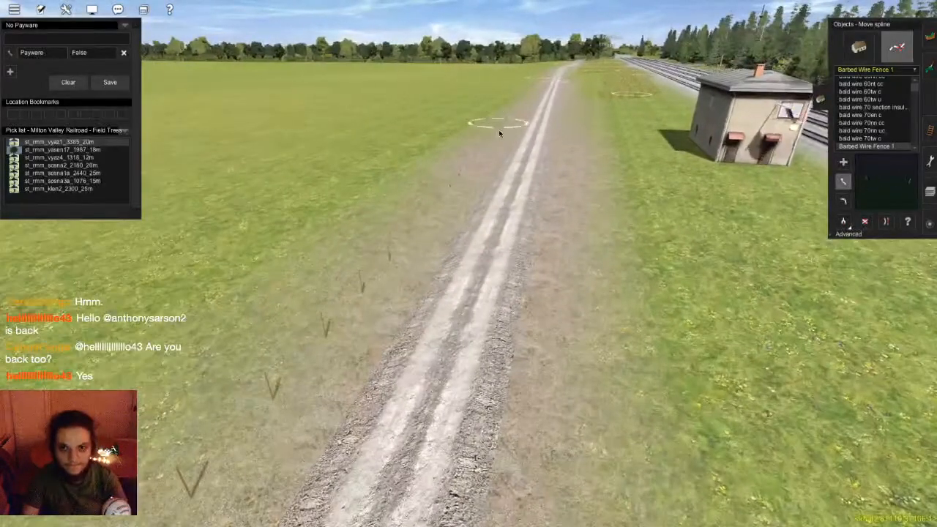
{"action": "right_click", "coordinate": [498, 129]}
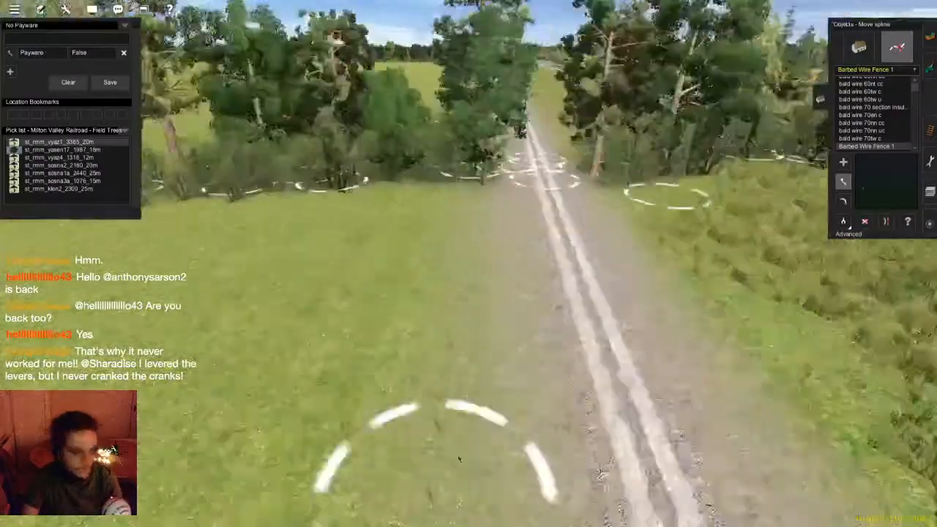
- Pick up the 5 Bar Gate-closed from the field edge beside the dirt track further down the railway
{"action": "key", "text": "Left"}
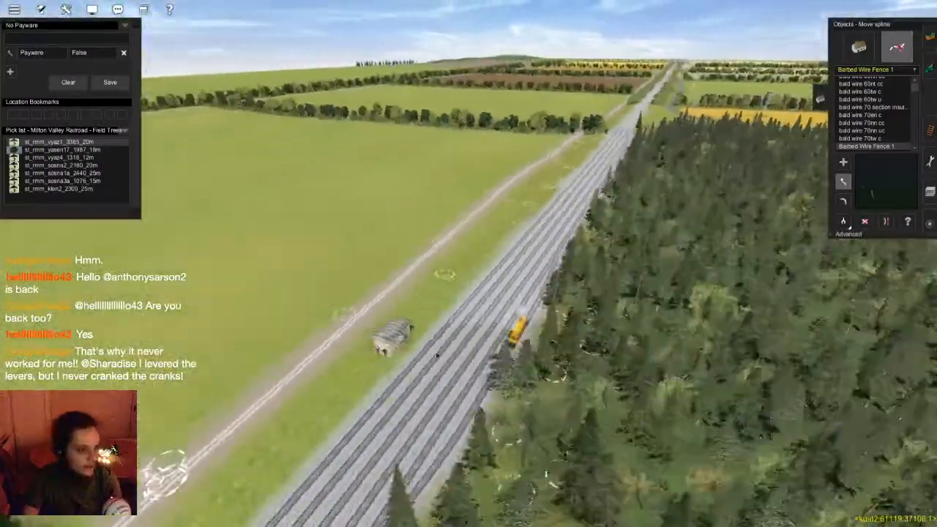
{"action": "key", "text": "Left"}
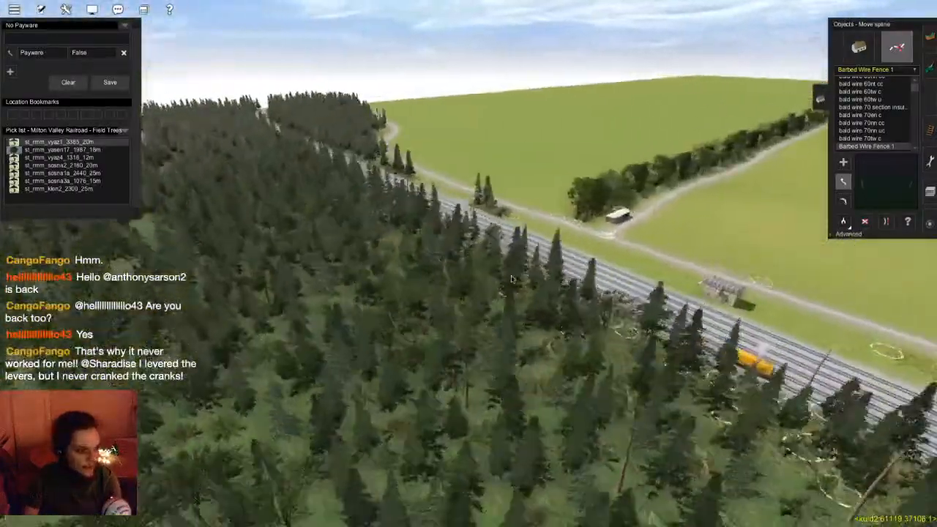
{"action": "scroll", "coordinate": [514, 246], "scroll_direction": "up", "scroll_amount": 5}
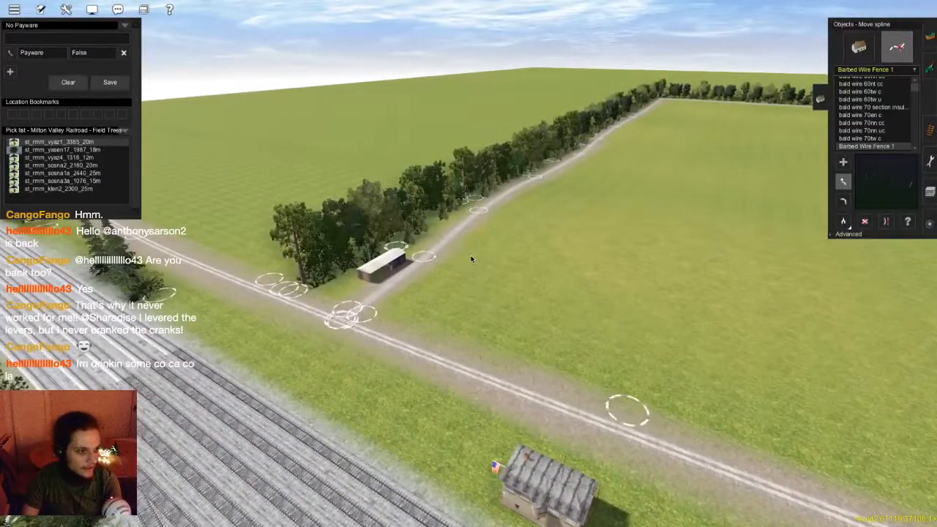
{"action": "key", "text": "Left"}
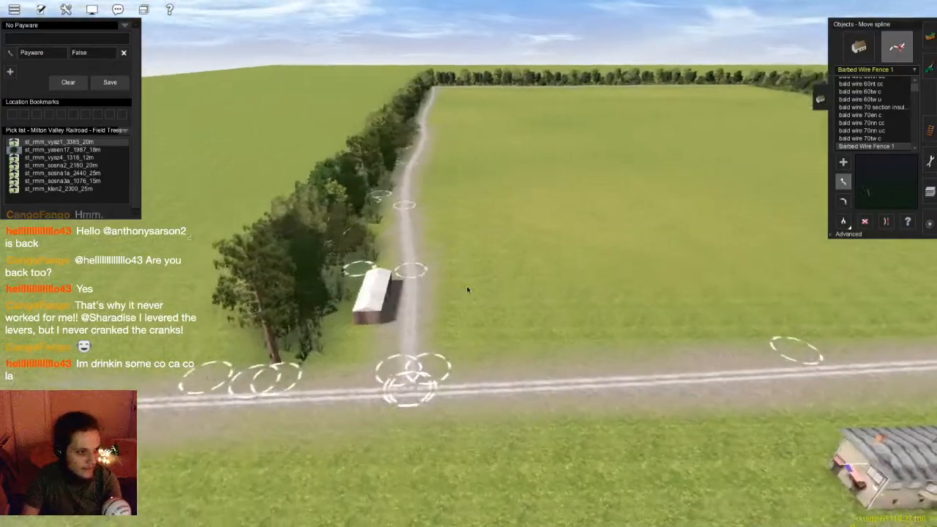
{"action": "right_click", "coordinate": [397, 354]}
{"action": "scroll", "coordinate": [426, 270], "scroll_direction": "up", "scroll_amount": 3}
{"action": "left_click", "coordinate": [862, 50]}
{"action": "key", "text": "Left"}
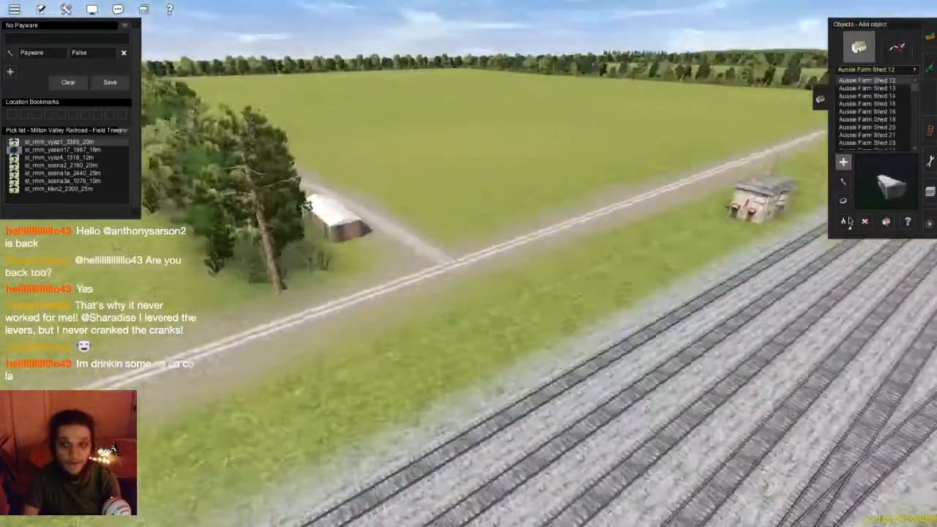
{"action": "left_click", "coordinate": [843, 221]}
{"action": "right_click", "coordinate": [439, 115]}
{"action": "right_click", "coordinate": [452, 121]}
{"action": "key", "text": "Left"}
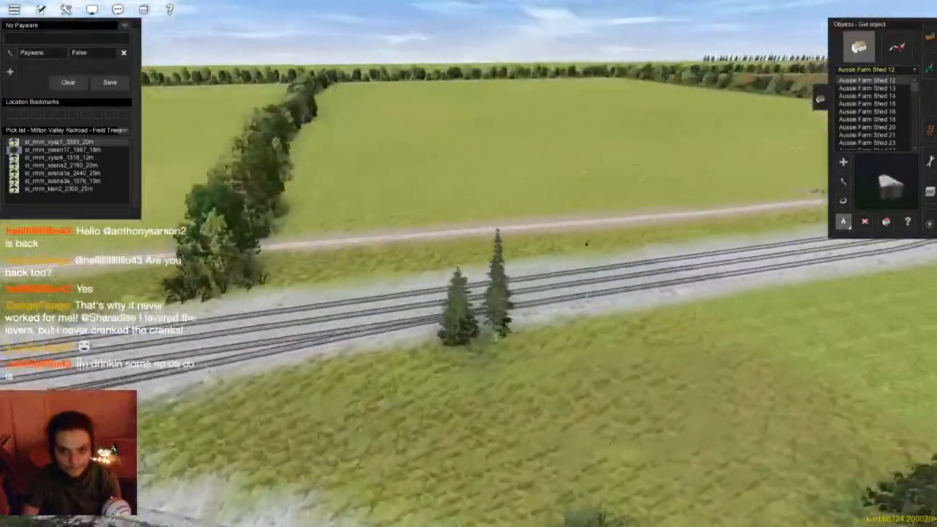
{"action": "right_click", "coordinate": [564, 244]}
{"action": "right_click", "coordinate": [546, 241]}
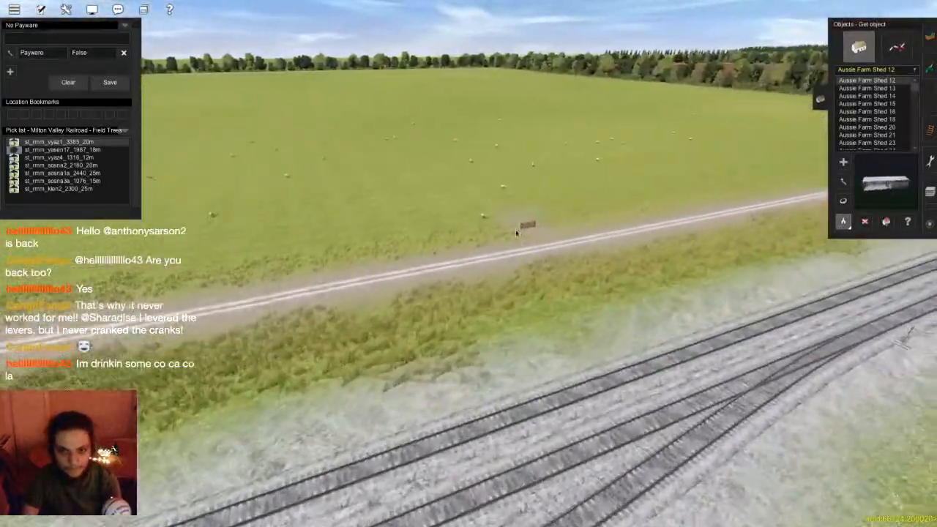
{"action": "key", "text": "Left"}
{"action": "right_click", "coordinate": [525, 213]}
{"action": "right_click", "coordinate": [583, 183]}
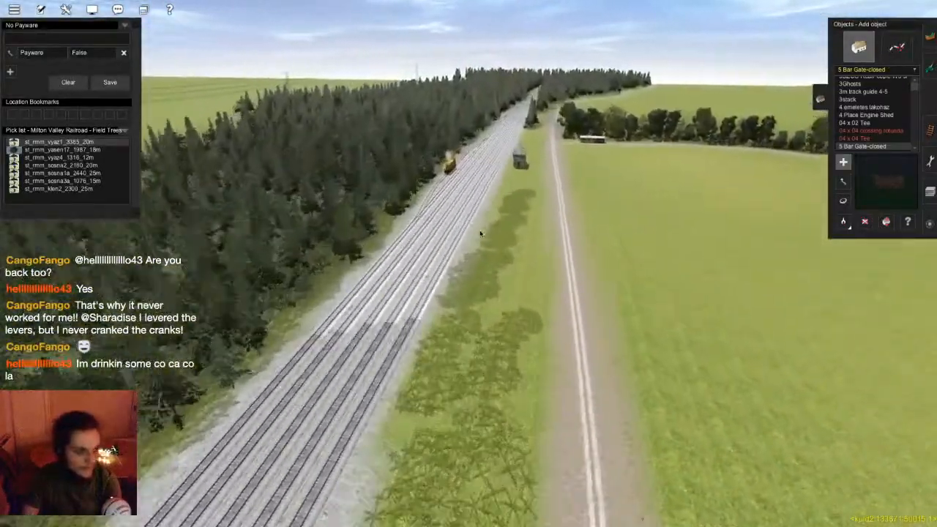
- Place the 5 Bar Gate-closed across the side track at the farm shed junction and align it with the barbed wire fence
{"action": "right_click_drag", "start_coordinate": [480, 233], "coordinate": [428, 275]}
{"action": "scroll", "coordinate": [428, 274], "scroll_direction": "up", "scroll_amount": 10}
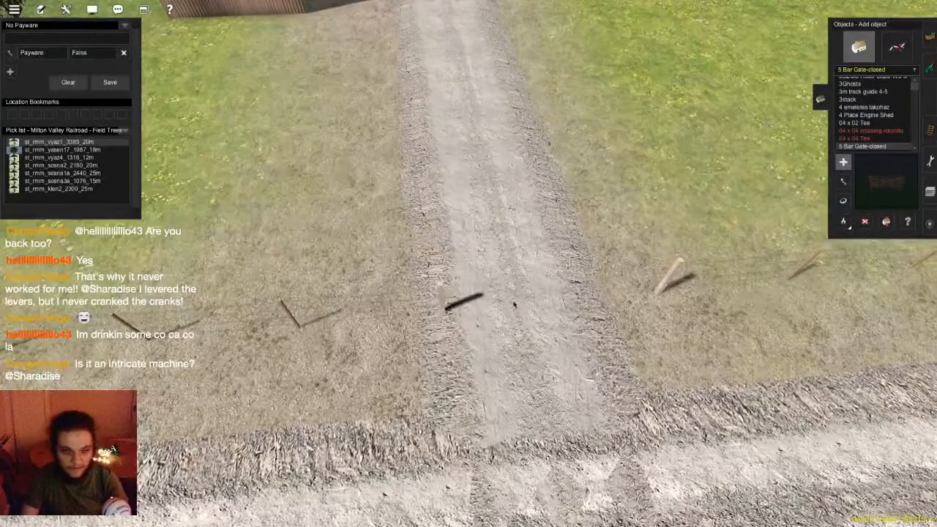
{"action": "left_click_drag", "start_coordinate": [521, 322], "coordinate": [693, 364]}
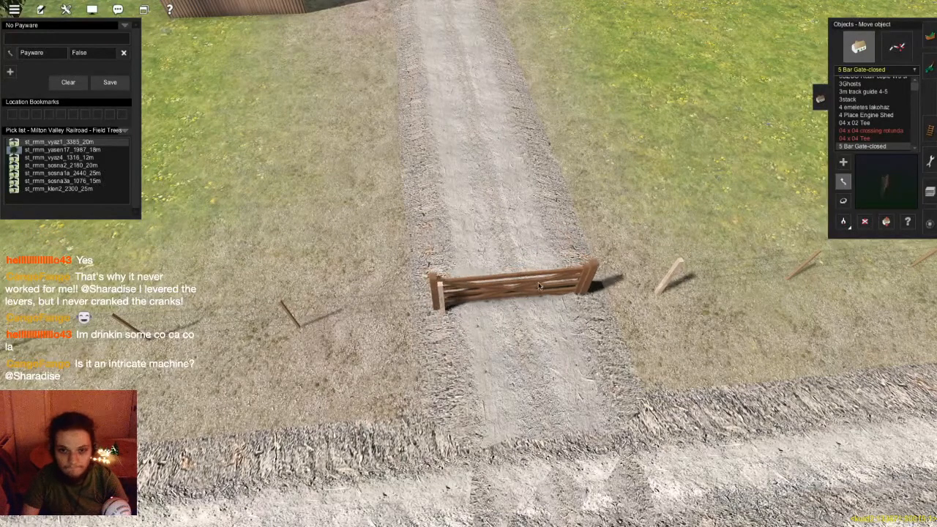
{"action": "left_click", "coordinate": [895, 44]}
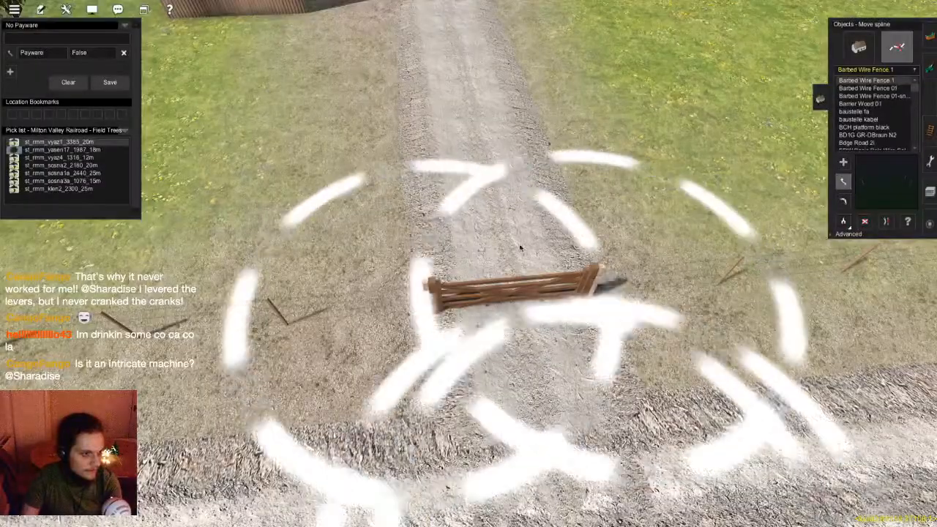
- Pick up JVC(T)Grass spline#1k-mixed from the existing grass along the dirt track and ready it for placing
{"action": "scroll", "coordinate": [547, 248], "scroll_direction": "down", "scroll_amount": 3}
{"action": "key", "text": "Down"}
{"action": "key", "text": "Right"}
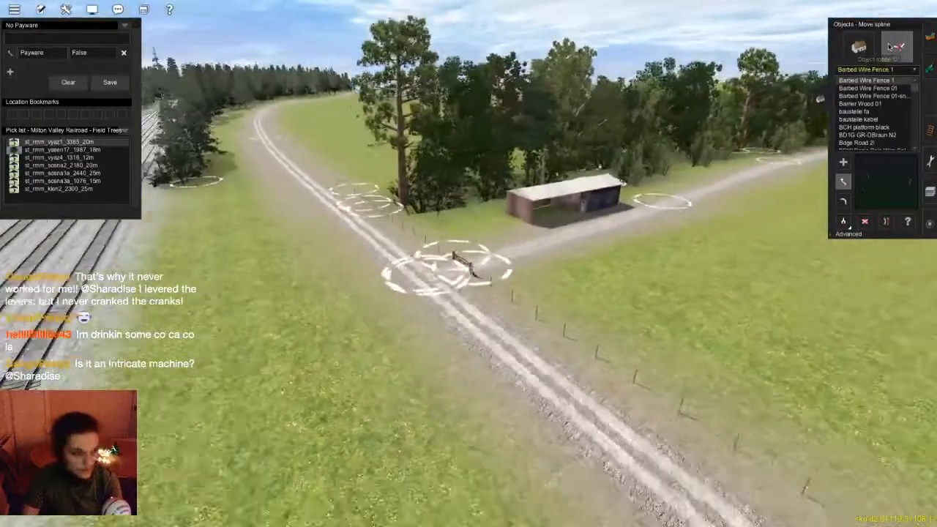
{"action": "key", "text": "Page_Down"}
{"action": "right_click", "coordinate": [477, 348]}
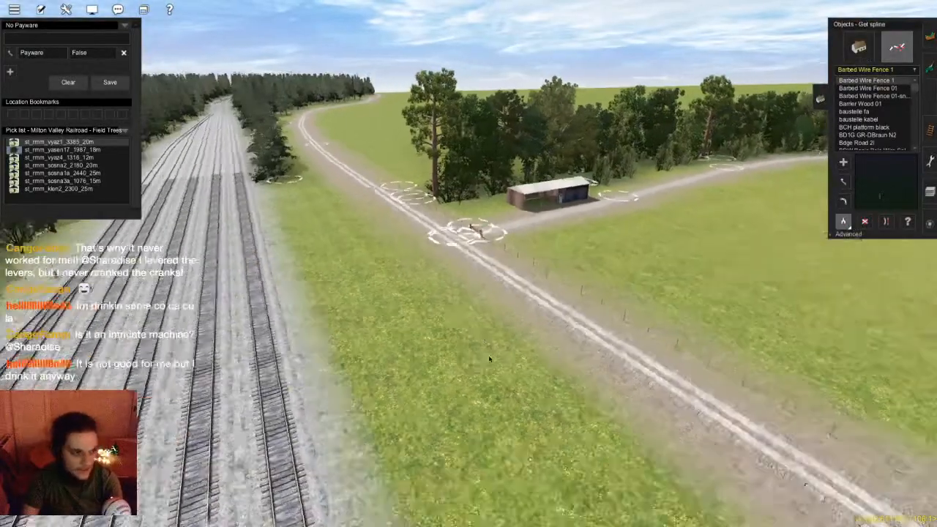
{"action": "key", "text": "Left"}
{"action": "right_click", "coordinate": [512, 276]}
{"action": "right_click", "coordinate": [508, 246]}
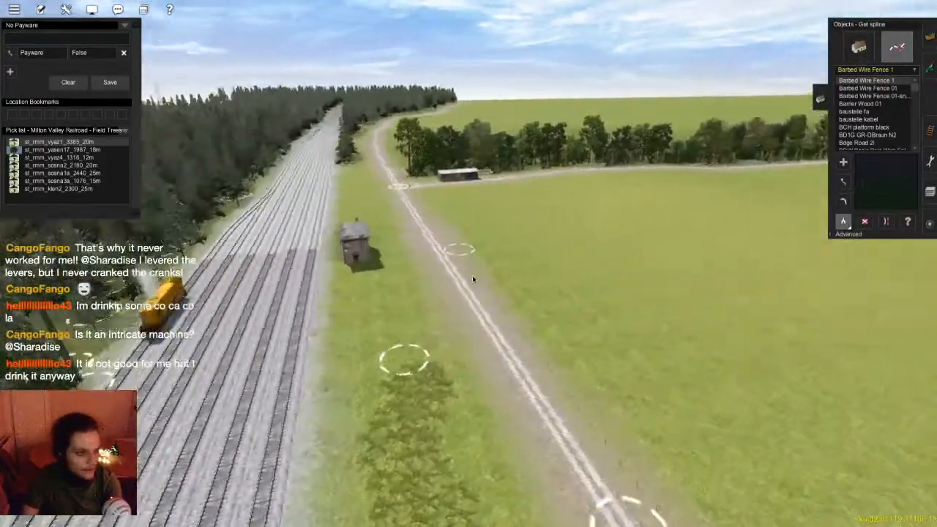
{"action": "key", "text": "Left"}
{"action": "right_click", "coordinate": [445, 295]}
{"action": "key", "text": "Right"}
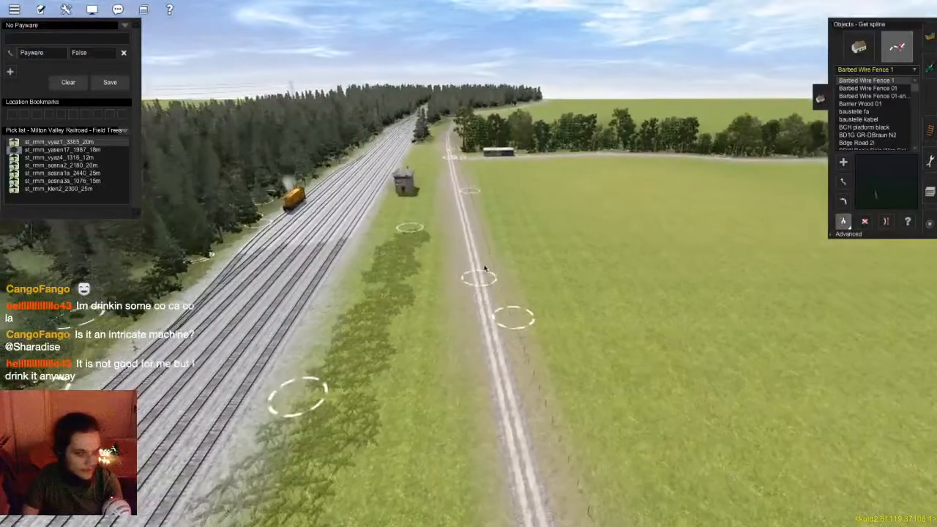
{"action": "left_click", "coordinate": [457, 227]}
- Lay JVC(T)Grass spline#1k-mixed around the farm shed and along the foot of the adjoining tree line
{"action": "right_click", "coordinate": [486, 206]}
{"action": "key", "text": "Left"}
{"action": "right_click", "coordinate": [464, 226]}
{"action": "key", "text": "Up"}
{"action": "left_click", "coordinate": [454, 237]}
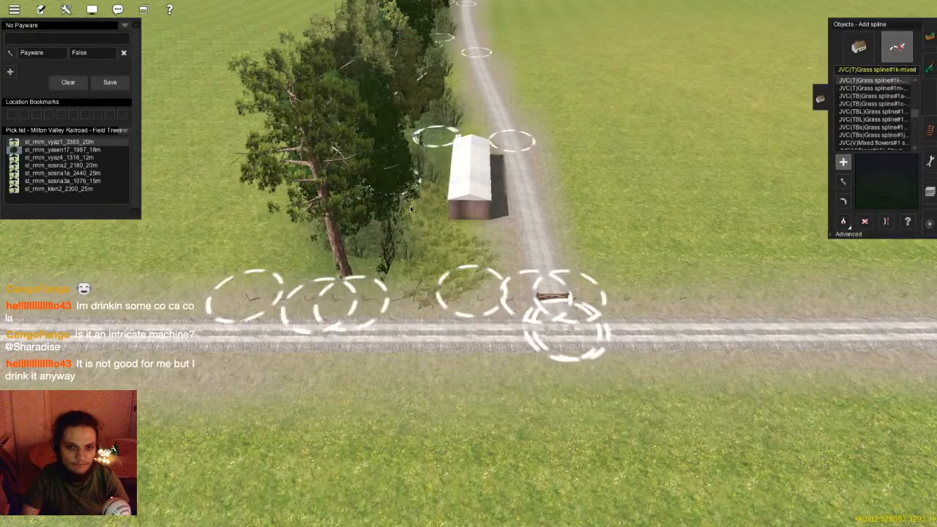
{"action": "right_click", "coordinate": [511, 152]}
{"action": "key", "text": "Right"}
{"action": "scroll", "coordinate": [515, 181], "scroll_direction": "down", "scroll_amount": 2}
{"action": "key", "text": "Down"}
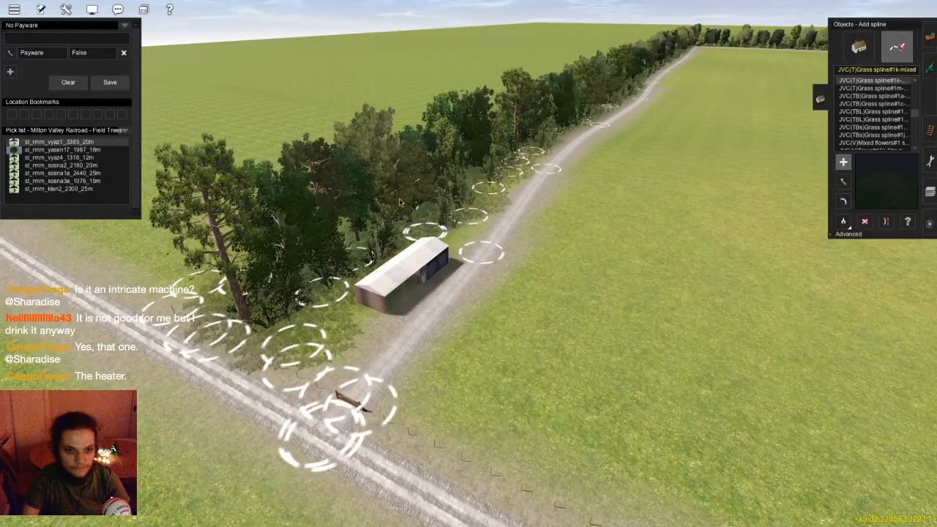
{"action": "key", "text": "ctrl+F2"}
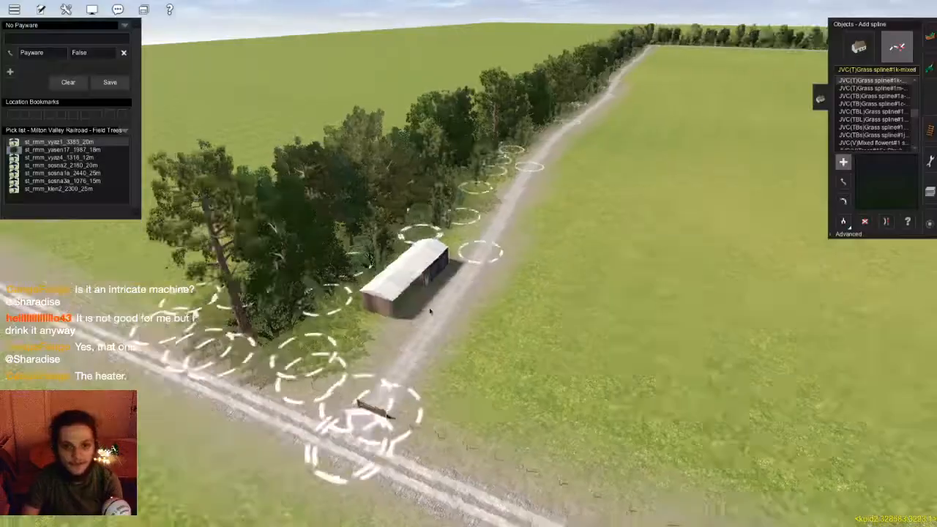
- Pick up JVC(TB)Grass spline#1a-light from the grass growing along the dirt track
{"action": "right_click_drag", "start_coordinate": [429, 309], "coordinate": [856, 234]}
{"action": "key", "text": "Down"}
{"action": "left_click", "coordinate": [843, 222]}
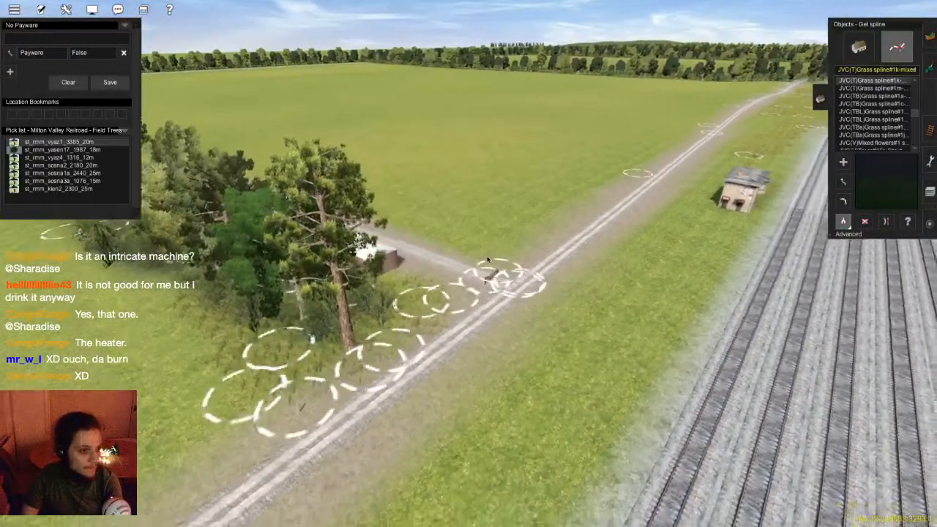
{"action": "scroll", "coordinate": [476, 277], "scroll_direction": "up", "scroll_amount": 4}
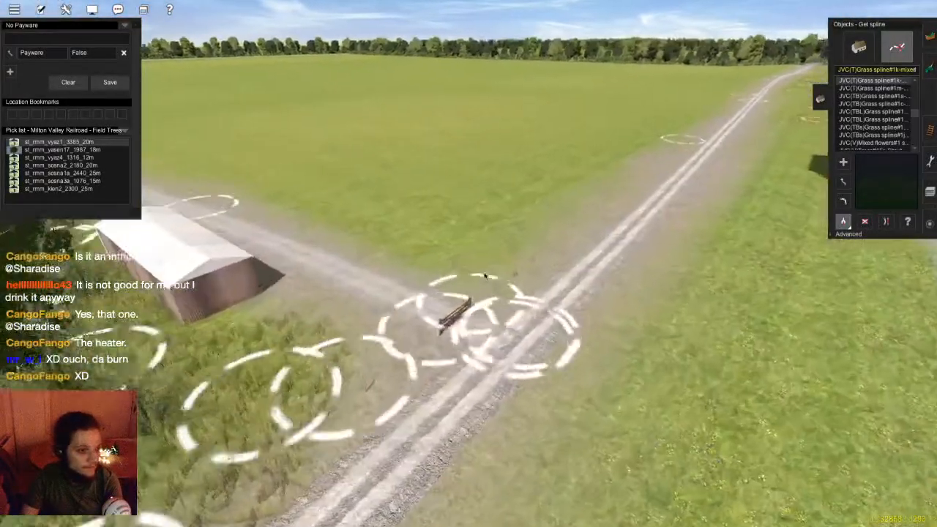
{"action": "scroll", "coordinate": [472, 267], "scroll_direction": "down", "scroll_amount": 3}
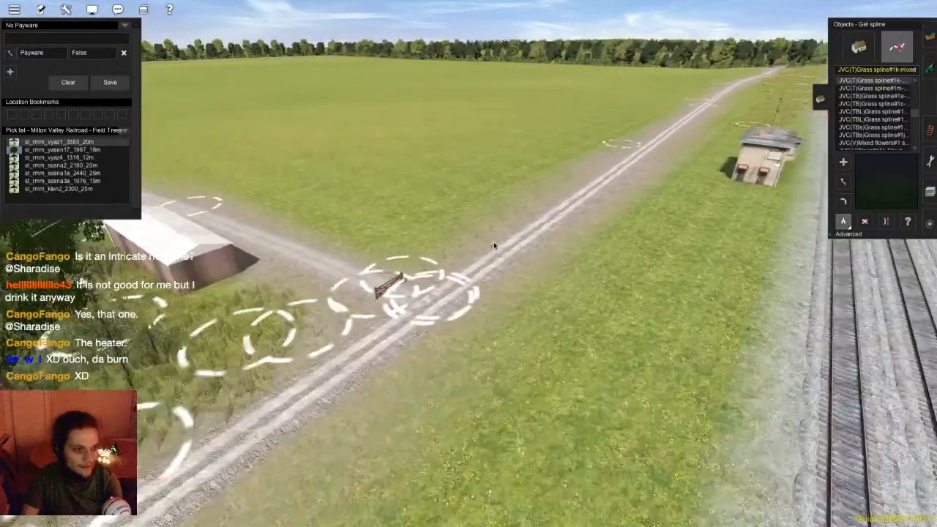
{"action": "key", "text": "Right"}
{"action": "right_click_drag", "start_coordinate": [494, 242], "coordinate": [449, 261]}
{"action": "key", "text": "Right"}
{"action": "key", "text": "Right"}
{"action": "key", "text": "Right"}
{"action": "left_click", "coordinate": [414, 235]}
- Lay overlapping strips of JVC(TB)Grass spline#1a-light along the field-side barbed wire fence, starting from the tree line across the track
{"action": "right_click", "coordinate": [415, 235]}
{"action": "key", "text": "Right"}
{"action": "scroll", "coordinate": [414, 235], "scroll_direction": "down", "scroll_amount": 3}
{"action": "key", "text": "Left"}
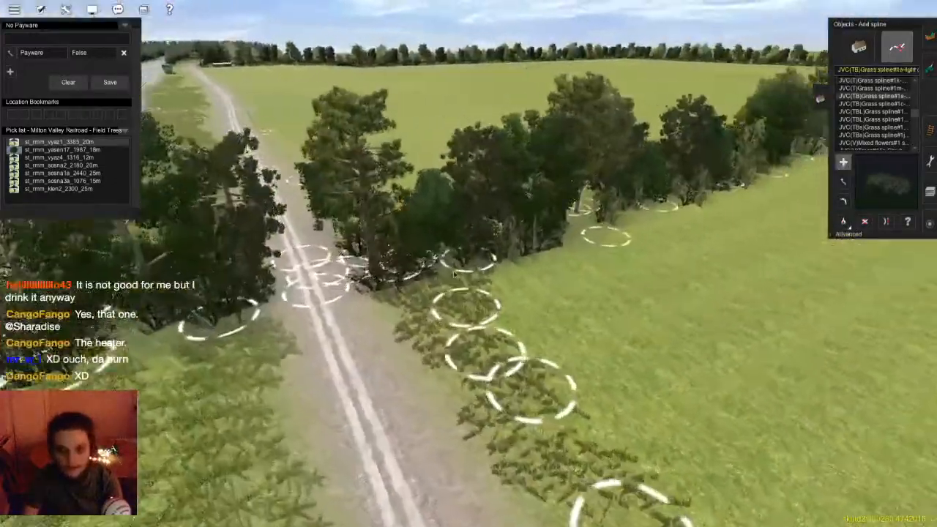
{"action": "key", "text": "Right"}
{"action": "key", "text": "Up"}
{"action": "key", "text": "Left"}
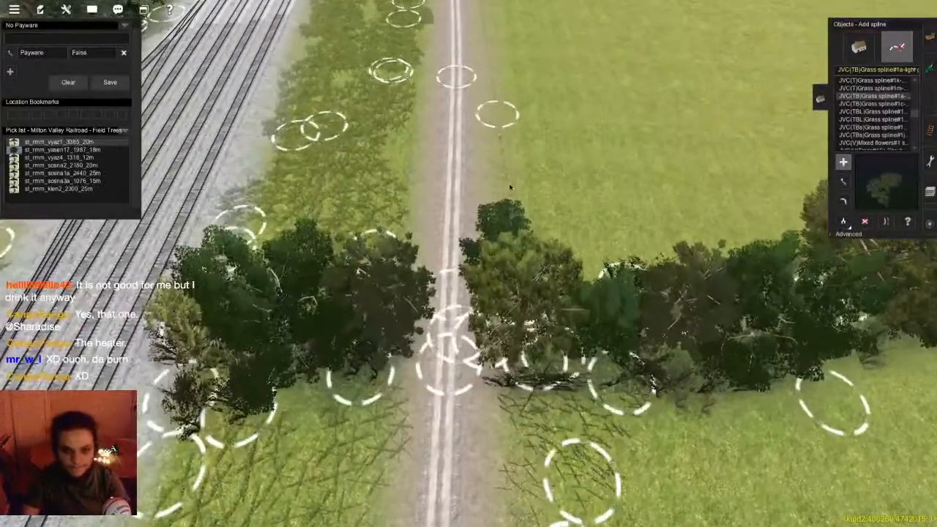
{"action": "right_click", "coordinate": [489, 188]}
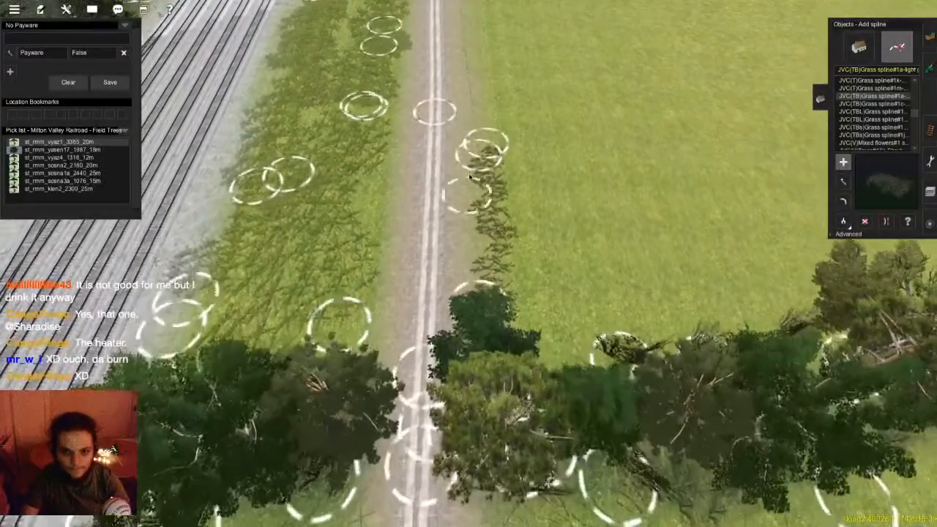
{"action": "left_click", "coordinate": [476, 85]}
{"action": "right_click", "coordinate": [464, 131]}
{"action": "left_click", "coordinate": [458, 137]}
{"action": "left_click", "coordinate": [468, 197]}
{"action": "left_click", "coordinate": [486, 104]}
{"action": "left_click", "coordinate": [472, 86]}
{"action": "left_click", "coordinate": [495, 180]}
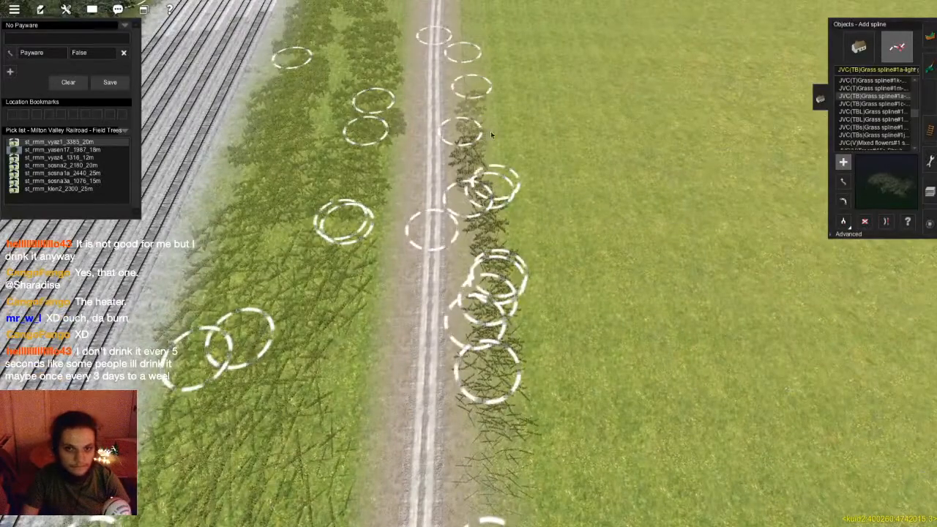
- Extend the overlapping light grass strips further along the barbed wire fence in the direction of the signal box
{"action": "right_click_drag", "start_coordinate": [473, 125], "coordinate": [454, 233]}
{"action": "left_click", "coordinate": [444, 185]}
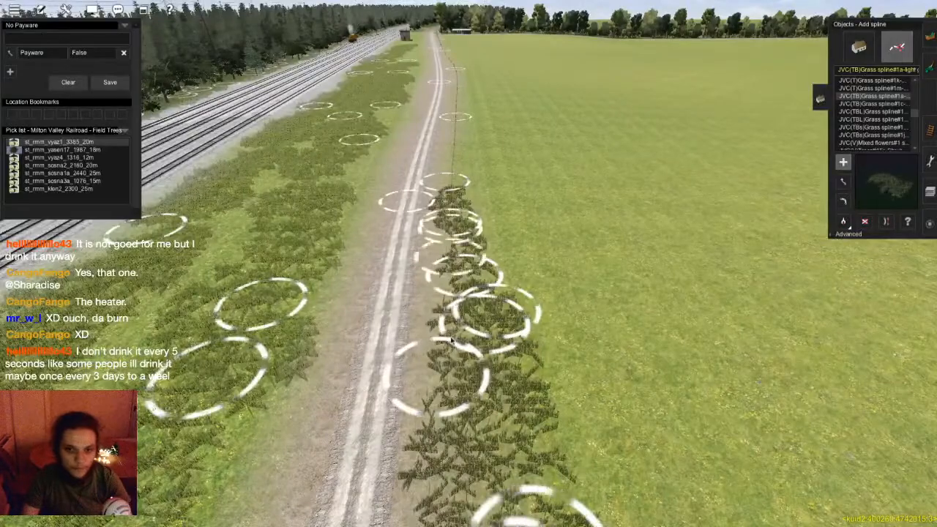
{"action": "scroll", "coordinate": [451, 245], "scroll_direction": "up", "scroll_amount": 3}
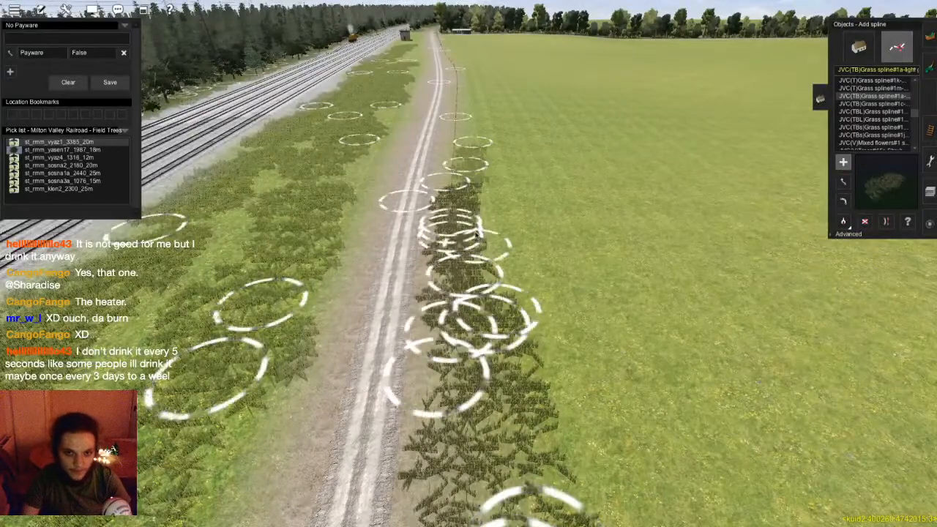
{"action": "scroll", "coordinate": [465, 232], "scroll_direction": "up", "scroll_amount": 3}
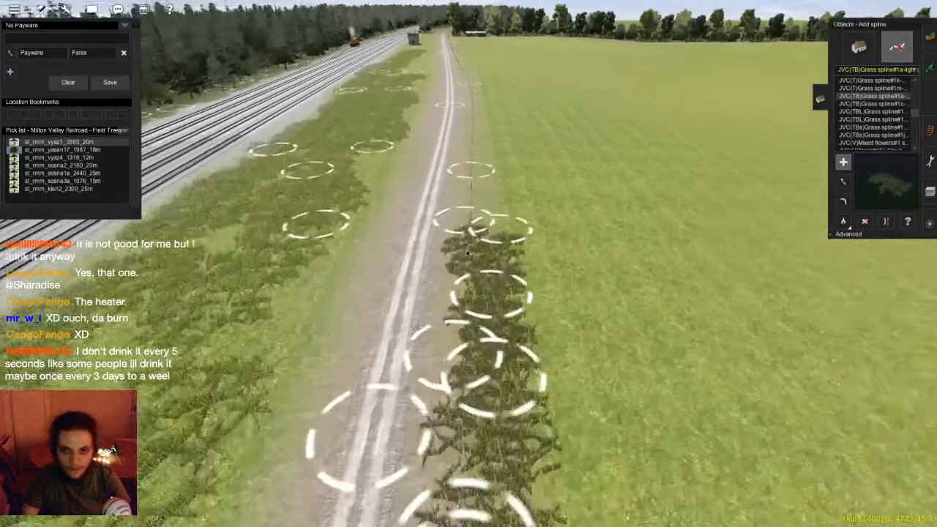
{"action": "left_click", "coordinate": [480, 181]}
{"action": "scroll", "coordinate": [454, 212], "scroll_direction": "up", "scroll_amount": 3}
{"action": "left_click", "coordinate": [457, 158]}
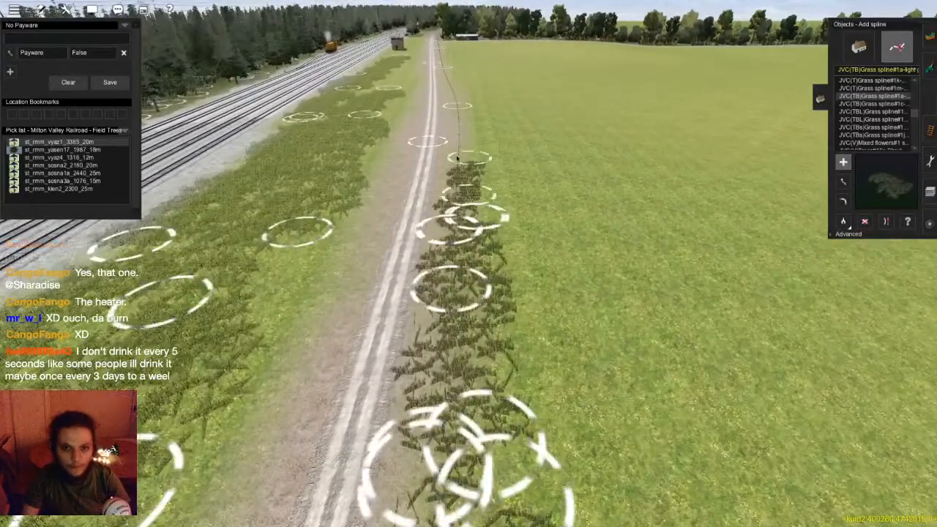
- Add more light grass strips on both sides of the fence line, continuing along the dirt track closer to the signal box
{"action": "scroll", "coordinate": [468, 176], "scroll_direction": "down", "scroll_amount": 3}
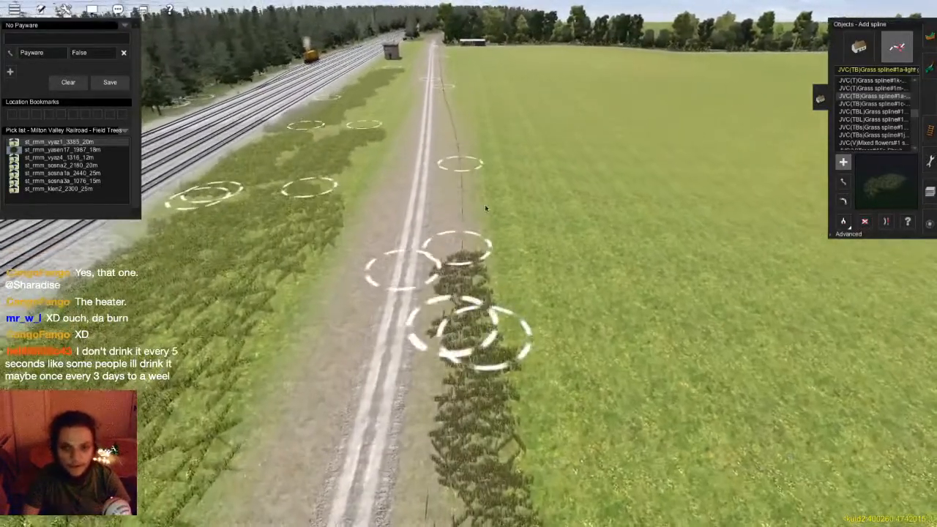
{"action": "left_click", "coordinate": [494, 209]}
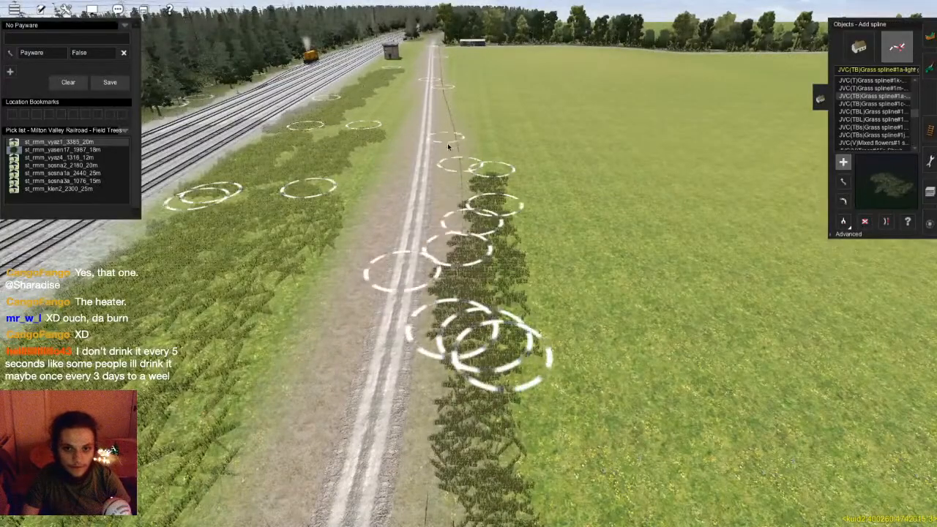
{"action": "scroll", "coordinate": [445, 139], "scroll_direction": "up", "scroll_amount": 3}
{"action": "left_click", "coordinate": [458, 179]}
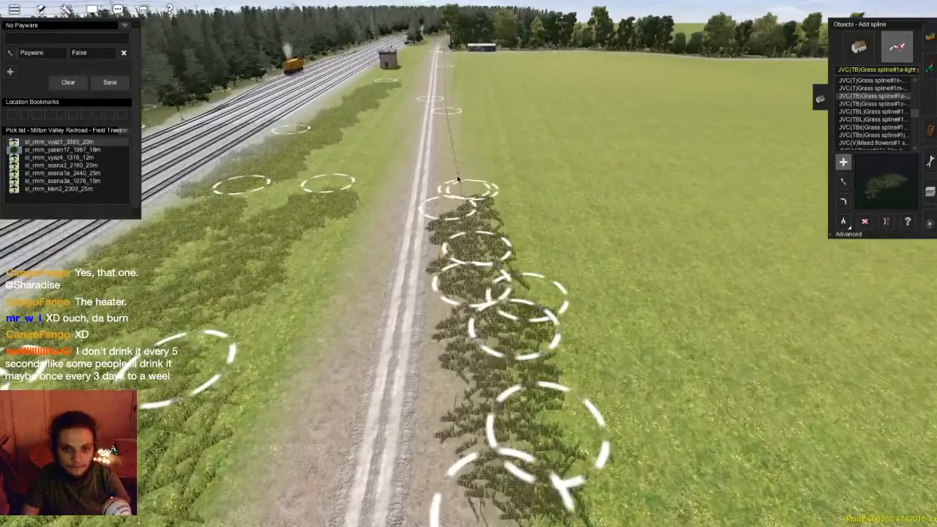
{"action": "scroll", "coordinate": [456, 167], "scroll_direction": "up", "scroll_amount": 2}
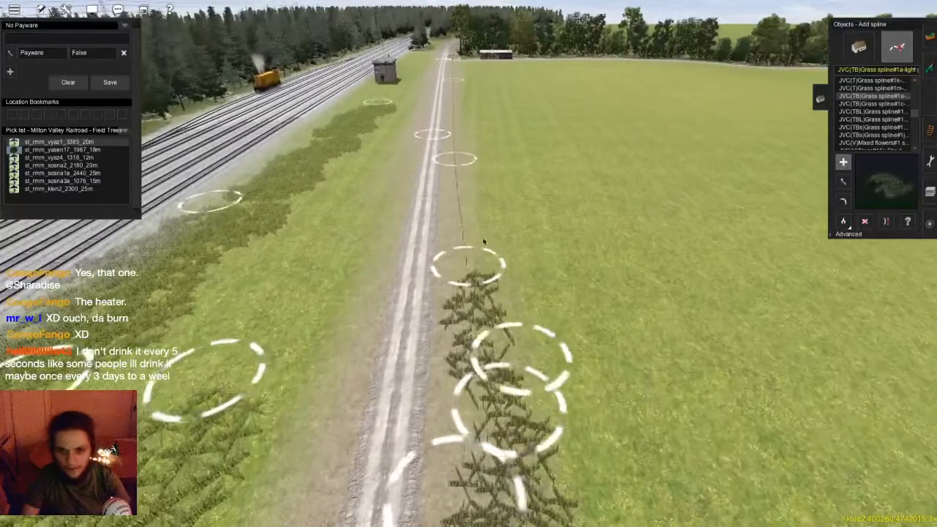
{"action": "scroll", "coordinate": [461, 147], "scroll_direction": "up", "scroll_amount": 2}
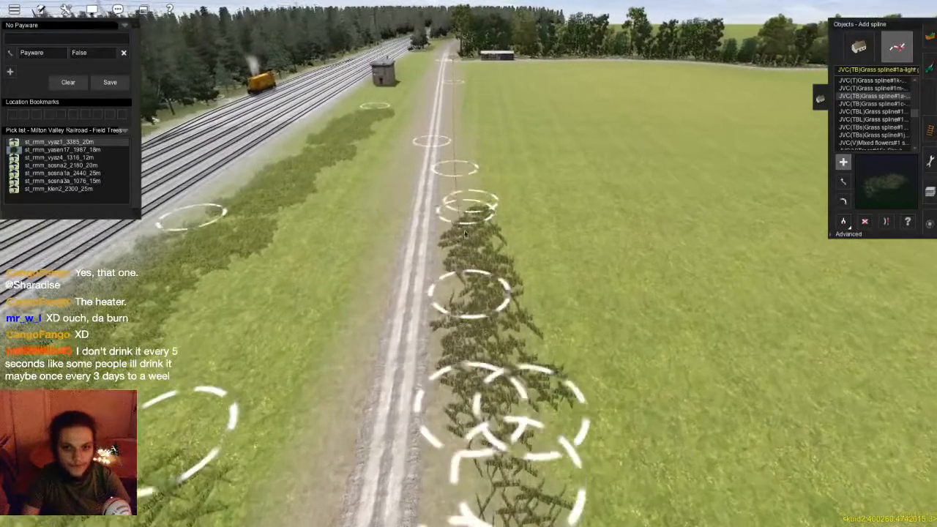
{"action": "scroll", "coordinate": [452, 158], "scroll_direction": "up", "scroll_amount": 2}
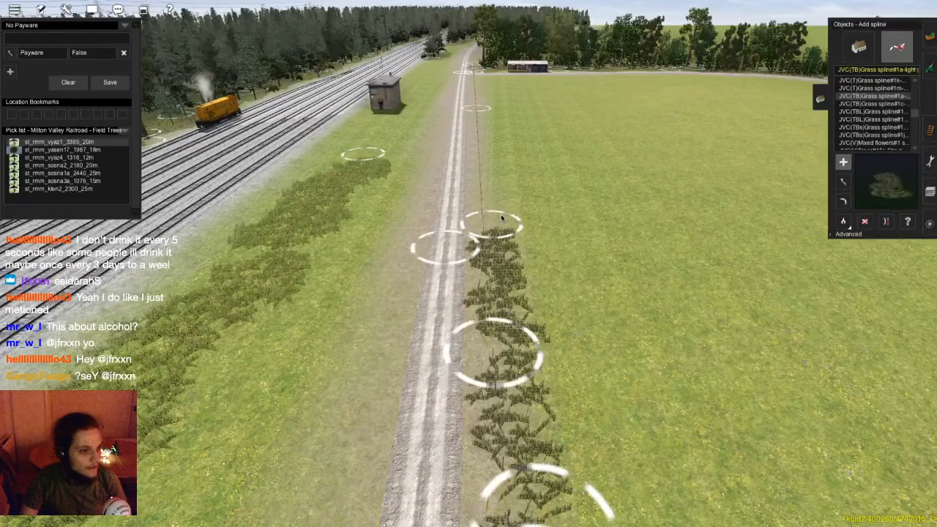
- Continue the overlapping light grass strips along the field-side fence, past the signal box up to the side track at the tree line
{"action": "right_click", "coordinate": [469, 249]}
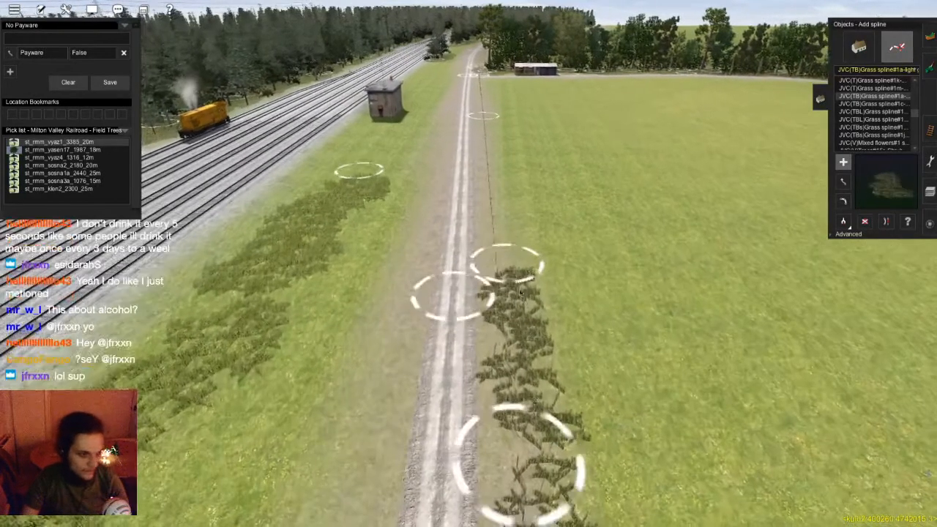
{"action": "right_click", "coordinate": [499, 218]}
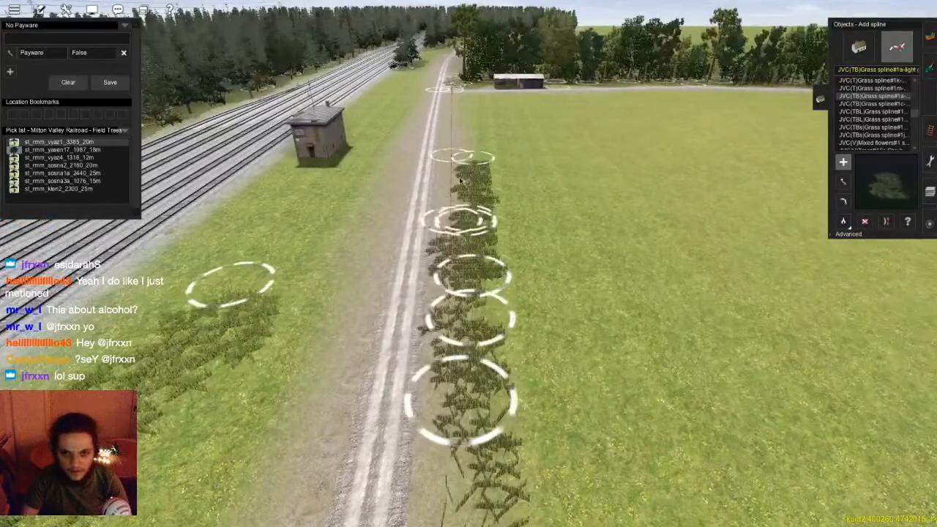
{"action": "right_click", "coordinate": [473, 166]}
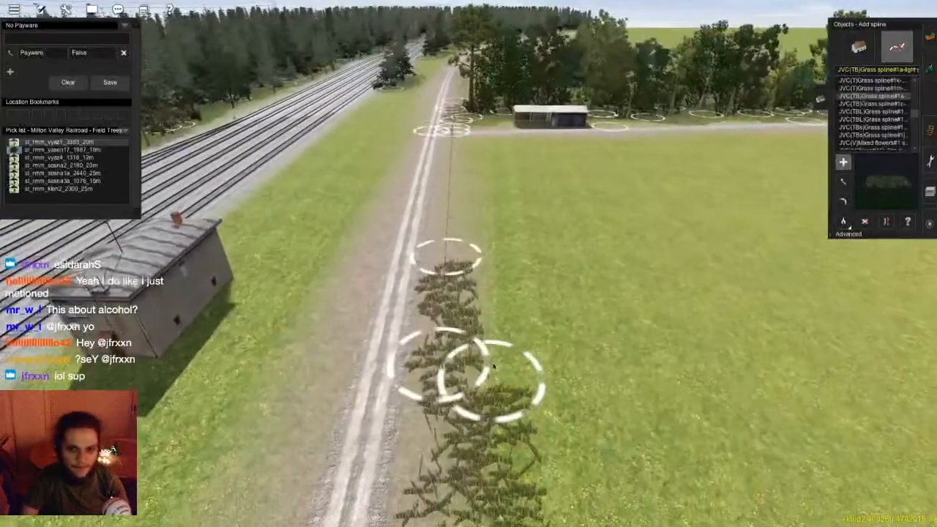
{"action": "left_click", "coordinate": [445, 194]}
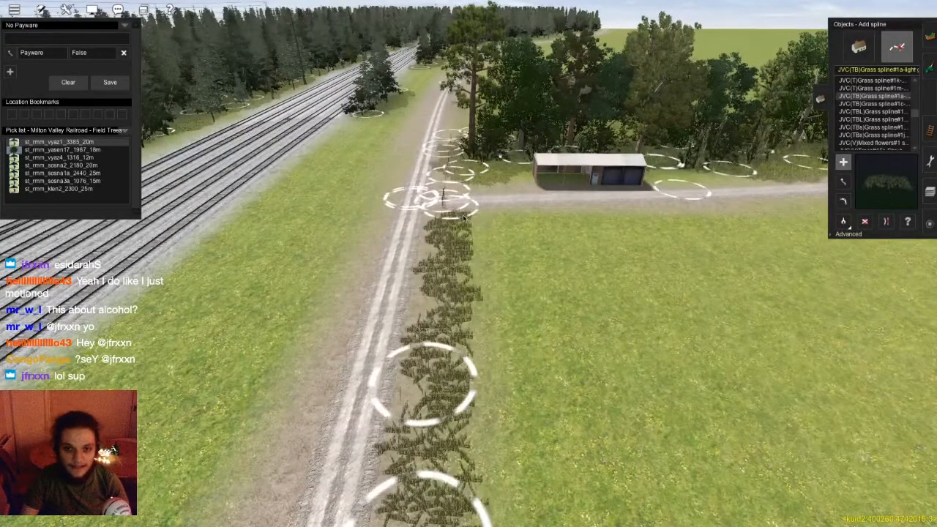
- Lay light grass strips along the field edge of the side track opposite the shed and thicken the grass at the field corner
{"action": "left_click", "coordinate": [588, 218]}
{"action": "left_click", "coordinate": [453, 264]}
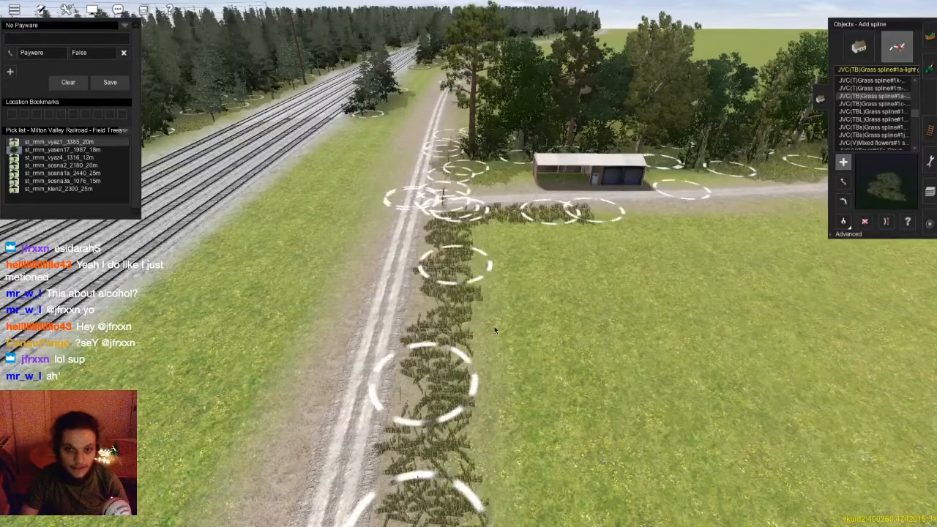
{"action": "right_click", "coordinate": [495, 329]}
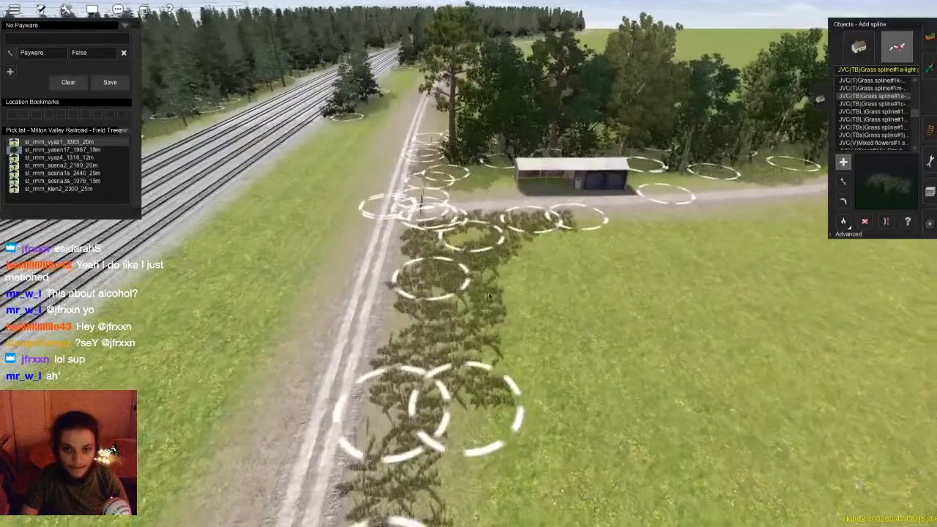
{"action": "key", "text": "ctrl+z"}
{"action": "left_click", "coordinate": [484, 233]}
{"action": "left_click", "coordinate": [427, 373]}
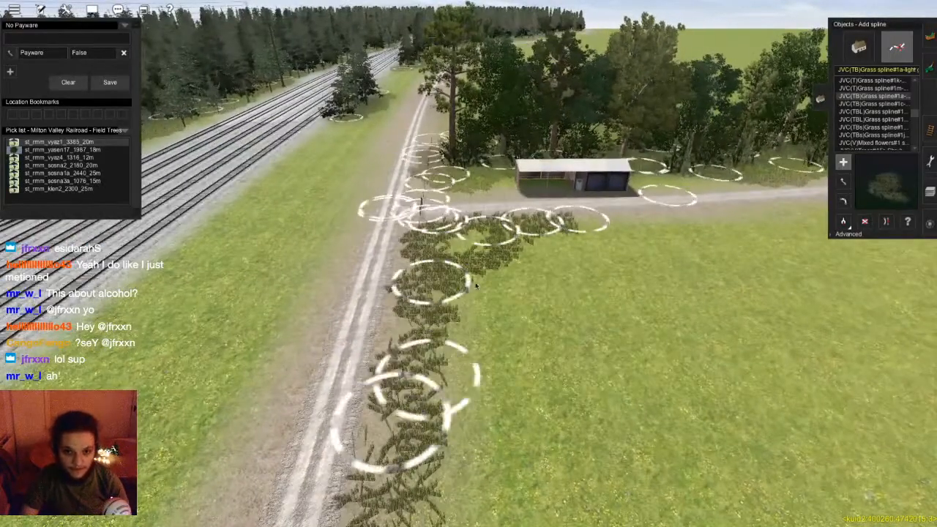
- Add light grass strips on the shed side of the field gate, between the tree line and the side track
{"action": "right_click", "coordinate": [458, 235]}
{"action": "right_click_drag", "start_coordinate": [458, 235], "coordinate": [335, 236]}
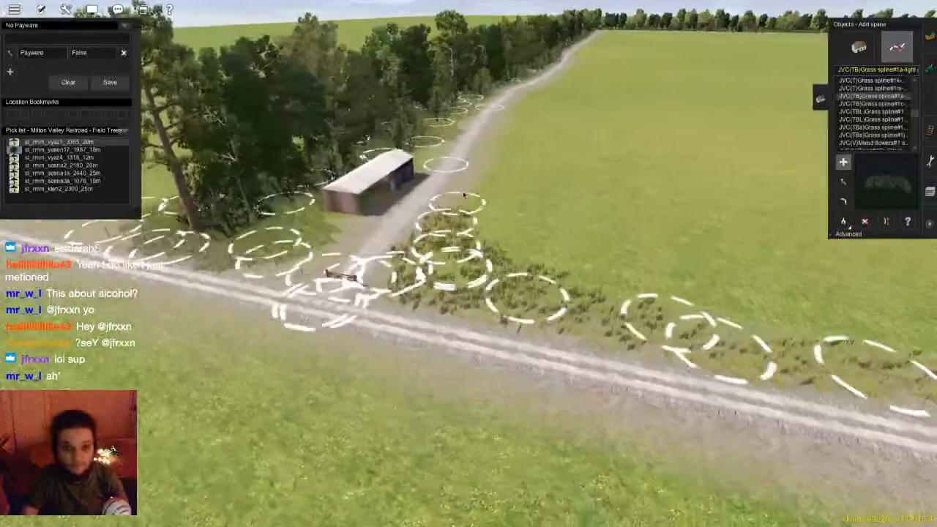
{"action": "left_click", "coordinate": [296, 286]}
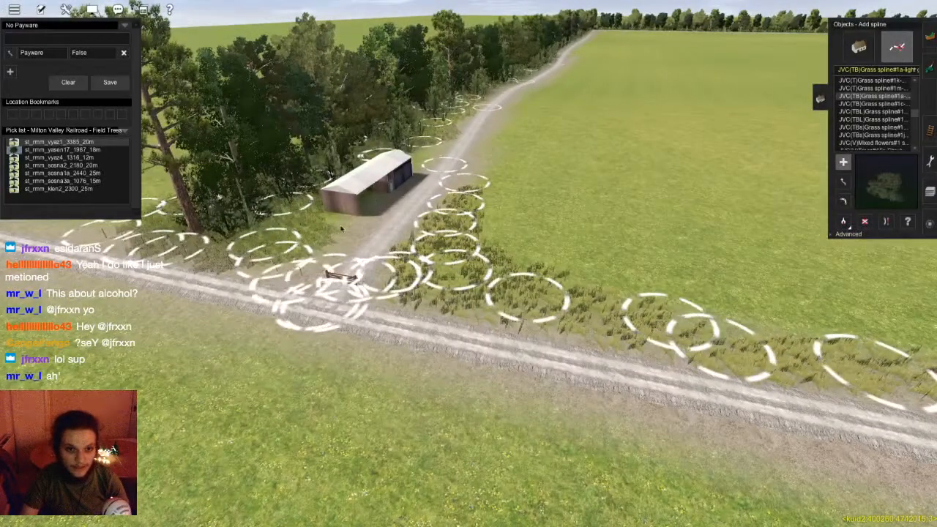
{"action": "left_click", "coordinate": [347, 221]}
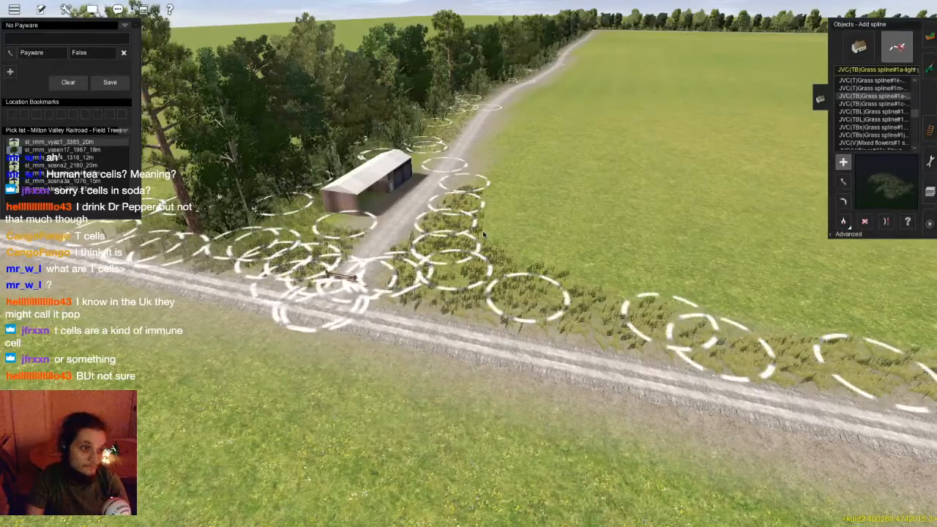
- Pick up Barbed Wire Fence 1 from the existing fence and extend it along the dirt track beyond the far end of the tree line
{"action": "right_click_drag", "start_coordinate": [482, 230], "coordinate": [424, 269]}
{"action": "scroll", "coordinate": [424, 269], "scroll_direction": "up", "scroll_amount": 3}
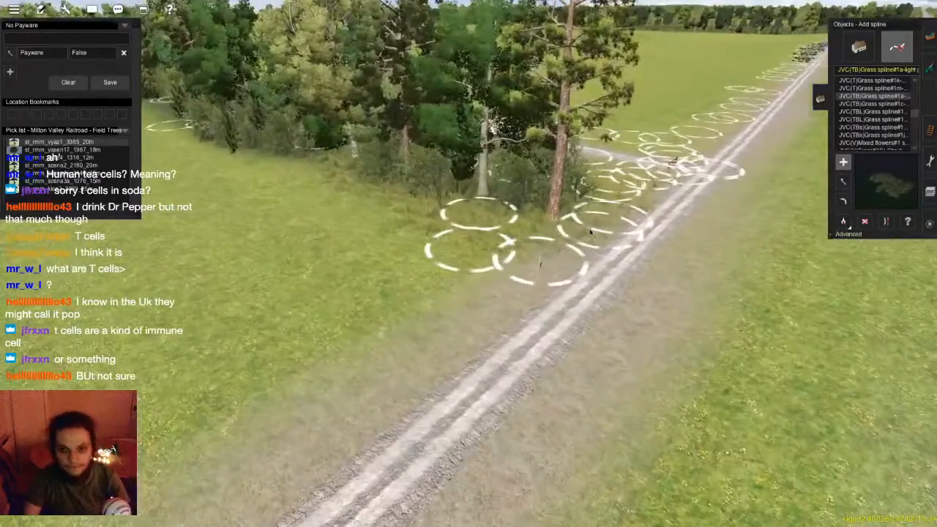
{"action": "key", "text": "g"}
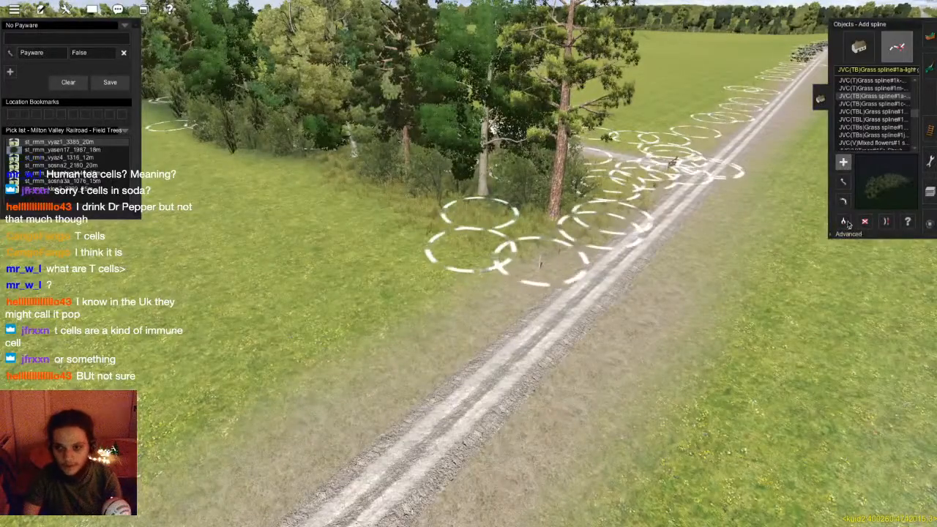
{"action": "left_click", "coordinate": [506, 255]}
{"action": "mouse_move", "coordinate": [390, 273]}
{"action": "right_mouse_down"}
{"action": "mouse_move", "coordinate": [427, 263]}
{"action": "mouse_move", "coordinate": [391, 264]}
{"action": "mouse_move", "coordinate": [412, 263]}
{"action": "right_mouse_up"}
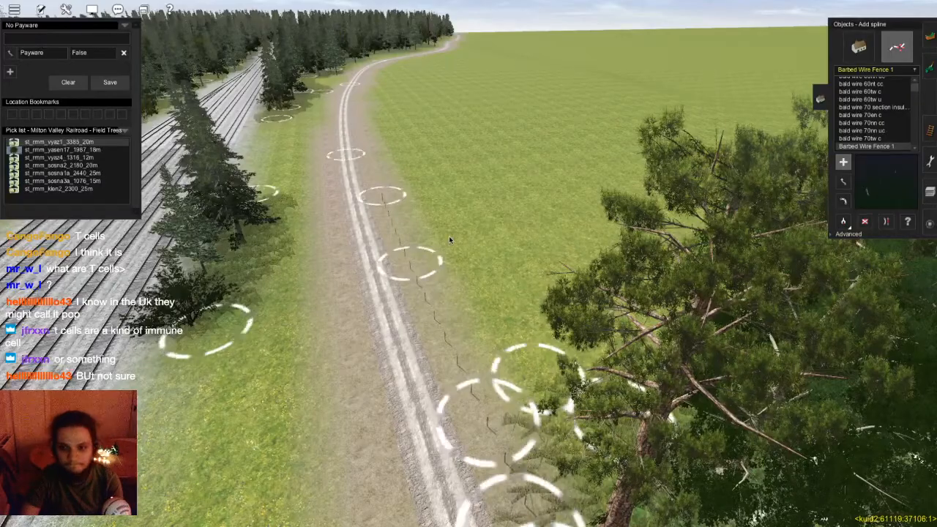
- Examine the fencing and grass around the field gate, shed, dirt track and signal box without the spline markers
{"action": "right_click_drag", "start_coordinate": [449, 240], "coordinate": [471, 173]}
{"action": "right_click_drag", "start_coordinate": [652, 249], "coordinate": [381, 242]}
{"action": "left_click", "coordinate": [929, 160]}
{"action": "key", "text": "w"}
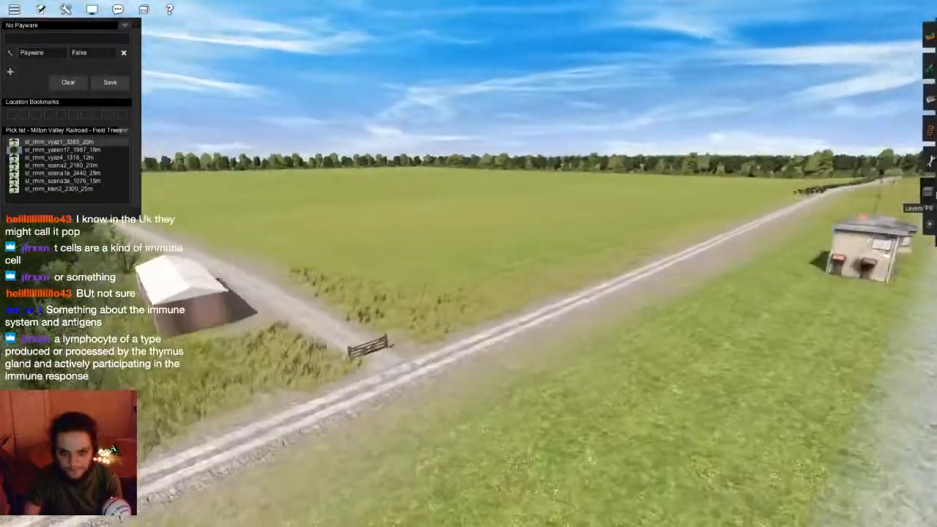
{"action": "right_click_drag", "start_coordinate": [761, 193], "coordinate": [934, 193]}
{"action": "key", "text": "Left"}
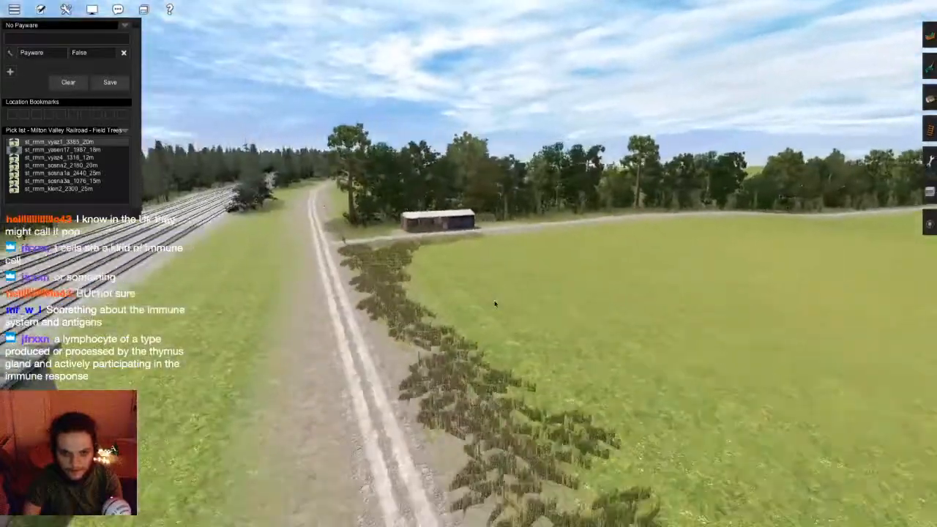
{"action": "key", "text": "Right"}
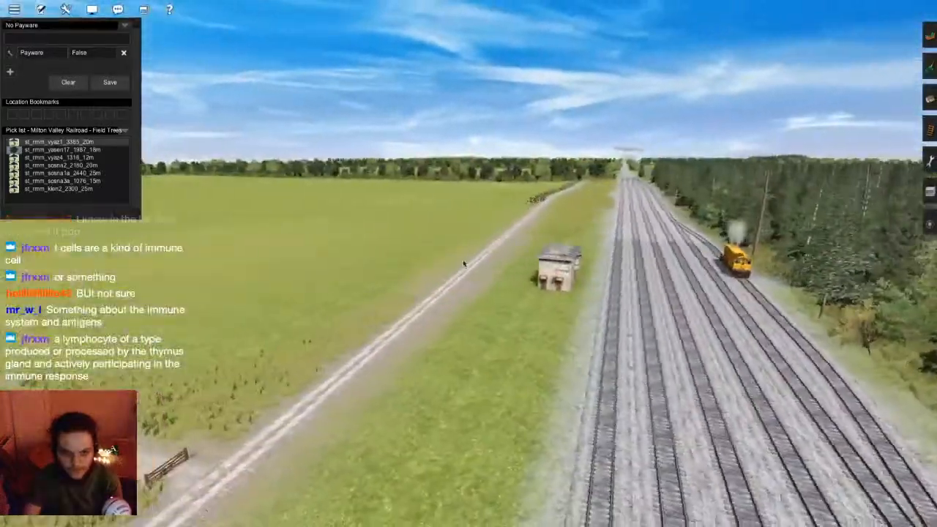
{"action": "key", "text": "Left"}
{"action": "key", "text": "w"}
{"action": "key", "text": "Left"}
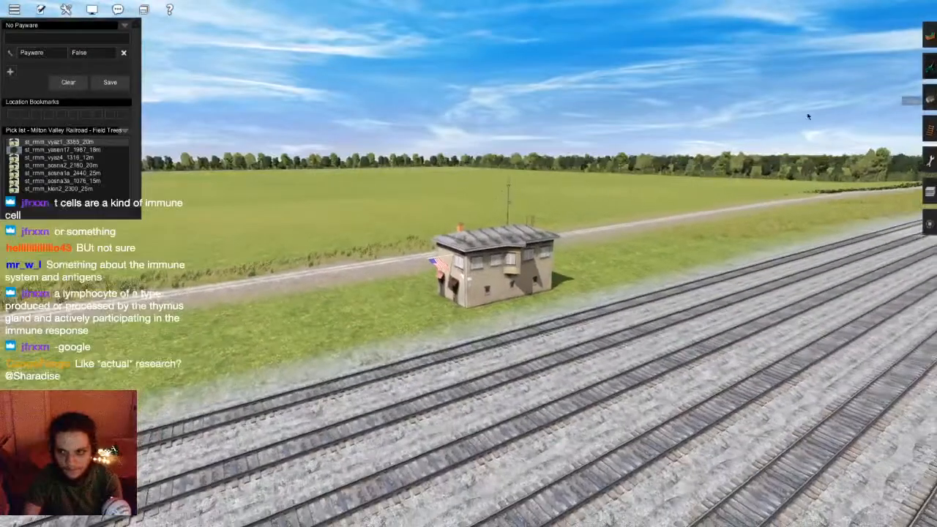
- Filter the ground paint textures by "jvc" and browse the dirt and grass textures for the signal box area
{"action": "key", "text": "Up"}
{"action": "key", "text": "F2"}
{"action": "right_click", "coordinate": [385, 313]}
{"action": "scroll", "coordinate": [681, 281], "scroll_direction": "down", "scroll_amount": 3}
{"action": "scroll", "coordinate": [781, 120], "scroll_direction": "up", "scroll_amount": 4}
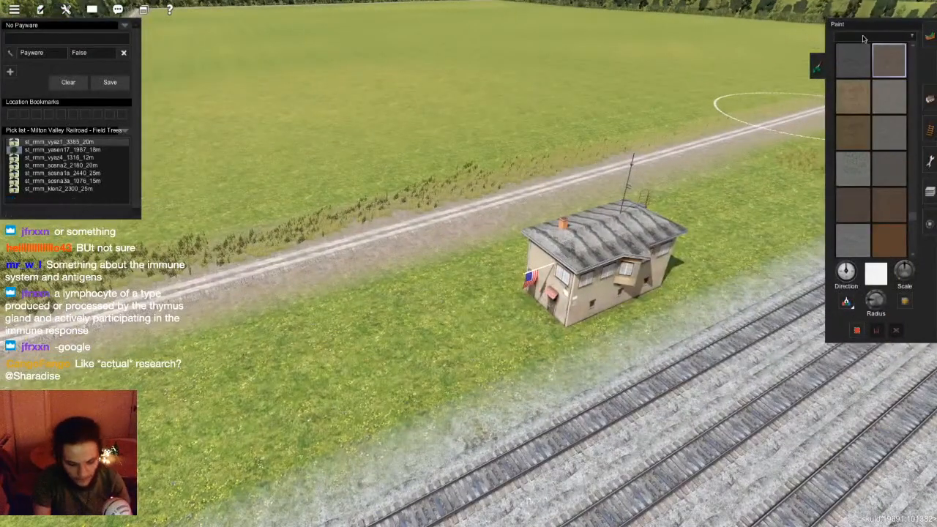
{"action": "left_click", "coordinate": [862, 37]}
{"action": "type", "text": "jvc"}
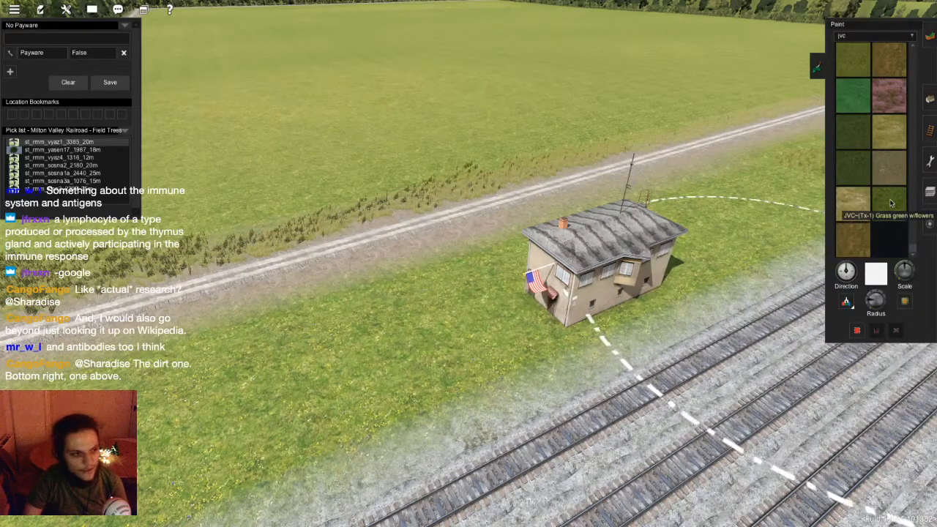
{"action": "scroll", "coordinate": [872, 164], "scroll_direction": "up", "scroll_amount": 2}
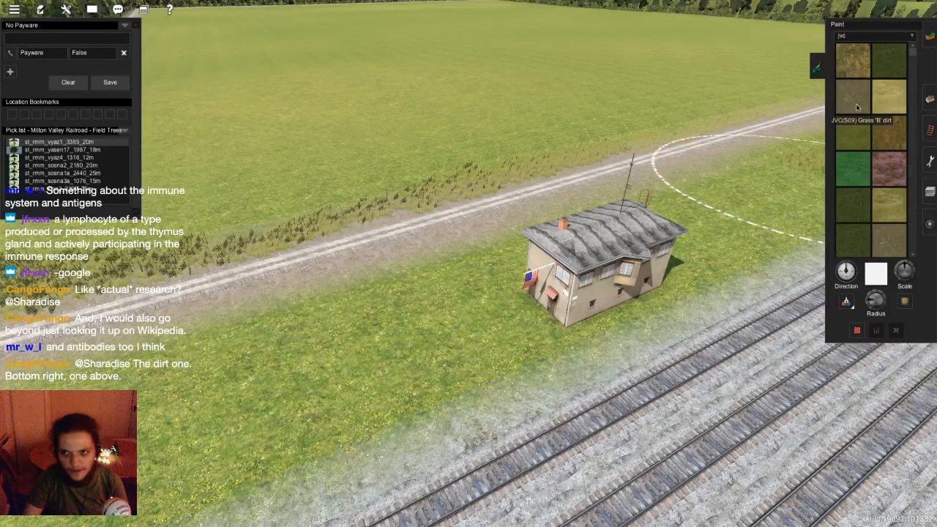
{"action": "scroll", "coordinate": [865, 111], "scroll_direction": "down", "scroll_amount": 2}
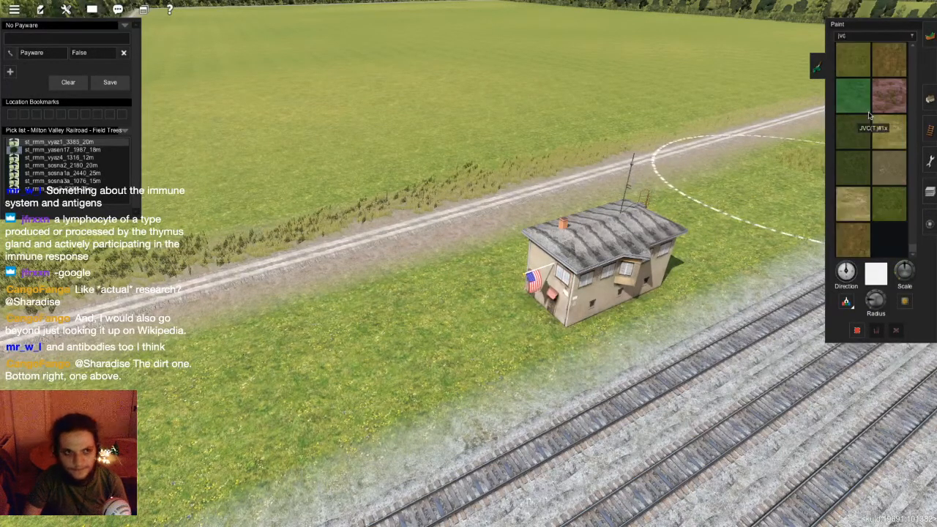
{"action": "scroll", "coordinate": [863, 88], "scroll_direction": "up", "scroll_amount": 2}
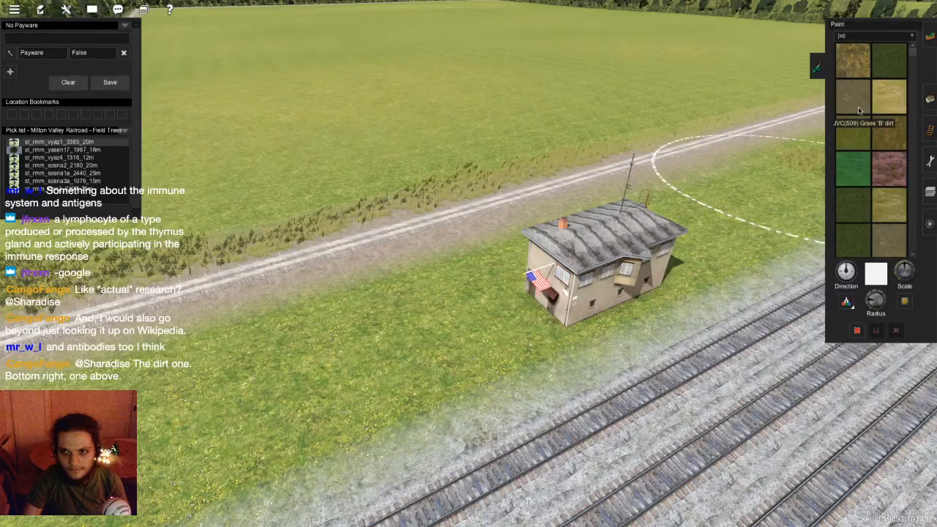
- Try painting the ground around the signal box with JVC(S09) Grass 'B' dirt using the large brush, and undo it
{"action": "mouse_move", "coordinate": [479, 344]}
{"action": "left_mouse_down"}
{"action": "mouse_move", "coordinate": [571, 311]}
{"action": "mouse_move", "coordinate": [469, 319]}
{"action": "left_mouse_up"}
{"action": "scroll", "coordinate": [471, 322], "scroll_direction": "up", "scroll_amount": 5}
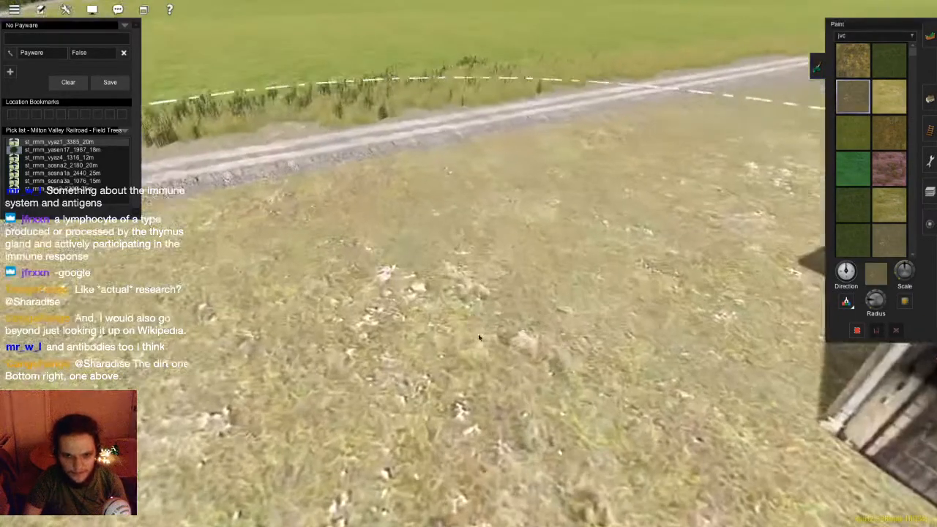
{"action": "scroll", "coordinate": [478, 335], "scroll_direction": "down", "scroll_amount": 5}
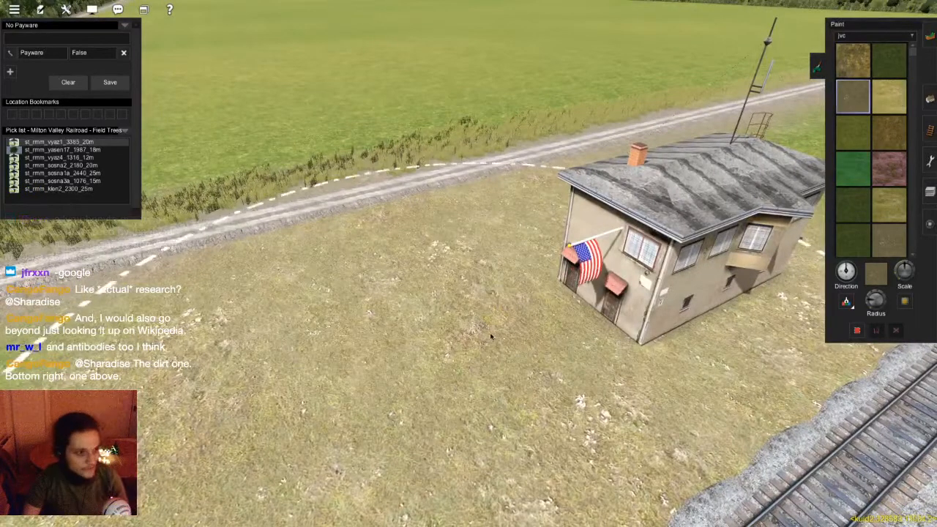
{"action": "key", "text": "ctrl+z"}
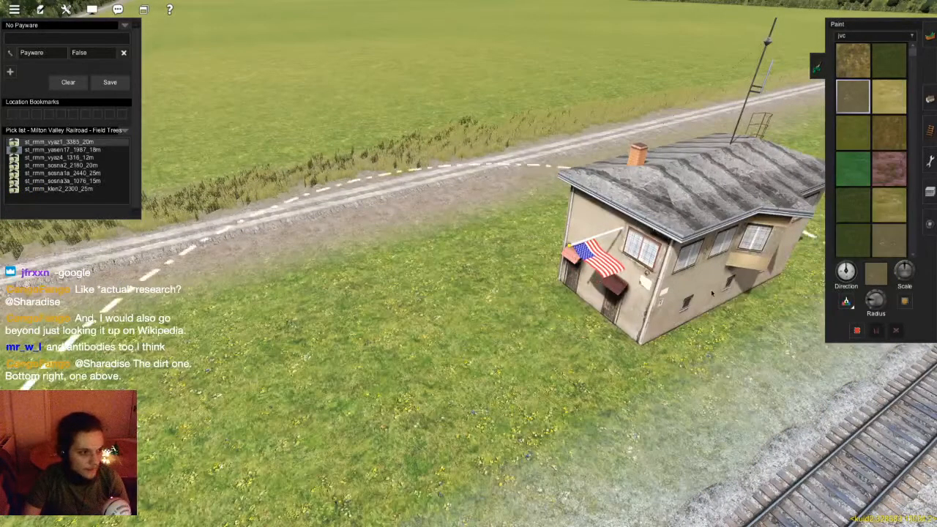
- Try painting the ground beside the signal box with the yellowish-green JVC grass texture, and undo it
{"action": "left_click", "coordinate": [888, 203]}
{"action": "left_click_drag", "start_coordinate": [556, 326], "coordinate": [524, 295]}
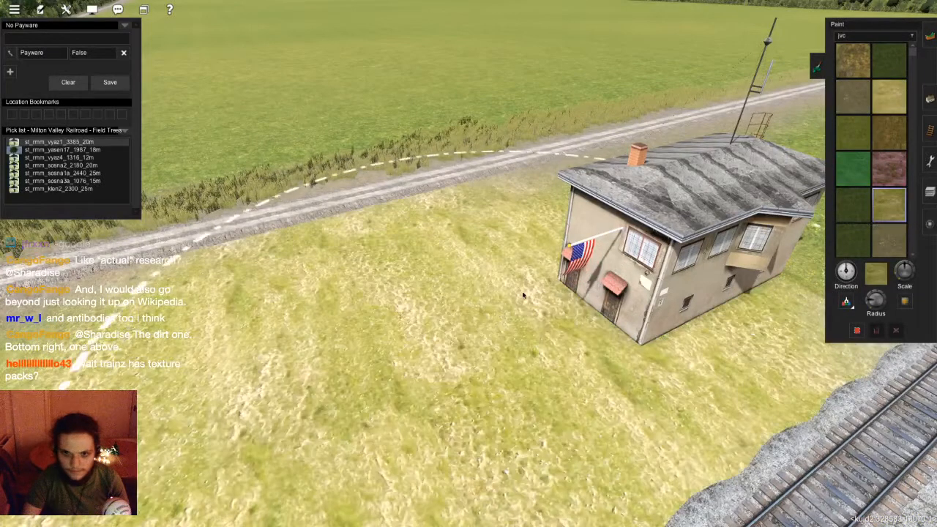
{"action": "key", "text": "ctrl+z"}
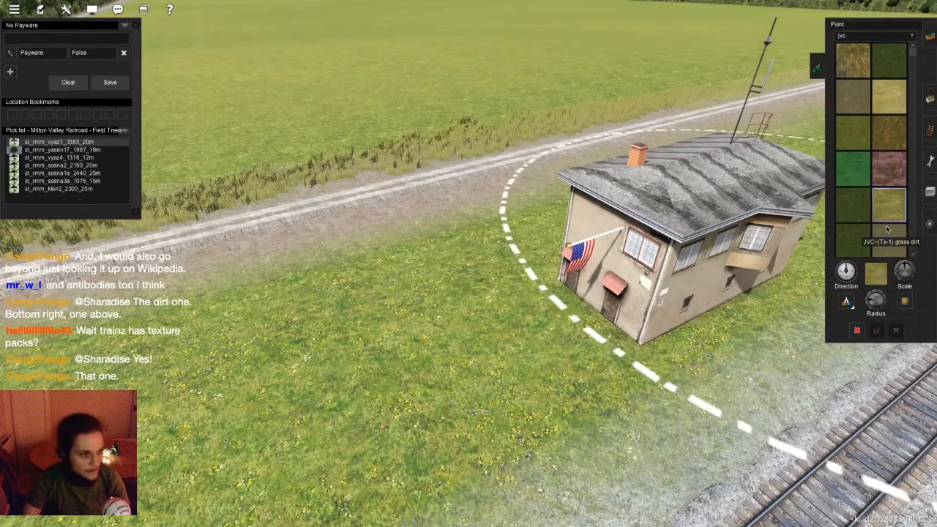
- Reduce the paint brush radius to roughly the size of the signal box for the JVC(S09) Grass 'B' dirt texture
{"action": "left_click", "coordinate": [852, 95]}
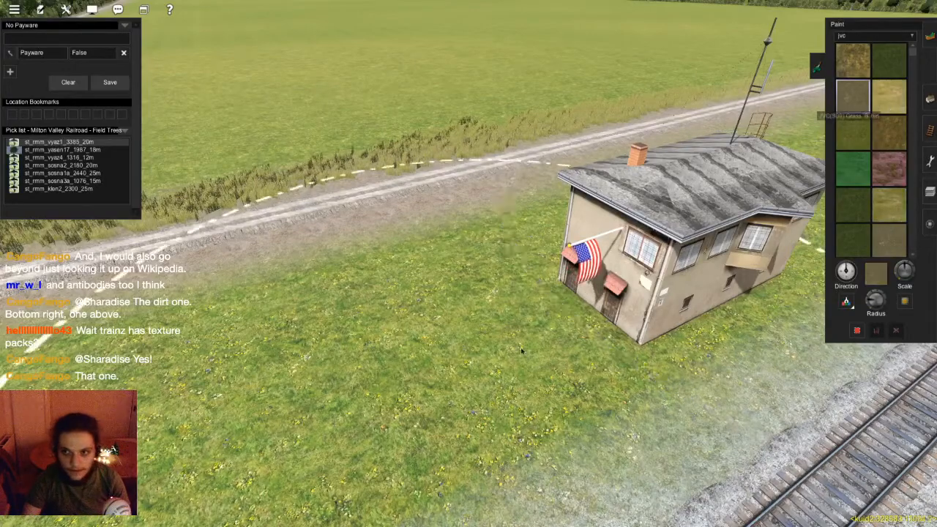
{"action": "left_click", "coordinate": [483, 505]}
{"action": "key", "text": "ctrl+z"}
{"action": "scroll", "coordinate": [576, 343], "scroll_direction": "down", "scroll_amount": 5}
{"action": "key", "text": "Right"}
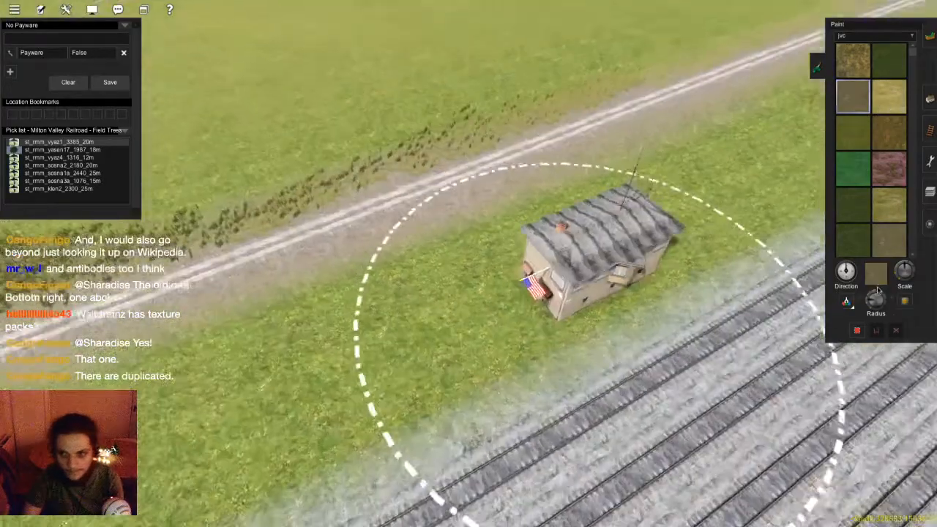
{"action": "mouse_move", "coordinate": [868, 299]}
{"action": "left_mouse_down"}
{"action": "mouse_move", "coordinate": [871, 311]}
{"action": "mouse_move", "coordinate": [884, 241]}
{"action": "left_mouse_up"}
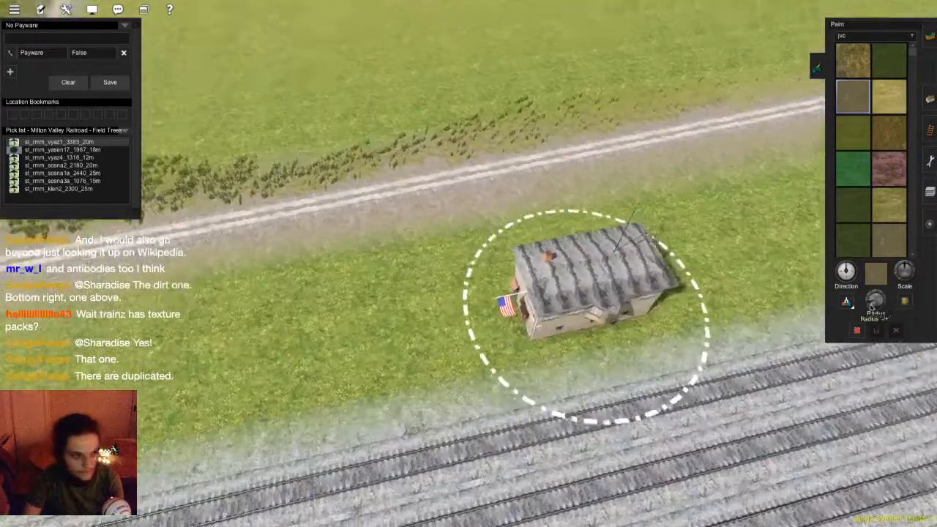
{"action": "key", "text": "Right"}
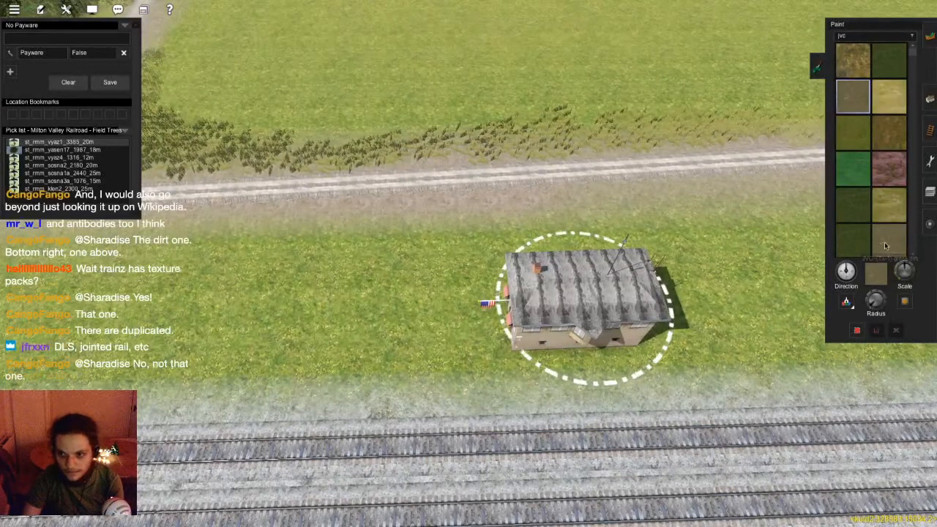
- Paint the grass at the flag end of the signal box with the JVC(S09) Grass 'B' dirt texture
{"action": "left_click", "coordinate": [884, 245]}
{"action": "scroll", "coordinate": [884, 245], "scroll_direction": "down", "scroll_amount": 2}
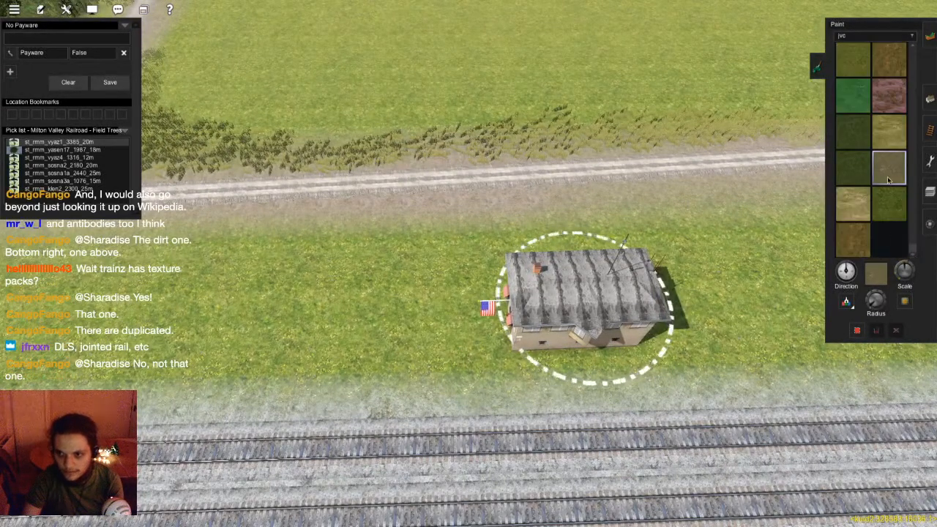
{"action": "scroll", "coordinate": [889, 173], "scroll_direction": "up", "scroll_amount": 2}
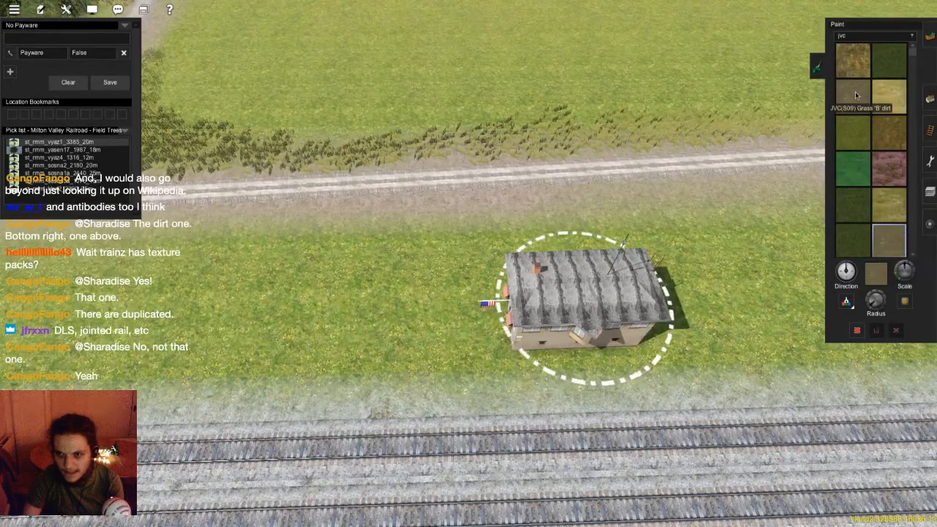
{"action": "mouse_move", "coordinate": [587, 258]}
{"action": "left_mouse_down"}
{"action": "mouse_move", "coordinate": [483, 263]}
{"action": "mouse_move", "coordinate": [600, 280]}
{"action": "left_mouse_up"}
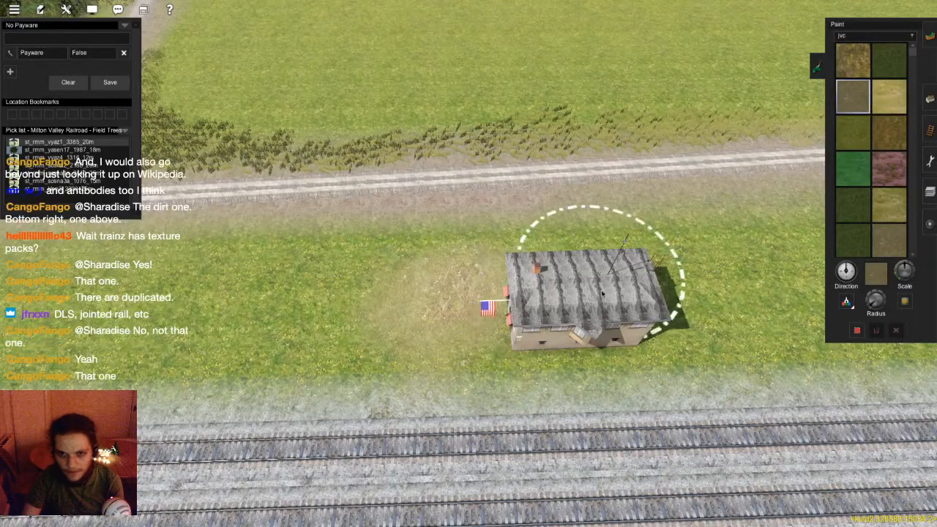
{"action": "mouse_move", "coordinate": [360, 269]}
{"action": "left_mouse_down"}
{"action": "mouse_move", "coordinate": [347, 261]}
{"action": "mouse_move", "coordinate": [349, 288]}
{"action": "left_mouse_up"}
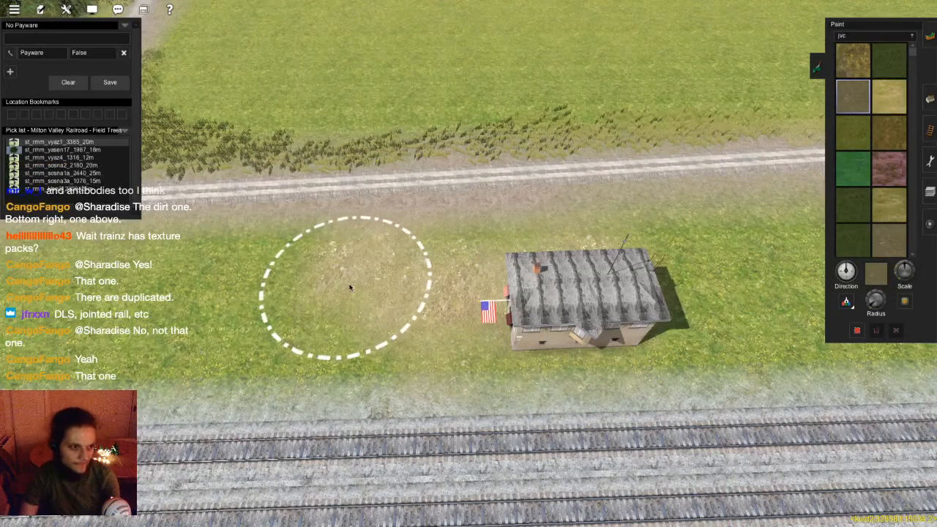
{"action": "scroll", "coordinate": [350, 287], "scroll_direction": "up", "scroll_amount": 2}
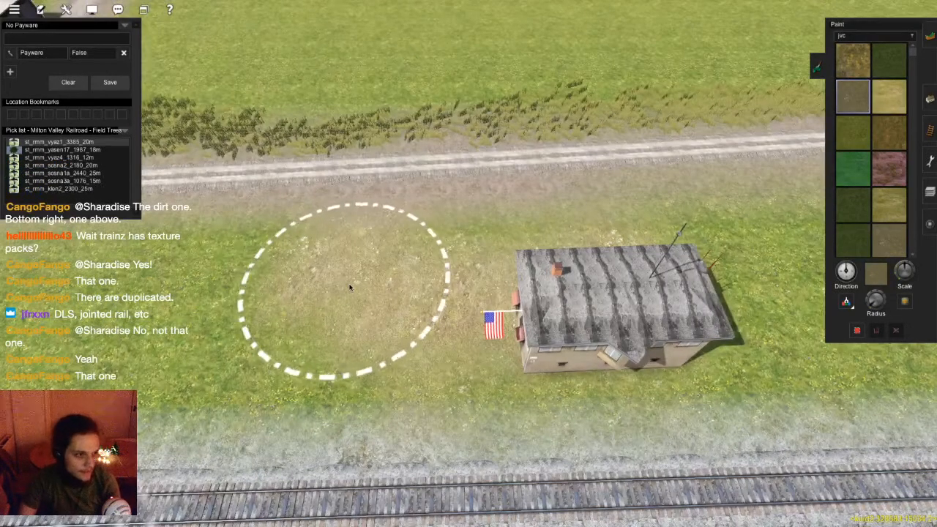
{"action": "scroll", "coordinate": [349, 287], "scroll_direction": "down", "scroll_amount": 2}
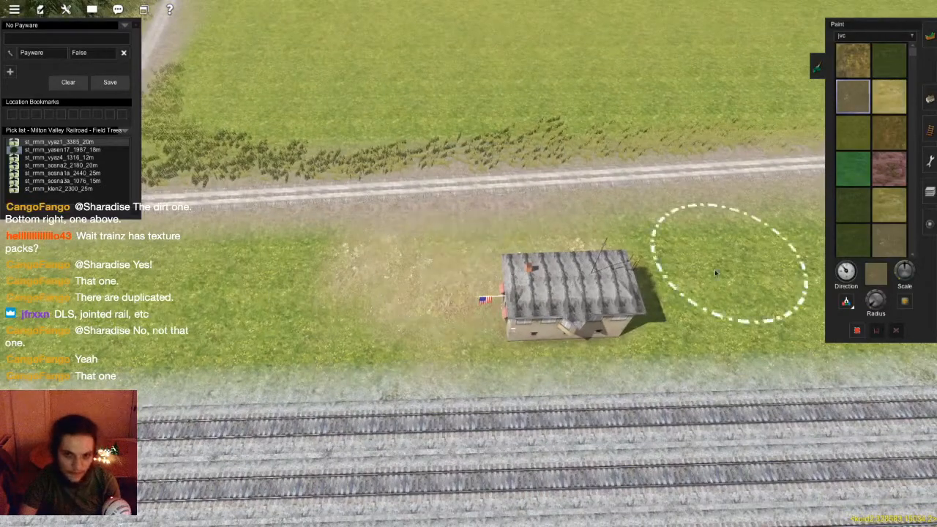
- Continue the JVC(S09) Grass 'B' dirt paint around the signal box and along the verge between the railway and the dirt road
{"action": "mouse_move", "coordinate": [716, 273]}
{"action": "right_mouse_down"}
{"action": "mouse_move", "coordinate": [610, 304]}
{"action": "mouse_move", "coordinate": [502, 281]}
{"action": "mouse_move", "coordinate": [390, 194]}
{"action": "right_mouse_up"}
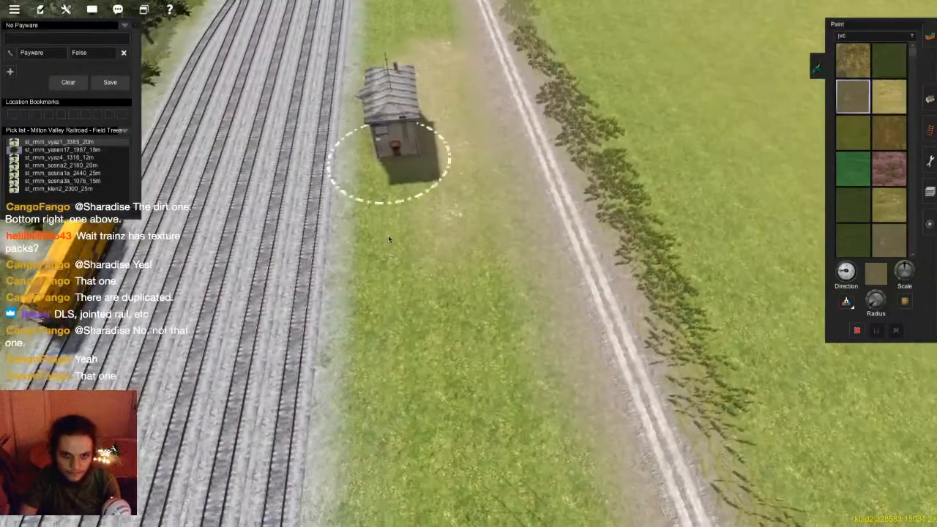
{"action": "right_click", "coordinate": [439, 104]}
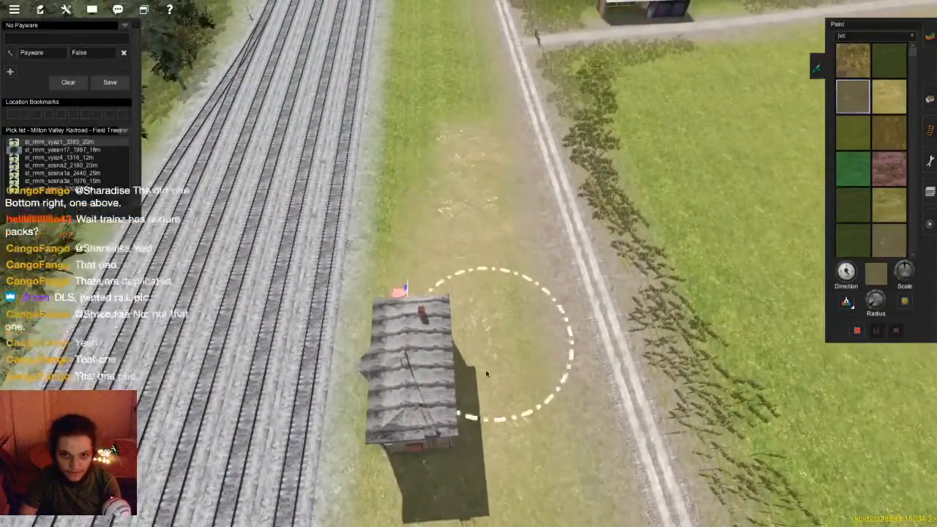
{"action": "right_click_drag", "start_coordinate": [486, 373], "coordinate": [410, 373]}
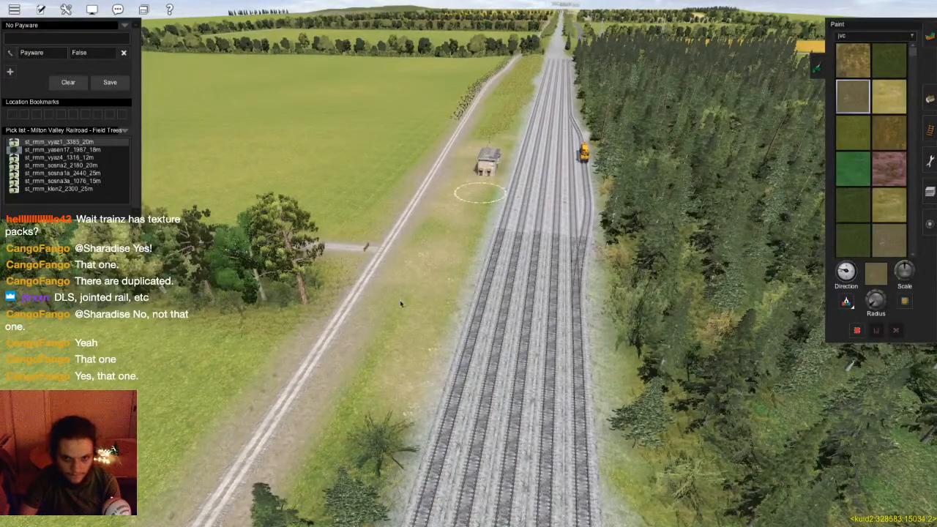
{"action": "mouse_move", "coordinate": [379, 377]}
{"action": "right_mouse_down"}
{"action": "mouse_move", "coordinate": [476, 264]}
{"action": "mouse_move", "coordinate": [556, 267]}
{"action": "mouse_move", "coordinate": [484, 329]}
{"action": "mouse_move", "coordinate": [461, 215]}
{"action": "mouse_move", "coordinate": [464, 167]}
{"action": "mouse_move", "coordinate": [481, 322]}
{"action": "mouse_move", "coordinate": [472, 375]}
{"action": "mouse_move", "coordinate": [456, 330]}
{"action": "mouse_move", "coordinate": [461, 263]}
{"action": "right_mouse_up"}
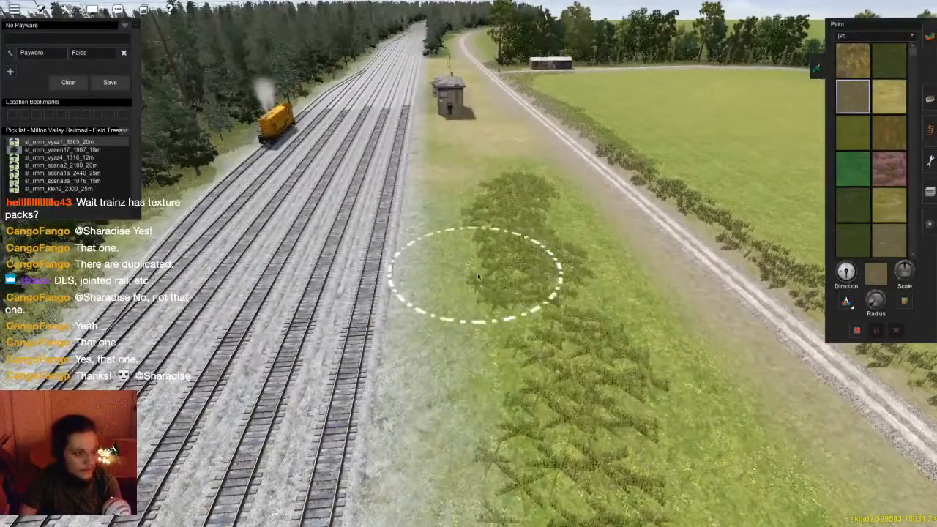
- Sample the JVC(T)Grass spline#1k-mixed from the existing grass strip between the railway and the dirt road
{"action": "key", "text": "F5"}
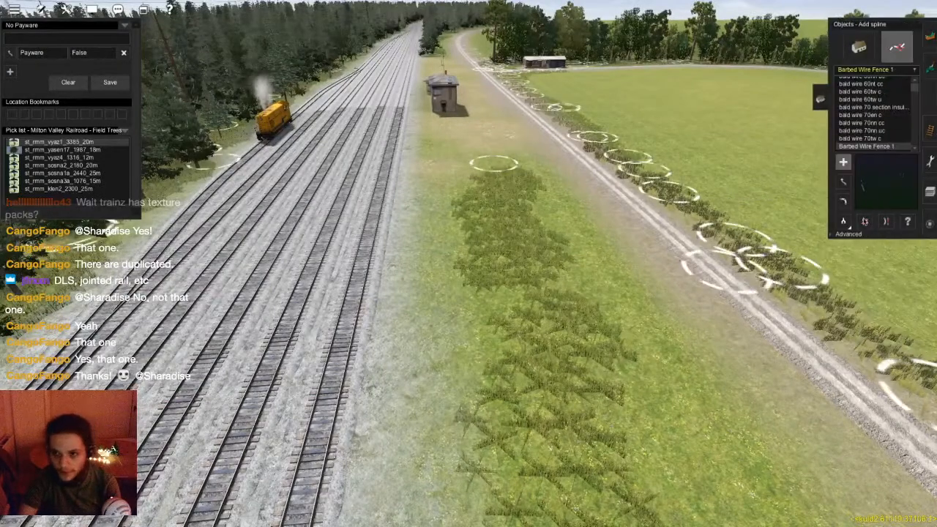
{"action": "left_click", "coordinate": [532, 280]}
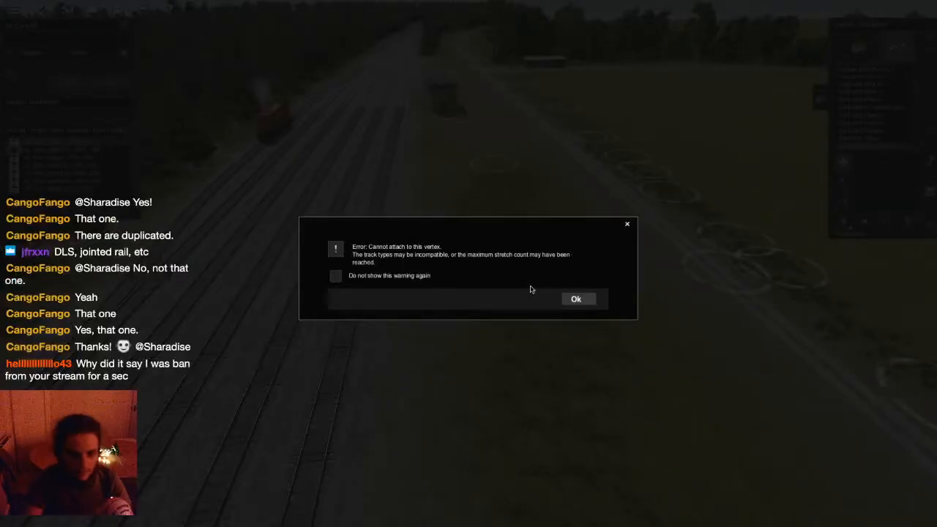
{"action": "left_click", "coordinate": [574, 299]}
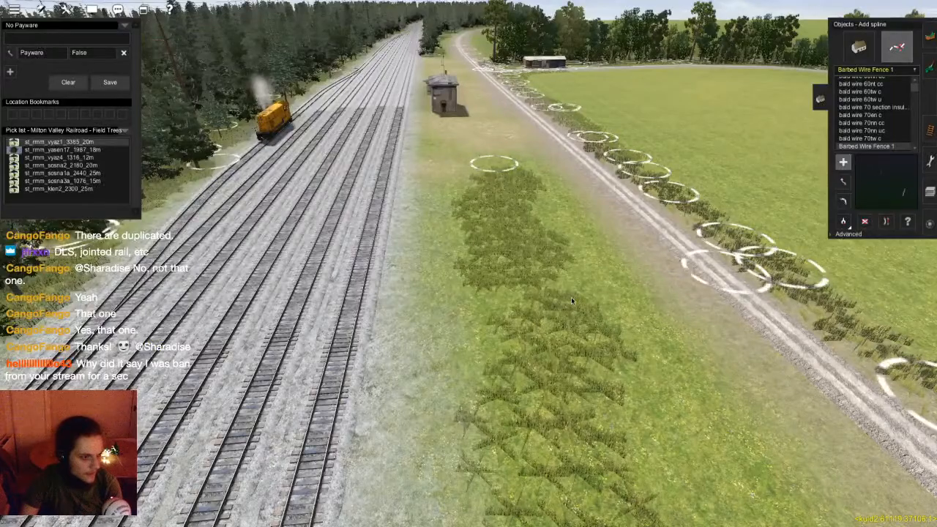
{"action": "right_click_drag", "start_coordinate": [535, 295], "coordinate": [881, 241]}
{"action": "key", "text": "g"}
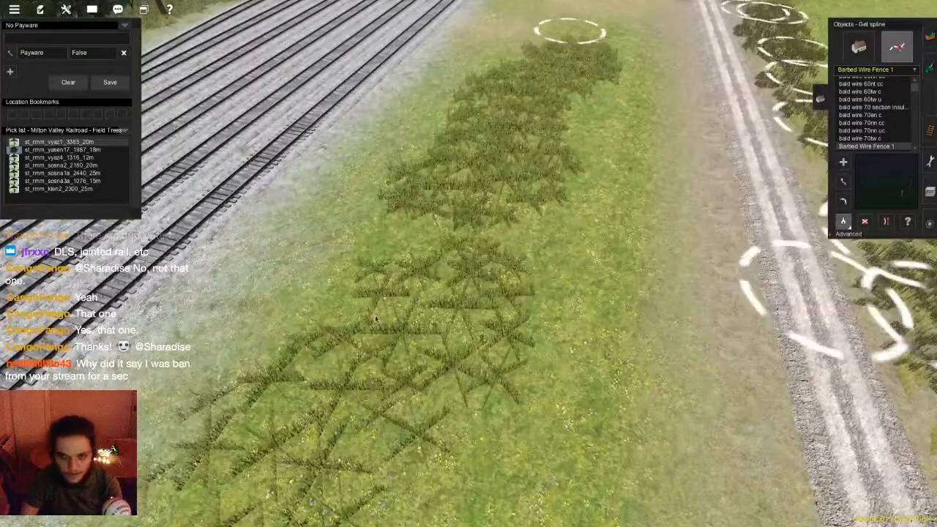
{"action": "right_click_drag", "start_coordinate": [394, 320], "coordinate": [469, 191]}
{"action": "left_click", "coordinate": [494, 233]}
- Fill the verge between the railway and the dirt road, short of the signal box, with more JVC(T)Grass spline#1k-mixed strips
{"action": "scroll", "coordinate": [483, 220], "scroll_direction": "down", "scroll_amount": 6}
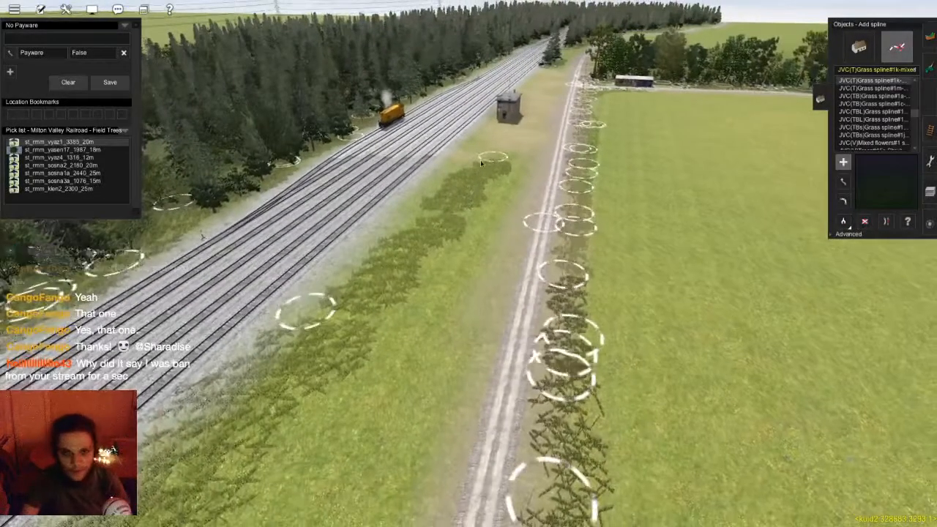
{"action": "right_click_drag", "start_coordinate": [447, 395], "coordinate": [519, 160]}
{"action": "left_click", "coordinate": [523, 183]}
{"action": "left_click", "coordinate": [562, 276]}
{"action": "right_click_drag", "start_coordinate": [562, 277], "coordinate": [518, 335]}
{"action": "right_click", "coordinate": [519, 335]}
{"action": "left_click", "coordinate": [483, 160]}
{"action": "left_click", "coordinate": [504, 219]}
{"action": "key", "text": "Up"}
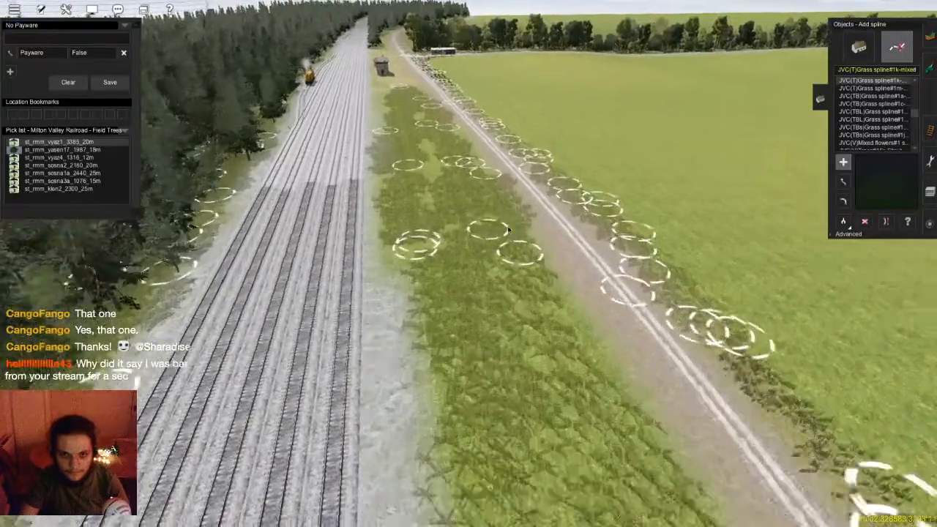
- Adjust the grass spline points and lay JVC(T)Grass spline#1k-mixed strips on the verge beside the trees beyond the shed
{"action": "key", "text": "m"}
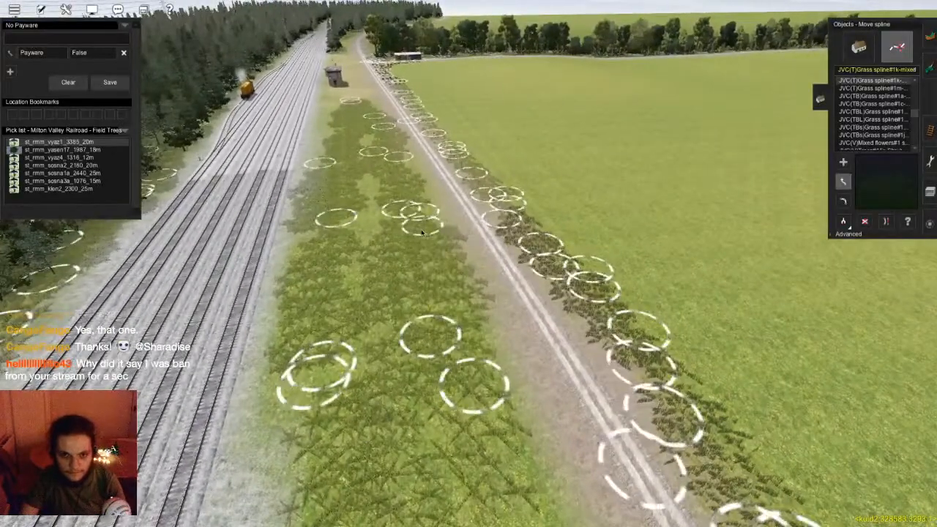
{"action": "key", "text": "Up"}
{"action": "key", "text": "Up"}
{"action": "key", "text": "a"}
{"action": "key", "text": "Up"}
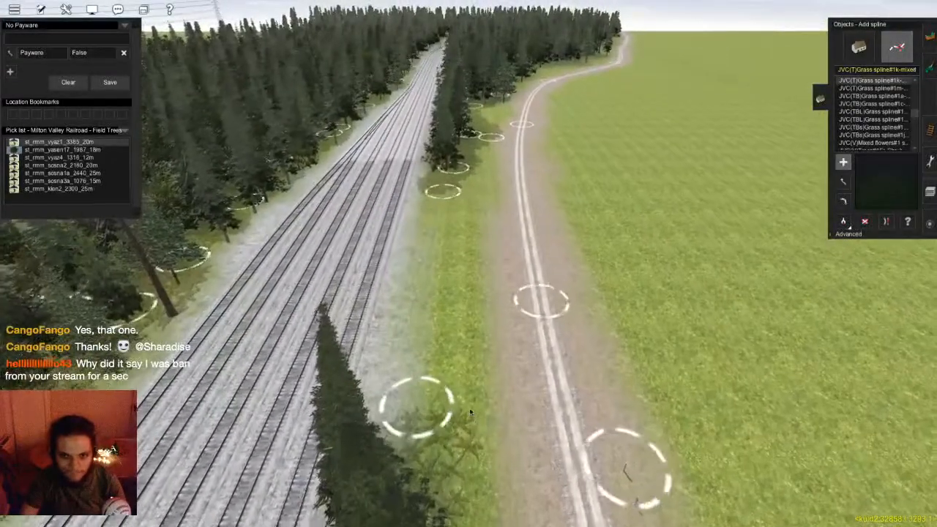
{"action": "left_click", "coordinate": [444, 253]}
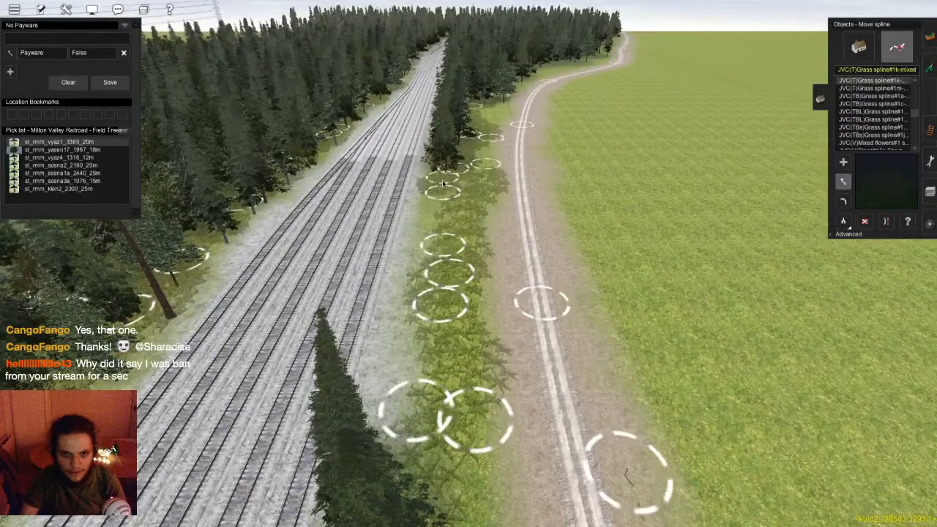
{"action": "right_click", "coordinate": [455, 183]}
{"action": "key", "text": "a"}
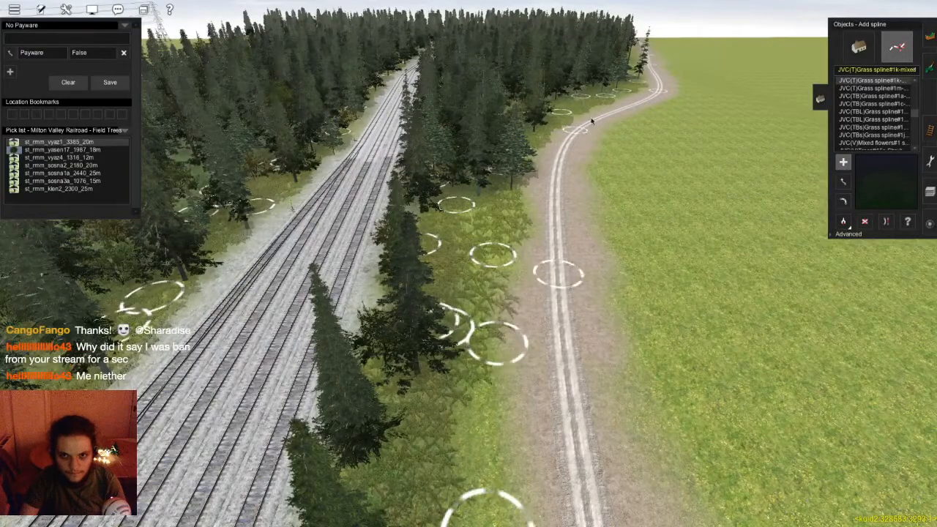
- Examine the painted ground and grass strips around the signal box and shed with the object markers hidden
{"action": "right_click", "coordinate": [471, 453]}
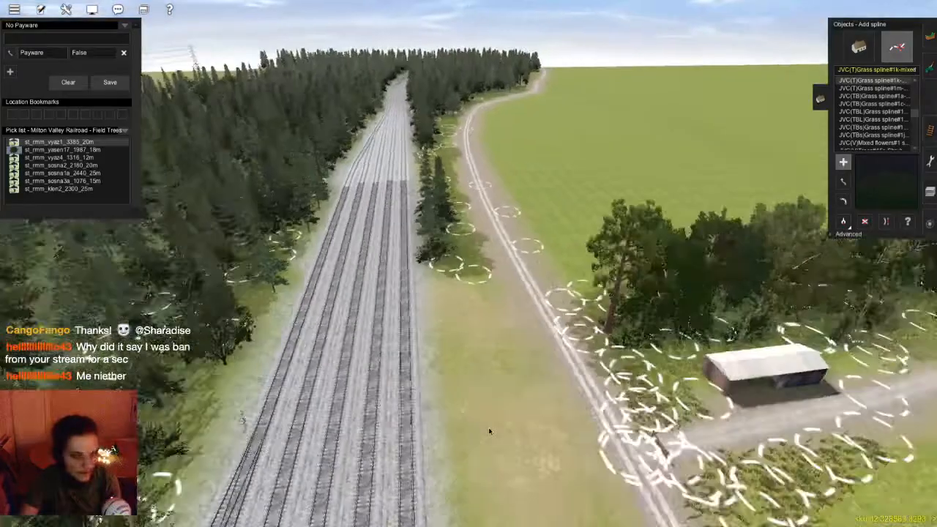
{"action": "right_click", "coordinate": [490, 430]}
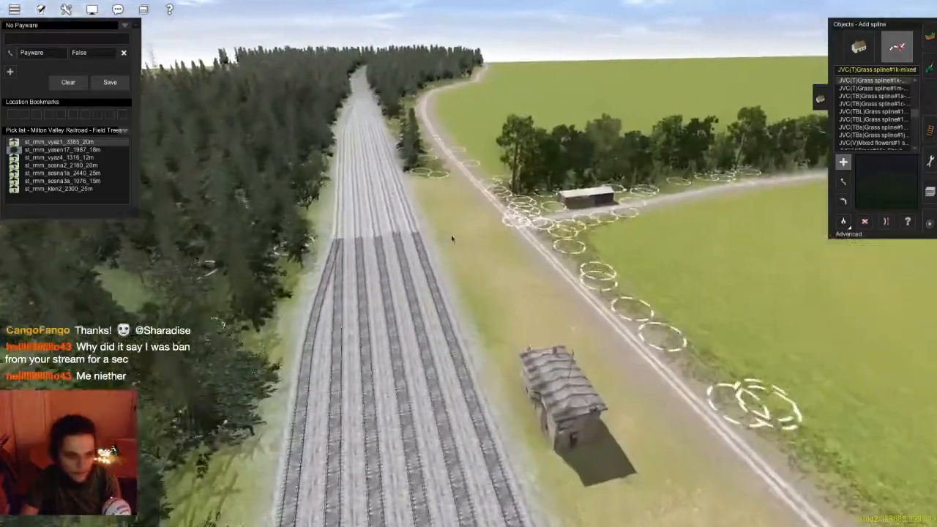
{"action": "key", "text": "Left"}
{"action": "key", "text": "Left"}
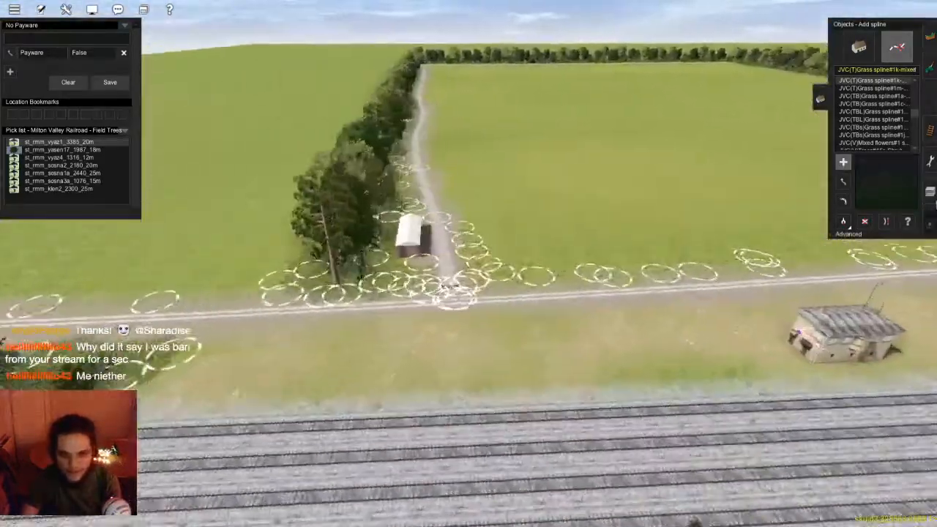
{"action": "key", "text": "Left"}
{"action": "left_click", "coordinate": [928, 191]}
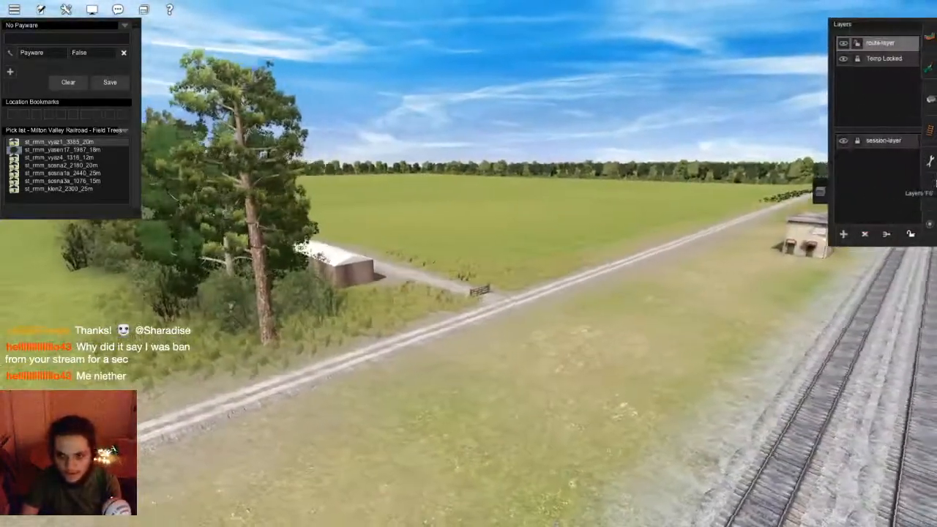
{"action": "left_click", "coordinate": [928, 192]}
{"action": "key", "text": "Right"}
{"action": "key", "text": "Right"}
{"action": "right_click", "coordinate": [485, 324]}
{"action": "right_click", "coordinate": [502, 335]}
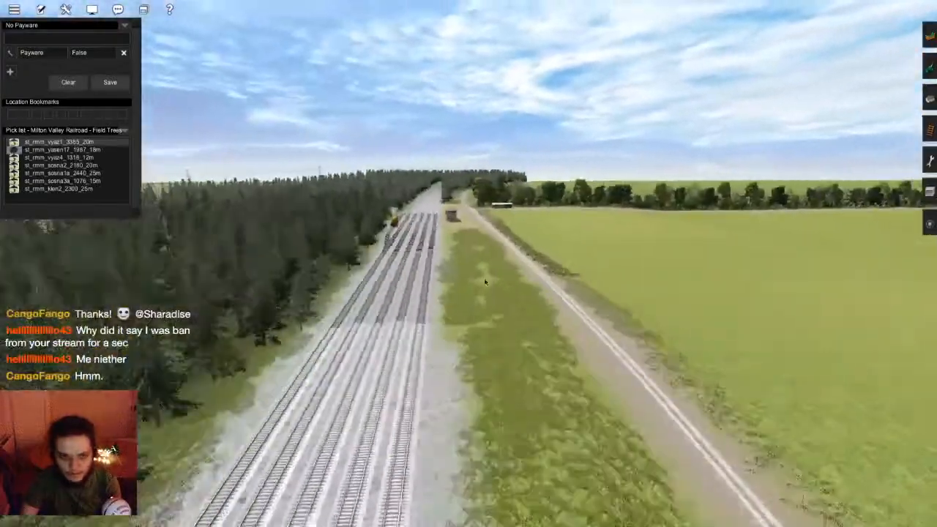
{"action": "key", "text": "Left"}
{"action": "key", "text": "Left"}
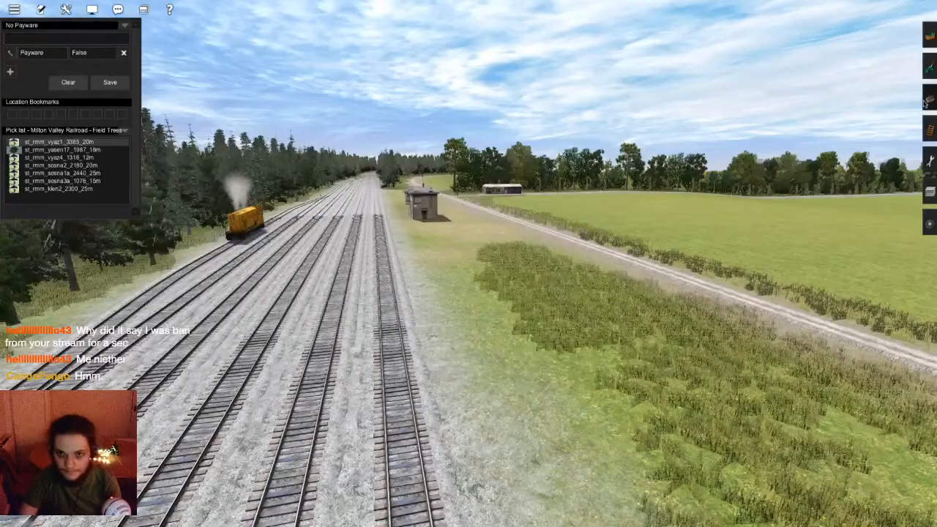
- Sample JVC(TB)Grass spline#1a-light from the grass beside the dirt road and lay it along the ballast edge short of the signal box
{"action": "left_click", "coordinate": [925, 101]}
{"action": "key", "text": "Up"}
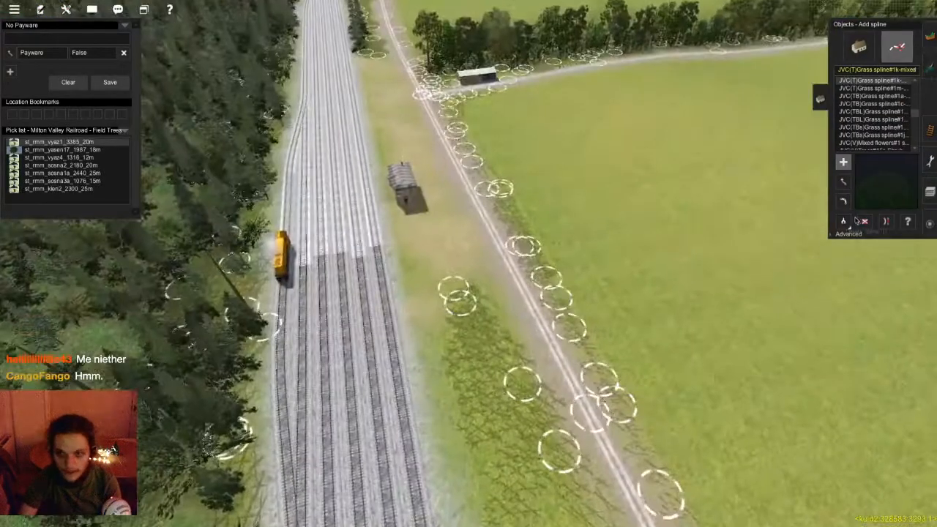
{"action": "key", "text": "Up"}
{"action": "left_click", "coordinate": [531, 203]}
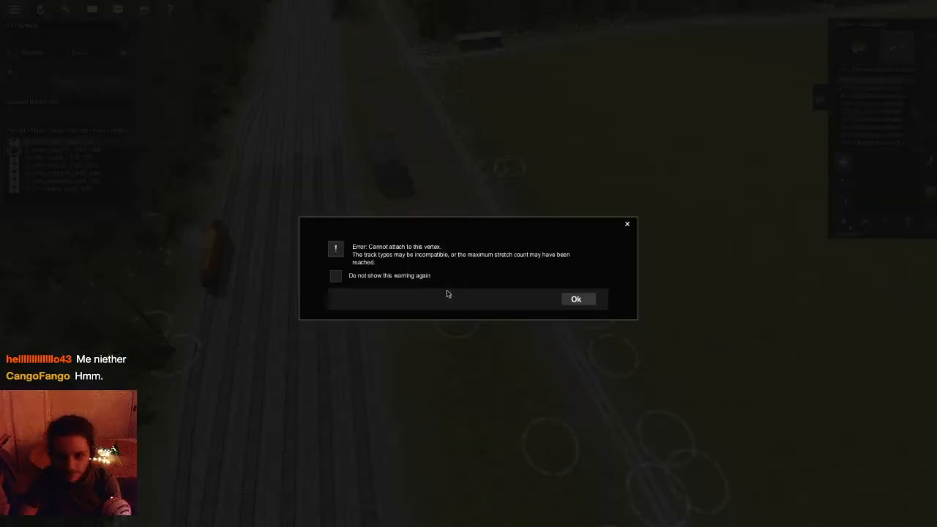
{"action": "left_click", "coordinate": [576, 300]}
{"action": "key", "text": "Up"}
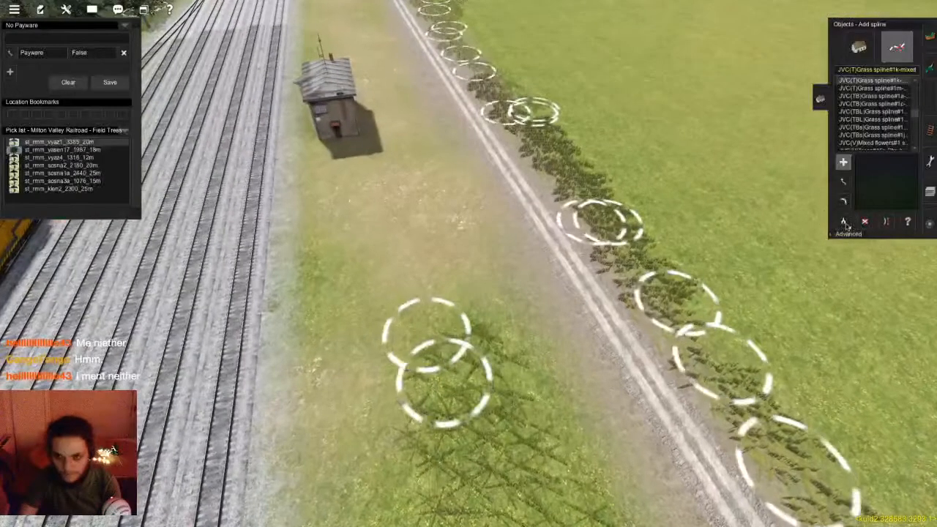
{"action": "left_click", "coordinate": [639, 248]}
{"action": "scroll", "coordinate": [549, 227], "scroll_direction": "down", "scroll_amount": 5}
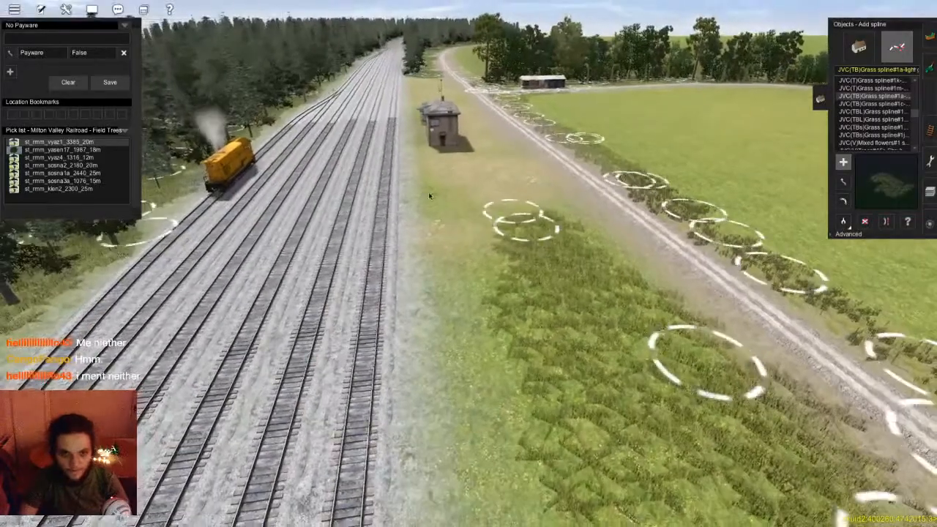
{"action": "left_click", "coordinate": [427, 184]}
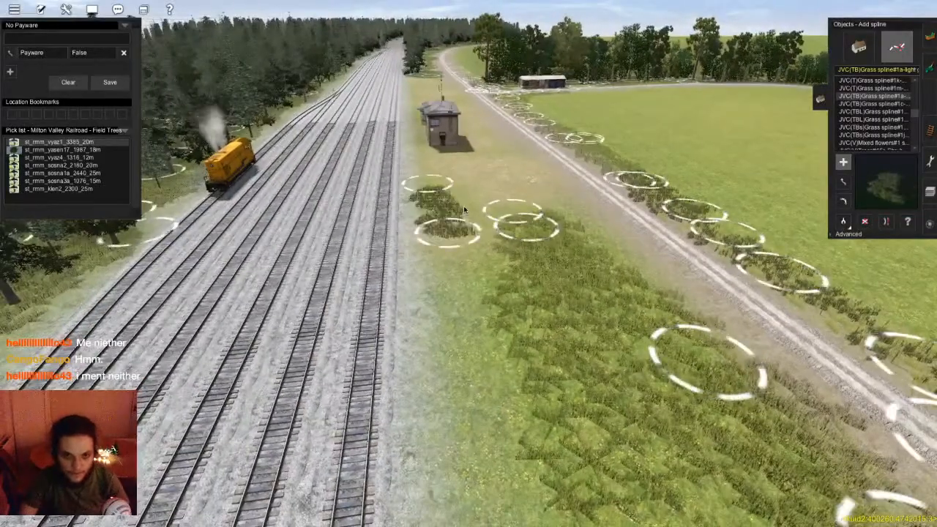
{"action": "scroll", "coordinate": [455, 259], "scroll_direction": "down", "scroll_amount": 4}
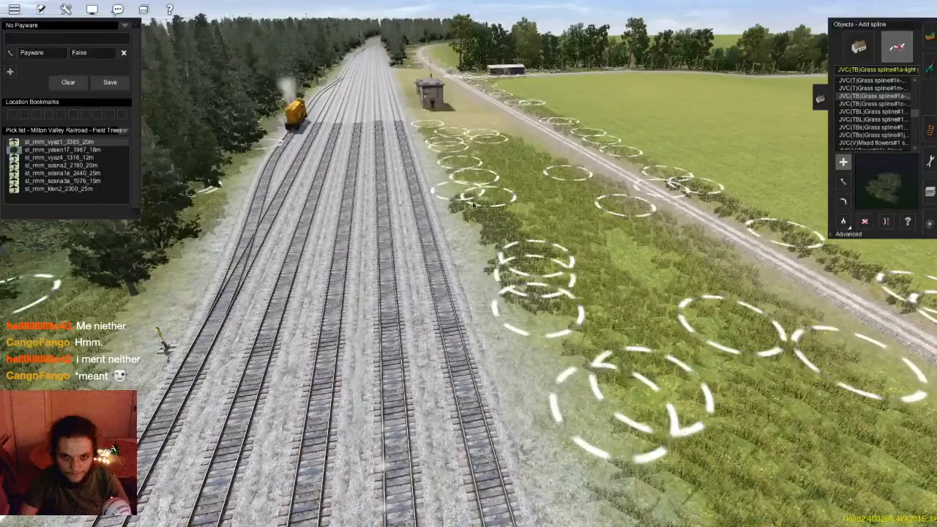
- Lay short JVC(TB)Grass spline#1a-light strips along the ballast edge from past the signal box towards the trees beyond the shed
{"action": "scroll", "coordinate": [444, 190], "scroll_direction": "up", "scroll_amount": 2}
{"action": "scroll", "coordinate": [444, 190], "scroll_direction": "up", "scroll_amount": 5}
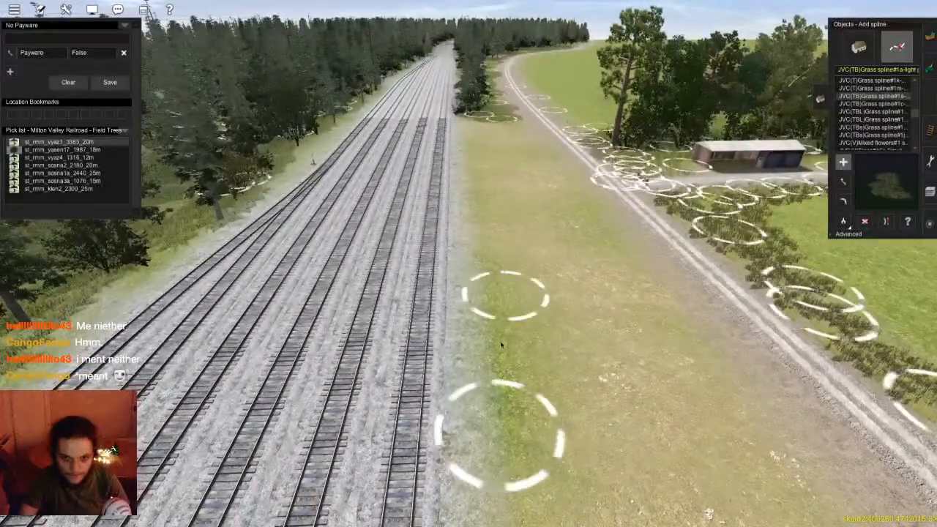
{"action": "left_click", "coordinate": [501, 341]}
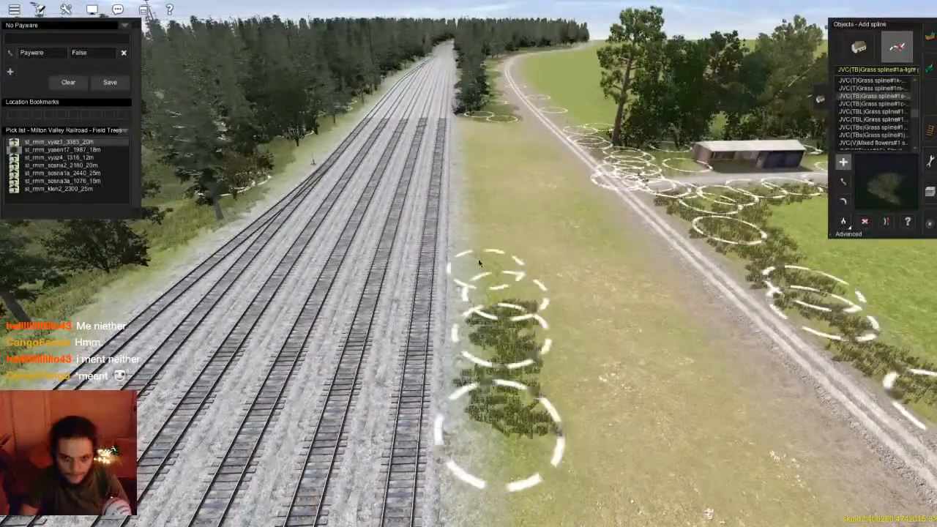
{"action": "left_click", "coordinate": [475, 246]}
{"action": "right_click", "coordinate": [466, 214]}
{"action": "scroll", "coordinate": [495, 345], "scroll_direction": "down", "scroll_amount": 4}
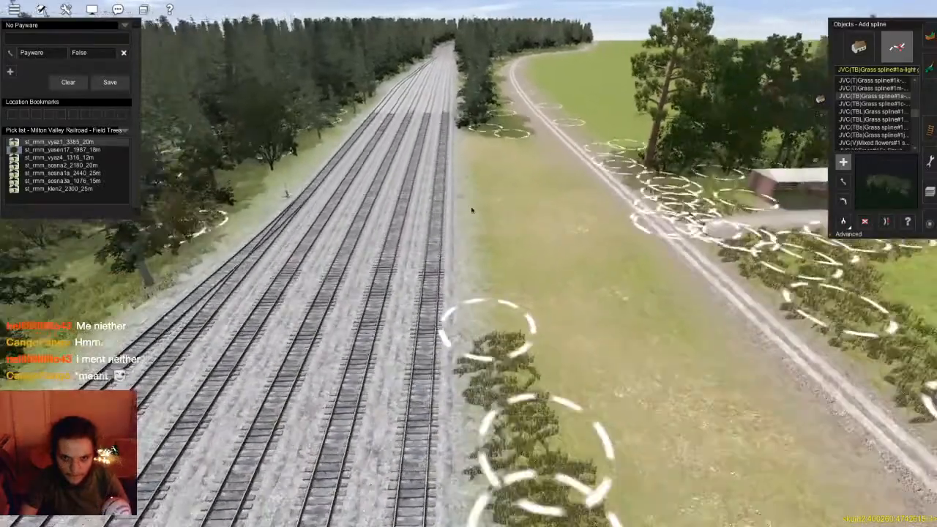
{"action": "left_click", "coordinate": [477, 224]}
{"action": "left_click", "coordinate": [475, 184]}
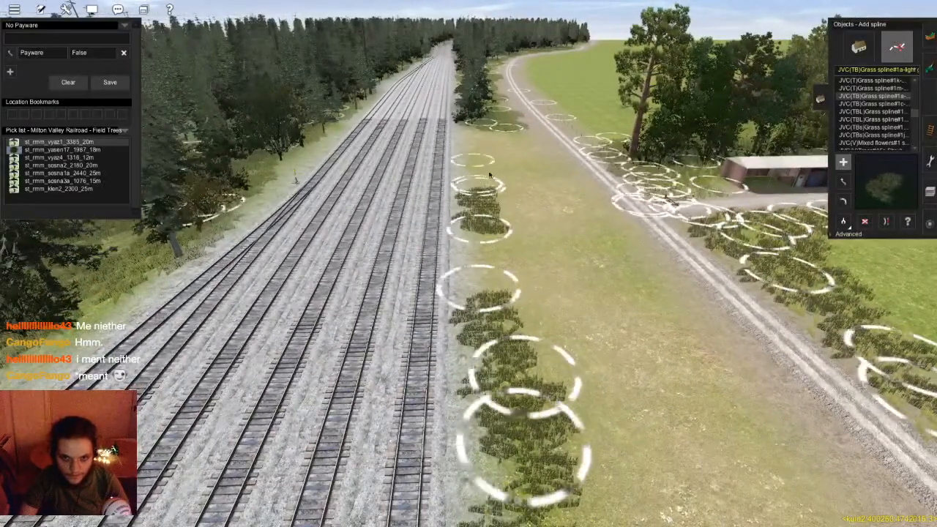
{"action": "scroll", "coordinate": [481, 221], "scroll_direction": "up", "scroll_amount": 3}
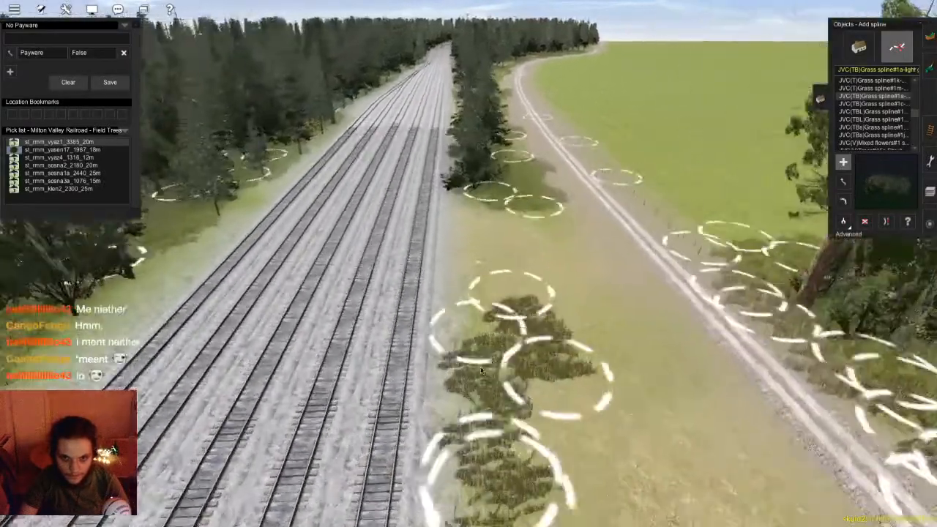
{"action": "scroll", "coordinate": [486, 214], "scroll_direction": "down", "scroll_amount": 3}
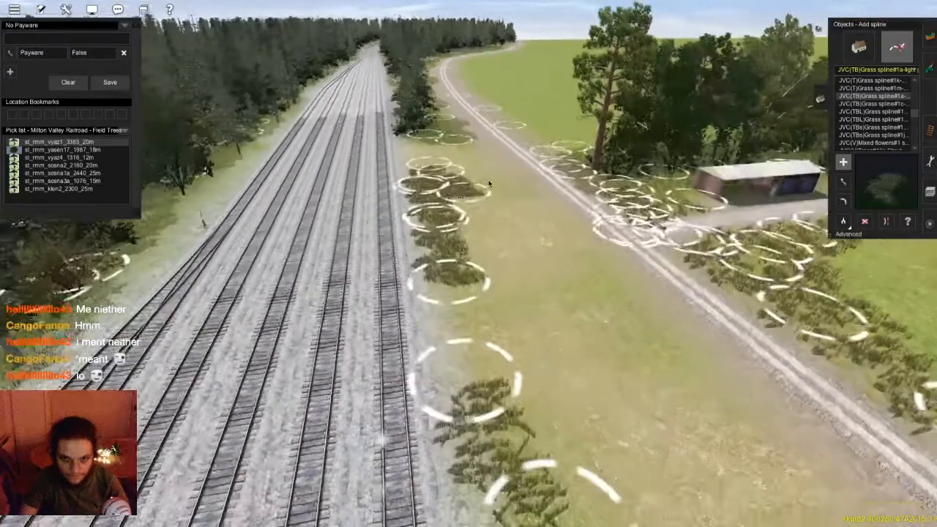
- Lay a JVC(TB)Grass spline#1a along the strip between the rail tracks and the dirt road, opposite the shed
{"action": "left_click", "coordinate": [593, 256]}
{"action": "left_click", "coordinate": [639, 348]}
{"action": "left_click", "coordinate": [550, 267]}
- Add another JVC(TB)Grass spline#1a in the grass patch beside the conifers, between the tracks and the dirt road
{"action": "key", "text": "Down"}
{"action": "key", "text": "F6"}
{"action": "right_click_drag", "start_coordinate": [554, 332], "coordinate": [471, 241]}
{"action": "key", "text": "F6"}
{"action": "key", "text": "Down"}
{"action": "key", "text": "Up"}
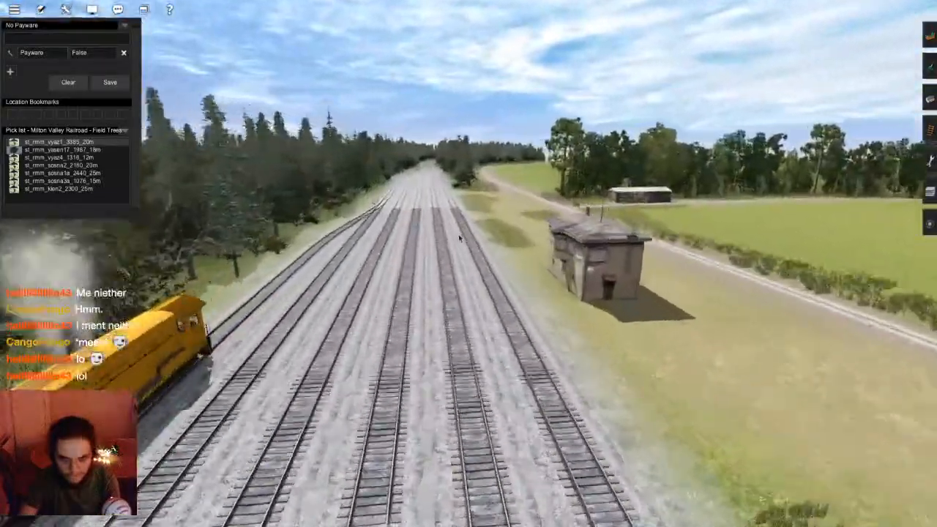
{"action": "key", "text": "Up"}
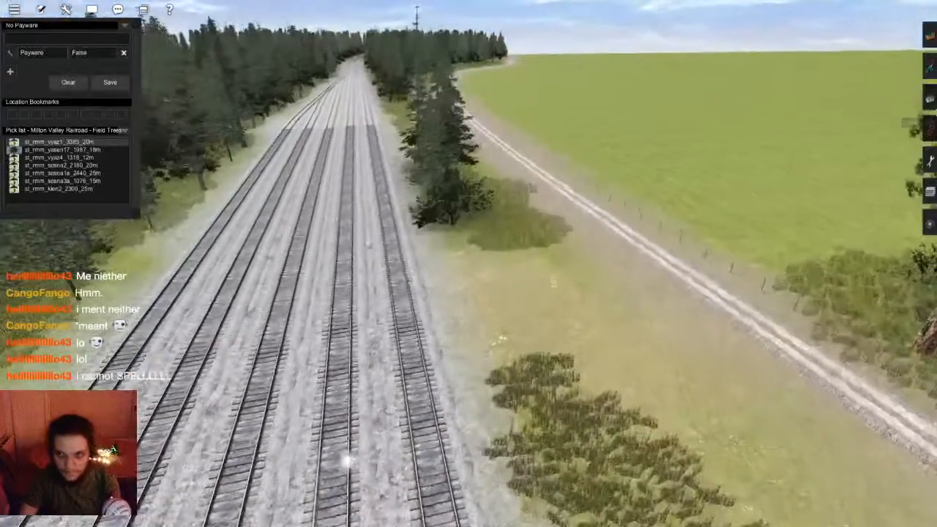
{"action": "key", "text": "F3"}
{"action": "left_click", "coordinate": [546, 223]}
{"action": "left_click", "coordinate": [569, 286]}
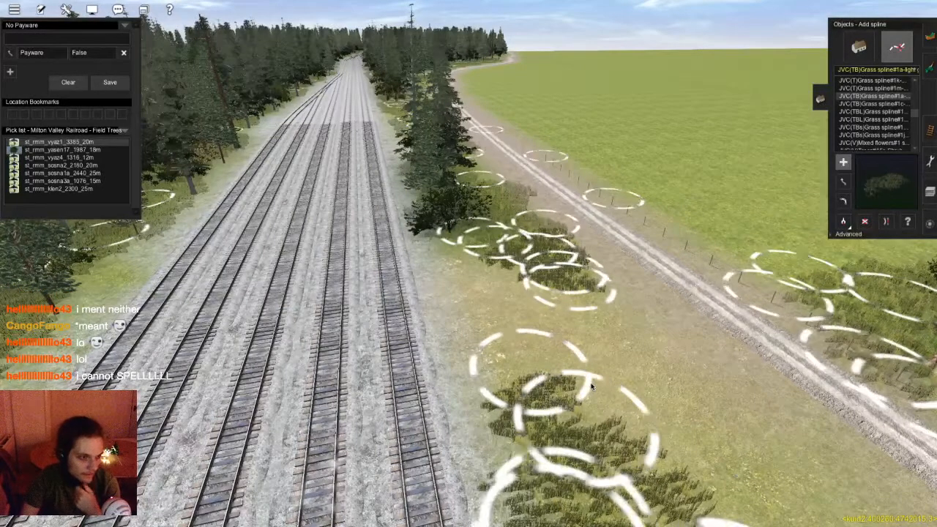
- Switch to ground painting with the brownish-green jvc texture and enlarge the brush radius to cover the strip beside the tracks
{"action": "mouse_move", "coordinate": [591, 386]}
{"action": "right_mouse_down"}
{"action": "mouse_move", "coordinate": [556, 429]}
{"action": "mouse_move", "coordinate": [472, 445]}
{"action": "mouse_move", "coordinate": [644, 413]}
{"action": "mouse_move", "coordinate": [630, 322]}
{"action": "mouse_move", "coordinate": [725, 326]}
{"action": "mouse_move", "coordinate": [430, 376]}
{"action": "mouse_move", "coordinate": [512, 307]}
{"action": "mouse_move", "coordinate": [462, 230]}
{"action": "mouse_move", "coordinate": [603, 335]}
{"action": "mouse_move", "coordinate": [695, 351]}
{"action": "mouse_move", "coordinate": [659, 286]}
{"action": "mouse_move", "coordinate": [637, 322]}
{"action": "mouse_move", "coordinate": [806, 501]}
{"action": "right_mouse_up"}
{"action": "key", "text": "F2"}
{"action": "left_click", "coordinate": [847, 301]}
{"action": "left_click", "coordinate": [286, 309]}
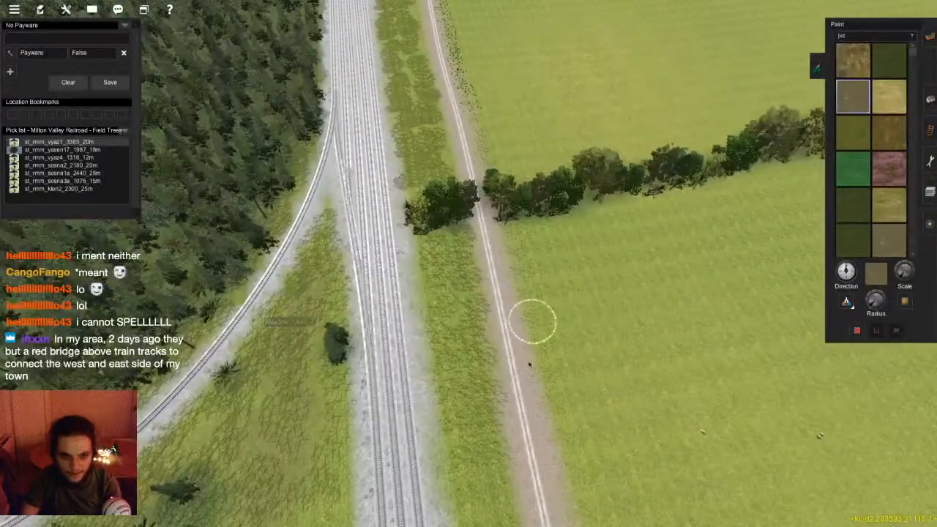
{"action": "right_click", "coordinate": [533, 337]}
{"action": "mouse_move", "coordinate": [480, 419]}
{"action": "right_mouse_down"}
{"action": "mouse_move", "coordinate": [477, 397]}
{"action": "mouse_move", "coordinate": [494, 369]}
{"action": "mouse_move", "coordinate": [466, 385]}
{"action": "mouse_move", "coordinate": [460, 193]}
{"action": "mouse_move", "coordinate": [520, 278]}
{"action": "right_mouse_up"}
{"action": "scroll", "coordinate": [520, 278], "scroll_direction": "up", "scroll_amount": 3}
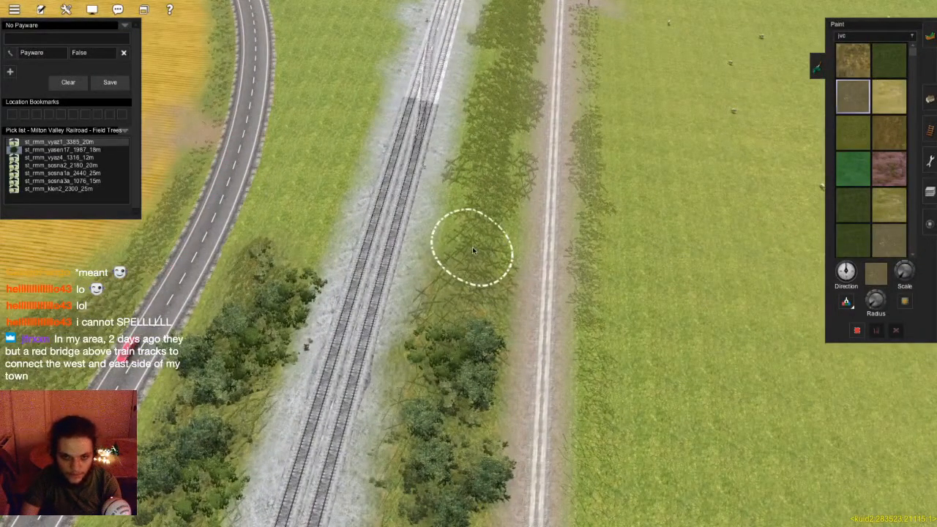
{"action": "key", "text": "Up"}
{"action": "key", "text": "Page_Up"}
{"action": "left_click_drag", "start_coordinate": [874, 300], "coordinate": [869, 305]}
{"action": "key", "text": "Down"}
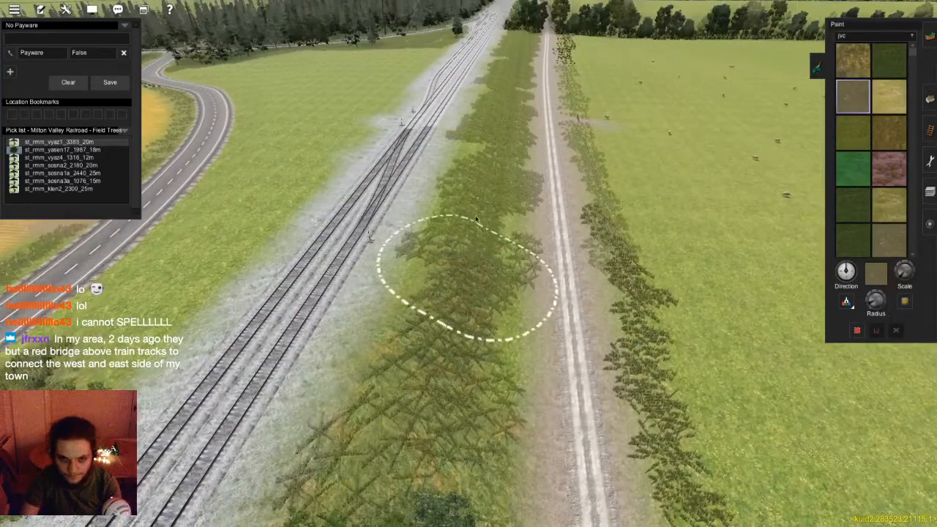
- Paint the ground under the grass between the tracks and the dirt road, working up to the tree line that crosses it
{"action": "key", "text": "Up"}
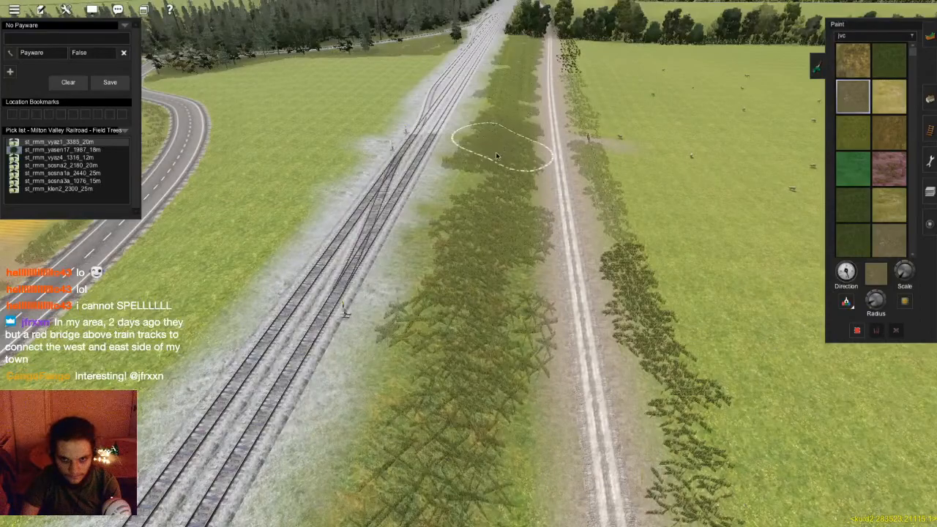
{"action": "key", "text": "Right"}
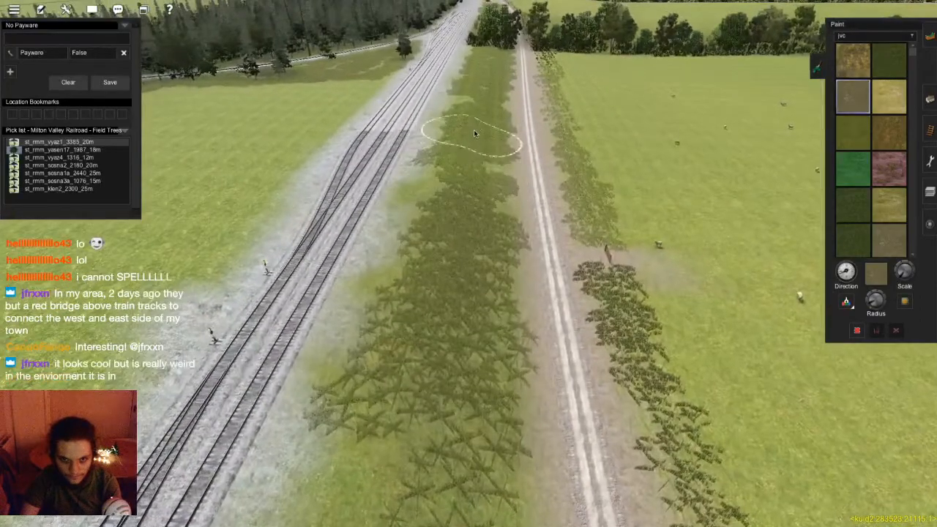
{"action": "left_click", "coordinate": [472, 136]}
{"action": "key", "text": "Up"}
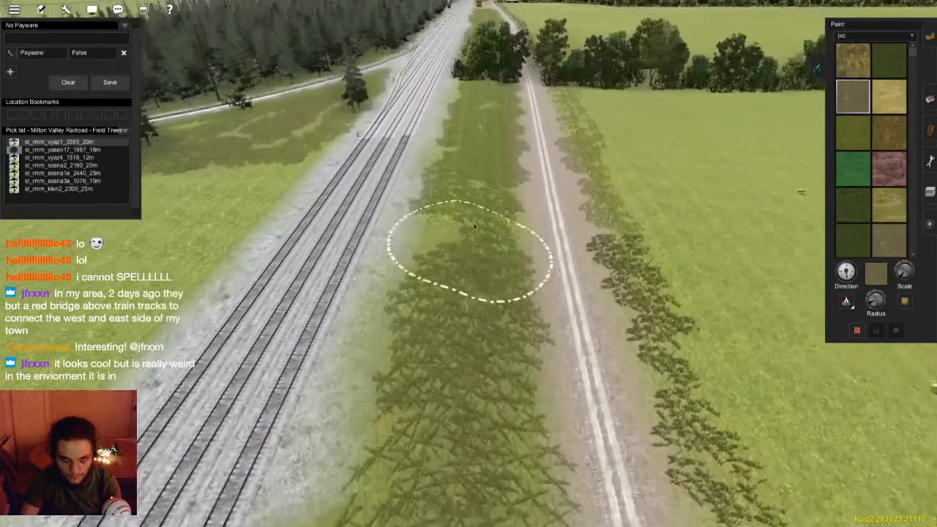
{"action": "left_click", "coordinate": [481, 143]}
{"action": "key", "text": "Up"}
{"action": "left_click", "coordinate": [472, 249]}
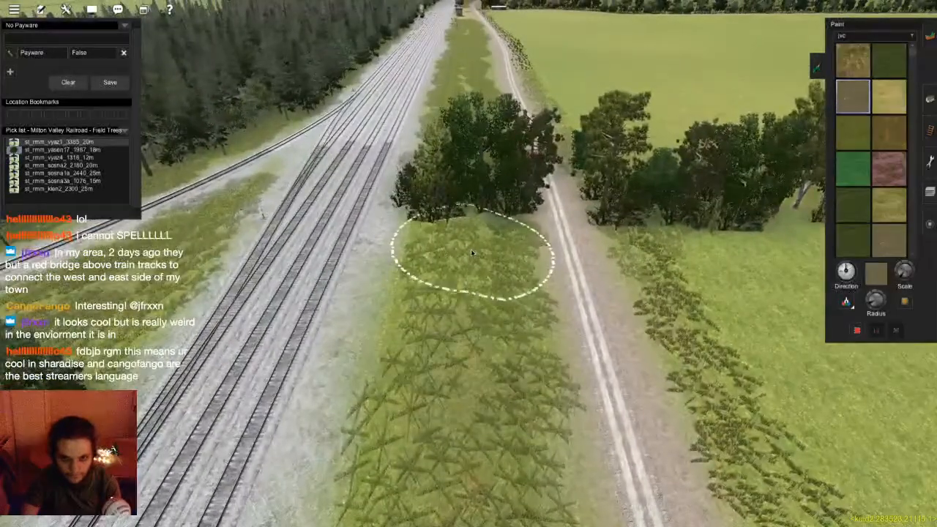
{"action": "key", "text": "Up"}
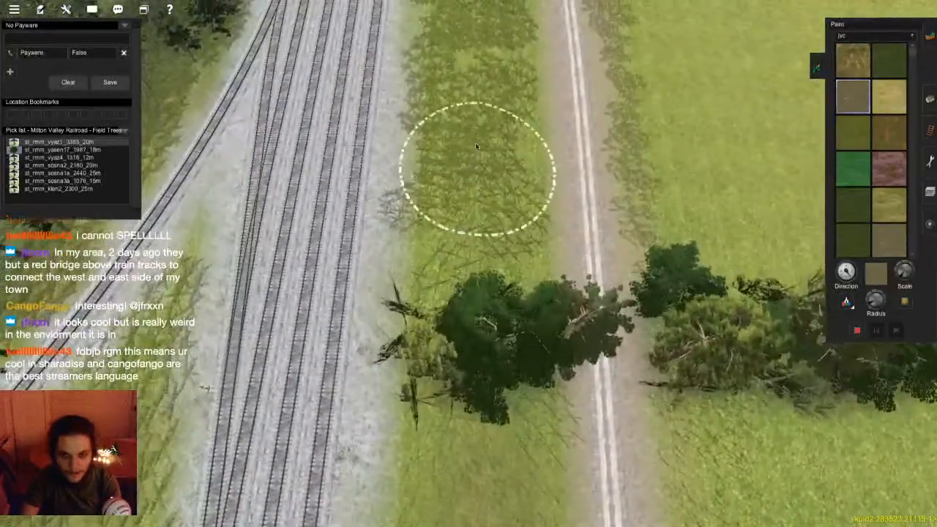
- Continue painting the grassy strip beyond the tree line, between the tracks and the dirt road, towards the small trackside building
{"action": "mouse_move", "coordinate": [486, 119]}
{"action": "right_mouse_down"}
{"action": "mouse_move", "coordinate": [503, 274]}
{"action": "mouse_move", "coordinate": [644, 278]}
{"action": "mouse_move", "coordinate": [549, 292]}
{"action": "mouse_move", "coordinate": [468, 245]}
{"action": "right_mouse_up"}
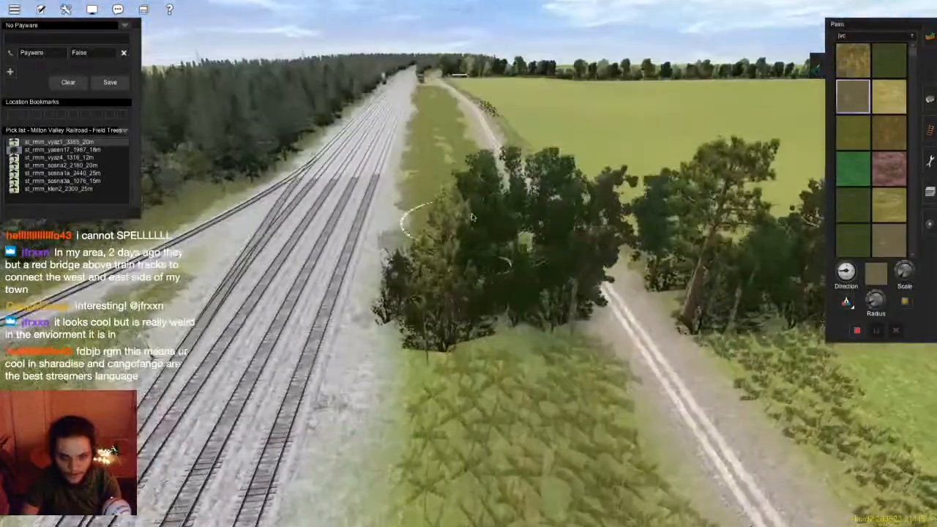
{"action": "key", "text": "Up"}
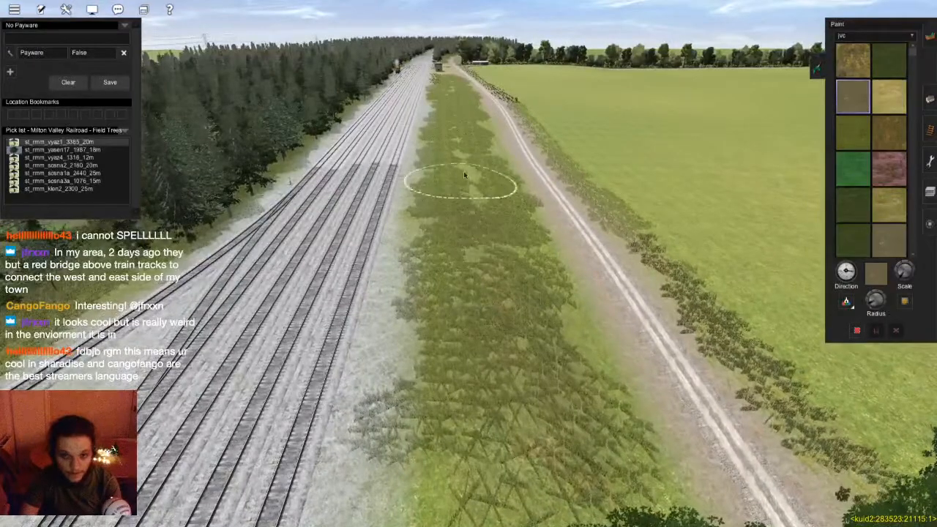
{"action": "mouse_move", "coordinate": [467, 189]}
{"action": "left_mouse_down"}
{"action": "mouse_move", "coordinate": [461, 220]}
{"action": "mouse_move", "coordinate": [480, 311]}
{"action": "mouse_move", "coordinate": [467, 161]}
{"action": "left_mouse_up"}
{"action": "mouse_move", "coordinate": [457, 225]}
{"action": "left_mouse_down"}
{"action": "mouse_move", "coordinate": [444, 198]}
{"action": "mouse_move", "coordinate": [482, 219]}
{"action": "mouse_move", "coordinate": [493, 250]}
{"action": "left_mouse_up"}
{"action": "key", "text": "Up"}
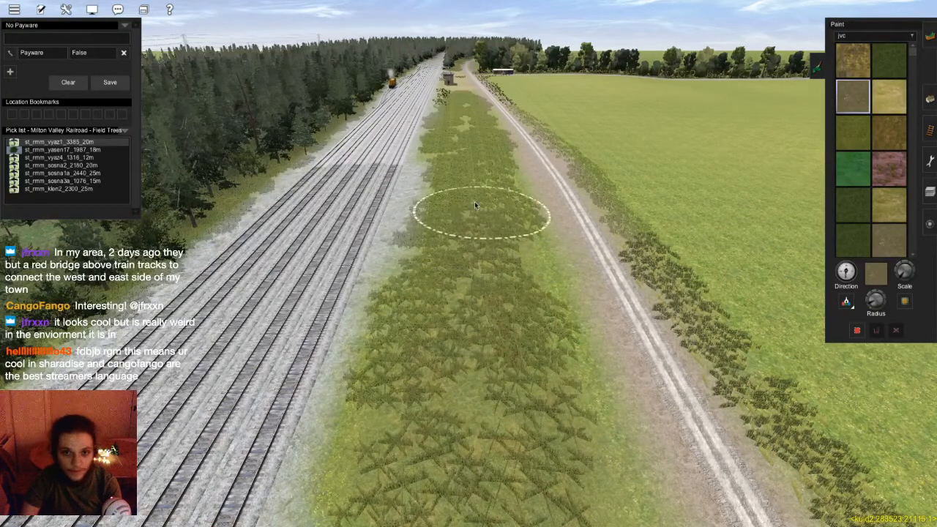
{"action": "key", "text": "Up"}
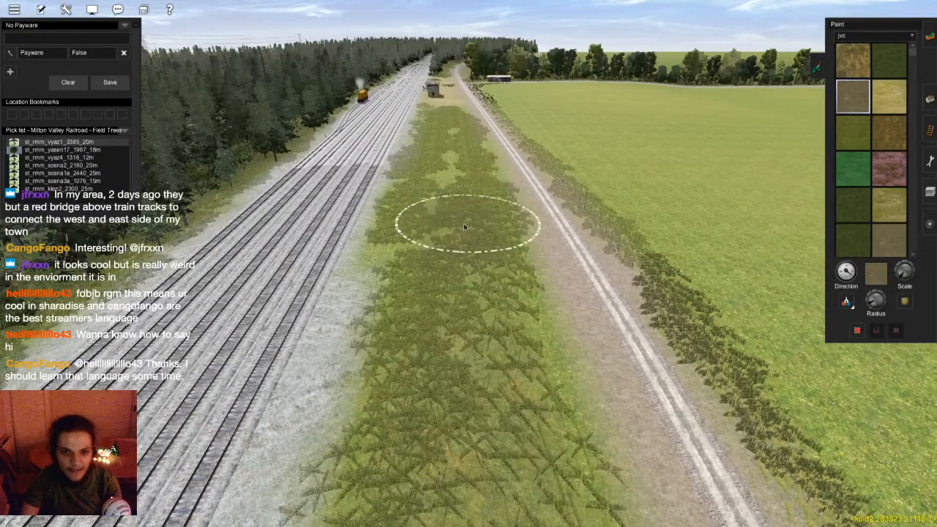
{"action": "scroll", "coordinate": [467, 223], "scroll_direction": "up", "scroll_amount": 5}
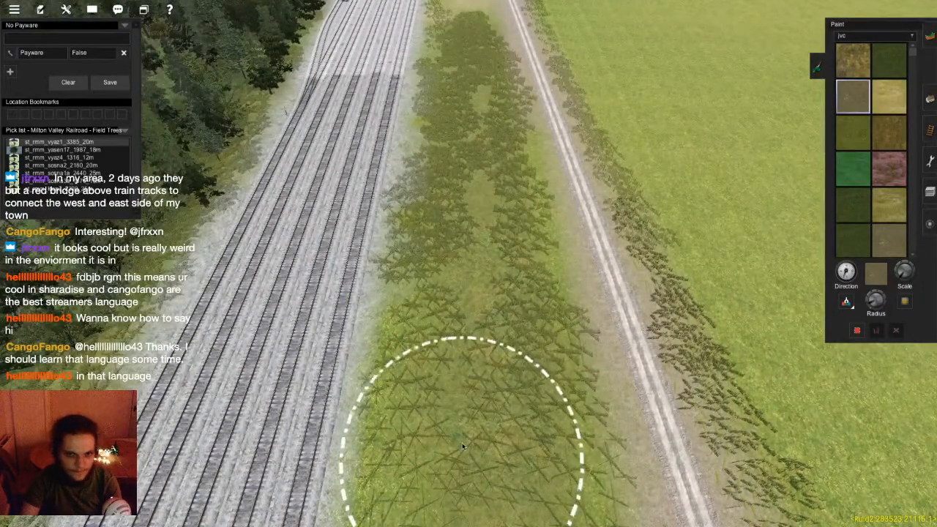
{"action": "scroll", "coordinate": [463, 445], "scroll_direction": "down", "scroll_amount": 5}
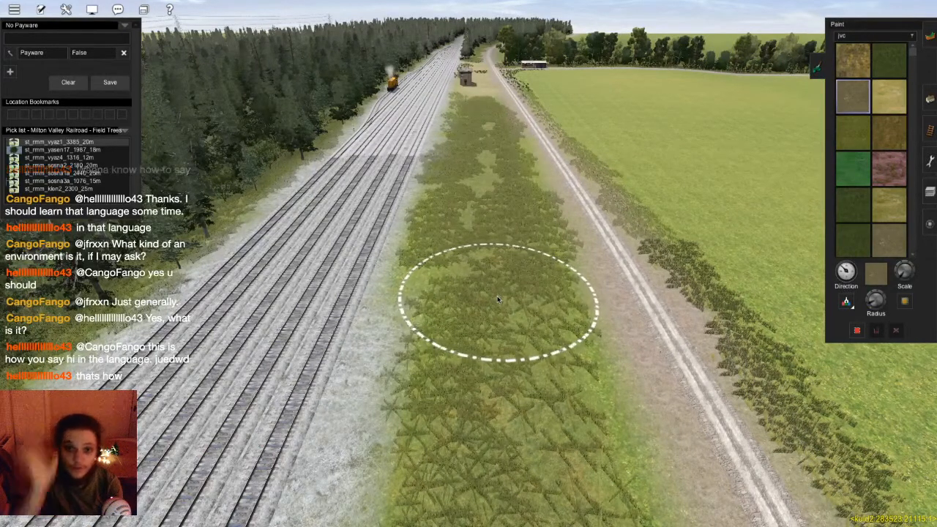
- Paint the field-side verge of the dirt road under the grass, starting at the tree line
{"action": "right_click_drag", "start_coordinate": [497, 295], "coordinate": [381, 301]}
{"action": "mouse_move", "coordinate": [452, 257]}
{"action": "right_mouse_down"}
{"action": "mouse_move", "coordinate": [508, 233]}
{"action": "mouse_move", "coordinate": [498, 202]}
{"action": "mouse_move", "coordinate": [491, 219]}
{"action": "mouse_move", "coordinate": [488, 189]}
{"action": "mouse_move", "coordinate": [541, 198]}
{"action": "mouse_move", "coordinate": [592, 286]}
{"action": "mouse_move", "coordinate": [888, 313]}
{"action": "mouse_move", "coordinate": [906, 293]}
{"action": "mouse_move", "coordinate": [915, 395]}
{"action": "mouse_move", "coordinate": [548, 329]}
{"action": "mouse_move", "coordinate": [472, 392]}
{"action": "right_mouse_up"}
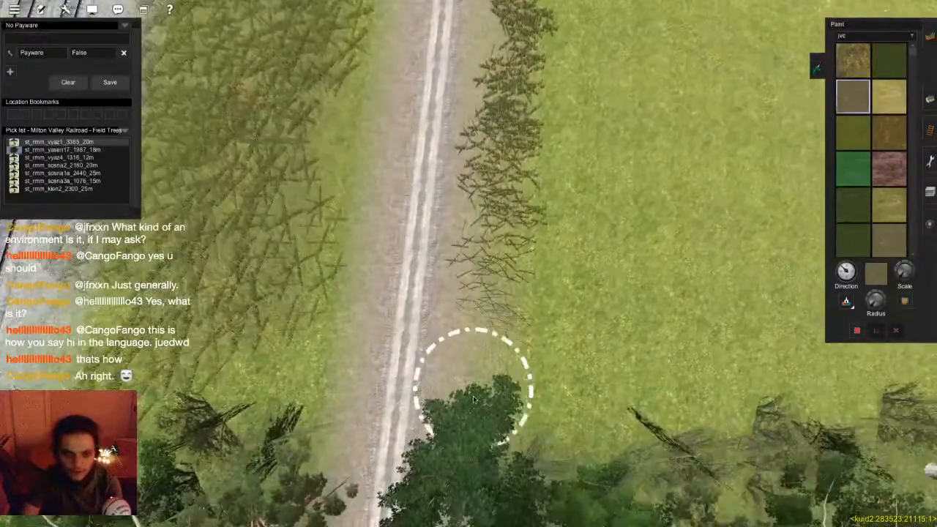
{"action": "scroll", "coordinate": [497, 264], "scroll_direction": "up", "scroll_amount": 3}
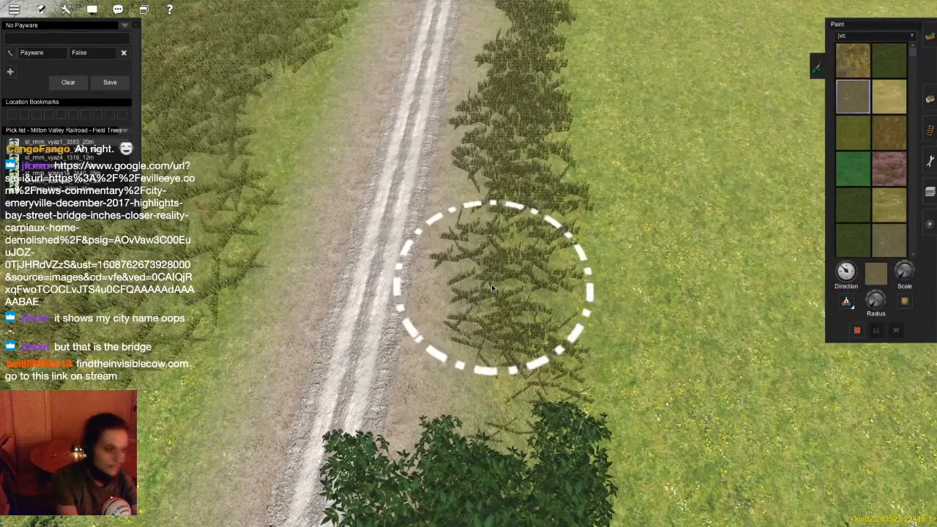
{"action": "scroll", "coordinate": [491, 284], "scroll_direction": "down", "scroll_amount": 4}
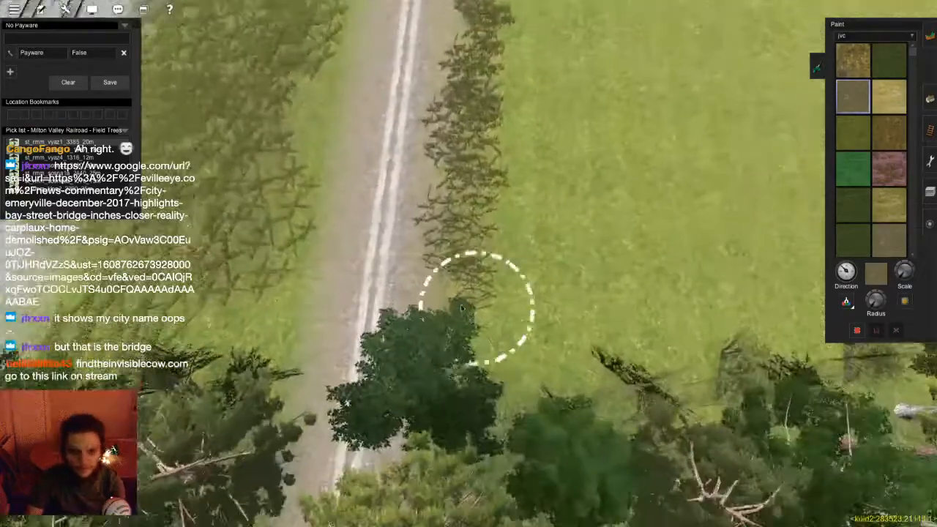
{"action": "mouse_move", "coordinate": [462, 307]}
{"action": "right_mouse_down"}
{"action": "mouse_move", "coordinate": [498, 284]}
{"action": "mouse_move", "coordinate": [463, 173]}
{"action": "mouse_move", "coordinate": [475, 193]}
{"action": "mouse_move", "coordinate": [464, 198]}
{"action": "mouse_move", "coordinate": [466, 187]}
{"action": "mouse_move", "coordinate": [474, 297]}
{"action": "right_mouse_up"}
{"action": "scroll", "coordinate": [473, 377], "scroll_direction": "up", "scroll_amount": 3}
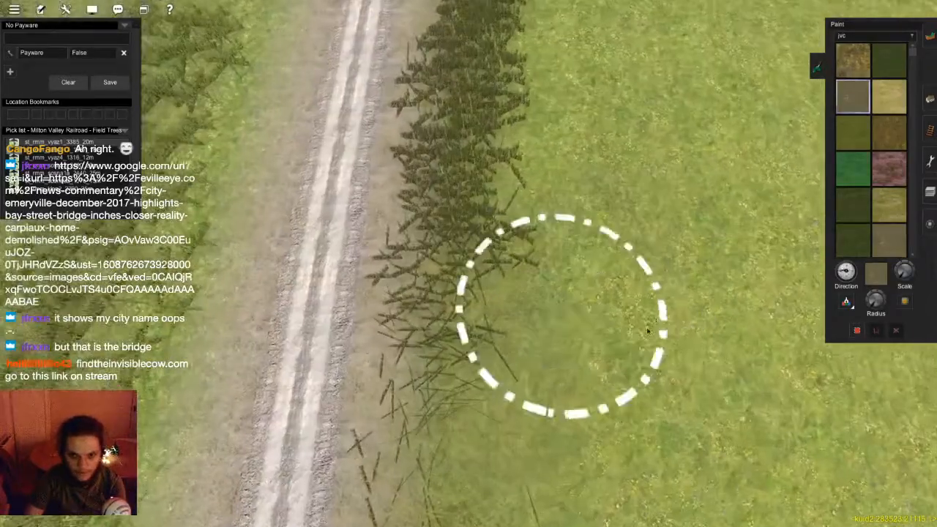
{"action": "left_click_drag", "start_coordinate": [561, 314], "coordinate": [630, 397]}
{"action": "scroll", "coordinate": [461, 355], "scroll_direction": "down", "scroll_amount": 5}
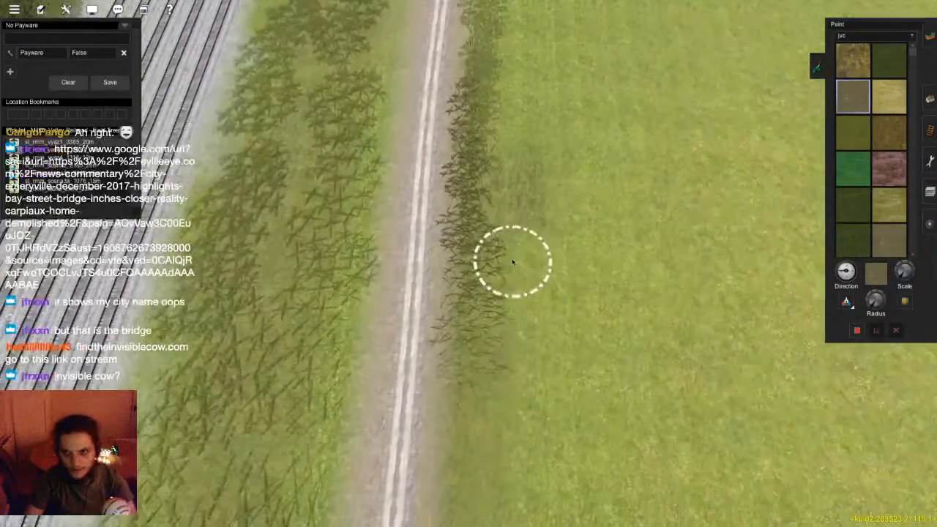
- Paint the ground under the grass along the dirt road's field edge and around the corner by the shed's driveway
{"action": "mouse_move", "coordinate": [471, 212]}
{"action": "right_mouse_down"}
{"action": "mouse_move", "coordinate": [474, 223]}
{"action": "mouse_move", "coordinate": [471, 209]}
{"action": "right_mouse_up"}
{"action": "key", "text": "Up"}
{"action": "key", "text": "bracketright"}
{"action": "mouse_move", "coordinate": [471, 211]}
{"action": "left_mouse_down"}
{"action": "mouse_move", "coordinate": [464, 194]}
{"action": "mouse_move", "coordinate": [472, 196]}
{"action": "mouse_move", "coordinate": [463, 201]}
{"action": "mouse_move", "coordinate": [474, 234]}
{"action": "mouse_move", "coordinate": [505, 215]}
{"action": "mouse_move", "coordinate": [622, 229]}
{"action": "left_mouse_up"}
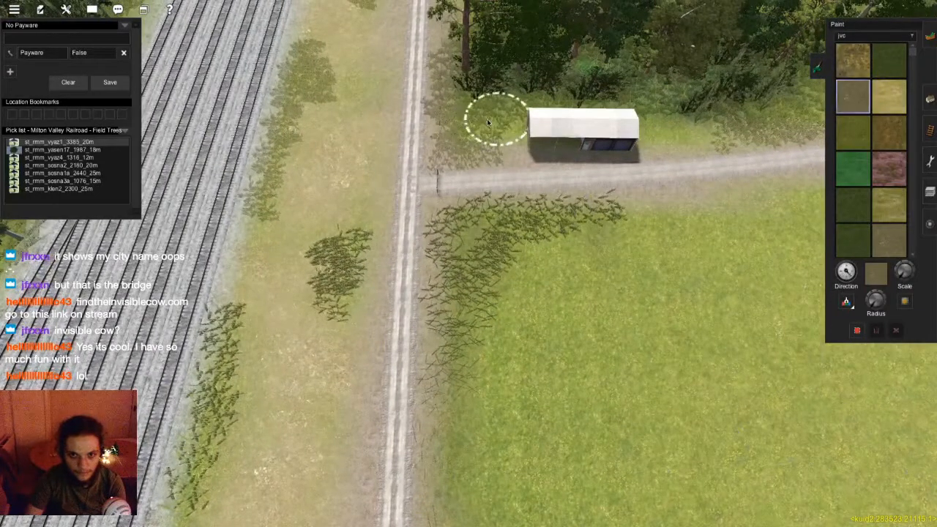
- Paint the ground under the grass patches near the small trackside building and along the edge of the ballast
{"action": "mouse_move", "coordinate": [686, 170]}
{"action": "right_mouse_down"}
{"action": "mouse_move", "coordinate": [633, 195]}
{"action": "mouse_move", "coordinate": [665, 197]}
{"action": "right_mouse_up"}
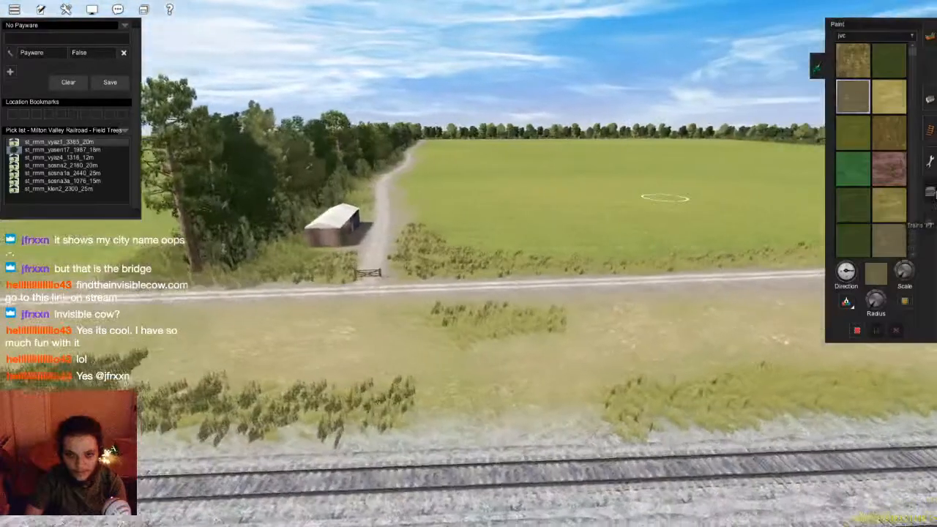
{"action": "double_click", "coordinate": [930, 192]}
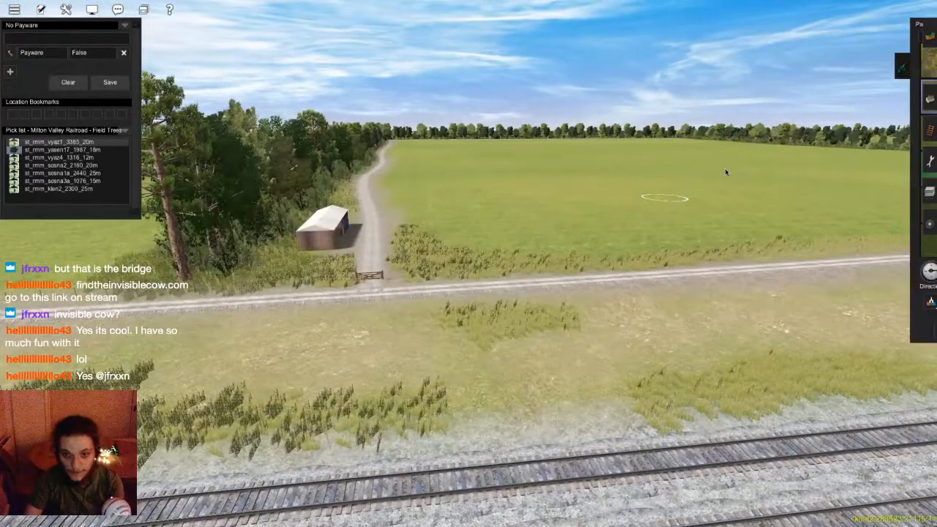
{"action": "mouse_move", "coordinate": [462, 319]}
{"action": "right_mouse_down"}
{"action": "mouse_move", "coordinate": [517, 328]}
{"action": "mouse_move", "coordinate": [508, 271]}
{"action": "mouse_move", "coordinate": [483, 277]}
{"action": "mouse_move", "coordinate": [513, 272]}
{"action": "mouse_move", "coordinate": [480, 252]}
{"action": "mouse_move", "coordinate": [564, 251]}
{"action": "mouse_move", "coordinate": [464, 261]}
{"action": "mouse_move", "coordinate": [531, 253]}
{"action": "right_mouse_up"}
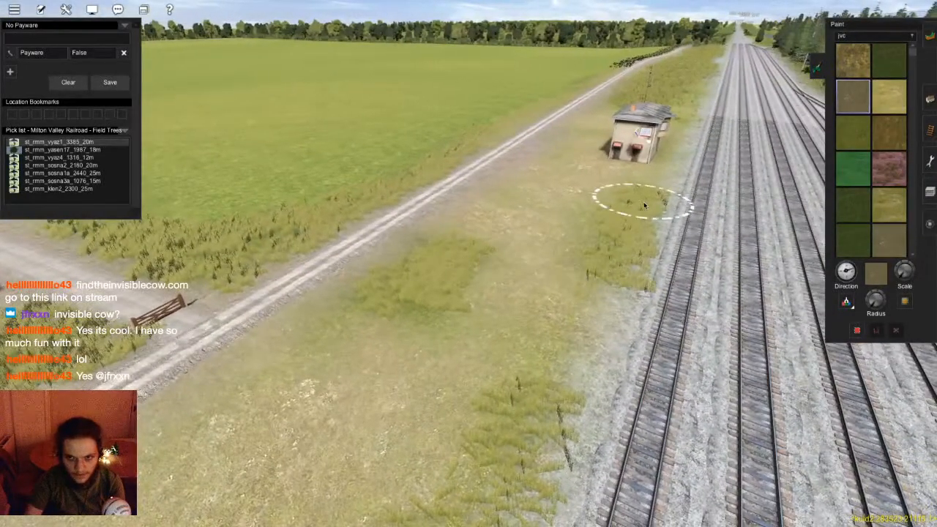
{"action": "right_click_drag", "start_coordinate": [602, 253], "coordinate": [472, 220]}
{"action": "key", "text": "Up"}
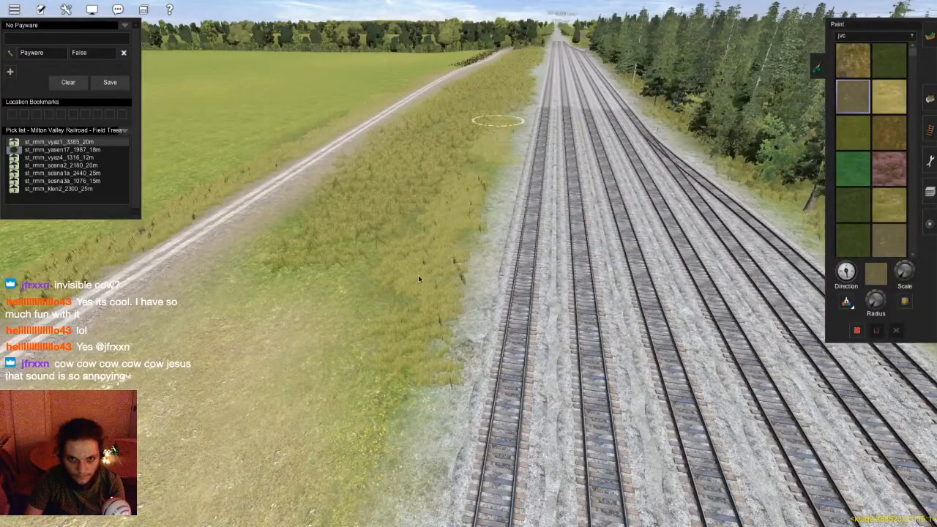
- Save the route
{"action": "right_click_drag", "start_coordinate": [455, 256], "coordinate": [485, 307]}
{"action": "key", "text": "super+s"}
{"action": "key", "text": "Return"}
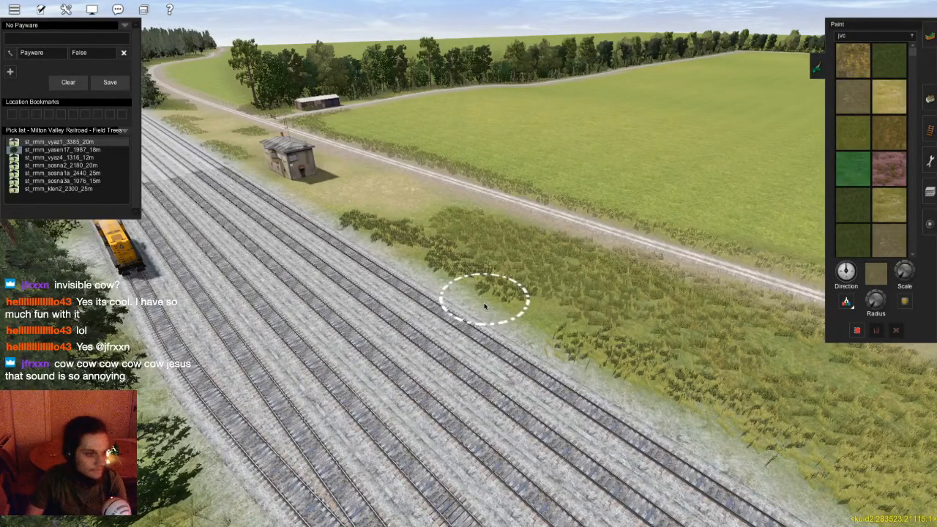
- Paint the ground under the trackside grass patches opposite the shed and onward past the conifers
{"action": "mouse_move", "coordinate": [338, 277]}
{"action": "right_mouse_down"}
{"action": "mouse_move", "coordinate": [516, 262]}
{"action": "mouse_move", "coordinate": [493, 260]}
{"action": "mouse_move", "coordinate": [494, 218]}
{"action": "right_mouse_up"}
{"action": "right_click_drag", "start_coordinate": [503, 179], "coordinate": [472, 183]}
{"action": "key", "text": "w"}
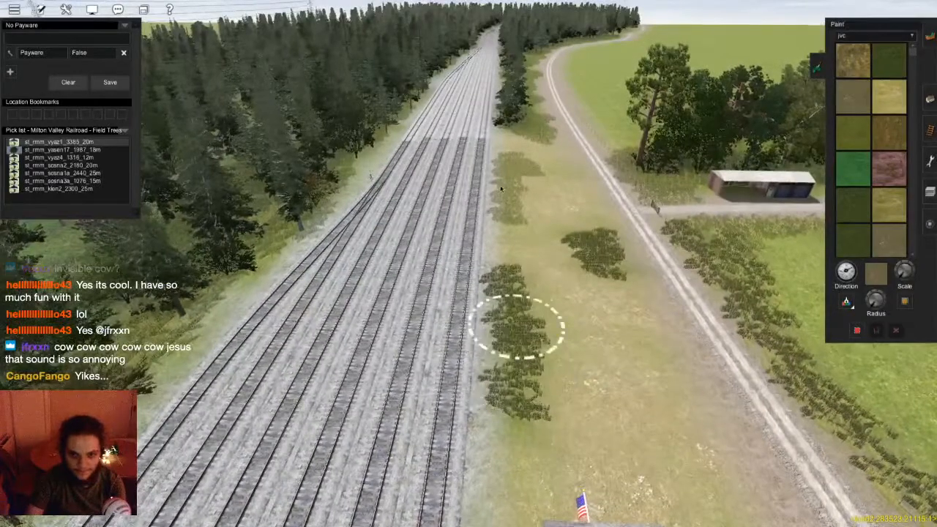
{"action": "key", "text": "w"}
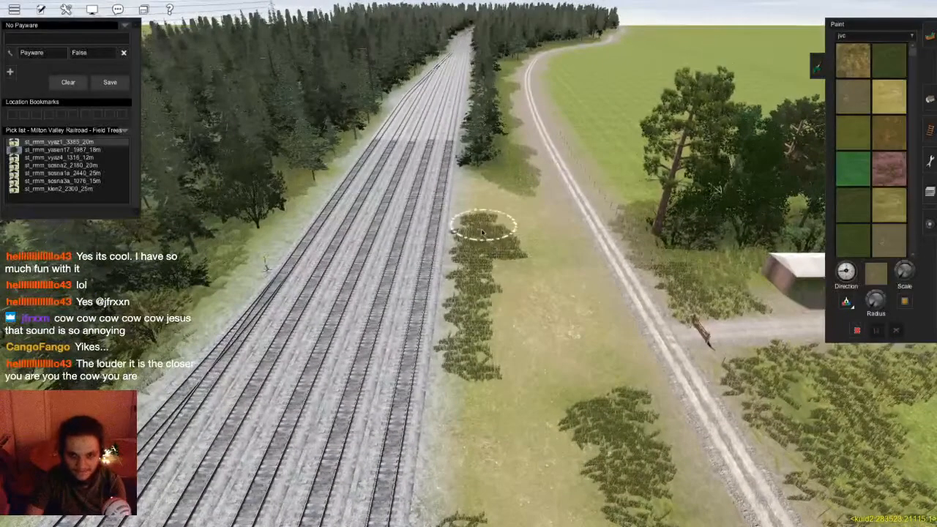
{"action": "key", "text": "w"}
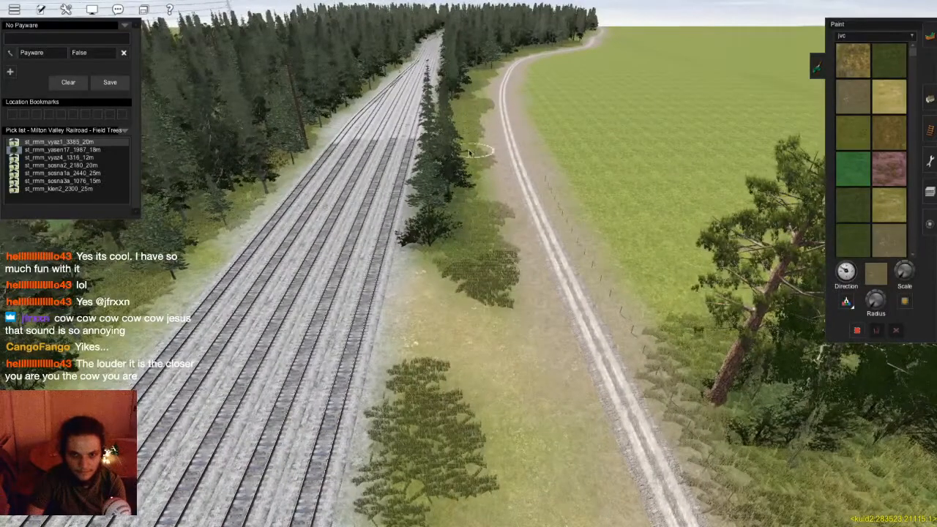
{"action": "key", "text": "w"}
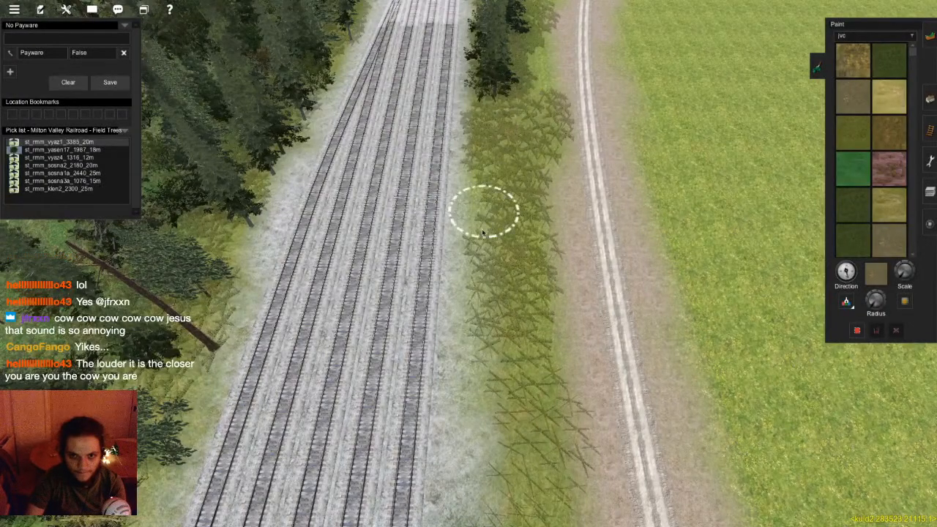
- Look over the grass patches along the tracks near the shed and return to ground painting
{"action": "key", "text": "Down"}
{"action": "key", "text": "Left"}
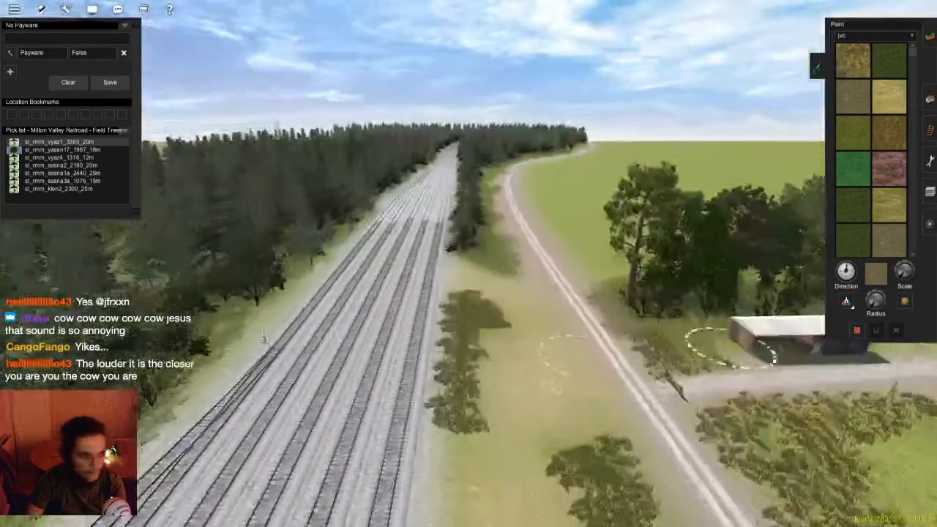
{"action": "key", "text": "Left"}
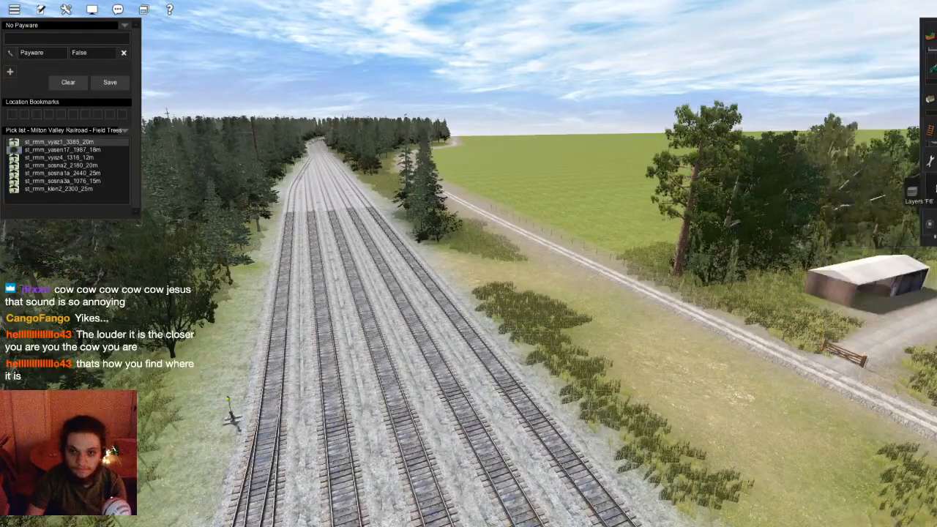
{"action": "key", "text": "Right"}
{"action": "key", "text": "Right"}
{"action": "scroll", "coordinate": [487, 267], "scroll_direction": "up", "scroll_amount": 3}
{"action": "key", "text": "Left"}
{"action": "left_click", "coordinate": [928, 97]}
{"action": "left_click", "coordinate": [928, 67]}
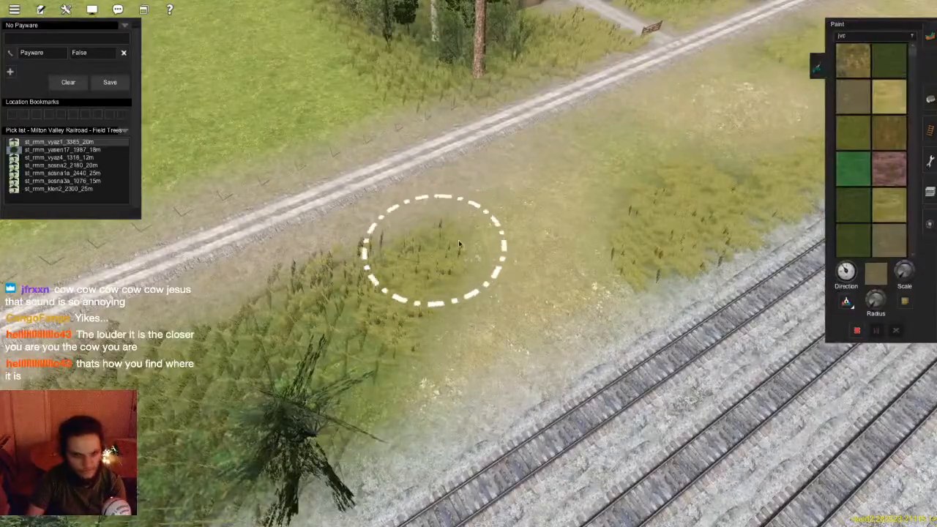
- Leave ground painting and look over the grass patches and tracks around the small trackside building
{"action": "key", "text": "Down"}
{"action": "scroll", "coordinate": [678, 255], "scroll_direction": "down", "scroll_amount": 5}
{"action": "left_click", "coordinate": [927, 160]}
{"action": "key", "text": "Right"}
{"action": "right_click", "coordinate": [502, 229]}
{"action": "key", "text": "Left"}
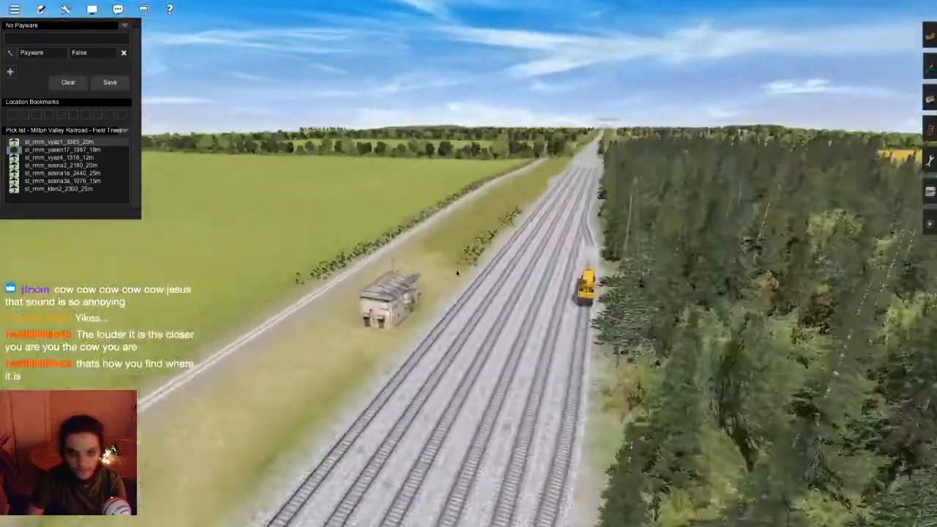
{"action": "key", "text": "Down"}
{"action": "key", "text": "Up"}
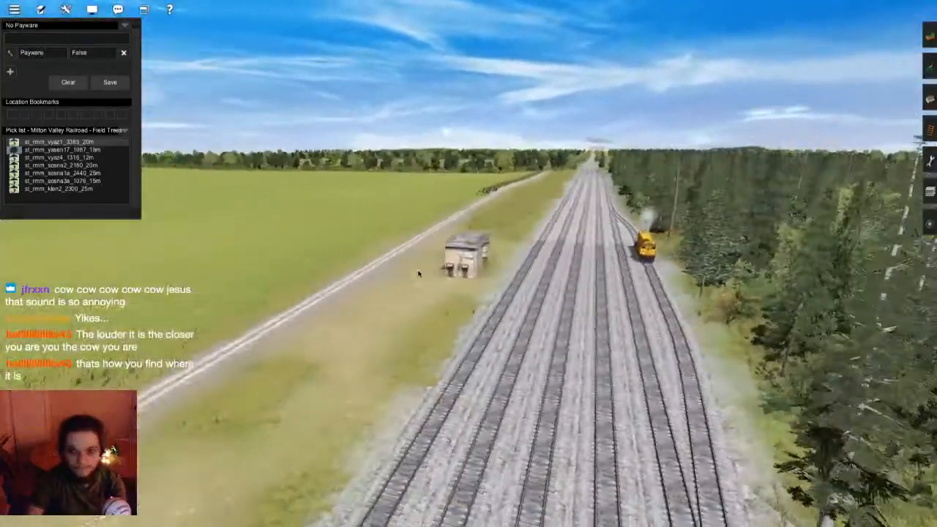
- Save the route
{"action": "key", "text": "Left"}
{"action": "key", "text": "ctrl+s"}
{"action": "key", "text": "Return"}
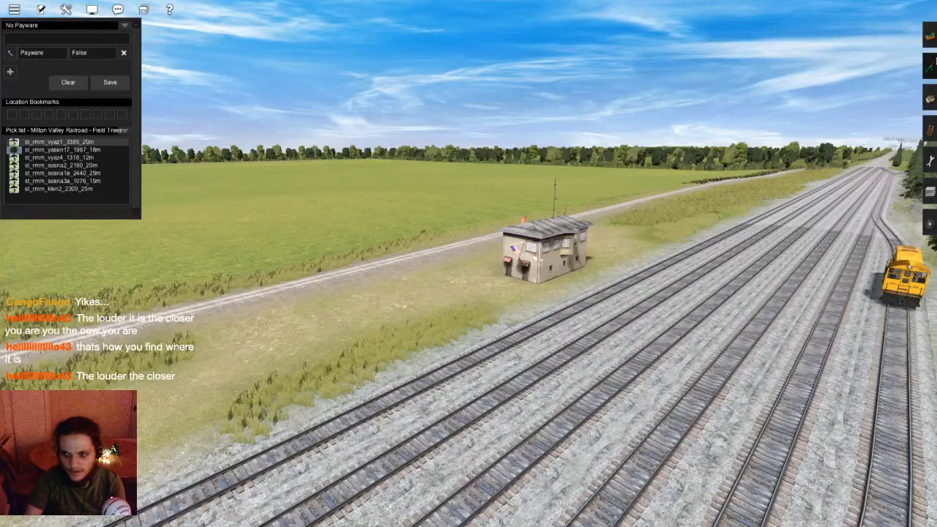
- Switch to object placement and travel across the route map to the Nothiseah Town turntable yard
{"action": "key", "text": "Page_Down"}
{"action": "key", "text": "F2"}
{"action": "key", "text": "Up"}
{"action": "key", "text": "F3"}
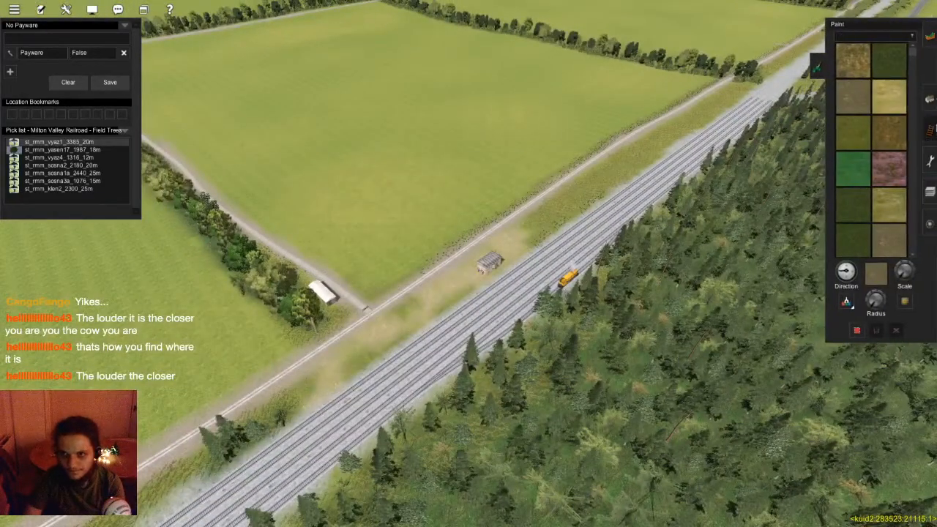
{"action": "key", "text": "ctrl+m"}
{"action": "right_click", "coordinate": [491, 73]}
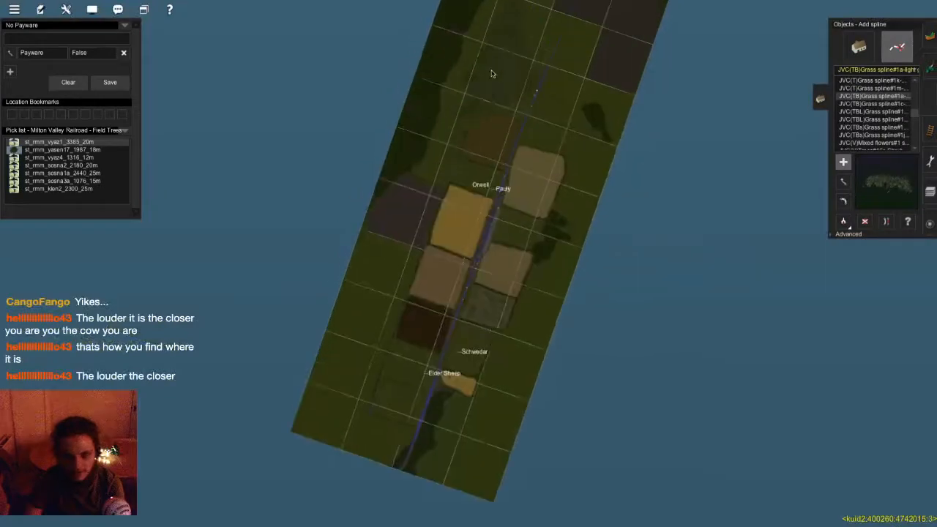
{"action": "right_click", "coordinate": [488, 44]}
{"action": "right_click", "coordinate": [372, 75]}
{"action": "right_click", "coordinate": [372, 75]}
{"action": "right_click", "coordinate": [376, 65]}
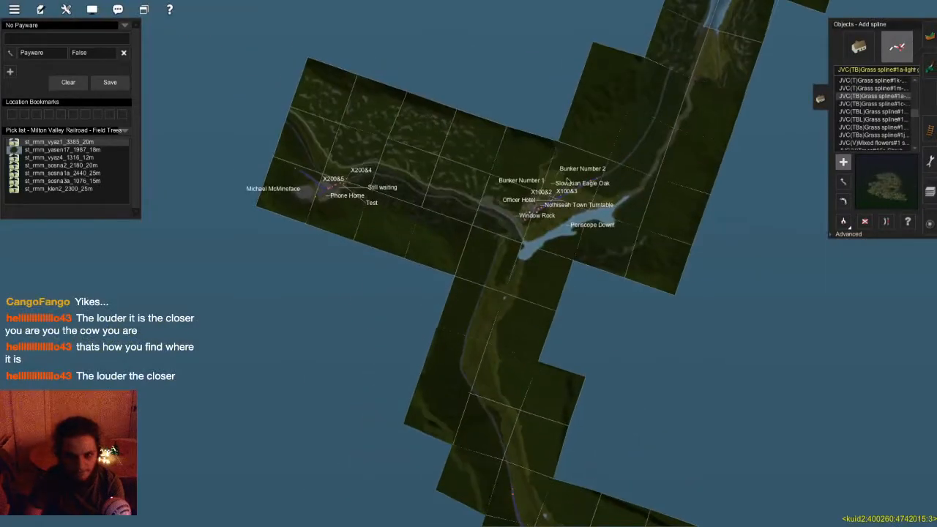
{"action": "right_click", "coordinate": [564, 191]}
{"action": "scroll", "coordinate": [473, 310], "scroll_direction": "up", "scroll_amount": 3}
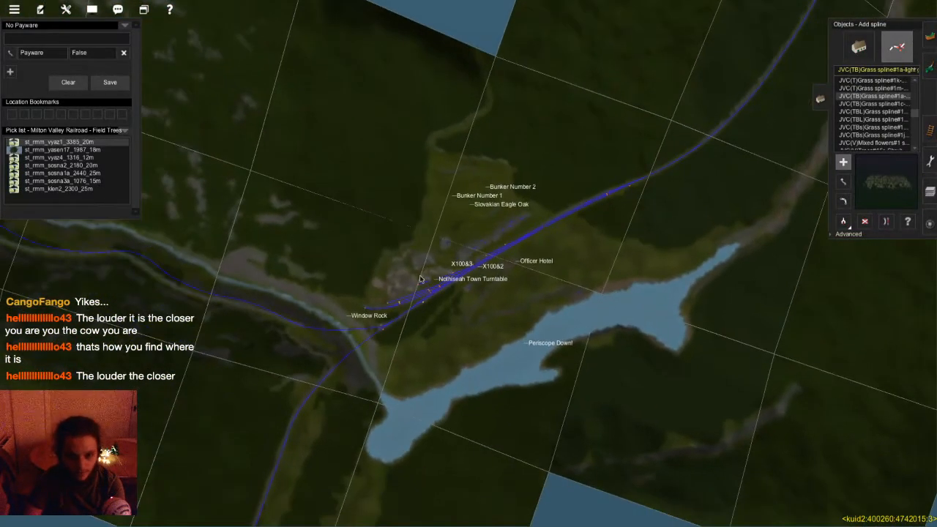
{"action": "key", "text": "ctrl+m"}
{"action": "scroll", "coordinate": [474, 211], "scroll_direction": "down", "scroll_amount": 10}
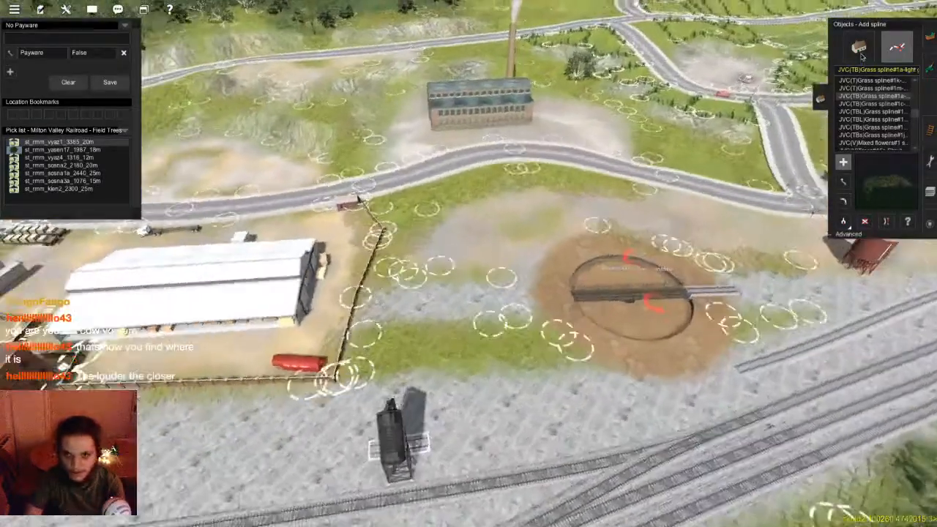
- Try to sample a scenery object from the freight yard near the turntable for reuse
{"action": "left_click", "coordinate": [859, 47]}
{"action": "left_click", "coordinate": [842, 221]}
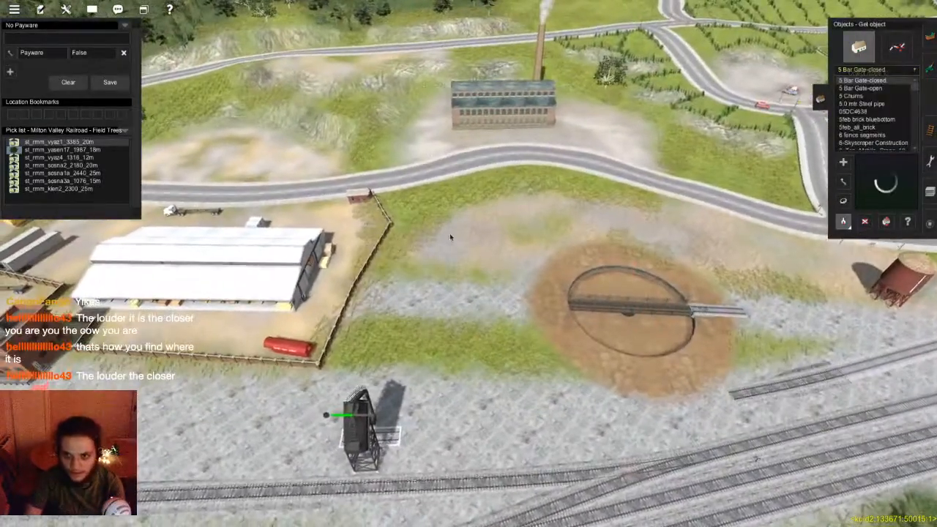
{"action": "scroll", "coordinate": [432, 272], "scroll_direction": "up", "scroll_amount": 3}
{"action": "key", "text": "Up"}
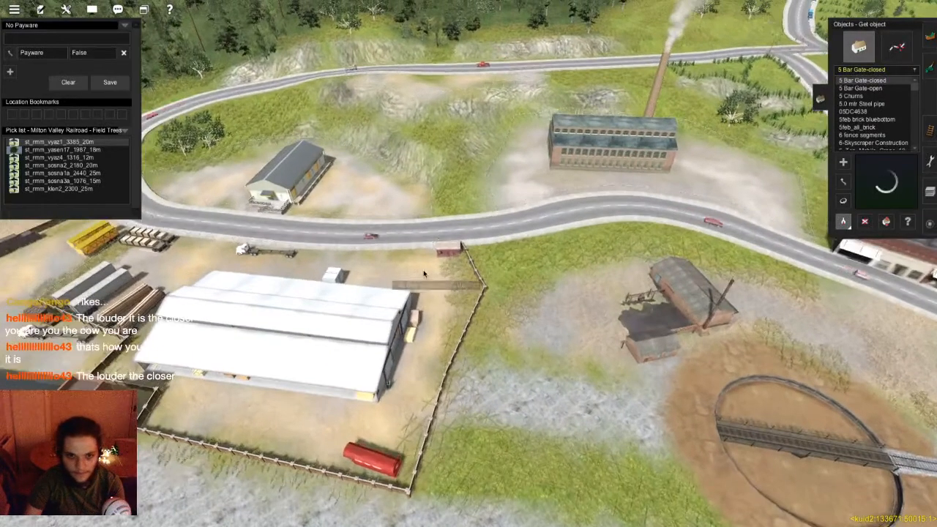
{"action": "key", "text": "Left"}
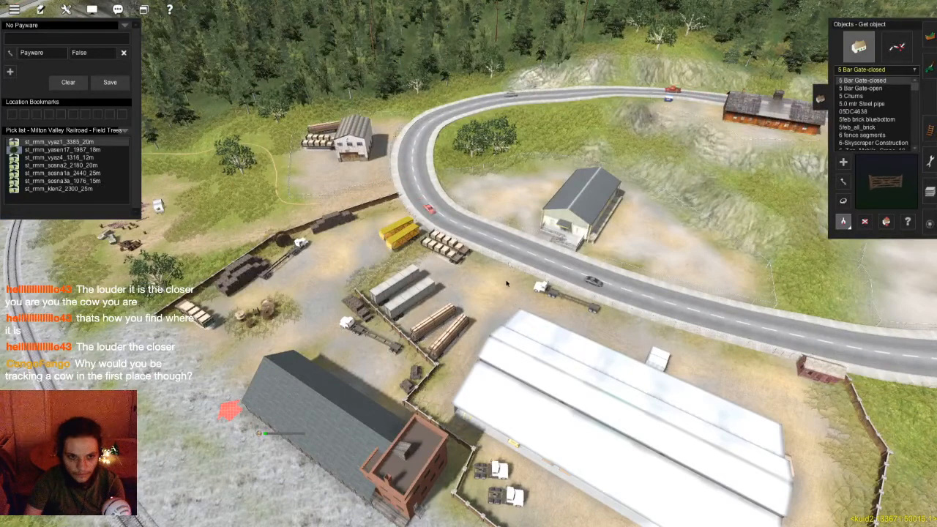
{"action": "key", "text": "Down"}
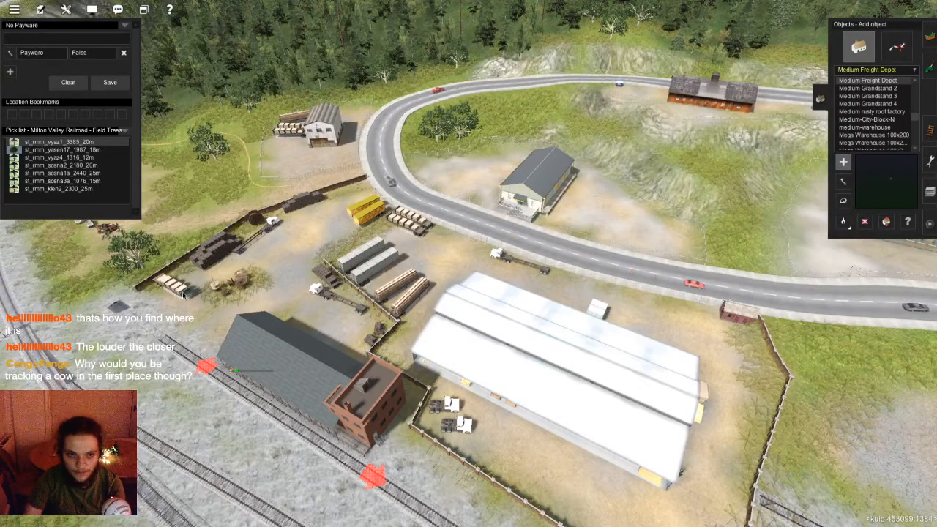
{"action": "key", "text": "Left"}
{"action": "key", "text": "Up"}
- Sample the green SAP_USA_Trailer_Great_Dane loaded with wood crates from the yard as the object to place
{"action": "left_click", "coordinate": [843, 221]}
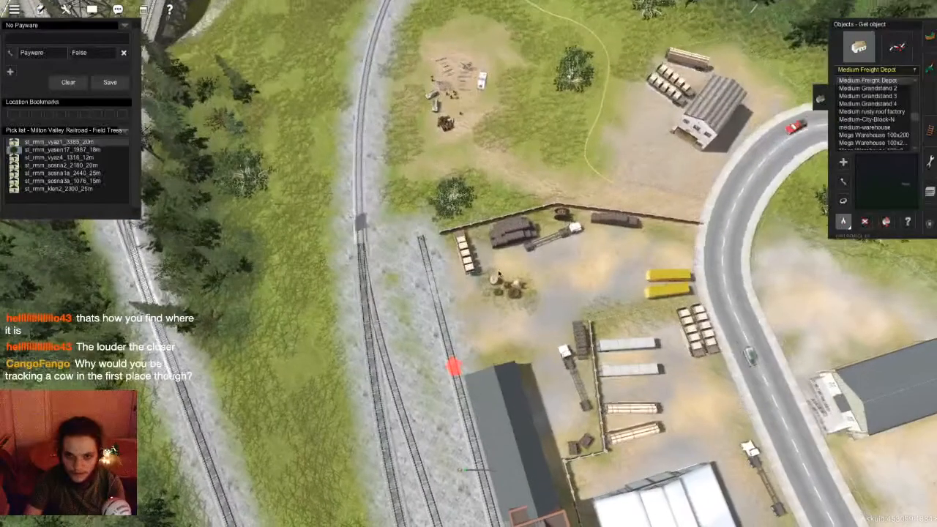
{"action": "scroll", "coordinate": [465, 252], "scroll_direction": "up", "scroll_amount": 5}
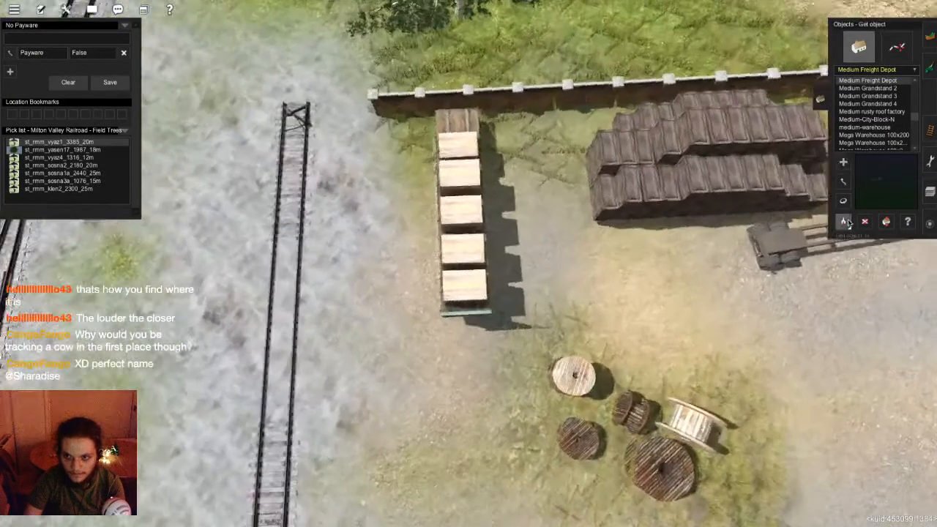
{"action": "left_click", "coordinate": [844, 222]}
{"action": "scroll", "coordinate": [482, 126], "scroll_direction": "up", "scroll_amount": 3}
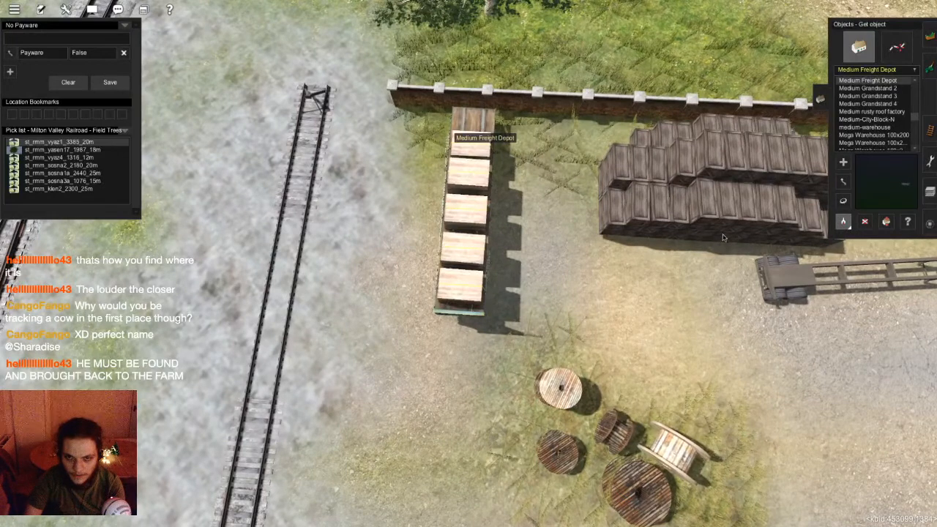
{"action": "right_click", "coordinate": [784, 274]}
{"action": "right_click", "coordinate": [782, 274]}
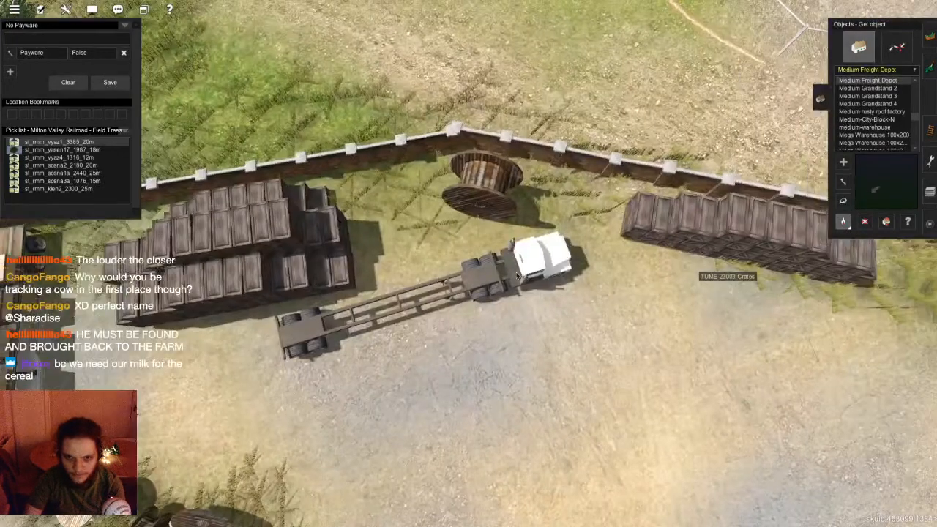
{"action": "right_click", "coordinate": [740, 386]}
{"action": "right_click", "coordinate": [695, 370]}
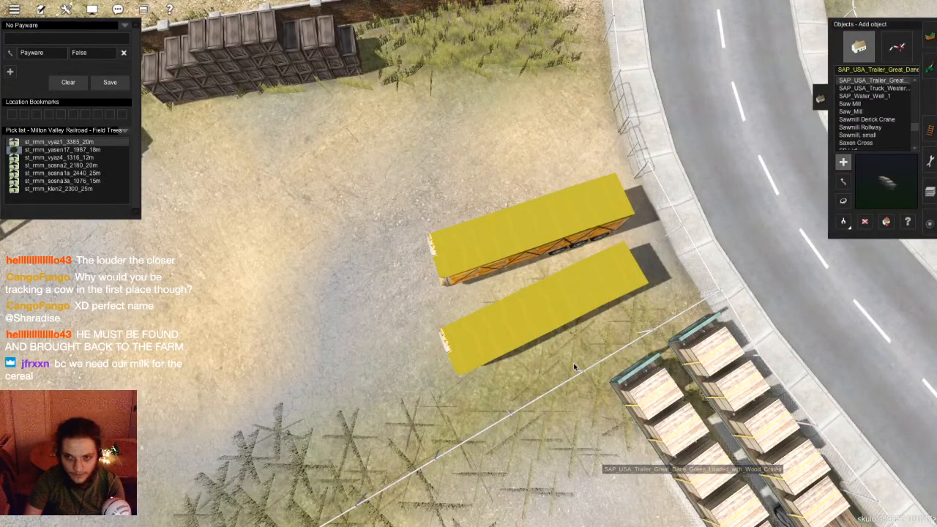
- Return across the route map to the grass strip beside the dirt road and the small trackside building
{"action": "scroll", "coordinate": [559, 361], "scroll_direction": "up", "scroll_amount": 15}
{"action": "scroll", "coordinate": [278, 224], "scroll_direction": "down", "scroll_amount": 5}
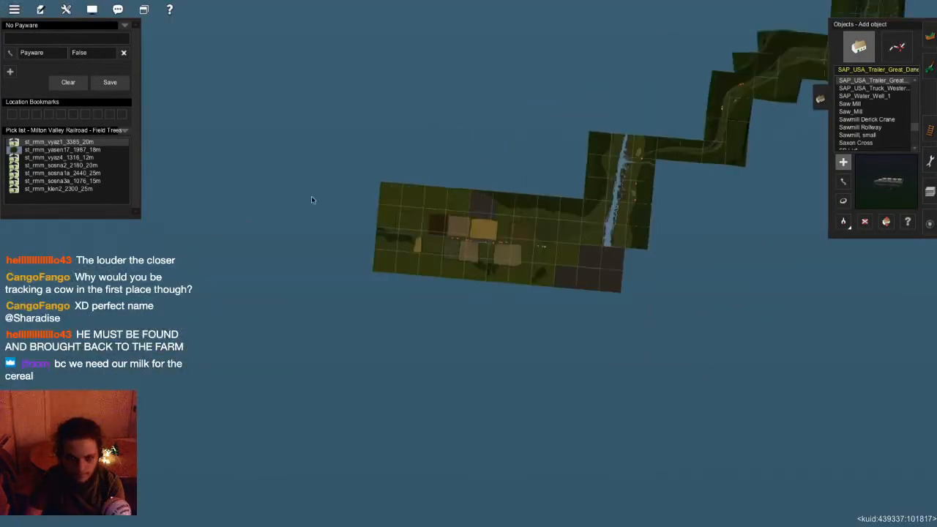
{"action": "scroll", "coordinate": [399, 256], "scroll_direction": "down", "scroll_amount": 5}
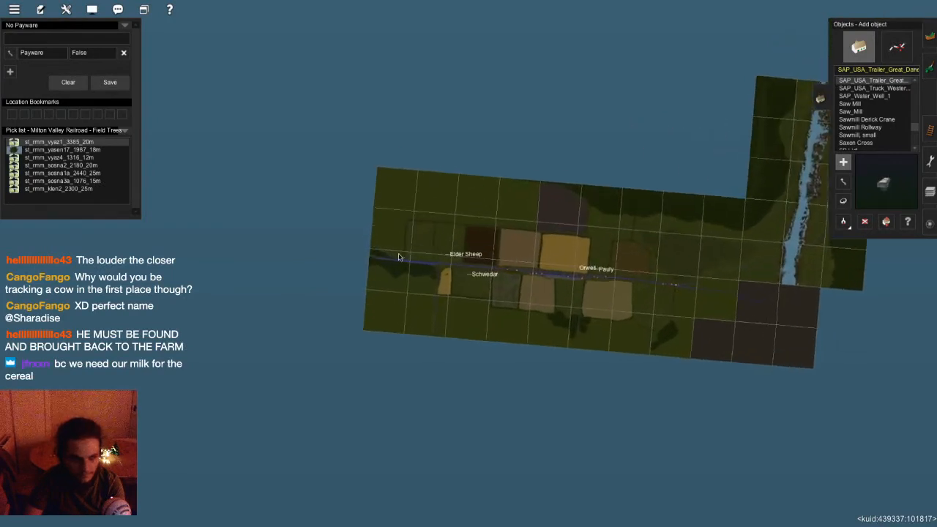
{"action": "scroll", "coordinate": [413, 252], "scroll_direction": "down", "scroll_amount": 6}
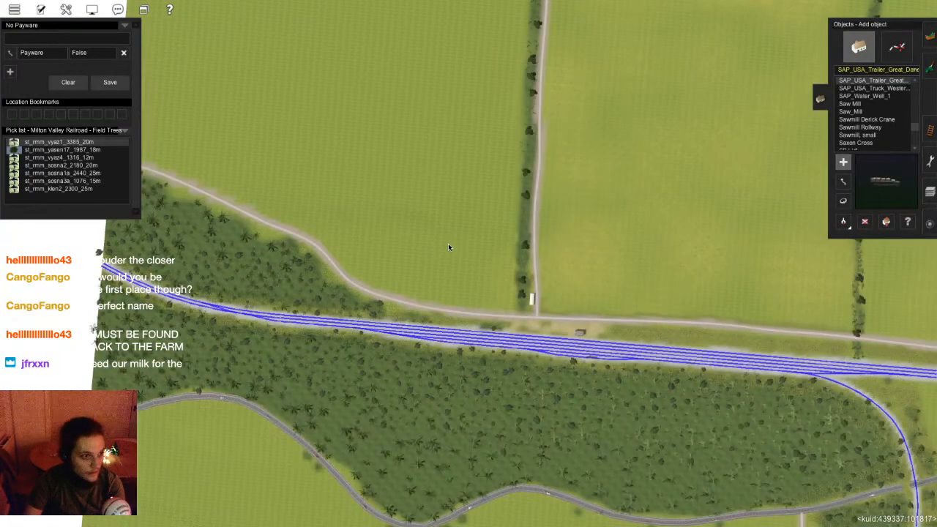
{"action": "scroll", "coordinate": [449, 247], "scroll_direction": "down", "scroll_amount": 8}
{"action": "scroll", "coordinate": [448, 245], "scroll_direction": "down", "scroll_amount": 5}
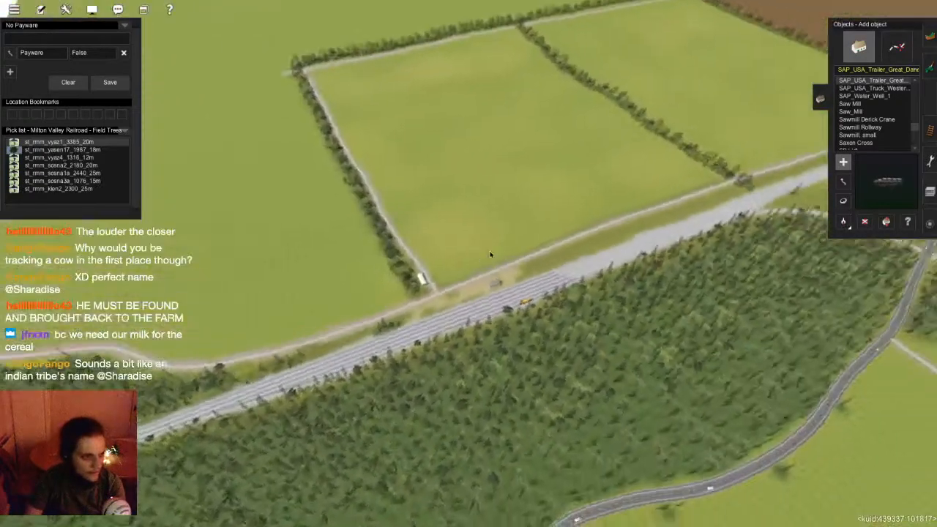
{"action": "right_click_drag", "start_coordinate": [490, 253], "coordinate": [510, 192]}
{"action": "scroll", "coordinate": [483, 278], "scroll_direction": "up", "scroll_amount": 3}
{"action": "scroll", "coordinate": [455, 267], "scroll_direction": "down", "scroll_amount": 3}
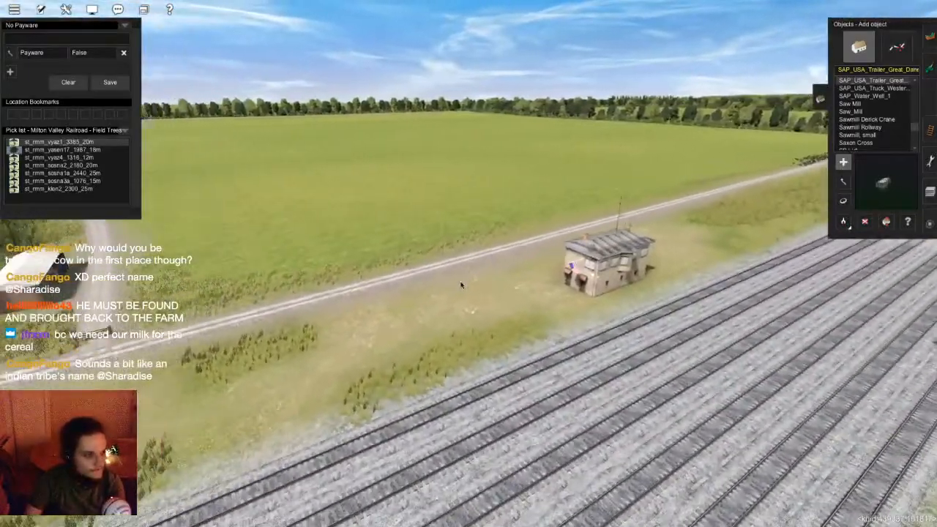
{"action": "scroll", "coordinate": [468, 262], "scroll_direction": "up", "scroll_amount": 5}
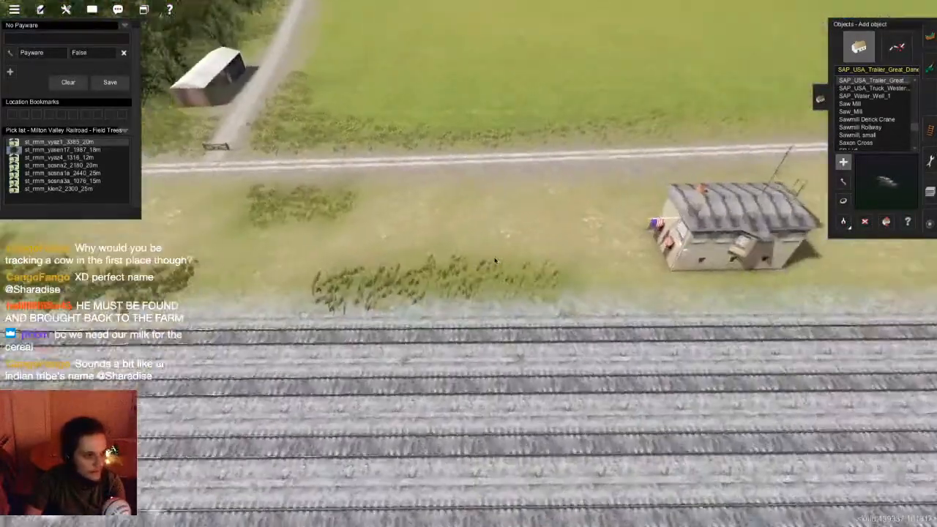
- Place the crate-loaded trailer on the grass between the dirt road and the tracks, and rotate it into position
{"action": "right_click_drag", "start_coordinate": [494, 261], "coordinate": [445, 249]}
{"action": "left_click", "coordinate": [446, 250]}
{"action": "scroll", "coordinate": [468, 258], "scroll_direction": "up", "scroll_amount": 3}
{"action": "key", "text": "r"}
{"action": "left_click_drag", "start_coordinate": [472, 261], "coordinate": [604, 267]}
{"action": "left_click_drag", "start_coordinate": [454, 250], "coordinate": [505, 300]}
- Lower the trailer's object height to about -0.15 m so its wheels sit on the ground
{"action": "right_click_drag", "start_coordinate": [505, 300], "coordinate": [439, 295]}
{"action": "left_click", "coordinate": [411, 286]}
{"action": "left_click", "coordinate": [441, 293]}
{"action": "left_click_drag", "start_coordinate": [447, 280], "coordinate": [394, 245]}
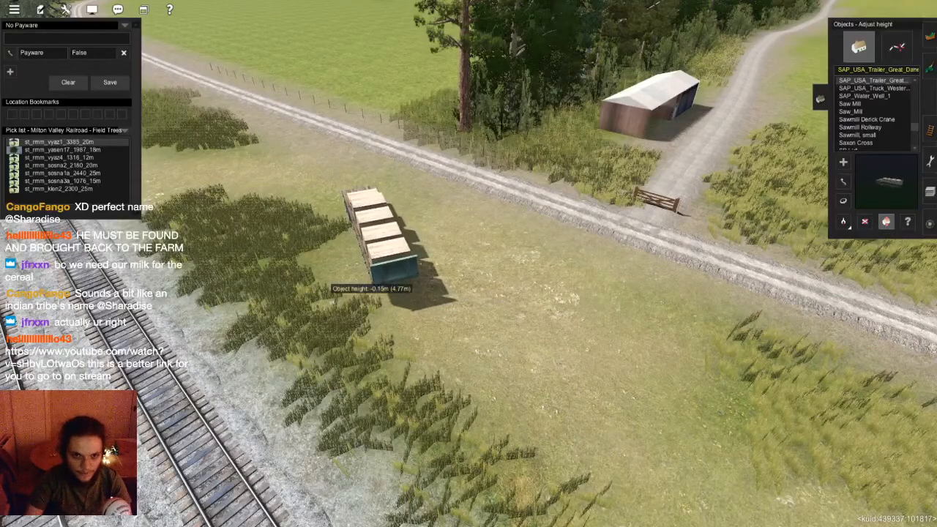
- Inspect the placed trailer from several sides and the grass strip between it and the small trackside building
{"action": "right_click_drag", "start_coordinate": [378, 251], "coordinate": [512, 4]}
{"action": "scroll", "coordinate": [497, 286], "scroll_direction": "up", "scroll_amount": 3}
{"action": "scroll", "coordinate": [512, 292], "scroll_direction": "down", "scroll_amount": 3}
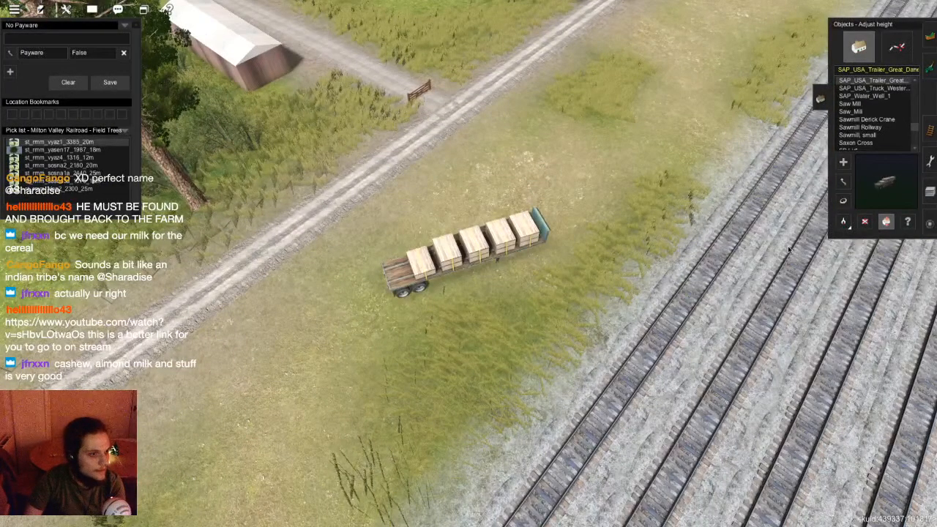
{"action": "right_click_drag", "start_coordinate": [788, 249], "coordinate": [789, 270]}
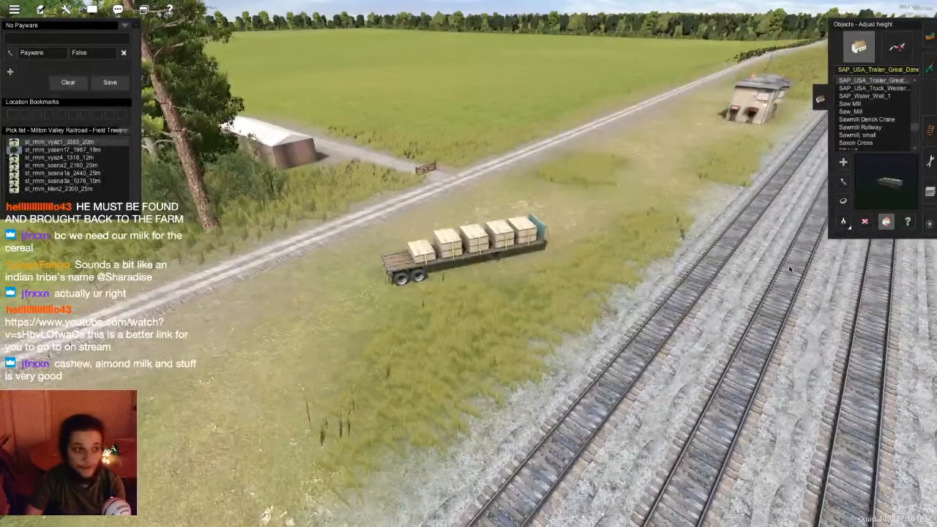
{"action": "scroll", "coordinate": [789, 269], "scroll_direction": "up", "scroll_amount": 3}
{"action": "scroll", "coordinate": [789, 269], "scroll_direction": "up", "scroll_amount": 2}
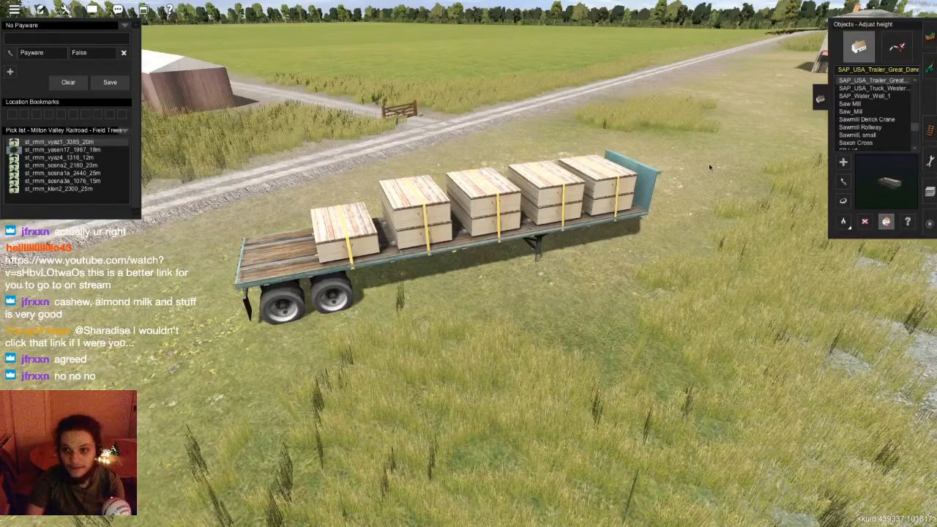
{"action": "scroll", "coordinate": [736, 142], "scroll_direction": "down", "scroll_amount": 5}
{"action": "key", "text": "Left"}
{"action": "right_click", "coordinate": [575, 234]}
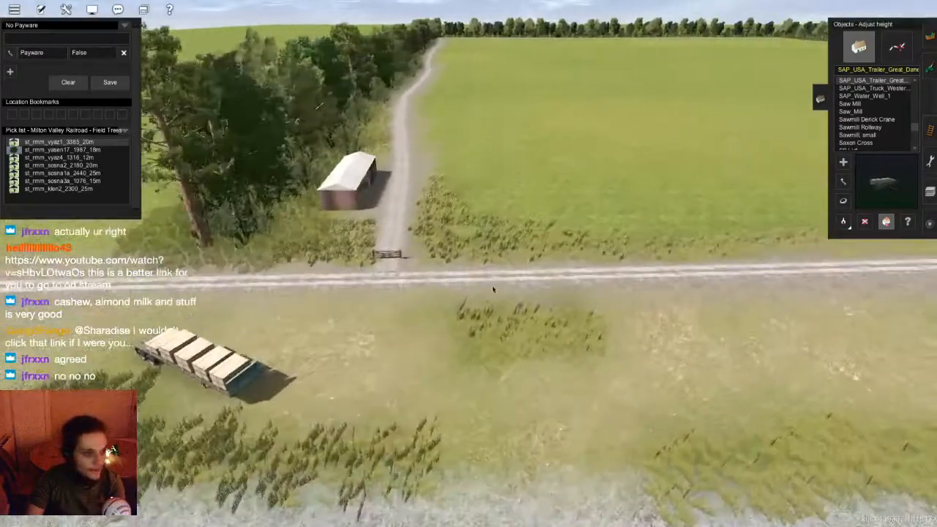
{"action": "scroll", "coordinate": [500, 284], "scroll_direction": "down", "scroll_amount": 4}
{"action": "key", "text": "Left"}
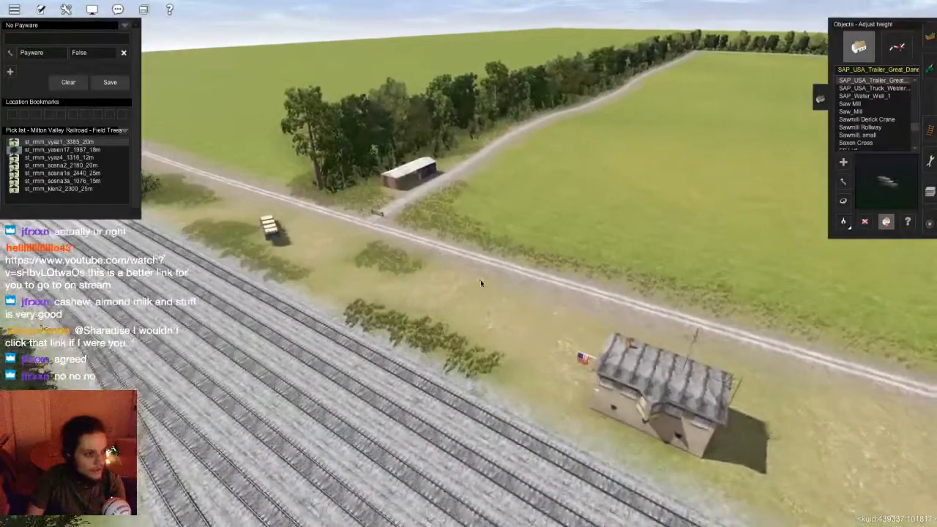
{"action": "right_click", "coordinate": [481, 282]}
{"action": "scroll", "coordinate": [481, 282], "scroll_direction": "up", "scroll_amount": 3}
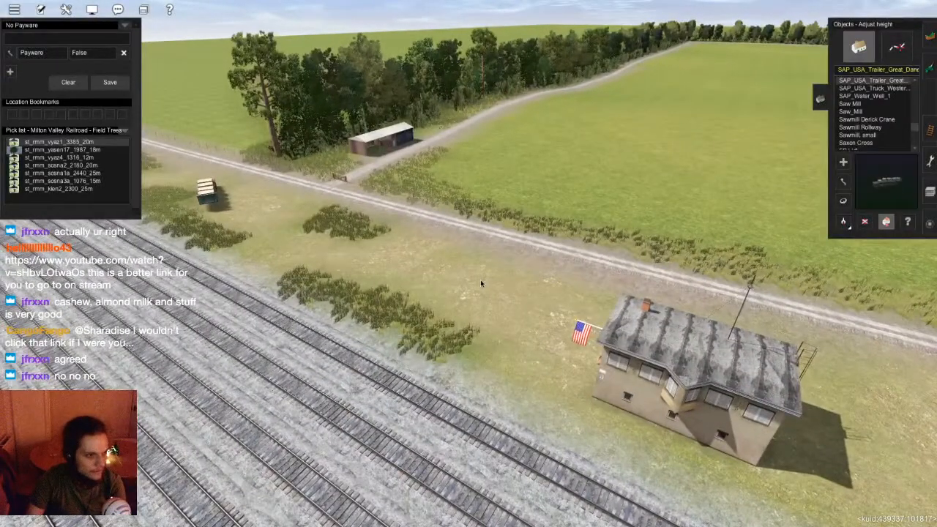
{"action": "scroll", "coordinate": [481, 283], "scroll_direction": "up", "scroll_amount": 2}
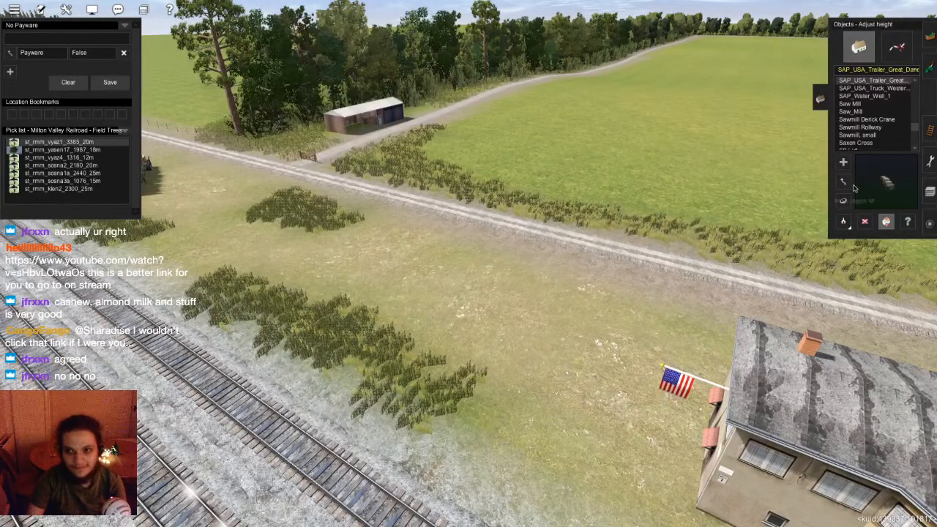
- Browse the scenery objects and place an SBS Bigger Stone Chimney on the grass beside the small trackside building
{"action": "left_click", "coordinate": [874, 96]}
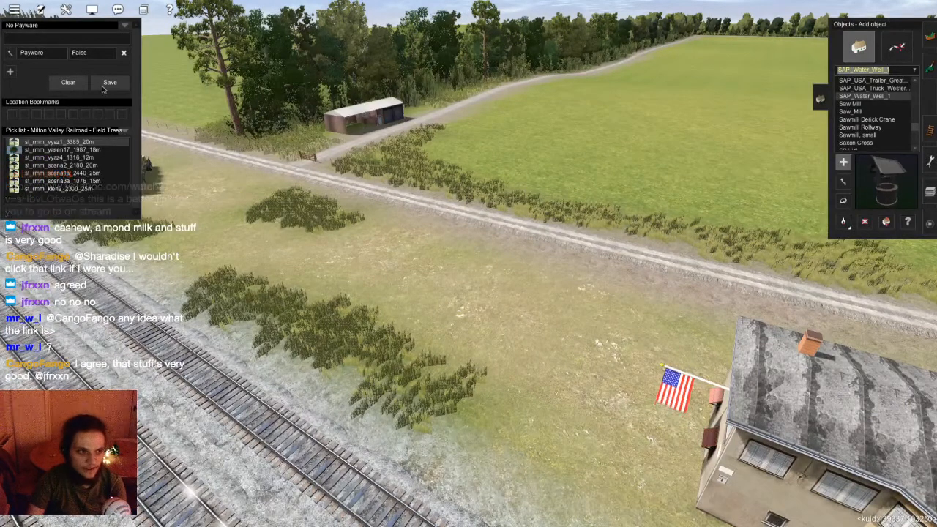
{"action": "right_click", "coordinate": [569, 349]}
{"action": "key", "text": "Down"}
{"action": "scroll", "coordinate": [569, 349], "scroll_direction": "down", "scroll_amount": 4}
{"action": "key", "text": "Right"}
{"action": "key", "text": "Up"}
{"action": "scroll", "coordinate": [482, 246], "scroll_direction": "up", "scroll_amount": 3}
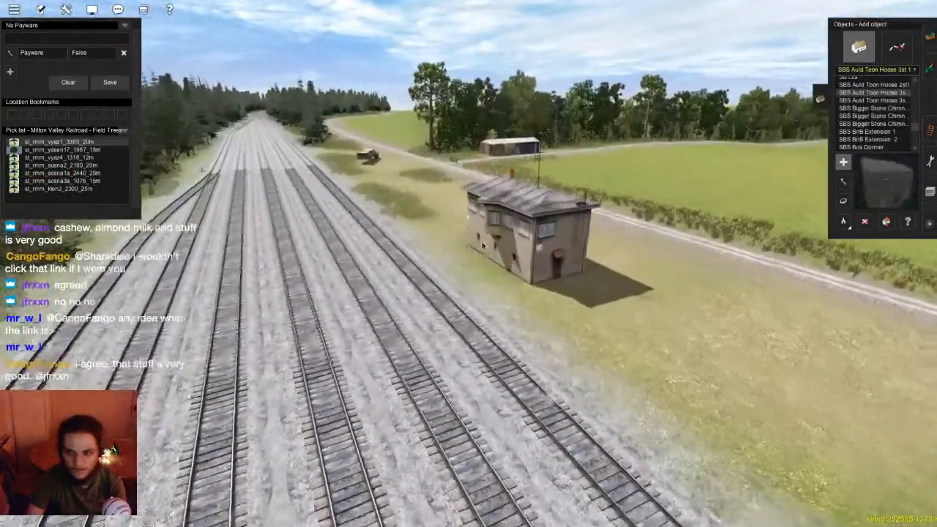
{"action": "left_click", "coordinate": [895, 117]}
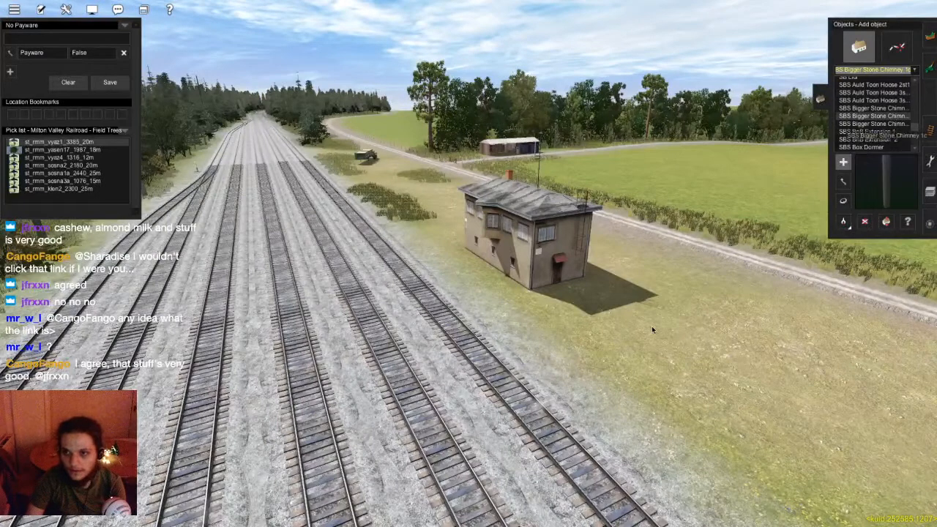
{"action": "left_click", "coordinate": [634, 356]}
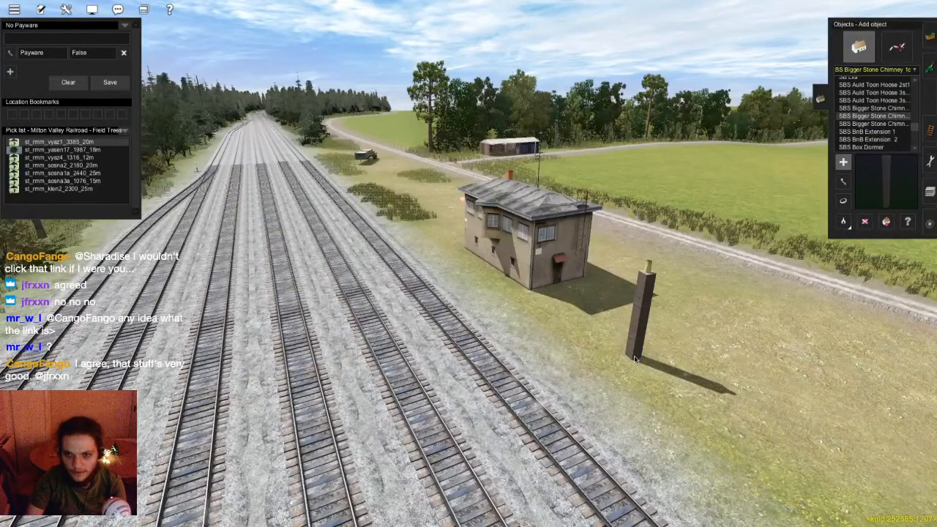
- Undo the placement of the stone chimney beside the small trackside building
{"action": "key", "text": "ctrl+z"}
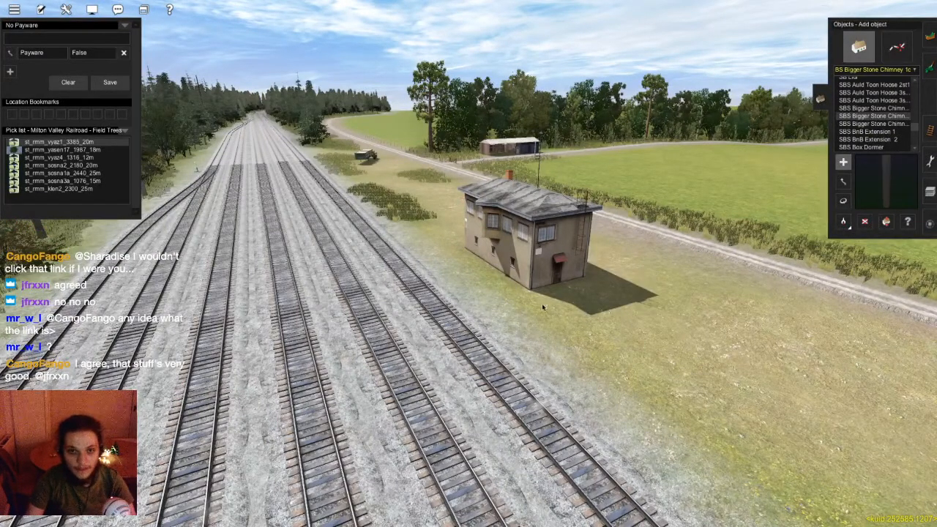
- Sample the TUME-24011-Car-Pickup object from the white pickup parked in the town lot opposite the Mike's Music store
{"action": "key", "text": "m"}
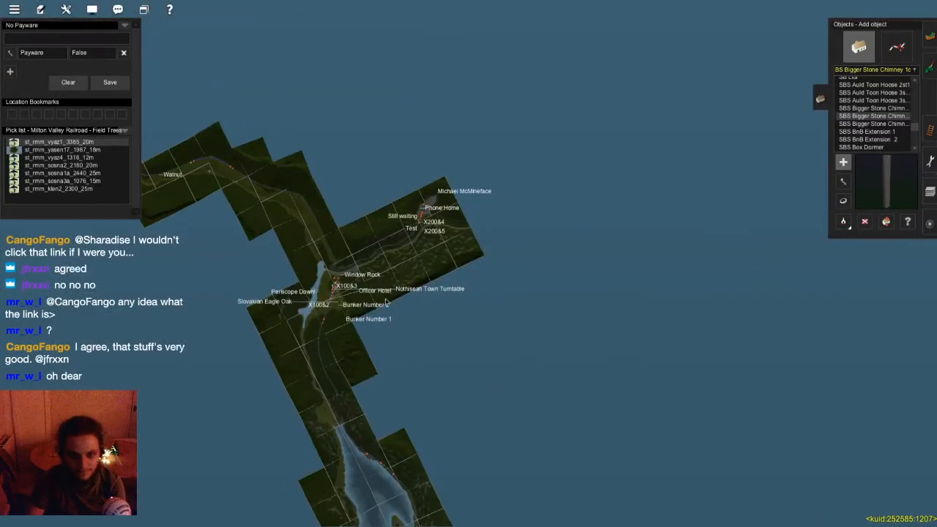
{"action": "left_click", "coordinate": [338, 292]}
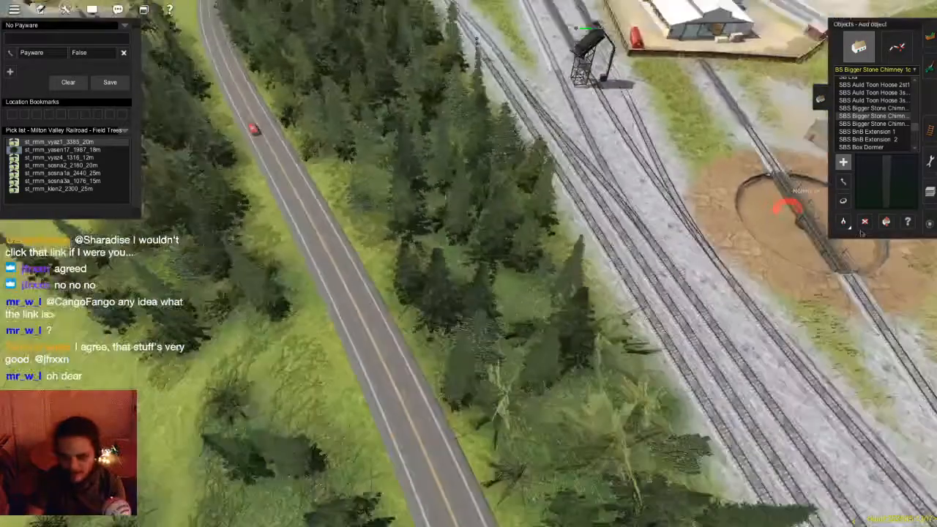
{"action": "left_click", "coordinate": [843, 221]}
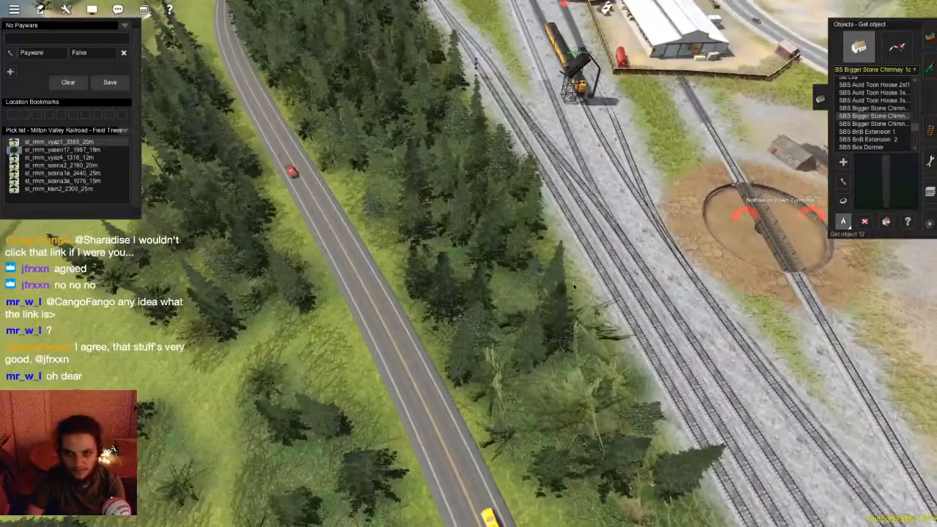
{"action": "right_click", "coordinate": [575, 287]}
{"action": "key", "text": "Left"}
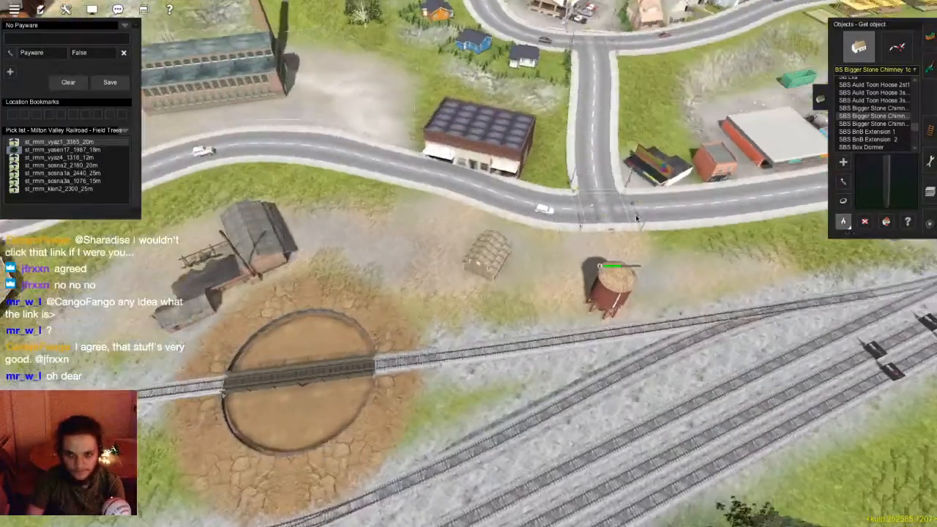
{"action": "right_click", "coordinate": [805, 293]}
{"action": "key", "text": "Left"}
{"action": "right_click", "coordinate": [551, 188]}
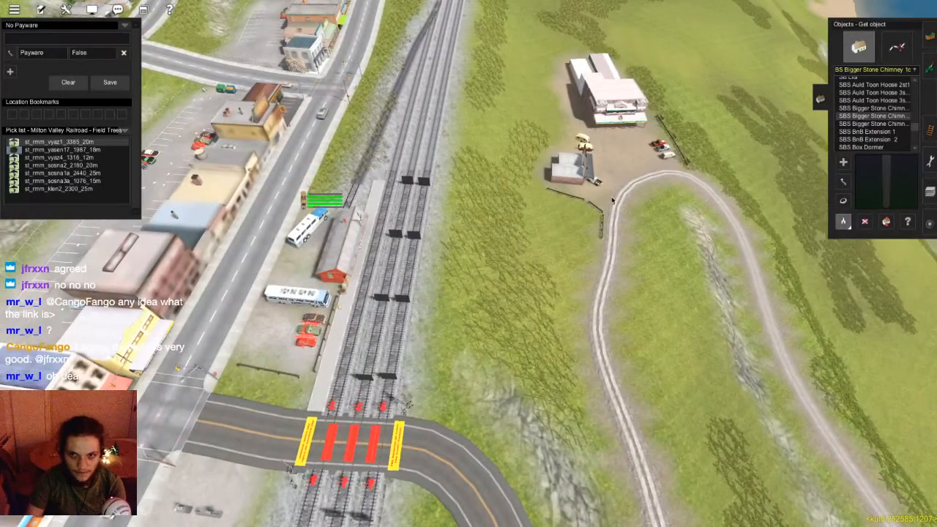
{"action": "right_click", "coordinate": [623, 176]}
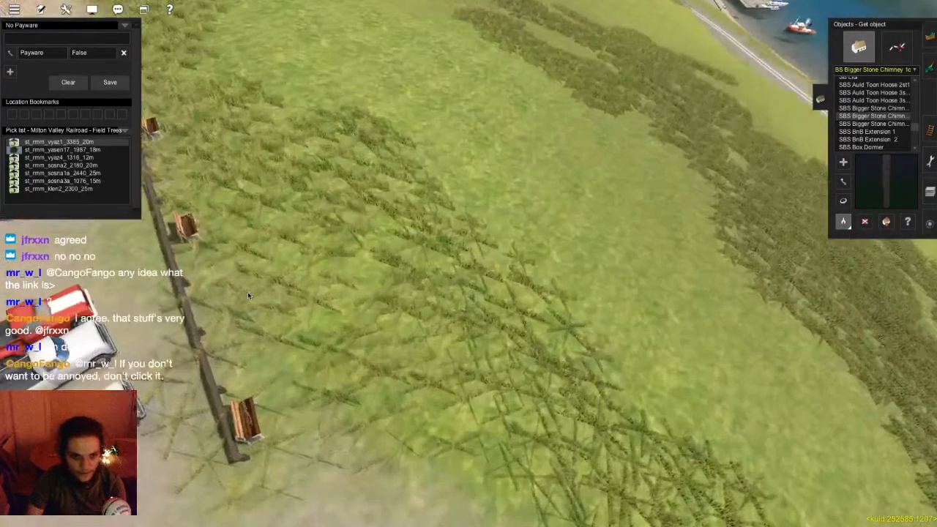
{"action": "right_click", "coordinate": [247, 292]}
{"action": "right_click", "coordinate": [247, 292]}
{"action": "key", "text": "Left"}
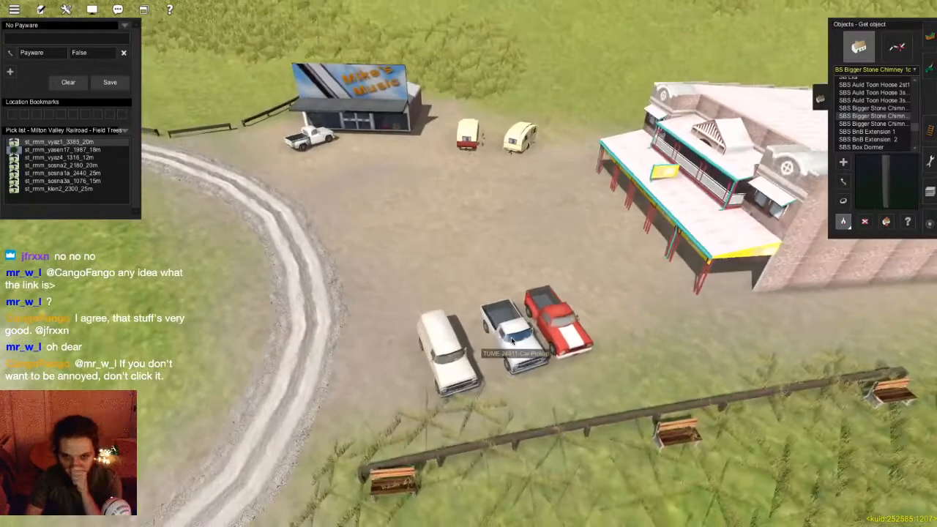
{"action": "left_click", "coordinate": [512, 340]}
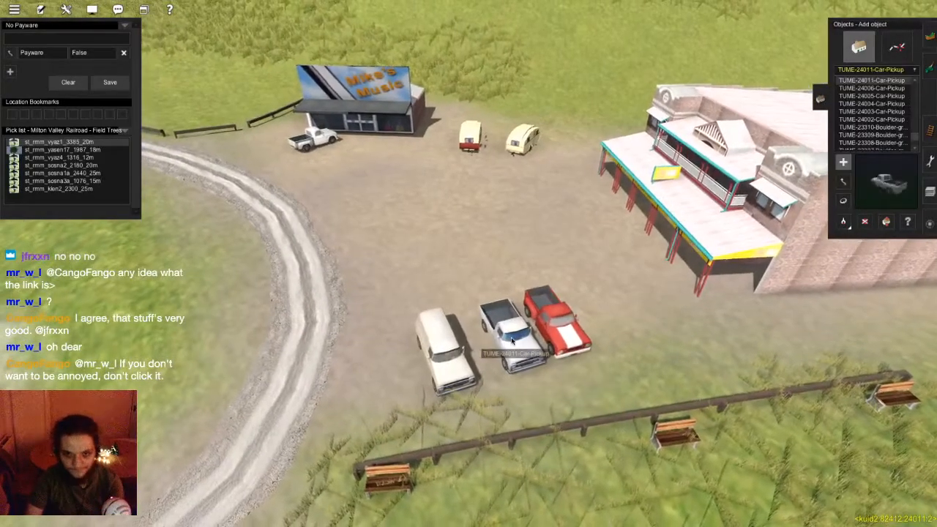
- Return to the small trackside building near Elder Sheep and place the pickup on the grass beside its flag-side wall
{"action": "key", "text": "m"}
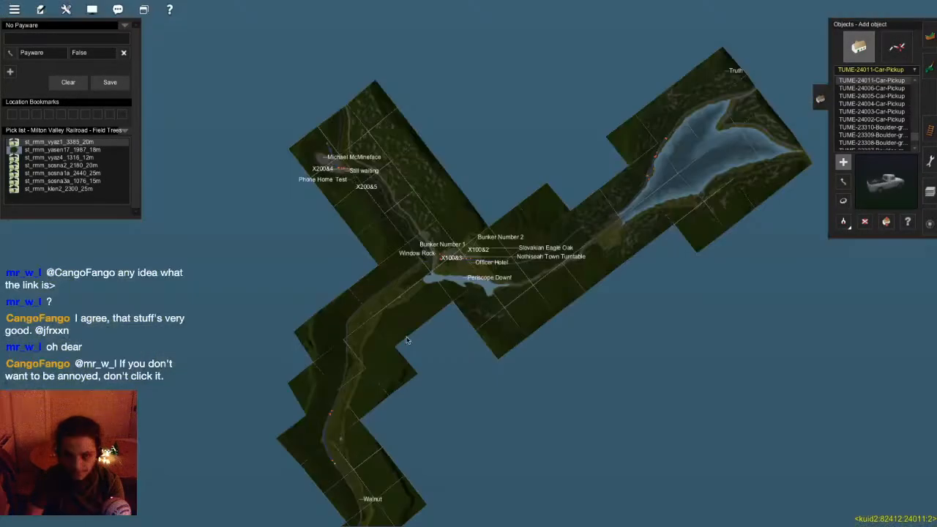
{"action": "scroll", "coordinate": [407, 340], "scroll_direction": "up", "scroll_amount": 8}
{"action": "right_click", "coordinate": [368, 333]}
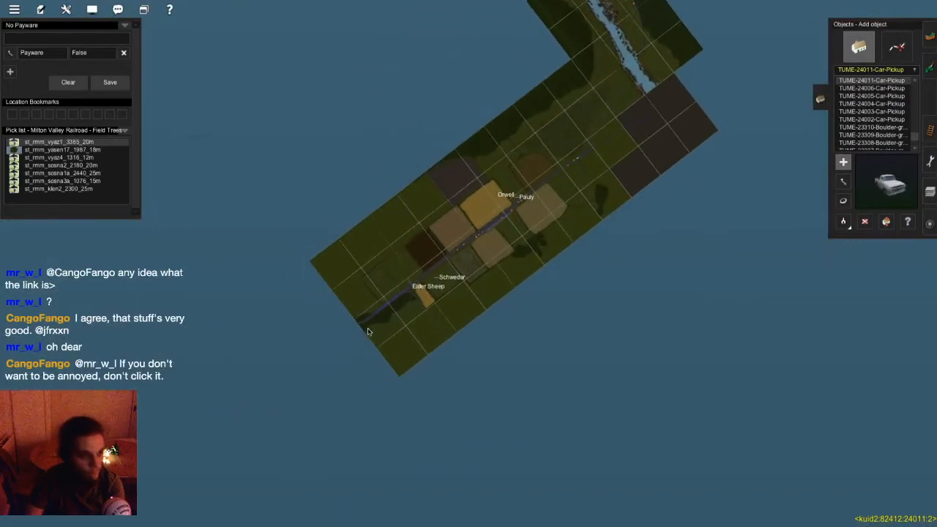
{"action": "right_click", "coordinate": [355, 310]}
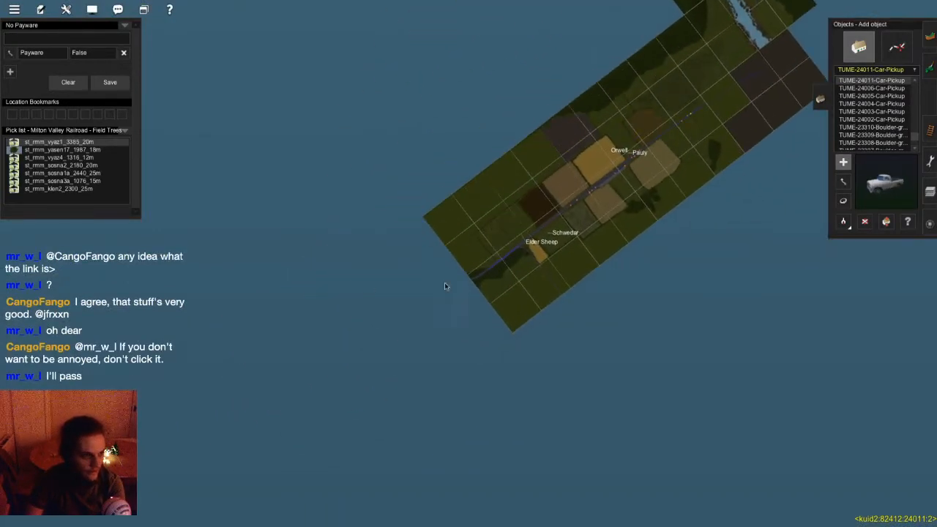
{"action": "right_click", "coordinate": [490, 277]}
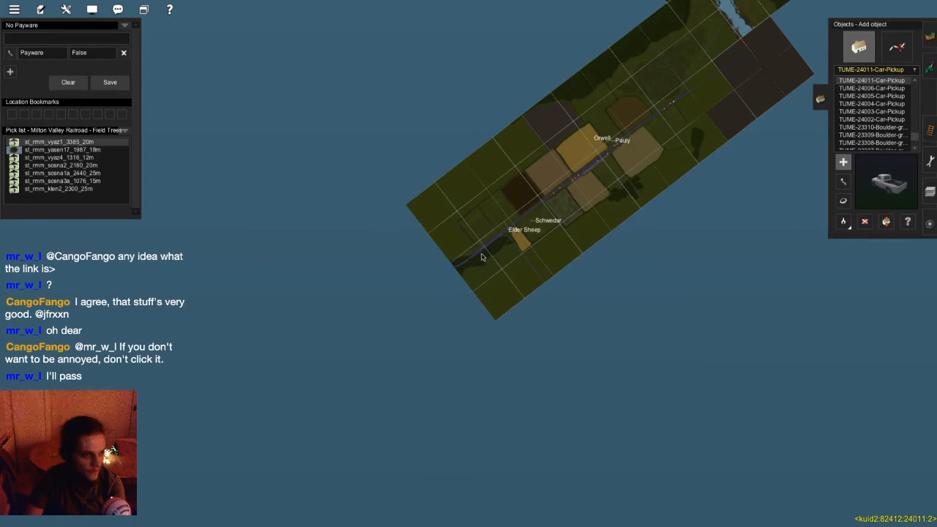
{"action": "right_click", "coordinate": [480, 262]}
{"action": "scroll", "coordinate": [482, 255], "scroll_direction": "up", "scroll_amount": 2}
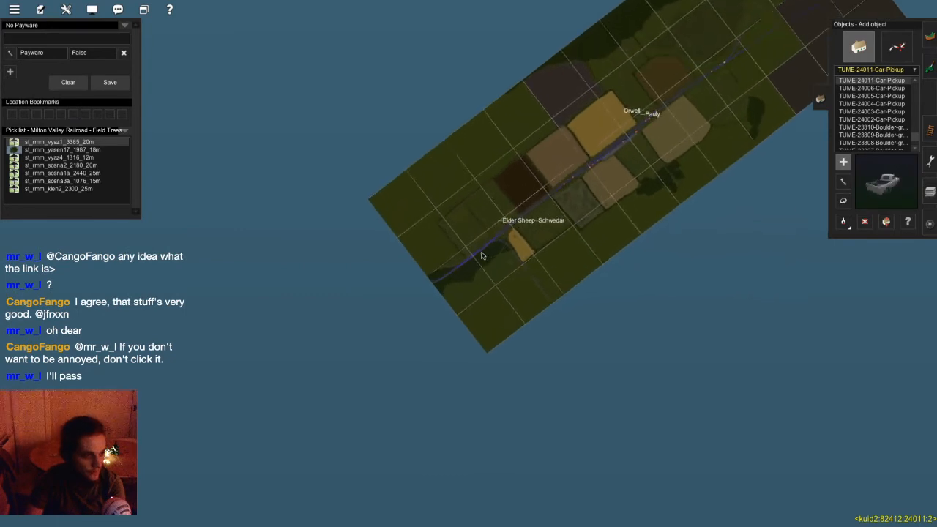
{"action": "scroll", "coordinate": [500, 247], "scroll_direction": "up", "scroll_amount": 3}
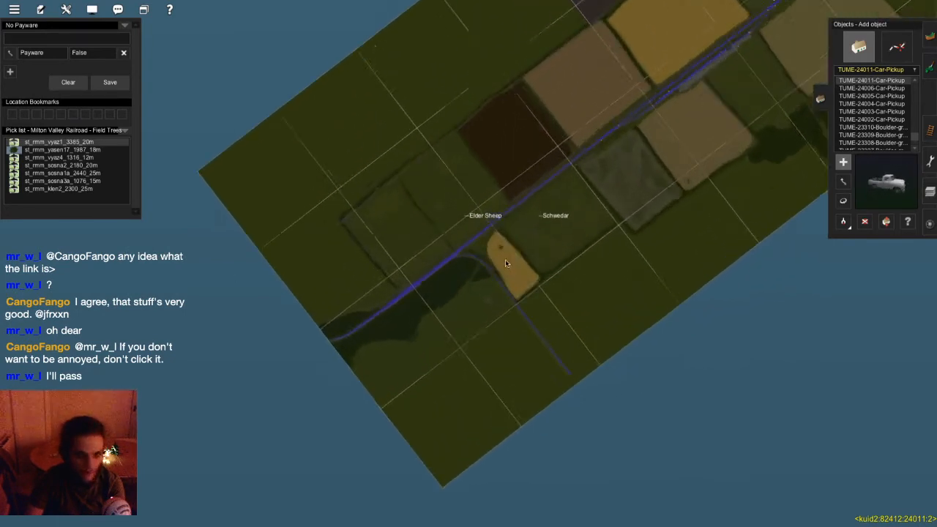
{"action": "scroll", "coordinate": [359, 323], "scroll_direction": "up", "scroll_amount": 4}
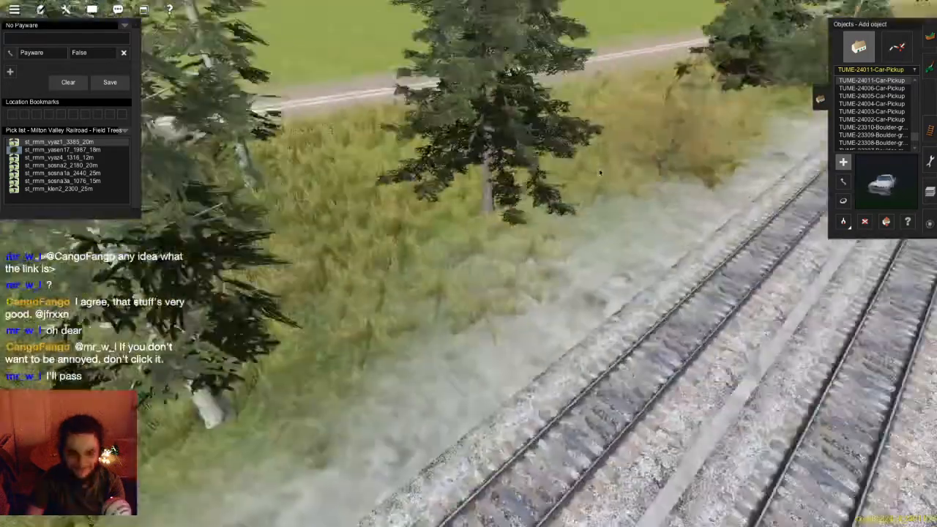
{"action": "scroll", "coordinate": [521, 178], "scroll_direction": "down", "scroll_amount": 3}
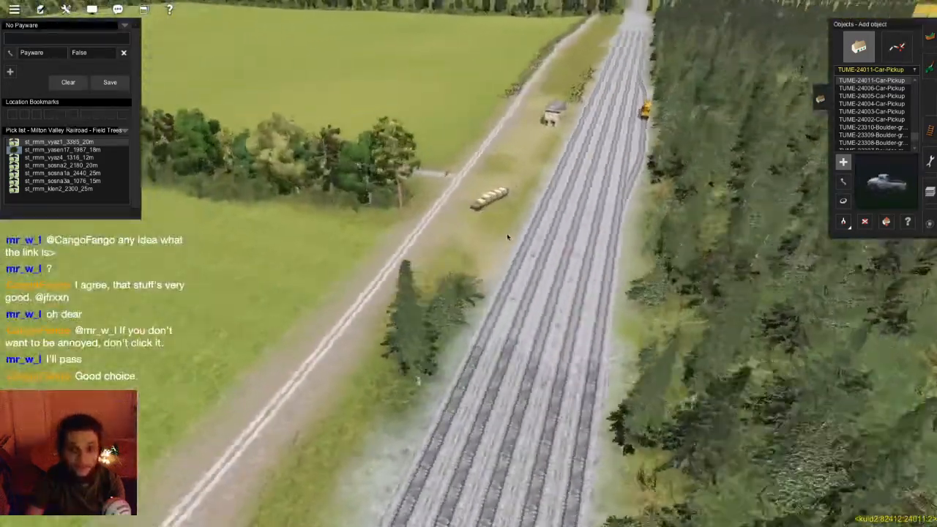
{"action": "scroll", "coordinate": [521, 229], "scroll_direction": "up", "scroll_amount": 5}
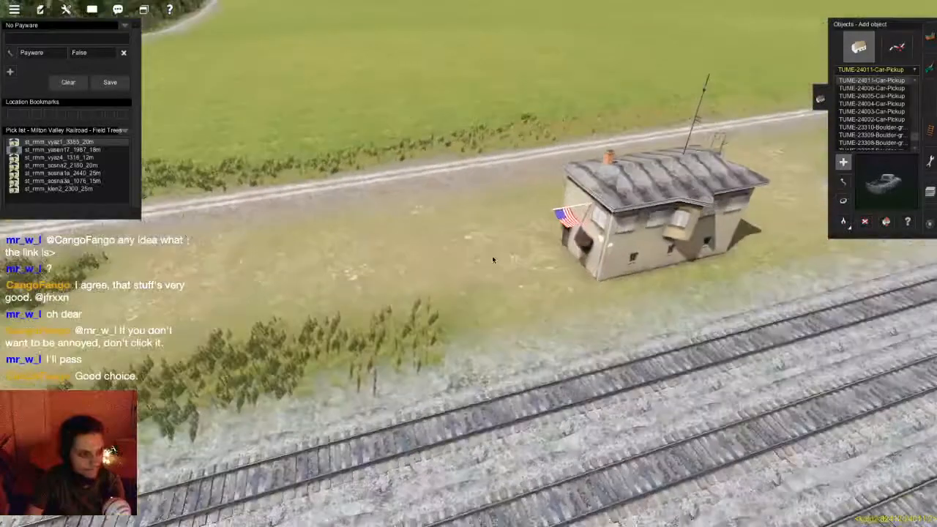
{"action": "scroll", "coordinate": [468, 271], "scroll_direction": "up", "scroll_amount": 5}
{"action": "left_click", "coordinate": [459, 278]}
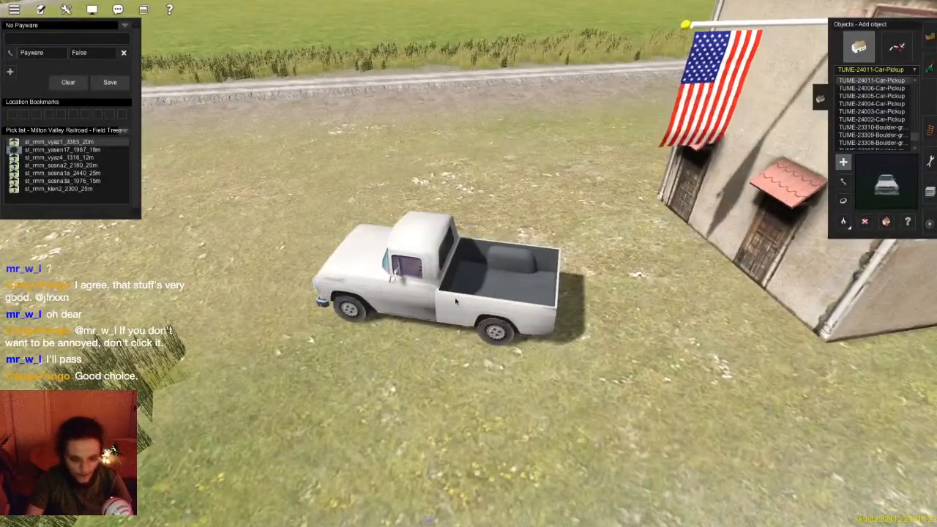
- Rotate the pickup so its front faces the tracks and move it closer to the building's doors
{"action": "key", "text": "r"}
{"action": "left_click_drag", "start_coordinate": [455, 300], "coordinate": [438, 281]}
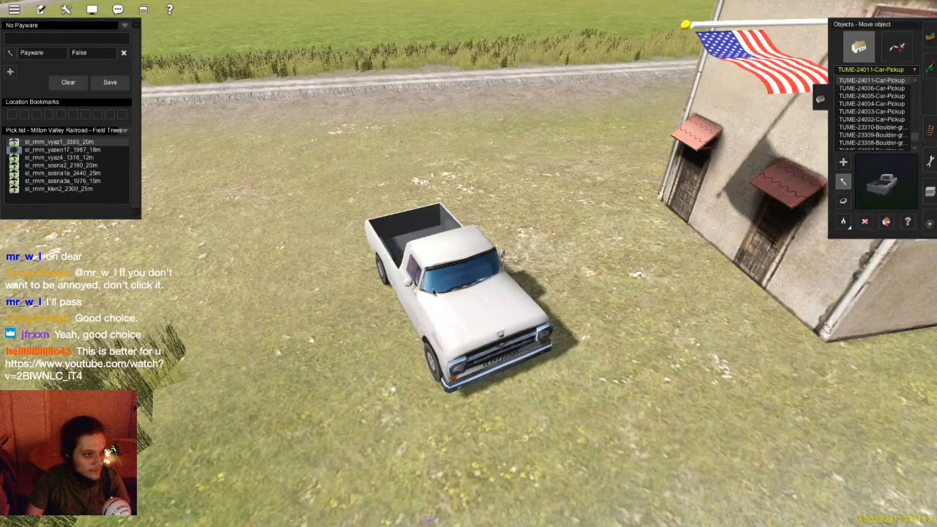
{"action": "left_click", "coordinate": [536, 267]}
{"action": "left_click_drag", "start_coordinate": [527, 246], "coordinate": [532, 240]}
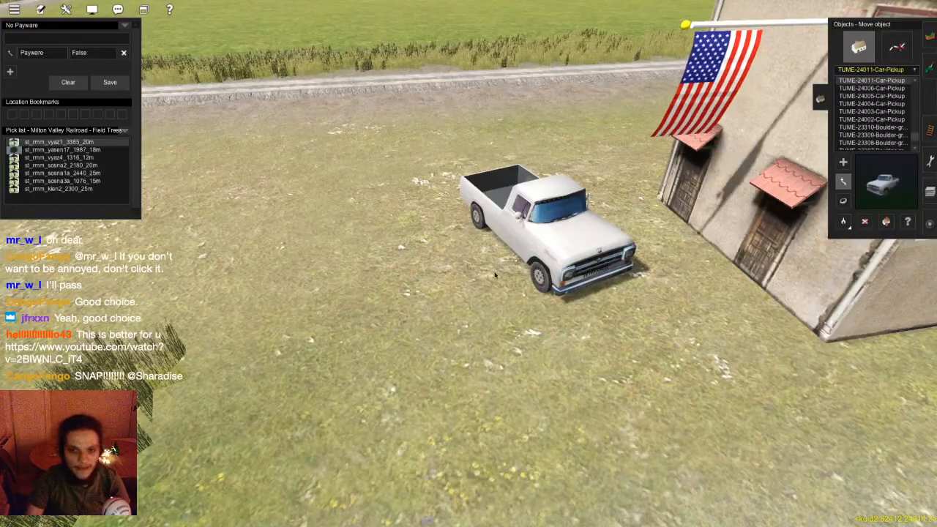
- Try placing and rotating a second pickup on the grass beside the first, and delete it
{"action": "scroll", "coordinate": [464, 272], "scroll_direction": "down", "scroll_amount": 4}
{"action": "key", "text": "Down"}
{"action": "key", "text": "Left"}
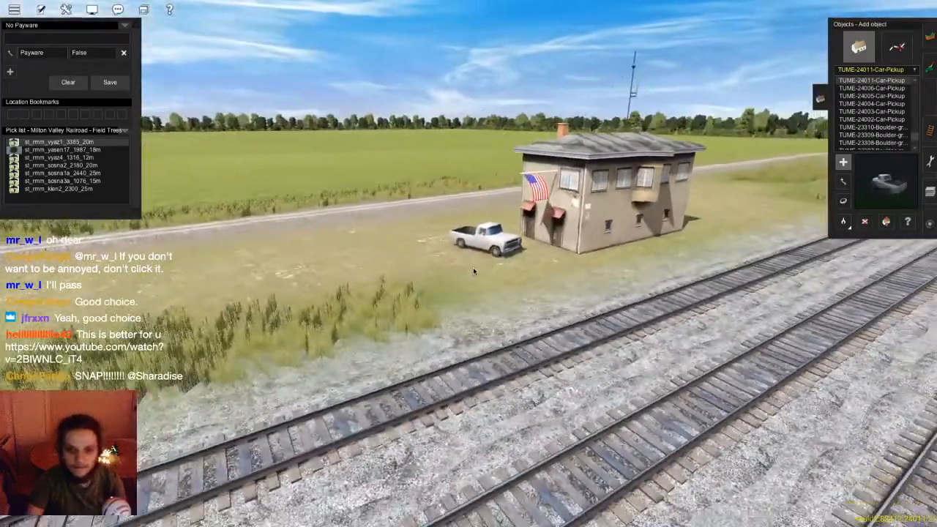
{"action": "scroll", "coordinate": [473, 270], "scroll_direction": "up", "scroll_amount": 3}
{"action": "scroll", "coordinate": [469, 281], "scroll_direction": "down", "scroll_amount": 2}
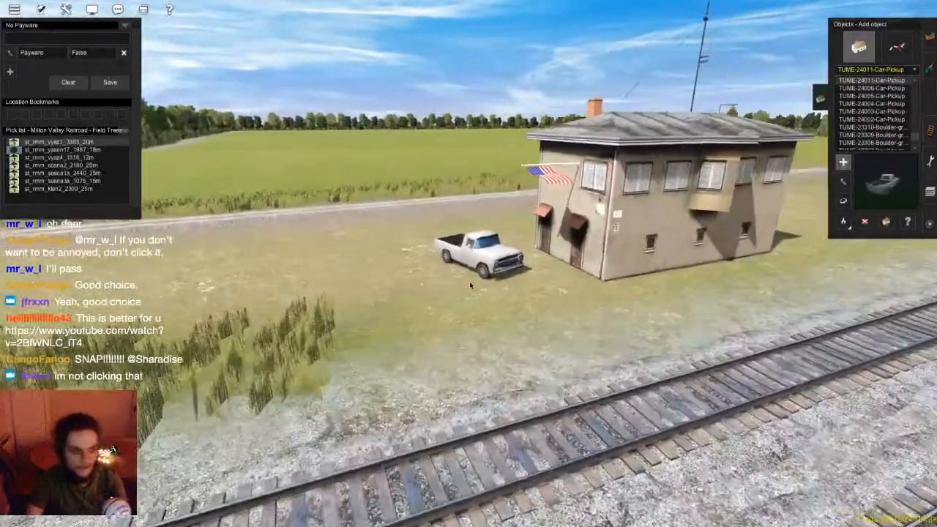
{"action": "left_click", "coordinate": [408, 278]}
{"action": "key", "text": "r"}
{"action": "left_click_drag", "start_coordinate": [410, 265], "coordinate": [395, 265]}
{"action": "key", "text": "d"}
{"action": "left_click", "coordinate": [395, 265]}
- Inspect the parked pickup and the small trackside building from several sides, close up and from across the tracks
{"action": "scroll", "coordinate": [439, 263], "scroll_direction": "down", "scroll_amount": 4}
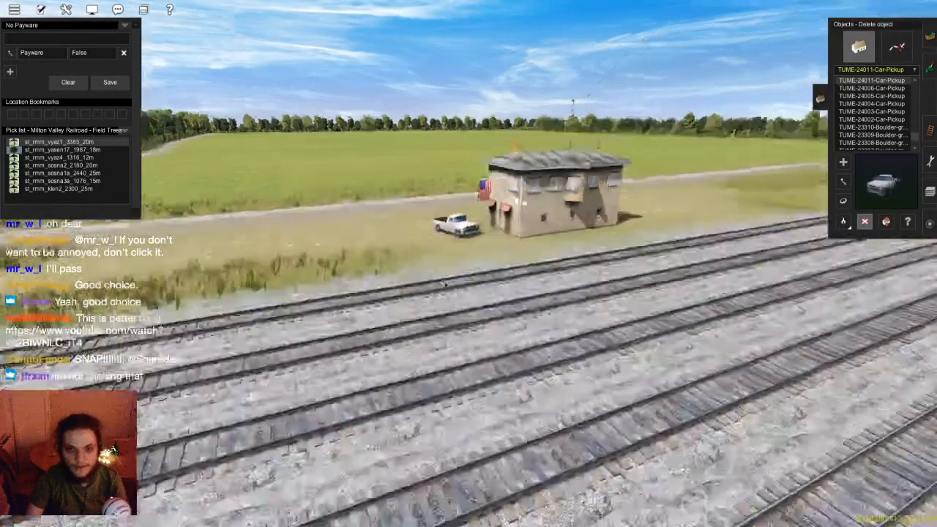
{"action": "key", "text": "Left"}
{"action": "scroll", "coordinate": [440, 261], "scroll_direction": "up", "scroll_amount": 5}
{"action": "key", "text": "Left"}
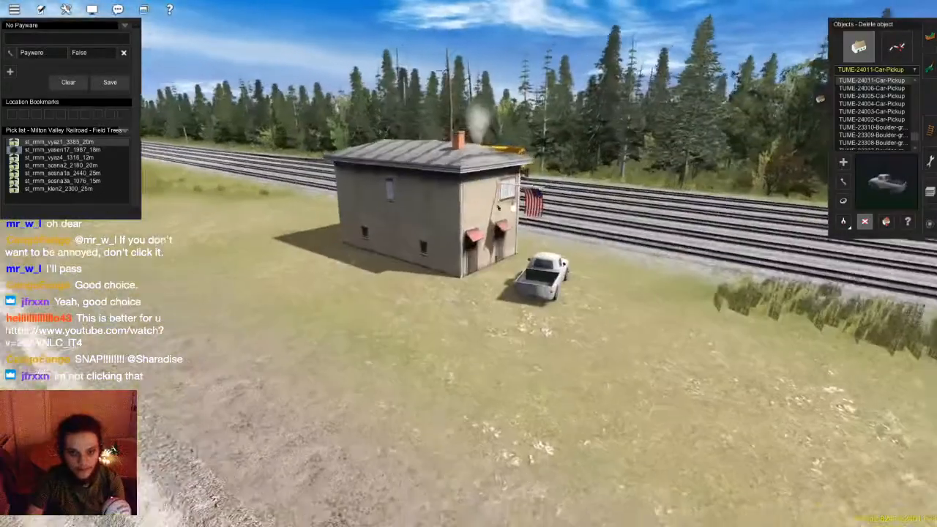
{"action": "scroll", "coordinate": [502, 278], "scroll_direction": "up", "scroll_amount": 8}
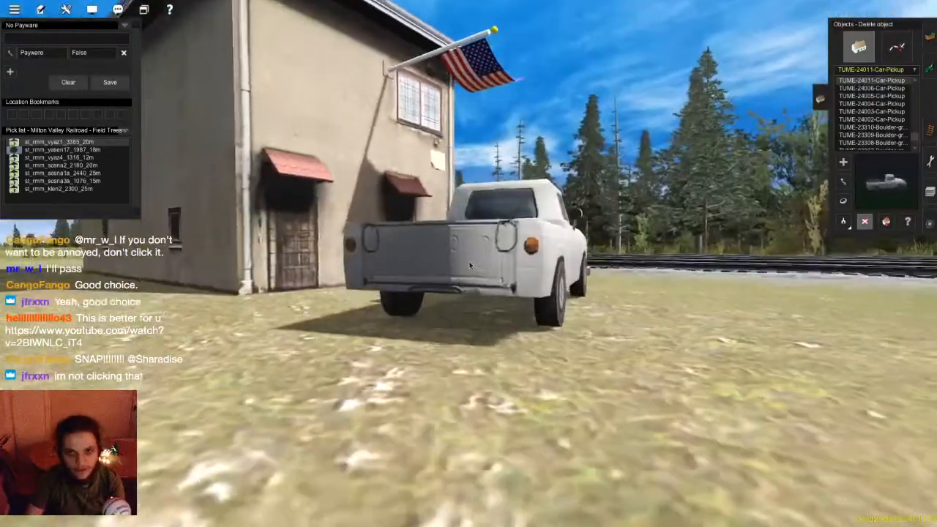
{"action": "right_click_drag", "start_coordinate": [470, 265], "coordinate": [464, 123]}
{"action": "scroll", "coordinate": [464, 123], "scroll_direction": "down", "scroll_amount": 15}
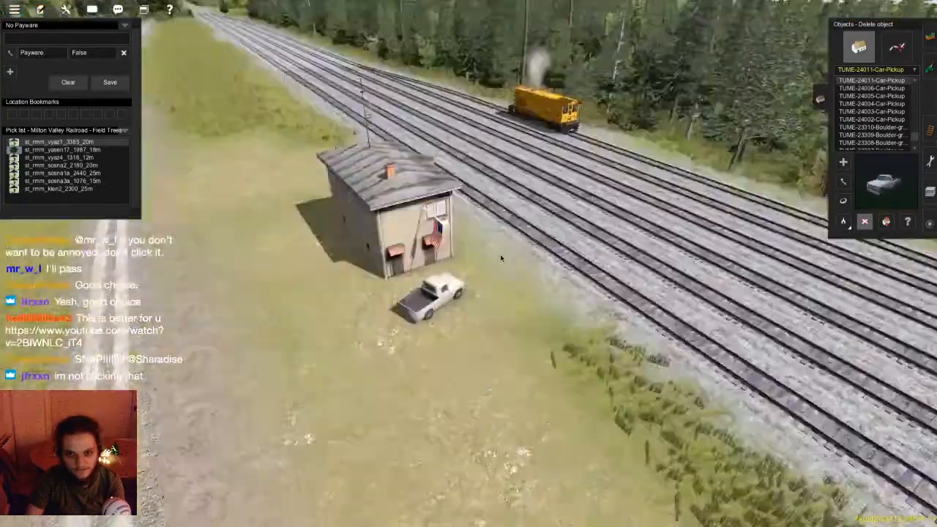
{"action": "scroll", "coordinate": [447, 268], "scroll_direction": "up", "scroll_amount": 10}
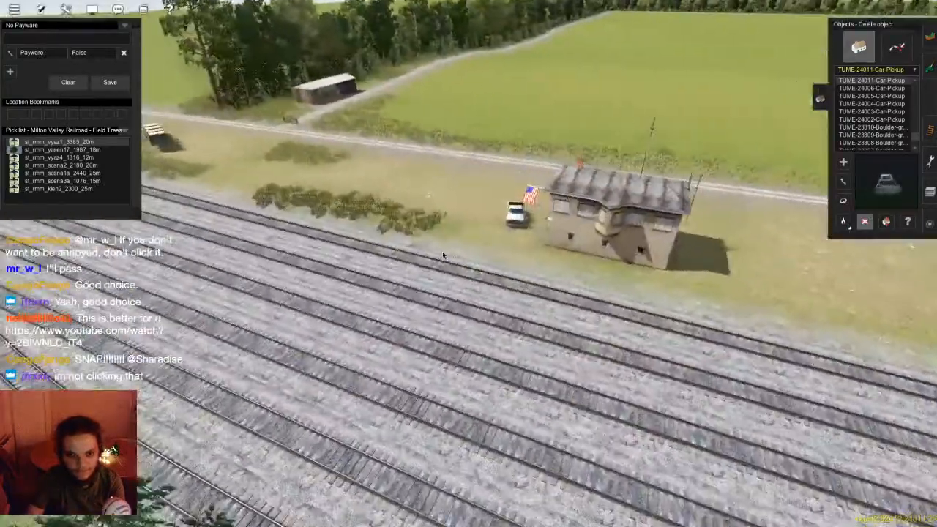
{"action": "key", "text": "Left"}
{"action": "scroll", "coordinate": [442, 251], "scroll_direction": "down", "scroll_amount": 5}
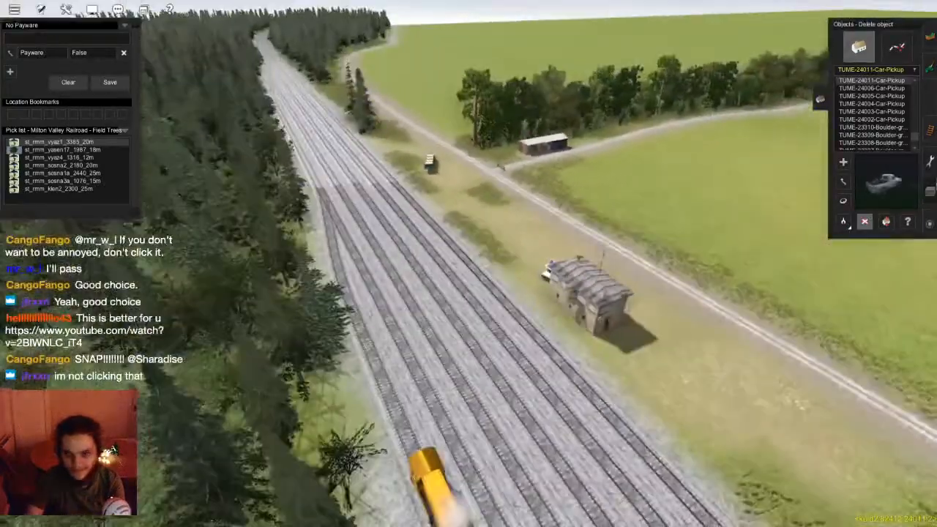
- Close the object tools and save the route
{"action": "key", "text": "F6"}
{"action": "key", "text": "F6"}
{"action": "right_click_drag", "start_coordinate": [442, 251], "coordinate": [528, 385]}
{"action": "key", "text": "ctrl+s"}
{"action": "key", "text": "Return"}
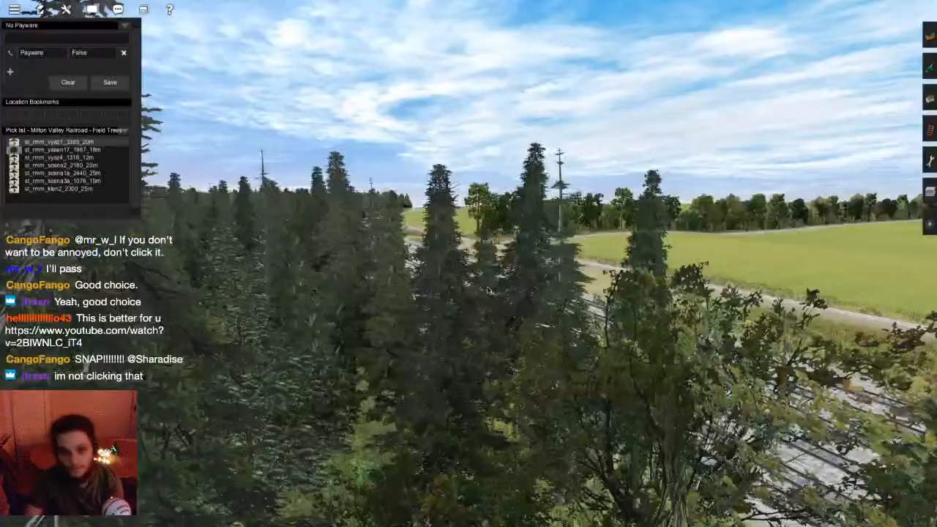
- Survey the forest, farm fields, roads and rail line around the trackside area from above
{"action": "scroll", "coordinate": [489, 291], "scroll_direction": "down", "scroll_amount": 5}
{"action": "right_click_drag", "start_coordinate": [489, 291], "coordinate": [292, 132]}
{"action": "key", "text": "Up"}
{"action": "scroll", "coordinate": [421, 313], "scroll_direction": "down", "scroll_amount": 3}
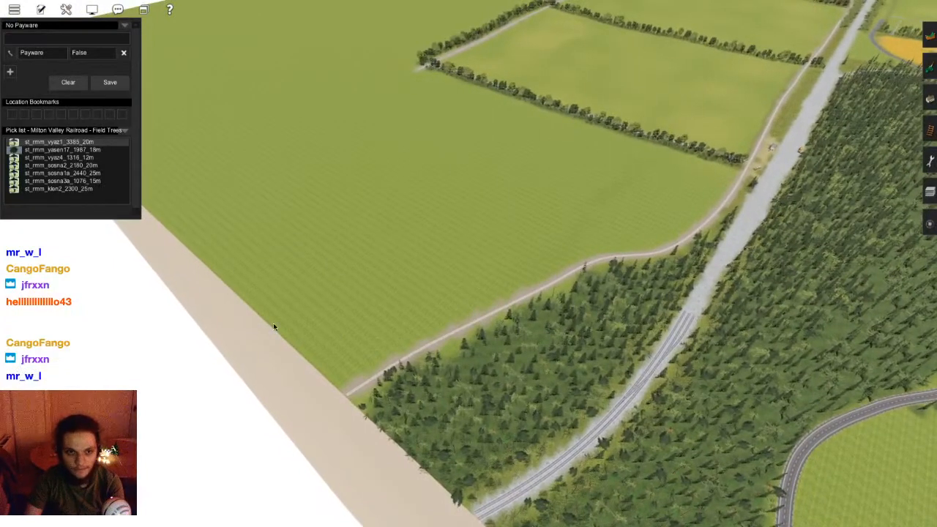
{"action": "right_click_drag", "start_coordinate": [275, 326], "coordinate": [356, 243]}
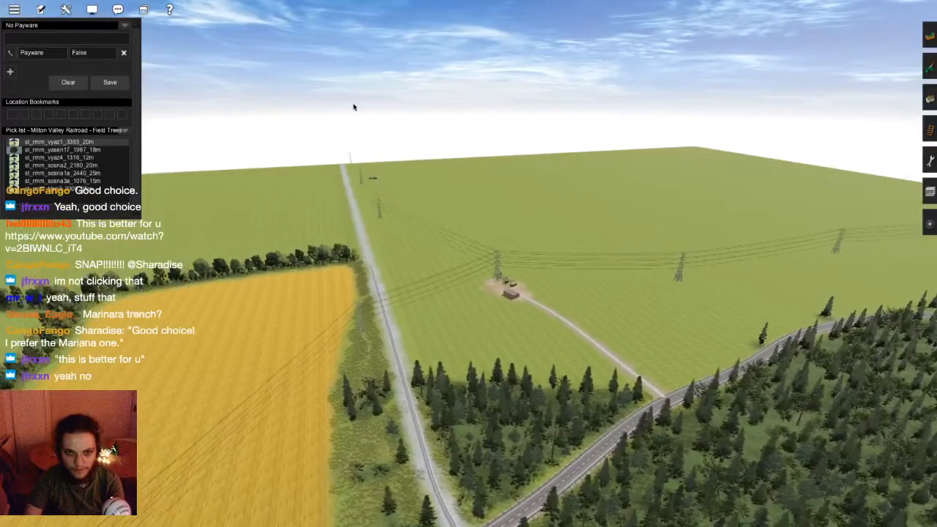
{"action": "right_click_drag", "start_coordinate": [370, 230], "coordinate": [424, 220]}
{"action": "key", "text": "Up"}
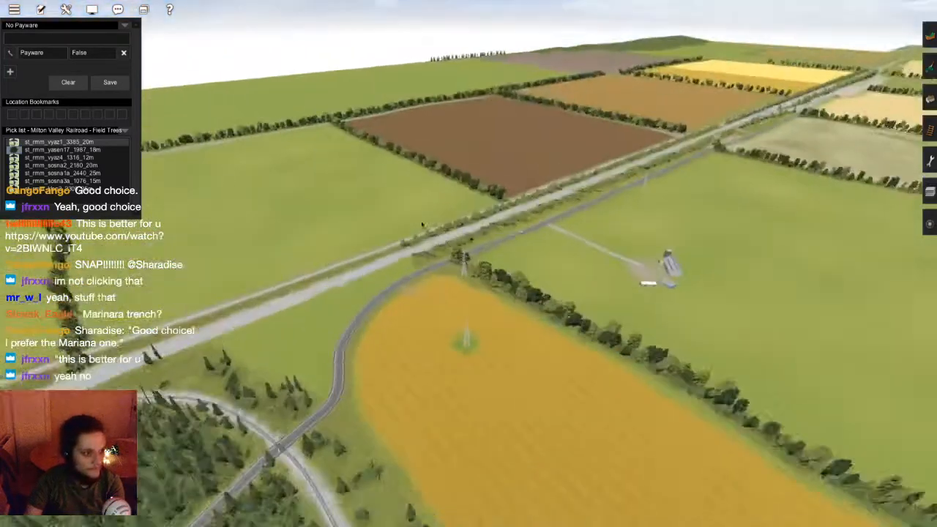
{"action": "key", "text": "Left"}
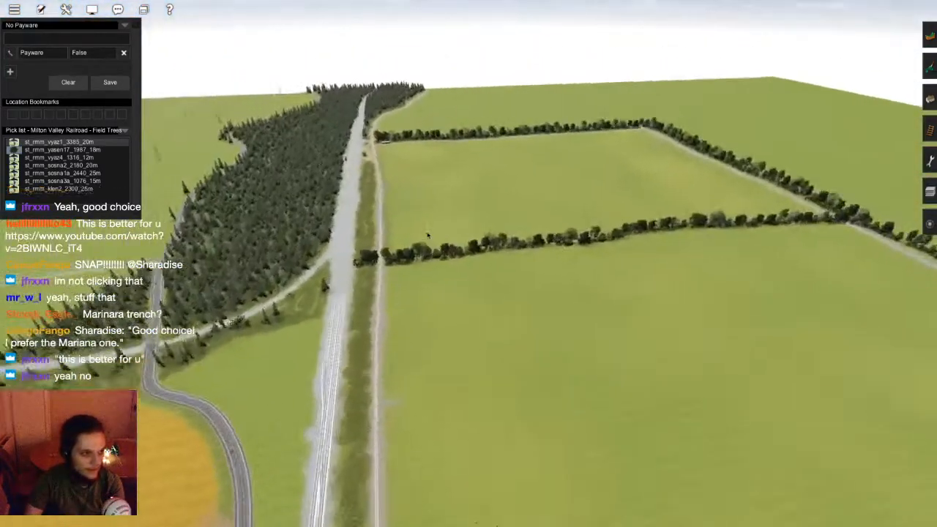
{"action": "key", "text": "Right"}
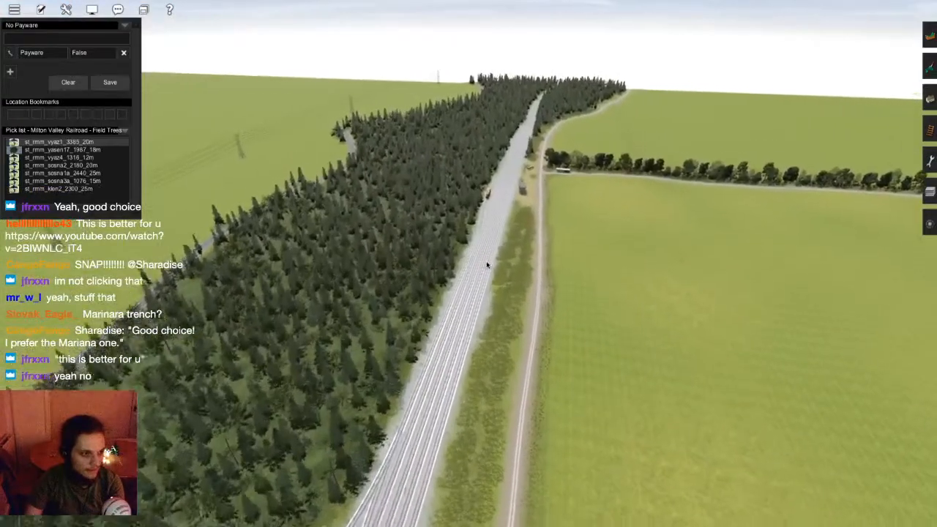
- Survey the trackside area and adjoining farm fields as far as the end of the tree-lined dirt road
{"action": "key", "text": "Right"}
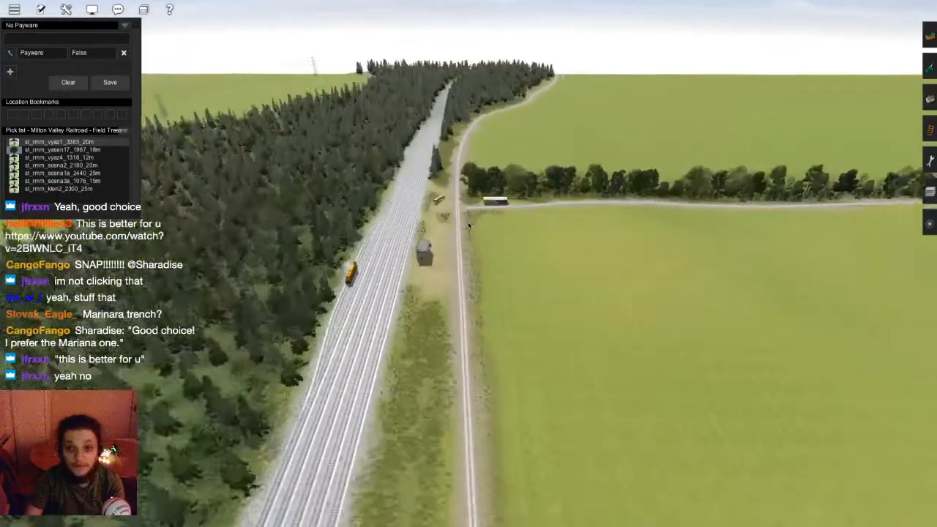
{"action": "key", "text": "Up"}
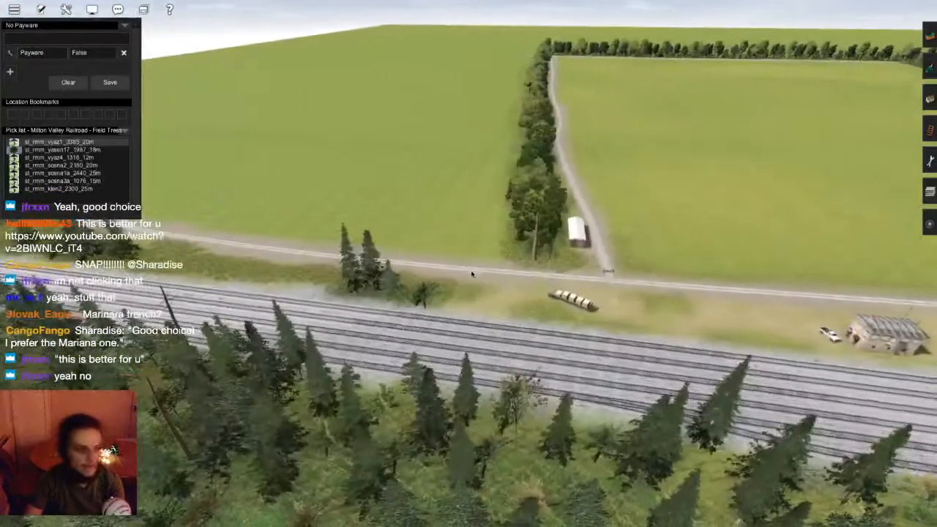
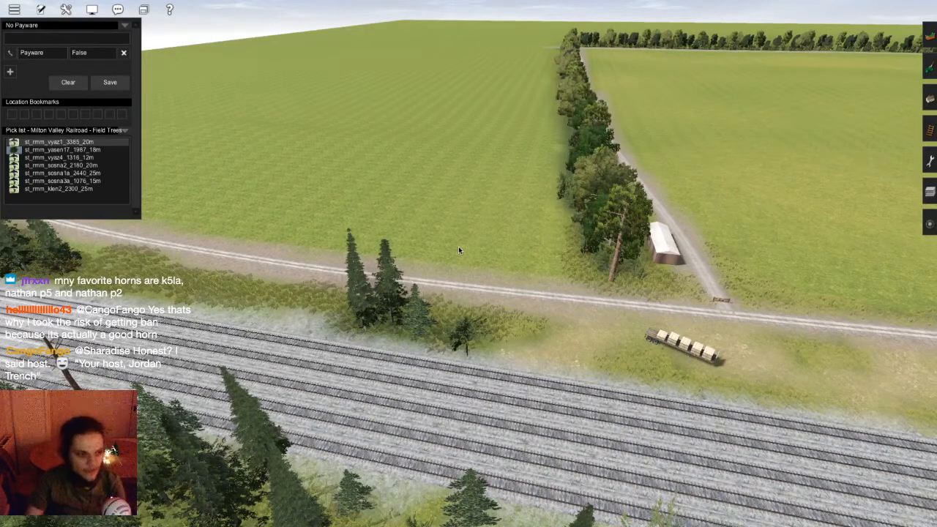
{"action": "scroll", "coordinate": [501, 283], "scroll_direction": "up", "scroll_amount": 2}
{"action": "scroll", "coordinate": [501, 283], "scroll_direction": "down", "scroll_amount": 3}
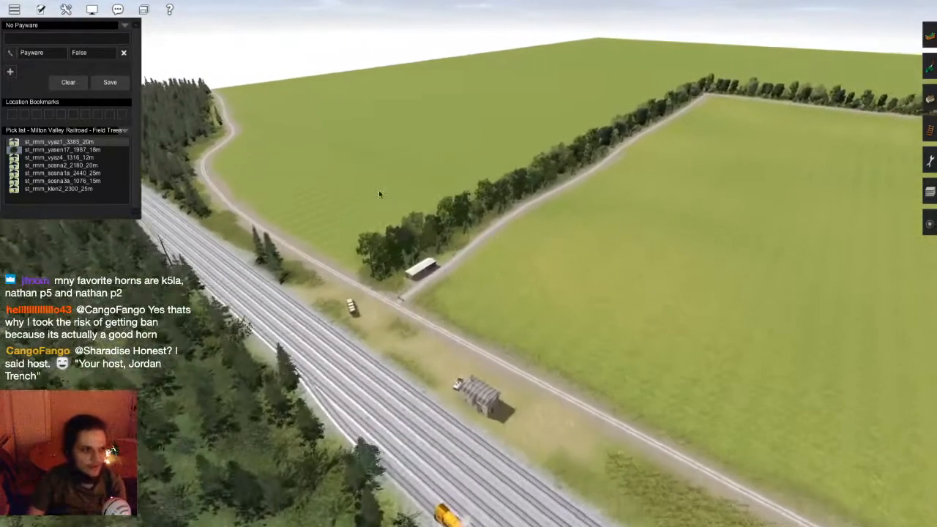
{"action": "scroll", "coordinate": [485, 287], "scroll_direction": "down", "scroll_amount": 3}
{"action": "right_click_drag", "start_coordinate": [548, 198], "coordinate": [680, 198]}
{"action": "key", "text": "F4"}
{"action": "right_click_drag", "start_coordinate": [548, 288], "coordinate": [456, 261]}
{"action": "key", "text": "Right"}
{"action": "key", "text": "Up"}
{"action": "key", "text": "Up"}
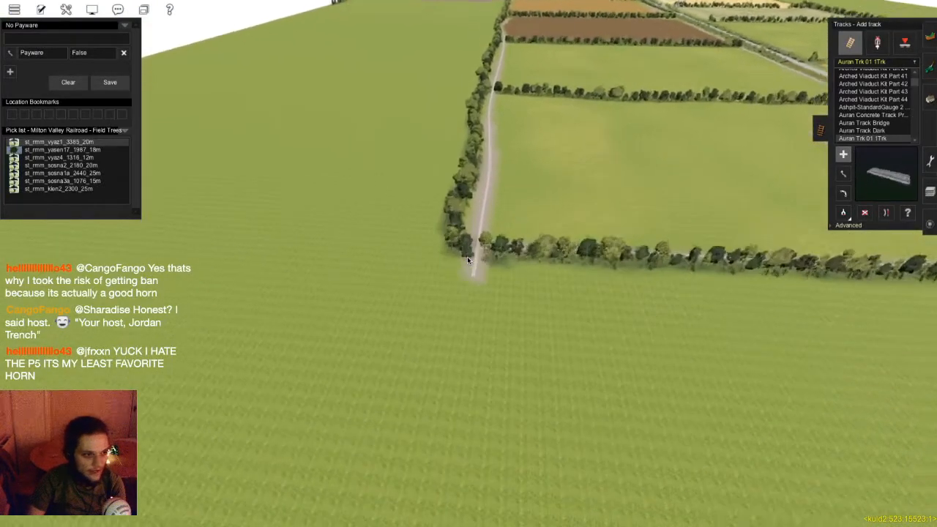
- Start a line of st_rmm_vyaz1_3385_20m trees continuing the hedgerow from the end of the dirt road into the open field
{"action": "key", "text": "F3"}
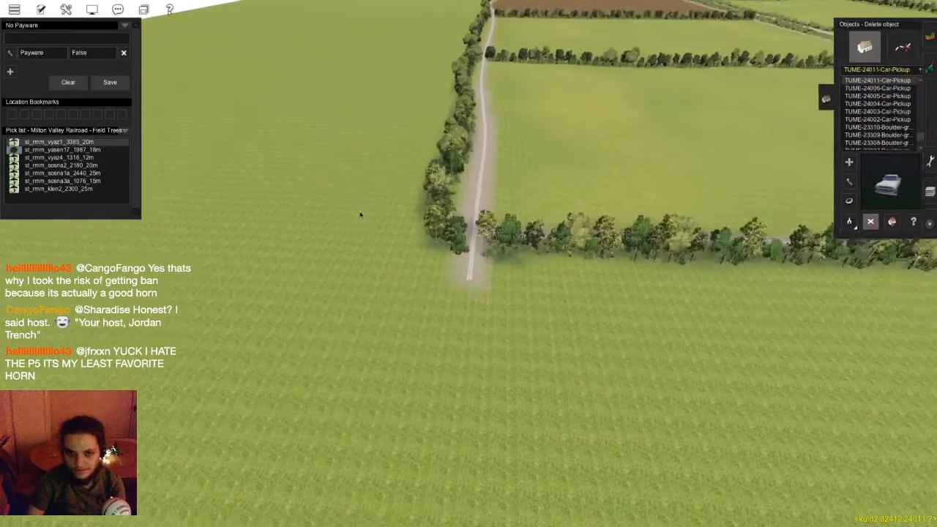
{"action": "left_click", "coordinate": [76, 141]}
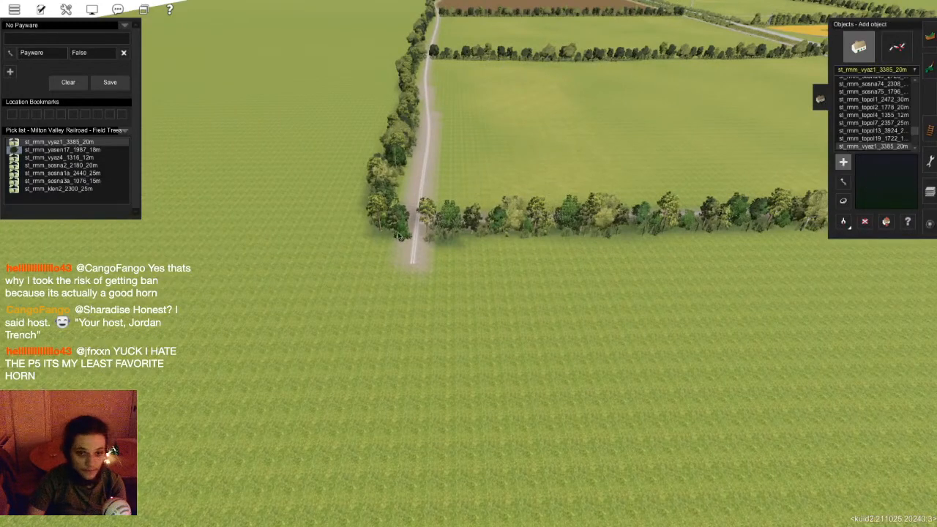
{"action": "left_click", "coordinate": [380, 247]}
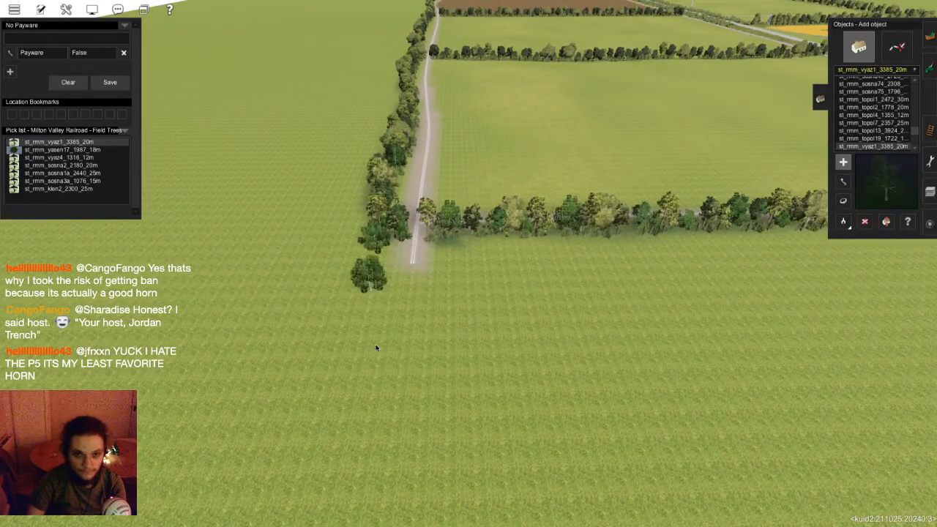
{"action": "left_click", "coordinate": [484, 226]}
{"action": "left_click", "coordinate": [489, 256]}
{"action": "left_click", "coordinate": [480, 286]}
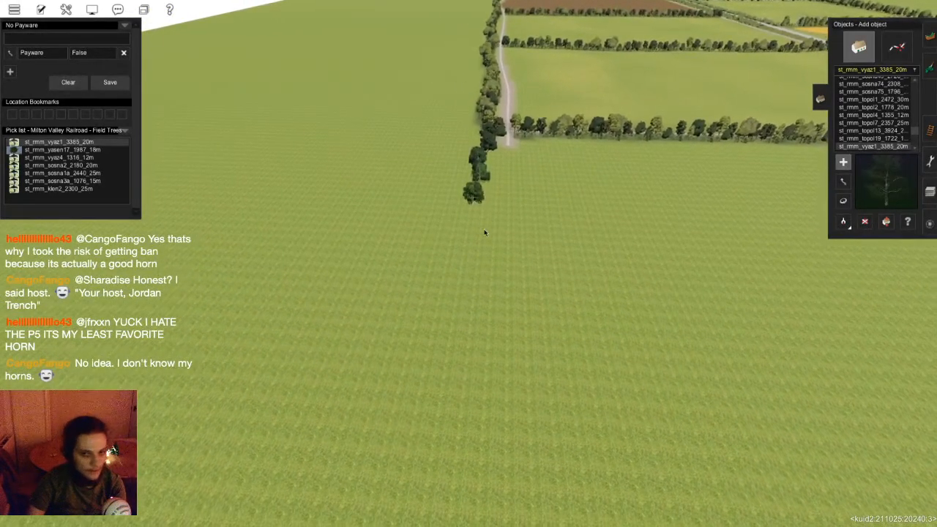
{"action": "left_click", "coordinate": [475, 223]}
{"action": "left_click", "coordinate": [451, 343]}
{"action": "right_click", "coordinate": [445, 406]}
- Extend the line of st_rmm_vyaz1_3385_20m trees across the open field to the edge of the route board
{"action": "left_click", "coordinate": [476, 239]}
{"action": "left_click", "coordinate": [460, 272]}
{"action": "left_click", "coordinate": [442, 311]}
{"action": "right_click", "coordinate": [440, 363]}
{"action": "left_click", "coordinate": [474, 272]}
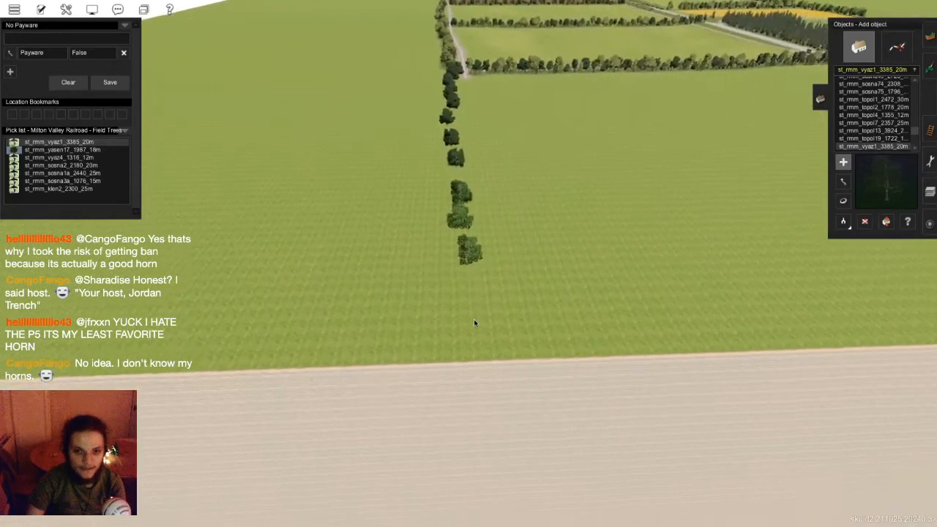
{"action": "left_click", "coordinate": [473, 320]}
{"action": "right_click", "coordinate": [498, 340]}
- Plant spaced st_rmm_vyaz1_3385_20m trees along the board edge between the new tree line and the forest road
{"action": "key", "text": "Left"}
{"action": "key", "text": "Up"}
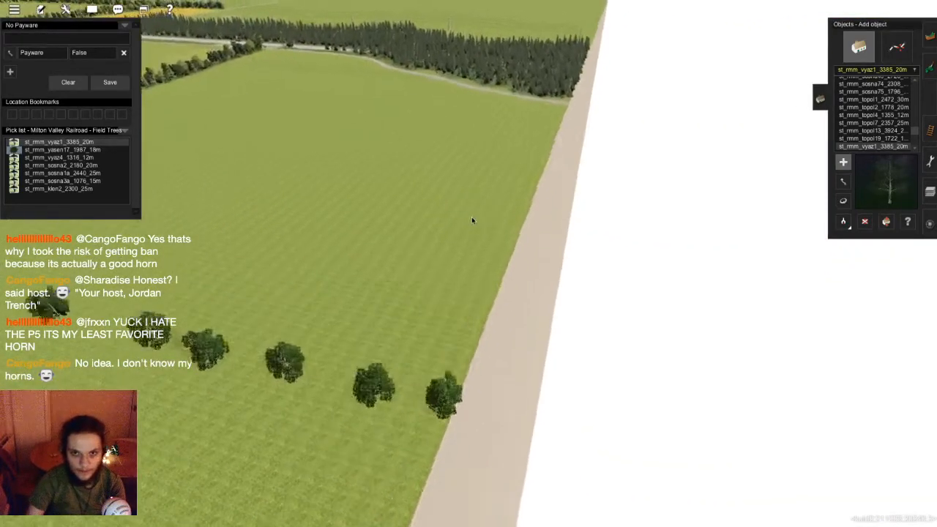
{"action": "left_click", "coordinate": [566, 71]}
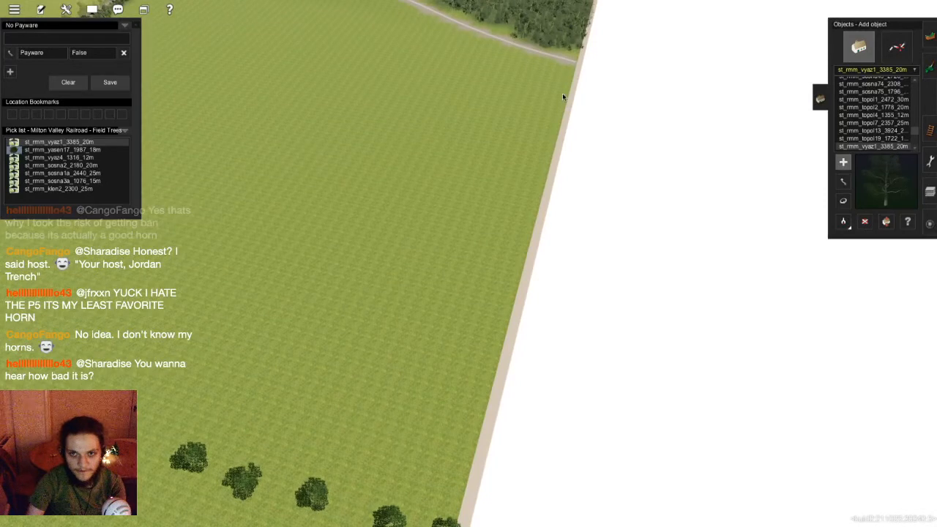
{"action": "left_click", "coordinate": [564, 92]}
{"action": "left_click", "coordinate": [560, 110]}
{"action": "left_click", "coordinate": [522, 235]}
{"action": "left_click", "coordinate": [499, 316]}
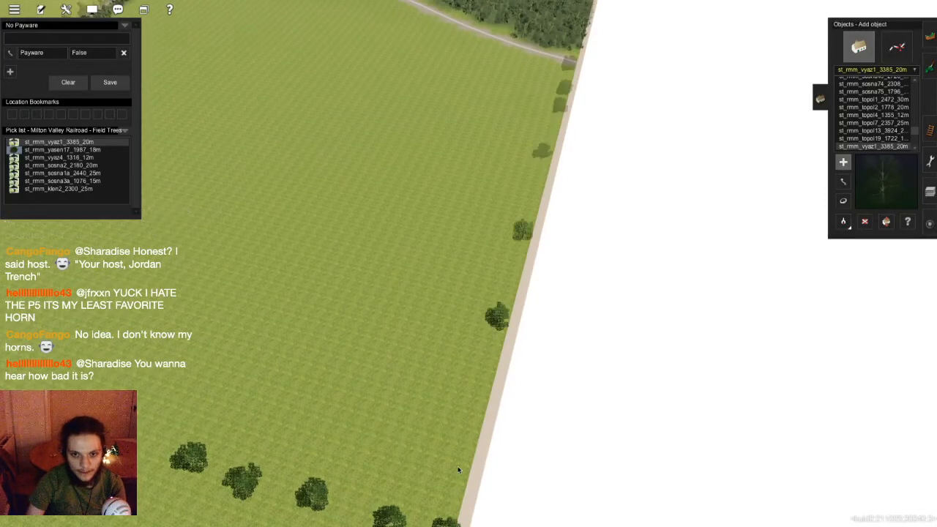
{"action": "left_click", "coordinate": [470, 426]}
- Fill the gaps in the board-edge tree row with st_rmm_yasen17_1987_18m trees, from the forest road to the field corner
{"action": "key", "text": "Left"}
{"action": "right_click", "coordinate": [600, 70]}
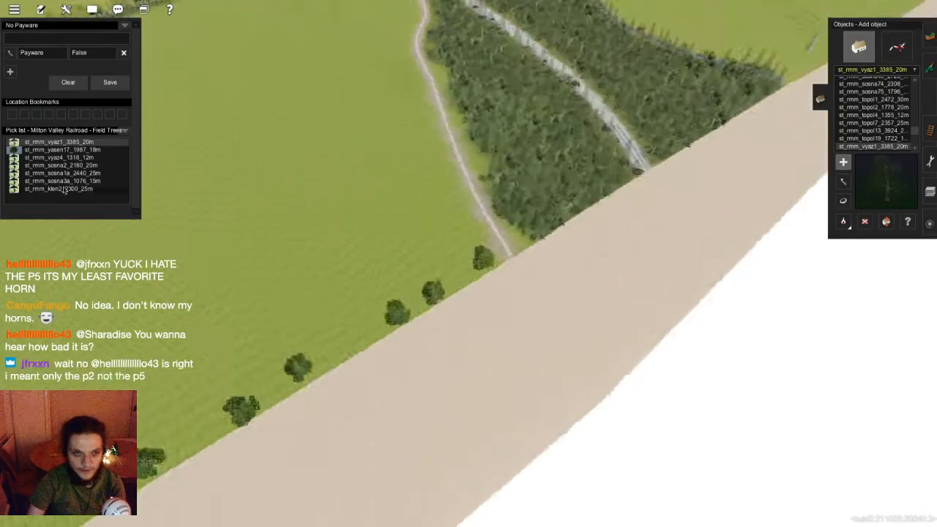
{"action": "left_click", "coordinate": [99, 150]}
{"action": "key", "text": "Left"}
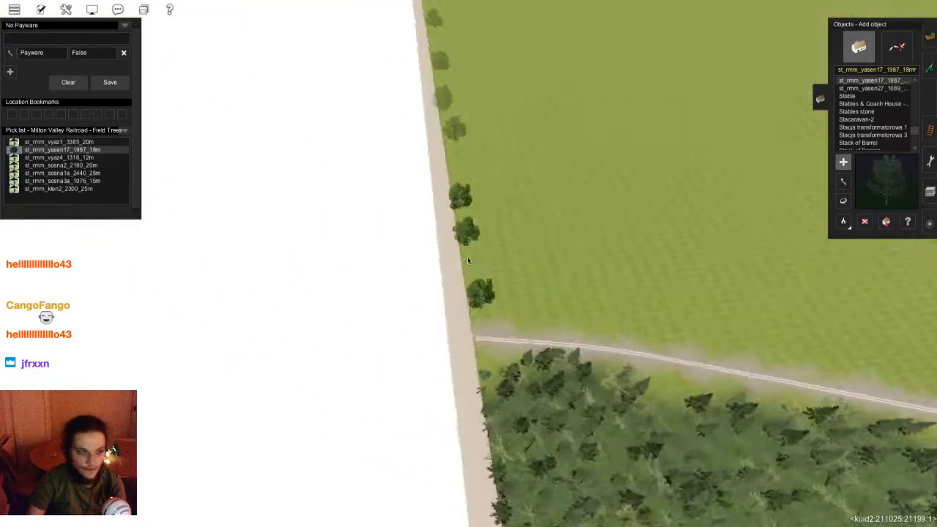
{"action": "left_click", "coordinate": [480, 262]}
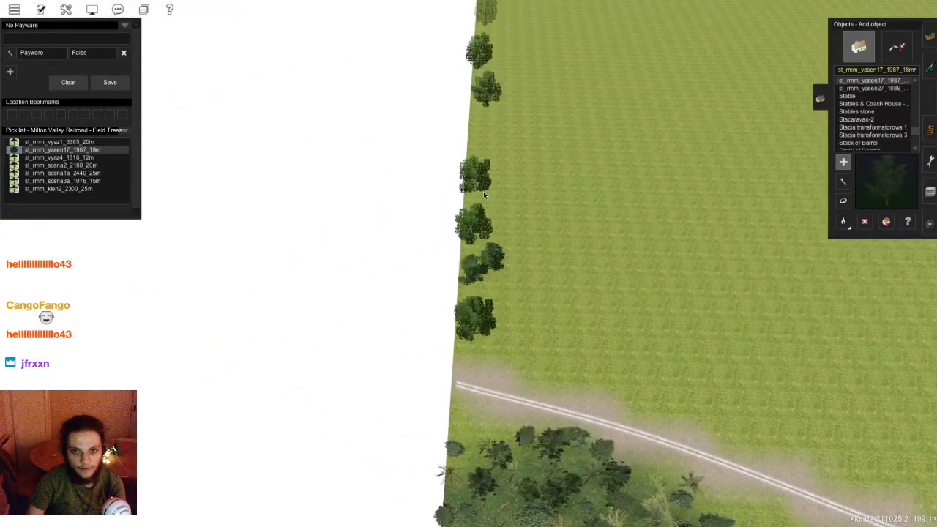
{"action": "key", "text": "Up"}
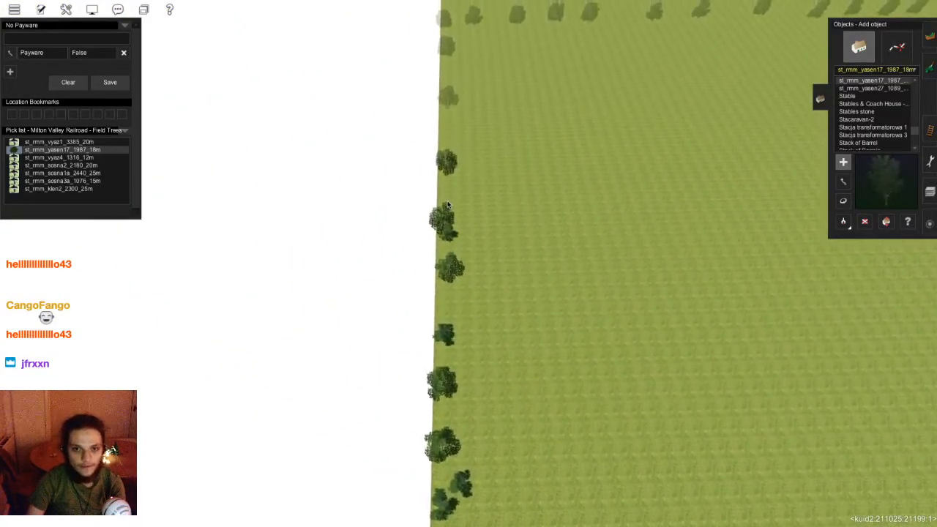
{"action": "left_click", "coordinate": [471, 278]}
{"action": "left_click", "coordinate": [476, 255]}
{"action": "left_click", "coordinate": [478, 188]}
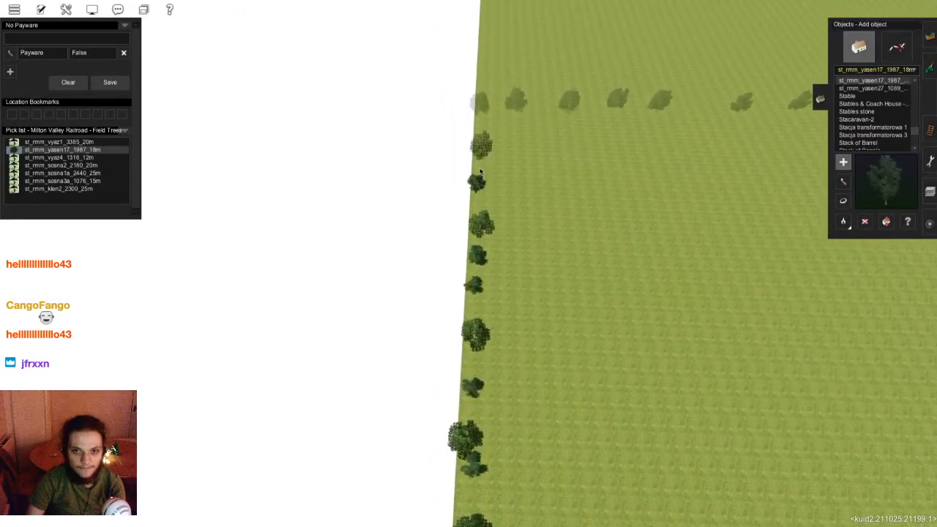
{"action": "key", "text": "Left"}
- Plant st_rmm_yasen17_1987_18m trees between the existing ones in the row across the field, back to the dirt road's end
{"action": "key", "text": "Up"}
{"action": "key", "text": "Left"}
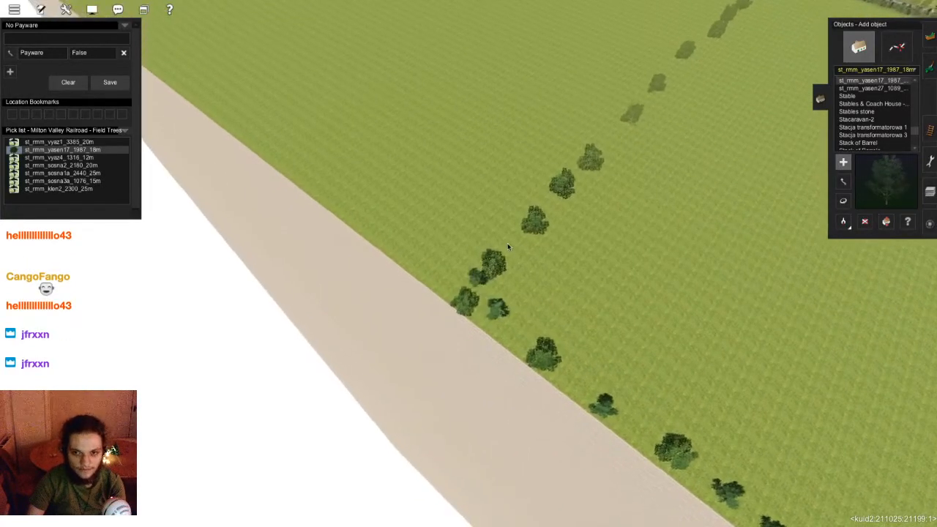
{"action": "key", "text": "Up"}
{"action": "key", "text": "Up"}
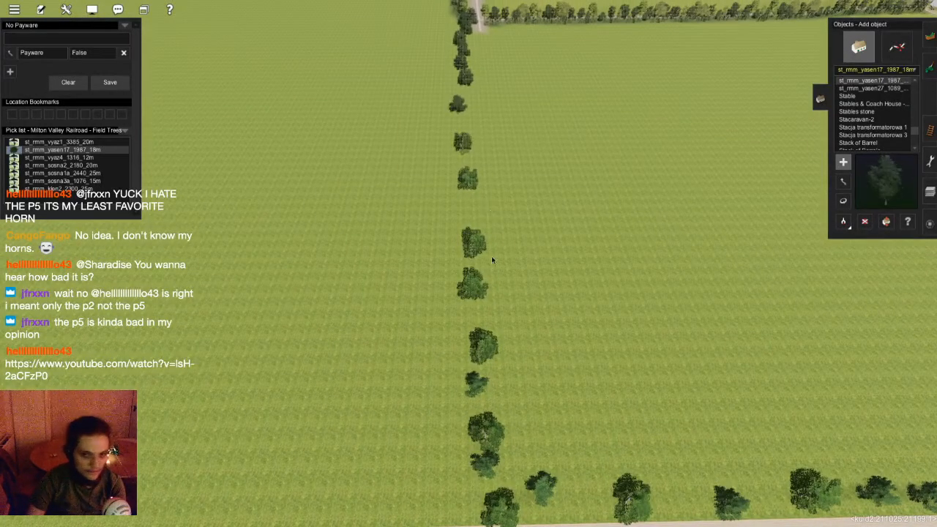
{"action": "left_click", "coordinate": [477, 295]}
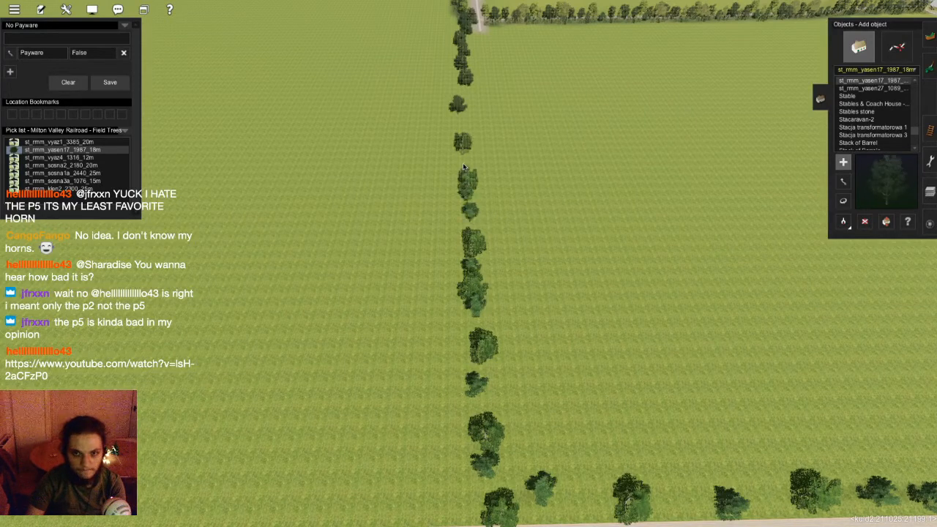
{"action": "key", "text": "Up"}
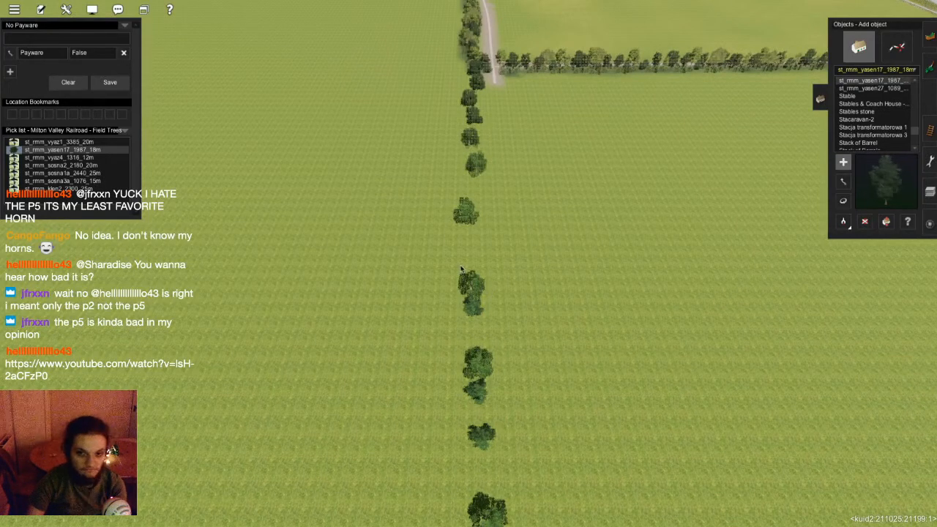
{"action": "key", "text": "Up"}
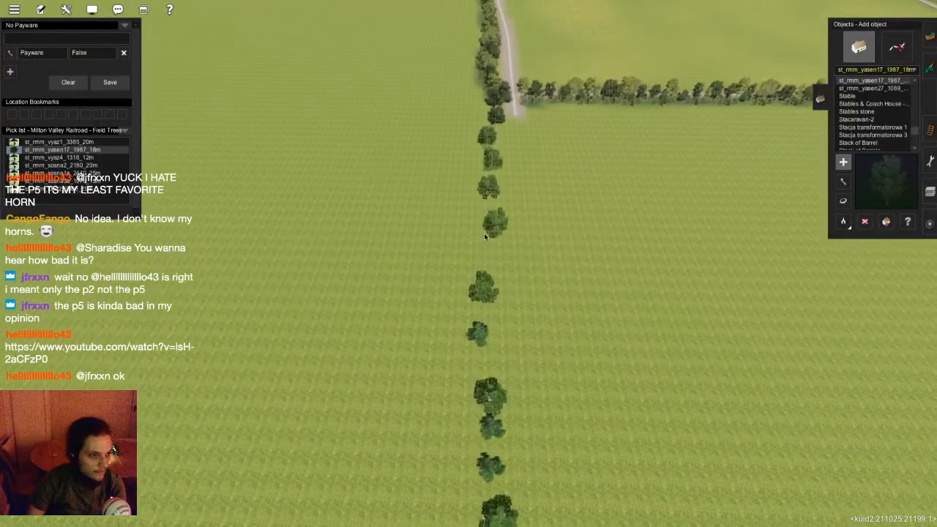
{"action": "key", "text": "Up"}
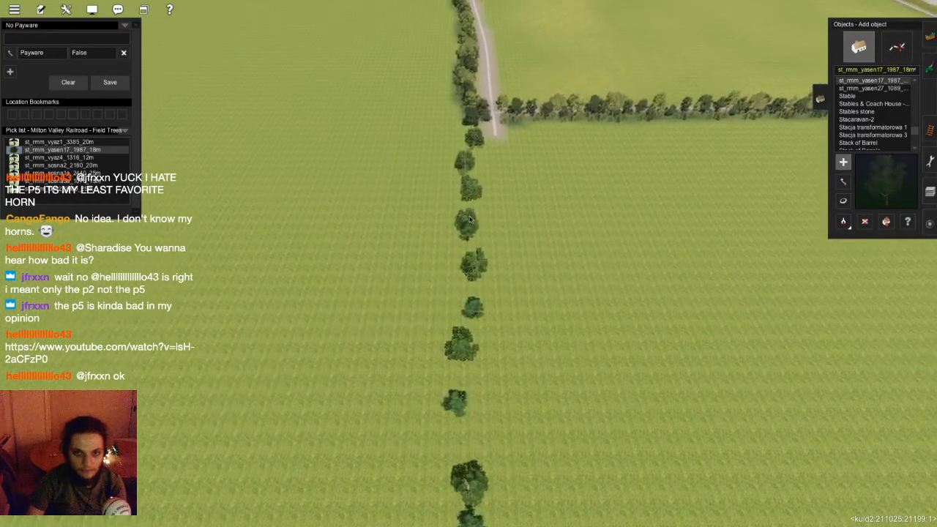
{"action": "key", "text": "Up"}
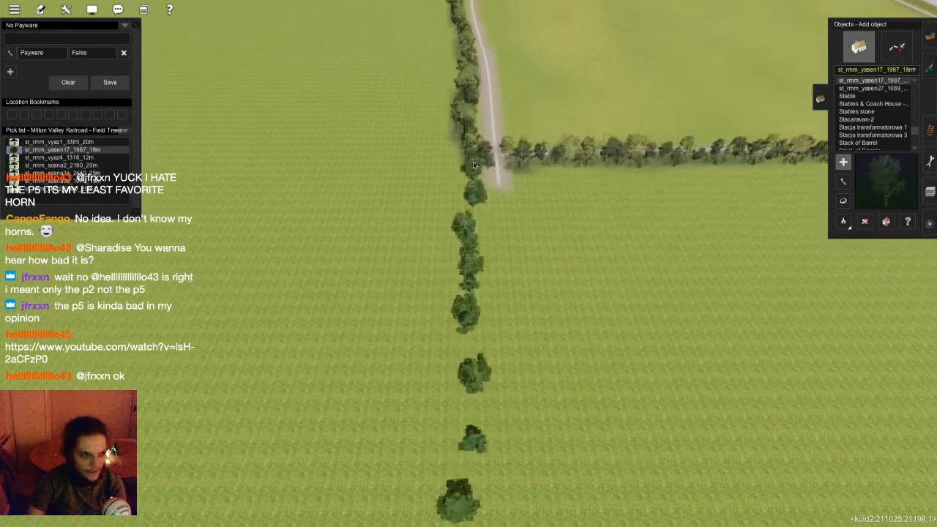
{"action": "right_click", "coordinate": [472, 414]}
{"action": "key", "text": "Left"}
{"action": "scroll", "coordinate": [470, 410], "scroll_direction": "down", "scroll_amount": 3}
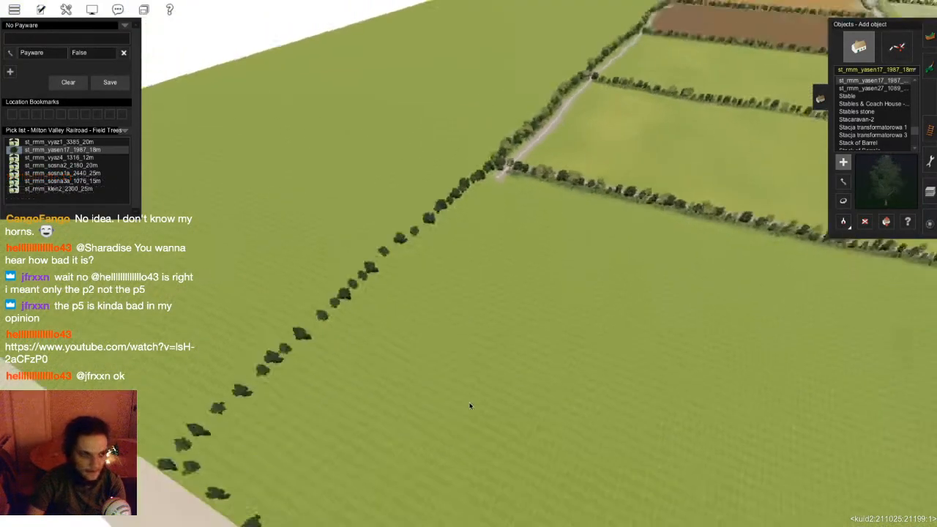
- Add st_rmm_vyaz4_1316_12m trees among the board-edge row, starting from the forest road
{"action": "key", "text": "Left"}
{"action": "right_click", "coordinate": [499, 352]}
{"action": "left_click", "coordinate": [106, 158]}
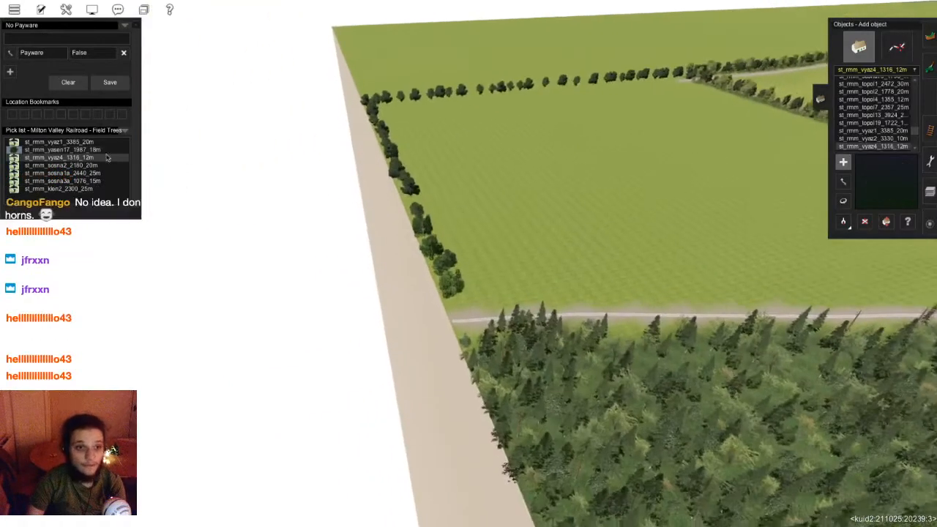
{"action": "scroll", "coordinate": [516, 278], "scroll_direction": "up", "scroll_amount": 4}
{"action": "right_click_drag", "start_coordinate": [352, 322], "coordinate": [507, 253]}
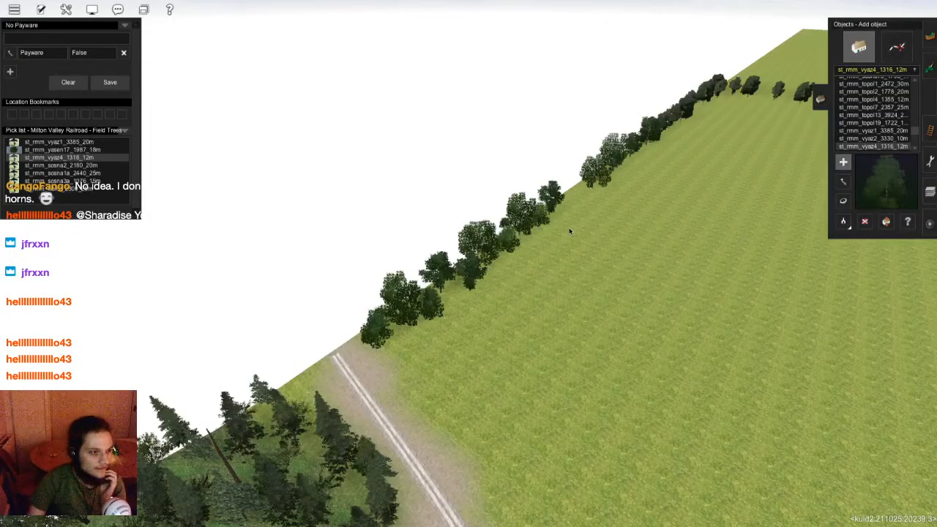
{"action": "right_click_drag", "start_coordinate": [600, 246], "coordinate": [460, 191]}
{"action": "scroll", "coordinate": [506, 275], "scroll_direction": "up", "scroll_amount": 5}
- Thicken the tree line across the field with st_rmm_vyaz4_1316_12m trees up to the end of the dirt road
{"action": "key", "text": "Up"}
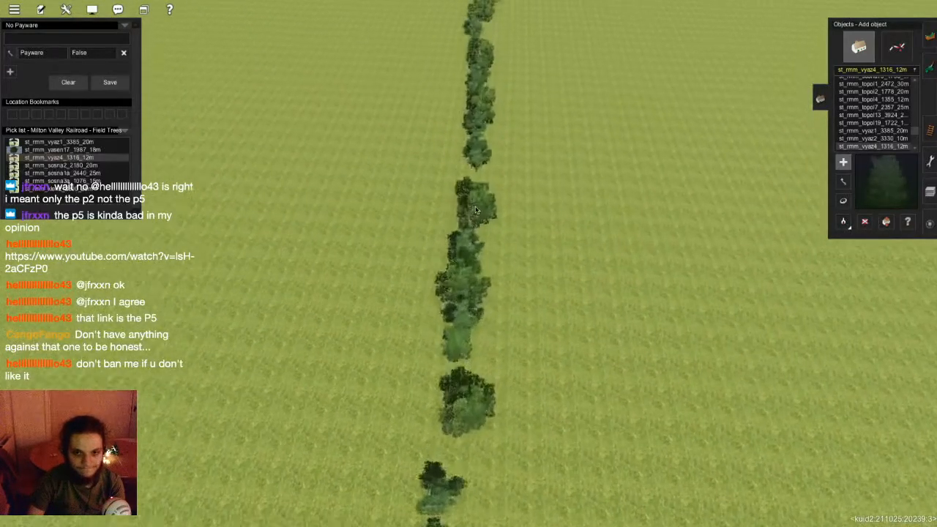
{"action": "key", "text": "Up"}
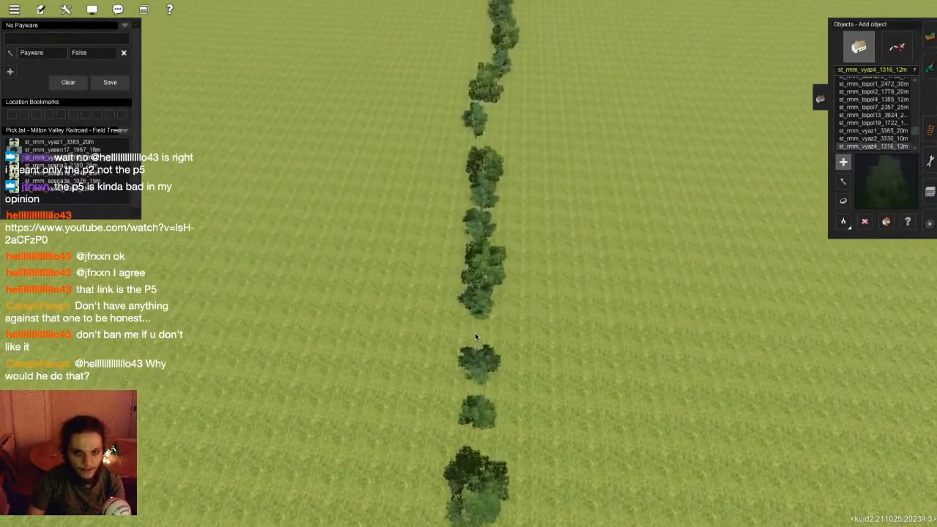
{"action": "key", "text": "Up"}
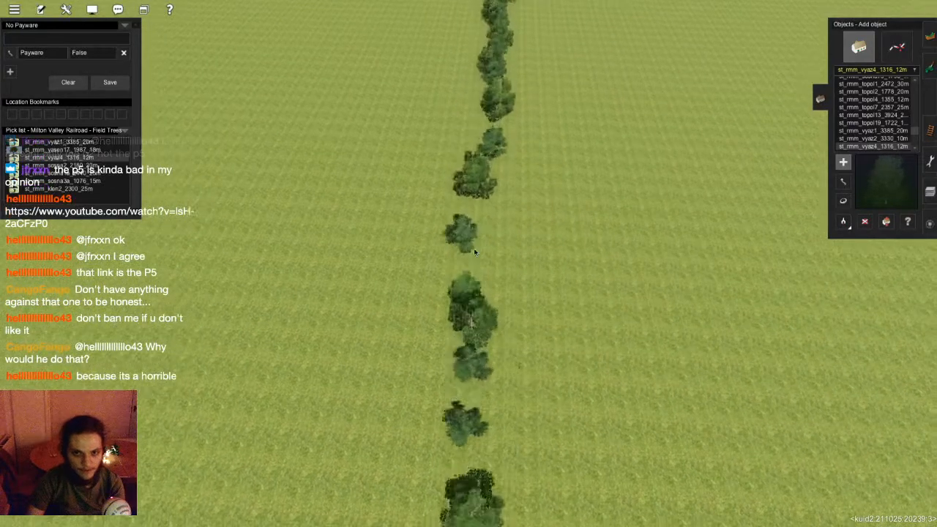
{"action": "key", "text": "Up"}
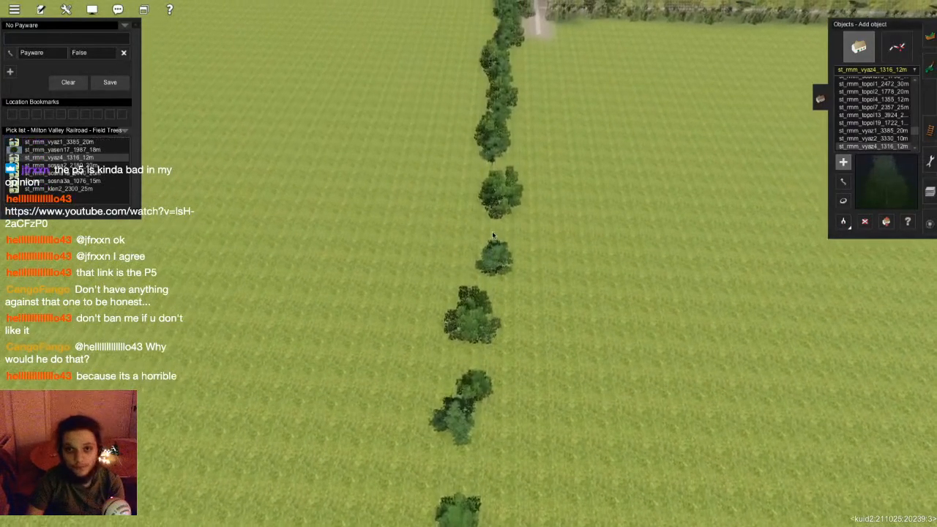
{"action": "key", "text": "Up"}
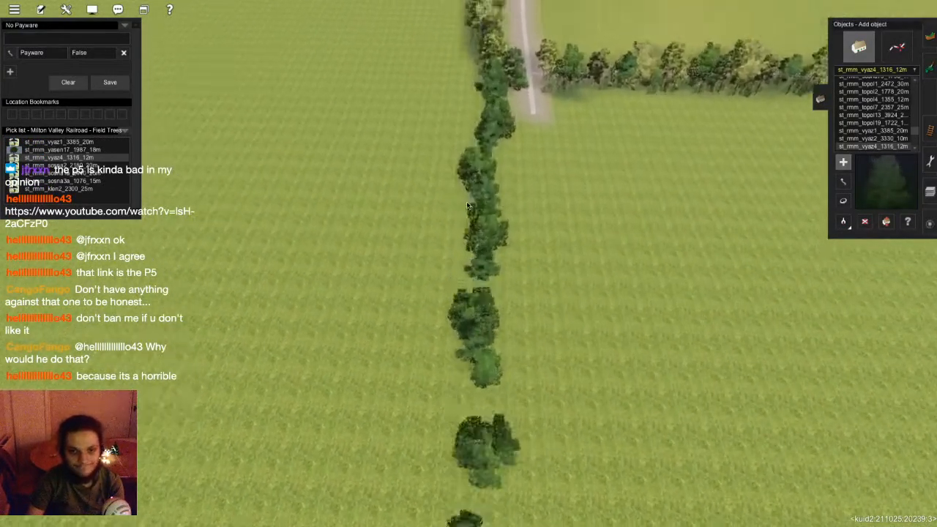
{"action": "key", "text": "Up"}
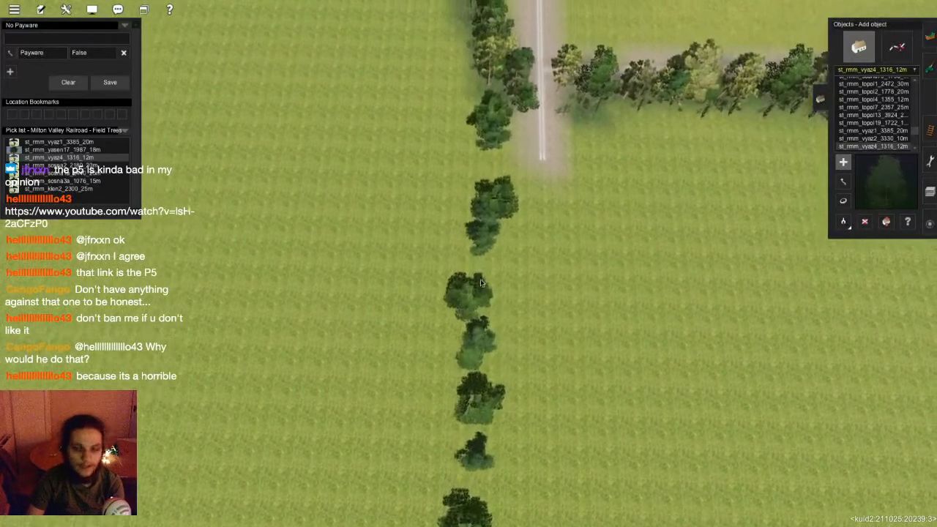
{"action": "key", "text": "Up"}
- Add st_rmm_sosna2_2180_20m trees among the board-edge row, from the forest road to the field corner
{"action": "right_click_drag", "start_coordinate": [475, 276], "coordinate": [132, 221]}
{"action": "key", "text": "Left"}
{"action": "left_click", "coordinate": [63, 165]}
{"action": "key", "text": "Left"}
{"action": "right_click_drag", "start_coordinate": [442, 376], "coordinate": [441, 392]}
{"action": "key", "text": "Down"}
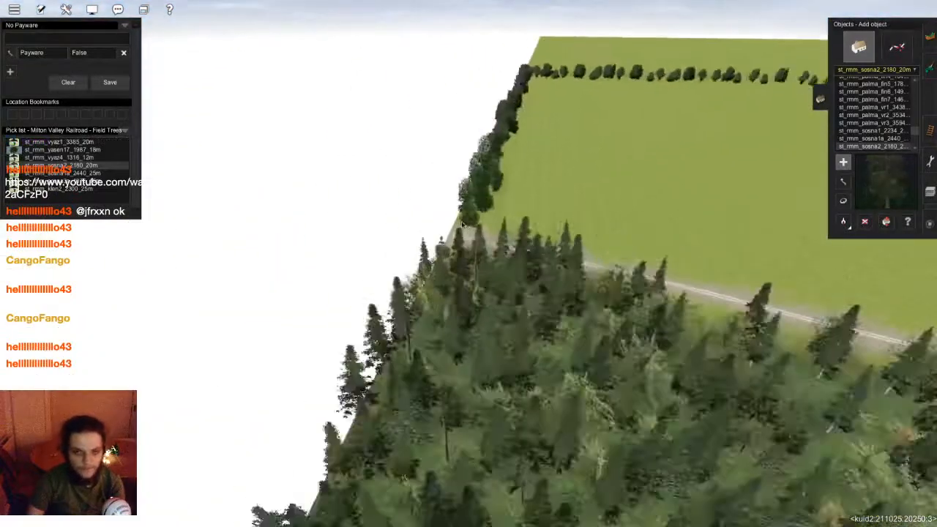
{"action": "scroll", "coordinate": [473, 259], "scroll_direction": "up", "scroll_amount": 3}
{"action": "right_click_drag", "start_coordinate": [498, 225], "coordinate": [434, 376]}
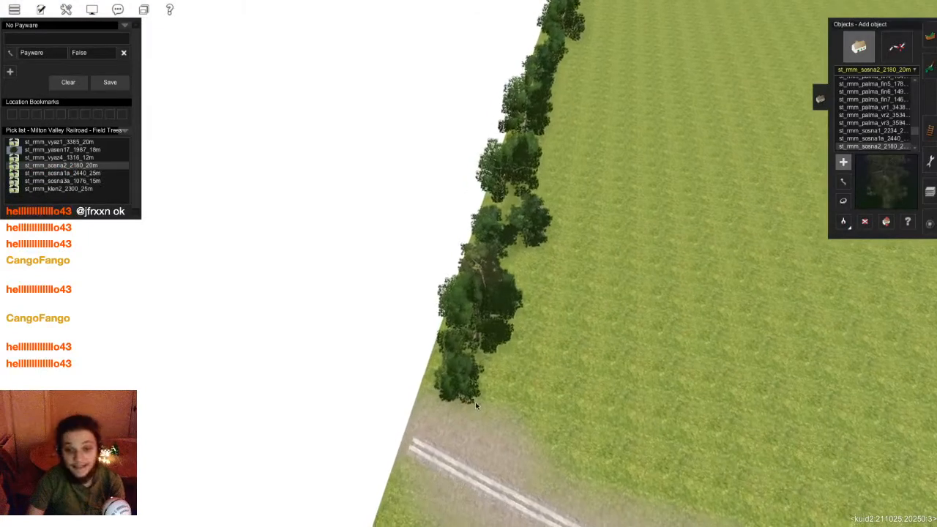
{"action": "left_click", "coordinate": [488, 217]}
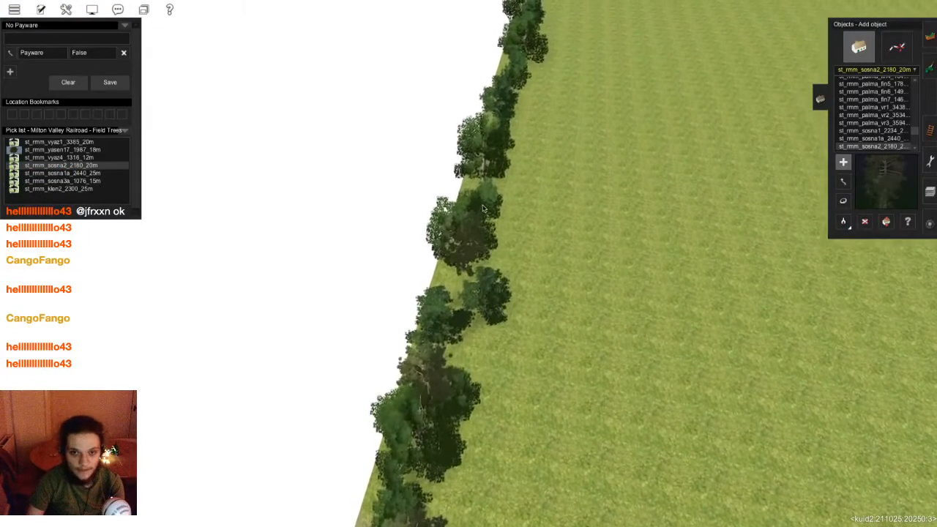
{"action": "left_click", "coordinate": [464, 307]}
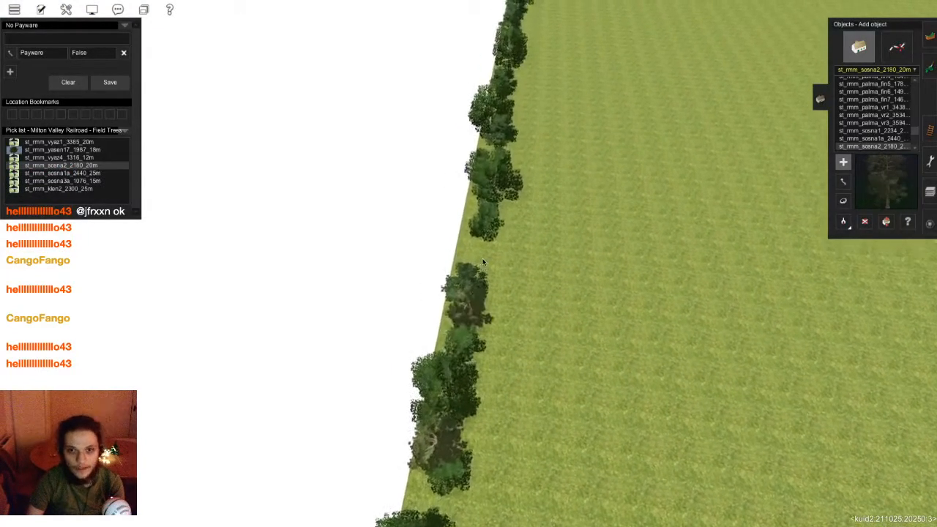
{"action": "left_click", "coordinate": [464, 265]}
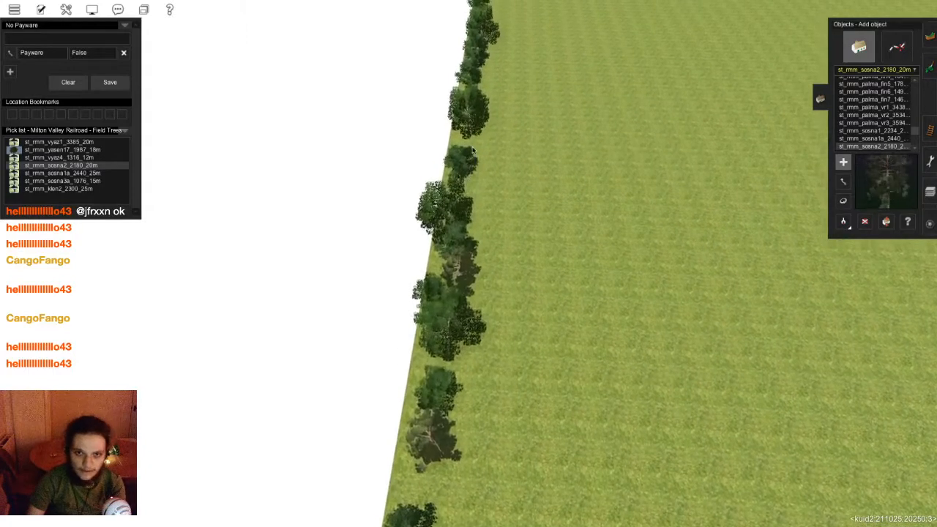
{"action": "left_click", "coordinate": [473, 150]}
{"action": "key", "text": "Up"}
{"action": "left_click", "coordinate": [476, 211]}
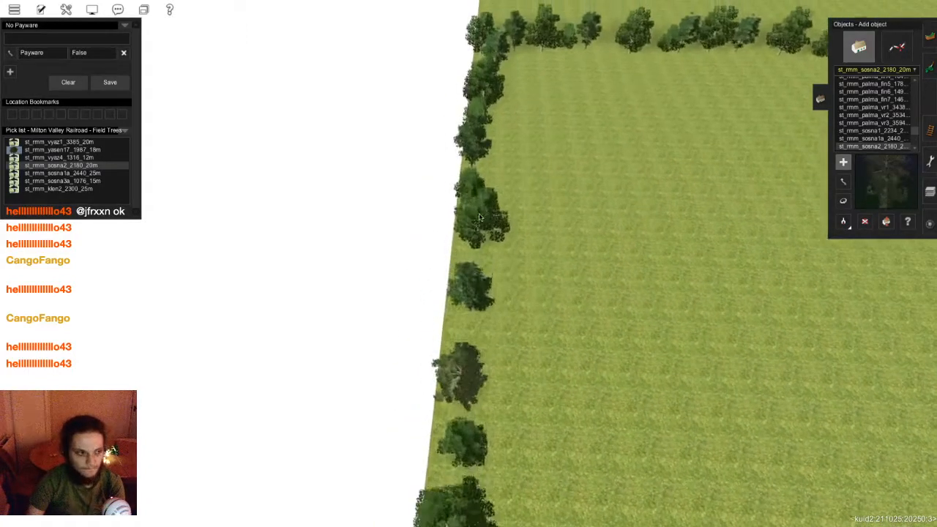
{"action": "key", "text": "Up"}
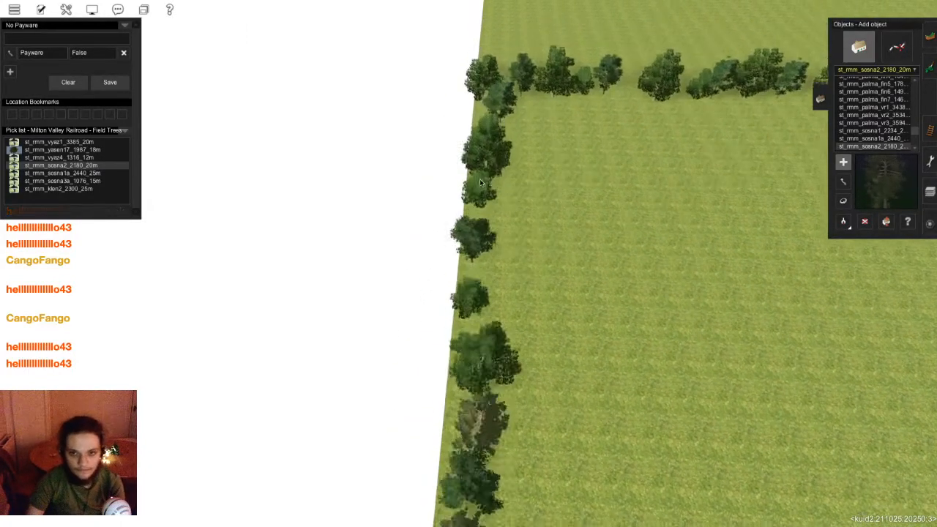
{"action": "key", "text": "Up"}
- Fill gaps in the tree row across the field with st_rmm_sosna2_2180_20m trees, heading to the dirt road's end
{"action": "right_click", "coordinate": [596, 188]}
{"action": "key", "text": "Right"}
{"action": "right_click", "coordinate": [481, 194]}
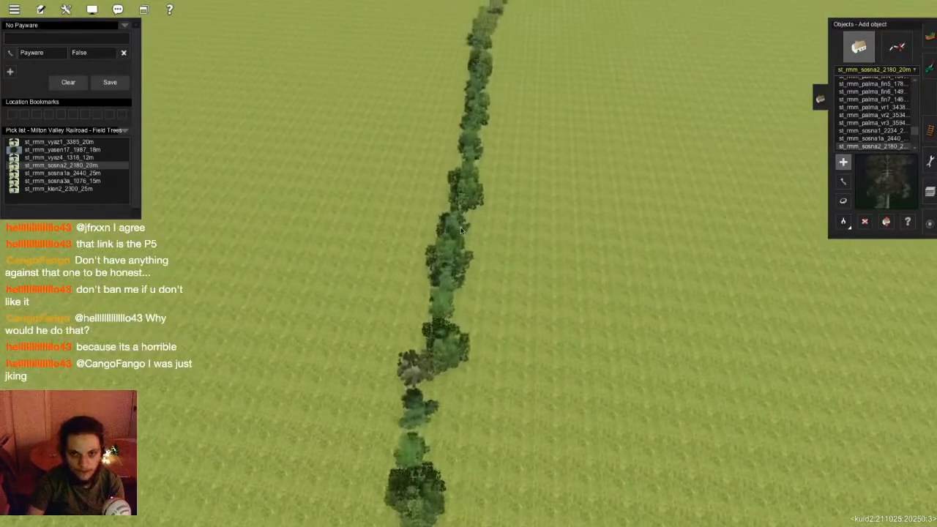
{"action": "right_click", "coordinate": [481, 194]}
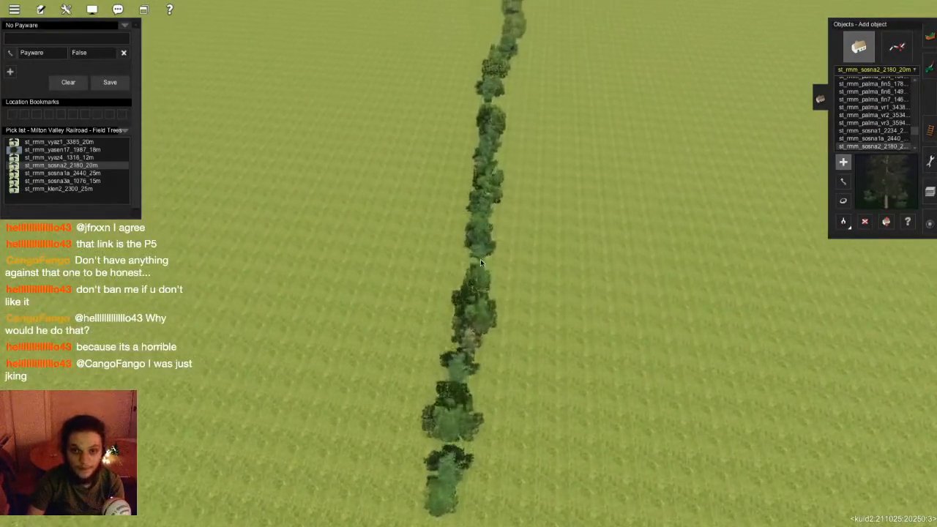
{"action": "right_click", "coordinate": [483, 189]}
{"action": "right_click", "coordinate": [467, 214]}
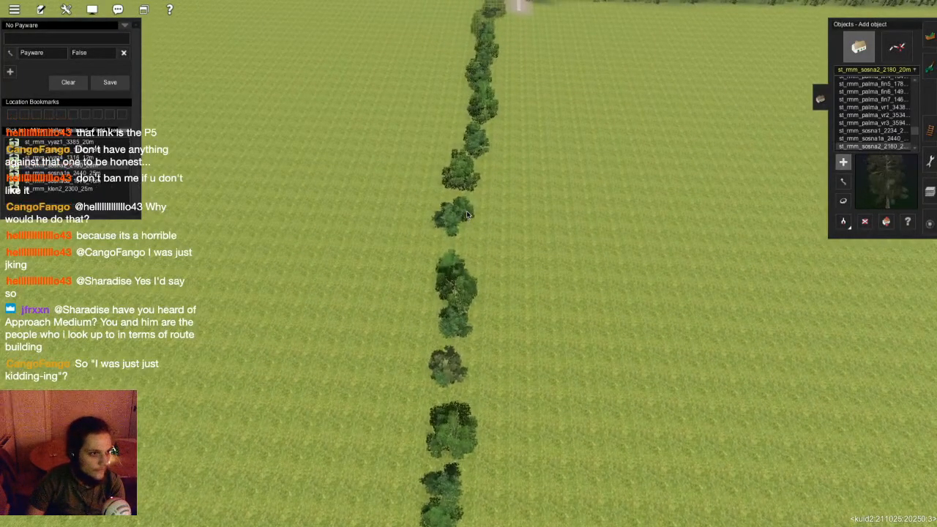
{"action": "right_click", "coordinate": [461, 223]}
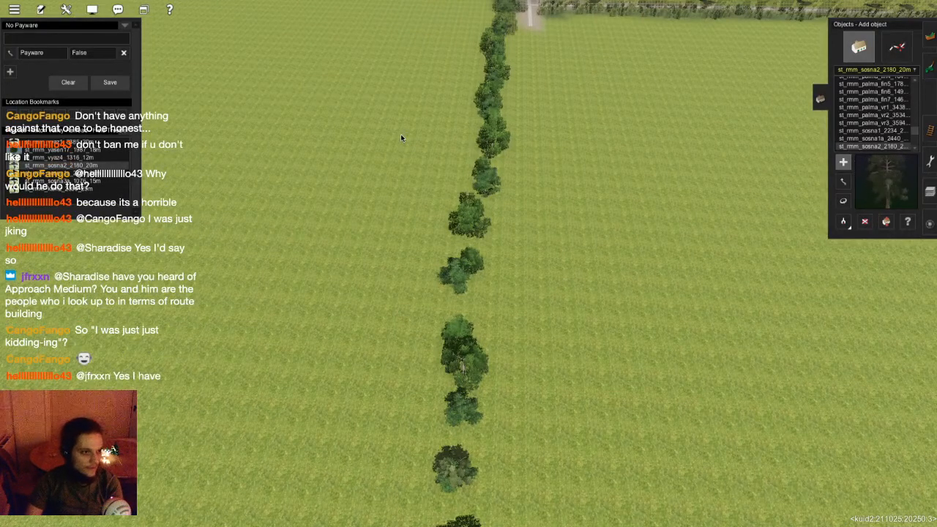
{"action": "scroll", "coordinate": [400, 137], "scroll_direction": "up", "scroll_amount": 2}
{"action": "scroll", "coordinate": [442, 174], "scroll_direction": "up", "scroll_amount": 1}
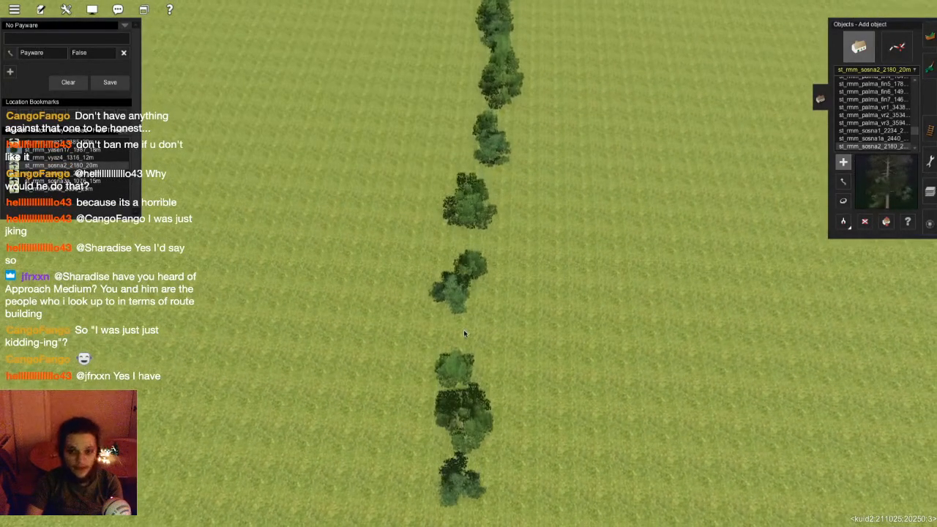
{"action": "key", "text": "Up"}
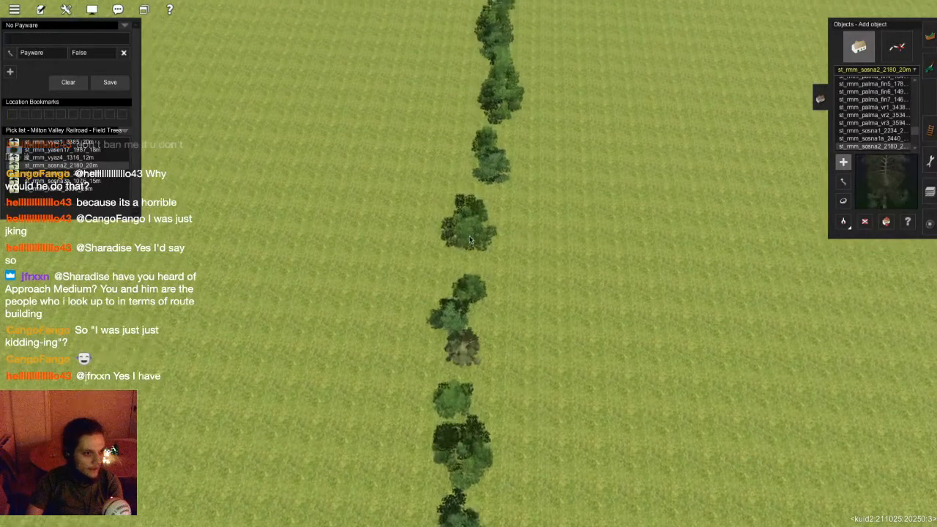
{"action": "scroll", "coordinate": [470, 242], "scroll_direction": "down", "scroll_amount": 1}
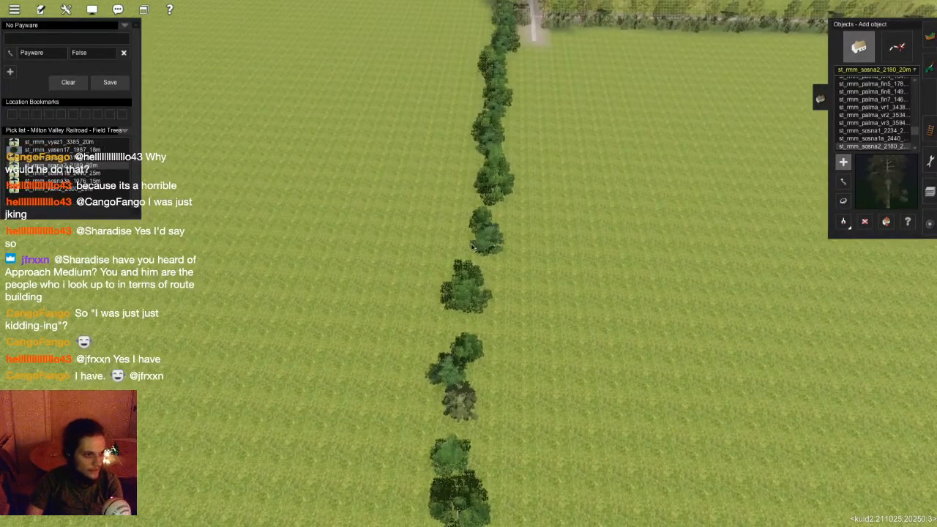
{"action": "scroll", "coordinate": [471, 241], "scroll_direction": "down", "scroll_amount": 2}
{"action": "key", "text": "Up"}
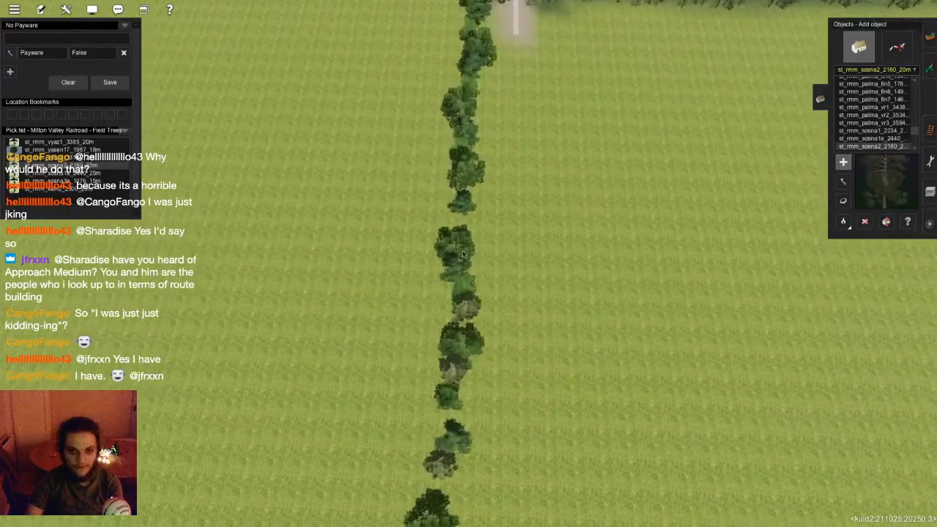
- Plant st_rmm_sosna1a_2440_25m trees through the board-edge row and the row across the field up to the dirt road
{"action": "key", "text": "Down"}
{"action": "right_click_drag", "start_coordinate": [470, 157], "coordinate": [469, 212]}
{"action": "right_click_drag", "start_coordinate": [493, 365], "coordinate": [455, 249]}
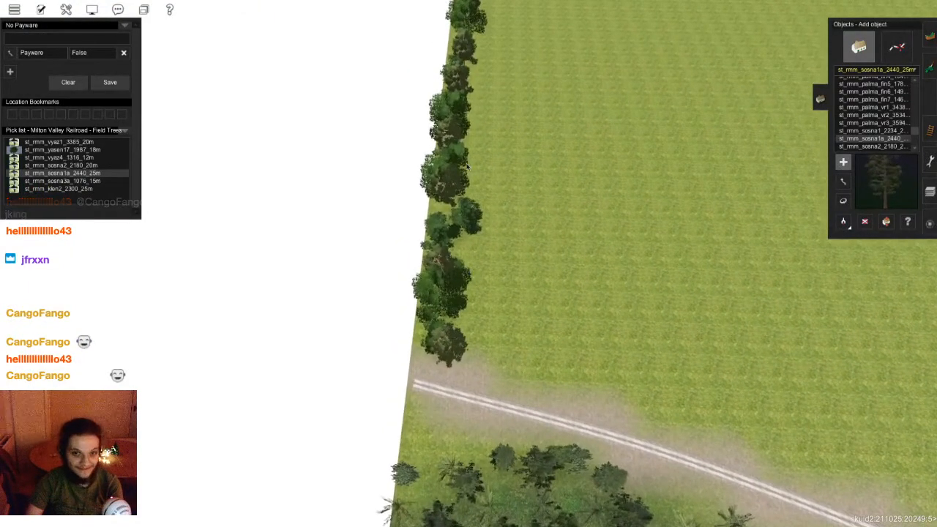
{"action": "right_click_drag", "start_coordinate": [456, 152], "coordinate": [461, 235]}
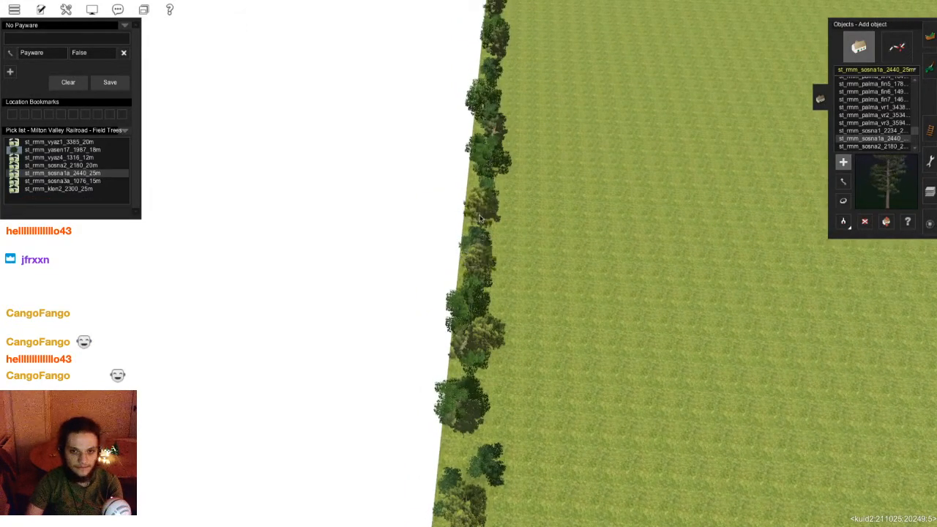
{"action": "right_click_drag", "start_coordinate": [480, 236], "coordinate": [491, 188]}
{"action": "right_click_drag", "start_coordinate": [471, 220], "coordinate": [446, 253]}
{"action": "right_click_drag", "start_coordinate": [491, 299], "coordinate": [481, 231]}
{"action": "right_click_drag", "start_coordinate": [474, 288], "coordinate": [382, 264]}
{"action": "right_click_drag", "start_coordinate": [388, 150], "coordinate": [466, 354]}
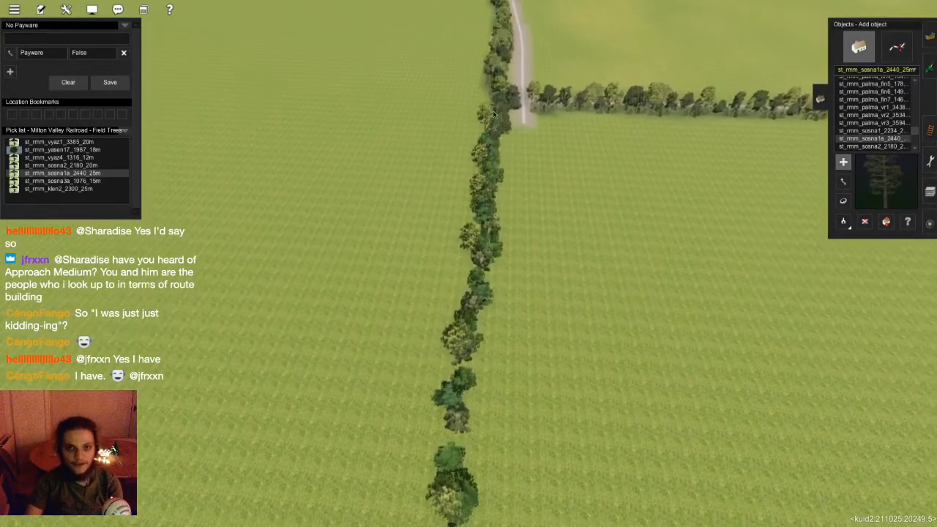
- Add st_rmm_sosna3a_1076_15m trees to the board-edge row and the tree line across the field
{"action": "right_click_drag", "start_coordinate": [490, 285], "coordinate": [76, 188]}
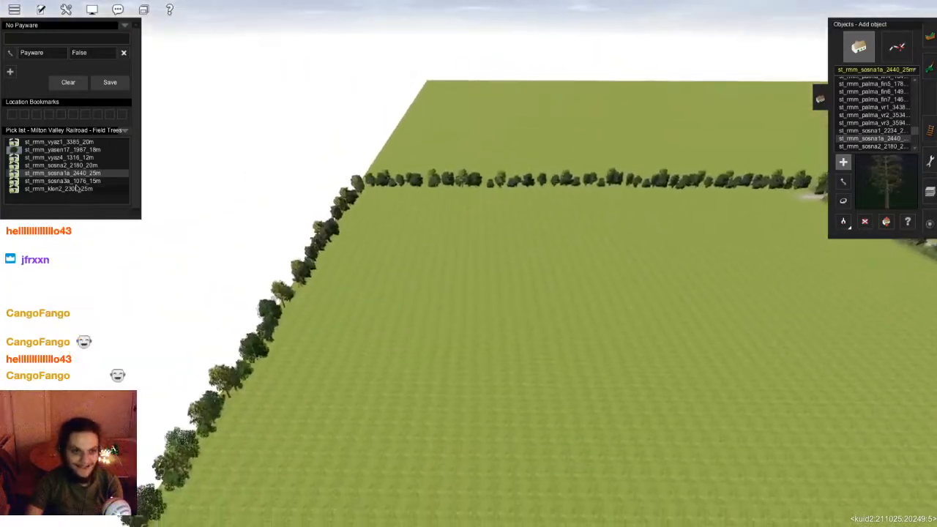
{"action": "right_click_drag", "start_coordinate": [387, 359], "coordinate": [533, 307]}
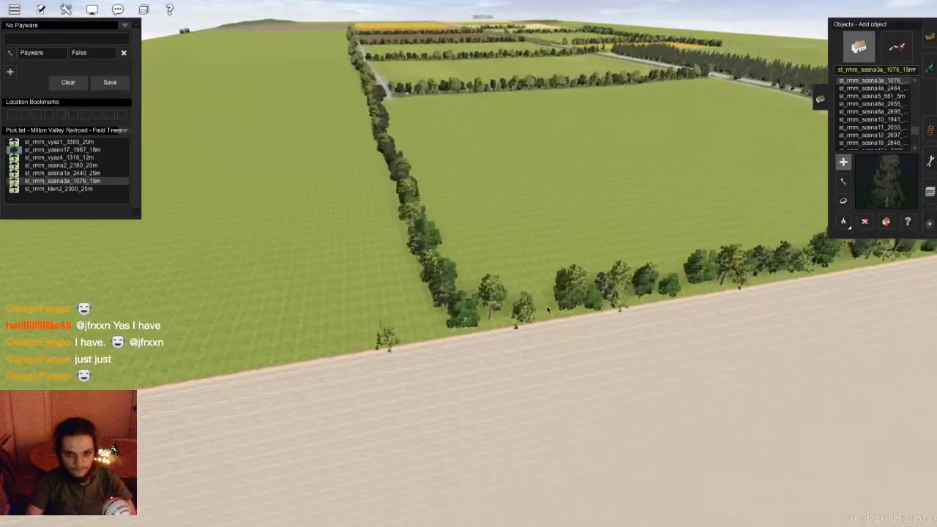
{"action": "right_click_drag", "start_coordinate": [445, 180], "coordinate": [448, 196]}
{"action": "right_click_drag", "start_coordinate": [439, 144], "coordinate": [496, 286]}
- Extend the dirt road with the JR road dirt narrow 3 spline along the tree line out to the board edge
{"action": "scroll", "coordinate": [496, 286], "scroll_direction": "up", "scroll_amount": 4}
{"action": "left_click", "coordinate": [897, 48]}
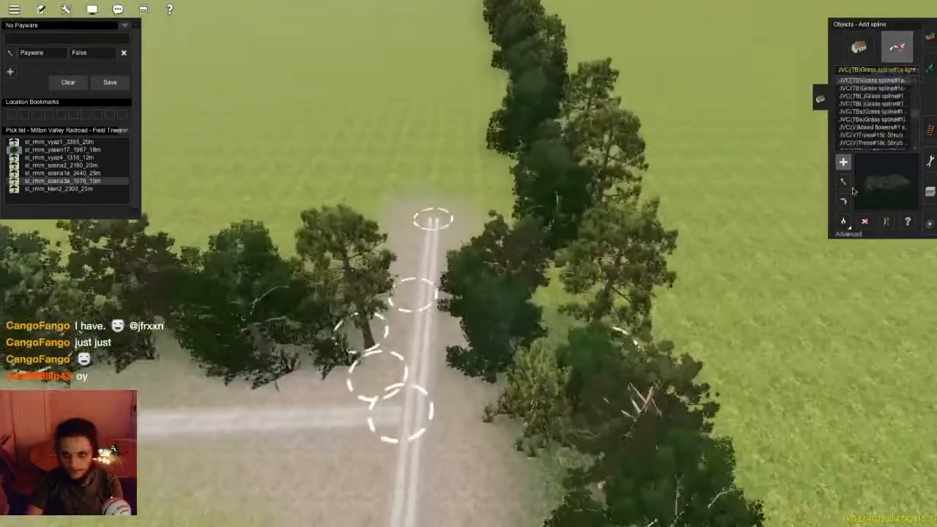
{"action": "left_click", "coordinate": [432, 227]}
{"action": "scroll", "coordinate": [445, 195], "scroll_direction": "down", "scroll_amount": 5}
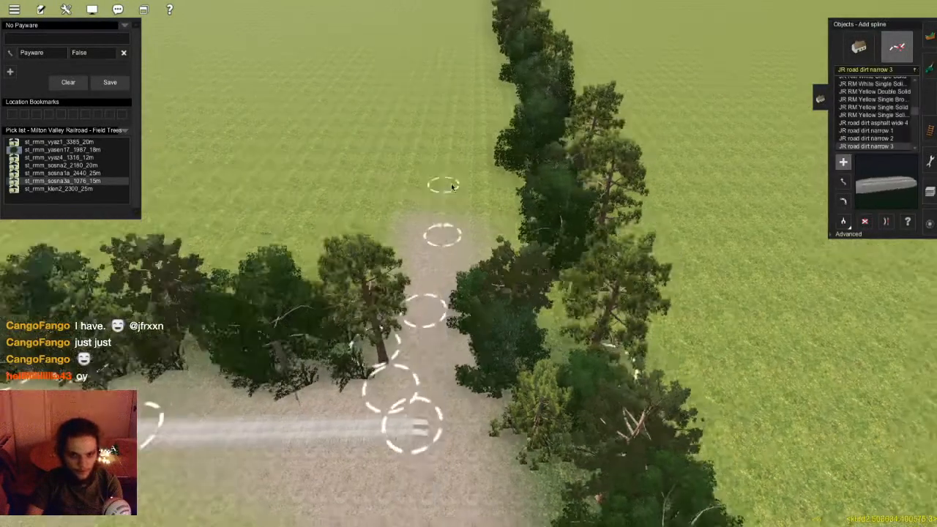
{"action": "right_click", "coordinate": [480, 157]}
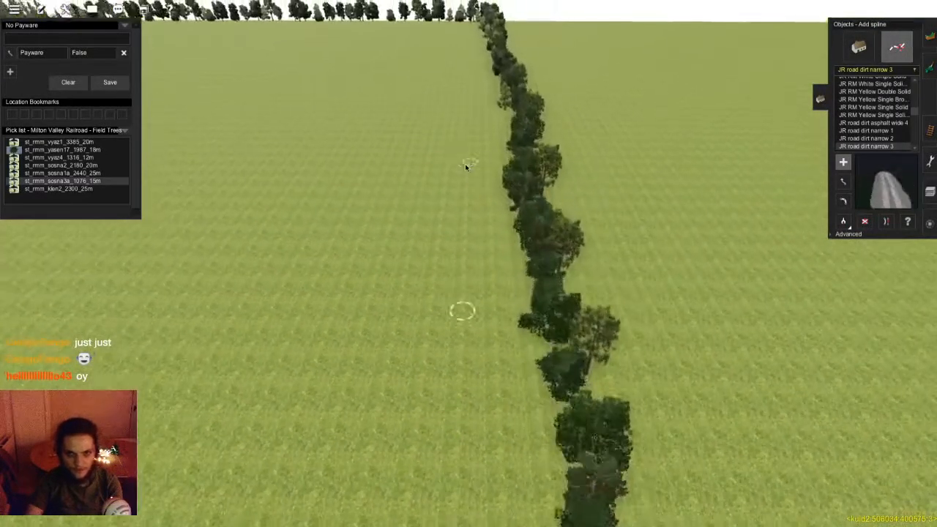
{"action": "right_click", "coordinate": [466, 161]}
{"action": "scroll", "coordinate": [464, 165], "scroll_direction": "up", "scroll_amount": 3}
{"action": "scroll", "coordinate": [460, 151], "scroll_direction": "up", "scroll_amount": 3}
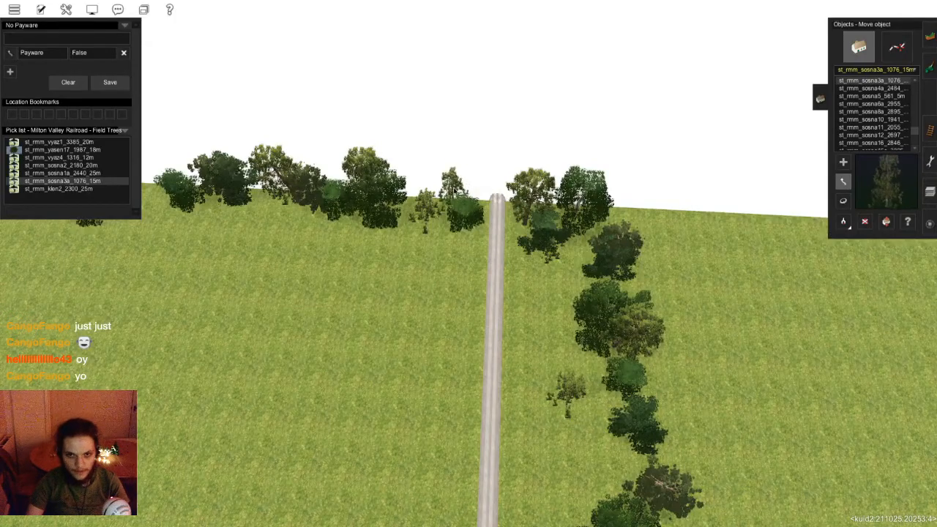
- Sample the dirt ground texture near the existing road junction for painting
{"action": "right_click", "coordinate": [488, 358]}
{"action": "key", "text": "Left"}
{"action": "scroll", "coordinate": [483, 373], "scroll_direction": "down", "scroll_amount": 3}
{"action": "scroll", "coordinate": [495, 374], "scroll_direction": "up", "scroll_amount": 5}
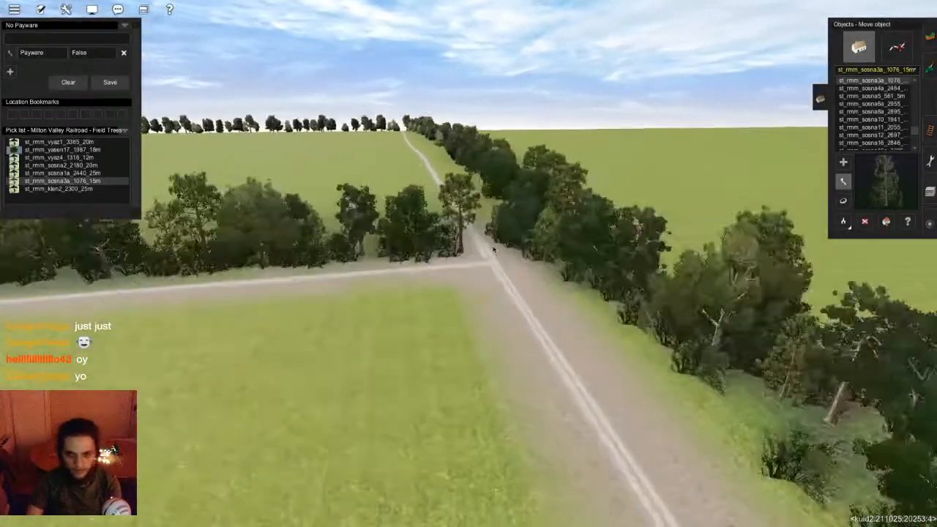
{"action": "right_click", "coordinate": [492, 249]}
{"action": "key", "text": "Up"}
{"action": "left_click", "coordinate": [928, 67]}
{"action": "key", "text": "Down"}
{"action": "key", "text": "Right"}
{"action": "key", "text": "Left"}
{"action": "key", "text": "Right"}
{"action": "left_click", "coordinate": [845, 305]}
{"action": "left_click", "coordinate": [429, 328]}
- Paint the dirt ground texture along both sides of the extended road out to the board edge
{"action": "key", "text": "Up"}
{"action": "key", "text": "Right"}
{"action": "key", "text": "Down"}
{"action": "right_click", "coordinate": [484, 231]}
{"action": "key", "text": "Left"}
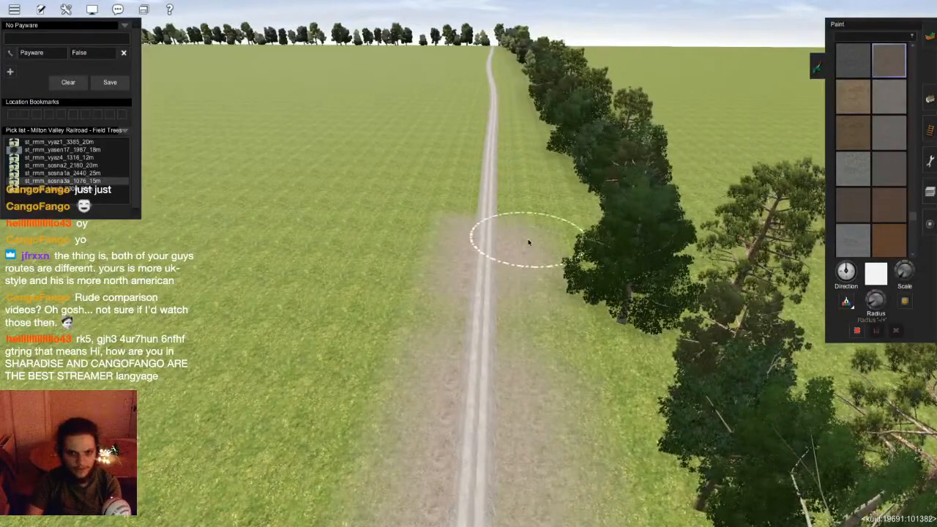
{"action": "right_click", "coordinate": [489, 171]}
{"action": "left_click", "coordinate": [471, 195]}
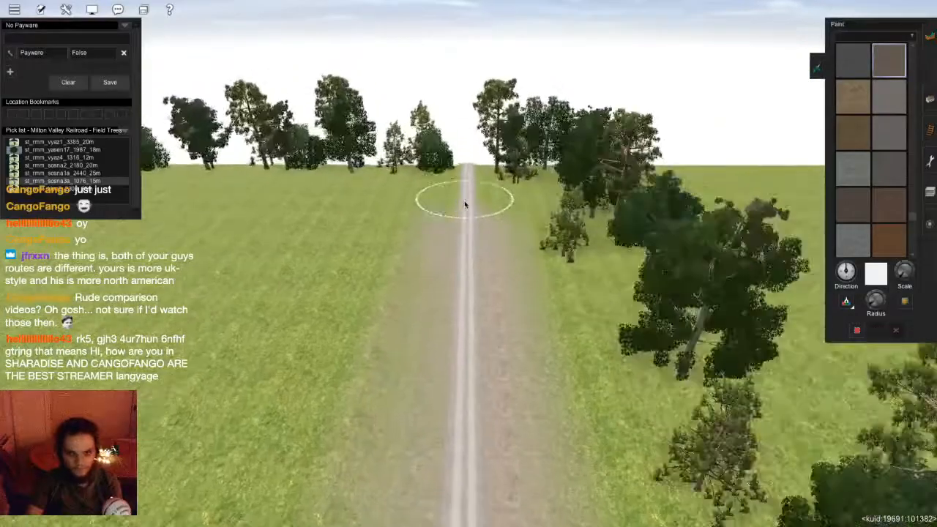
- Look over the finished fields, forest and railway, using the overhead map to get around the route
{"action": "key", "text": "Left"}
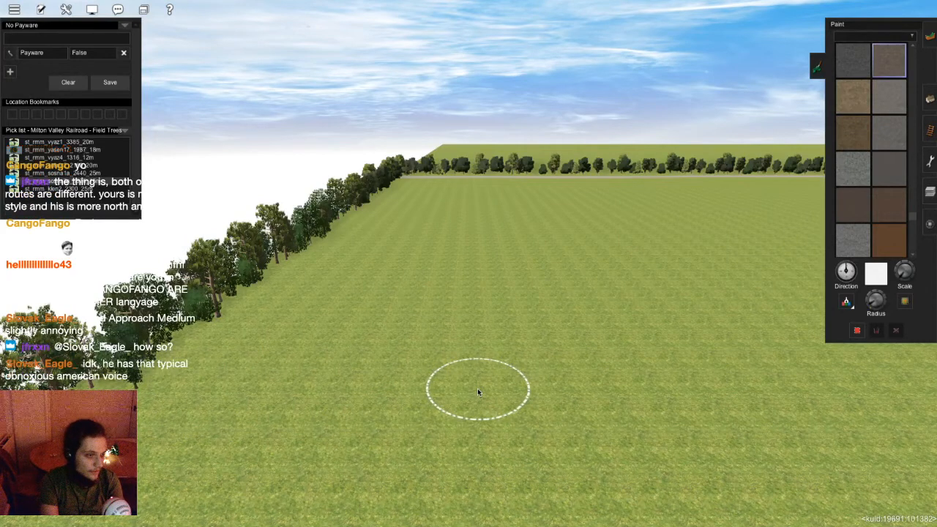
{"action": "right_click_drag", "start_coordinate": [477, 392], "coordinate": [430, 257]}
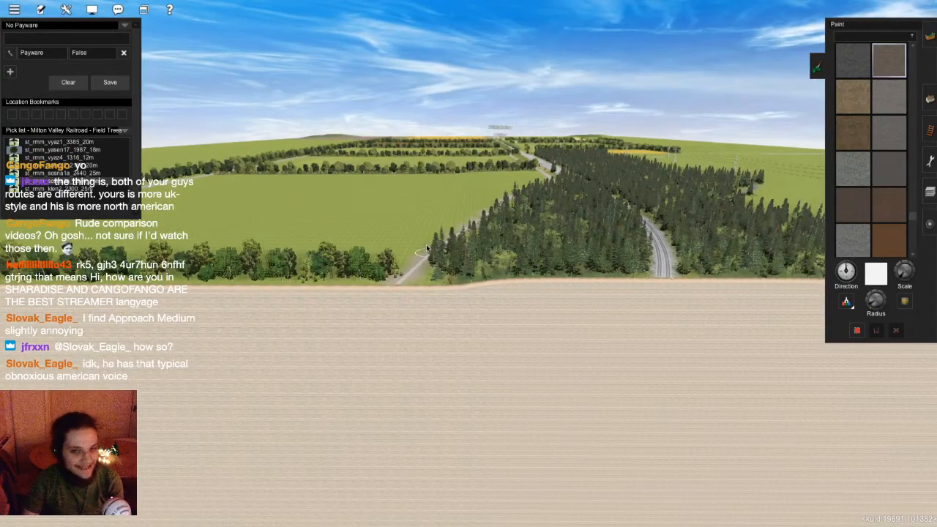
{"action": "key", "text": "m"}
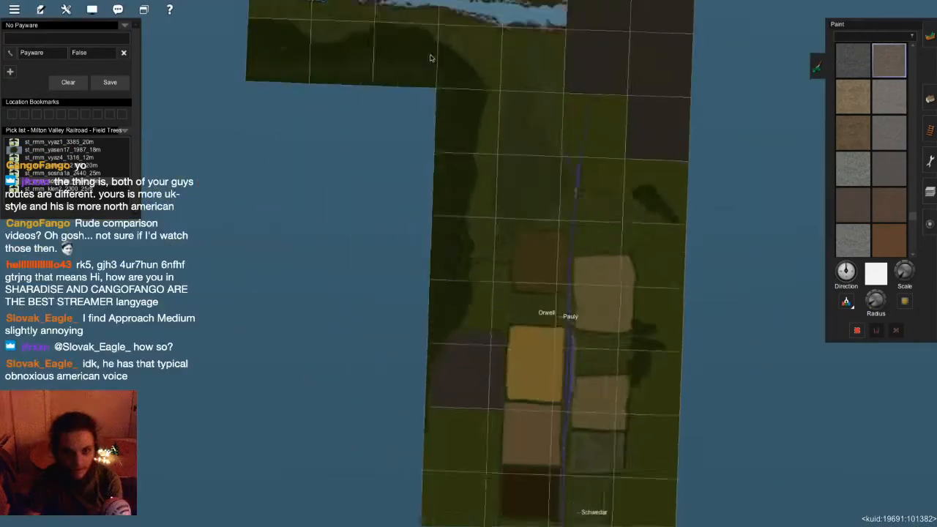
{"action": "left_click", "coordinate": [492, 320]}
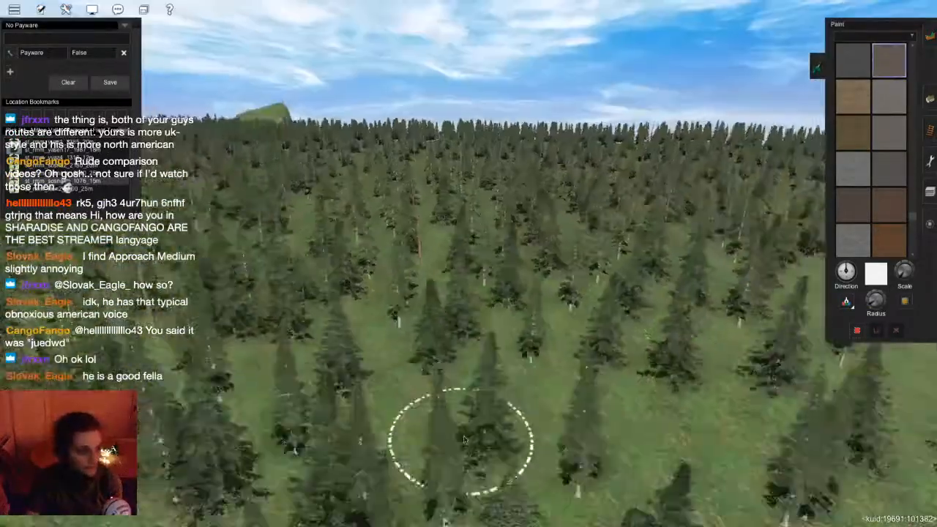
{"action": "scroll", "coordinate": [463, 441], "scroll_direction": "down", "scroll_amount": 15}
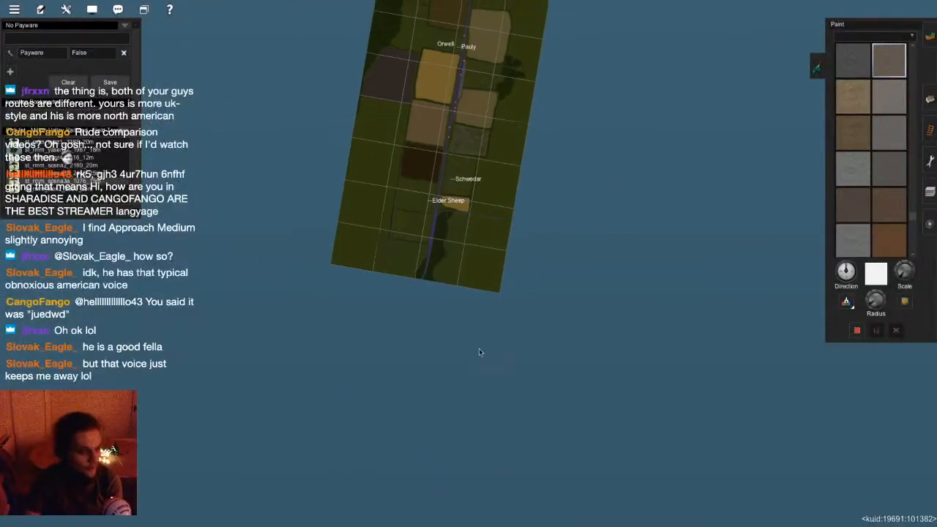
{"action": "scroll", "coordinate": [451, 234], "scroll_direction": "up", "scroll_amount": 10}
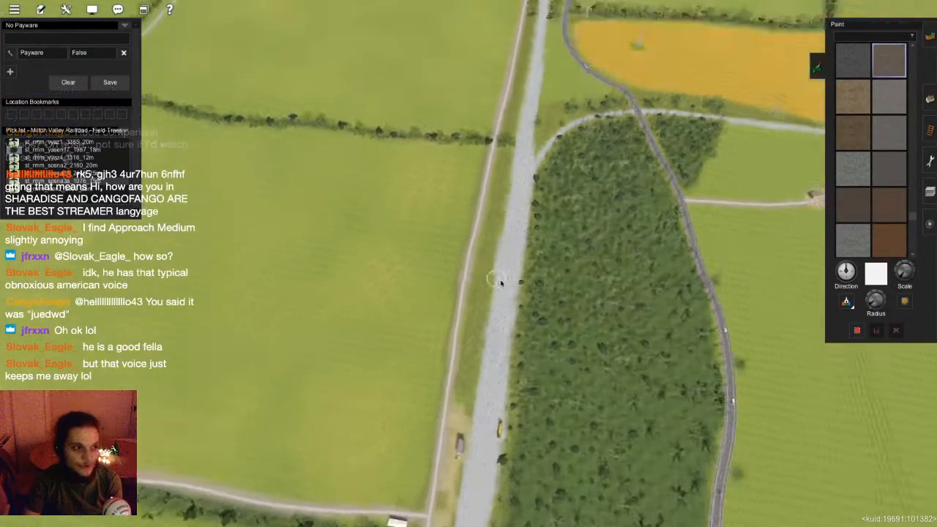
{"action": "right_click_drag", "start_coordinate": [500, 282], "coordinate": [922, 389]}
{"action": "right_click", "coordinate": [514, 298]}
{"action": "key", "text": "s"}
{"action": "scroll", "coordinate": [922, 388], "scroll_direction": "down", "scroll_amount": 3}
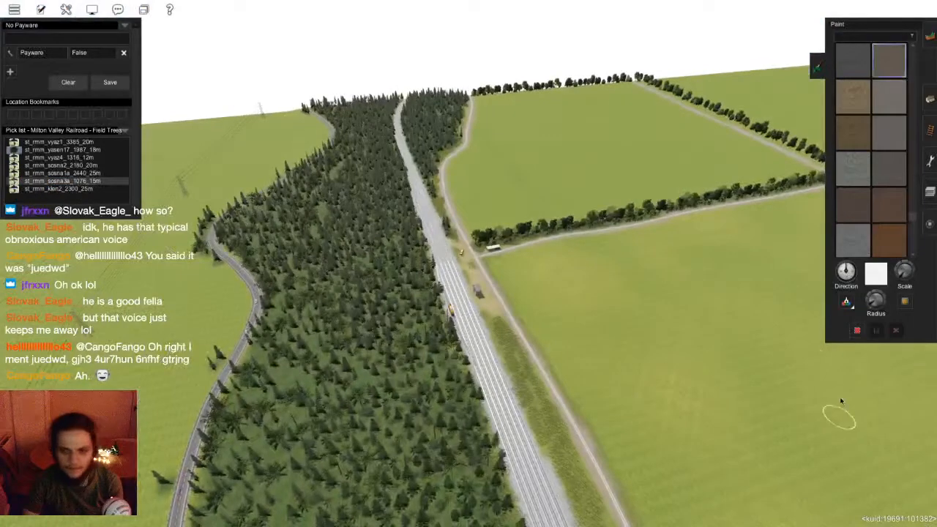
- Sample the PBR Farm Field 16 ground texture from the golden field and return to the empty field beside the dirt road
{"action": "left_click", "coordinate": [843, 305]}
{"action": "key", "text": "s"}
{"action": "key", "text": "Left"}
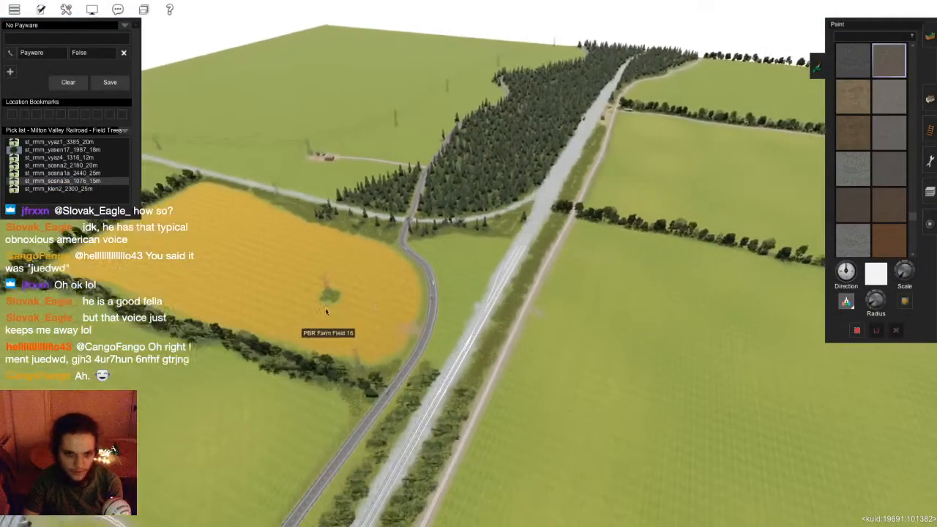
{"action": "left_click", "coordinate": [326, 310]}
{"action": "key", "text": "Right"}
{"action": "key", "text": "w"}
{"action": "key", "text": "a"}
{"action": "key", "text": "Left"}
{"action": "key", "text": "Right"}
{"action": "key", "text": "Left"}
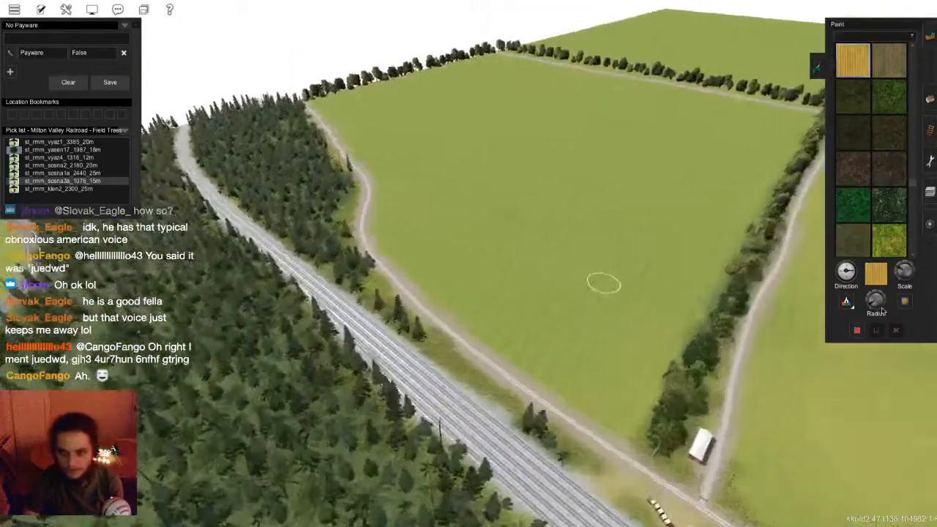
- Enlarge the paint brush radius and choose the brown ploughed-field texture next to the golden one
{"action": "key", "text": "Down"}
{"action": "scroll", "coordinate": [604, 283], "scroll_direction": "up", "scroll_amount": 3}
{"action": "key", "text": "plus"}
{"action": "key", "text": "Left"}
{"action": "scroll", "coordinate": [584, 314], "scroll_direction": "down", "scroll_amount": 3}
{"action": "scroll", "coordinate": [584, 314], "scroll_direction": "up", "scroll_amount": 2}
{"action": "left_click", "coordinate": [884, 58]}
{"action": "scroll", "coordinate": [469, 234], "scroll_direction": "up", "scroll_amount": 2}
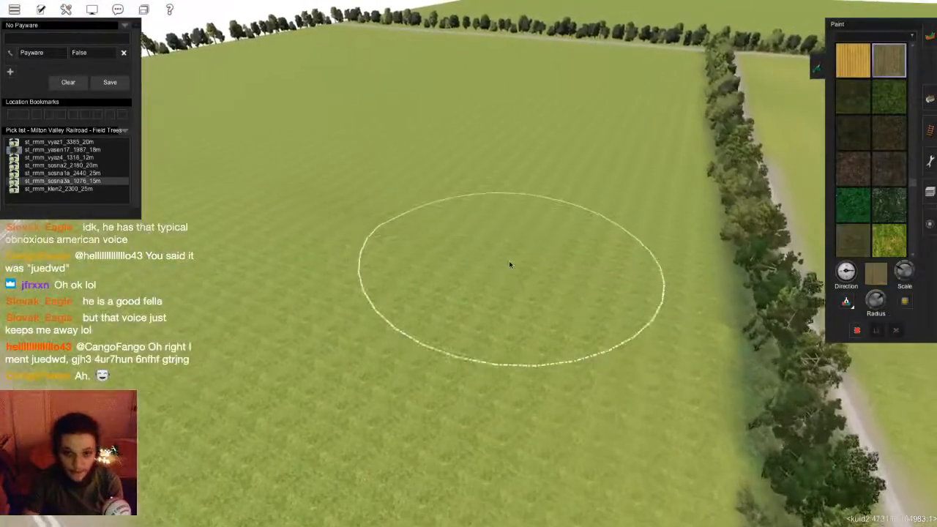
{"action": "left_click", "coordinate": [429, 351]}
{"action": "right_click", "coordinate": [420, 356]}
{"action": "key", "text": "ctrl+z"}
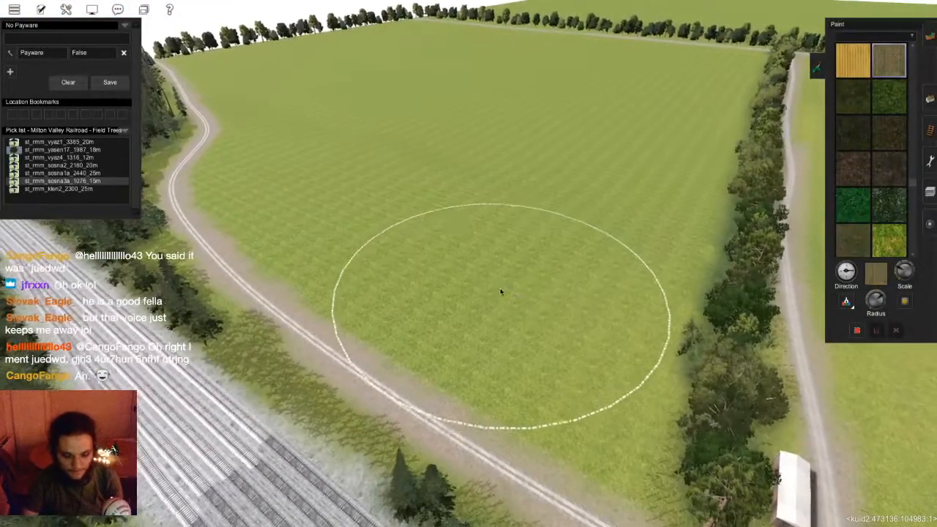
{"action": "left_click", "coordinate": [498, 259]}
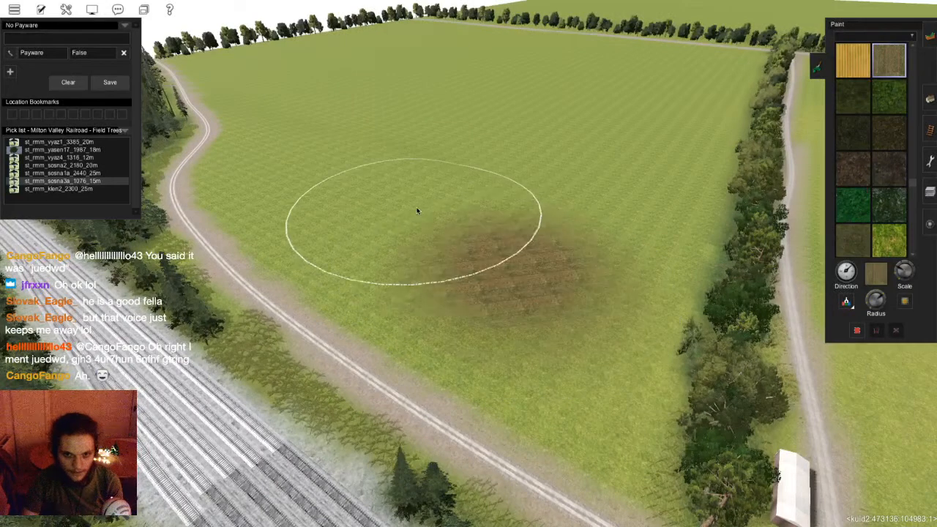
{"action": "right_click", "coordinate": [364, 201]}
{"action": "right_click", "coordinate": [525, 317]}
{"action": "key", "text": "ctrl+z"}
- Reduce the brush radius and paint a brown ploughed border around the field along its dirt roads and the board edge
{"action": "left_click_drag", "start_coordinate": [871, 297], "coordinate": [867, 298]}
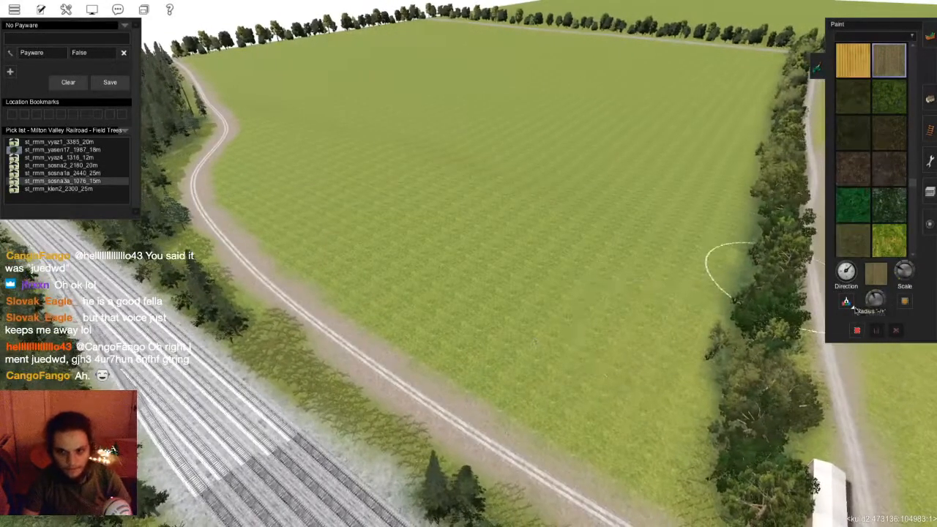
{"action": "key", "text": "Left"}
{"action": "key", "text": "Down"}
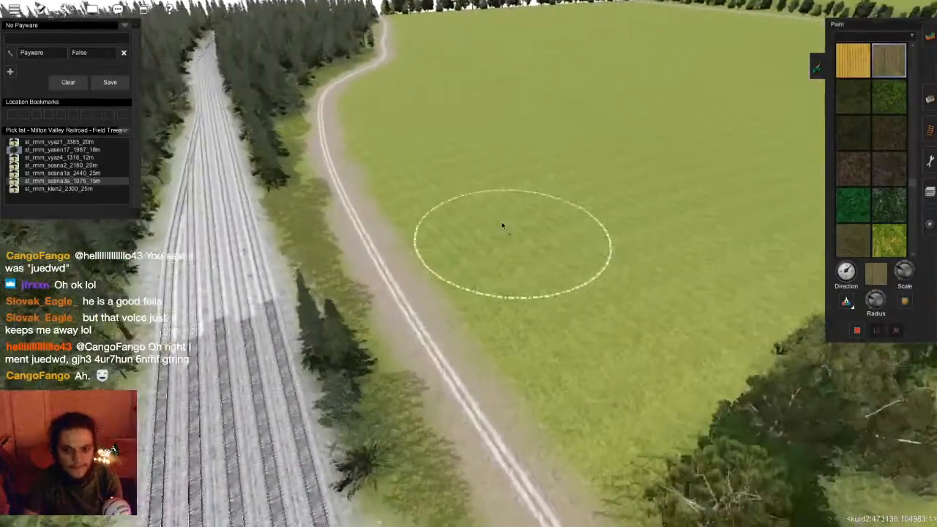
{"action": "left_click", "coordinate": [530, 241]}
{"action": "mouse_move", "coordinate": [530, 241]}
{"action": "left_mouse_down"}
{"action": "mouse_move", "coordinate": [547, 268]}
{"action": "mouse_move", "coordinate": [527, 226]}
{"action": "mouse_move", "coordinate": [439, 267]}
{"action": "mouse_move", "coordinate": [475, 253]}
{"action": "mouse_move", "coordinate": [460, 236]}
{"action": "mouse_move", "coordinate": [473, 222]}
{"action": "mouse_move", "coordinate": [486, 226]}
{"action": "mouse_move", "coordinate": [462, 258]}
{"action": "mouse_move", "coordinate": [483, 243]}
{"action": "mouse_move", "coordinate": [473, 223]}
{"action": "mouse_move", "coordinate": [454, 388]}
{"action": "mouse_move", "coordinate": [470, 234]}
{"action": "mouse_move", "coordinate": [487, 227]}
{"action": "mouse_move", "coordinate": [457, 228]}
{"action": "mouse_move", "coordinate": [475, 222]}
{"action": "mouse_move", "coordinate": [460, 223]}
{"action": "mouse_move", "coordinate": [460, 215]}
{"action": "mouse_move", "coordinate": [473, 221]}
{"action": "mouse_move", "coordinate": [472, 214]}
{"action": "mouse_move", "coordinate": [473, 245]}
{"action": "mouse_move", "coordinate": [465, 226]}
{"action": "mouse_move", "coordinate": [445, 255]}
{"action": "mouse_move", "coordinate": [508, 289]}
{"action": "mouse_move", "coordinate": [468, 209]}
{"action": "mouse_move", "coordinate": [459, 208]}
{"action": "mouse_move", "coordinate": [462, 220]}
{"action": "mouse_move", "coordinate": [474, 219]}
{"action": "mouse_move", "coordinate": [428, 246]}
{"action": "mouse_move", "coordinate": [471, 276]}
{"action": "mouse_move", "coordinate": [478, 228]}
{"action": "mouse_move", "coordinate": [471, 214]}
{"action": "mouse_move", "coordinate": [466, 238]}
{"action": "left_mouse_up"}
{"action": "key", "text": "Left"}
{"action": "key", "text": "Right"}
{"action": "key", "text": "Up"}
{"action": "key", "text": "Right"}
{"action": "key", "text": "Up"}
{"action": "key", "text": "Up"}
{"action": "key", "text": "Right"}
{"action": "key", "text": "Up"}
{"action": "key", "text": "Up"}
{"action": "key", "text": "Up"}
{"action": "key", "text": "Right"}
{"action": "key", "text": "Up"}
{"action": "key", "text": "Up"}
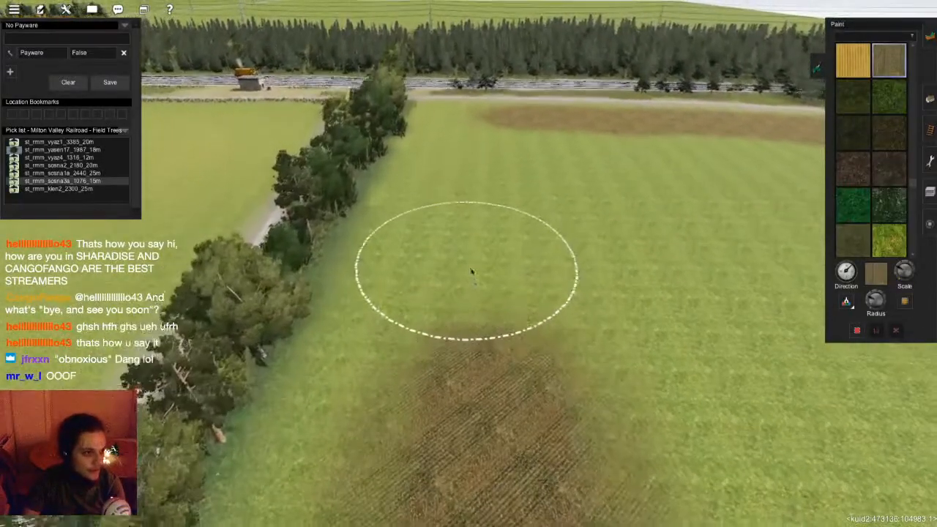
- Continue the brown ploughed strip beside the tree line back to the railroad side of the field
{"action": "mouse_move", "coordinate": [474, 302]}
{"action": "left_mouse_down"}
{"action": "mouse_move", "coordinate": [484, 336]}
{"action": "mouse_move", "coordinate": [472, 276]}
{"action": "mouse_move", "coordinate": [476, 285]}
{"action": "mouse_move", "coordinate": [478, 235]}
{"action": "mouse_move", "coordinate": [462, 198]}
{"action": "mouse_move", "coordinate": [404, 395]}
{"action": "mouse_move", "coordinate": [413, 444]}
{"action": "mouse_move", "coordinate": [434, 408]}
{"action": "left_mouse_up"}
{"action": "right_click", "coordinate": [456, 214]}
{"action": "right_click", "coordinate": [433, 408]}
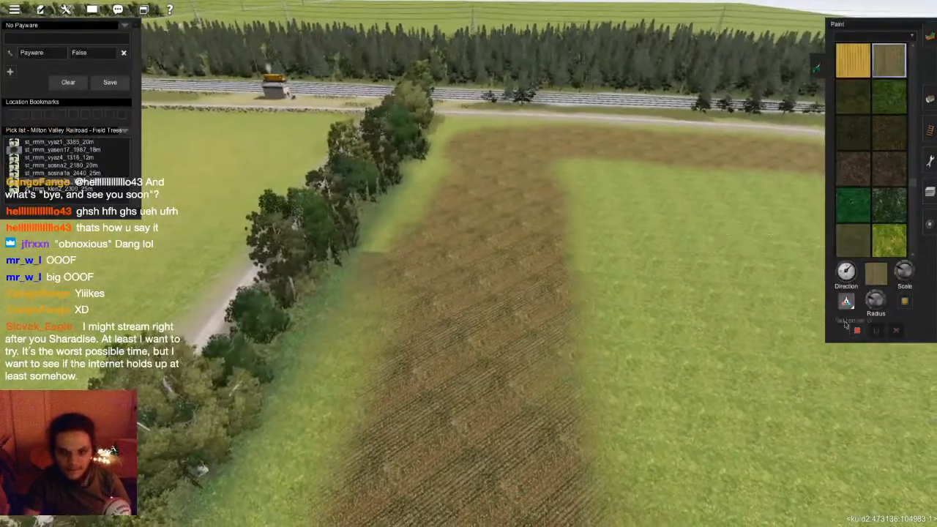
- Sample the grass ground texture and clean up the ploughed strip's edge beside the tree line with a small brush
{"action": "left_click", "coordinate": [711, 297], "text": "shift"}
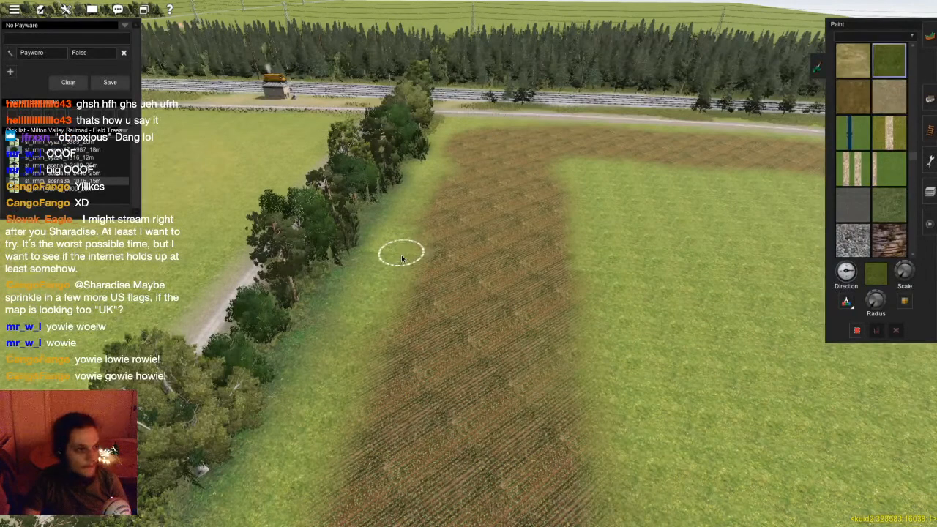
{"action": "right_click_drag", "start_coordinate": [440, 283], "coordinate": [493, 250]}
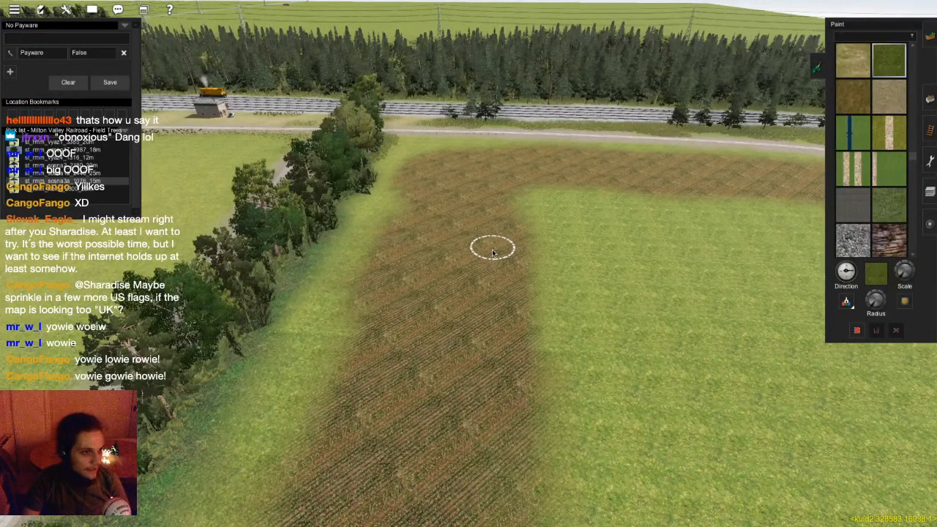
{"action": "right_click_drag", "start_coordinate": [492, 252], "coordinate": [554, 271]}
{"action": "scroll", "coordinate": [554, 272], "scroll_direction": "up", "scroll_amount": 6}
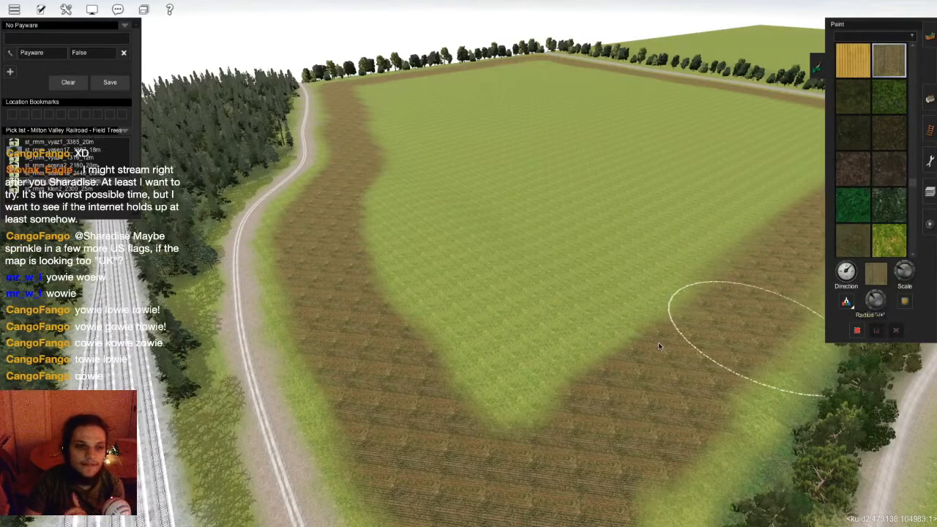
- Fill the field's corner nearest the railroad with the brown ploughed texture using a large brush
{"action": "mouse_move", "coordinate": [522, 364]}
{"action": "left_mouse_down"}
{"action": "mouse_move", "coordinate": [435, 269]}
{"action": "mouse_move", "coordinate": [419, 297]}
{"action": "mouse_move", "coordinate": [388, 244]}
{"action": "left_mouse_up"}
{"action": "right_click", "coordinate": [416, 204]}
{"action": "scroll", "coordinate": [718, 305], "scroll_direction": "down", "scroll_amount": 5}
{"action": "key", "text": "Up"}
{"action": "key", "text": "Left"}
{"action": "key", "text": "Left"}
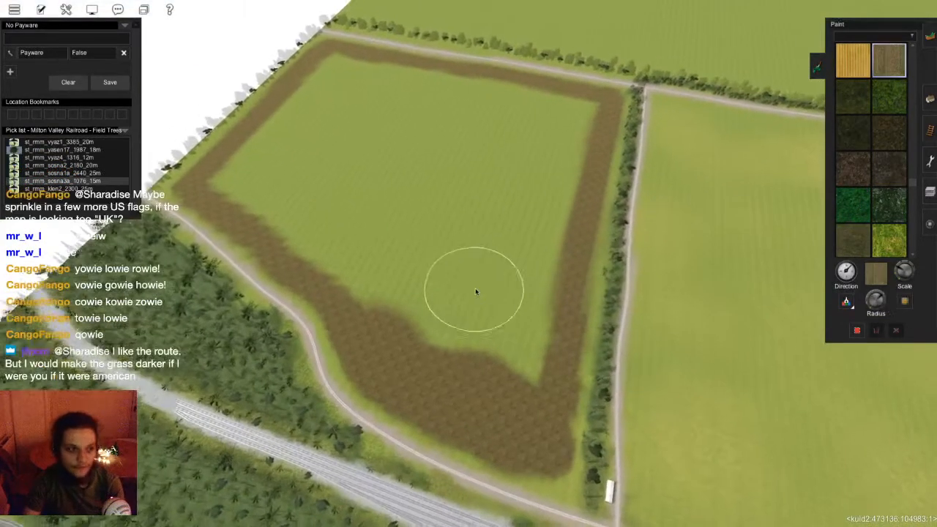
{"action": "mouse_move", "coordinate": [490, 336]}
{"action": "left_mouse_down"}
{"action": "mouse_move", "coordinate": [501, 350]}
{"action": "mouse_move", "coordinate": [518, 222]}
{"action": "left_mouse_up"}
{"action": "key", "text": "Right"}
{"action": "key", "text": "Down"}
{"action": "scroll", "coordinate": [510, 228], "scroll_direction": "up", "scroll_amount": 2}
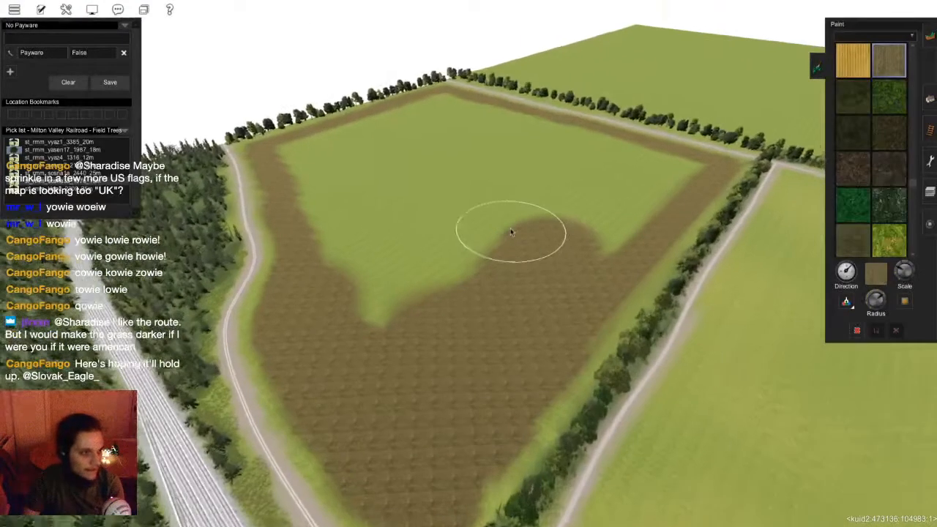
- Extend the ploughed fill along the forest-side dirt road toward the board edge
{"action": "key", "text": "Up"}
{"action": "mouse_move", "coordinate": [443, 214]}
{"action": "left_mouse_down"}
{"action": "mouse_move", "coordinate": [412, 305]}
{"action": "mouse_move", "coordinate": [417, 286]}
{"action": "mouse_move", "coordinate": [452, 286]}
{"action": "left_mouse_up"}
{"action": "key", "text": "Left"}
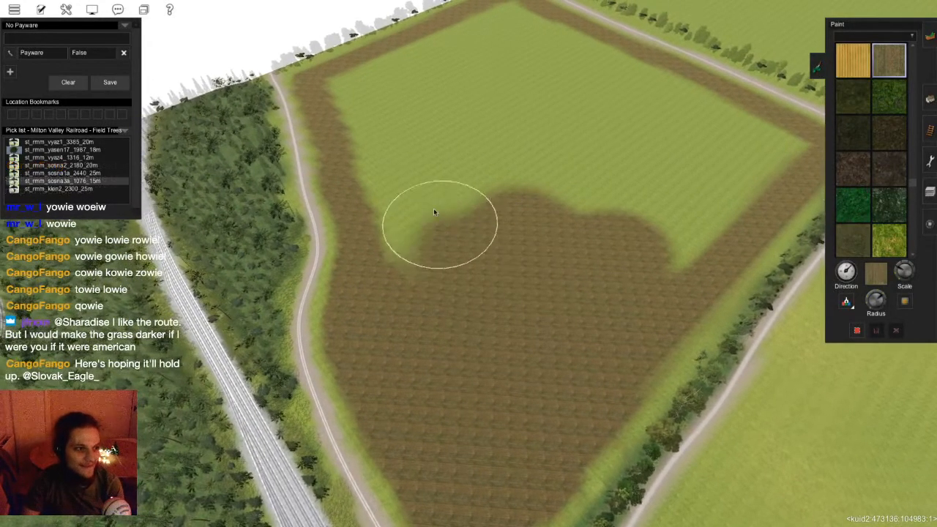
{"action": "left_click", "coordinate": [397, 158]}
{"action": "right_click", "coordinate": [397, 158]}
{"action": "key", "text": "Left"}
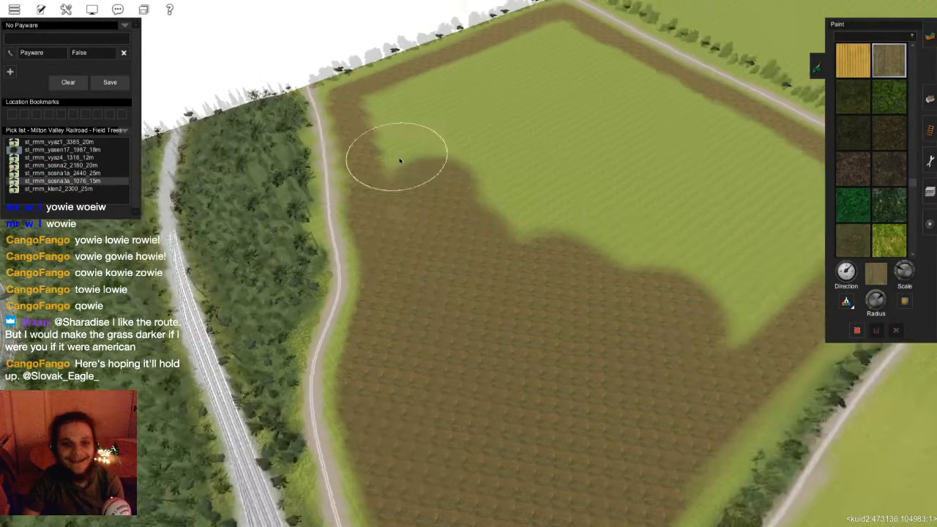
{"action": "mouse_move", "coordinate": [485, 293]}
{"action": "left_mouse_down"}
{"action": "mouse_move", "coordinate": [471, 220]}
{"action": "mouse_move", "coordinate": [476, 183]}
{"action": "left_mouse_up"}
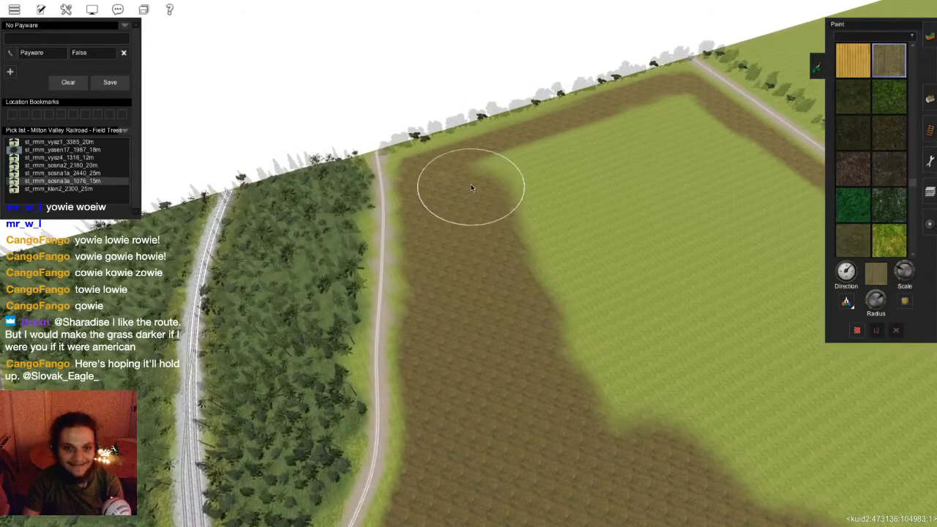
{"action": "key", "text": "Left"}
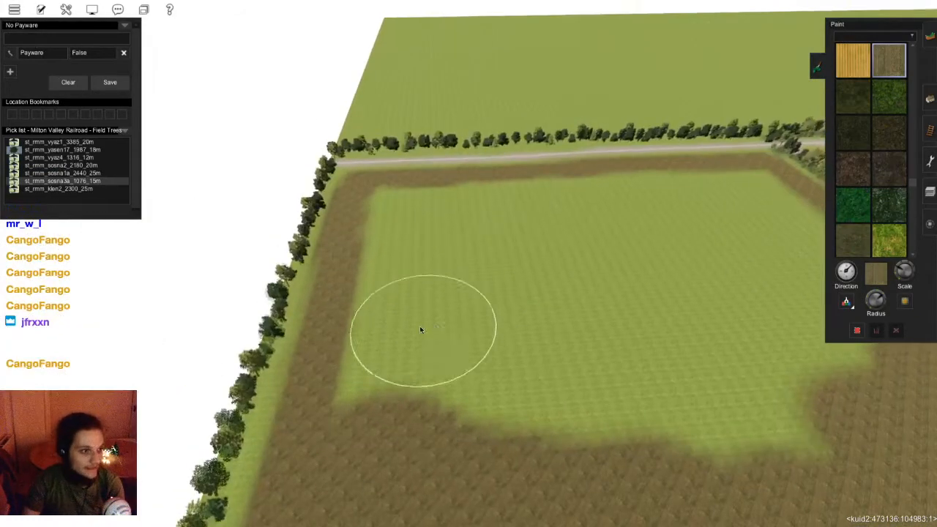
- Widen the ploughed strip inside the tree line at the board edge
{"action": "left_click_drag", "start_coordinate": [378, 371], "coordinate": [381, 291]}
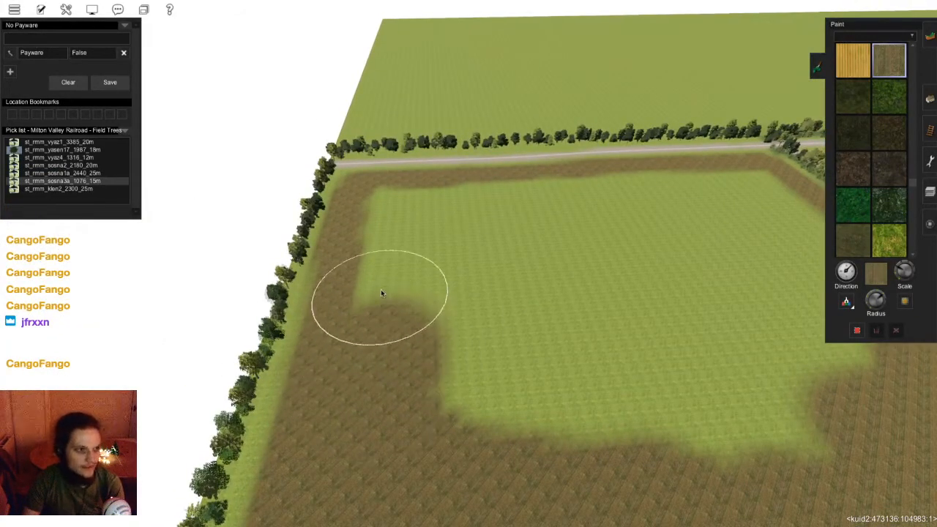
{"action": "mouse_move", "coordinate": [458, 343]}
{"action": "left_mouse_down"}
{"action": "mouse_move", "coordinate": [460, 306]}
{"action": "mouse_move", "coordinate": [470, 313]}
{"action": "left_mouse_up"}
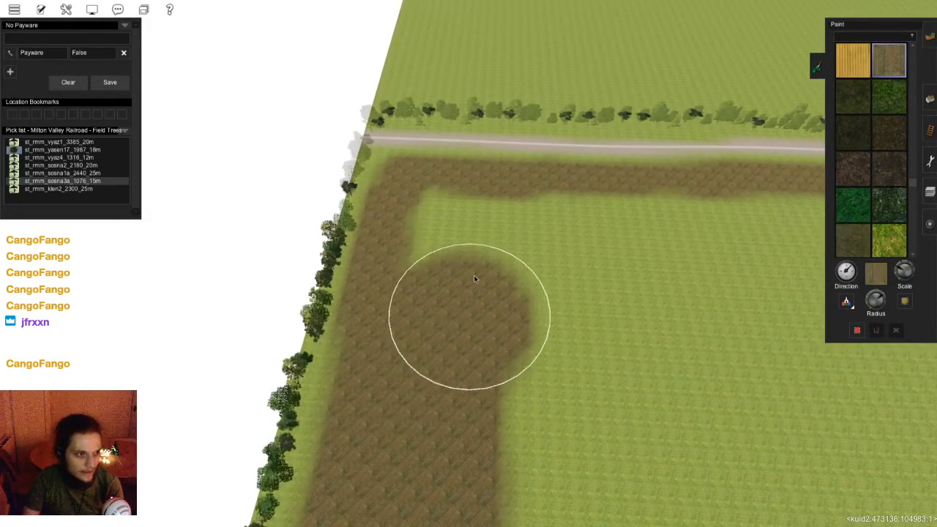
{"action": "key", "text": "Down"}
{"action": "key", "text": "Right"}
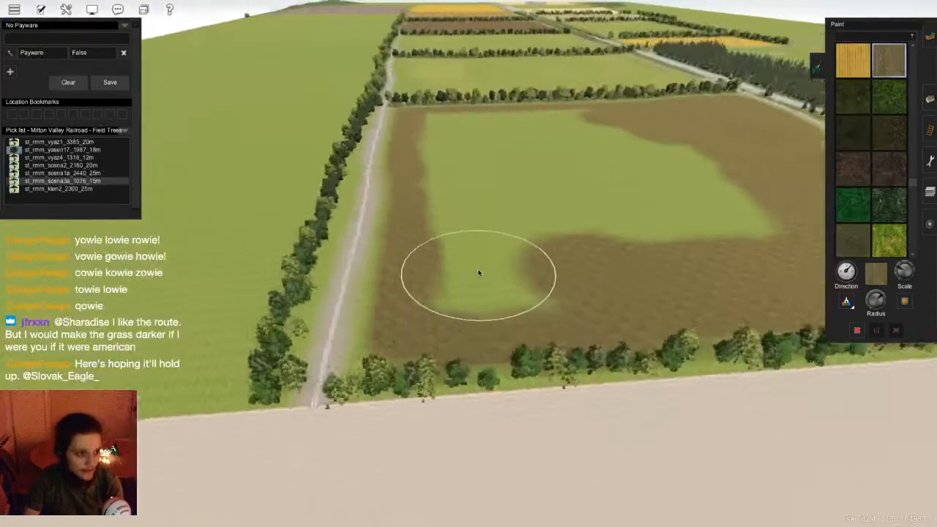
- Widen the ploughed strip along the dirt road on the field's far side from the railroad
{"action": "key", "text": "Right"}
{"action": "left_click_drag", "start_coordinate": [497, 280], "coordinate": [477, 218]}
{"action": "right_click", "coordinate": [477, 220]}
{"action": "key", "text": "ctrl+z"}
{"action": "key", "text": "ctrl+z"}
{"action": "key", "text": "ctrl+z"}
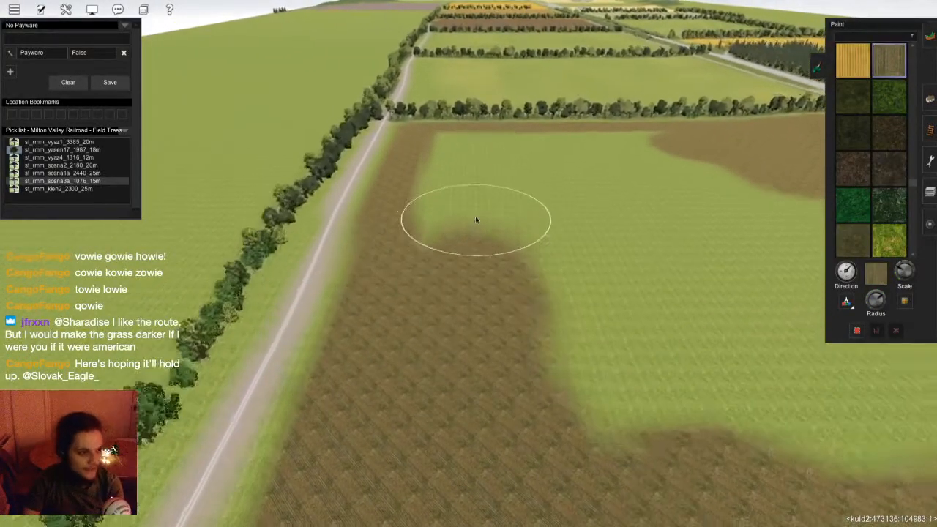
{"action": "key", "text": "Up"}
{"action": "key", "text": "Right"}
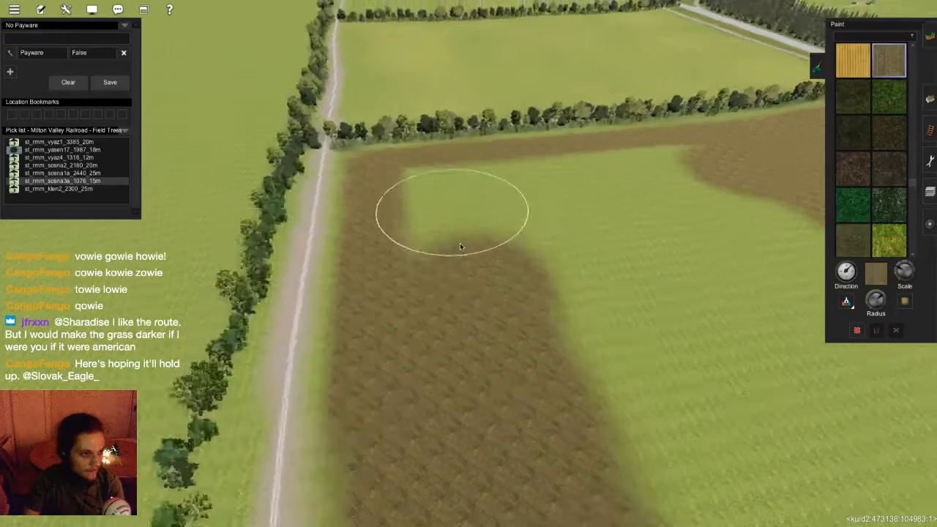
{"action": "key", "text": "Right"}
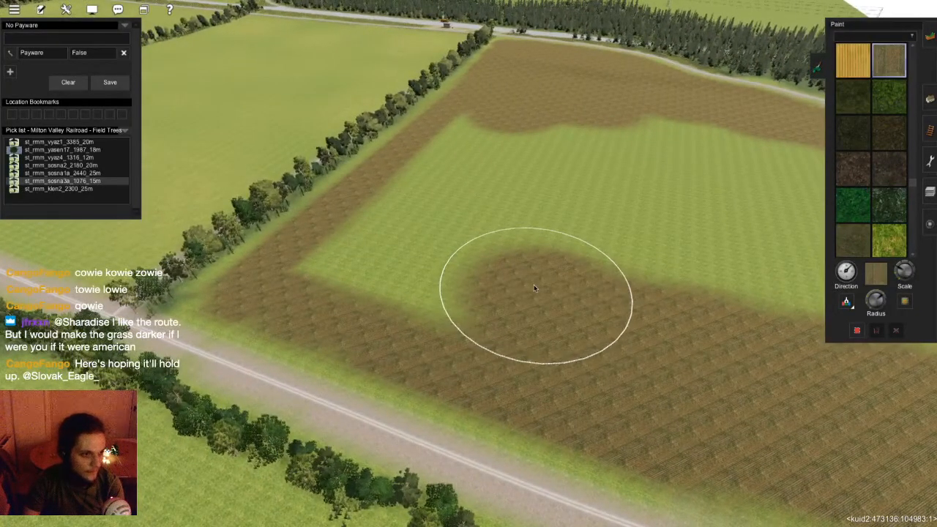
- Paint the remaining grass in the middle of the field with the brown ploughed texture
{"action": "mouse_move", "coordinate": [535, 289]}
{"action": "left_mouse_down"}
{"action": "mouse_move", "coordinate": [501, 272]}
{"action": "mouse_move", "coordinate": [366, 256]}
{"action": "mouse_move", "coordinate": [426, 165]}
{"action": "mouse_move", "coordinate": [474, 113]}
{"action": "mouse_move", "coordinate": [409, 218]}
{"action": "mouse_move", "coordinate": [427, 225]}
{"action": "left_mouse_up"}
{"action": "right_click", "coordinate": [567, 255]}
{"action": "scroll", "coordinate": [721, 289], "scroll_direction": "down", "scroll_amount": 3}
{"action": "key", "text": "Left"}
{"action": "scroll", "coordinate": [768, 311], "scroll_direction": "up", "scroll_amount": 3}
{"action": "mouse_move", "coordinate": [583, 311]}
{"action": "left_mouse_down"}
{"action": "mouse_move", "coordinate": [687, 262]}
{"action": "mouse_move", "coordinate": [621, 180]}
{"action": "left_mouse_up"}
{"action": "mouse_move", "coordinate": [380, 169]}
{"action": "left_mouse_down"}
{"action": "mouse_move", "coordinate": [529, 178]}
{"action": "mouse_move", "coordinate": [468, 286]}
{"action": "mouse_move", "coordinate": [444, 183]}
{"action": "mouse_move", "coordinate": [534, 284]}
{"action": "left_mouse_up"}
{"action": "key", "text": "Down"}
{"action": "right_click", "coordinate": [495, 220]}
{"action": "key", "text": "Left"}
{"action": "right_click", "coordinate": [515, 239]}
{"action": "key", "text": "Left"}
{"action": "scroll", "coordinate": [500, 266], "scroll_direction": "up", "scroll_amount": 6}
{"action": "scroll", "coordinate": [483, 274], "scroll_direction": "down", "scroll_amount": 2}
{"action": "scroll", "coordinate": [483, 274], "scroll_direction": "up", "scroll_amount": 3}
- Leave ground painting and examine the ploughed field, neighbouring fields and dirt road from several viewpoints
{"action": "key", "text": "F2"}
{"action": "scroll", "coordinate": [483, 274], "scroll_direction": "down", "scroll_amount": 3}
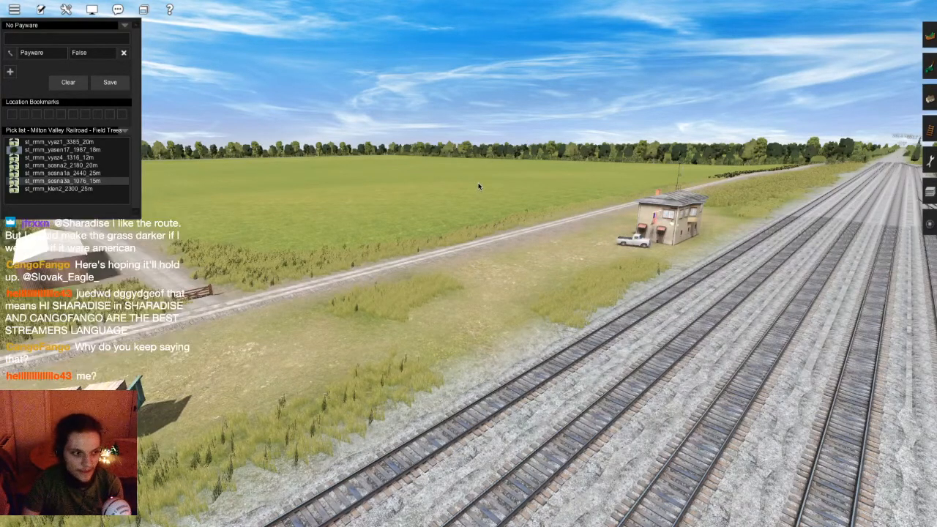
{"action": "scroll", "coordinate": [548, 205], "scroll_direction": "down", "scroll_amount": 2}
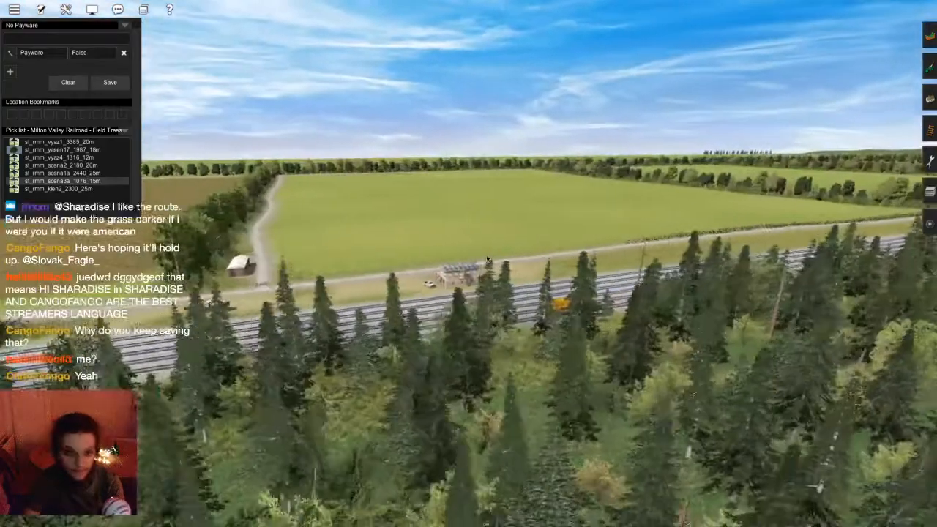
{"action": "scroll", "coordinate": [406, 248], "scroll_direction": "down", "scroll_amount": 3}
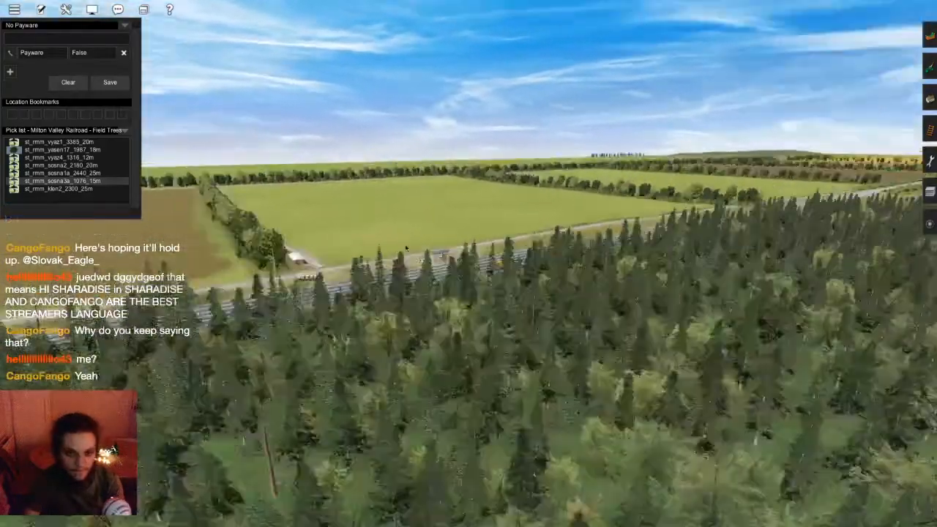
{"action": "key", "text": "Left"}
{"action": "scroll", "coordinate": [465, 262], "scroll_direction": "up", "scroll_amount": 2}
{"action": "key", "text": "Right"}
{"action": "scroll", "coordinate": [474, 278], "scroll_direction": "down", "scroll_amount": 2}
{"action": "key", "text": "Right"}
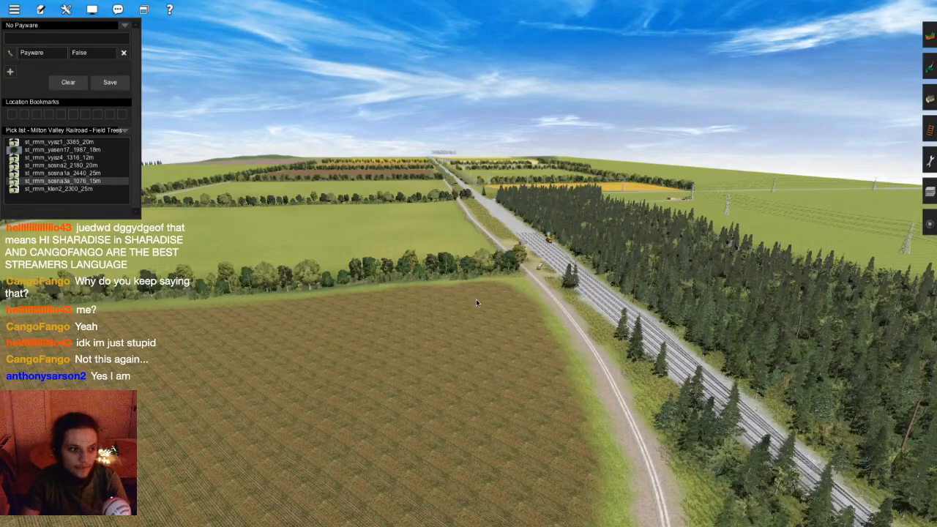
{"action": "right_click_drag", "start_coordinate": [477, 300], "coordinate": [470, 258]}
{"action": "scroll", "coordinate": [470, 258], "scroll_direction": "up", "scroll_amount": 5}
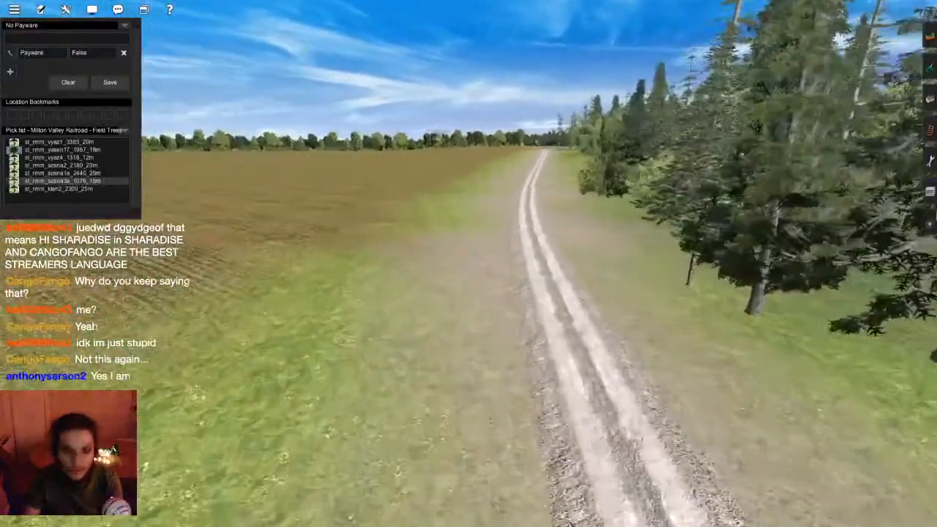
{"action": "scroll", "coordinate": [470, 259], "scroll_direction": "down", "scroll_amount": 3}
{"action": "scroll", "coordinate": [468, 263], "scroll_direction": "down", "scroll_amount": 5}
- Pick up the JR road dirt narrow 3 spline from the dirt road beside the ploughed field
{"action": "key", "text": "F3"}
{"action": "scroll", "coordinate": [468, 263], "scroll_direction": "up", "scroll_amount": 4}
{"action": "key", "text": "g"}
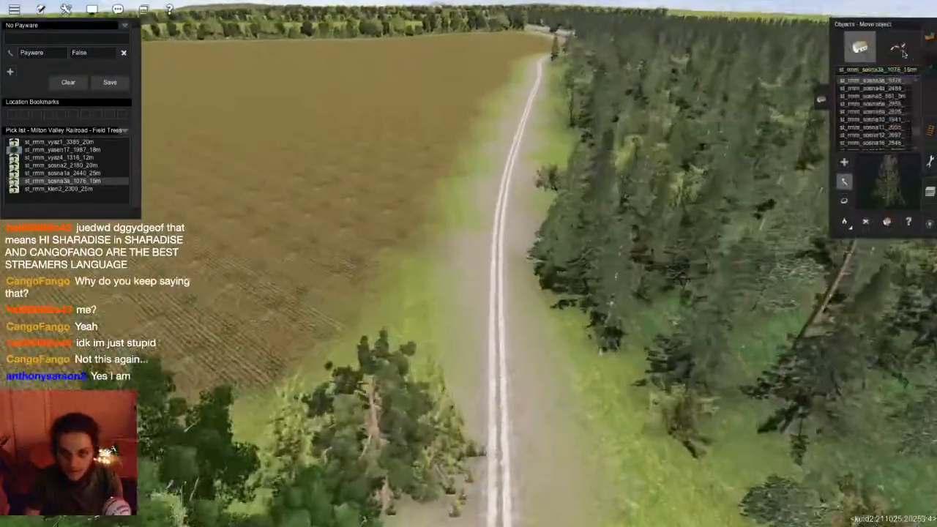
{"action": "left_click", "coordinate": [488, 439]}
{"action": "scroll", "coordinate": [489, 439], "scroll_direction": "down", "scroll_amount": 3}
{"action": "left_click", "coordinate": [842, 221]}
- Look over the forested hills and railroad junction, using the overhead map to get back to the farm fields
{"action": "right_click_drag", "start_coordinate": [731, 219], "coordinate": [481, 159]}
{"action": "scroll", "coordinate": [457, 169], "scroll_direction": "down", "scroll_amount": 5}
{"action": "scroll", "coordinate": [482, 159], "scroll_direction": "down", "scroll_amount": 8}
{"action": "right_click", "coordinate": [439, 46]}
{"action": "right_click", "coordinate": [432, 51]}
{"action": "right_click", "coordinate": [414, 99]}
{"action": "right_click", "coordinate": [331, 226]}
{"action": "scroll", "coordinate": [340, 228], "scroll_direction": "up", "scroll_amount": 6}
{"action": "scroll", "coordinate": [342, 229], "scroll_direction": "up", "scroll_amount": 4}
{"action": "right_click_drag", "start_coordinate": [343, 229], "coordinate": [403, 207]}
{"action": "right_click", "coordinate": [402, 207]}
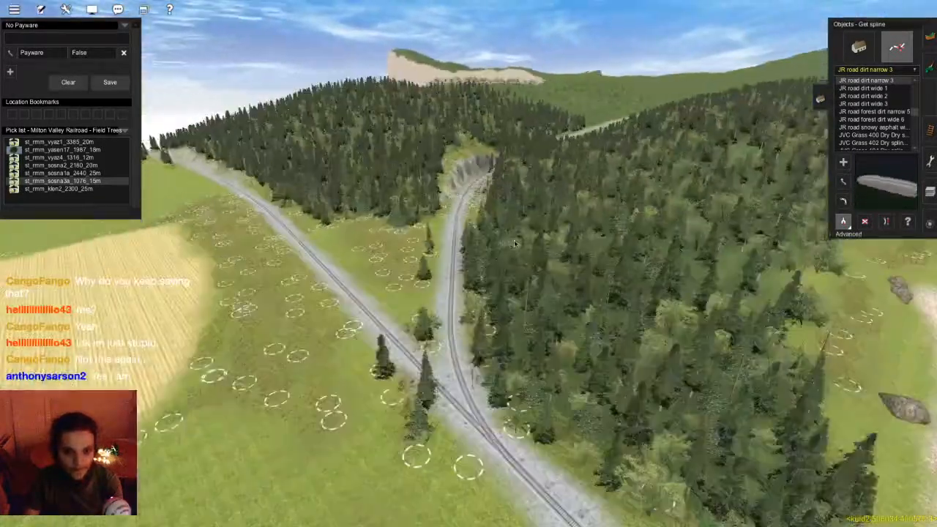
{"action": "right_click_drag", "start_coordinate": [508, 242], "coordinate": [532, 242]}
{"action": "scroll", "coordinate": [532, 242], "scroll_direction": "up", "scroll_amount": 5}
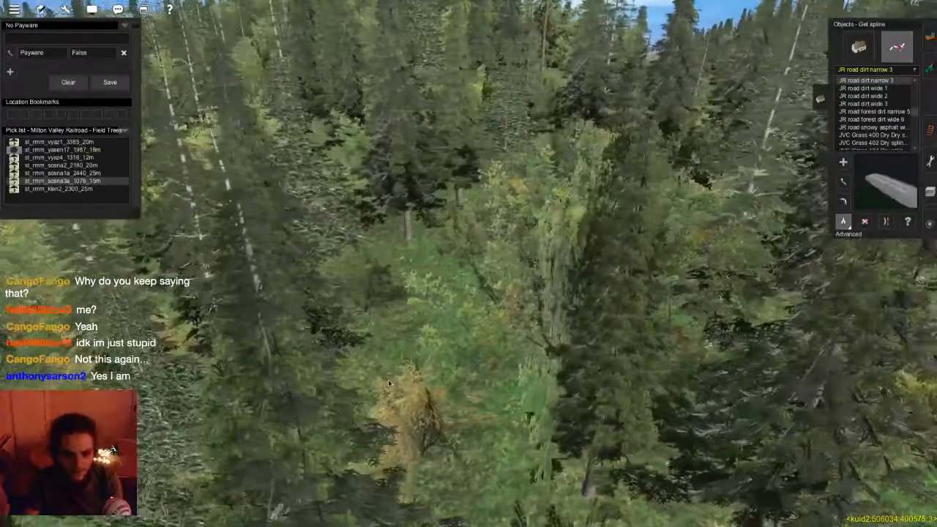
{"action": "scroll", "coordinate": [357, 236], "scroll_direction": "down", "scroll_amount": 5}
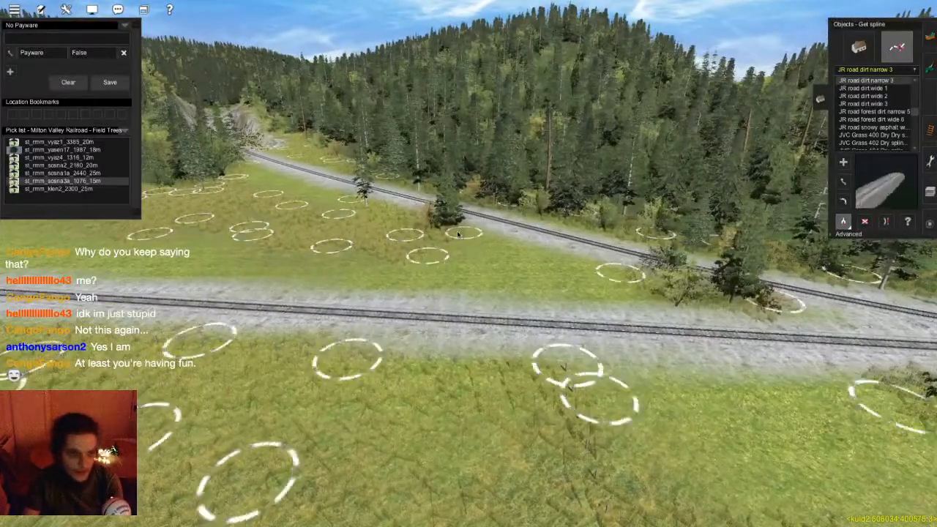
{"action": "key", "text": "Up"}
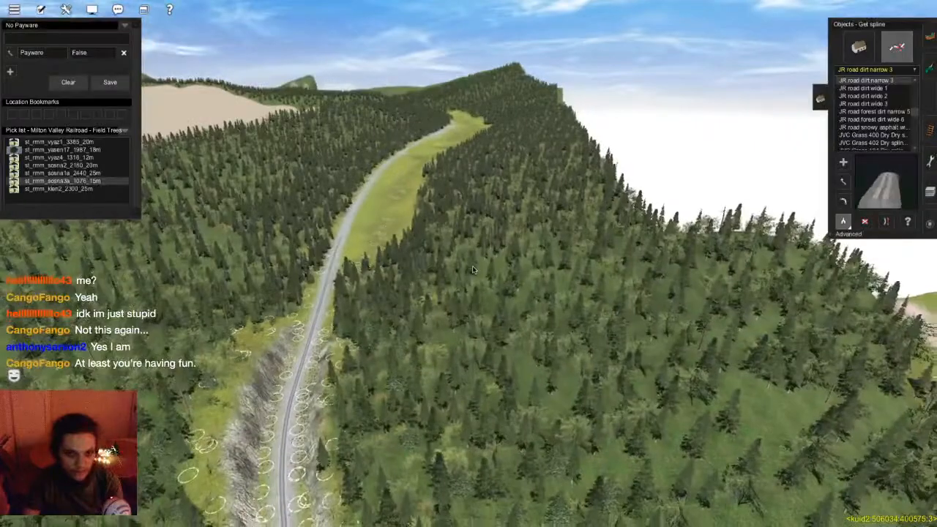
{"action": "key", "text": "m"}
{"action": "right_click_drag", "start_coordinate": [482, 432], "coordinate": [485, 262]}
{"action": "left_click", "coordinate": [464, 274]}
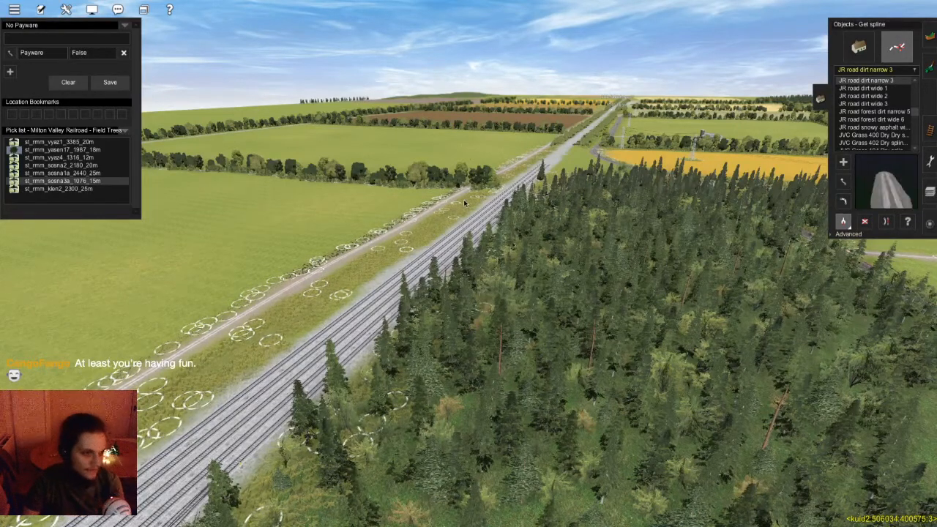
- Examine the ploughed field, the dirt road beside the railroad and the tree lines around the field junction
{"action": "right_click", "coordinate": [480, 206]}
{"action": "key", "text": "Up"}
{"action": "key", "text": "Left"}
{"action": "key", "text": "Down"}
{"action": "right_click", "coordinate": [333, 205]}
{"action": "key", "text": "Left"}
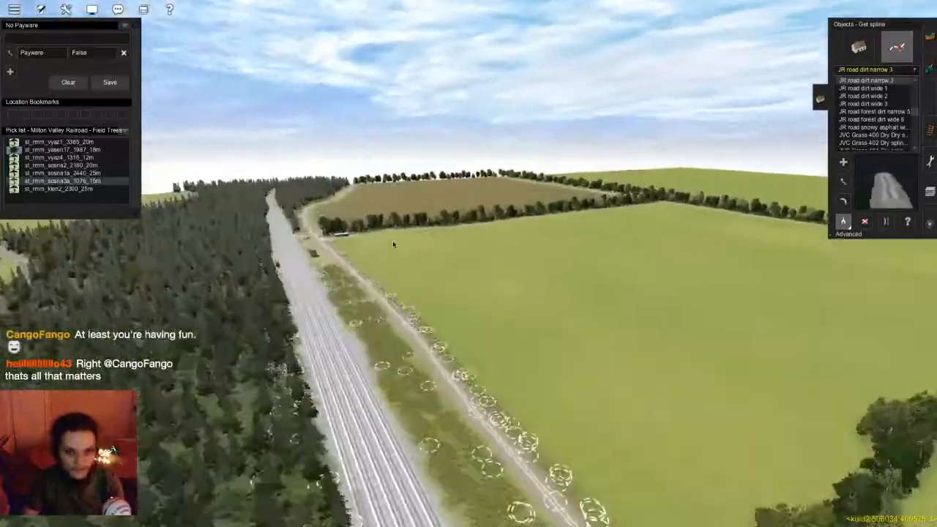
{"action": "key", "text": "Right"}
{"action": "right_click", "coordinate": [443, 279]}
{"action": "key", "text": "Left"}
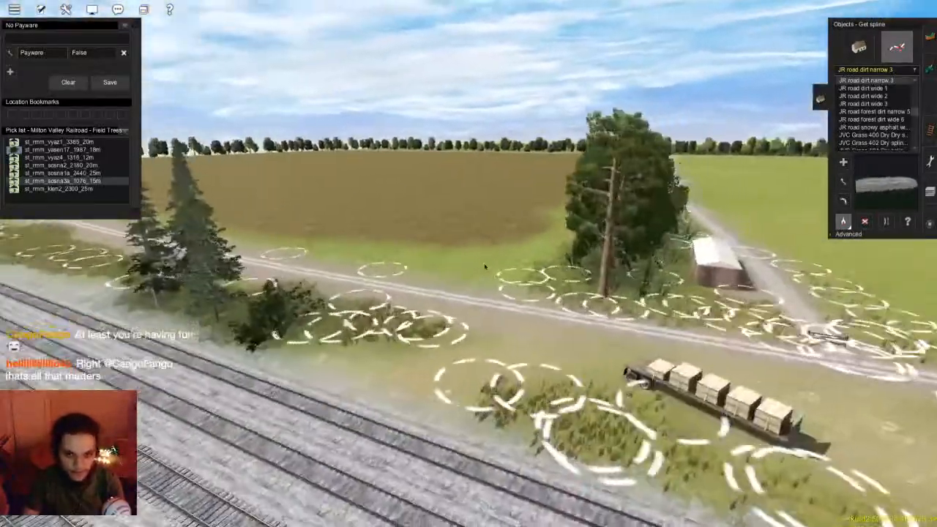
{"action": "right_click", "coordinate": [470, 253]}
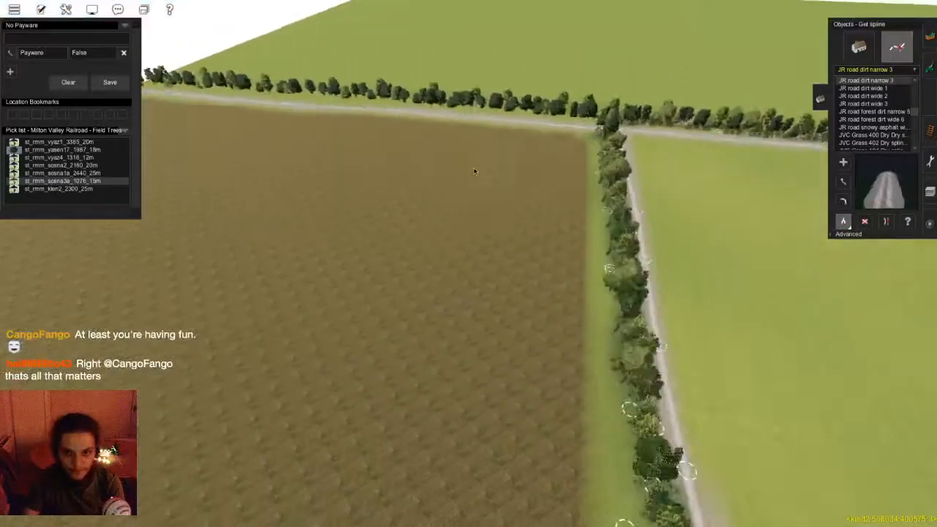
{"action": "key", "text": "Left"}
{"action": "key", "text": "Right"}
{"action": "scroll", "coordinate": [492, 149], "scroll_direction": "up", "scroll_amount": 2}
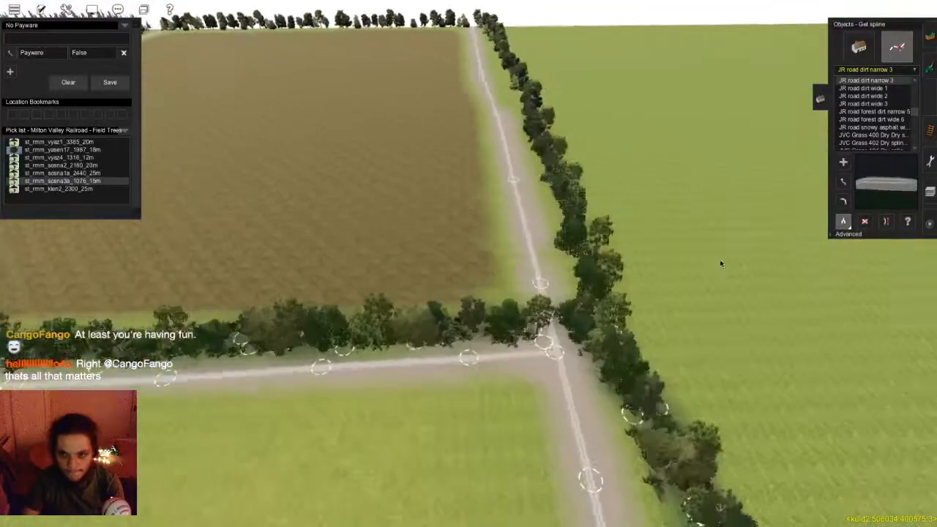
- Switch to ground painting and sample the dark green ground texture from the forest edge beyond the ploughed field
{"action": "key", "text": "F2"}
{"action": "scroll", "coordinate": [810, 332], "scroll_direction": "up", "scroll_amount": 2}
{"action": "left_click", "coordinate": [846, 301]}
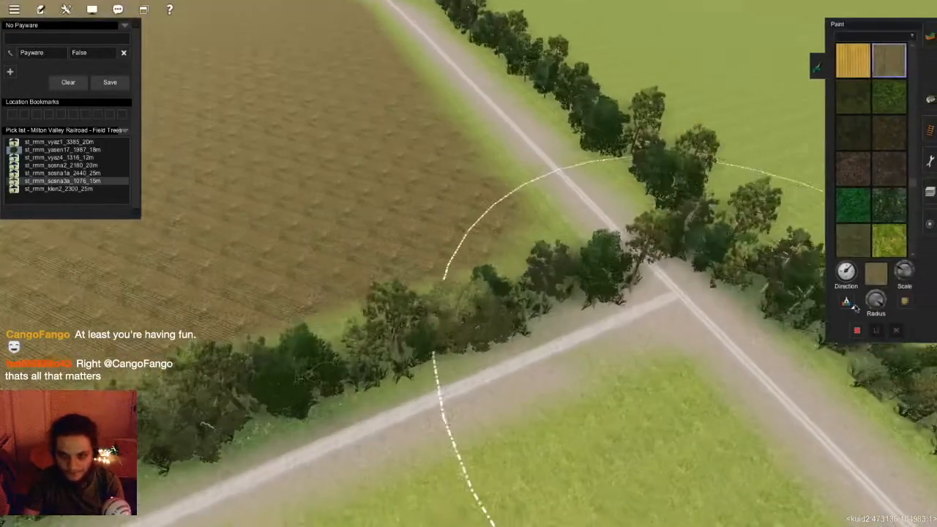
{"action": "key", "text": "Left"}
{"action": "scroll", "coordinate": [503, 326], "scroll_direction": "down", "scroll_amount": 3}
{"action": "key", "text": "Down"}
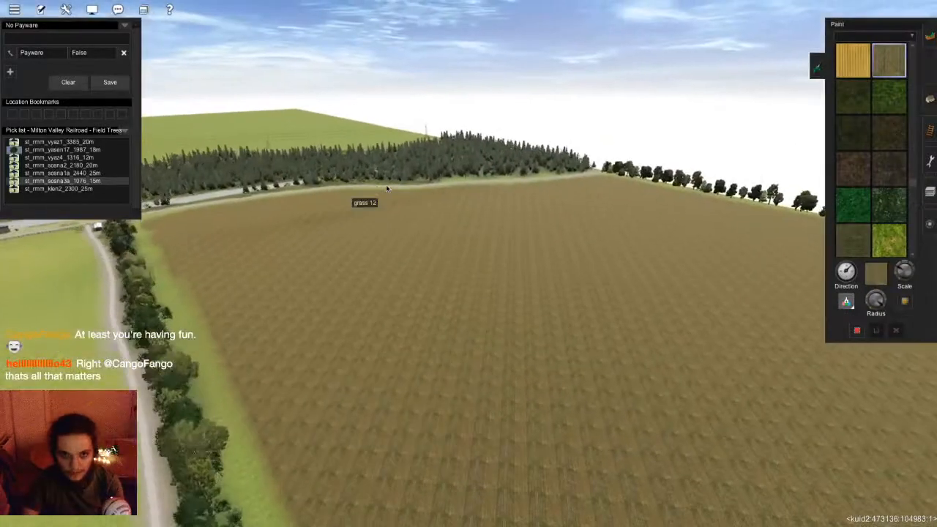
{"action": "left_click", "coordinate": [402, 181]}
- Adjust the brush radius and start painting the dark green texture under the tree line near the dirt road junction
{"action": "right_click", "coordinate": [758, 442]}
{"action": "key", "text": "Left"}
{"action": "key", "text": "Up"}
{"action": "mouse_move", "coordinate": [870, 299]}
{"action": "left_mouse_down"}
{"action": "mouse_move", "coordinate": [870, 307]}
{"action": "mouse_move", "coordinate": [874, 299]}
{"action": "left_mouse_up"}
{"action": "right_click", "coordinate": [615, 322]}
{"action": "key", "text": "Left"}
{"action": "scroll", "coordinate": [537, 291], "scroll_direction": "up", "scroll_amount": 2}
{"action": "key", "text": "Right"}
{"action": "mouse_move", "coordinate": [455, 227]}
{"action": "right_mouse_down"}
{"action": "mouse_move", "coordinate": [481, 243]}
{"action": "mouse_move", "coordinate": [474, 269]}
{"action": "mouse_move", "coordinate": [473, 256]}
{"action": "mouse_move", "coordinate": [462, 275]}
{"action": "mouse_move", "coordinate": [480, 280]}
{"action": "right_mouse_up"}
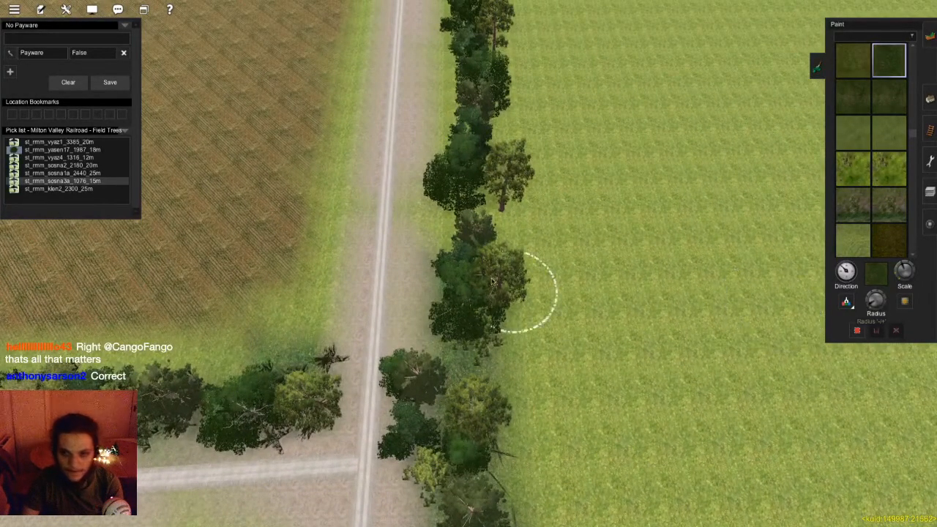
- Continue painting dark green ground beneath the trees along the dirt road beside the ploughed field
{"action": "key", "text": "Up"}
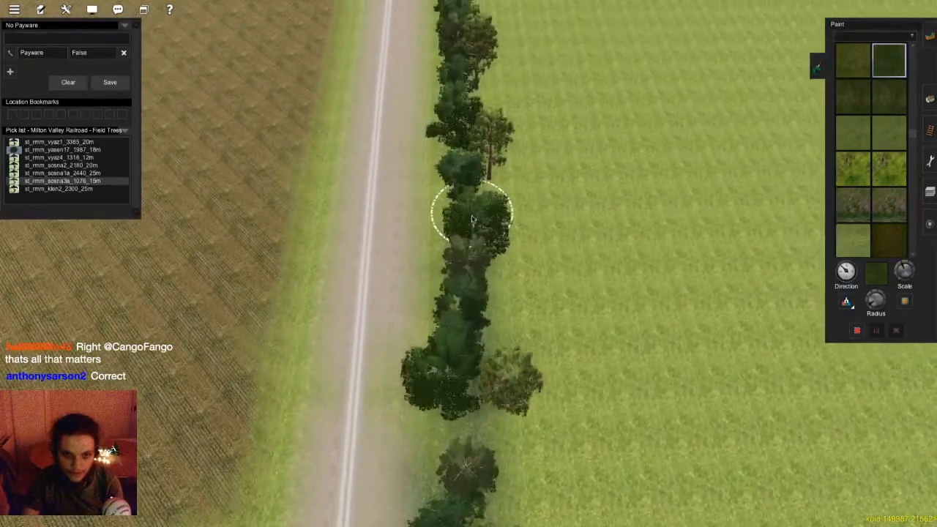
{"action": "key", "text": "Up"}
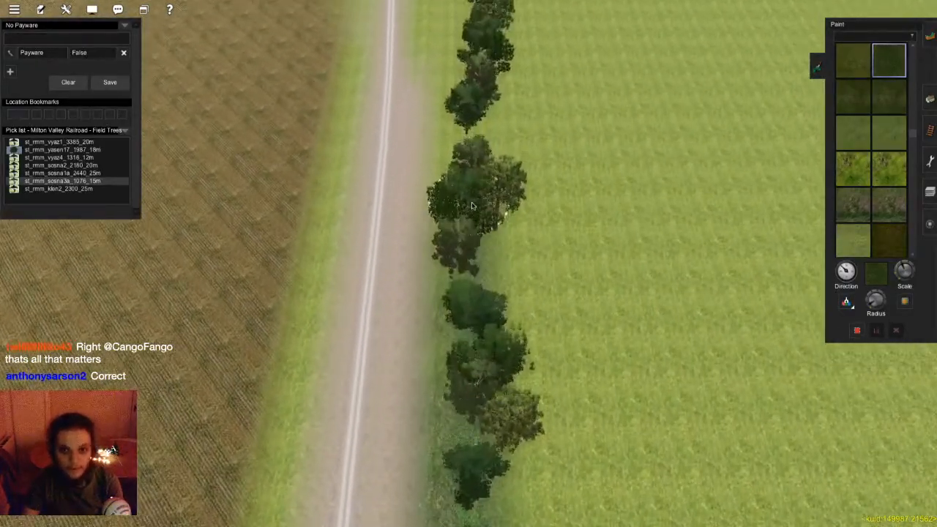
{"action": "key", "text": "Up"}
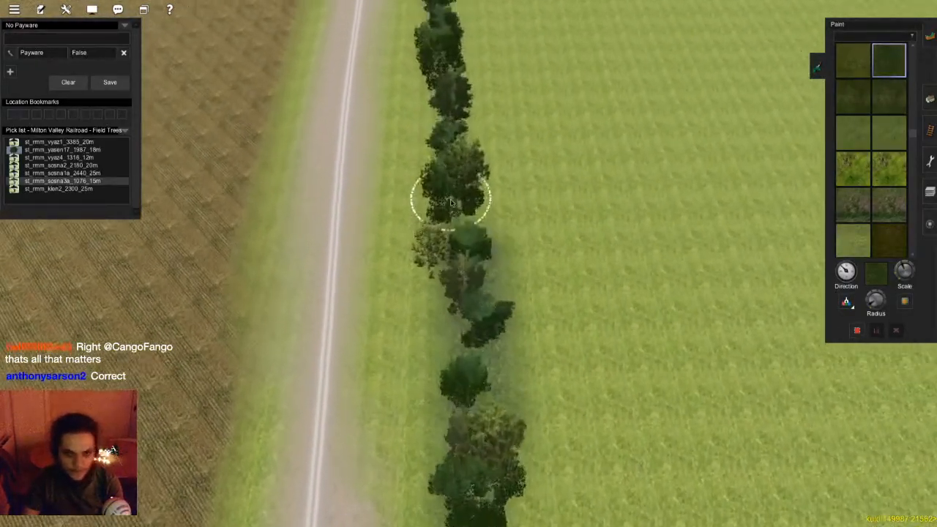
{"action": "key", "text": "Up"}
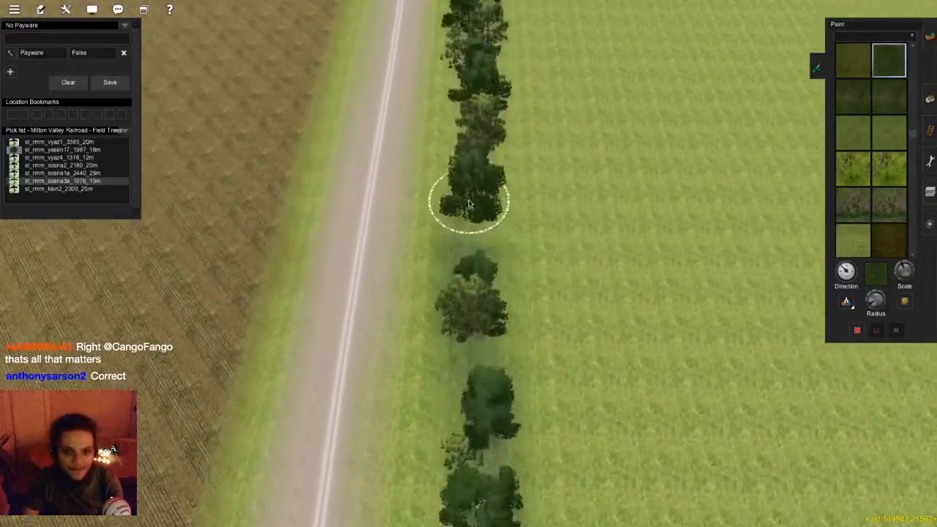
{"action": "key", "text": "Up"}
{"action": "mouse_move", "coordinate": [476, 204]}
{"action": "left_mouse_down"}
{"action": "mouse_move", "coordinate": [451, 186]}
{"action": "mouse_move", "coordinate": [468, 214]}
{"action": "left_mouse_up"}
{"action": "right_click_drag", "start_coordinate": [469, 213], "coordinate": [480, 138]}
{"action": "mouse_move", "coordinate": [491, 92]}
{"action": "right_mouse_down"}
{"action": "mouse_move", "coordinate": [462, 241]}
{"action": "mouse_move", "coordinate": [472, 257]}
{"action": "right_mouse_up"}
{"action": "mouse_move", "coordinate": [479, 159]}
{"action": "right_mouse_down"}
{"action": "mouse_move", "coordinate": [477, 144]}
{"action": "mouse_move", "coordinate": [461, 257]}
{"action": "mouse_move", "coordinate": [487, 173]}
{"action": "mouse_move", "coordinate": [495, 176]}
{"action": "mouse_move", "coordinate": [495, 119]}
{"action": "mouse_move", "coordinate": [471, 246]}
{"action": "mouse_move", "coordinate": [449, 205]}
{"action": "mouse_move", "coordinate": [458, 385]}
{"action": "mouse_move", "coordinate": [564, 268]}
{"action": "mouse_move", "coordinate": [459, 206]}
{"action": "mouse_move", "coordinate": [766, 183]}
{"action": "mouse_move", "coordinate": [399, 244]}
{"action": "mouse_move", "coordinate": [461, 196]}
{"action": "mouse_move", "coordinate": [548, 232]}
{"action": "mouse_move", "coordinate": [463, 344]}
{"action": "right_mouse_up"}
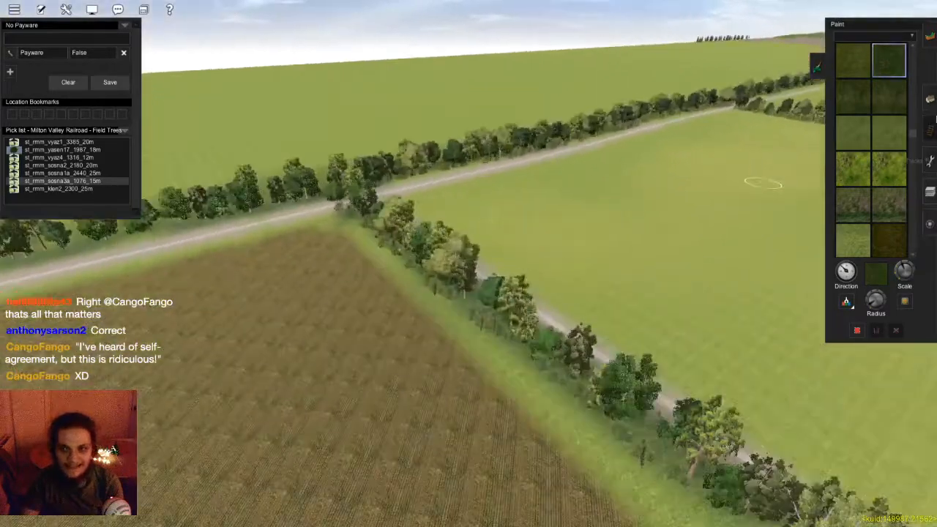
- Add FMA Shrubs 37137 splines beneath the tree line along the dirt road, starting at the field junction
{"action": "key", "text": "F3"}
{"action": "left_click", "coordinate": [399, 245]}
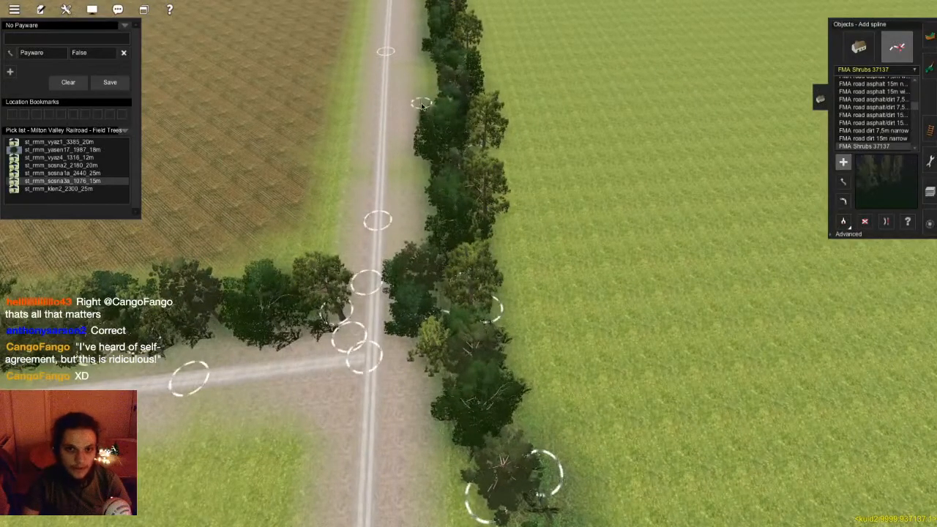
{"action": "key", "text": "Up"}
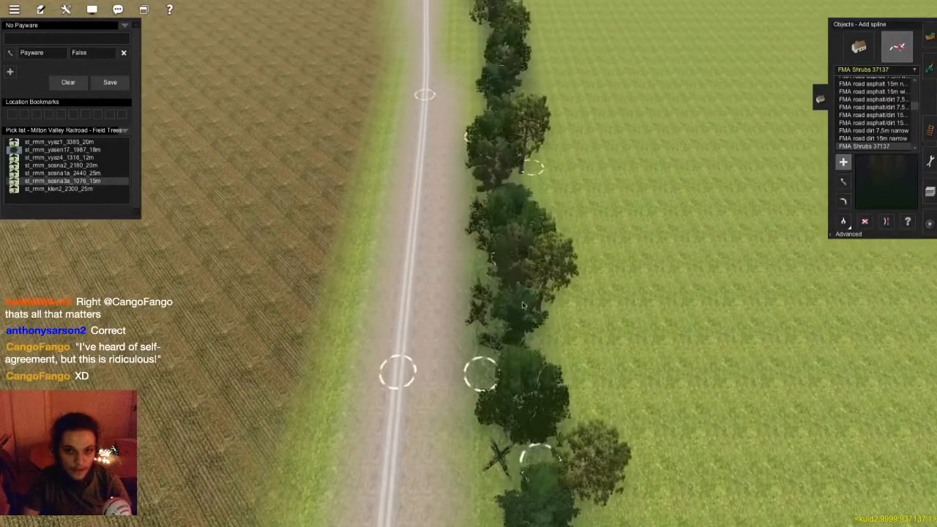
{"action": "right_click_drag", "start_coordinate": [492, 53], "coordinate": [481, 226]}
{"action": "right_click_drag", "start_coordinate": [449, 49], "coordinate": [455, 233]}
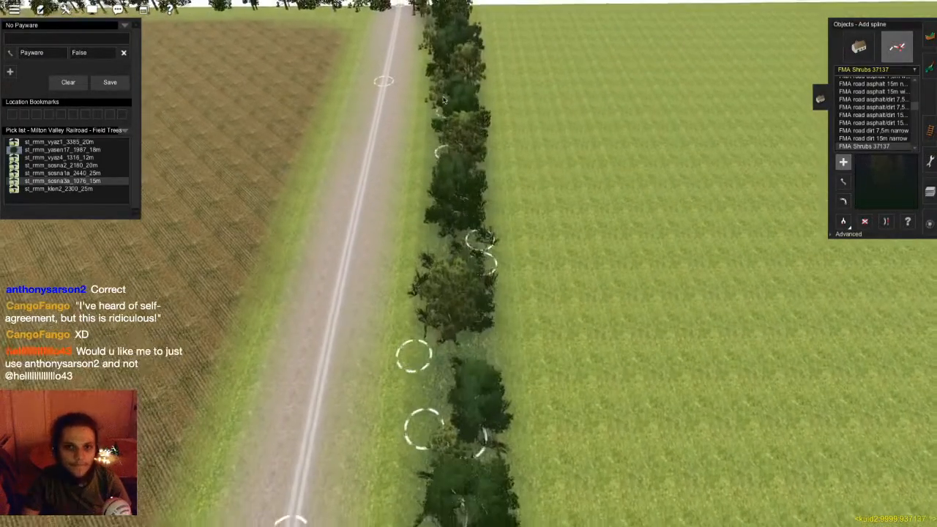
{"action": "right_click_drag", "start_coordinate": [439, 114], "coordinate": [443, 110]}
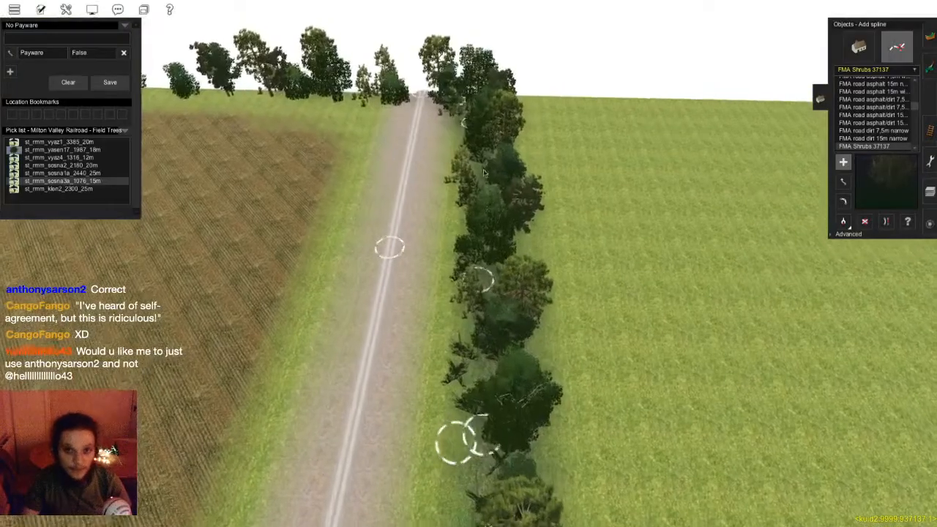
{"action": "right_click_drag", "start_coordinate": [486, 373], "coordinate": [440, 108]}
{"action": "key", "text": "Up"}
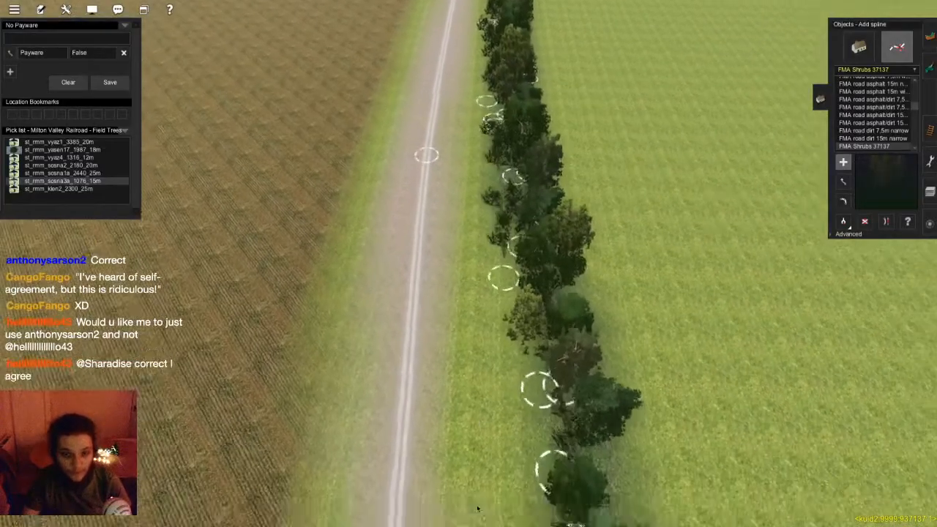
- Check the shrub-lined road back to the junction and move on to the tree line at the board edge
{"action": "right_click_drag", "start_coordinate": [484, 441], "coordinate": [460, 155]}
{"action": "right_click_drag", "start_coordinate": [485, 489], "coordinate": [487, 66]}
{"action": "right_click_drag", "start_coordinate": [542, 174], "coordinate": [424, 191]}
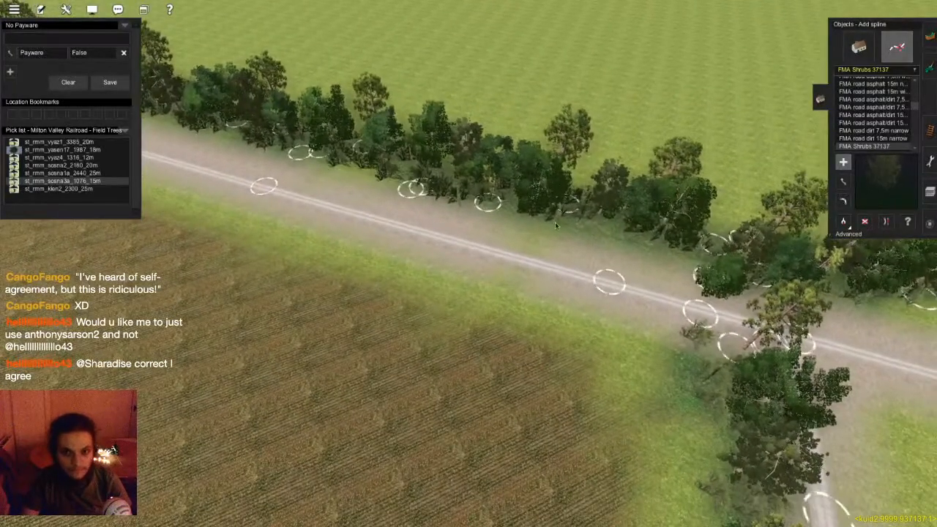
{"action": "right_click_drag", "start_coordinate": [690, 297], "coordinate": [414, 300]}
{"action": "scroll", "coordinate": [395, 292], "scroll_direction": "down", "scroll_amount": 3}
{"action": "right_click_drag", "start_coordinate": [429, 253], "coordinate": [428, 286]}
{"action": "scroll", "coordinate": [429, 286], "scroll_direction": "up", "scroll_amount": 3}
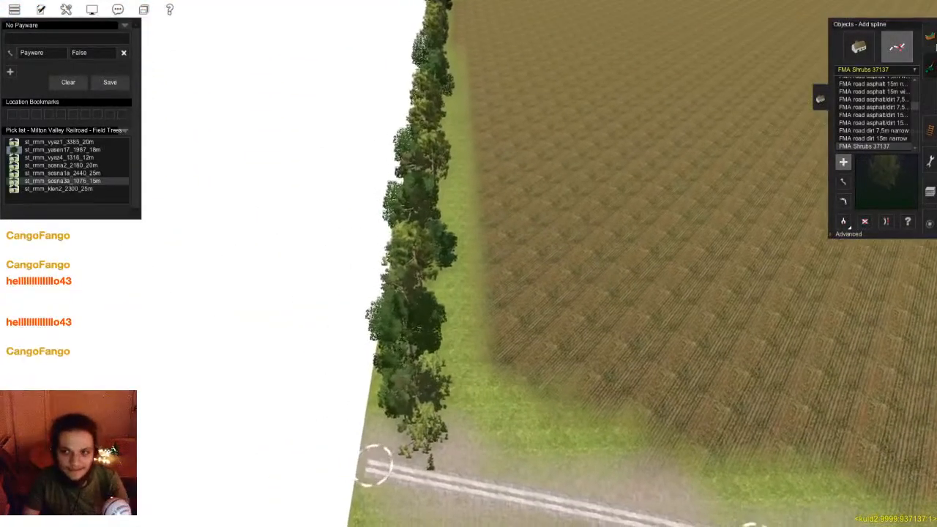
- Save the route and paint the dark green texture beneath the tree line along the board edge
{"action": "key", "text": "F1"}
{"action": "key", "text": "F2"}
{"action": "right_click", "coordinate": [343, 352]}
{"action": "key", "text": "ctrl+s"}
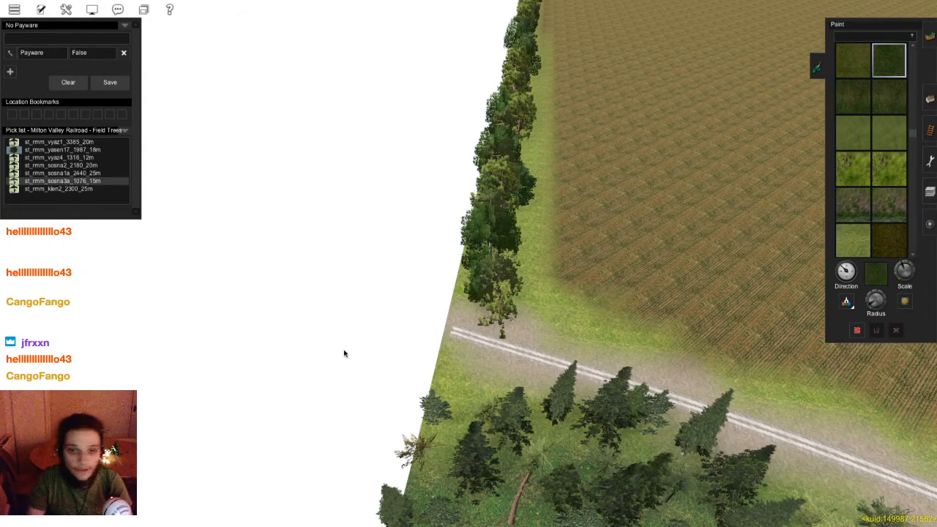
{"action": "right_click", "coordinate": [638, 323]}
{"action": "mouse_move", "coordinate": [461, 249]}
{"action": "right_mouse_down"}
{"action": "mouse_move", "coordinate": [476, 261]}
{"action": "mouse_move", "coordinate": [463, 205]}
{"action": "mouse_move", "coordinate": [470, 267]}
{"action": "right_mouse_up"}
{"action": "key", "text": "Up"}
{"action": "mouse_move", "coordinate": [469, 267]}
{"action": "left_mouse_down"}
{"action": "mouse_move", "coordinate": [469, 201]}
{"action": "mouse_move", "coordinate": [478, 192]}
{"action": "mouse_move", "coordinate": [458, 196]}
{"action": "mouse_move", "coordinate": [471, 197]}
{"action": "mouse_move", "coordinate": [471, 214]}
{"action": "mouse_move", "coordinate": [470, 203]}
{"action": "left_mouse_up"}
{"action": "key", "text": "Up"}
{"action": "key", "text": "Up"}
{"action": "key", "text": "Up"}
- Examine the board-edge tree line, the ploughed field corner and the neighbouring forest from several viewpoints
{"action": "scroll", "coordinate": [462, 370], "scroll_direction": "down", "scroll_amount": 3}
{"action": "key", "text": "Down"}
{"action": "key", "text": "Left"}
{"action": "key", "text": "Down"}
{"action": "key", "text": "Left"}
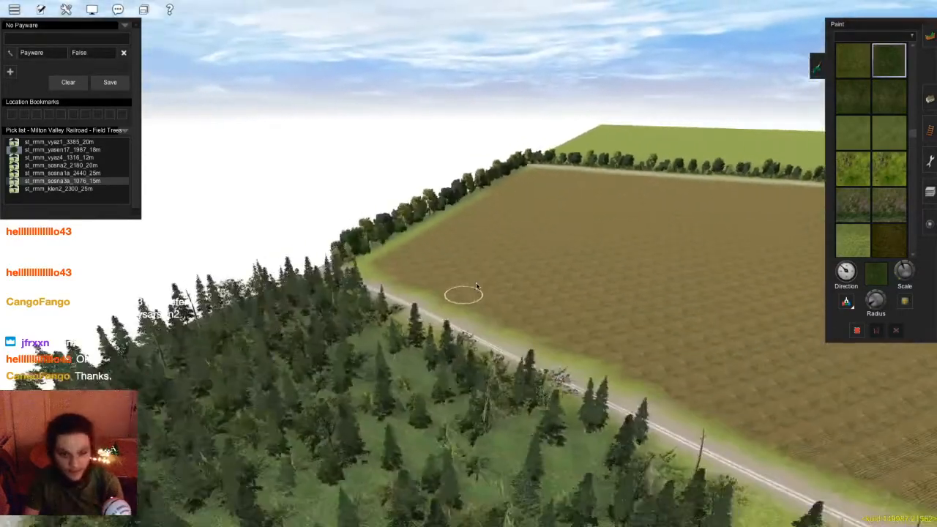
{"action": "scroll", "coordinate": [444, 246], "scroll_direction": "up", "scroll_amount": 5}
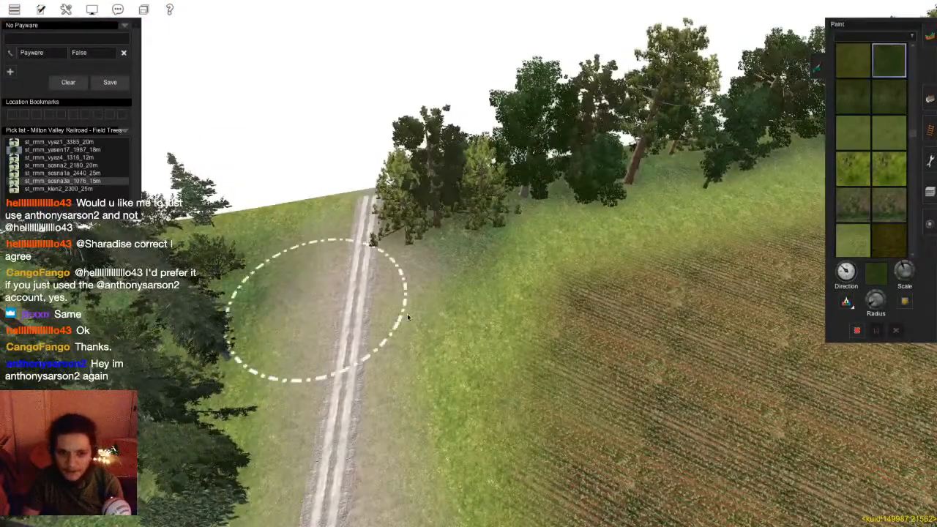
{"action": "scroll", "coordinate": [355, 307], "scroll_direction": "down", "scroll_amount": 5}
{"action": "key", "text": "Down"}
{"action": "key", "text": "Left"}
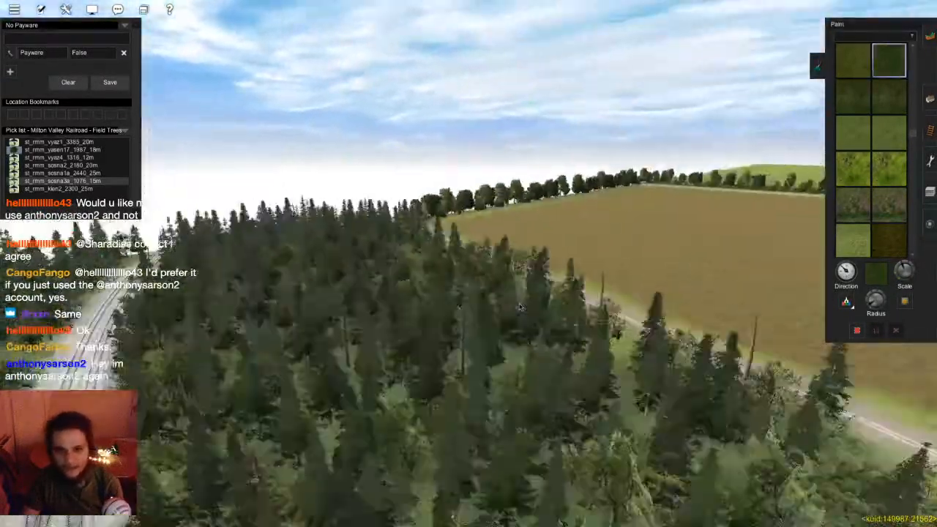
{"action": "key", "text": "Left"}
{"action": "key", "text": "Right"}
- Add FMA Shrubs 37137 splines beneath the board-edge tree line beside the ploughed field
{"action": "left_click", "coordinate": [930, 98]}
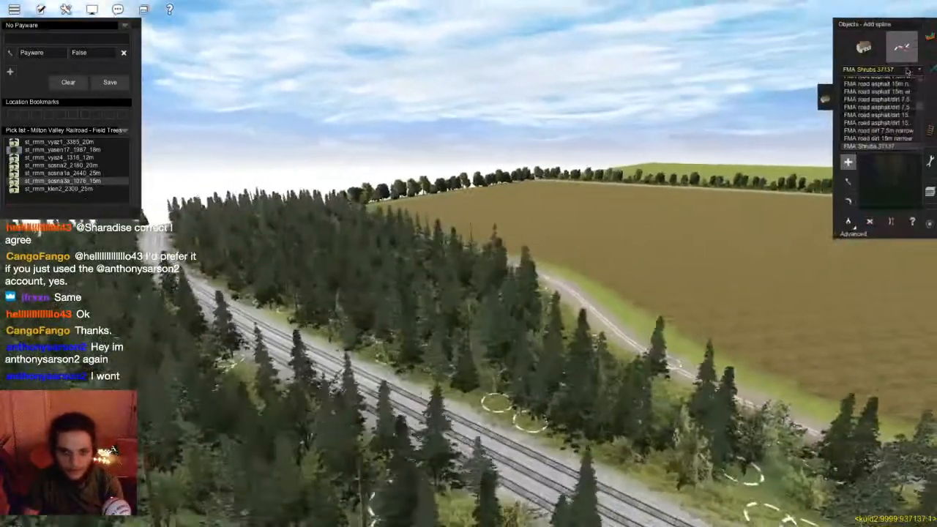
{"action": "key", "text": "Up"}
{"action": "key", "text": "Right"}
{"action": "scroll", "coordinate": [434, 207], "scroll_direction": "up", "scroll_amount": 3}
{"action": "key", "text": "Right"}
{"action": "key", "text": "Left"}
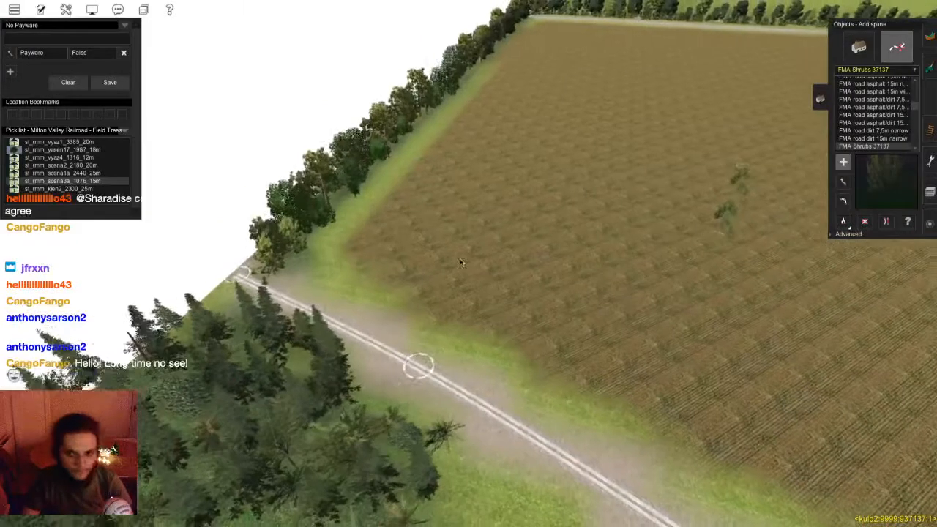
{"action": "key", "text": "Left"}
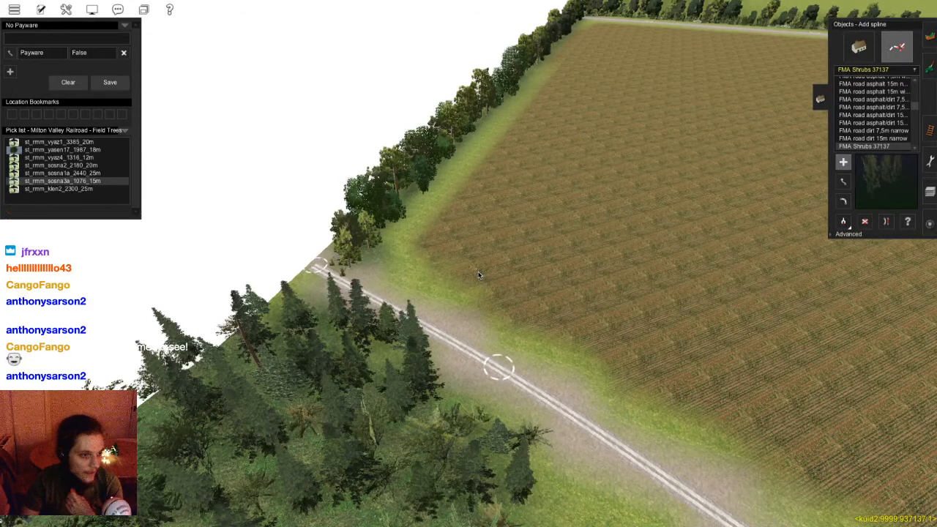
{"action": "key", "text": "Left"}
{"action": "scroll", "coordinate": [436, 264], "scroll_direction": "up", "scroll_amount": 3}
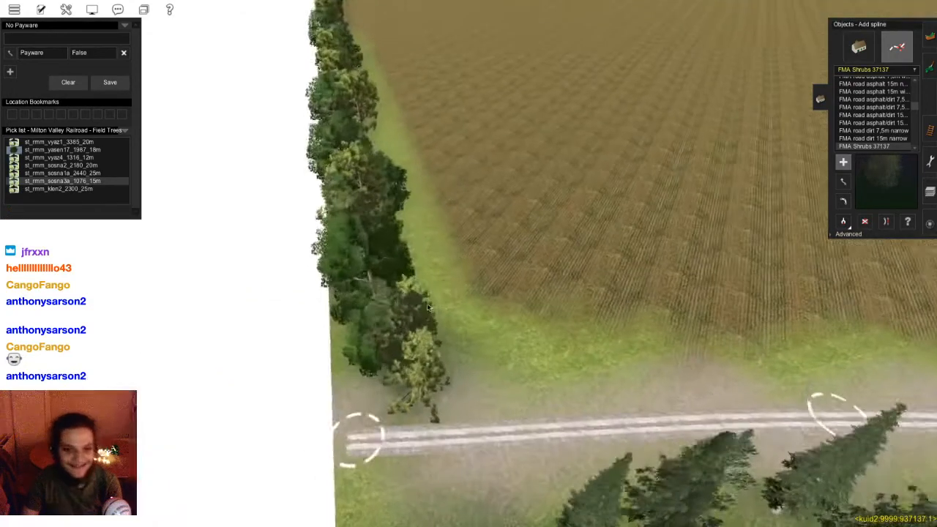
{"action": "right_click", "coordinate": [378, 359]}
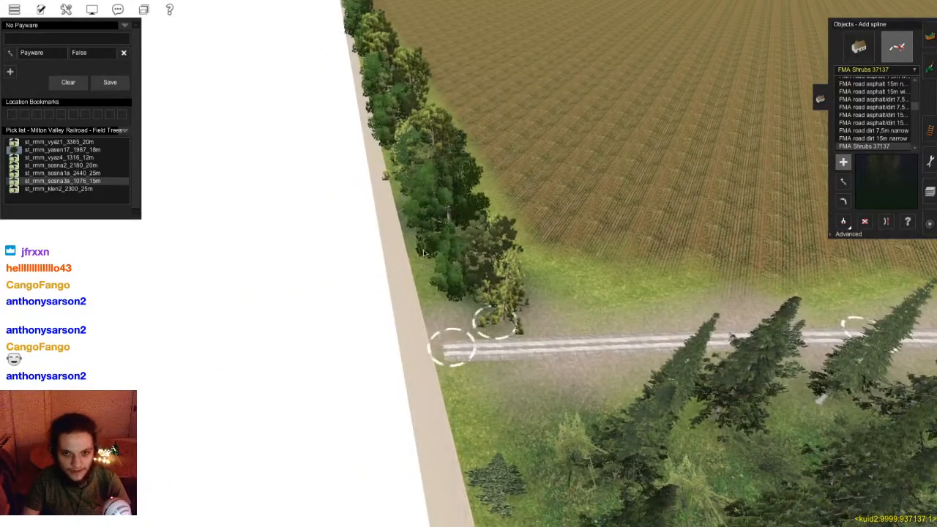
{"action": "right_click_drag", "start_coordinate": [478, 159], "coordinate": [448, 144]}
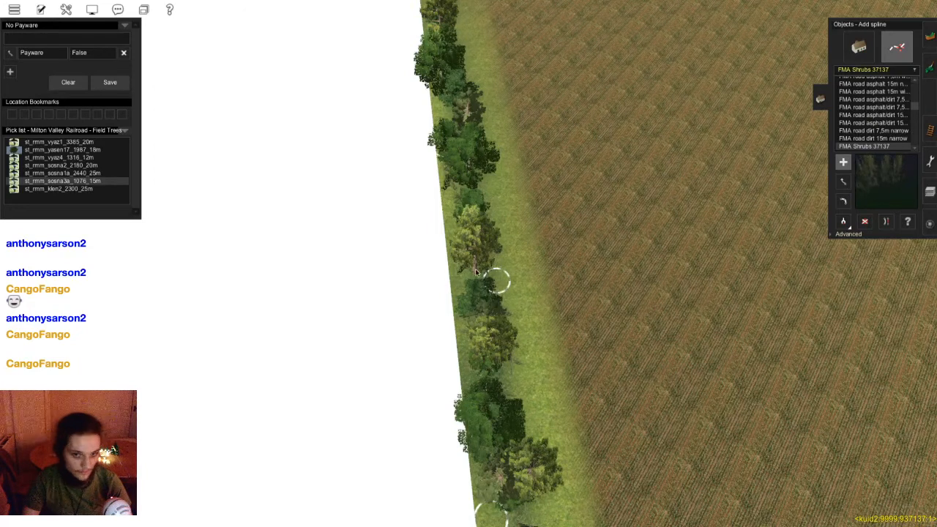
{"action": "right_click_drag", "start_coordinate": [459, 135], "coordinate": [453, 242]}
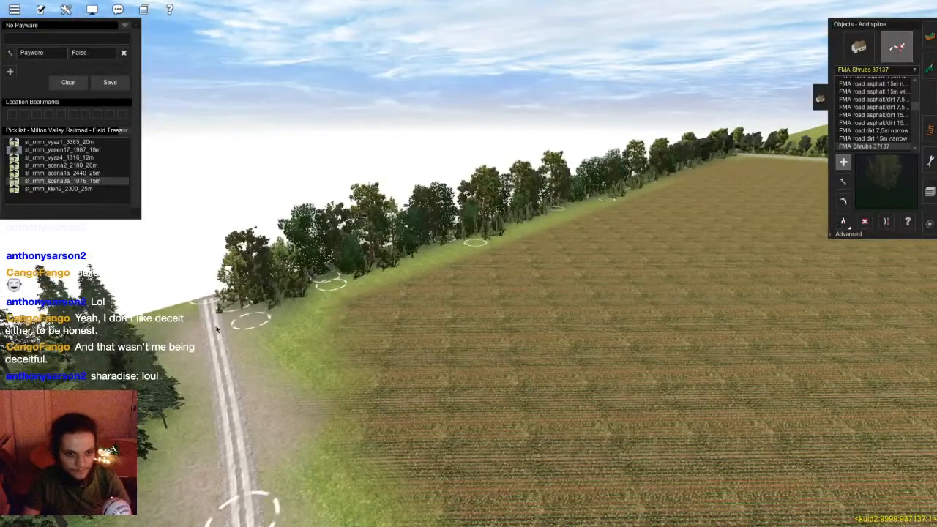
- Add JVC(T)Grass spline#1k-mixed splines between the dirt road and the ploughed field's rounded corner, and save the route
{"action": "right_click_drag", "start_coordinate": [166, 467], "coordinate": [460, 238]}
{"action": "right_click", "coordinate": [462, 240]}
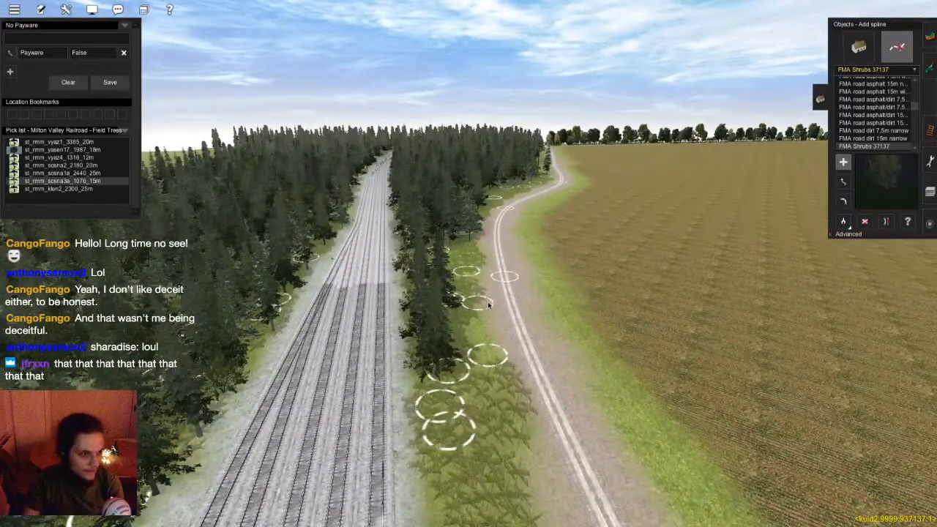
{"action": "right_click_drag", "start_coordinate": [487, 301], "coordinate": [408, 184]}
{"action": "left_click", "coordinate": [523, 211]}
{"action": "right_click_drag", "start_coordinate": [522, 211], "coordinate": [517, 435]}
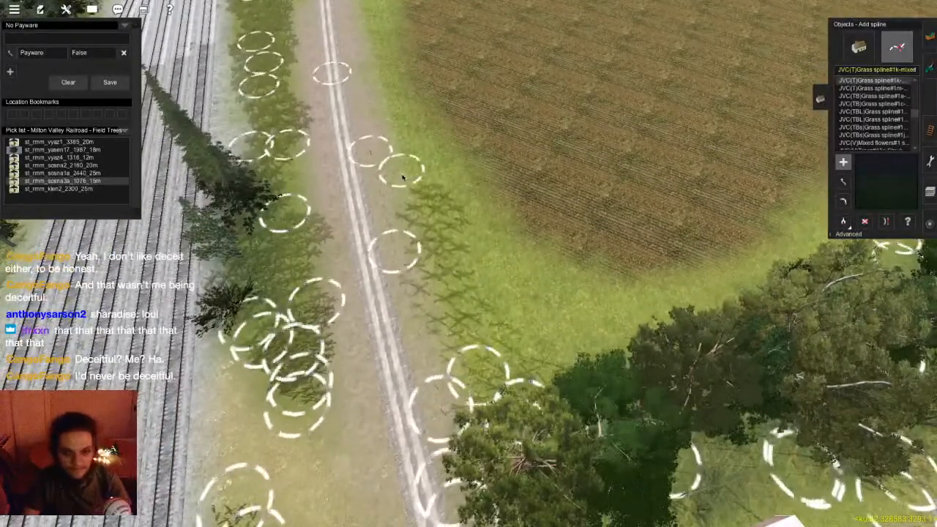
{"action": "key", "text": "ctrl+s"}
{"action": "key", "text": "Return"}
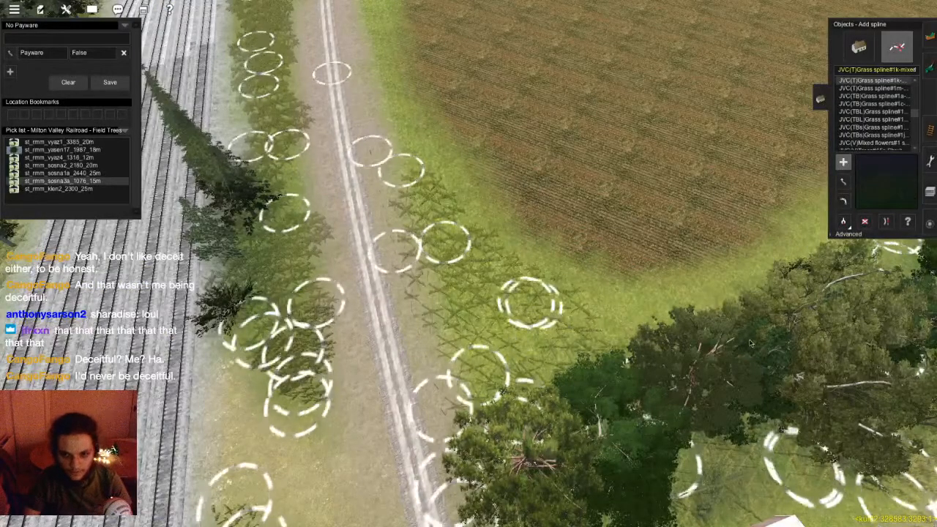
- Undo the last spline edit and run a Barbed Wire Fence 1 spline along the dirt road's ploughed-field side
{"action": "right_click_drag", "start_coordinate": [381, 169], "coordinate": [549, 321]}
{"action": "key", "text": "ctrl+z"}
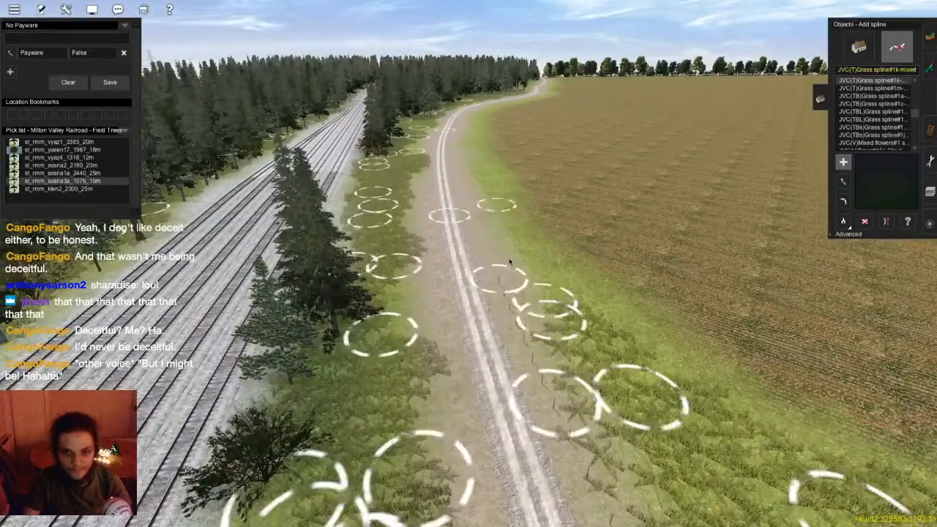
{"action": "key", "text": "Down"}
{"action": "scroll", "coordinate": [495, 209], "scroll_direction": "up", "scroll_amount": 2}
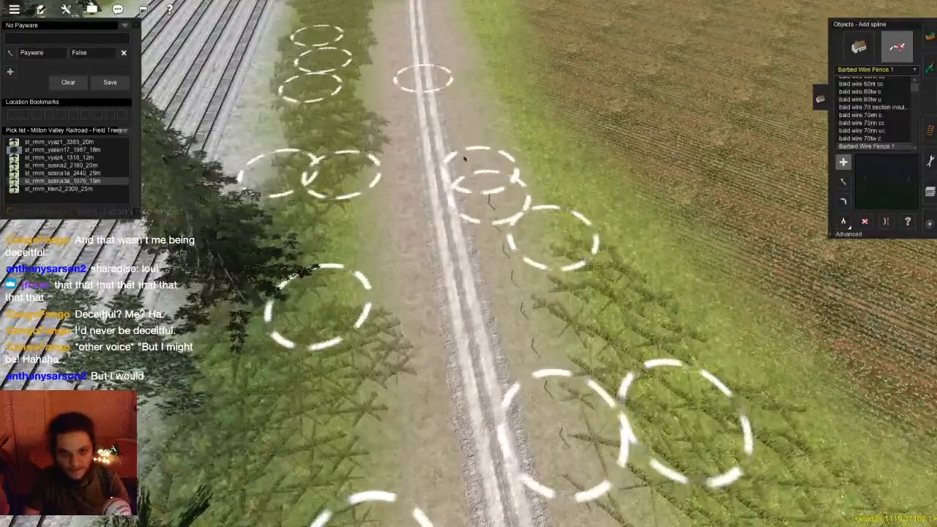
{"action": "key", "text": "Up"}
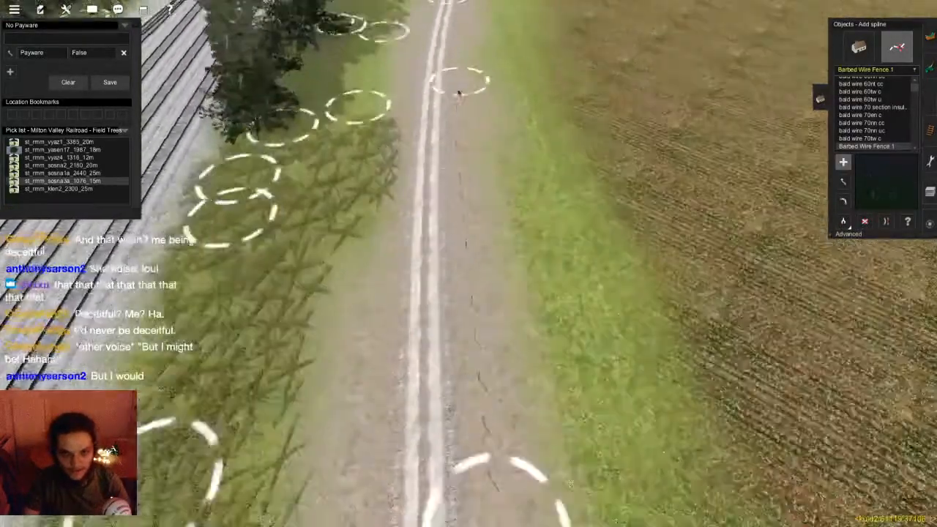
{"action": "key", "text": "Down"}
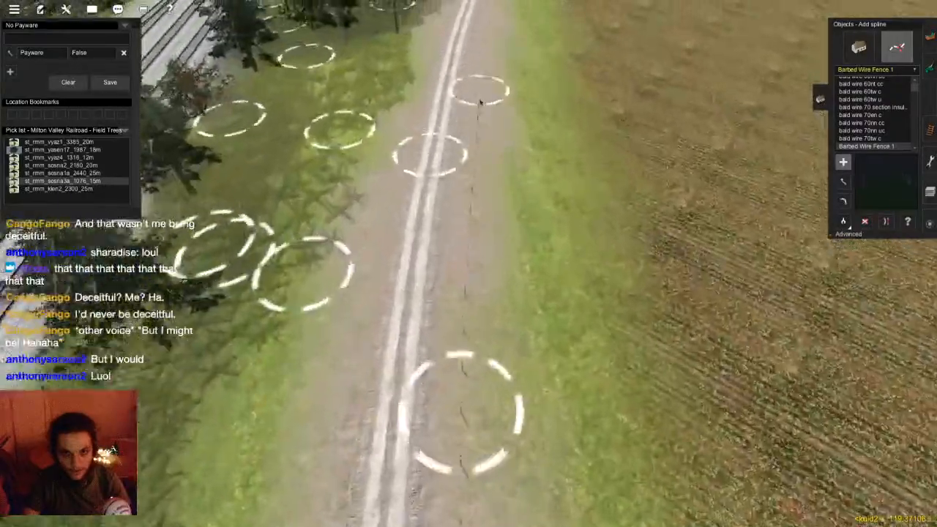
{"action": "key", "text": "Up"}
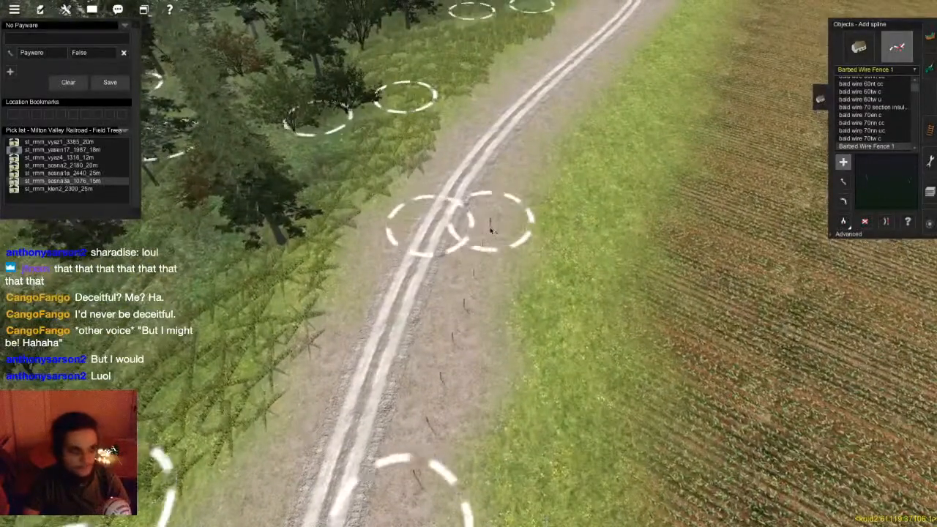
{"action": "left_click", "coordinate": [491, 226]}
{"action": "key", "text": "Up"}
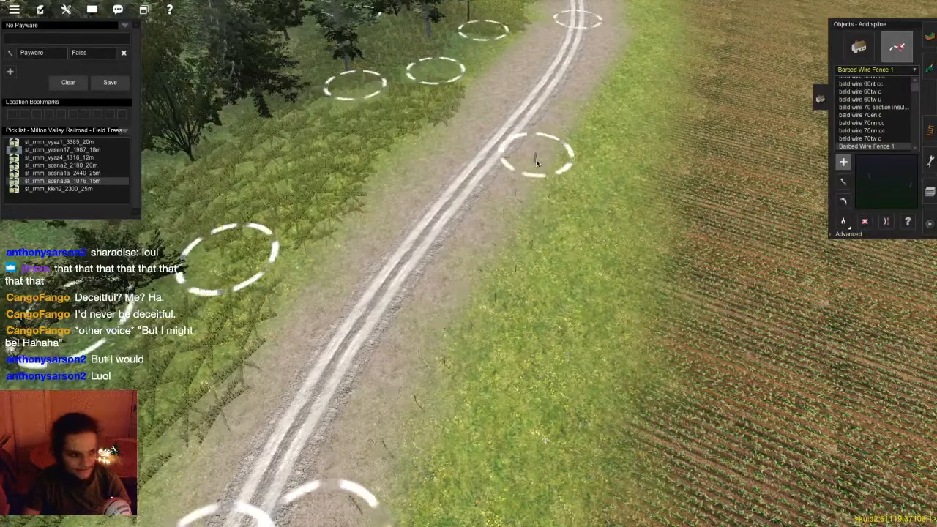
- Continue the Barbed Wire Fence 1 spline beside the dirt road past the bend toward the far end of the ploughed field
{"action": "left_click", "coordinate": [535, 163]}
{"action": "right_click", "coordinate": [567, 104]}
{"action": "left_click", "coordinate": [503, 162]}
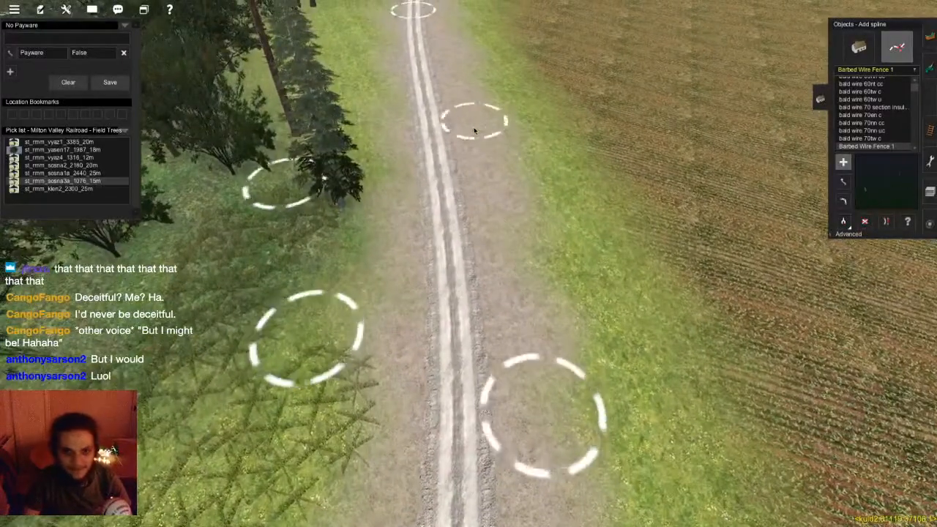
{"action": "left_click", "coordinate": [445, 115]}
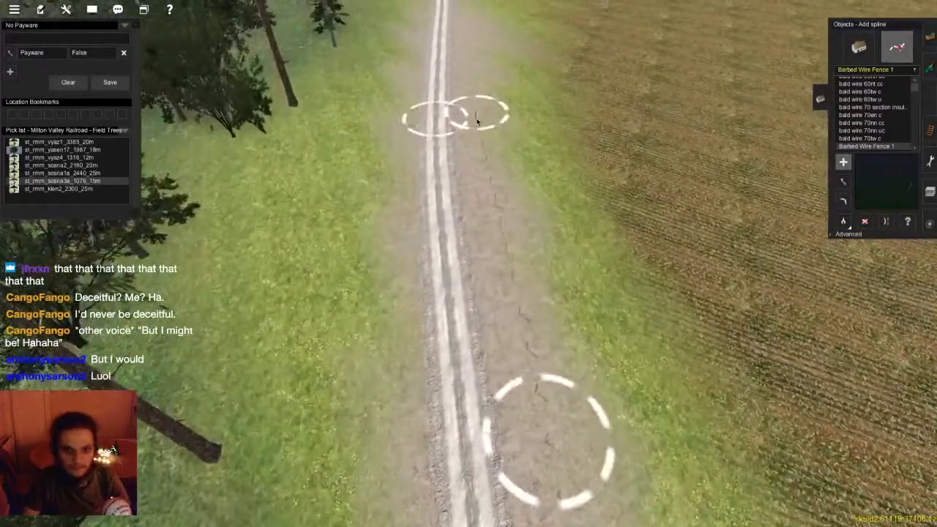
{"action": "left_click", "coordinate": [476, 122]}
{"action": "left_click", "coordinate": [443, 97]}
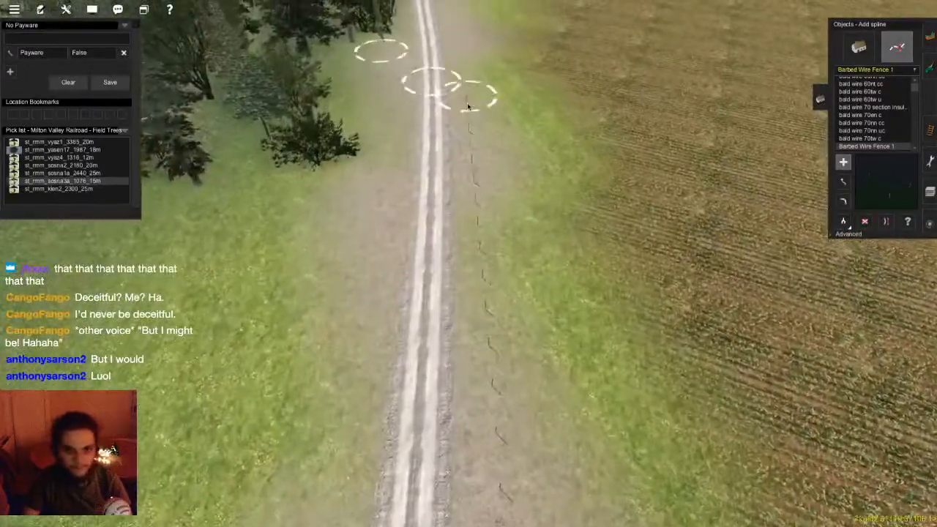
{"action": "left_click", "coordinate": [467, 101]}
{"action": "scroll", "coordinate": [452, 84], "scroll_direction": "up", "scroll_amount": 3}
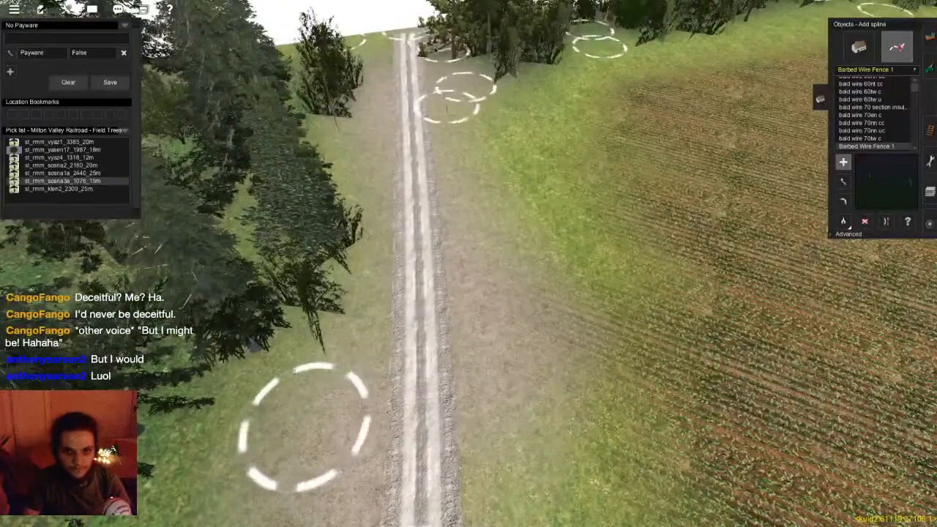
{"action": "right_click", "coordinate": [447, 447]}
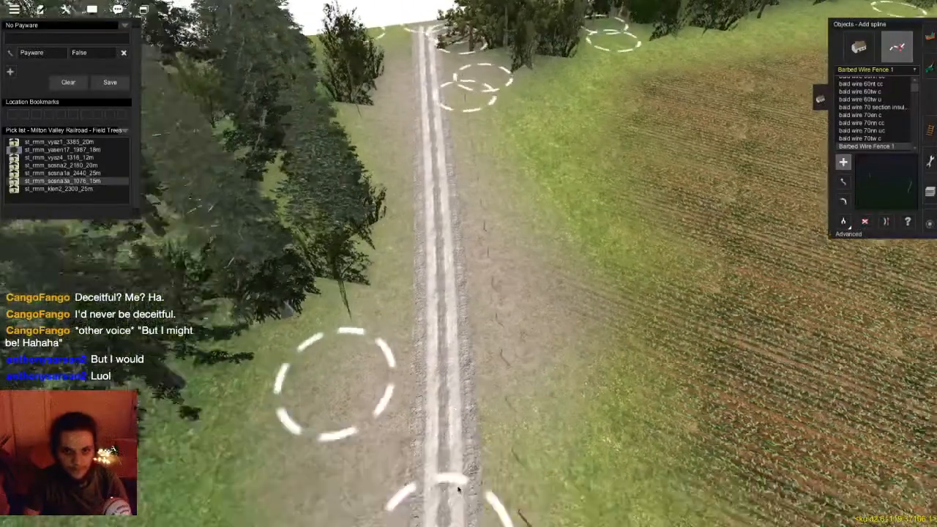
{"action": "key", "text": "Left"}
{"action": "key", "text": "Up"}
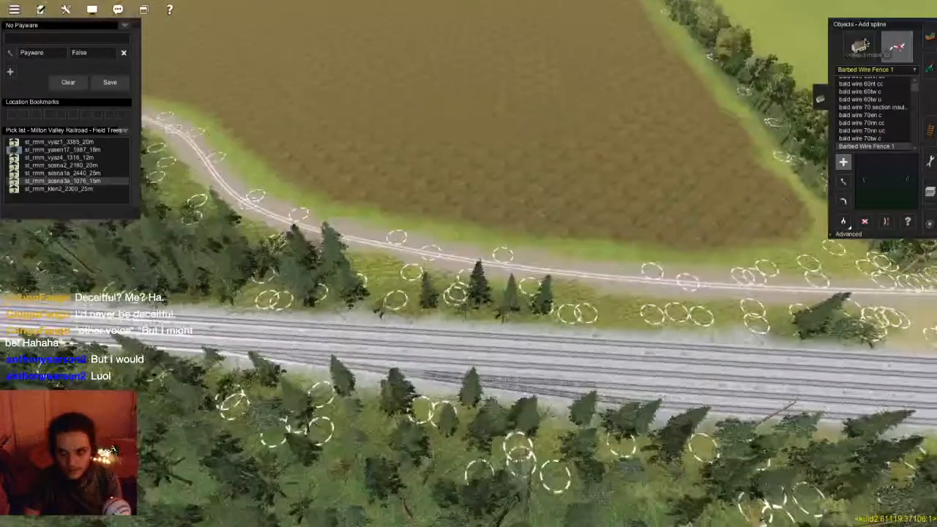
- Sample the 5 Bar Gate-closed object from the track entrance beside the white-roofed shed
{"action": "left_click", "coordinate": [857, 46]}
{"action": "key", "text": "Left"}
{"action": "key", "text": "Down"}
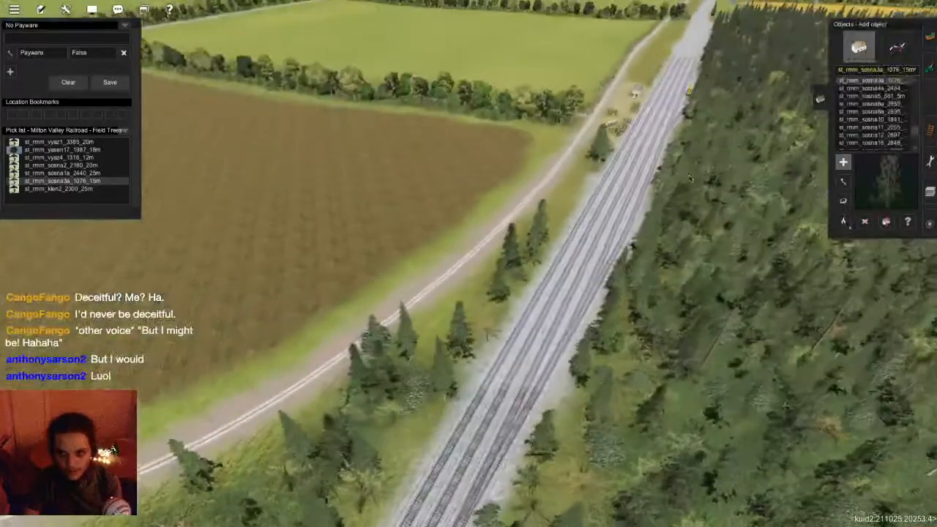
{"action": "left_click", "coordinate": [843, 221]}
{"action": "right_click", "coordinate": [519, 144]}
{"action": "key", "text": "Right"}
{"action": "key", "text": "Up"}
{"action": "right_click", "coordinate": [422, 291]}
{"action": "key", "text": "Left"}
{"action": "key", "text": "Down"}
{"action": "right_click", "coordinate": [271, 203]}
{"action": "scroll", "coordinate": [424, 226], "scroll_direction": "up", "scroll_amount": 4}
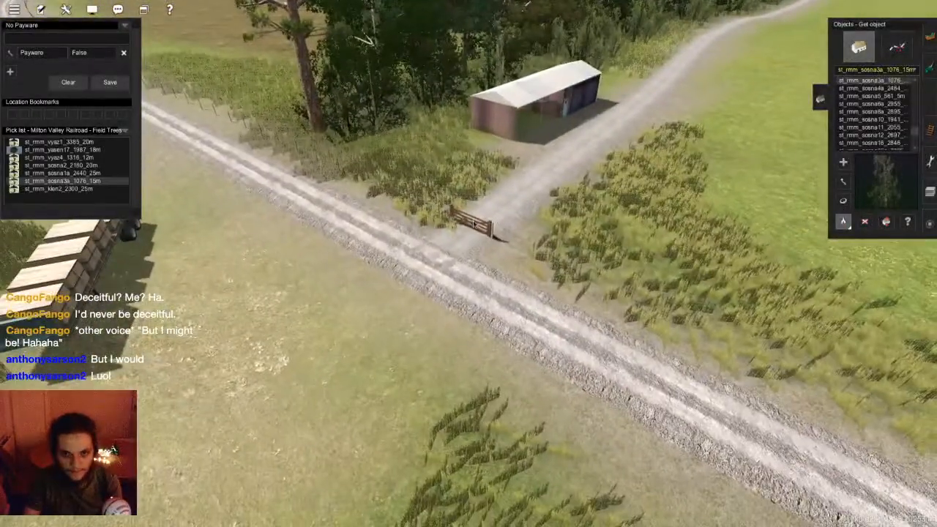
{"action": "left_click", "coordinate": [473, 223]}
- Place a 5 Bar Gate-closed in the barbed wire fence near the ploughed field's corner and align it with the fence line
{"action": "scroll", "coordinate": [473, 223], "scroll_direction": "down", "scroll_amount": 4}
{"action": "right_click", "coordinate": [301, 202]}
{"action": "right_click", "coordinate": [373, 102]}
{"action": "key", "text": "Left"}
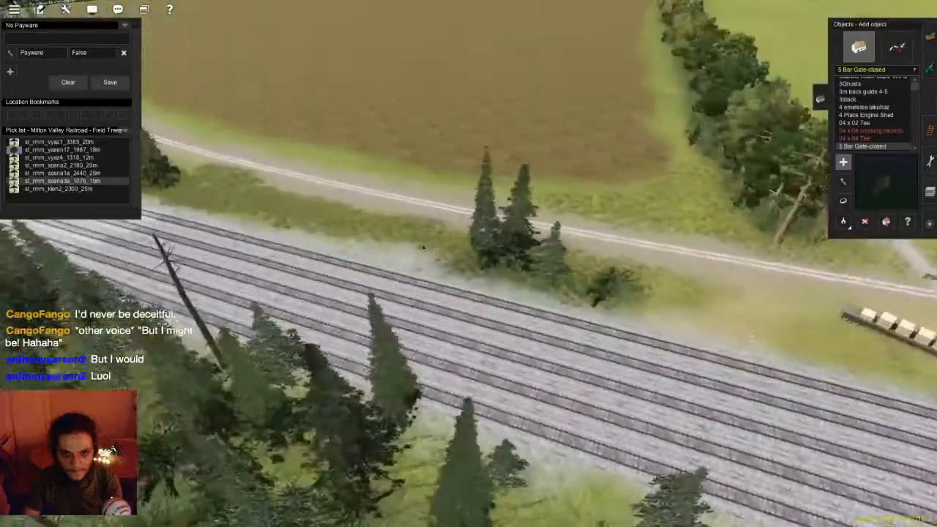
{"action": "right_click", "coordinate": [535, 247]}
{"action": "scroll", "coordinate": [536, 246], "scroll_direction": "up", "scroll_amount": 5}
{"action": "key", "text": "Left"}
{"action": "key", "text": "Down"}
{"action": "key", "text": "Up"}
{"action": "left_click", "coordinate": [481, 247]}
{"action": "left_click_drag", "start_coordinate": [481, 247], "coordinate": [344, 256]}
{"action": "left_click_drag", "start_coordinate": [499, 243], "coordinate": [491, 236]}
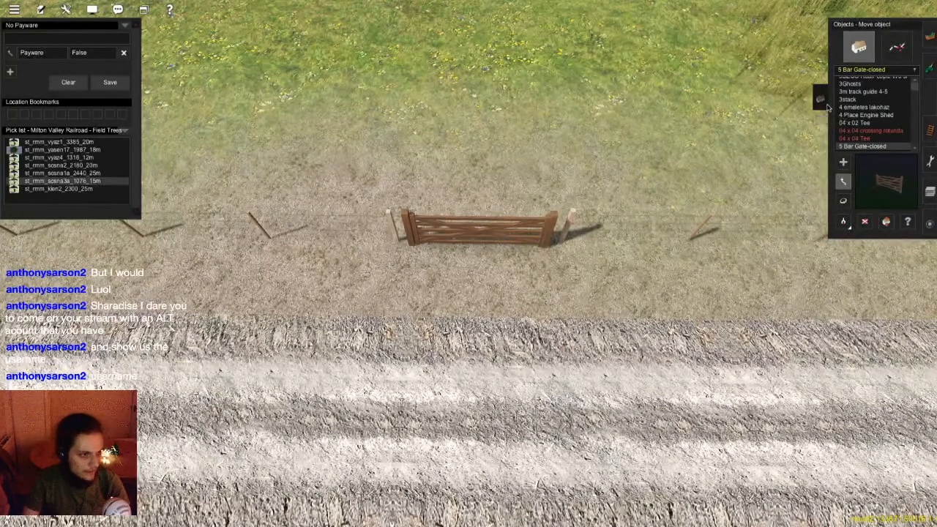
{"action": "left_click", "coordinate": [896, 49]}
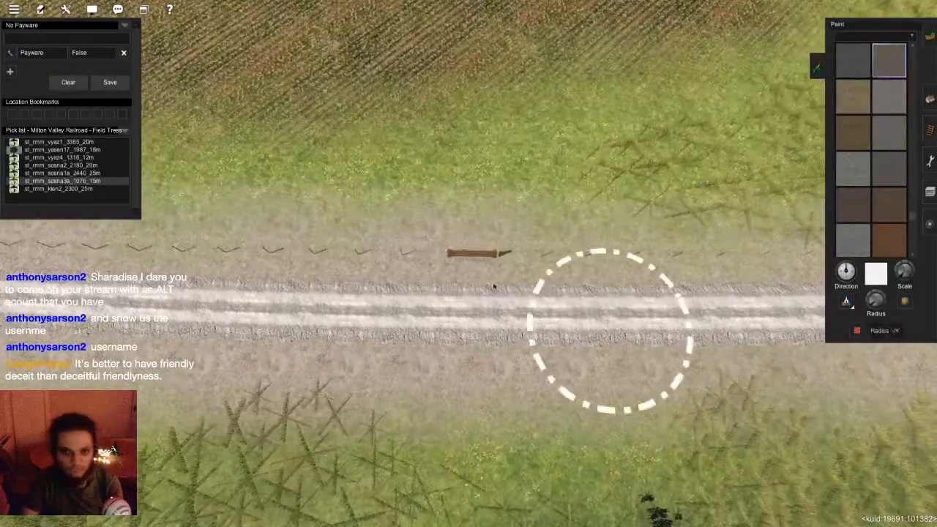
- Paint a worn dirt entrance from the new gate into the ploughed field with the grey-brown and brown ground textures
{"action": "right_click_drag", "start_coordinate": [475, 170], "coordinate": [465, 229]}
{"action": "scroll", "coordinate": [504, 253], "scroll_direction": "down", "scroll_amount": 3}
{"action": "key", "text": "Left"}
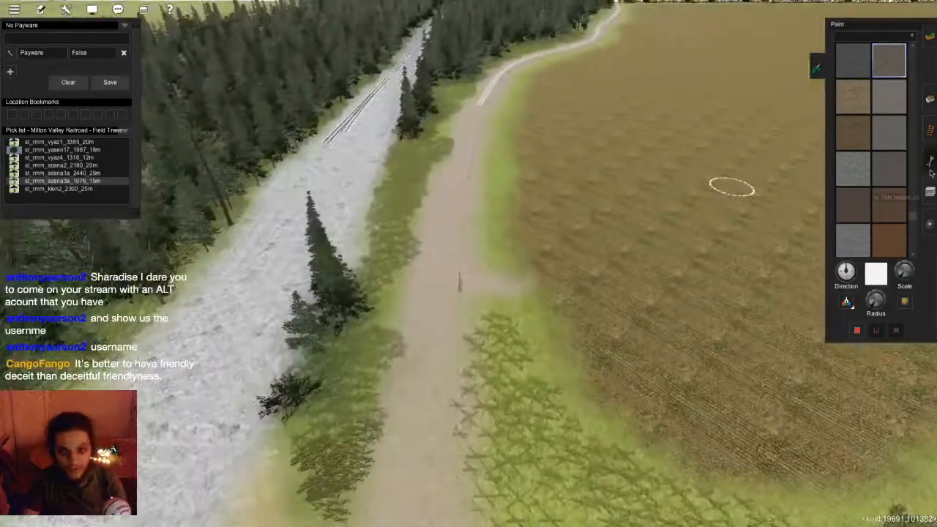
{"action": "left_click", "coordinate": [852, 132]}
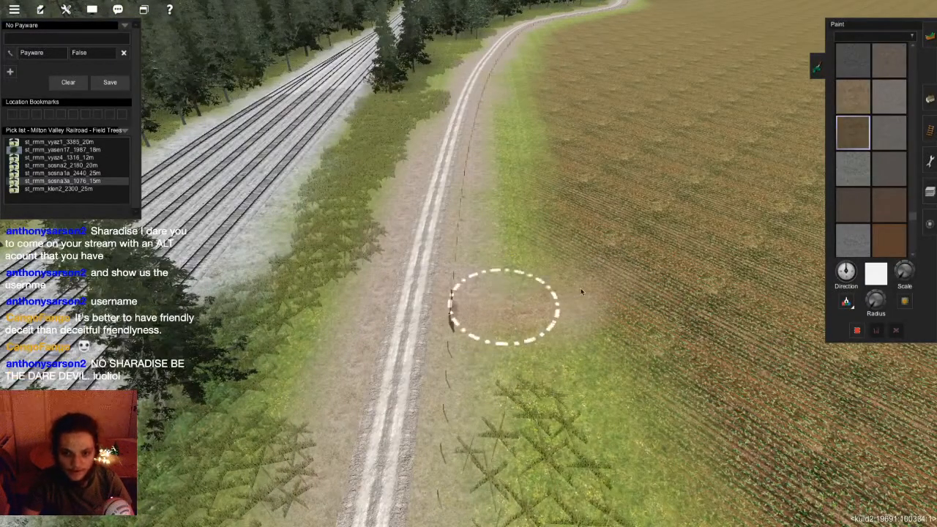
{"action": "key", "text": "Up"}
{"action": "left_click", "coordinate": [869, 102]}
{"action": "left_click_drag", "start_coordinate": [488, 333], "coordinate": [554, 359]}
{"action": "mouse_move", "coordinate": [554, 359]}
{"action": "right_mouse_down"}
{"action": "mouse_move", "coordinate": [525, 304]}
{"action": "mouse_move", "coordinate": [505, 168]}
{"action": "mouse_move", "coordinate": [494, 204]}
{"action": "right_mouse_up"}
{"action": "key", "text": "Up"}
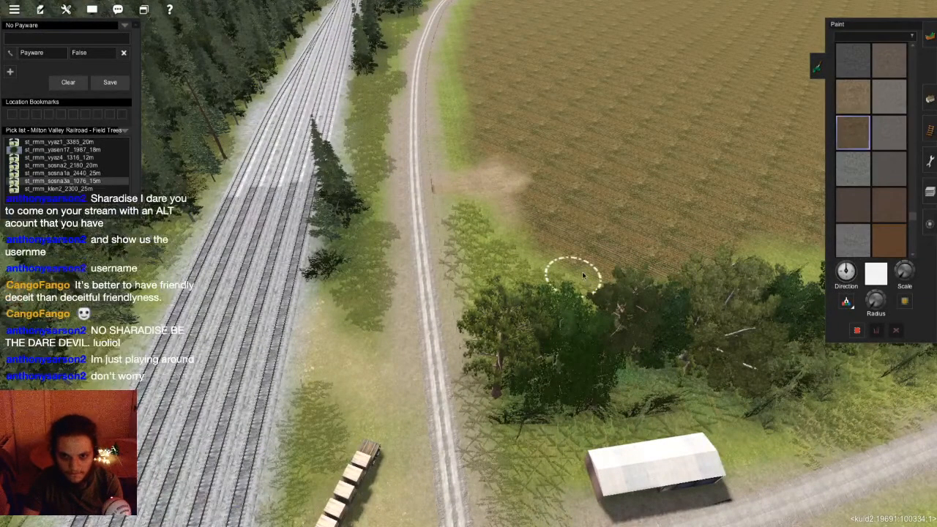
- Paint brown dirt patches around the ploughed field's corner between the gate and the tree line
{"action": "key", "text": "Left"}
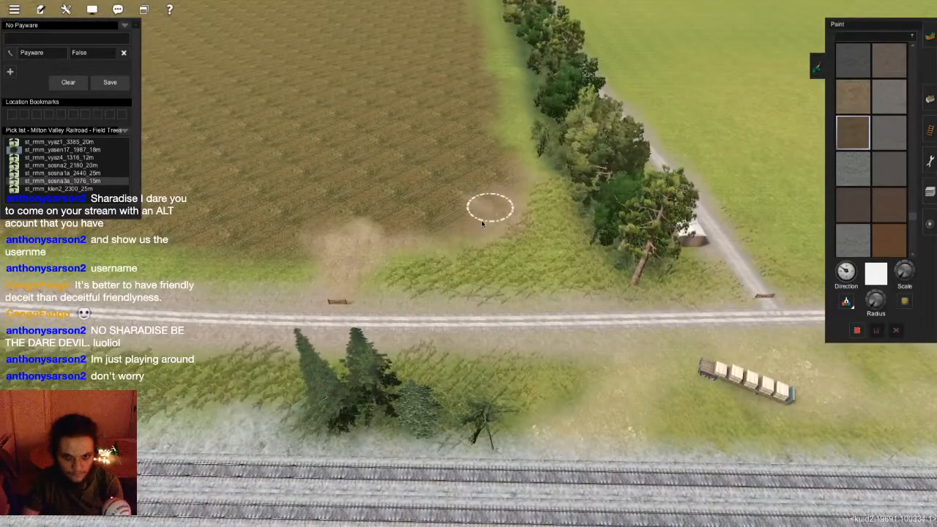
{"action": "key", "text": "Left"}
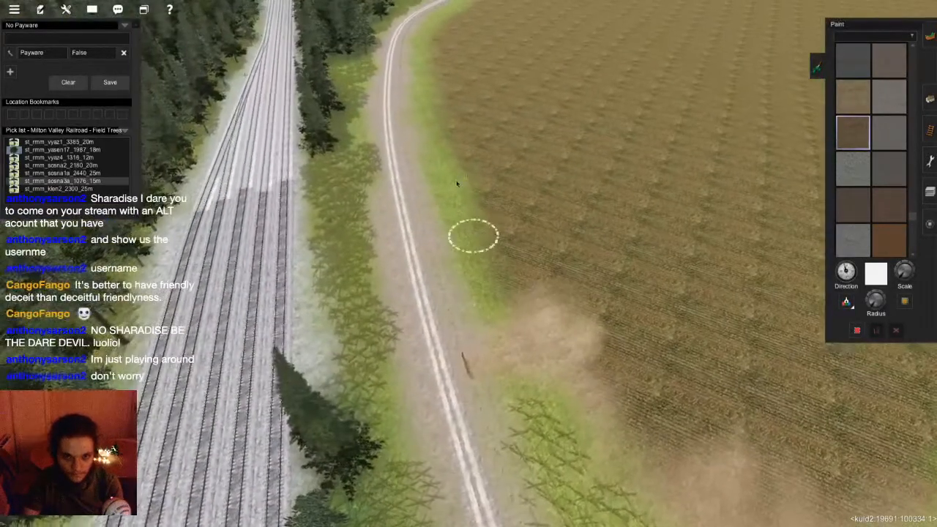
{"action": "right_click", "coordinate": [477, 457]}
{"action": "key", "text": "Down"}
{"action": "key", "text": "Up"}
- Paint the lighter brown dirt texture along the ploughed field's edge, from beyond the gate around the corner and beside the tree line
{"action": "scroll", "coordinate": [497, 294], "scroll_direction": "down", "scroll_amount": 5}
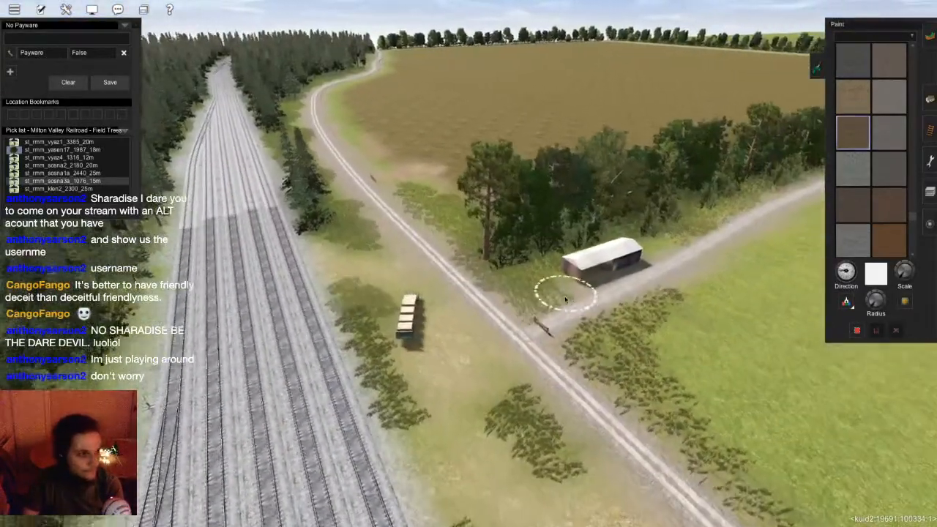
{"action": "key", "text": "Down"}
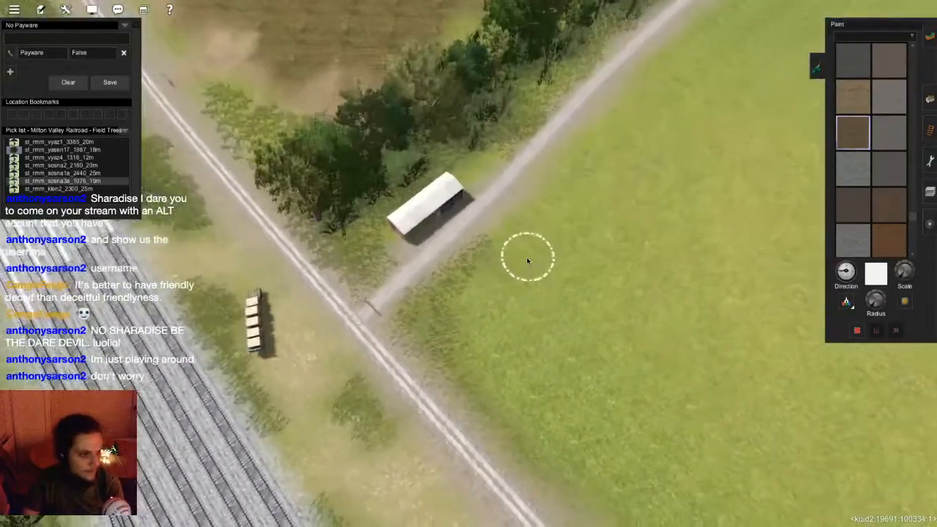
{"action": "key", "text": "Up"}
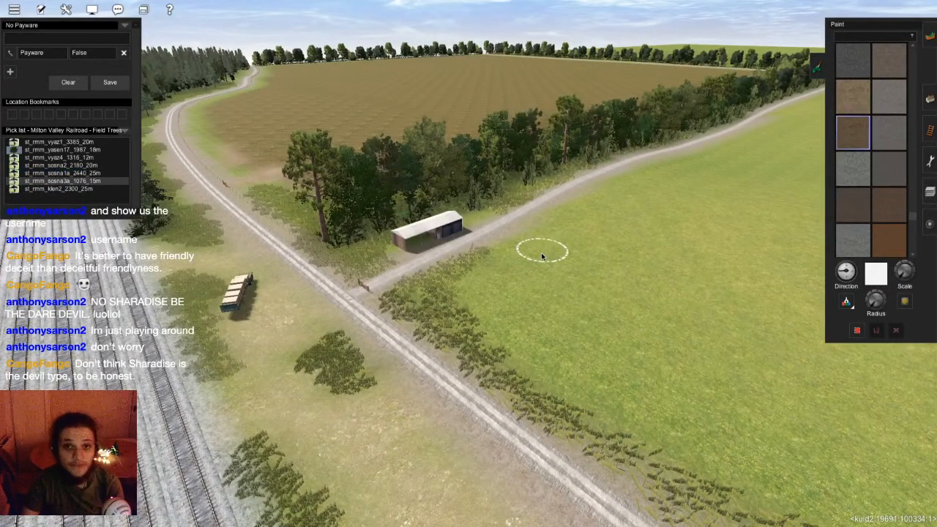
{"action": "key", "text": "Down"}
{"action": "right_click", "coordinate": [479, 221]}
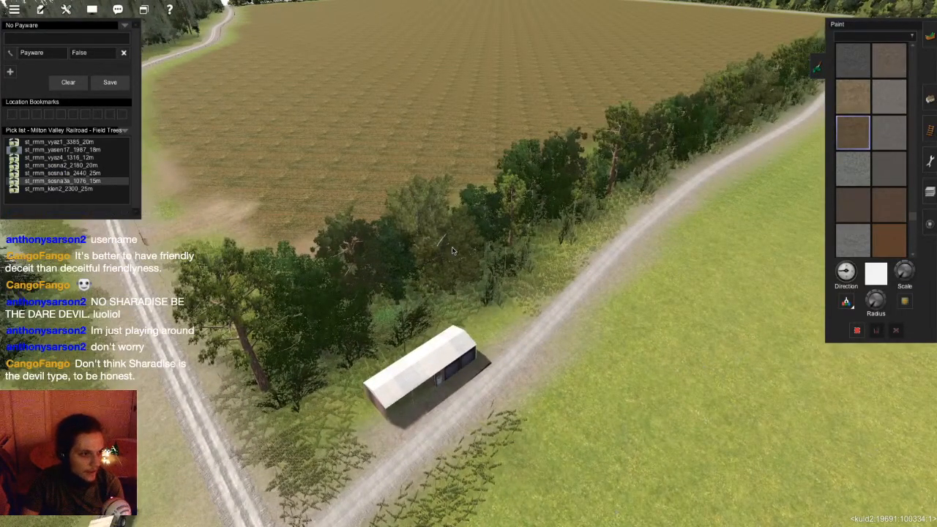
{"action": "key", "text": "Left"}
{"action": "right_click", "coordinate": [320, 234]}
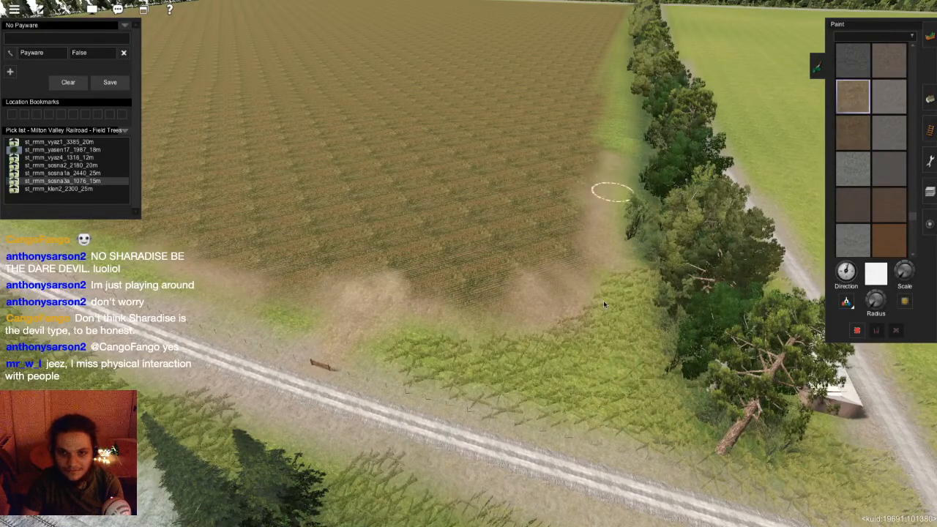
{"action": "key", "text": "Left"}
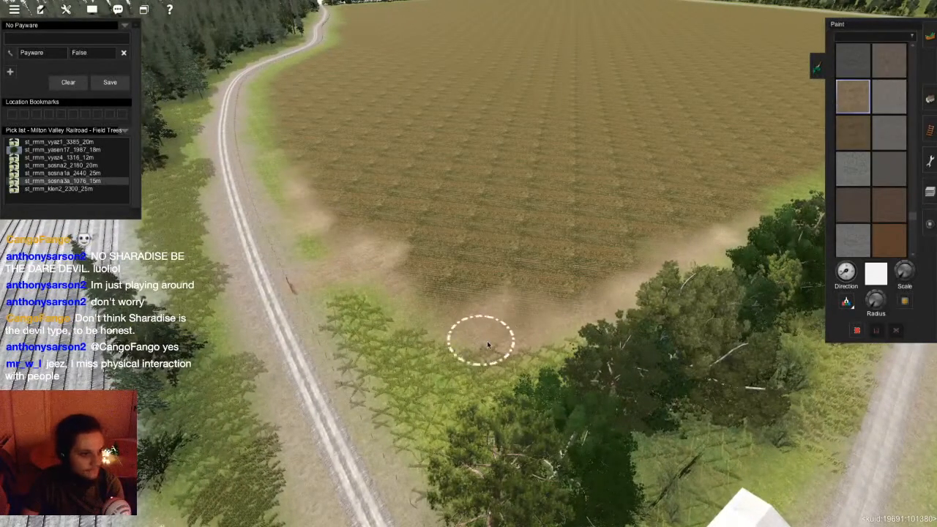
- Sample the JVC(TB)Grass spline#1a-light spline from the grass clump between the tracks and the dirt road
{"action": "key", "text": "Down"}
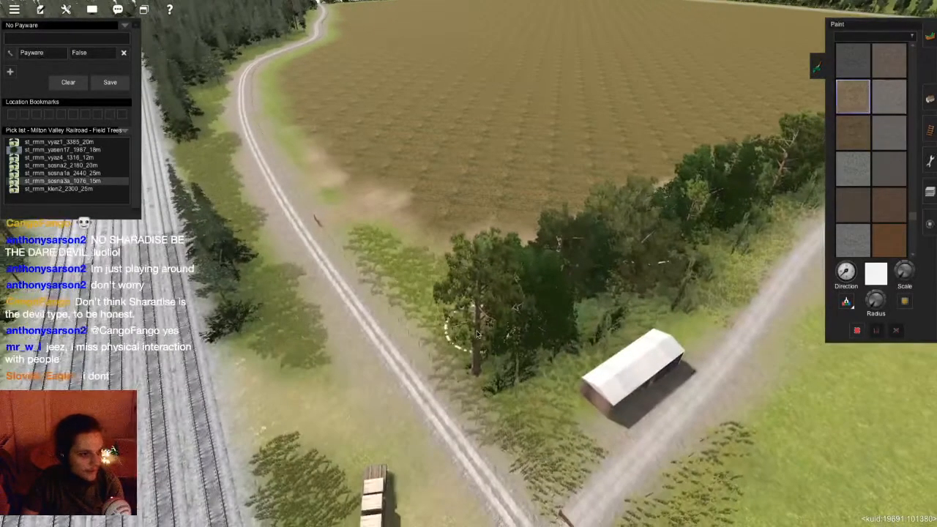
{"action": "key", "text": "Down"}
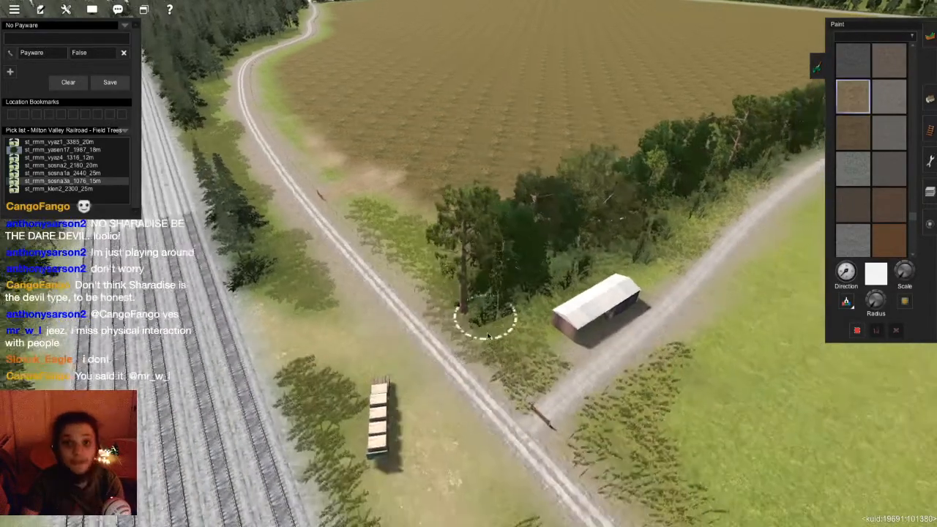
{"action": "mouse_move", "coordinate": [512, 311]}
{"action": "right_mouse_down"}
{"action": "mouse_move", "coordinate": [464, 278]}
{"action": "mouse_move", "coordinate": [381, 272]}
{"action": "mouse_move", "coordinate": [359, 247]}
{"action": "mouse_move", "coordinate": [439, 239]}
{"action": "right_mouse_up"}
{"action": "right_click", "coordinate": [445, 239]}
{"action": "key", "text": "F3"}
{"action": "scroll", "coordinate": [673, 209], "scroll_direction": "up", "scroll_amount": 3}
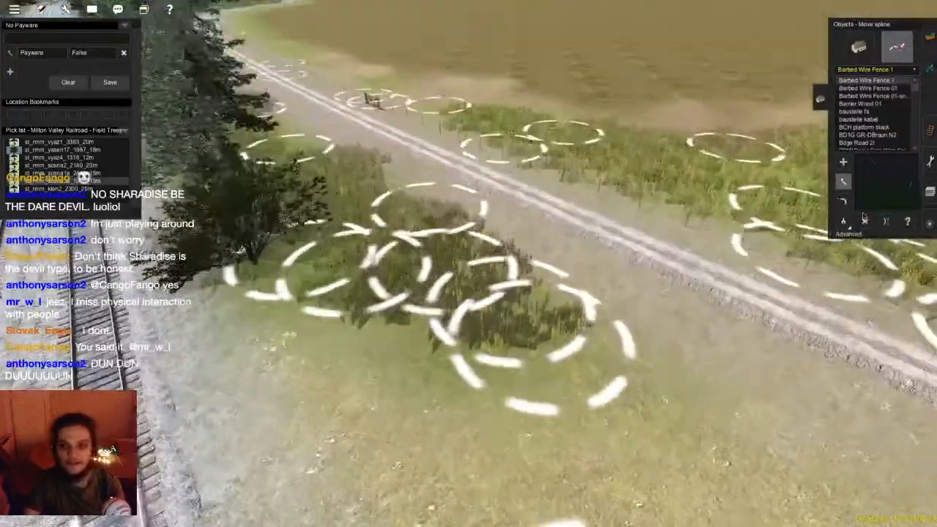
{"action": "key", "text": "Up"}
{"action": "key", "text": "Down"}
{"action": "left_click", "coordinate": [844, 221]}
{"action": "right_click_drag", "start_coordinate": [456, 272], "coordinate": [542, 331]}
{"action": "scroll", "coordinate": [478, 245], "scroll_direction": "up", "scroll_amount": 3}
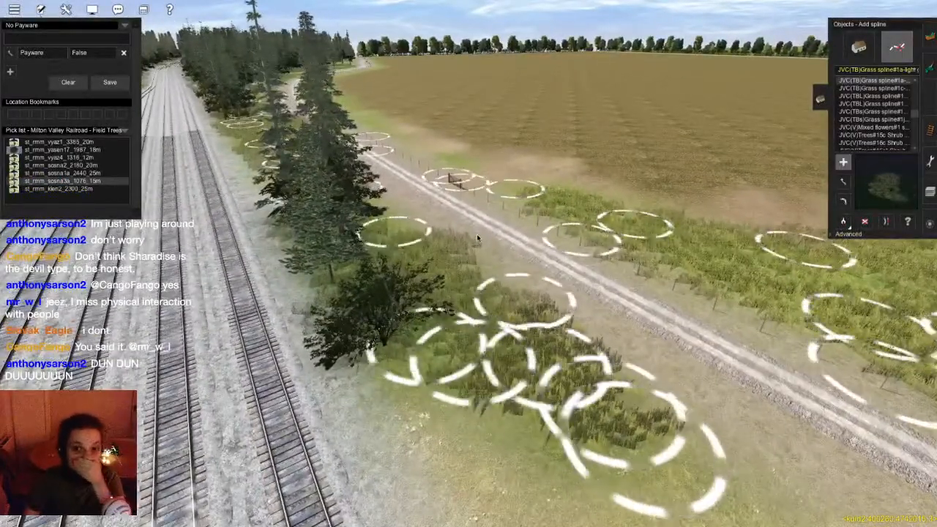
- Lay the JVC(TB)Grass spline#1a-light spline along the dirt road's field verge on both sides of the new gate
{"action": "right_click_drag", "start_coordinate": [476, 233], "coordinate": [542, 327]}
{"action": "left_click", "coordinate": [431, 230]}
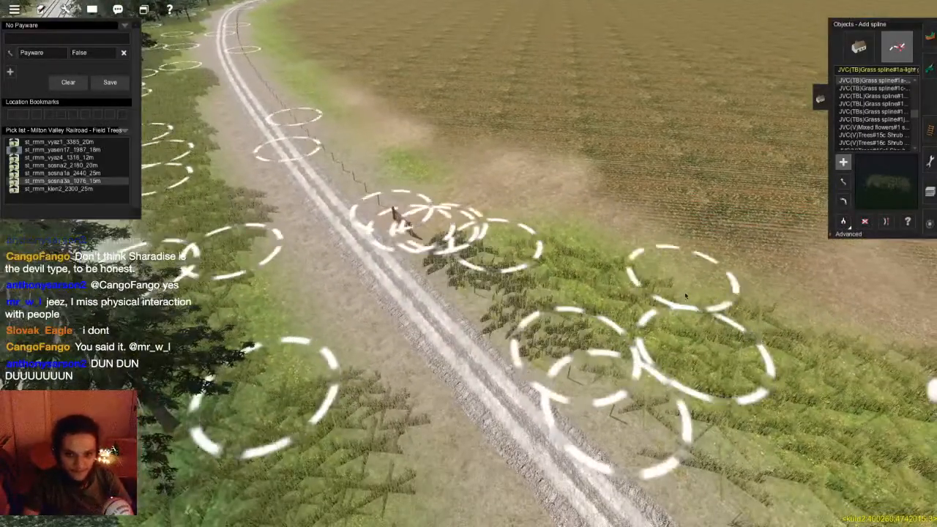
{"action": "right_click_drag", "start_coordinate": [516, 241], "coordinate": [590, 323]}
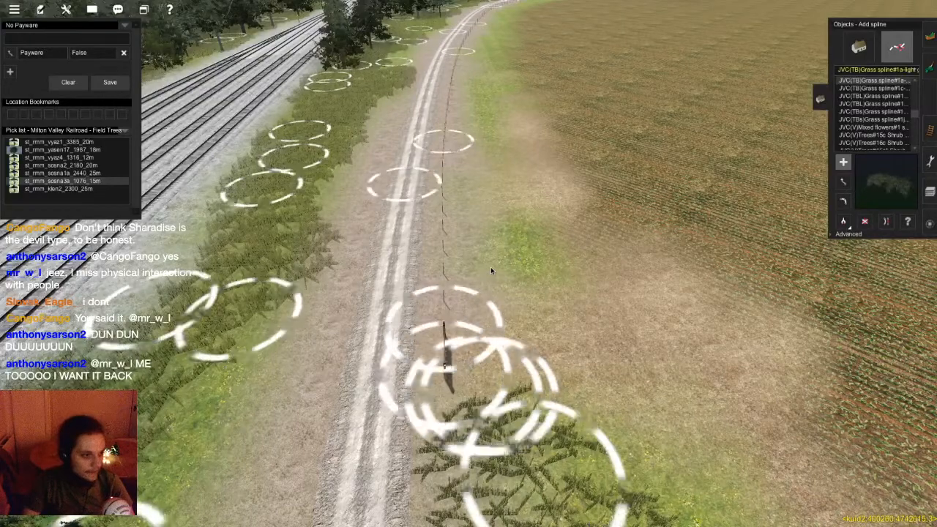
{"action": "left_click", "coordinate": [465, 131]}
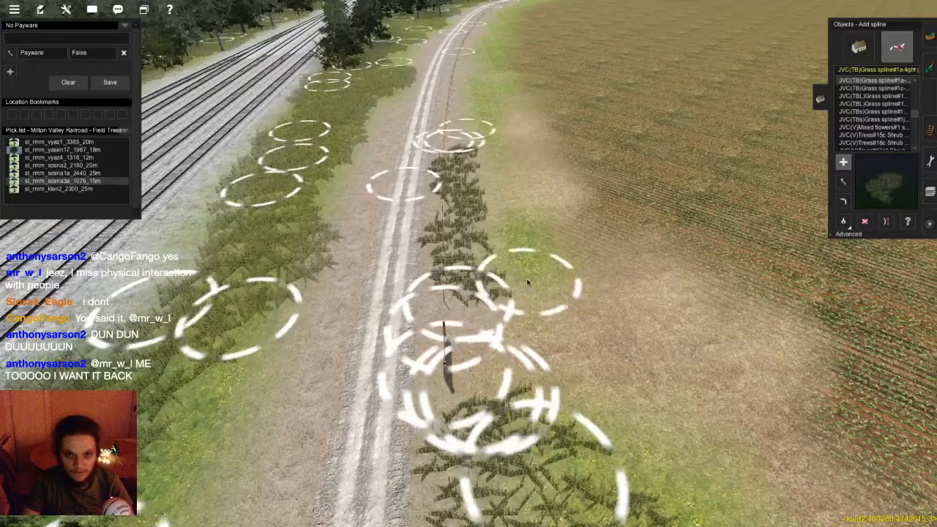
{"action": "right_click", "coordinate": [472, 178]}
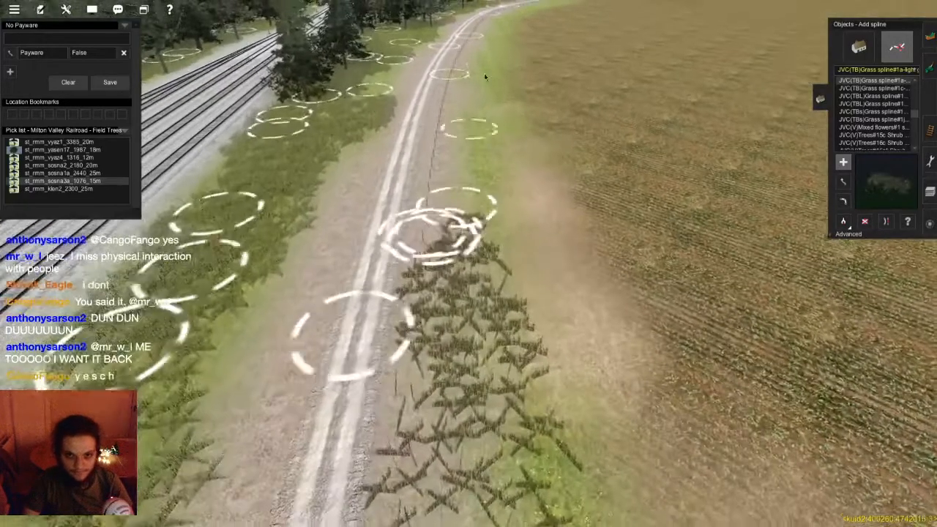
- Extend the light grass spline along the fence on the field side of the dirt road, towards the bend
{"action": "left_click", "coordinate": [485, 75]}
{"action": "right_click", "coordinate": [474, 447]}
{"action": "key", "text": "Down"}
{"action": "key", "text": "Left"}
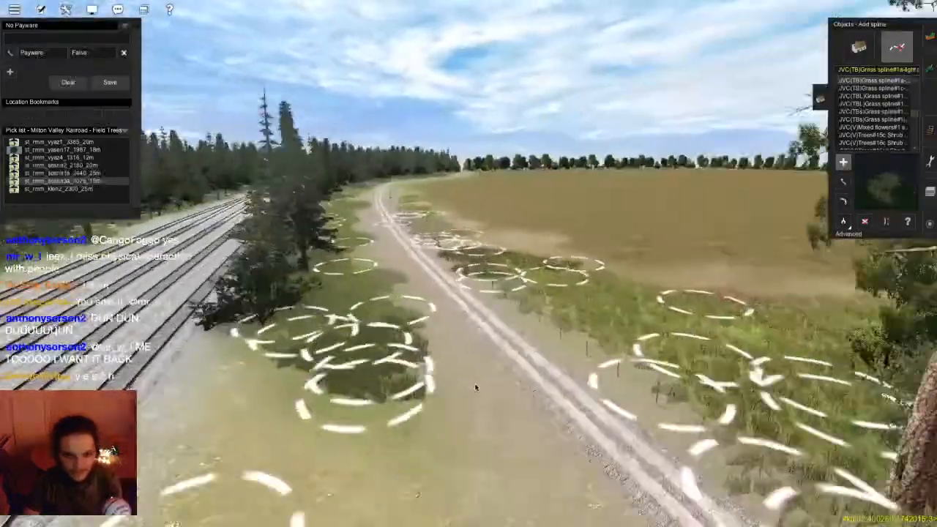
{"action": "key", "text": "Up"}
{"action": "right_click", "coordinate": [418, 215]}
{"action": "key", "text": "Right"}
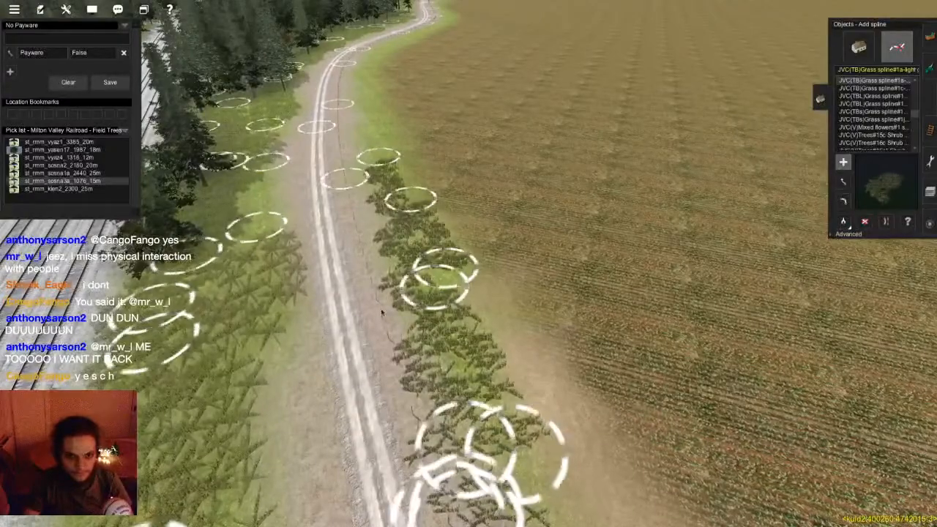
- Carry the light grass spline around the dirt road's bends between the fence and the ploughed field
{"action": "right_click", "coordinate": [357, 187]}
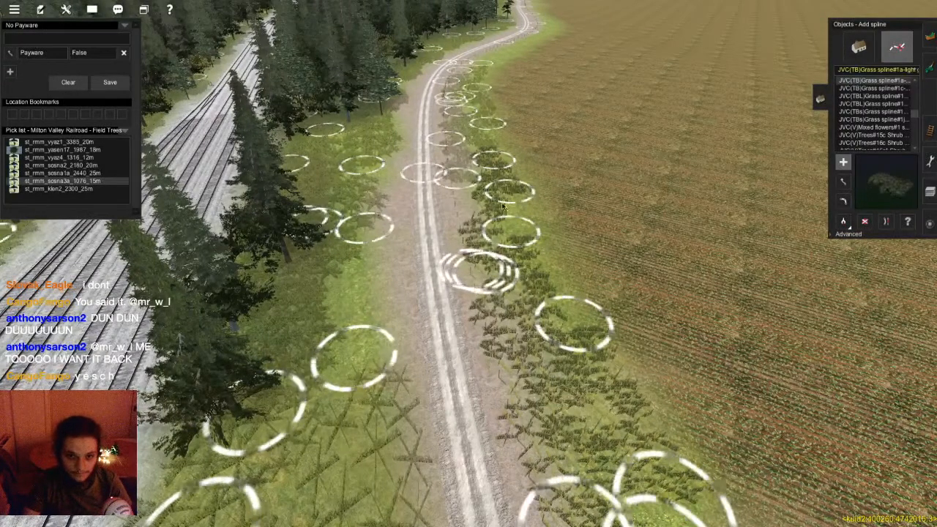
{"action": "right_click", "coordinate": [506, 127]}
{"action": "right_click", "coordinate": [507, 127]}
{"action": "right_click", "coordinate": [344, 285]}
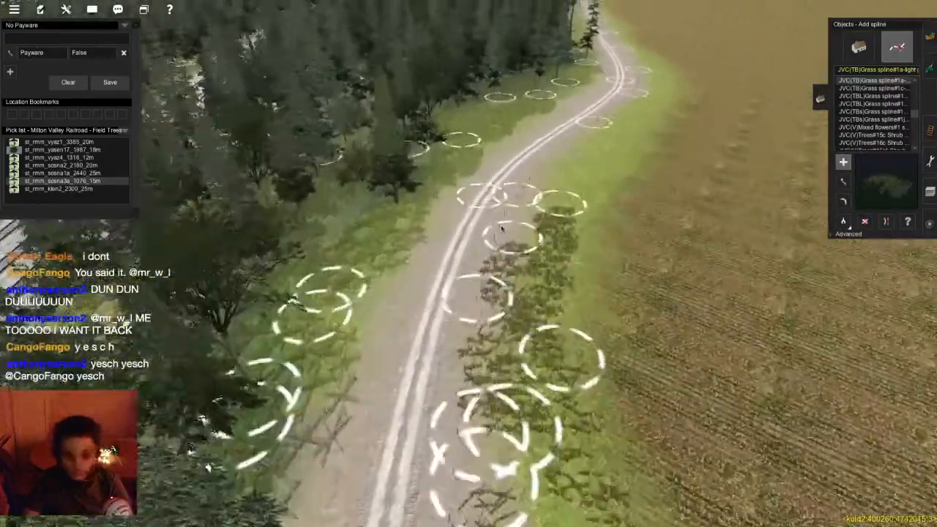
{"action": "right_click", "coordinate": [515, 211]}
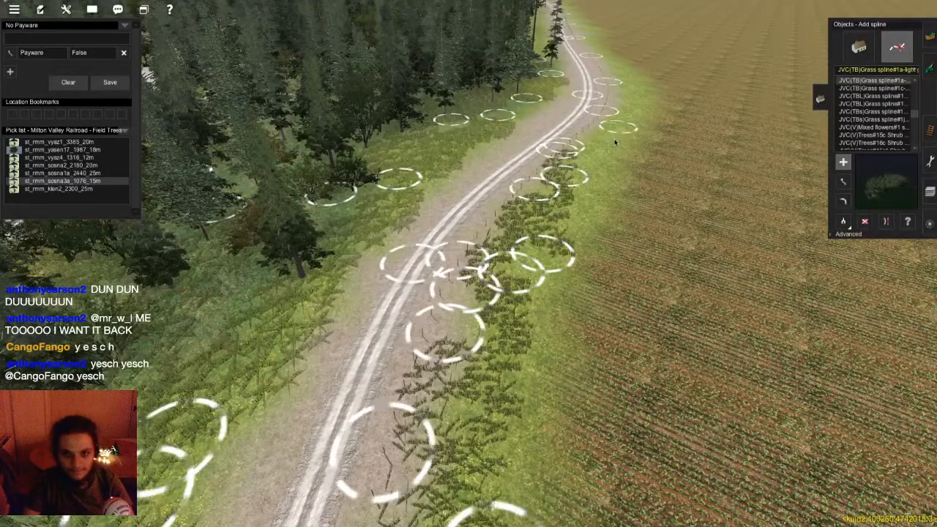
{"action": "right_click", "coordinate": [581, 198]}
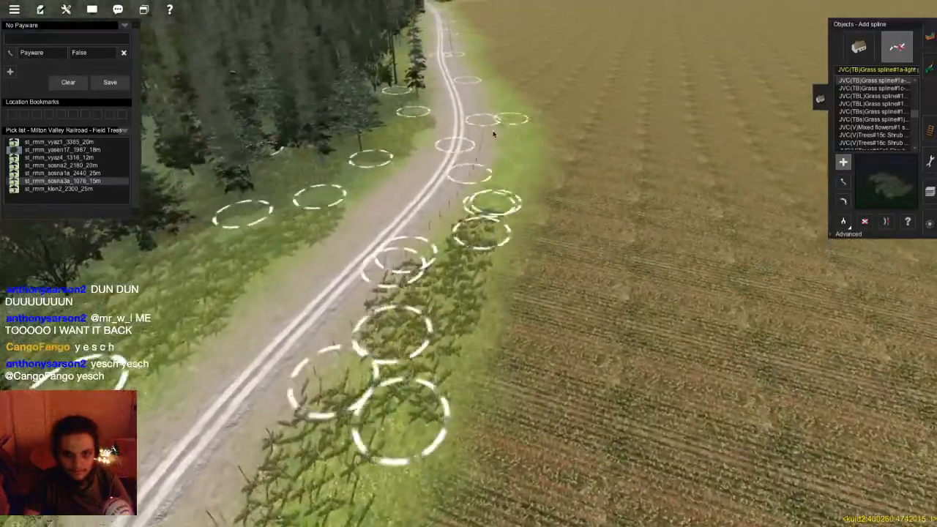
- Continue the light grass along the road's straight towards the far tree line, and line the road's forest side with the same spline
{"action": "right_click_drag", "start_coordinate": [310, 223], "coordinate": [475, 190]}
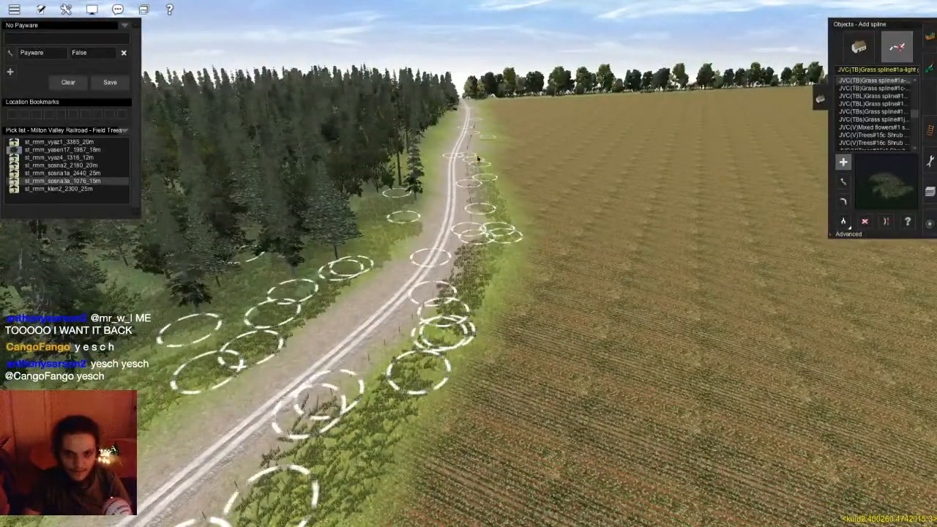
{"action": "right_click_drag", "start_coordinate": [477, 140], "coordinate": [462, 190]}
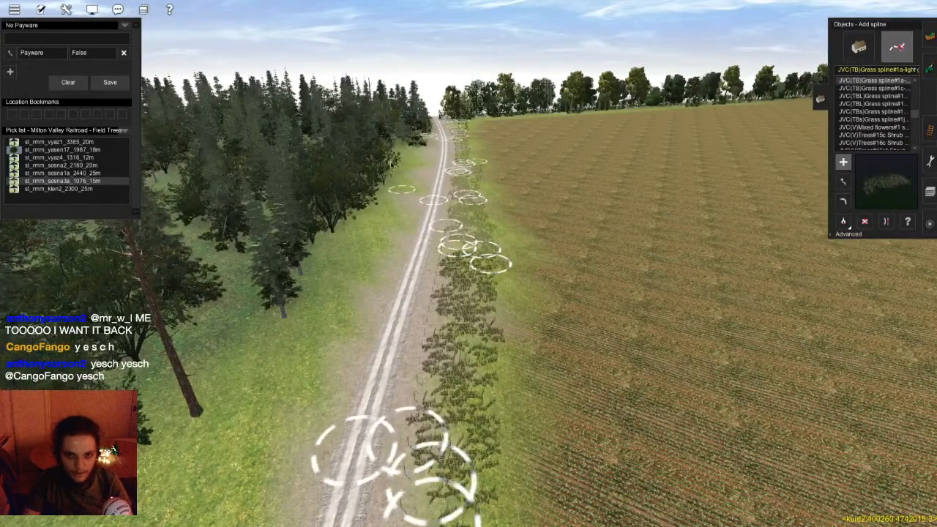
{"action": "right_click_drag", "start_coordinate": [399, 282], "coordinate": [522, 213]}
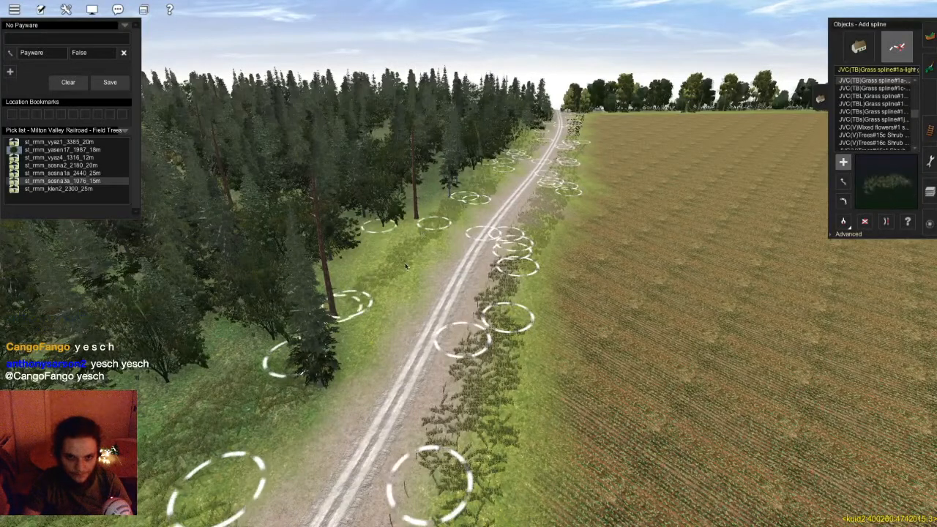
{"action": "right_click_drag", "start_coordinate": [403, 232], "coordinate": [453, 241]}
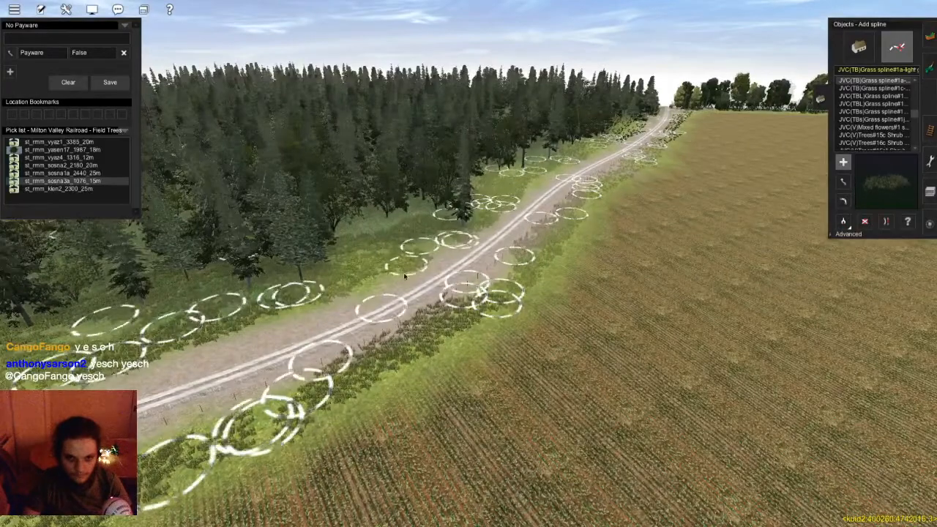
- Save the Milton Valley Railroad route, overwriting the existing route and session
{"action": "key", "text": "super+s"}
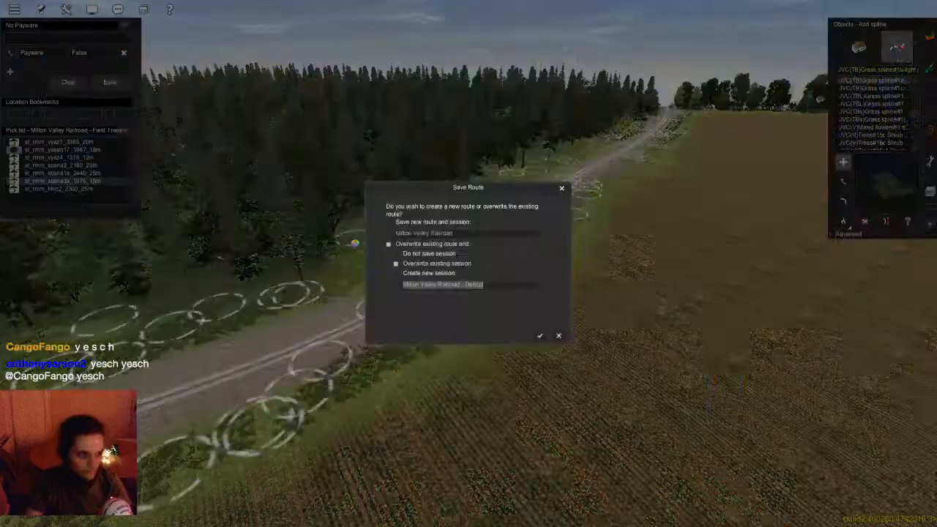
{"action": "key", "text": "Return"}
{"action": "right_click_drag", "start_coordinate": [450, 281], "coordinate": [457, 219]}
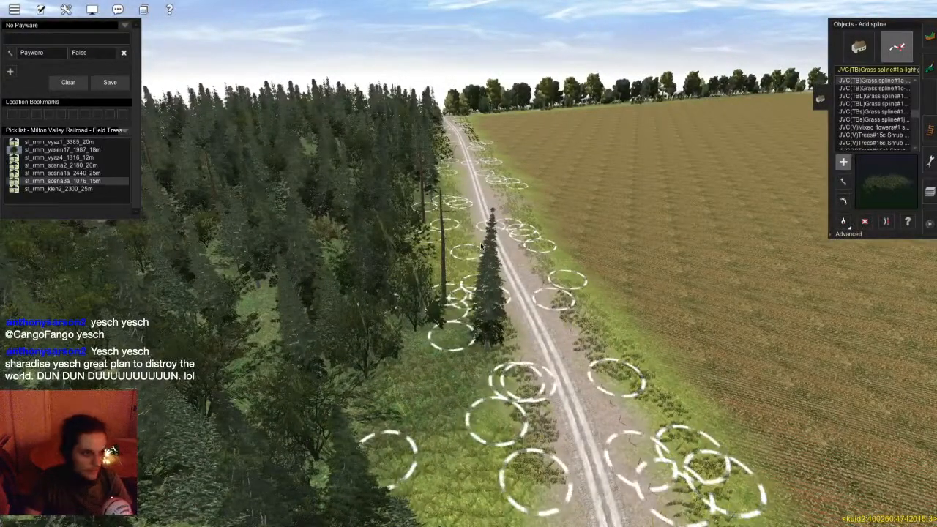
{"action": "key", "text": "ctrl+s"}
{"action": "key", "text": "Return"}
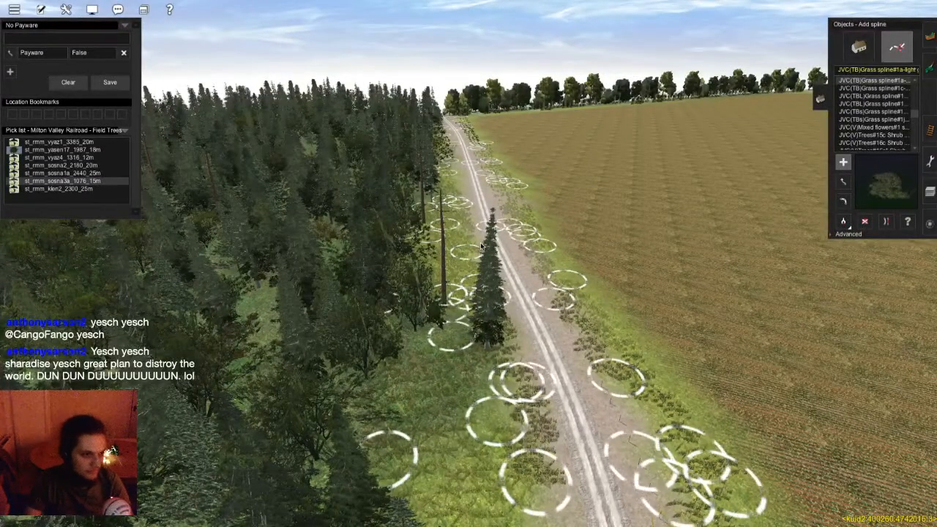
- Sample the dark green grass ground texture from the strip between the tracks and the dirt road near the gate
{"action": "right_click_drag", "start_coordinate": [488, 258], "coordinate": [512, 411]}
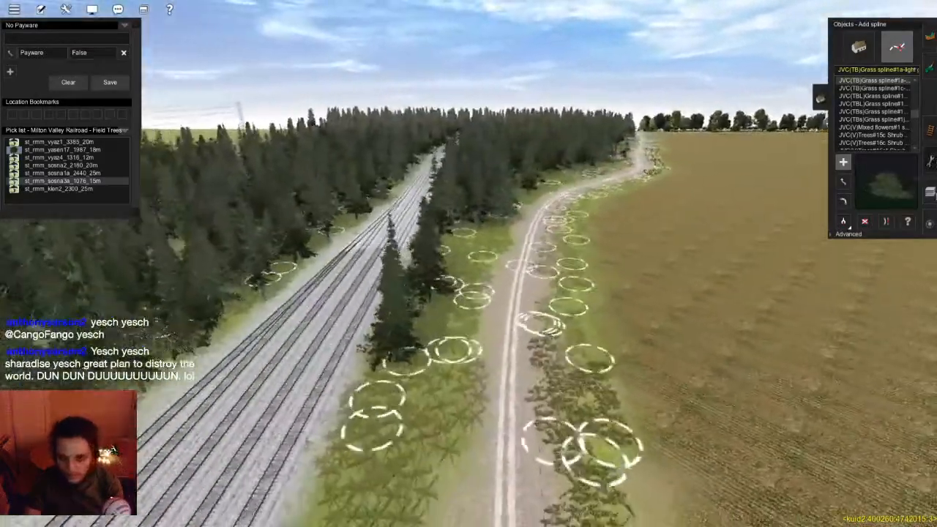
{"action": "left_click", "coordinate": [929, 192]}
{"action": "key", "text": "Right"}
{"action": "key", "text": "F2"}
{"action": "key", "text": "Up"}
{"action": "key", "text": "Up"}
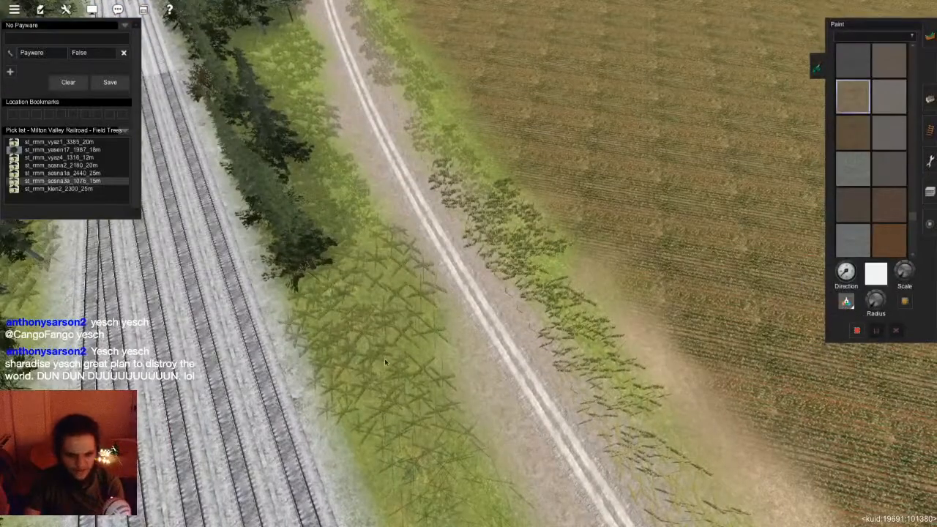
{"action": "left_click", "coordinate": [420, 368]}
{"action": "key", "text": "Right"}
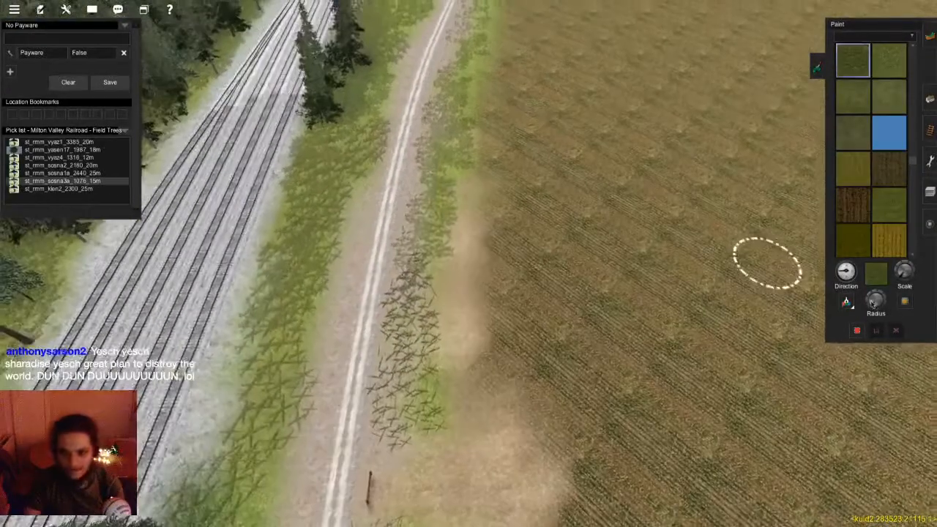
{"action": "key", "text": "Down"}
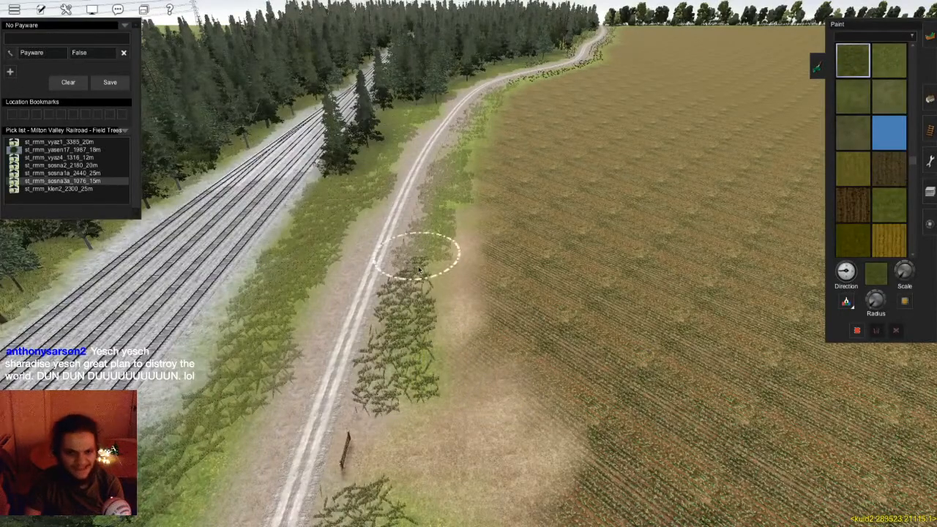
- Paint the dark green grass texture beneath the grass splines on the dirt road's field side, from beyond the gate towards the bend
{"action": "key", "text": "Up"}
{"action": "mouse_move", "coordinate": [471, 202]}
{"action": "left_mouse_down"}
{"action": "mouse_move", "coordinate": [432, 219]}
{"action": "mouse_move", "coordinate": [461, 174]}
{"action": "left_mouse_up"}
{"action": "key", "text": "Down"}
{"action": "key", "text": "w"}
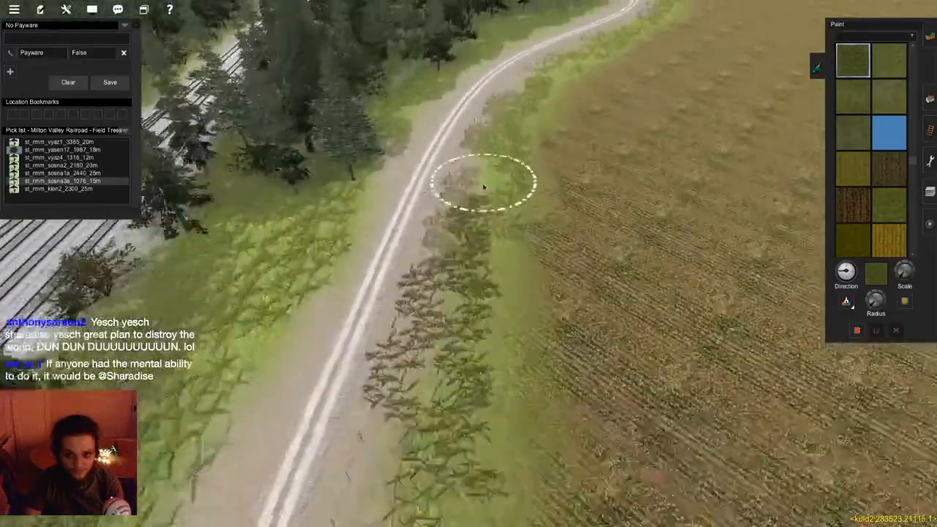
{"action": "mouse_move", "coordinate": [483, 187]}
{"action": "left_mouse_down"}
{"action": "mouse_move", "coordinate": [525, 209]}
{"action": "mouse_move", "coordinate": [476, 195]}
{"action": "mouse_move", "coordinate": [502, 201]}
{"action": "mouse_move", "coordinate": [472, 205]}
{"action": "mouse_move", "coordinate": [464, 476]}
{"action": "mouse_move", "coordinate": [417, 383]}
{"action": "mouse_move", "coordinate": [451, 330]}
{"action": "mouse_move", "coordinate": [456, 294]}
{"action": "mouse_move", "coordinate": [515, 291]}
{"action": "mouse_move", "coordinate": [508, 246]}
{"action": "mouse_move", "coordinate": [489, 259]}
{"action": "mouse_move", "coordinate": [493, 244]}
{"action": "mouse_move", "coordinate": [442, 376]}
{"action": "mouse_move", "coordinate": [456, 317]}
{"action": "mouse_move", "coordinate": [450, 235]}
{"action": "mouse_move", "coordinate": [487, 339]}
{"action": "mouse_move", "coordinate": [474, 238]}
{"action": "left_mouse_up"}
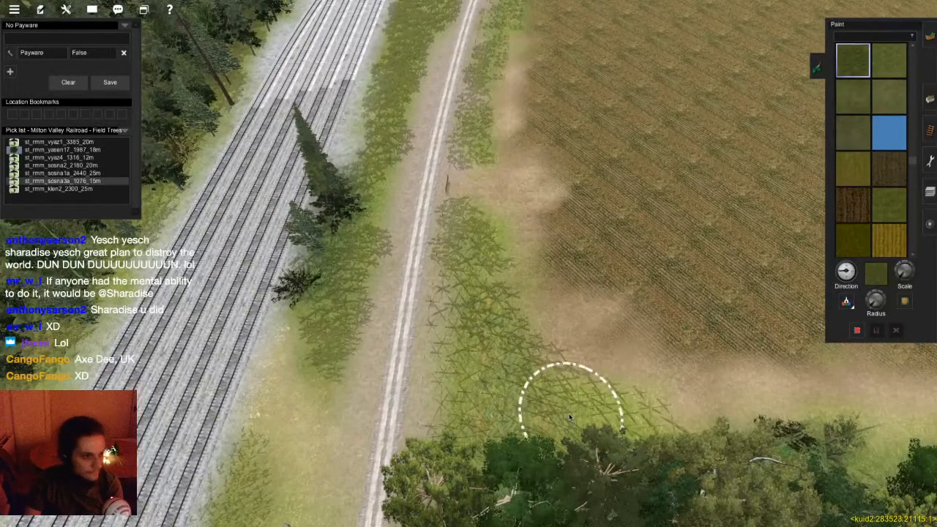
- Paint the same green texture under the field-side grass from the tree line corner past the gate to the road's far end
{"action": "mouse_move", "coordinate": [633, 416]}
{"action": "right_mouse_down"}
{"action": "mouse_move", "coordinate": [491, 371]}
{"action": "mouse_move", "coordinate": [408, 278]}
{"action": "mouse_move", "coordinate": [453, 256]}
{"action": "mouse_move", "coordinate": [489, 259]}
{"action": "right_mouse_up"}
{"action": "mouse_move", "coordinate": [490, 259]}
{"action": "left_mouse_down"}
{"action": "mouse_move", "coordinate": [494, 252]}
{"action": "mouse_move", "coordinate": [475, 248]}
{"action": "mouse_move", "coordinate": [499, 262]}
{"action": "mouse_move", "coordinate": [479, 253]}
{"action": "mouse_move", "coordinate": [462, 265]}
{"action": "mouse_move", "coordinate": [460, 246]}
{"action": "left_mouse_up"}
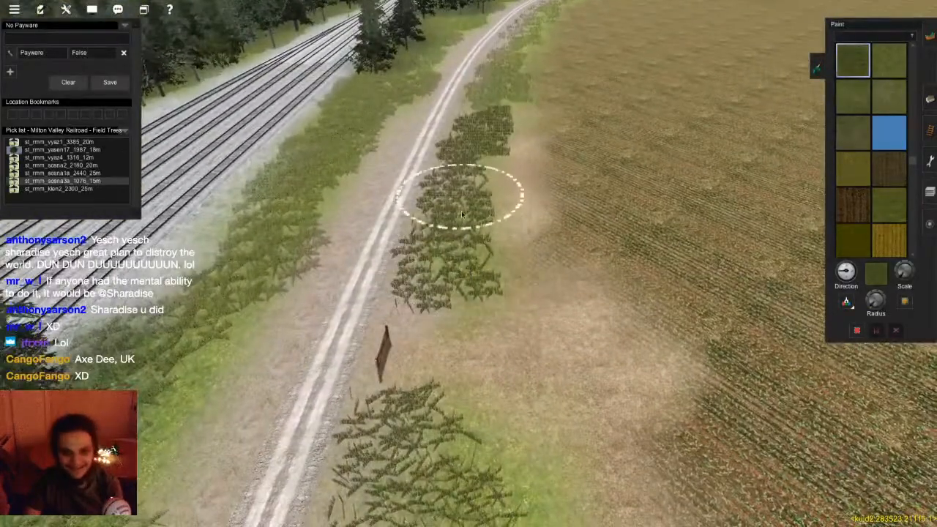
{"action": "mouse_move", "coordinate": [469, 211]}
{"action": "left_mouse_down"}
{"action": "mouse_move", "coordinate": [484, 192]}
{"action": "mouse_move", "coordinate": [474, 196]}
{"action": "mouse_move", "coordinate": [513, 209]}
{"action": "mouse_move", "coordinate": [455, 213]}
{"action": "mouse_move", "coordinate": [481, 199]}
{"action": "mouse_move", "coordinate": [468, 199]}
{"action": "left_mouse_up"}
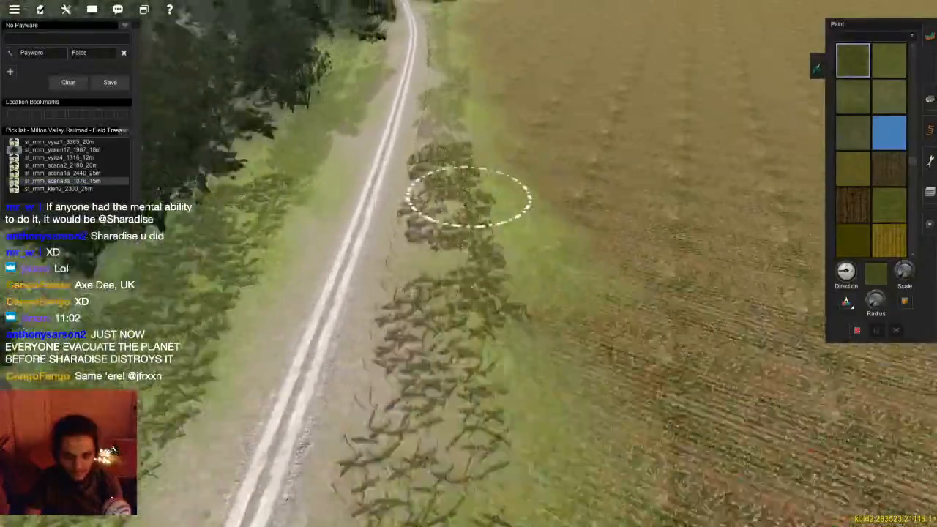
{"action": "key", "text": "Up"}
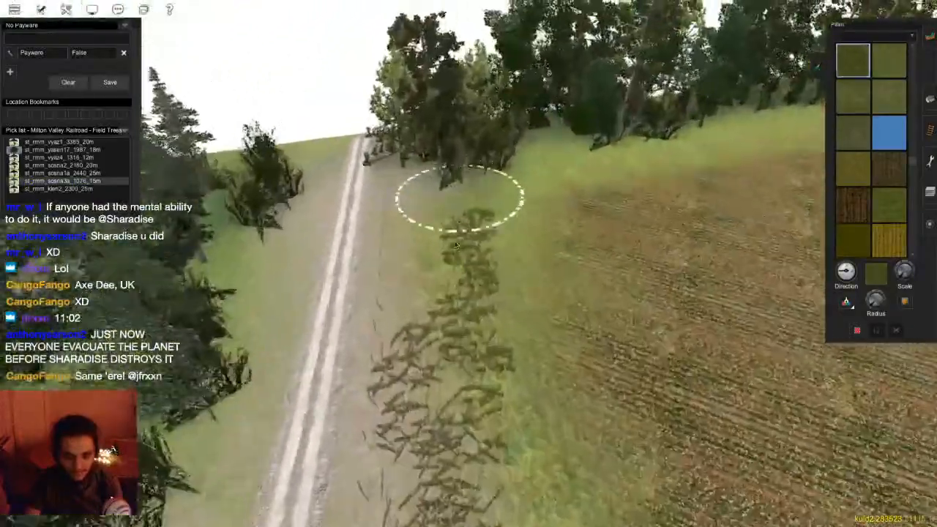
- Paint dark green grass on the ground between the tracks and the dirt road near the gate
{"action": "scroll", "coordinate": [417, 490], "scroll_direction": "down", "scroll_amount": 5}
{"action": "key", "text": "Down"}
{"action": "right_click", "coordinate": [419, 253]}
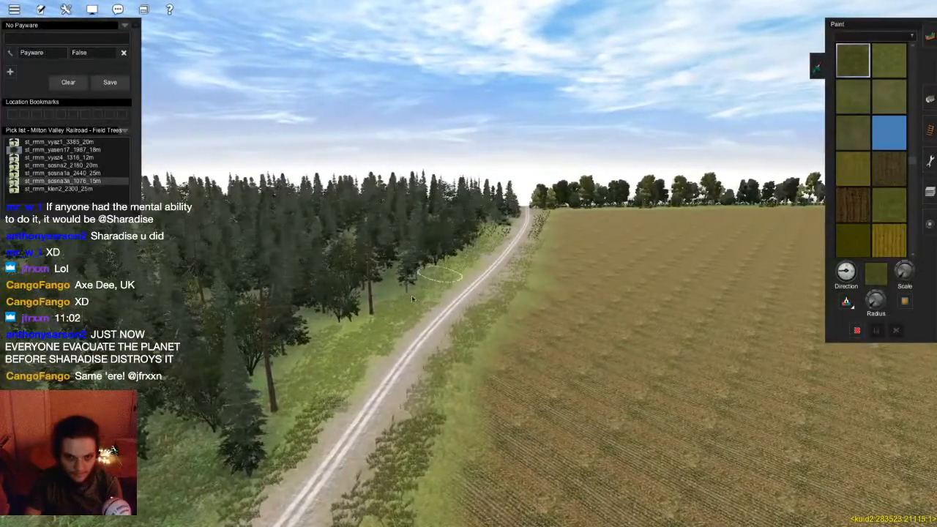
{"action": "right_click", "coordinate": [313, 414]}
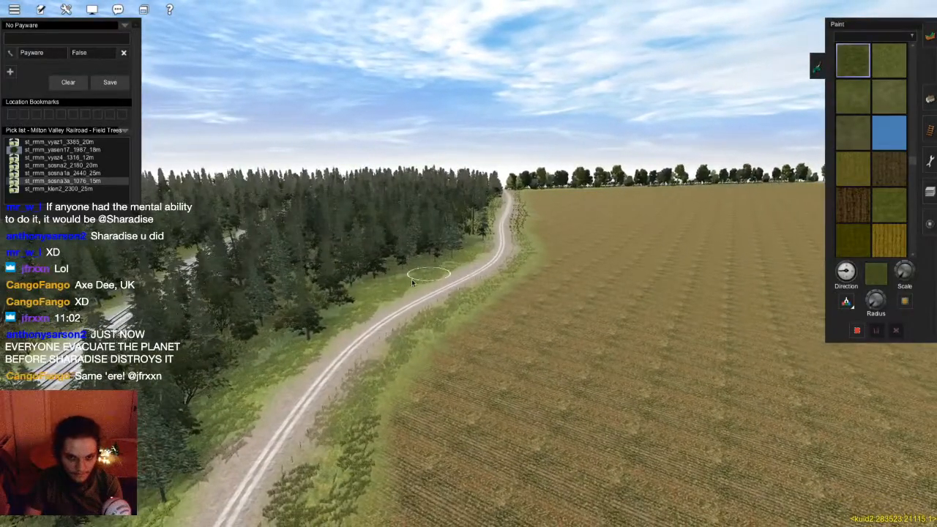
{"action": "right_click", "coordinate": [324, 334]}
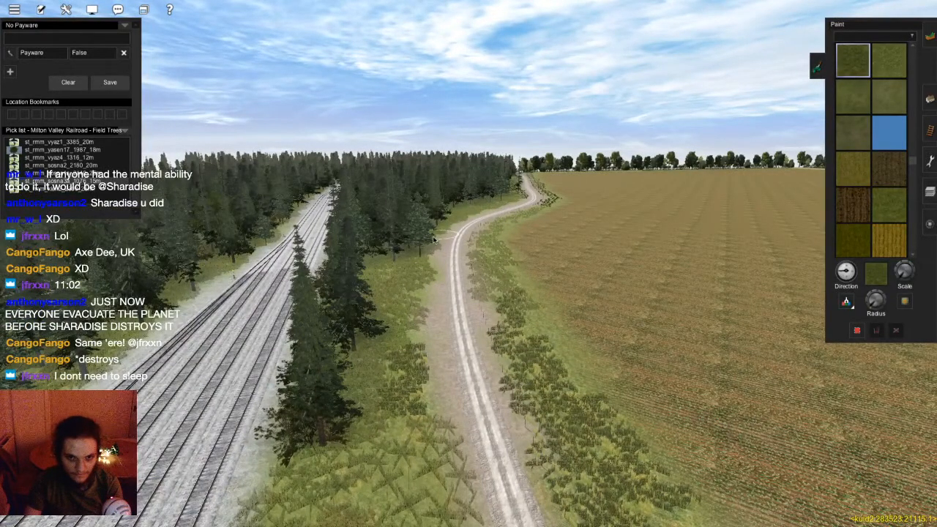
{"action": "right_click", "coordinate": [416, 376]}
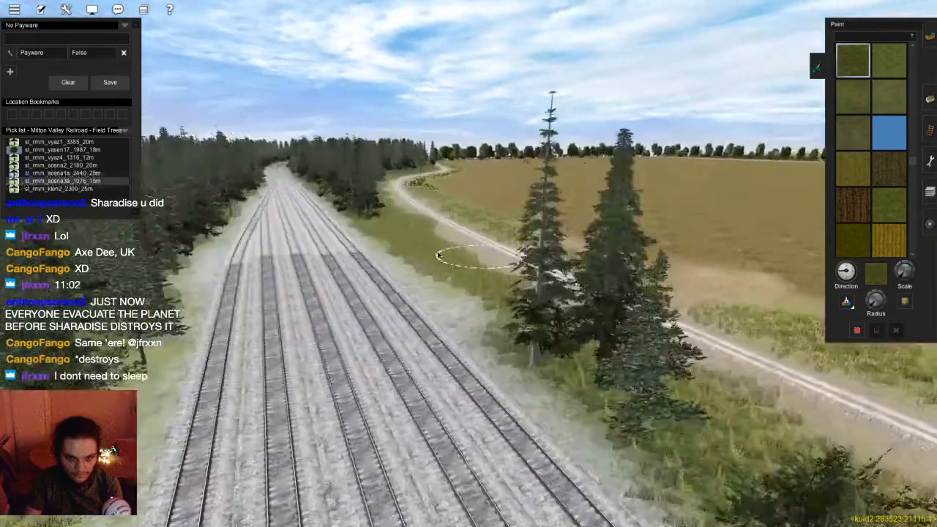
{"action": "key", "text": "Up"}
{"action": "left_click", "coordinate": [475, 268]}
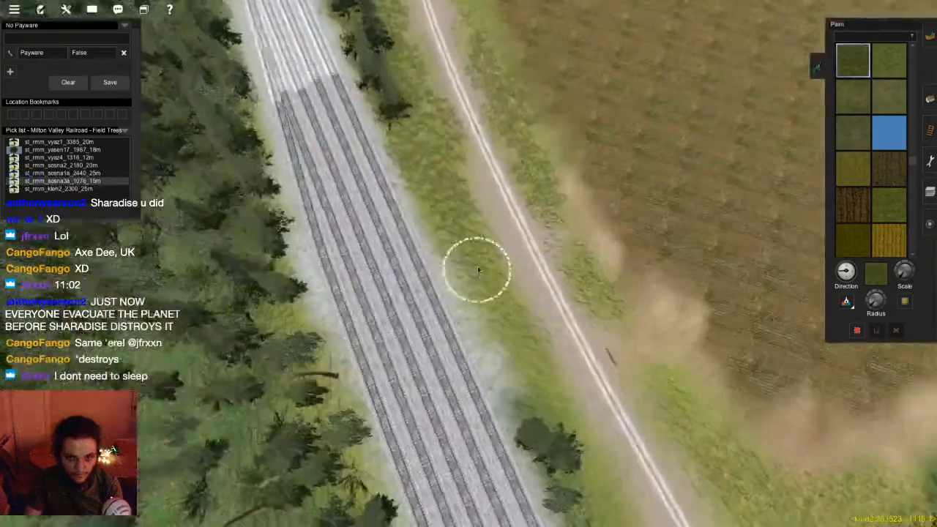
{"action": "key", "text": "Down"}
{"action": "key", "text": "Right"}
{"action": "scroll", "coordinate": [711, 357], "scroll_direction": "down", "scroll_amount": 3}
{"action": "key", "text": "F2"}
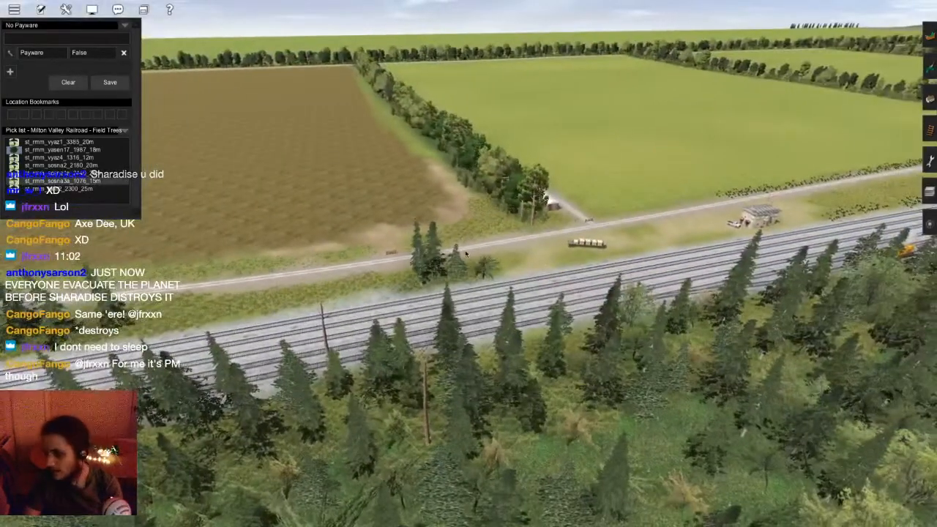
- Sample the JVC(T)Grass spline#1k-mixed spline from the grass beside the tree line at the ploughed field's corner
{"action": "right_click", "coordinate": [463, 228]}
{"action": "scroll", "coordinate": [462, 227], "scroll_direction": "up", "scroll_amount": 3}
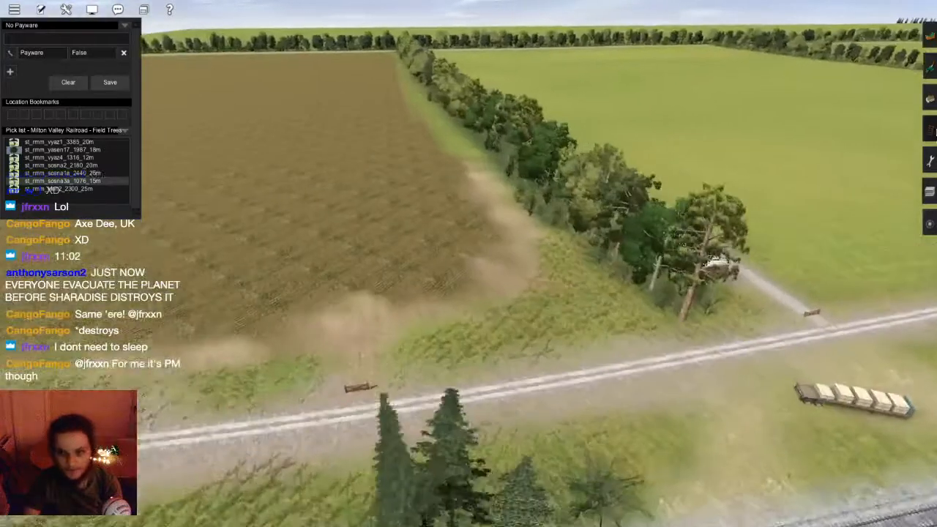
{"action": "key", "text": "F3"}
{"action": "key", "text": "g"}
{"action": "left_click", "coordinate": [601, 296]}
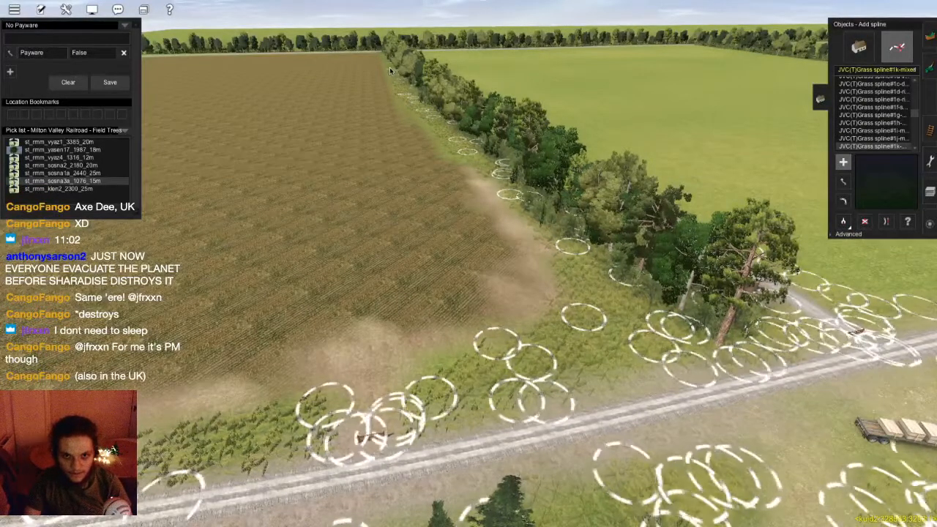
{"action": "key", "text": "F3"}
{"action": "right_click_drag", "start_coordinate": [767, 208], "coordinate": [467, 275]}
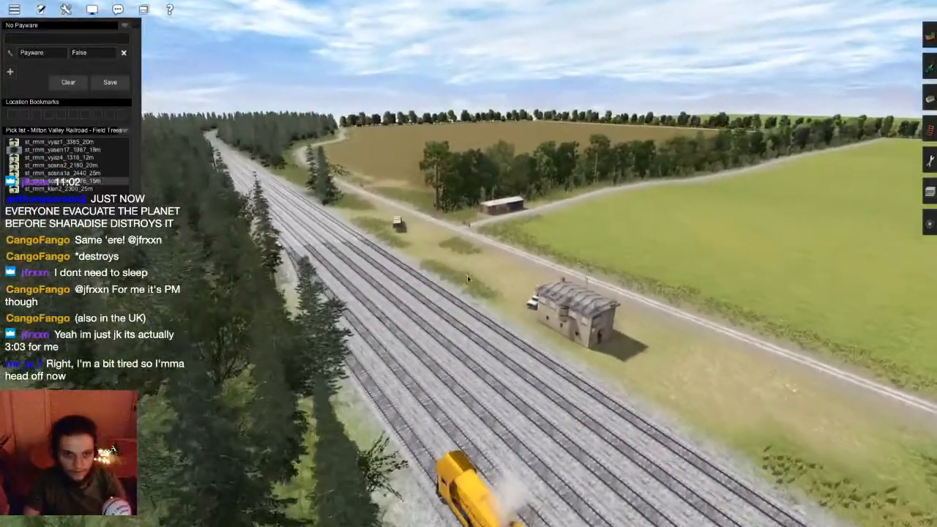
- Lay a JVC(TB)Grass spline#1a-light along the base of the signal box's wall facing the tracks
{"action": "key", "text": "ctrl+F2"}
{"action": "key", "text": "Return"}
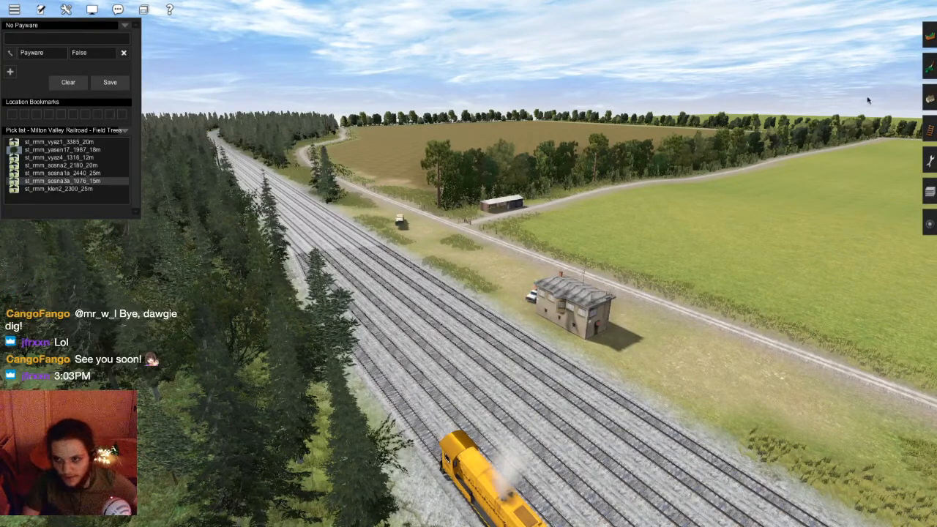
{"action": "left_click", "coordinate": [930, 98]}
{"action": "scroll", "coordinate": [395, 207], "scroll_direction": "up", "scroll_amount": 5}
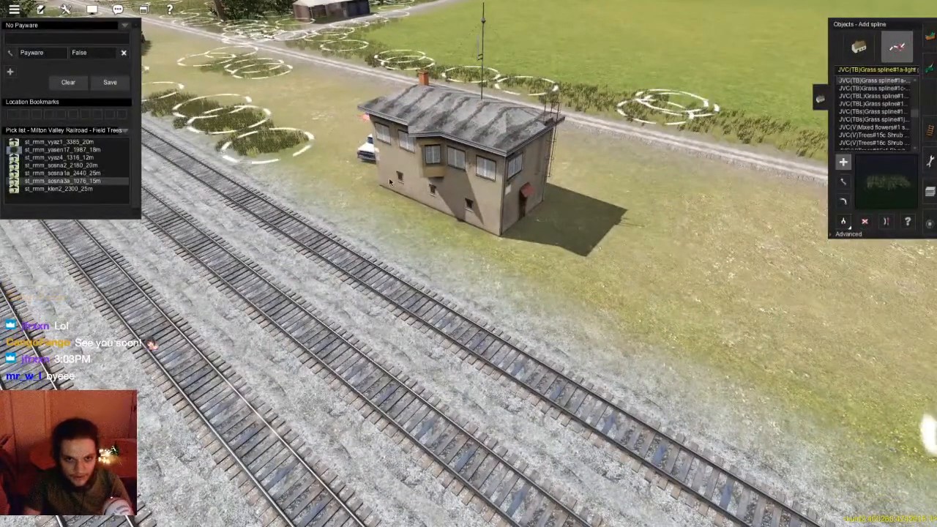
{"action": "left_click", "coordinate": [485, 223]}
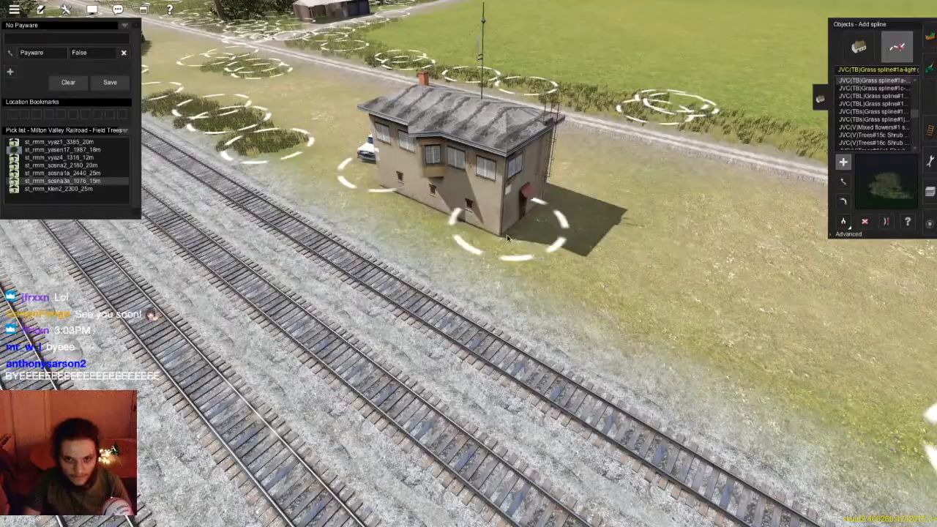
{"action": "scroll", "coordinate": [453, 218], "scroll_direction": "up", "scroll_amount": 5}
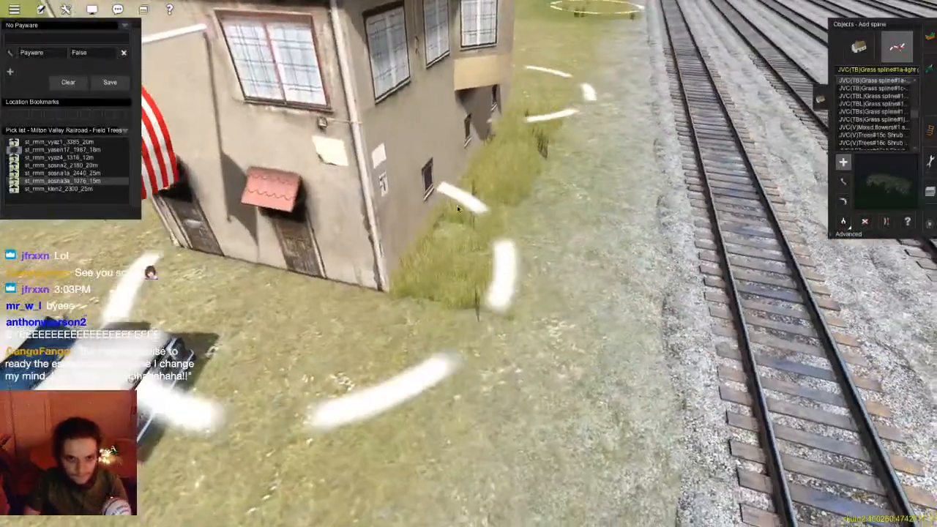
- Add grass along the signal box's road-side wall and adjust the spline points around the building's corners
{"action": "right_click_drag", "start_coordinate": [456, 204], "coordinate": [486, 308]}
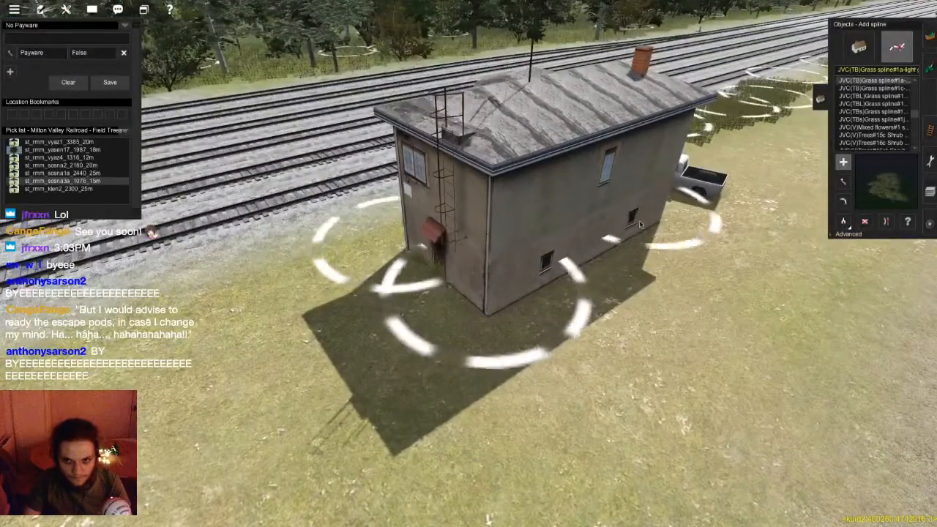
{"action": "right_click_drag", "start_coordinate": [648, 219], "coordinate": [628, 314]}
{"action": "key", "text": "m"}
{"action": "left_click_drag", "start_coordinate": [443, 366], "coordinate": [445, 362]}
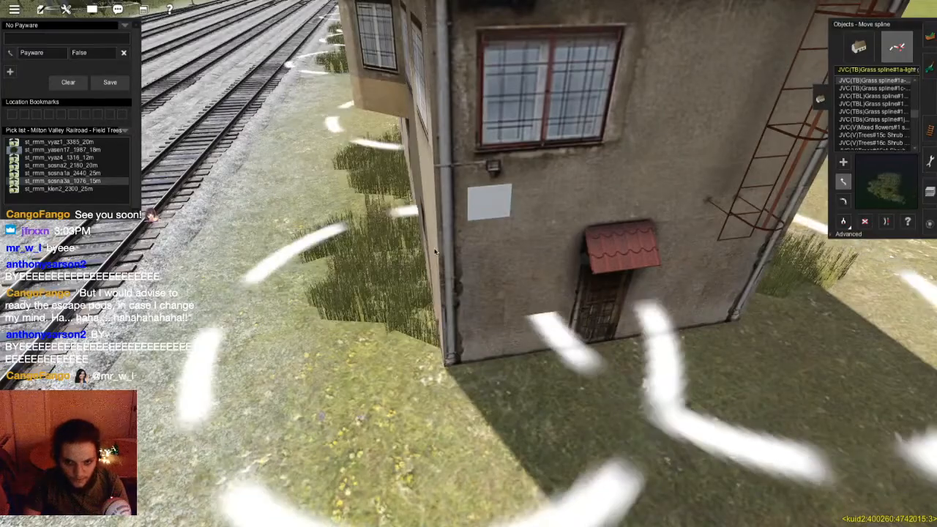
{"action": "scroll", "coordinate": [443, 182], "scroll_direction": "up", "scroll_amount": 2}
{"action": "right_click_drag", "start_coordinate": [441, 183], "coordinate": [441, 263]}
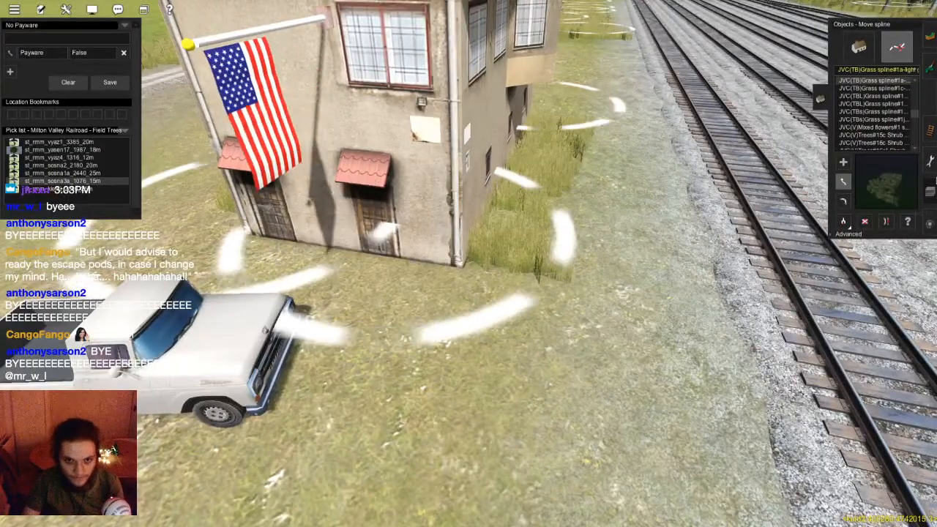
{"action": "scroll", "coordinate": [413, 258], "scroll_direction": "down", "scroll_amount": 5}
{"action": "right_click_drag", "start_coordinate": [677, 268], "coordinate": [453, 278]}
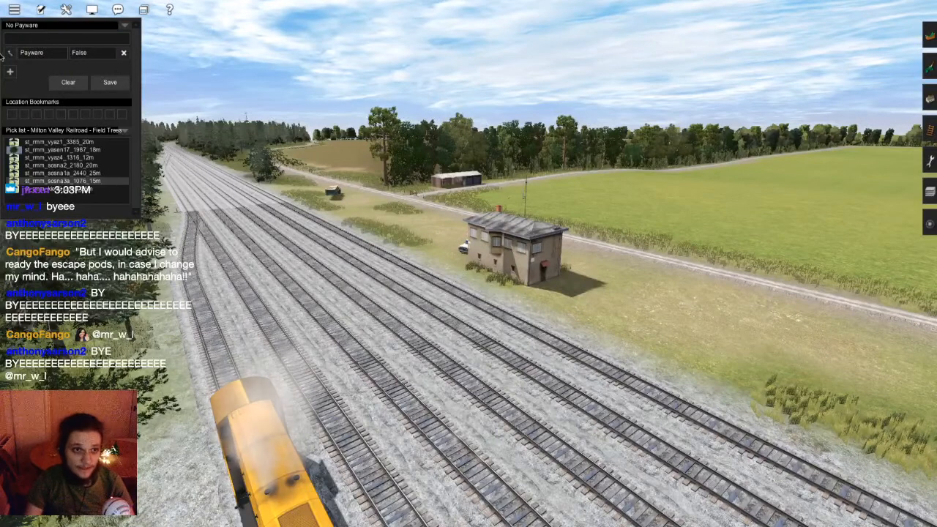
- Change the environment's time of day so a low sun casts long shadows across the scene
{"action": "left_click", "coordinate": [41, 10]}
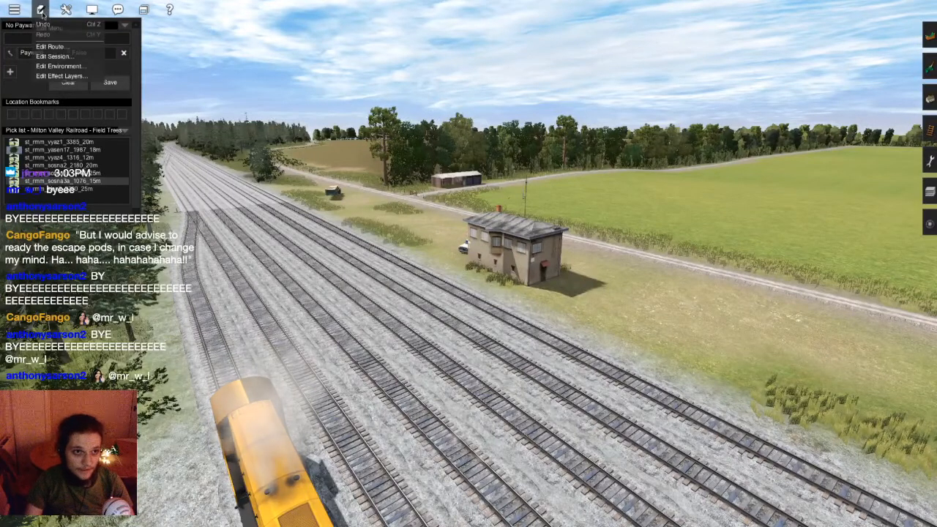
{"action": "left_click", "coordinate": [56, 65]}
{"action": "left_click_drag", "start_coordinate": [405, 232], "coordinate": [303, 231]}
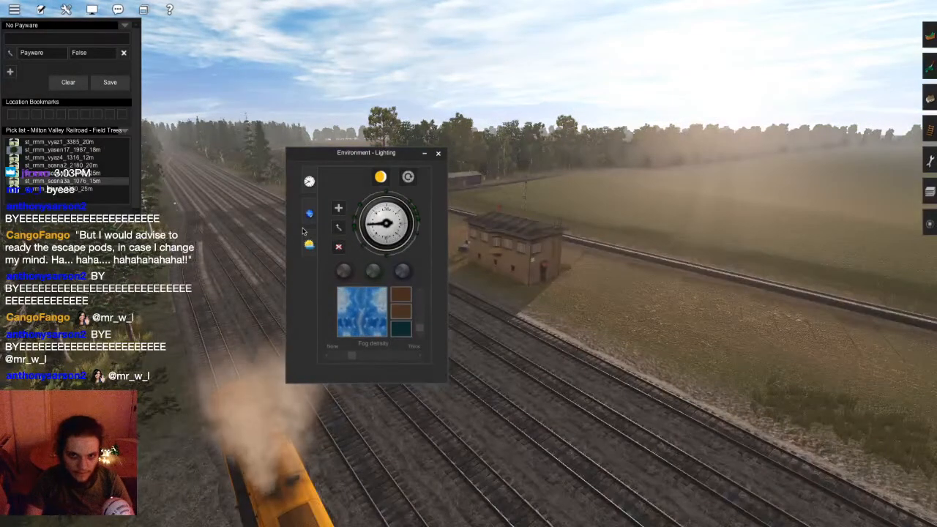
{"action": "left_click", "coordinate": [438, 154]}
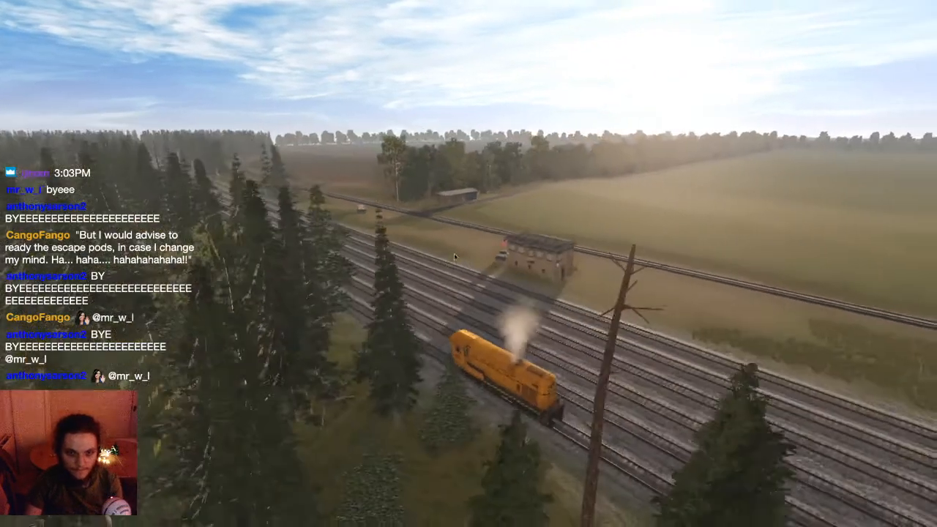
- Examine the signal box, tracks, tree lines and farm fields from above under the low sunlight
{"action": "scroll", "coordinate": [464, 245], "scroll_direction": "up", "scroll_amount": 3}
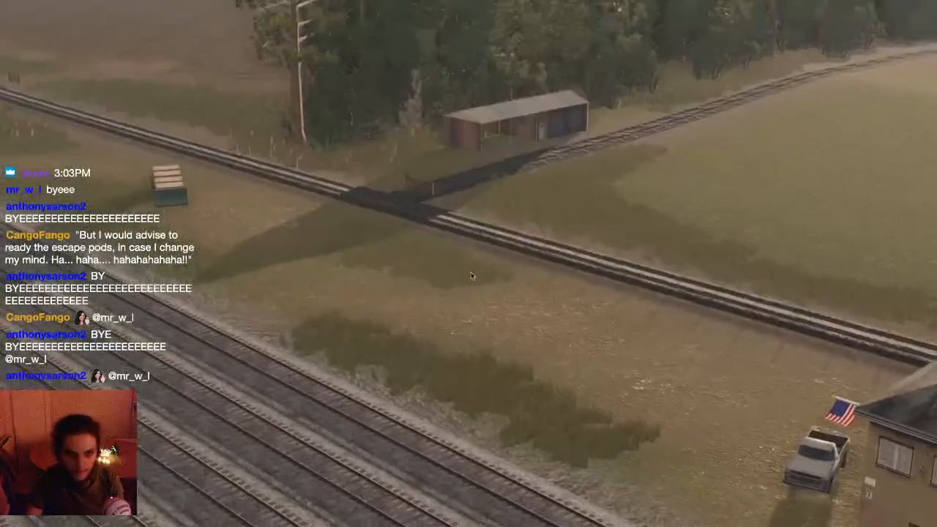
{"action": "scroll", "coordinate": [464, 255], "scroll_direction": "down", "scroll_amount": 3}
{"action": "mouse_move", "coordinate": [463, 256]}
{"action": "right_mouse_down"}
{"action": "mouse_move", "coordinate": [461, 234]}
{"action": "mouse_move", "coordinate": [456, 269]}
{"action": "right_mouse_up"}
{"action": "scroll", "coordinate": [456, 270], "scroll_direction": "down", "scroll_amount": 5}
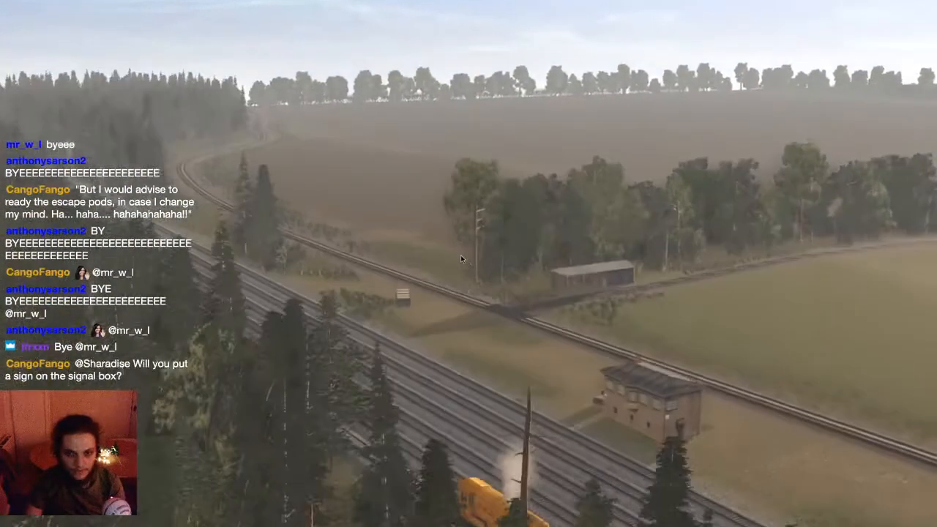
{"action": "scroll", "coordinate": [465, 257], "scroll_direction": "up", "scroll_amount": 1}
{"action": "mouse_move", "coordinate": [470, 260]}
{"action": "right_mouse_down"}
{"action": "mouse_move", "coordinate": [483, 269]}
{"action": "mouse_move", "coordinate": [461, 259]}
{"action": "mouse_move", "coordinate": [456, 276]}
{"action": "mouse_move", "coordinate": [470, 265]}
{"action": "mouse_move", "coordinate": [472, 308]}
{"action": "mouse_move", "coordinate": [466, 247]}
{"action": "mouse_move", "coordinate": [471, 271]}
{"action": "right_mouse_up"}
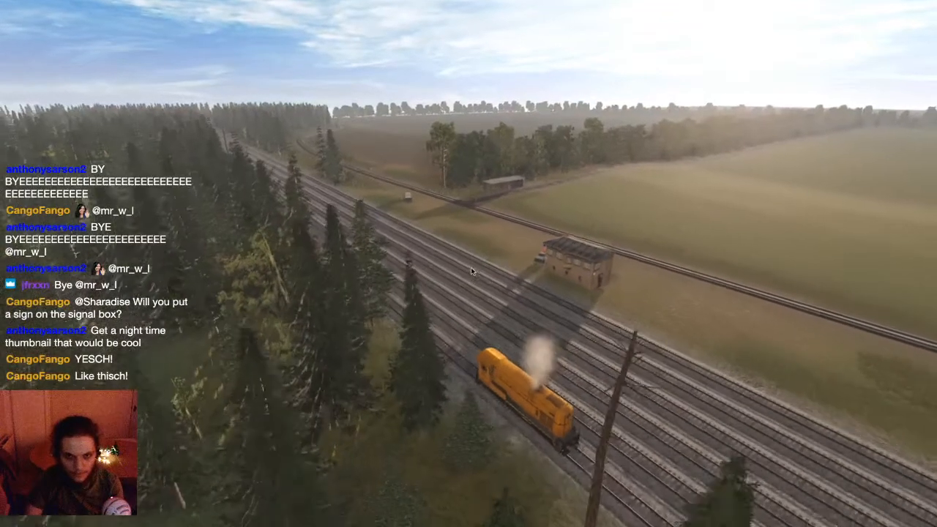
{"action": "scroll", "coordinate": [471, 272], "scroll_direction": "down", "scroll_amount": 2}
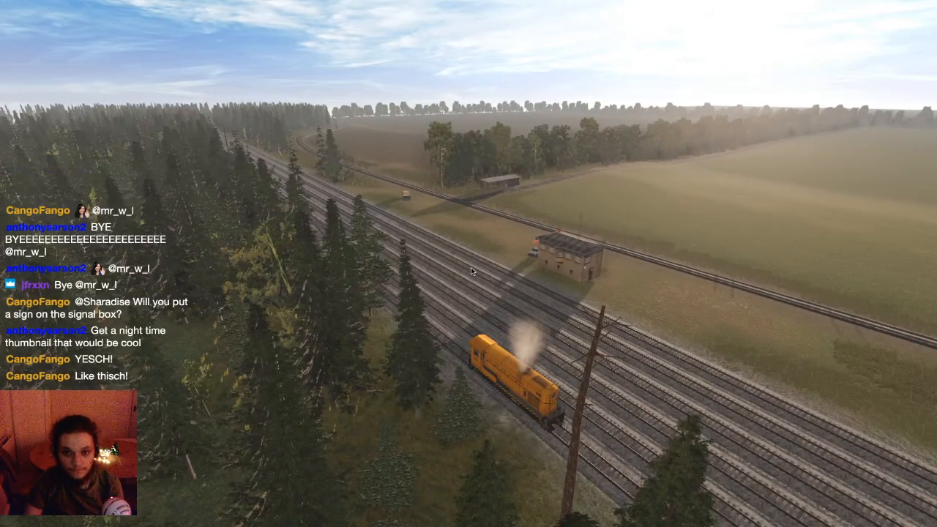
{"action": "right_click_drag", "start_coordinate": [435, 266], "coordinate": [460, 256]}
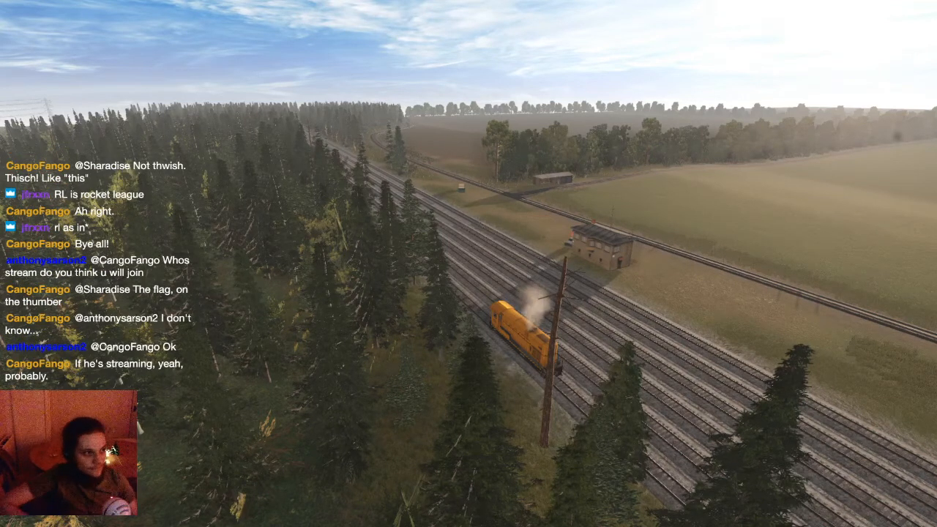
- Save the modified session and quit Trainz Railroad Simulator 2019, including its launcher
{"action": "key", "text": "Escape"}
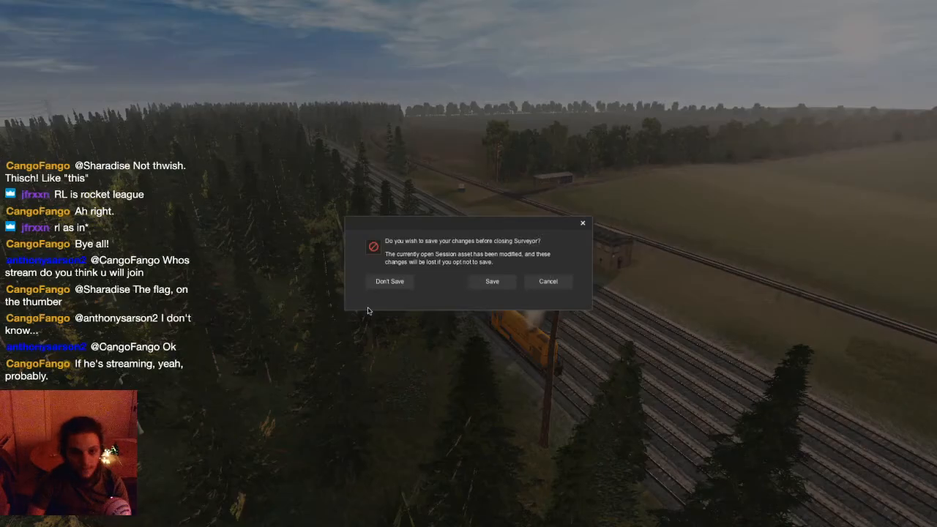
{"action": "left_click", "coordinate": [510, 284]}
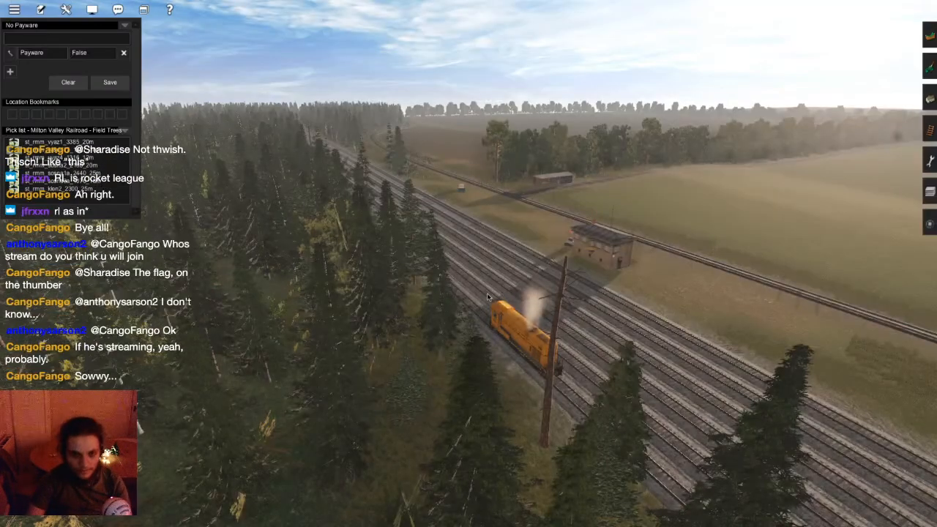
{"action": "key", "text": "Escape"}
{"action": "key", "text": "Escape"}
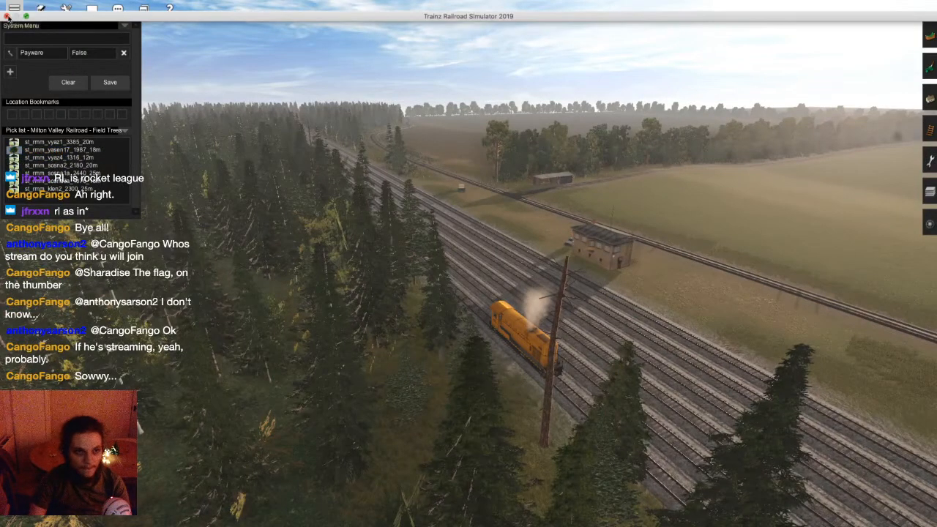
{"action": "left_click", "coordinate": [7, 17]}
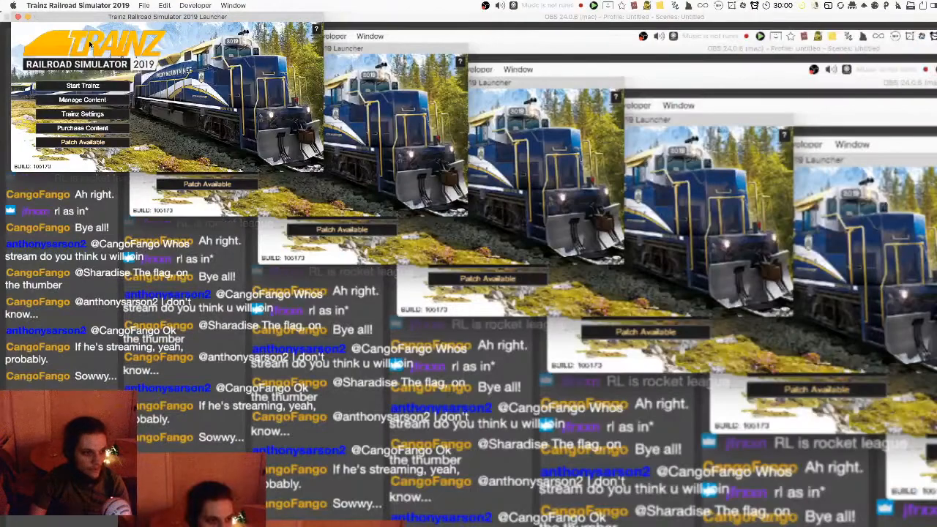
{"action": "key", "text": "super+q"}
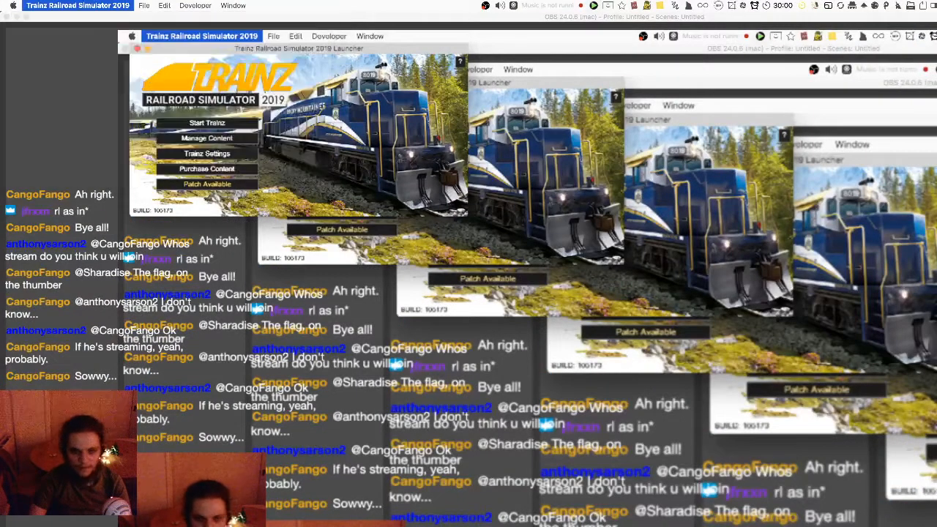